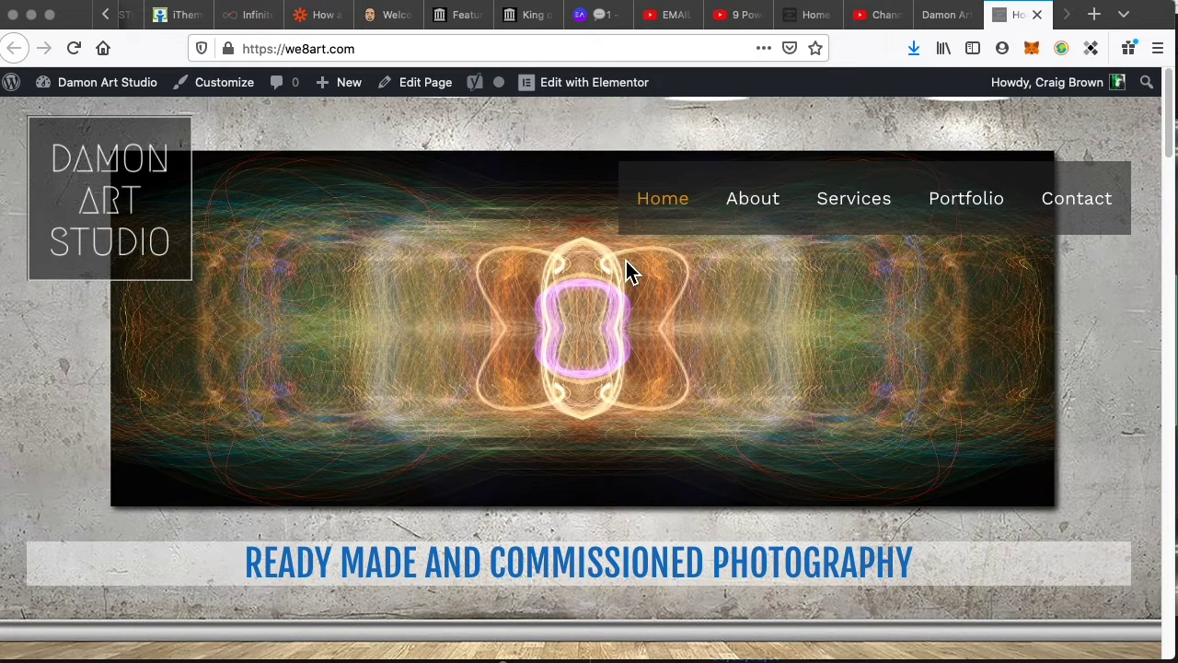
# - Look over the home page of damonartstudio.com for comparison and return to the we8art.com site
pyautogui.hotkey('ctrl', 'shift', 'Tab')
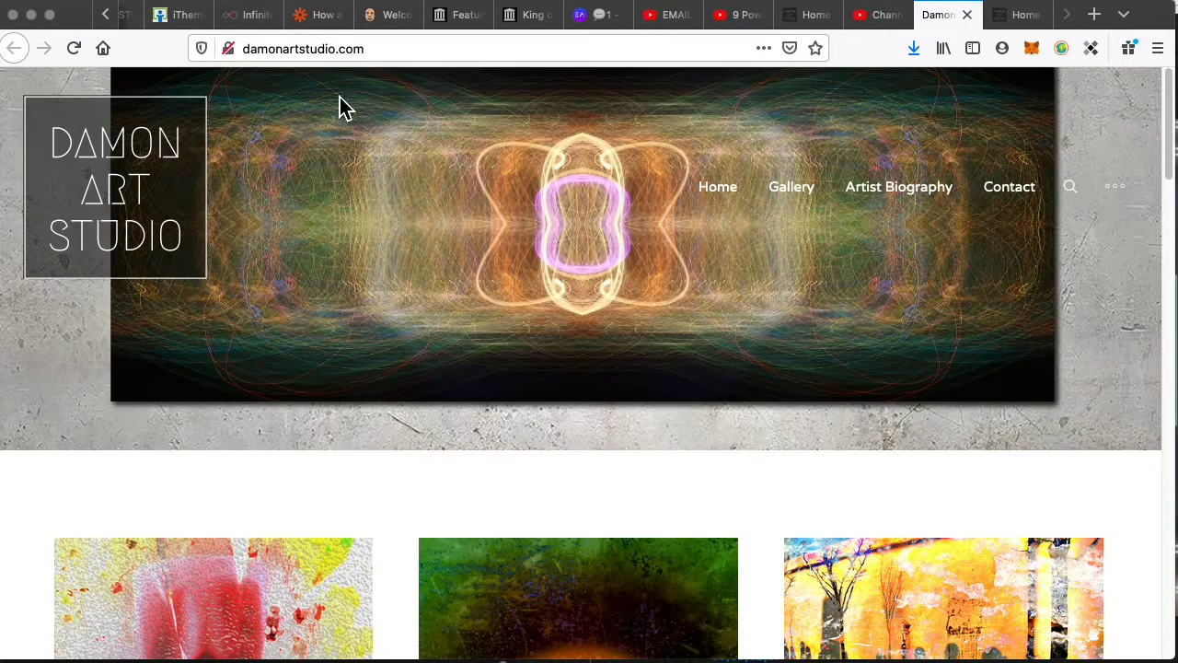
pyautogui.scroll(-1, 607, 311)
pyautogui.scroll(-20, 603, 332)
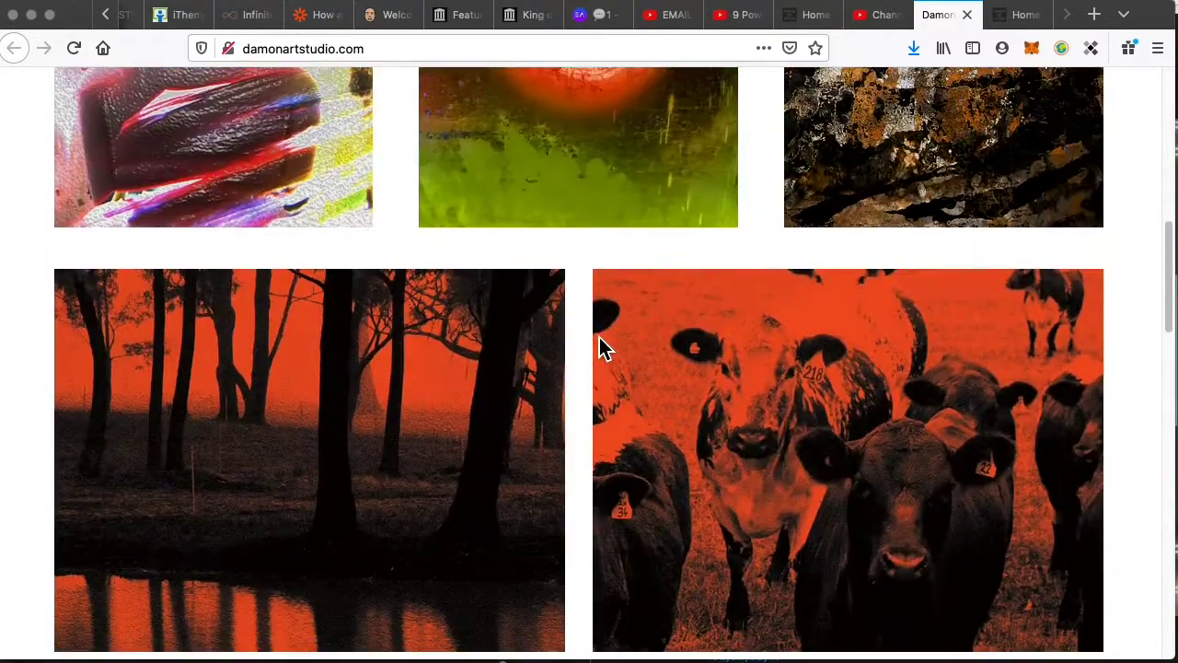
pyautogui.scroll(10, 608, 349)
pyautogui.scroll(15, 607, 350)
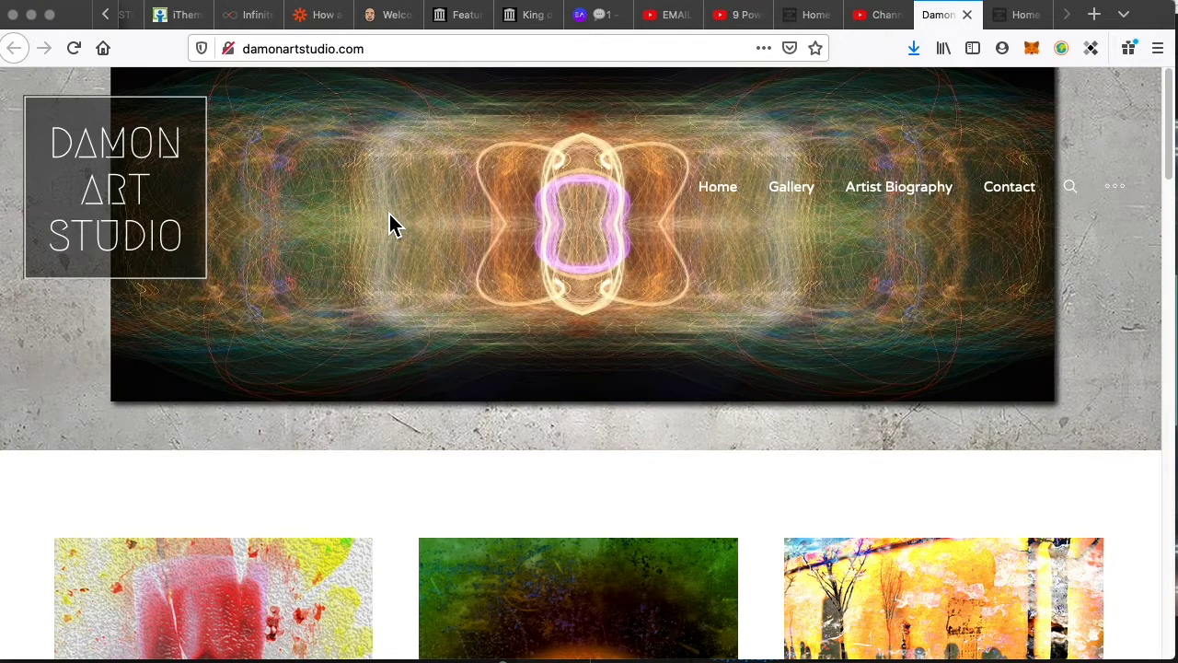
pyautogui.hotkey('ctrl', 'Tab')
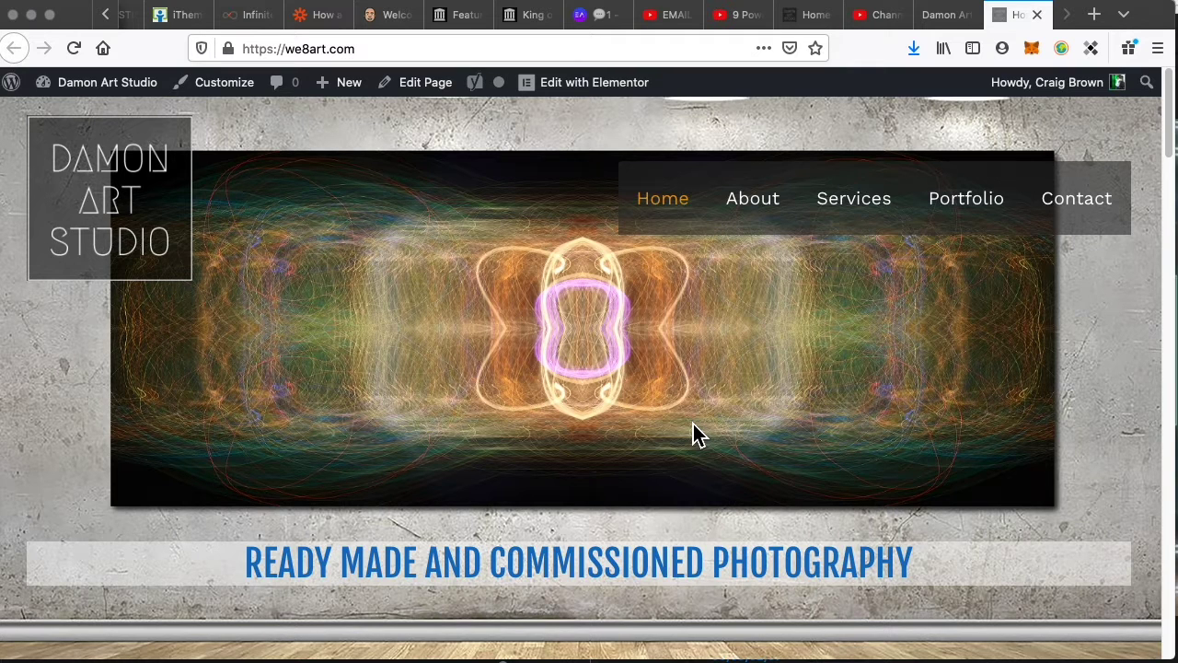
# - Search the web for "astra theme" in a new tab and open the official Astra website
pyautogui.press('super+t')
pyautogui.write('astra ')
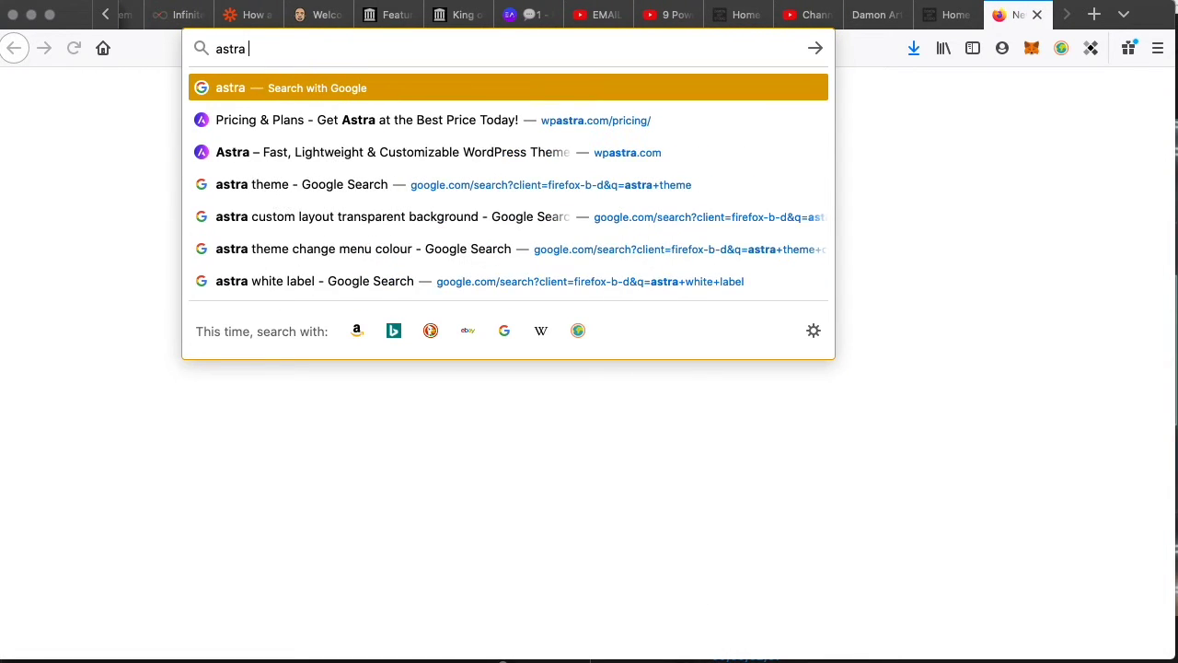
pyautogui.write('theme')
pyautogui.press('Return')
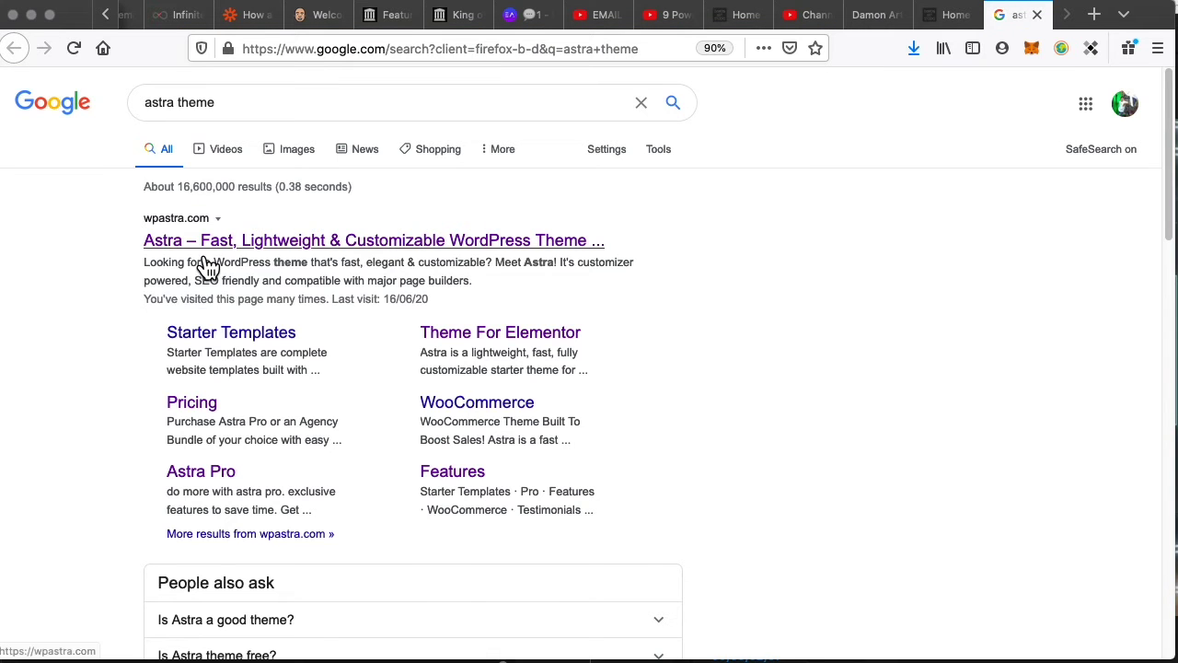
pyautogui.click(200, 251)
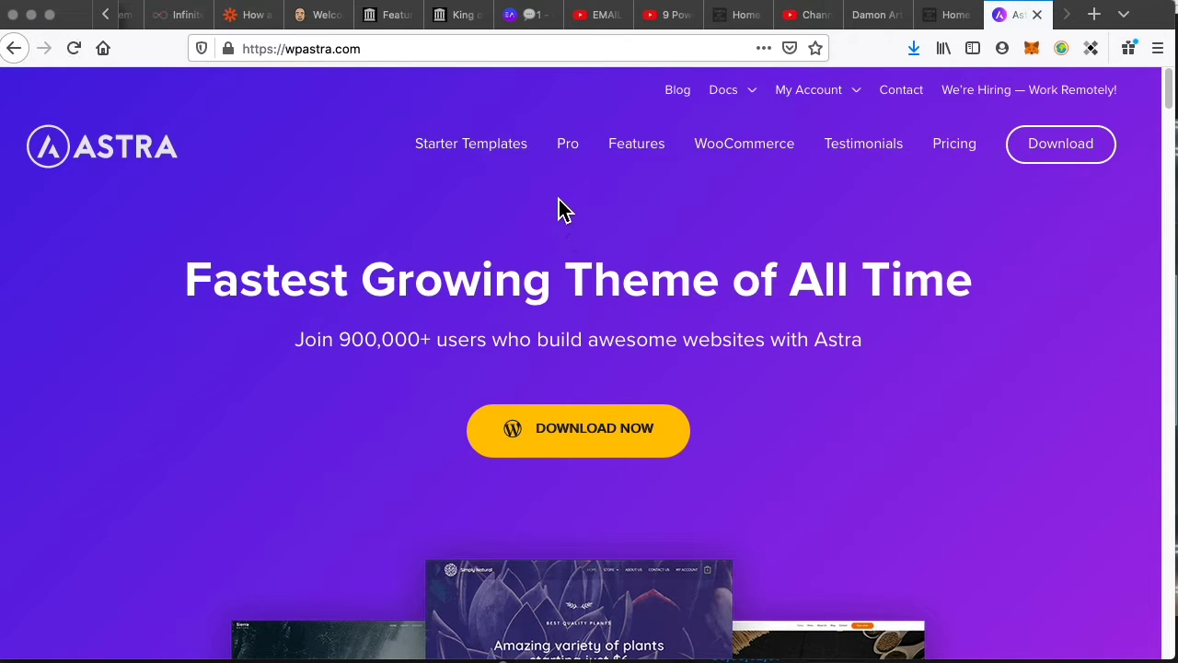
# - Open Astra's Knowledge Base and look over its documentation categories
pyautogui.moveTo(744, 99)
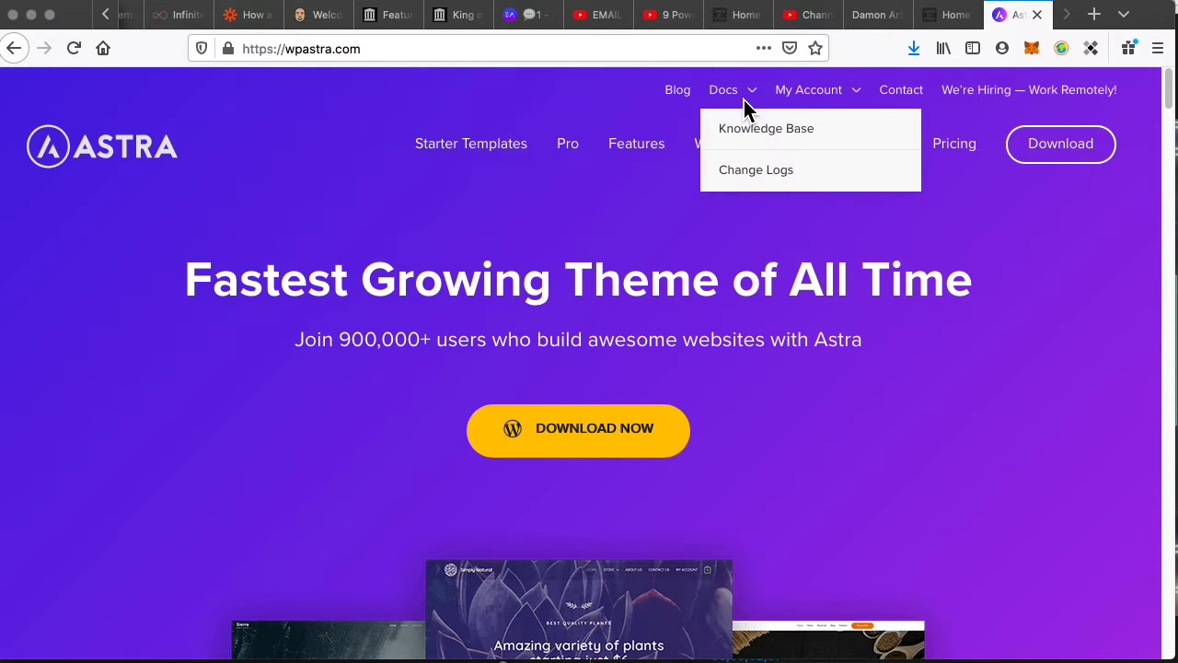
pyautogui.click(768, 145)
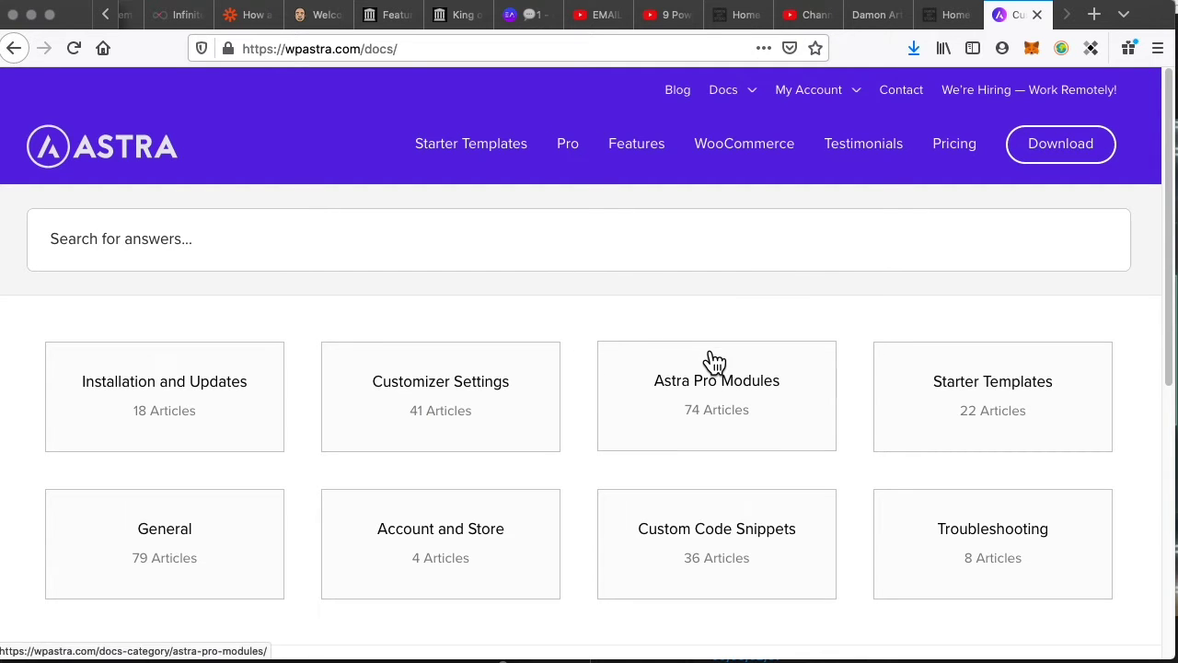
pyautogui.scroll(-5, 751, 303)
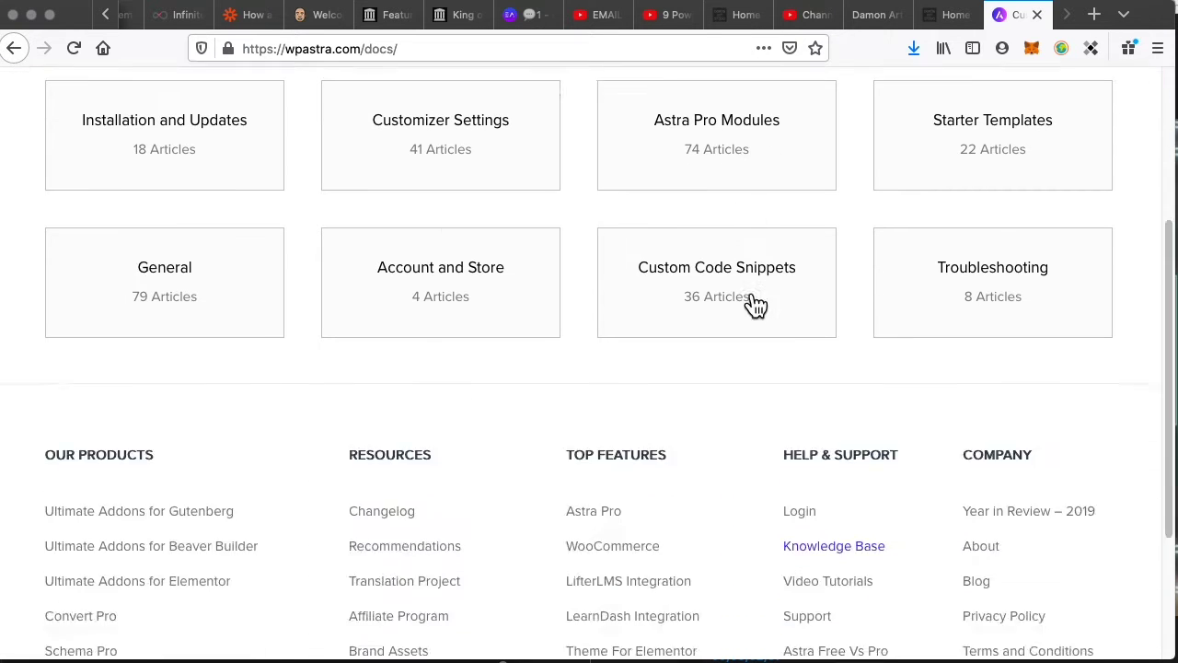
pyautogui.scroll(5, 700, 365)
pyautogui.scroll(1, 700, 365)
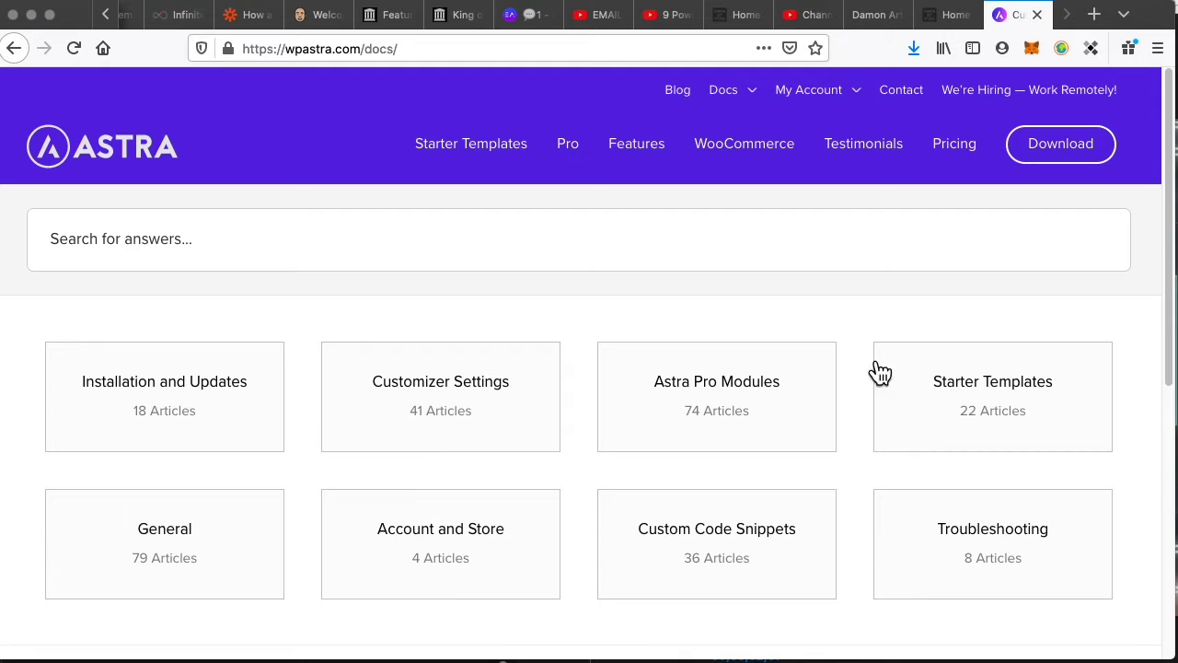
# - Search the web for "elementor wordpress" in a new tab and open the official Elementor website
pyautogui.hotkey('ctrl', 't')
pyautogui.write('e')
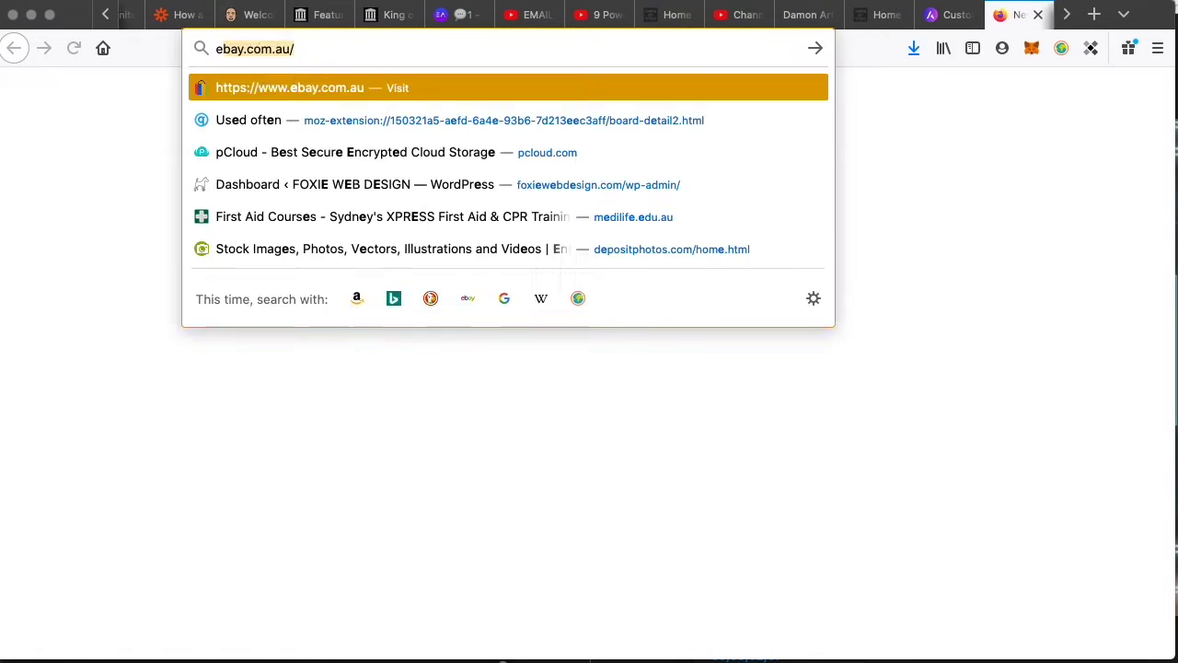
pyautogui.write('lementor')
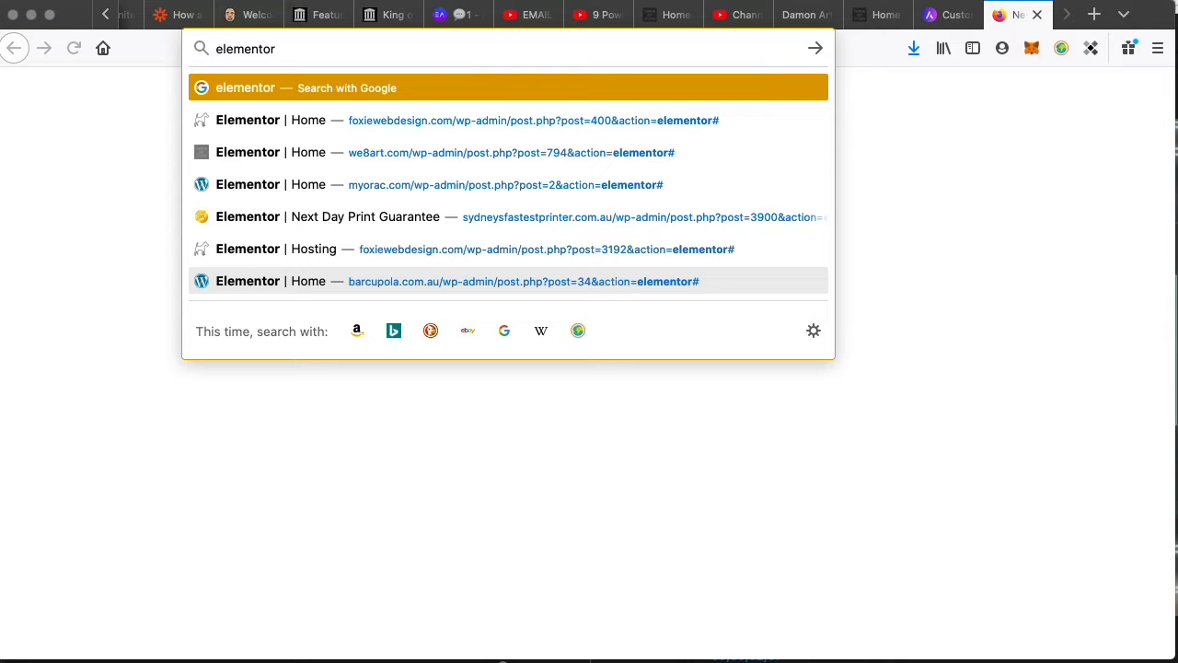
pyautogui.write(' wordpress')
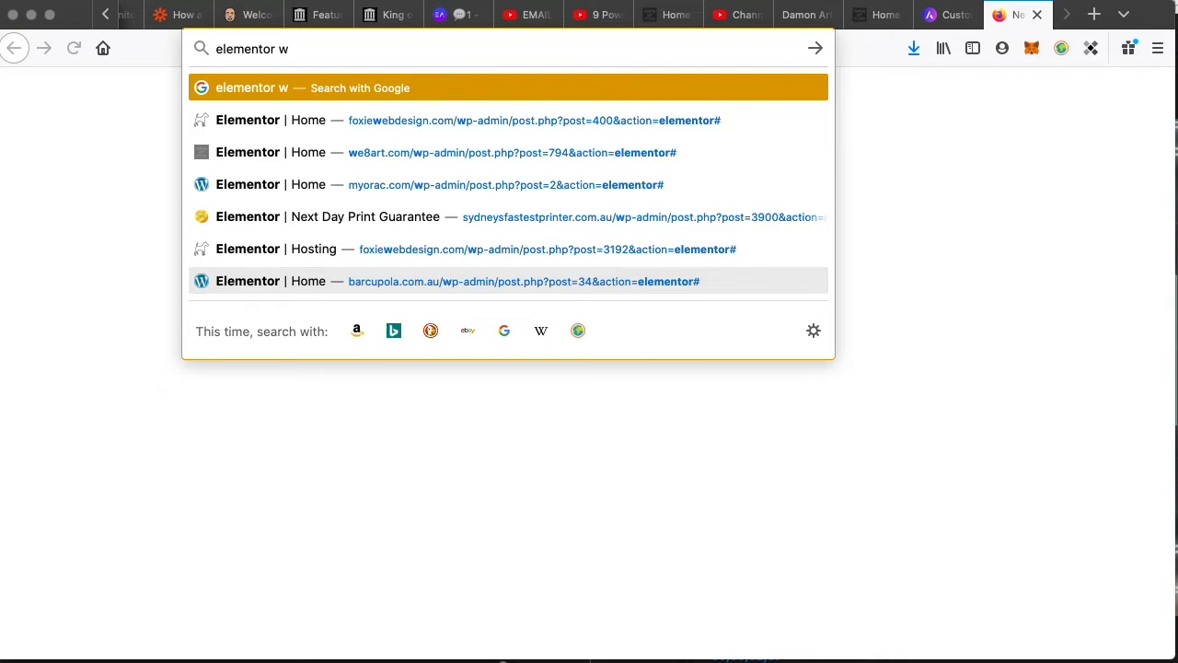
pyautogui.press('Return')
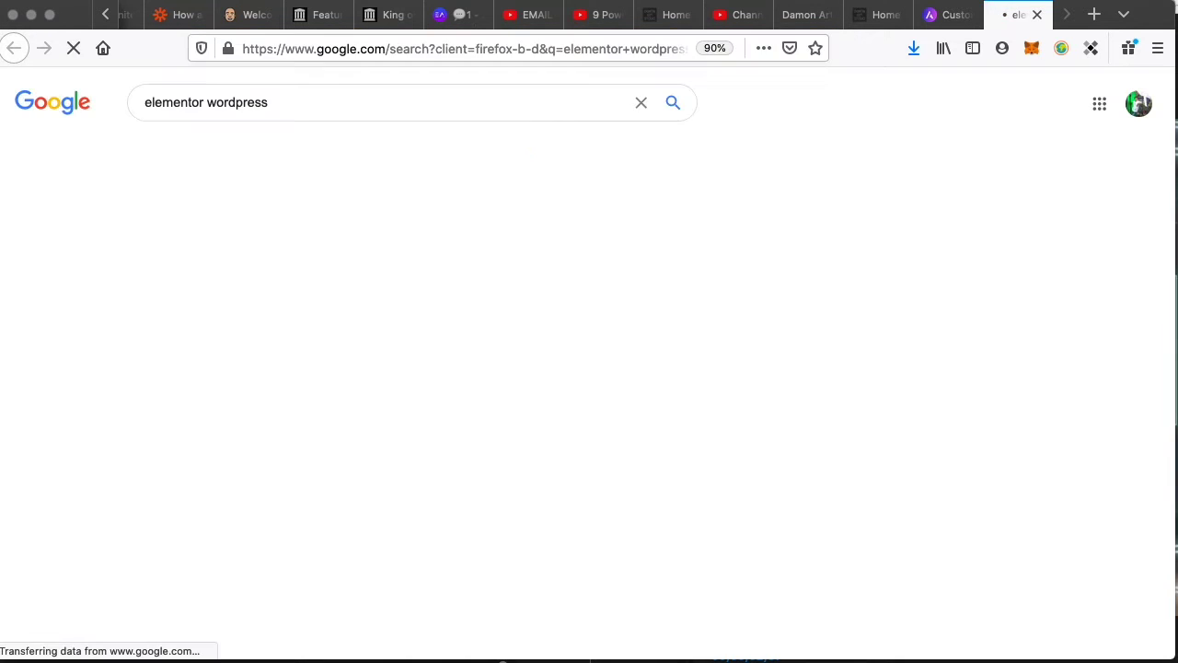
pyautogui.click(203, 247)
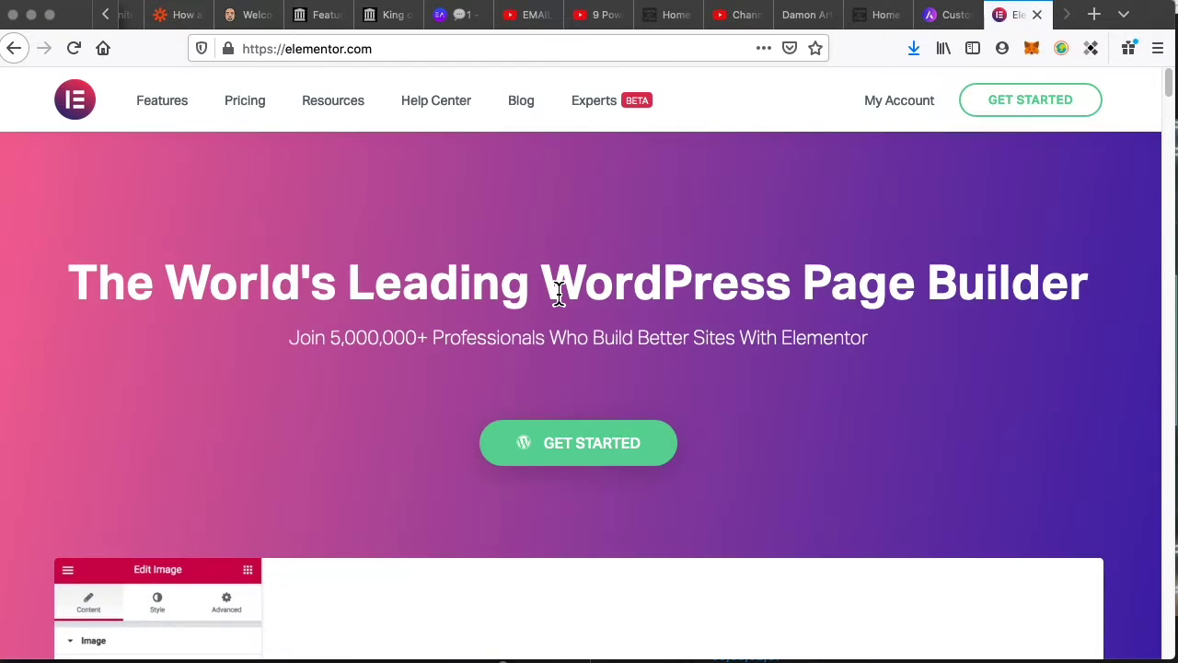
# - Close the Elementor and Astra tabs and open the WordPress dashboard of the we8art.com site
pyautogui.hotkey('ctrl', 'w')
pyautogui.hotkey('ctrl', 'w')
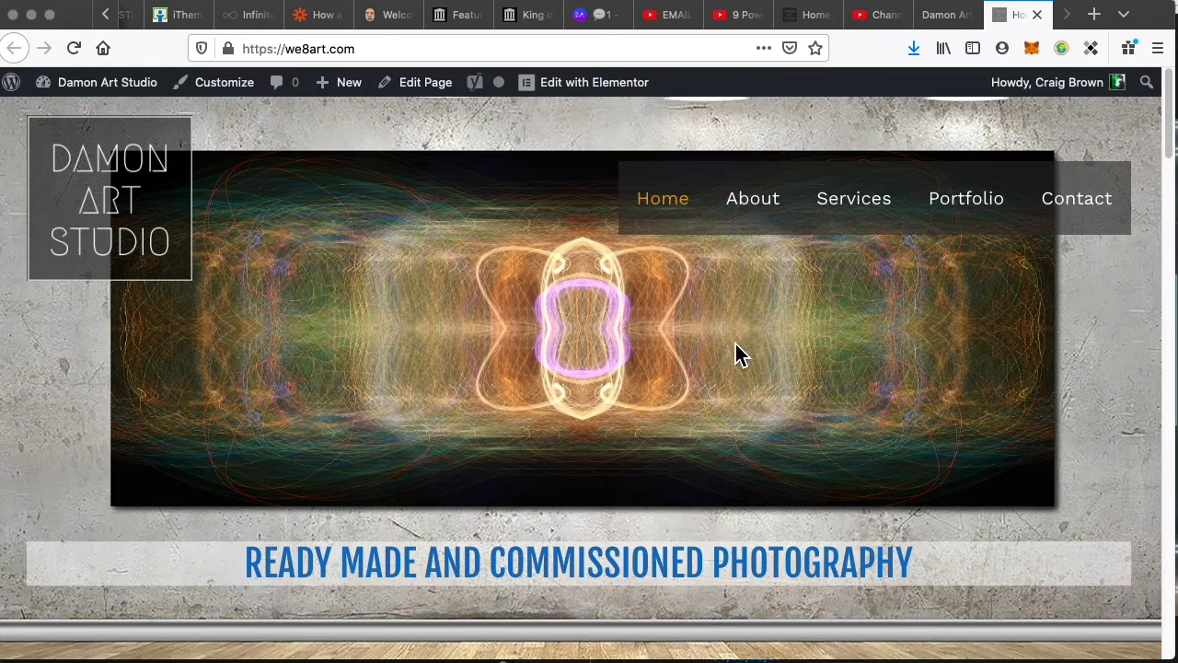
pyautogui.moveTo(126, 100)
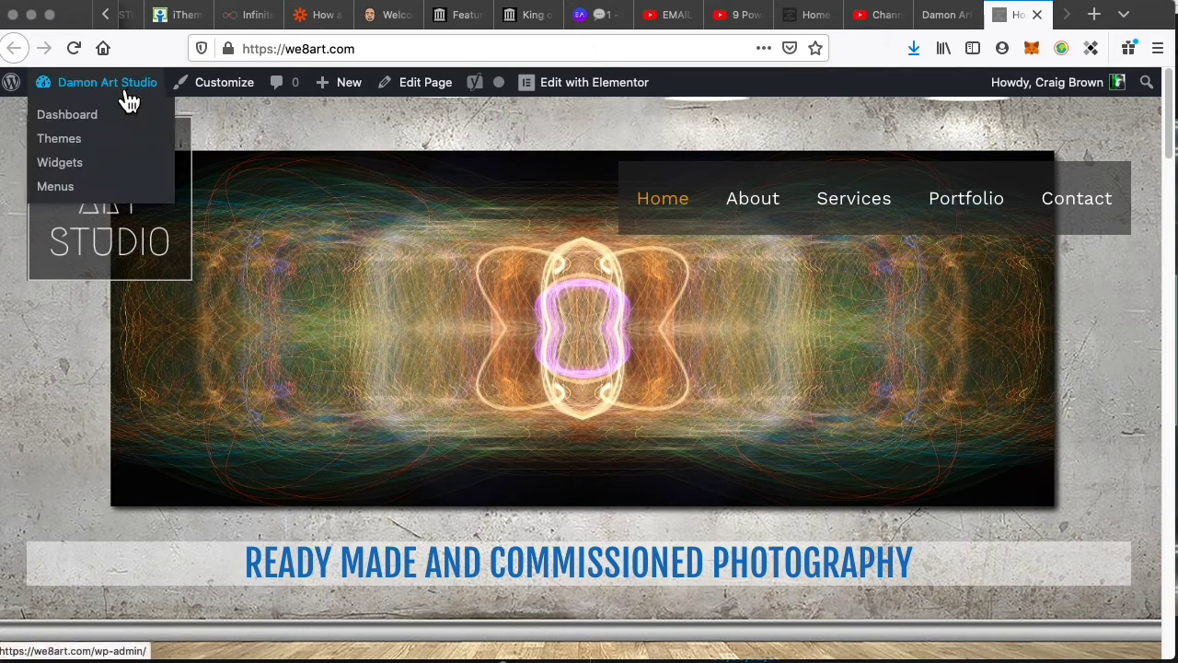
pyautogui.click(89, 120)
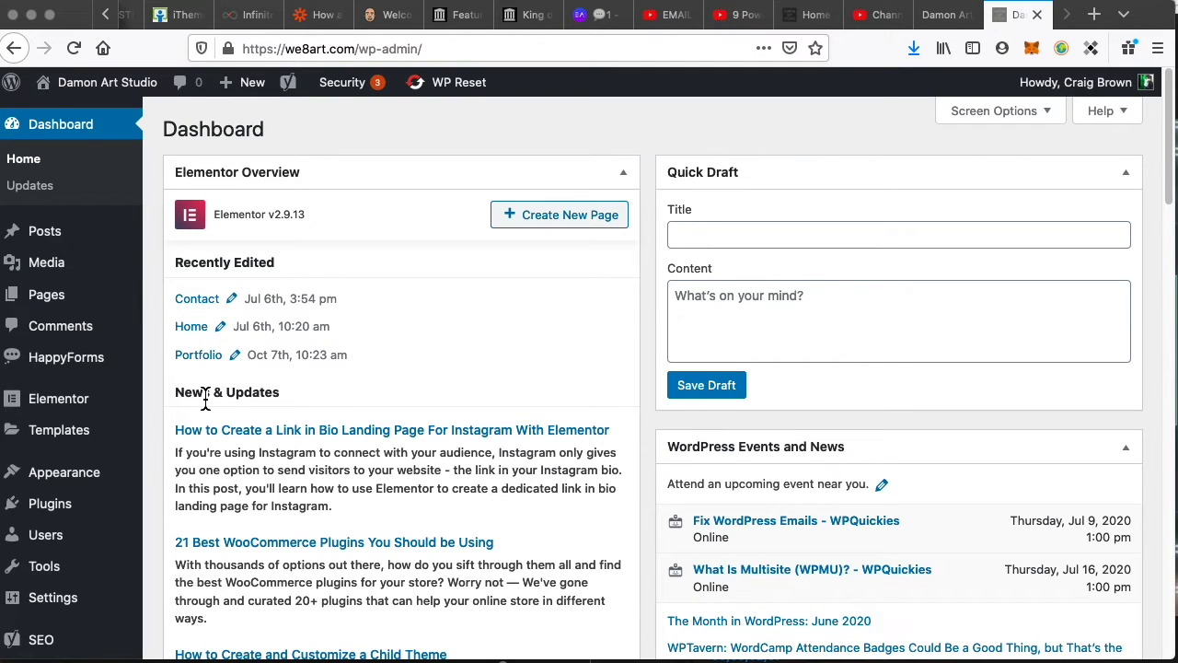
# - Open the site's Themes page and look over the installed themes
pyautogui.scroll(-2, 189, 461)
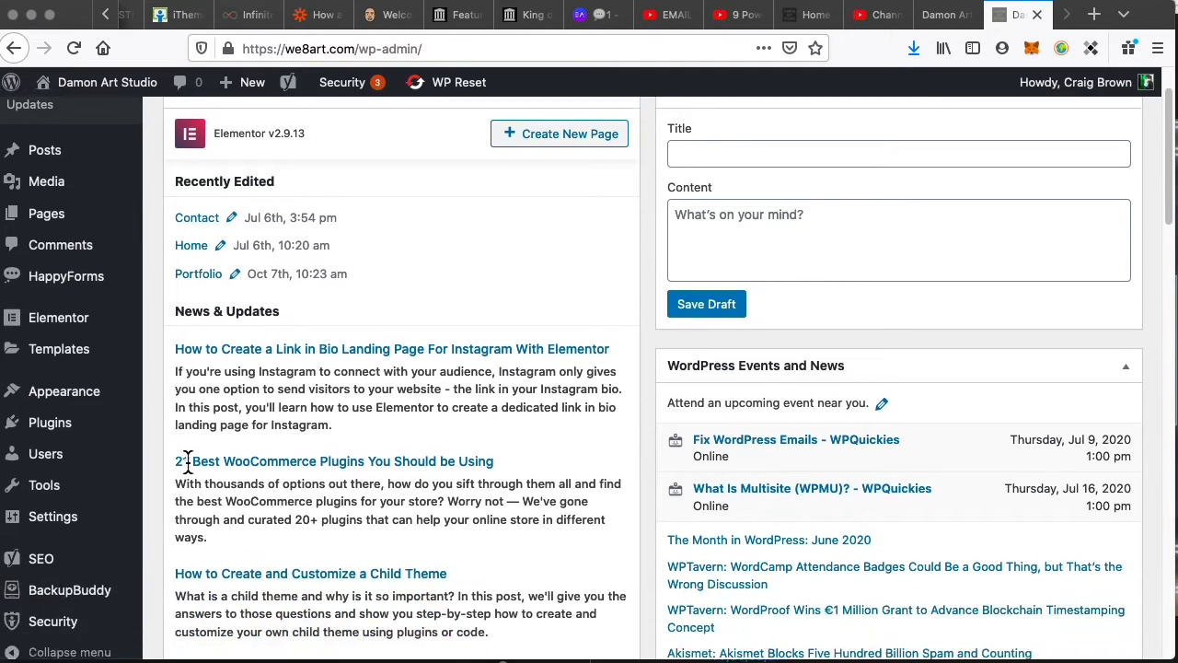
pyautogui.scroll(-5, 187, 460)
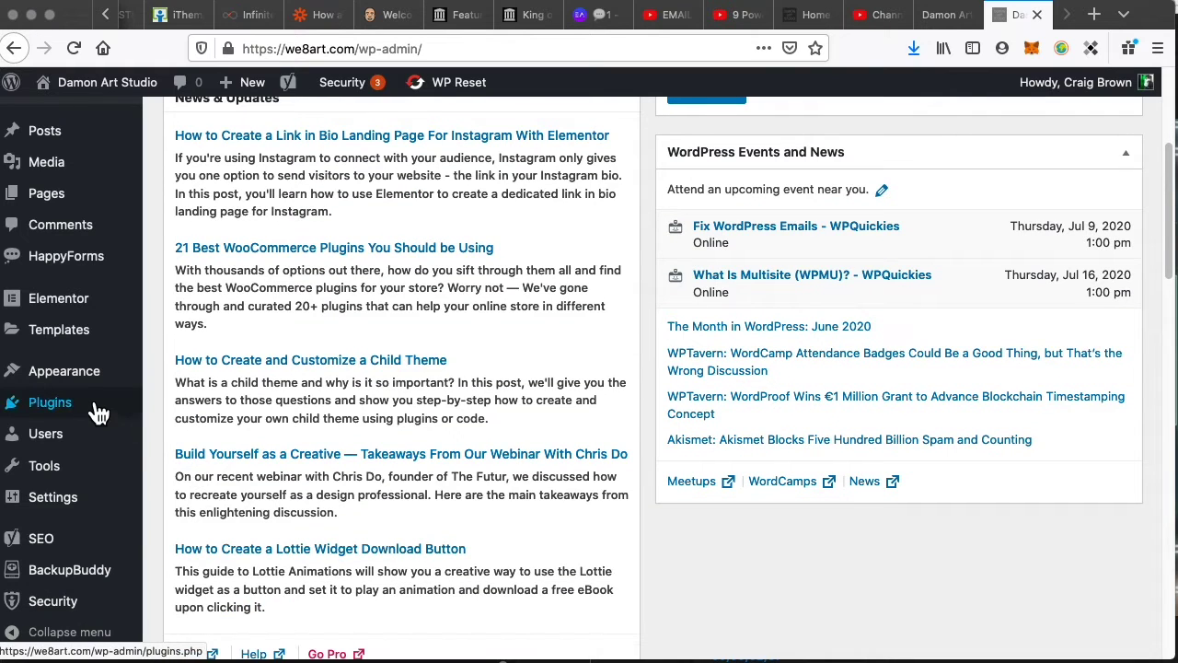
pyautogui.moveTo(28, 377)
pyautogui.click(191, 385)
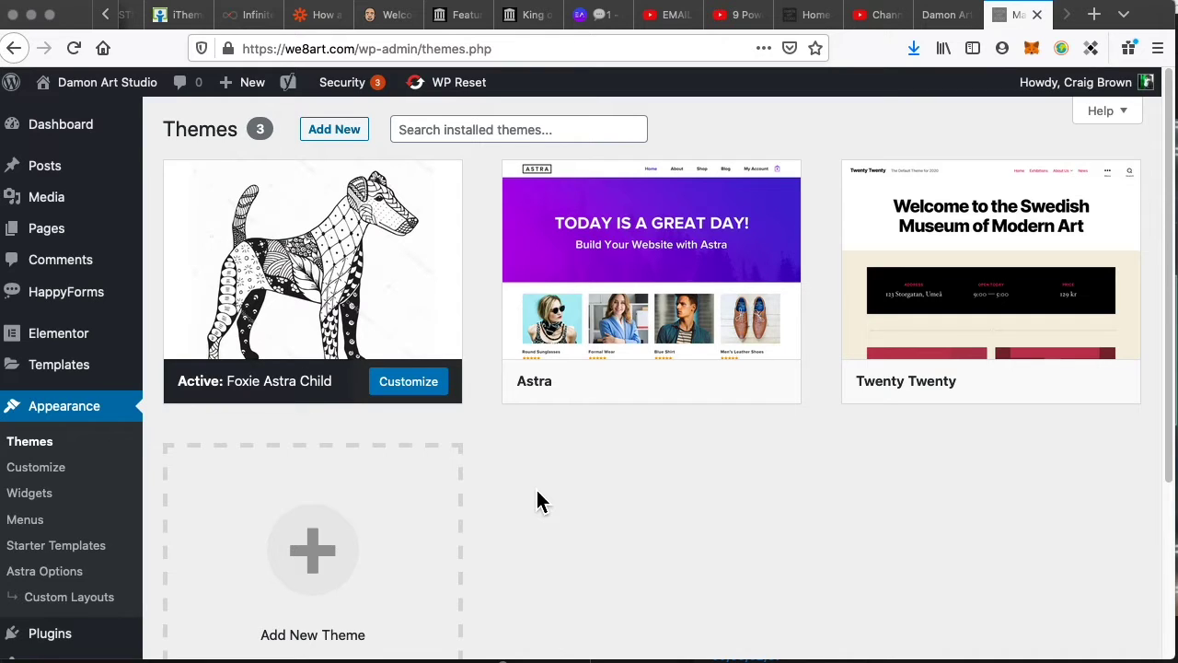
pyautogui.moveTo(700, 263)
# - Open the Installed Plugins list and review all plugins from Astra Pro to Yoast SEO
pyautogui.scroll(-5, 184, 460)
pyautogui.moveTo(132, 413)
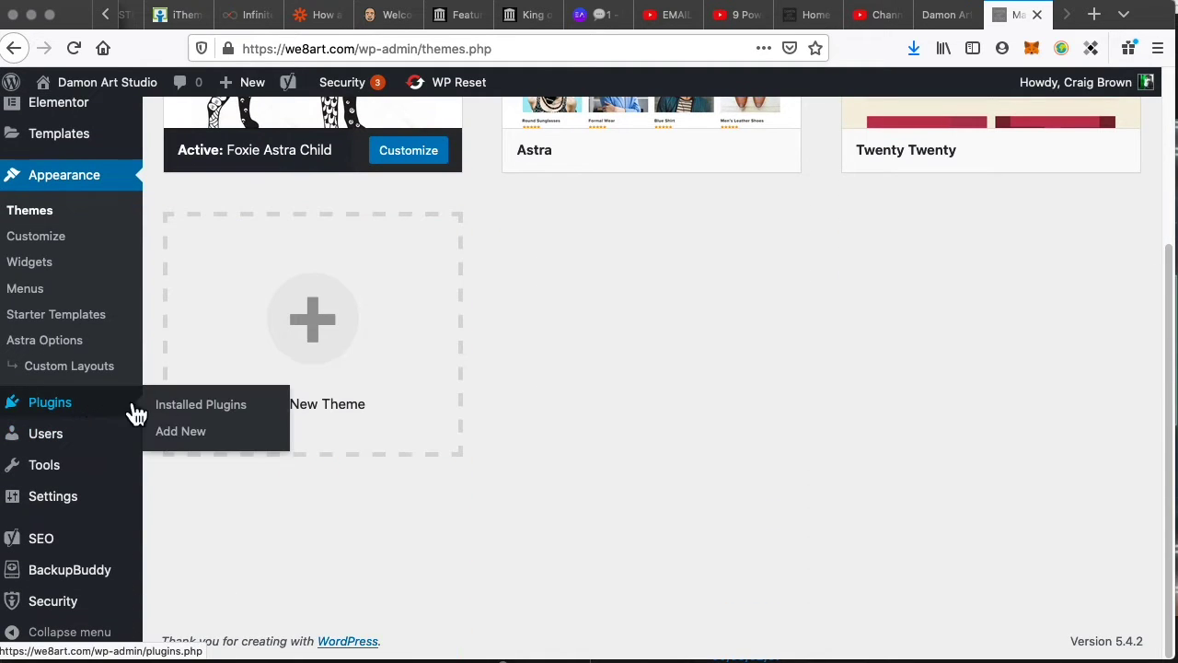
pyautogui.click(186, 410)
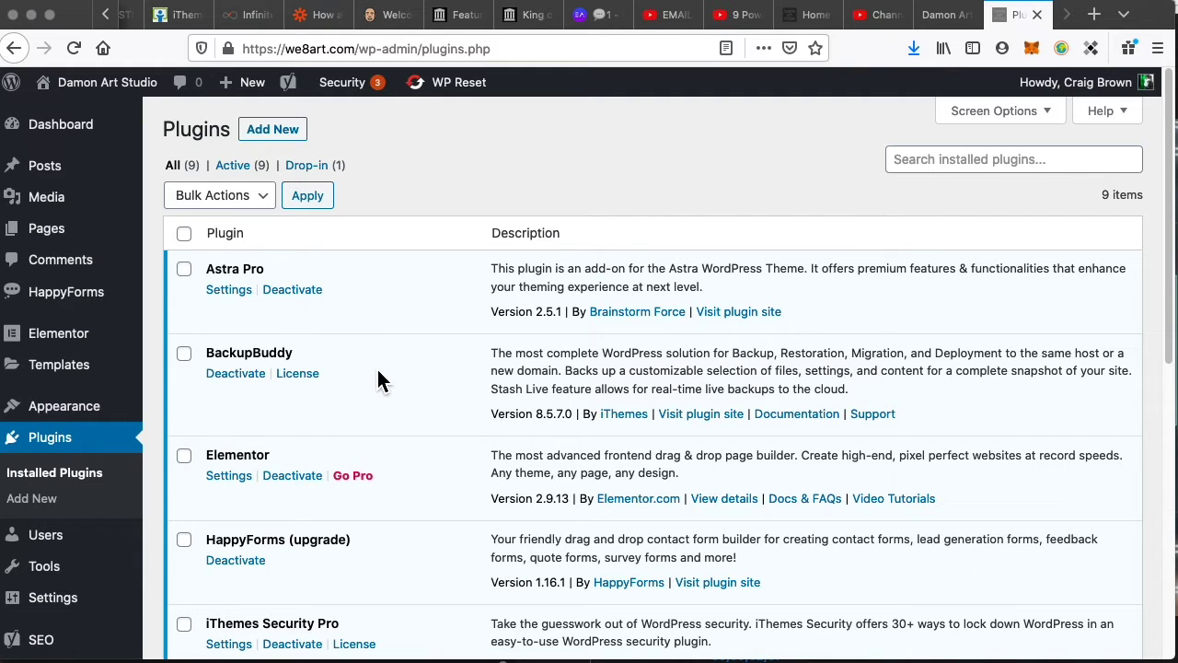
pyautogui.scroll(-3, 377, 378)
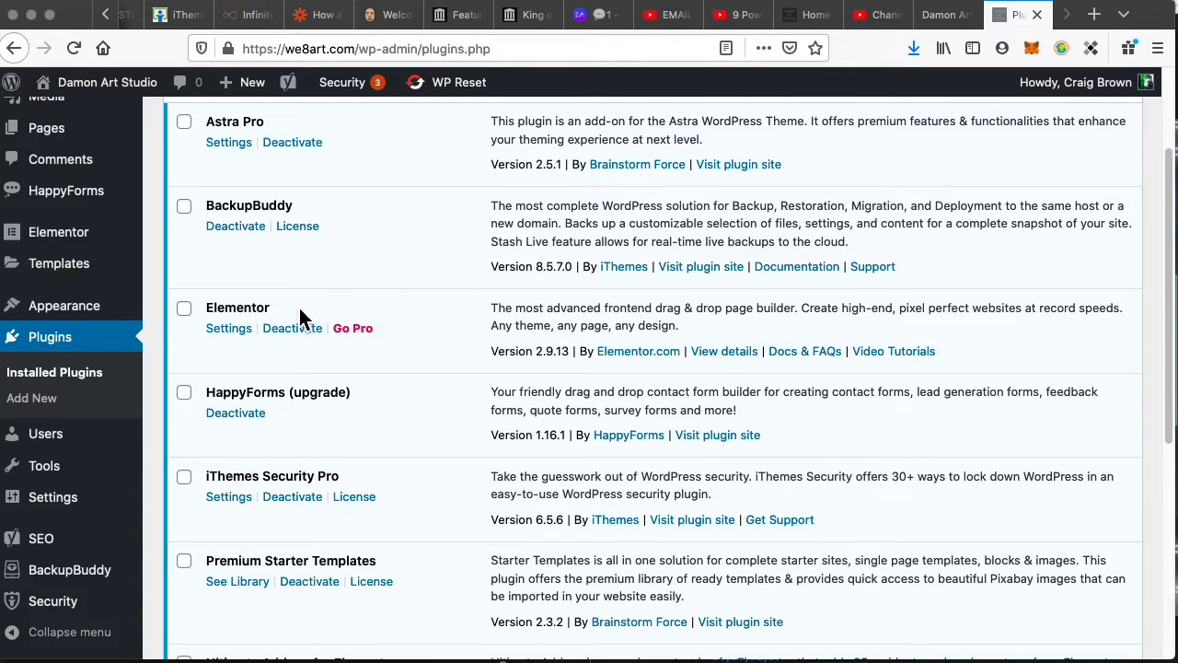
pyautogui.scroll(-3, 406, 402)
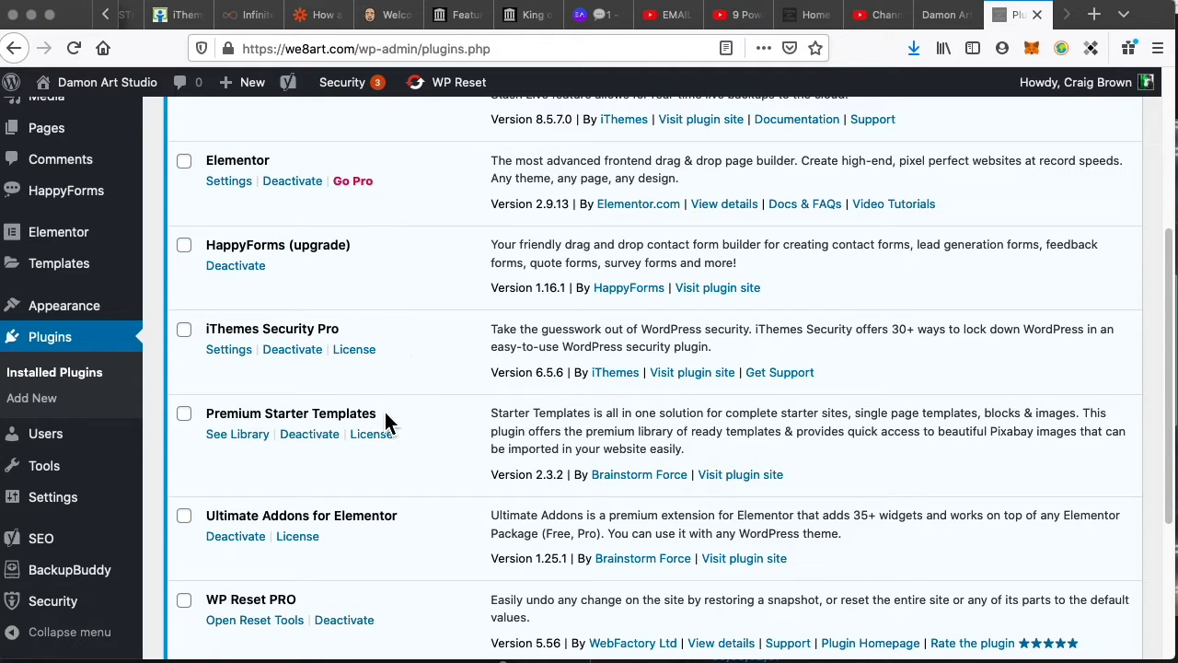
pyautogui.scroll(-5, 392, 410)
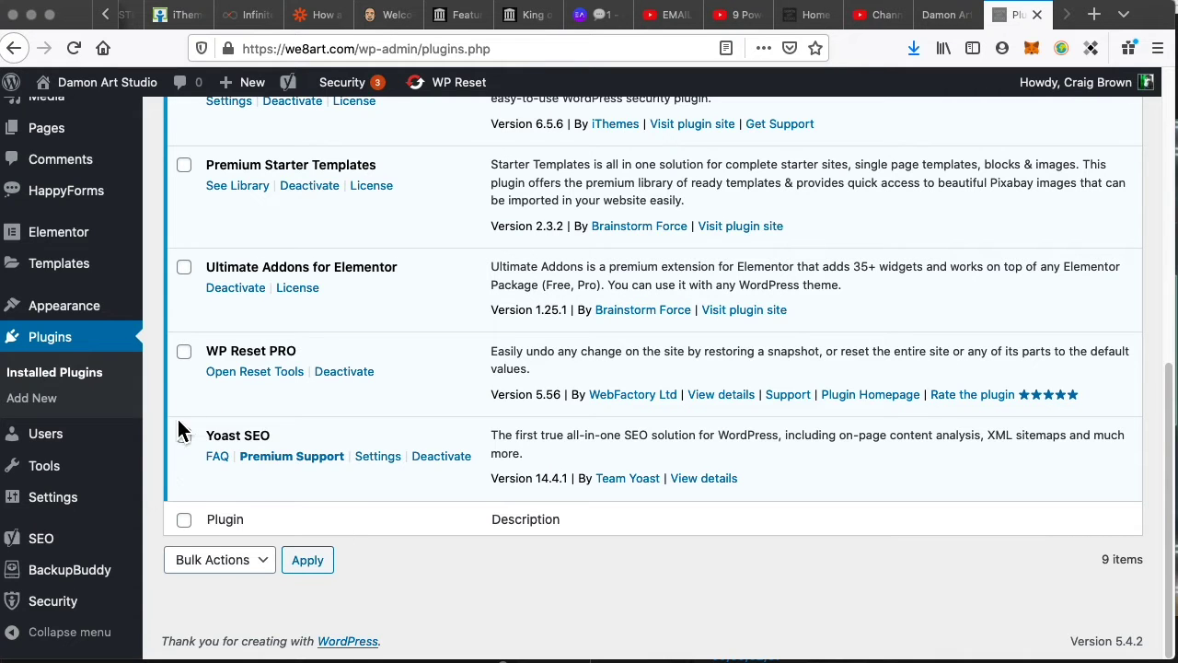
pyautogui.scroll(10, 167, 302)
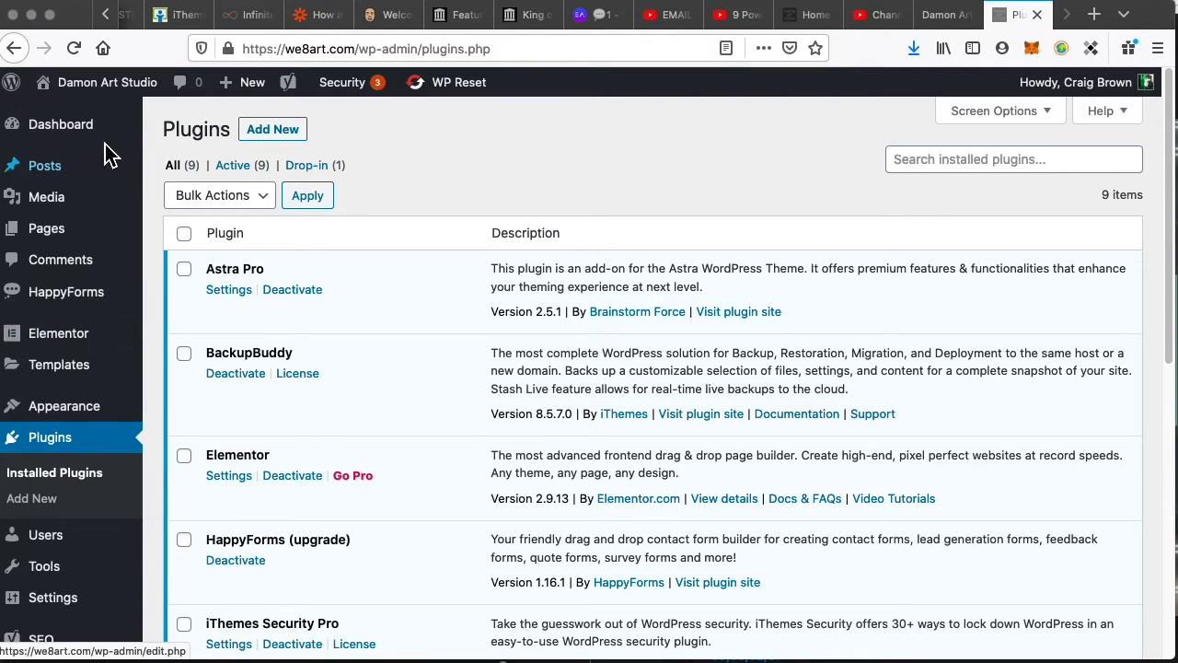
# - Open the Starter Templates library and browse the Elementor website templates
pyautogui.moveTo(99, 133)
pyautogui.moveTo(89, 294)
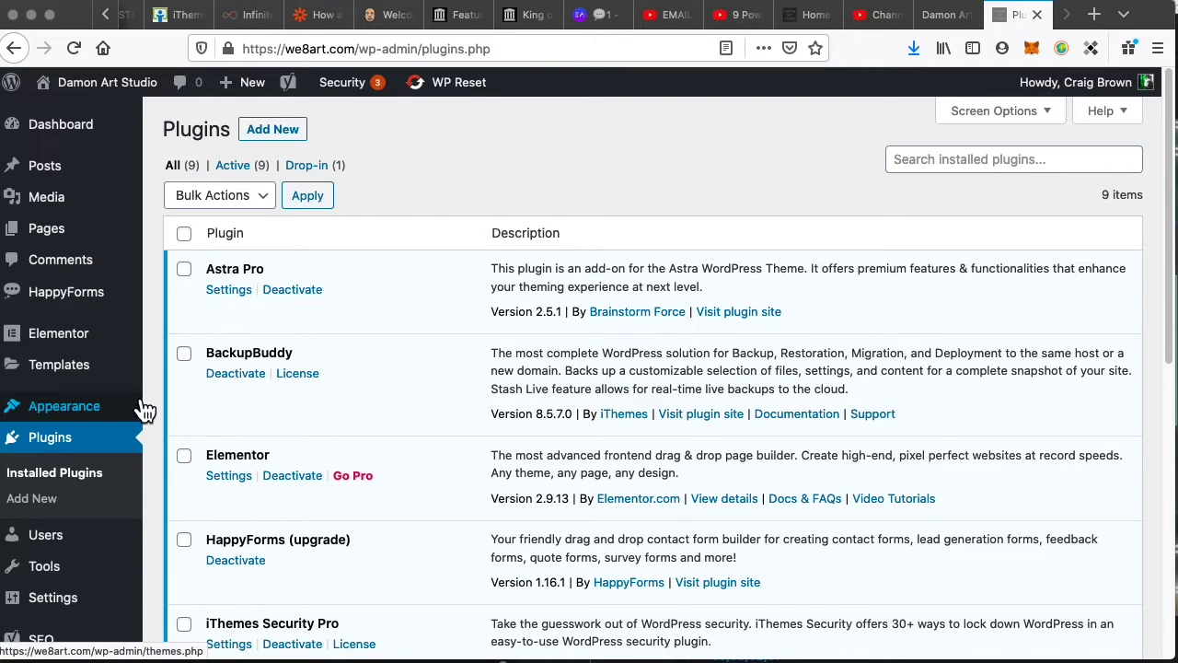
pyautogui.moveTo(103, 423)
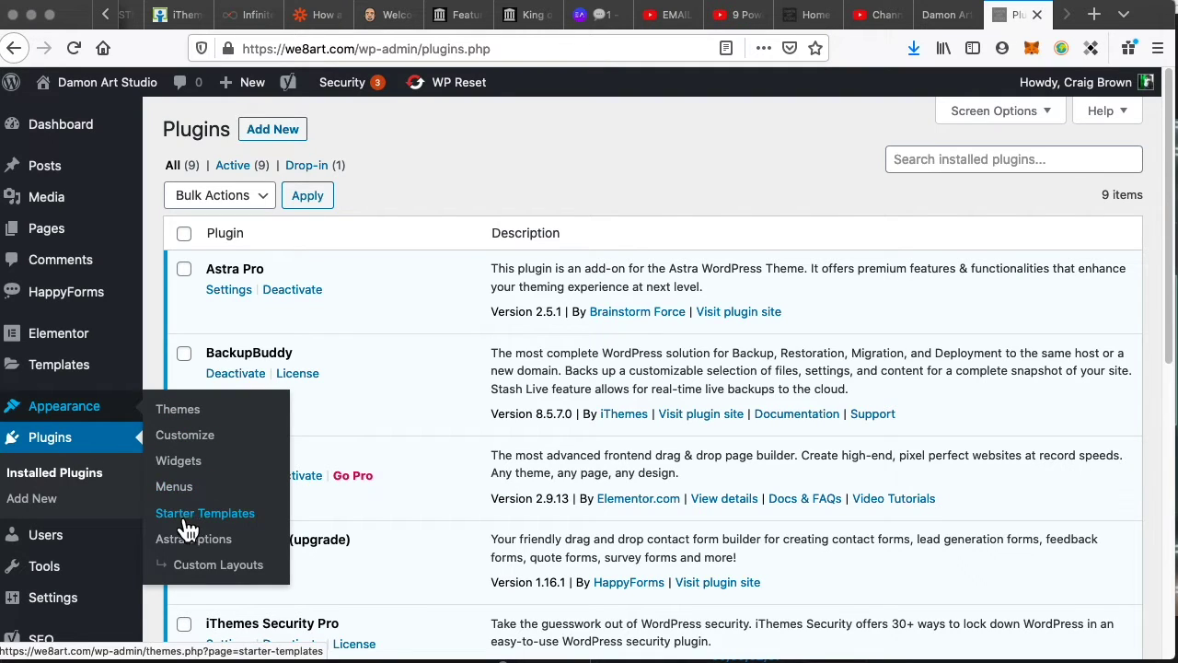
pyautogui.click(180, 523)
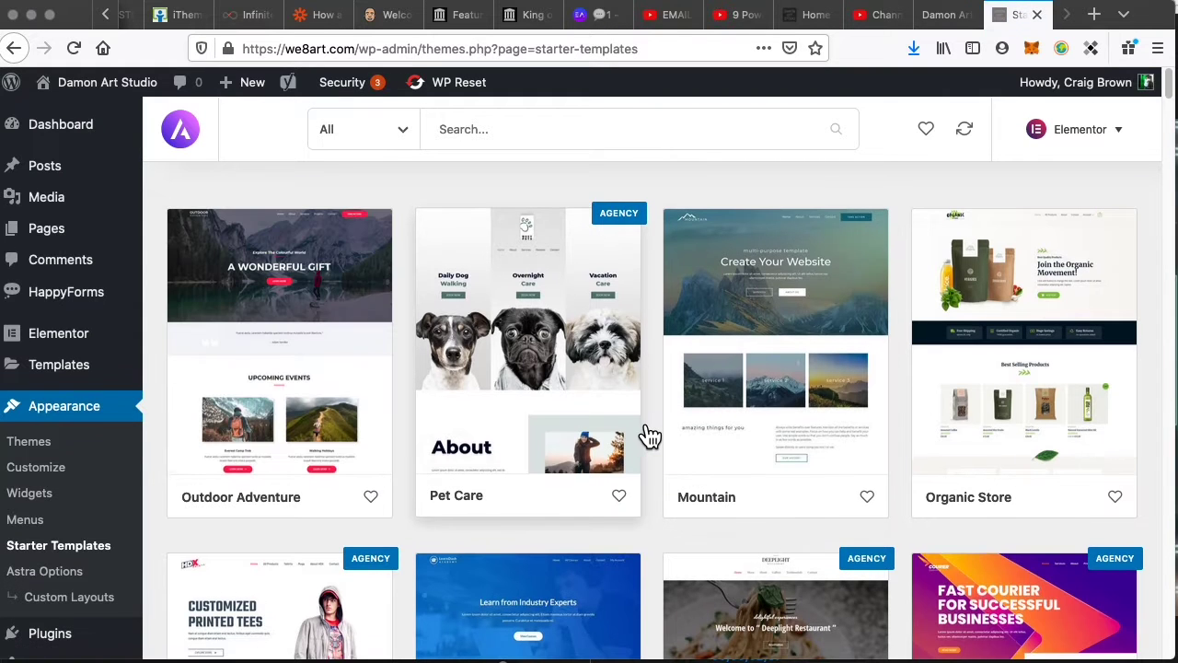
pyautogui.scroll(-10, 647, 432)
pyautogui.scroll(-10, 647, 452)
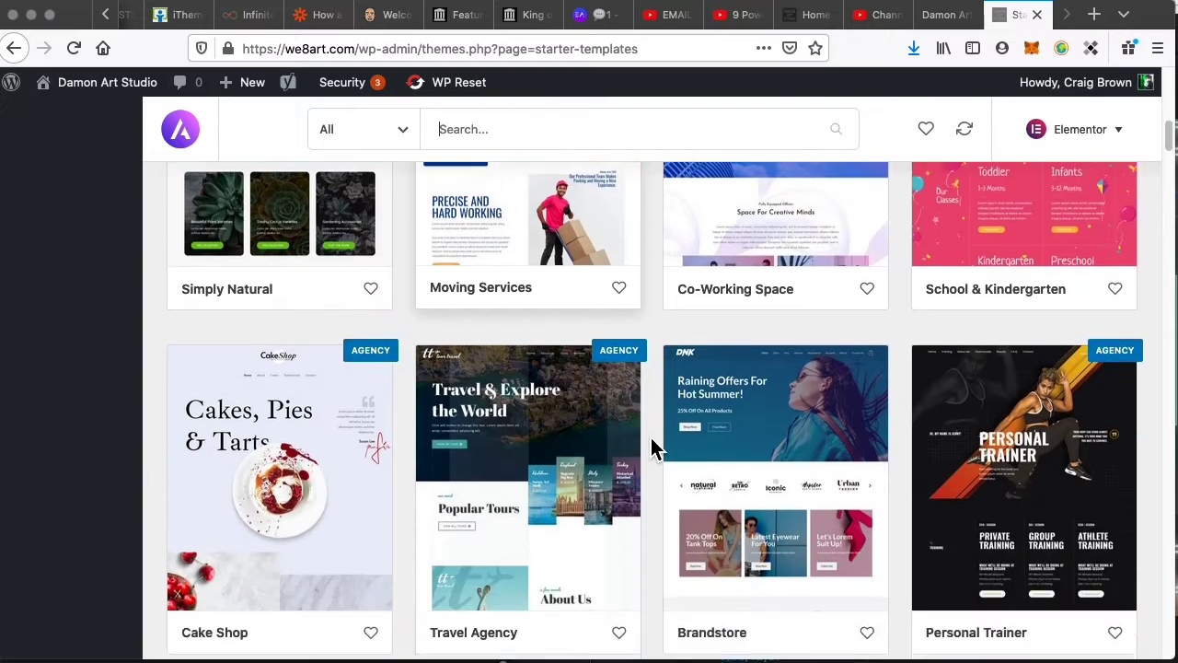
pyautogui.scroll(-10, 657, 441)
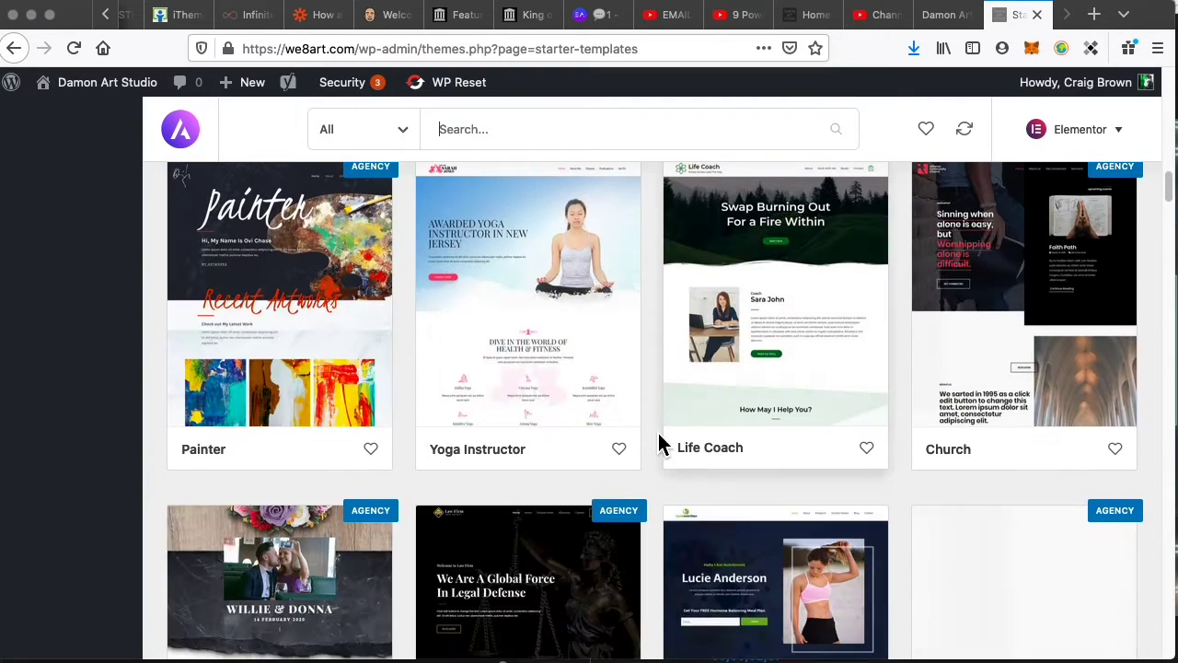
pyautogui.scroll(-10, 659, 432)
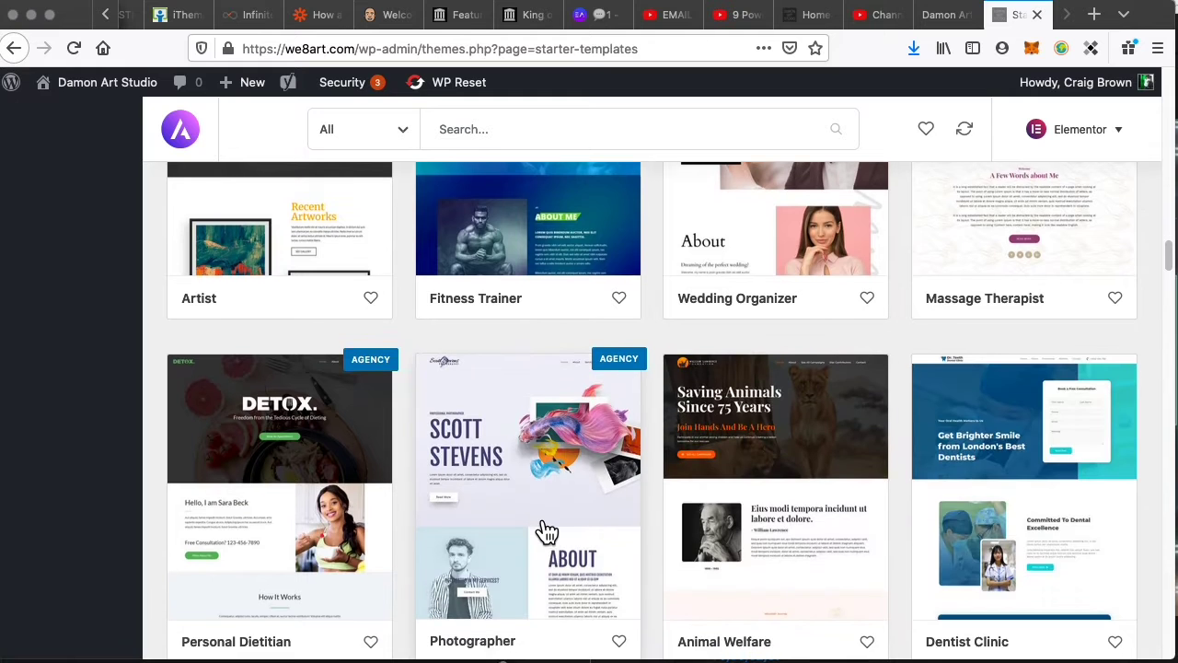
pyautogui.scroll(-5, 543, 534)
pyautogui.scroll(-4, 539, 529)
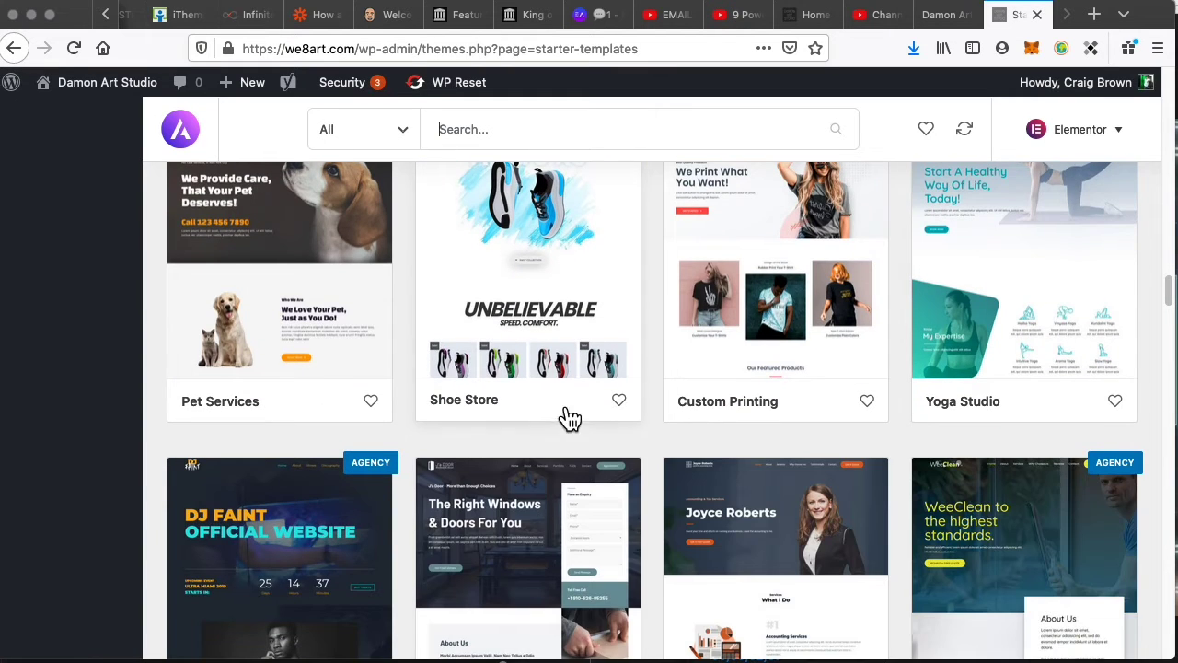
# - Browse further through the Elementor starter templates and search the library for "photography"
pyautogui.scroll(-5, 568, 446)
pyautogui.scroll(-5, 562, 449)
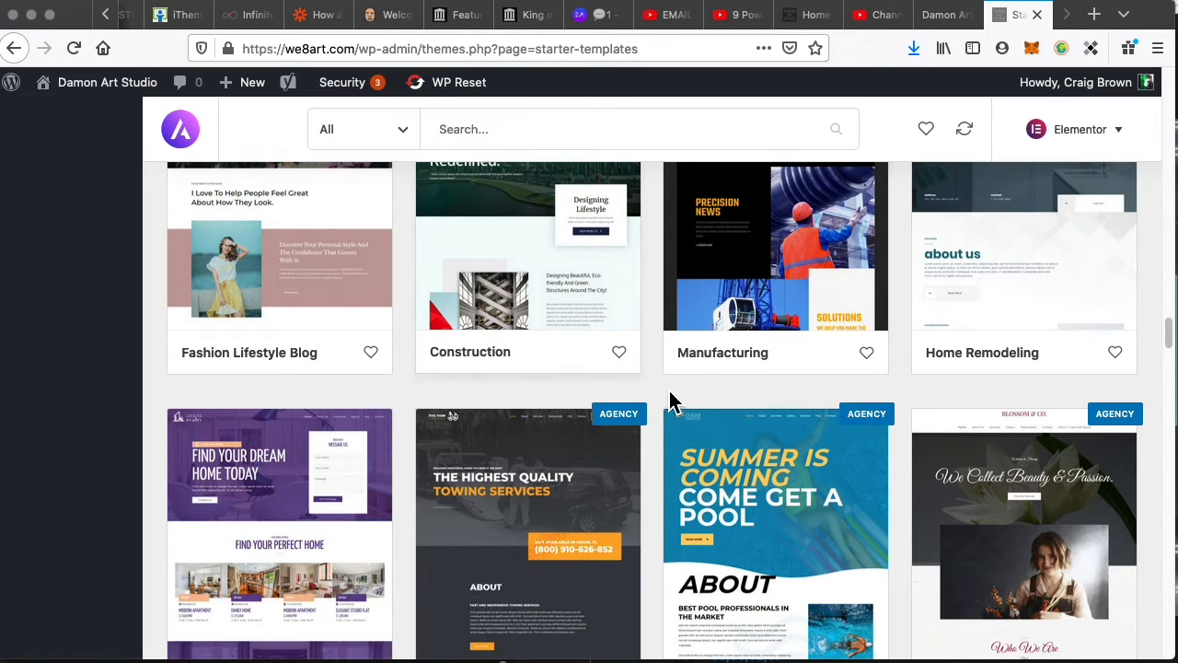
pyautogui.scroll(-10, 671, 405)
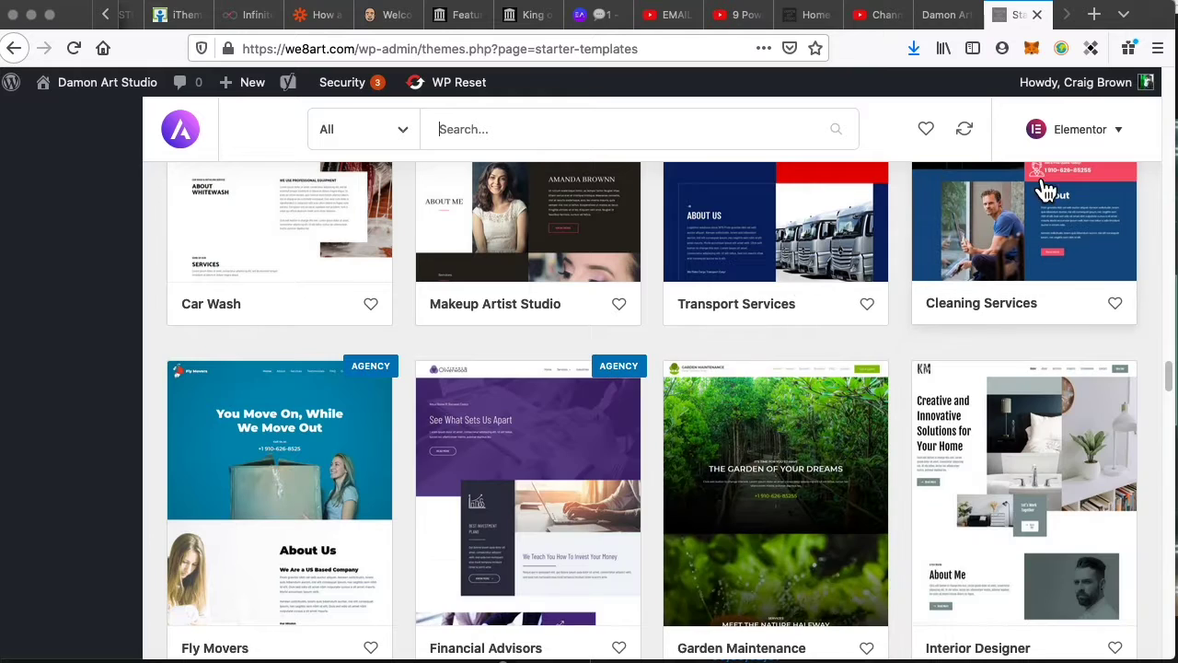
pyautogui.click(487, 129)
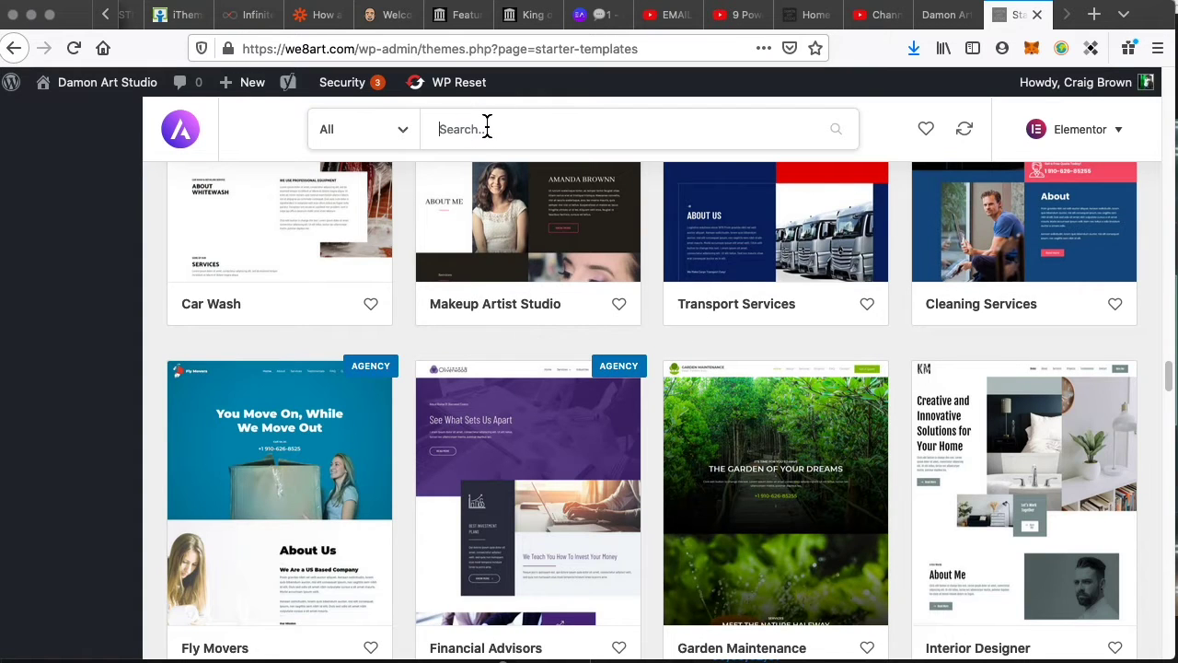
pyautogui.write('photogra')
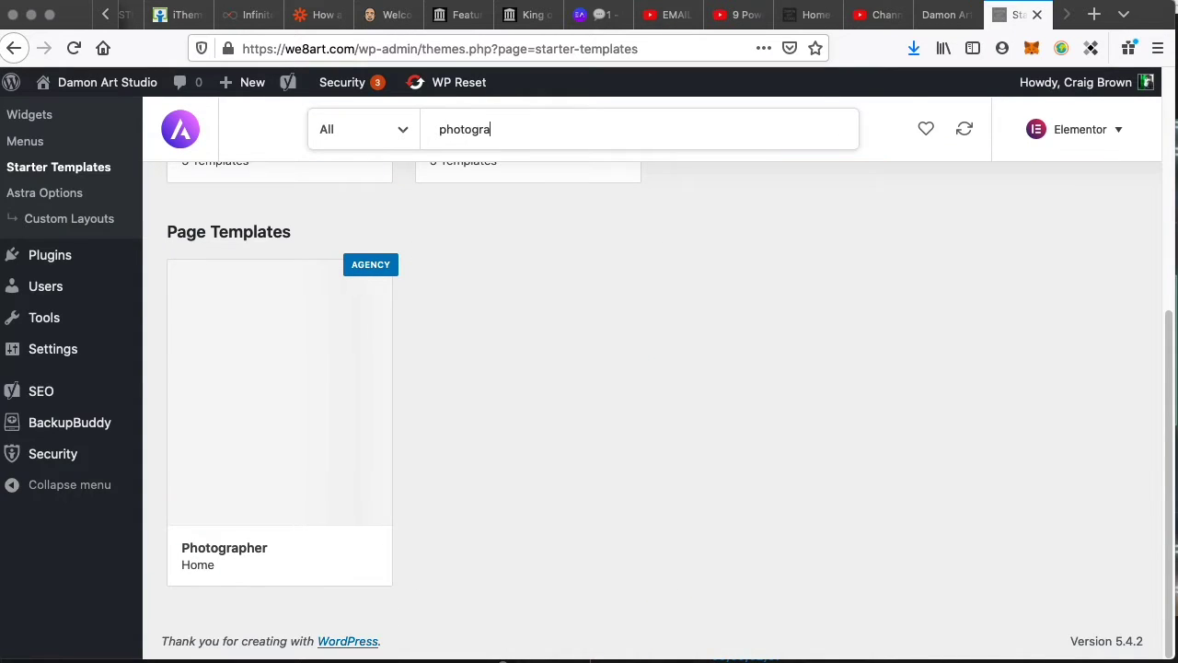
pyautogui.write('phy')
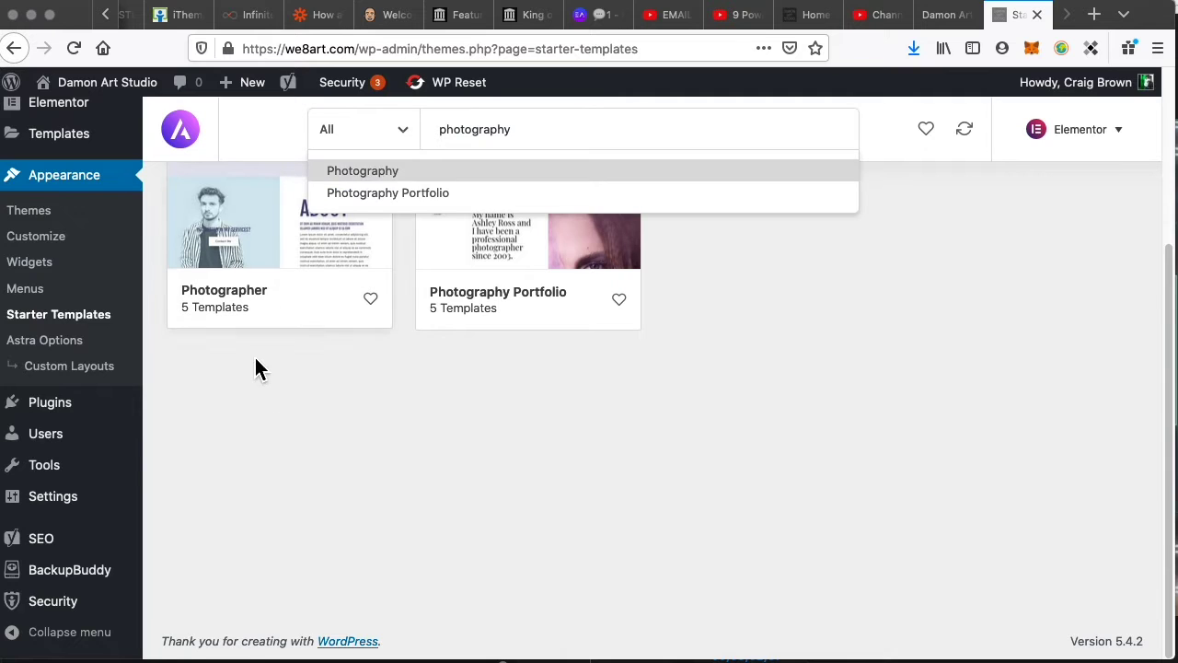
# - Open the Photographer starter template and look through its Home page preview from header to footer
pyautogui.click(241, 235)
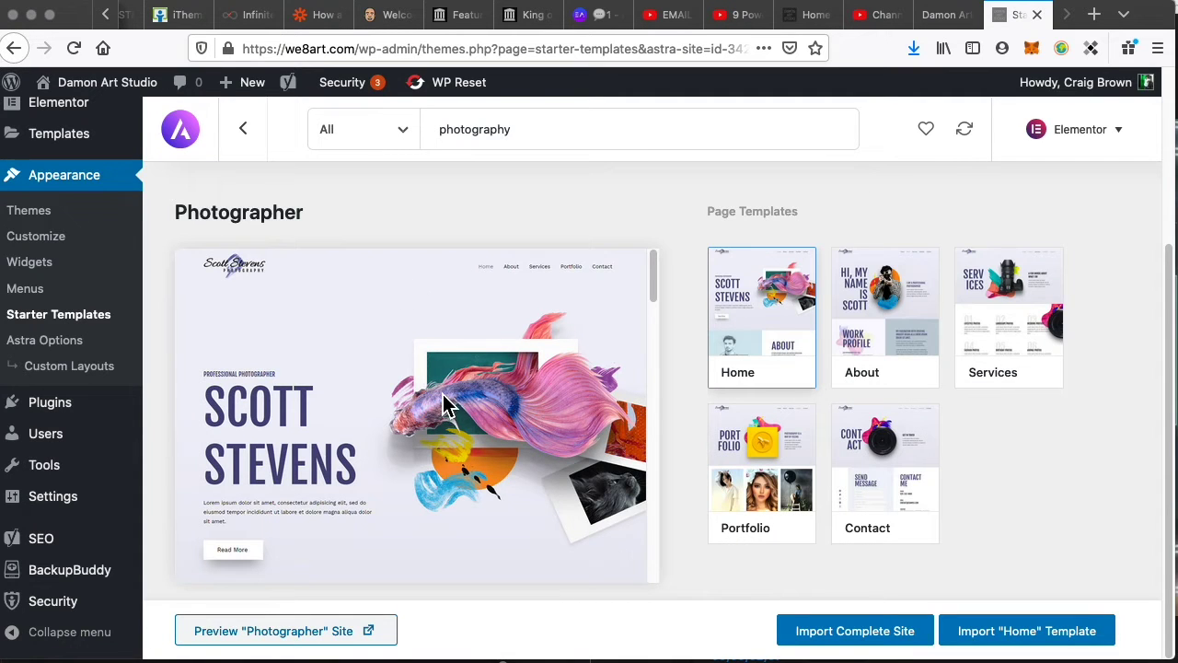
pyautogui.scroll(-3, 439, 376)
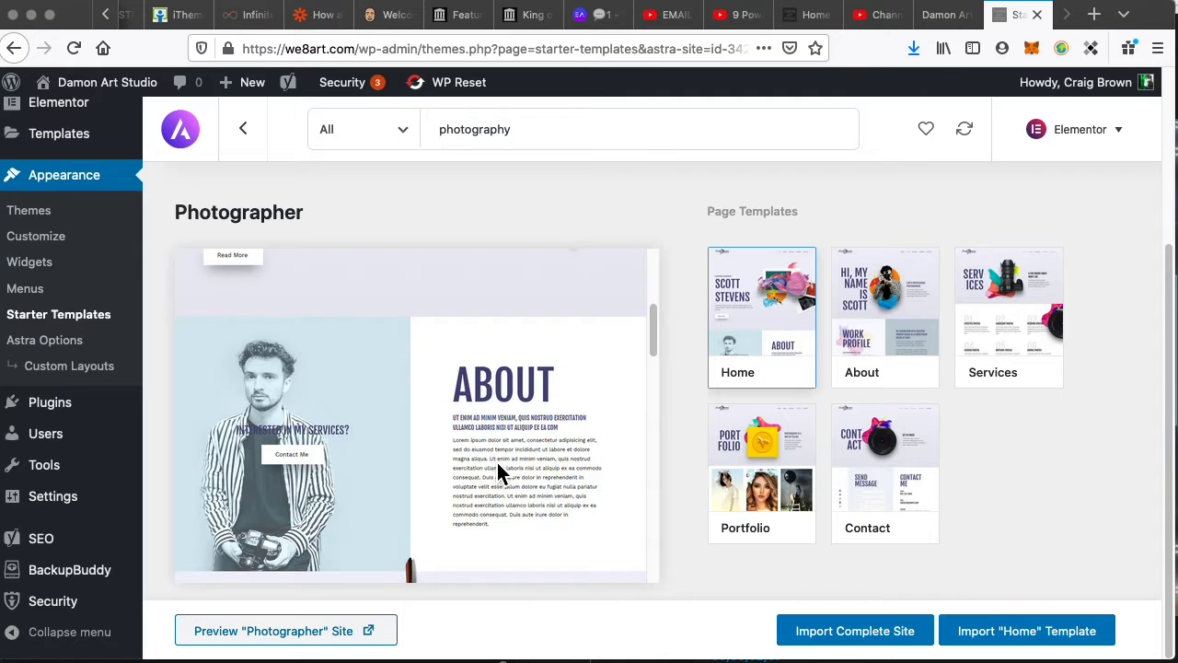
pyautogui.scroll(-6, 497, 463)
pyautogui.scroll(-2, 514, 470)
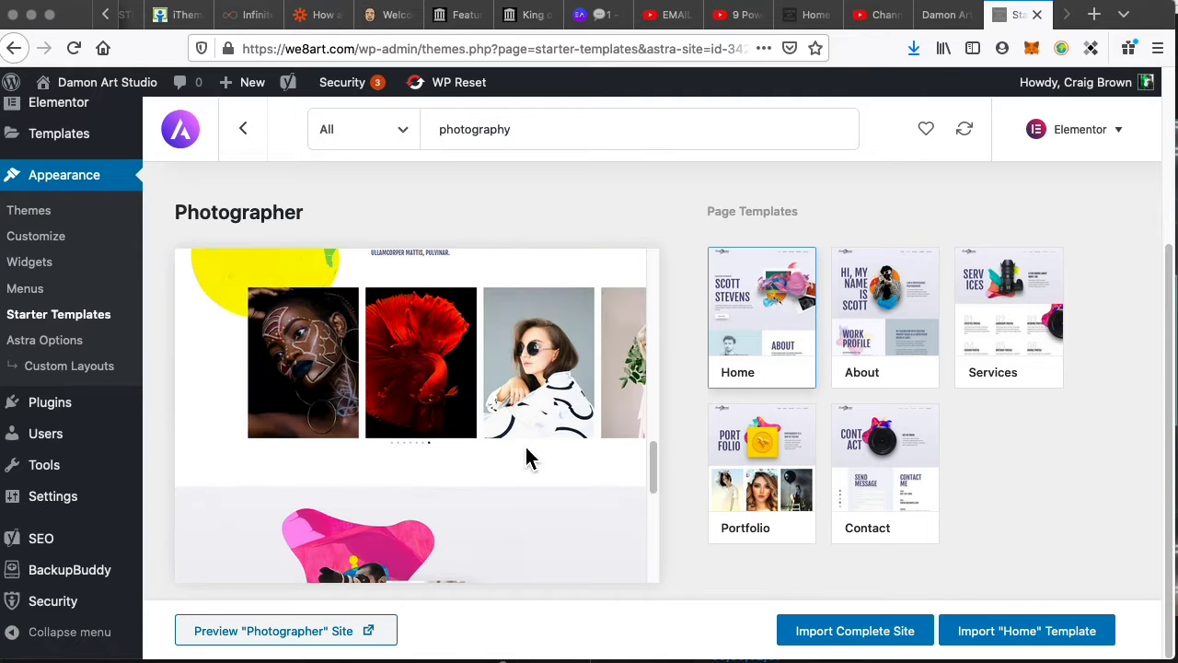
pyautogui.scroll(-5, 479, 460)
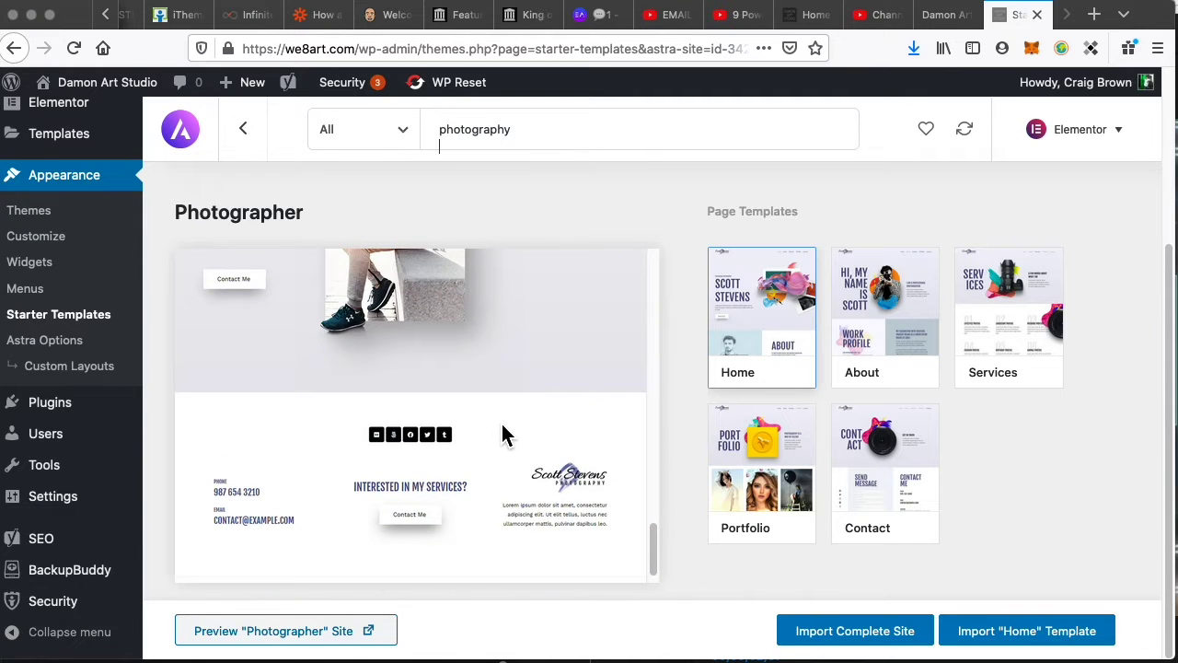
pyautogui.scroll(15, 502, 435)
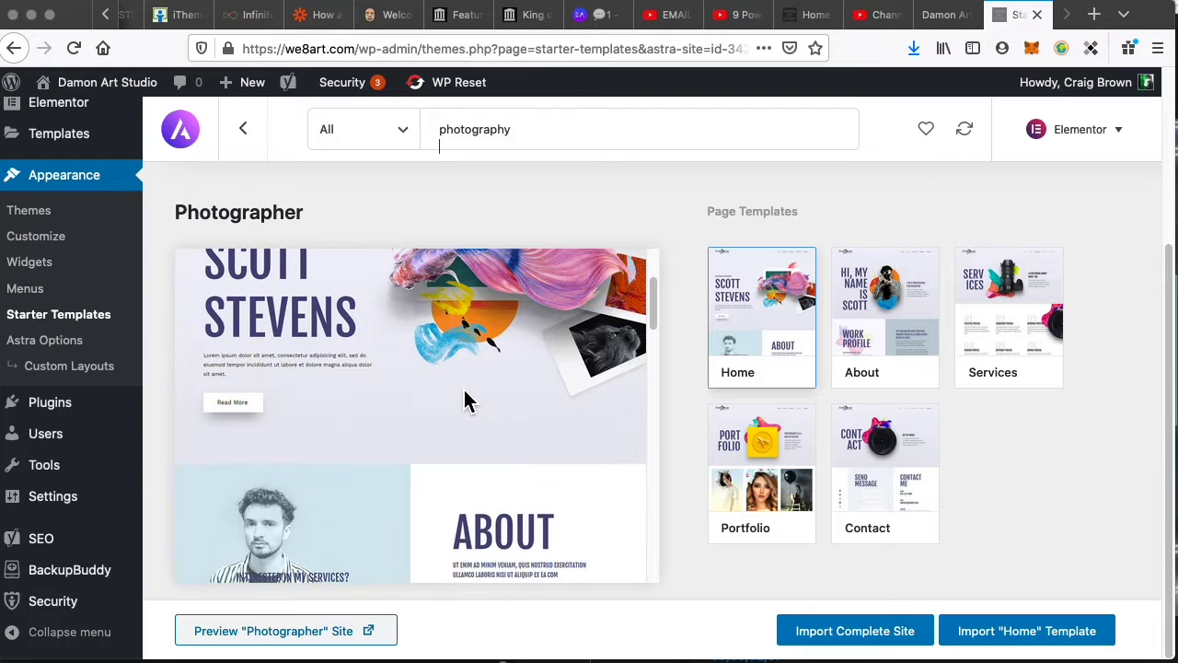
# - Open the we8art.com front end in a new tab and review its home page, including the artwork and photography sections
pyautogui.middleClick(75, 116)
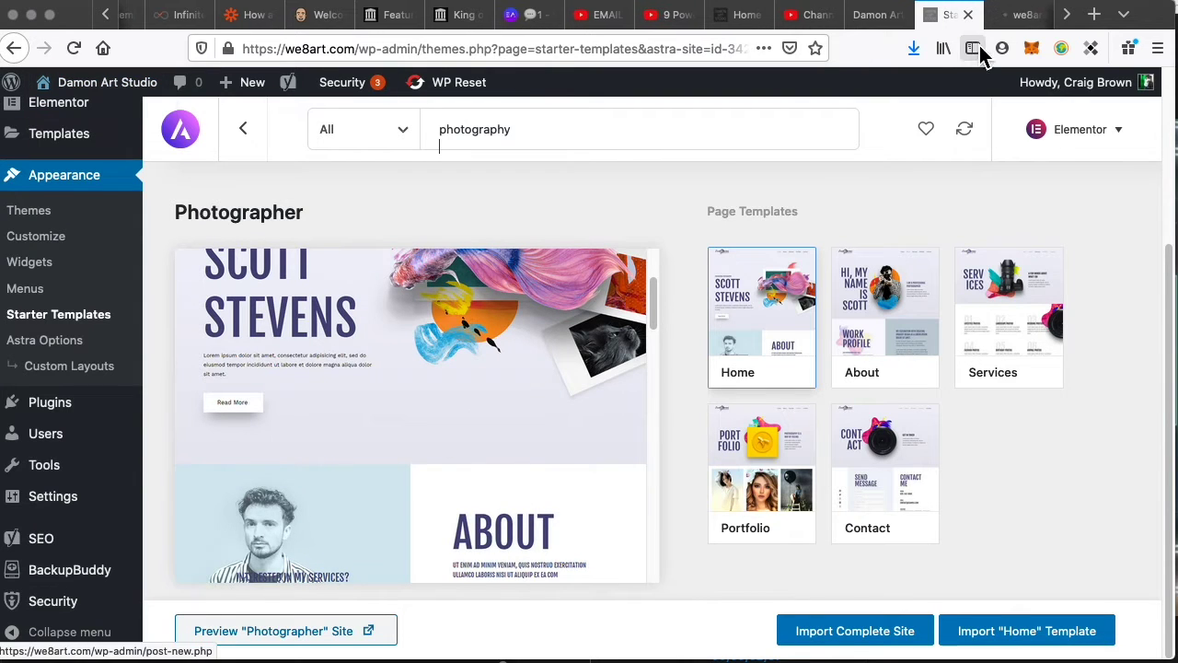
pyautogui.click(1029, 17)
pyautogui.scroll(-10, 740, 382)
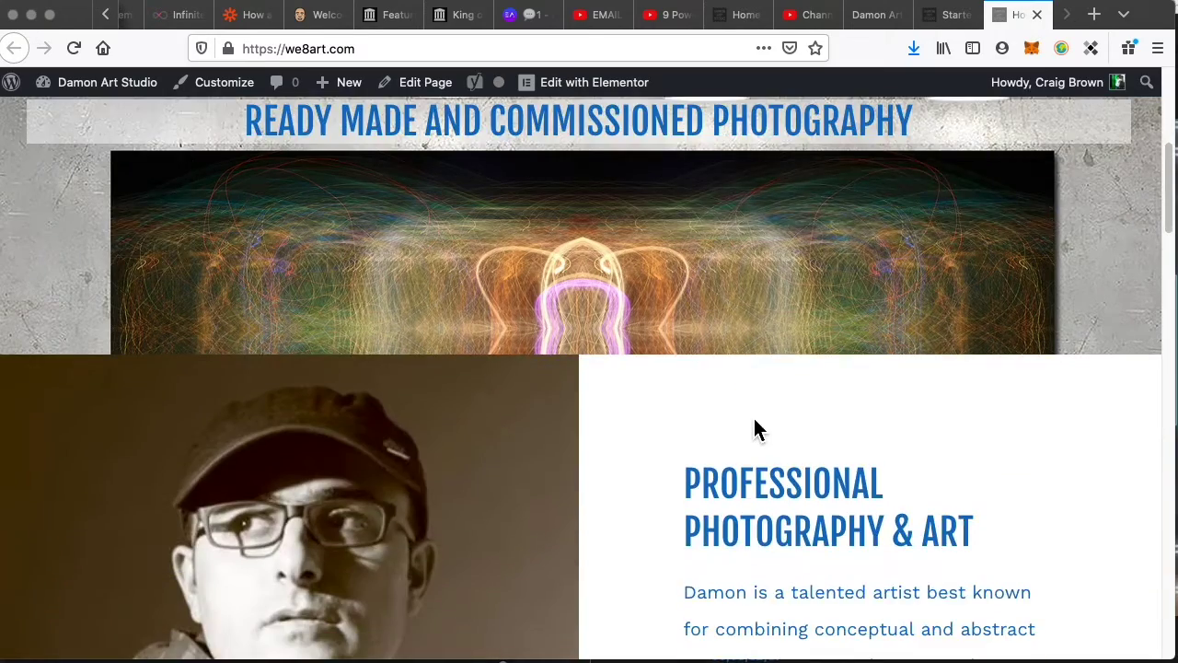
pyautogui.scroll(-5, 788, 410)
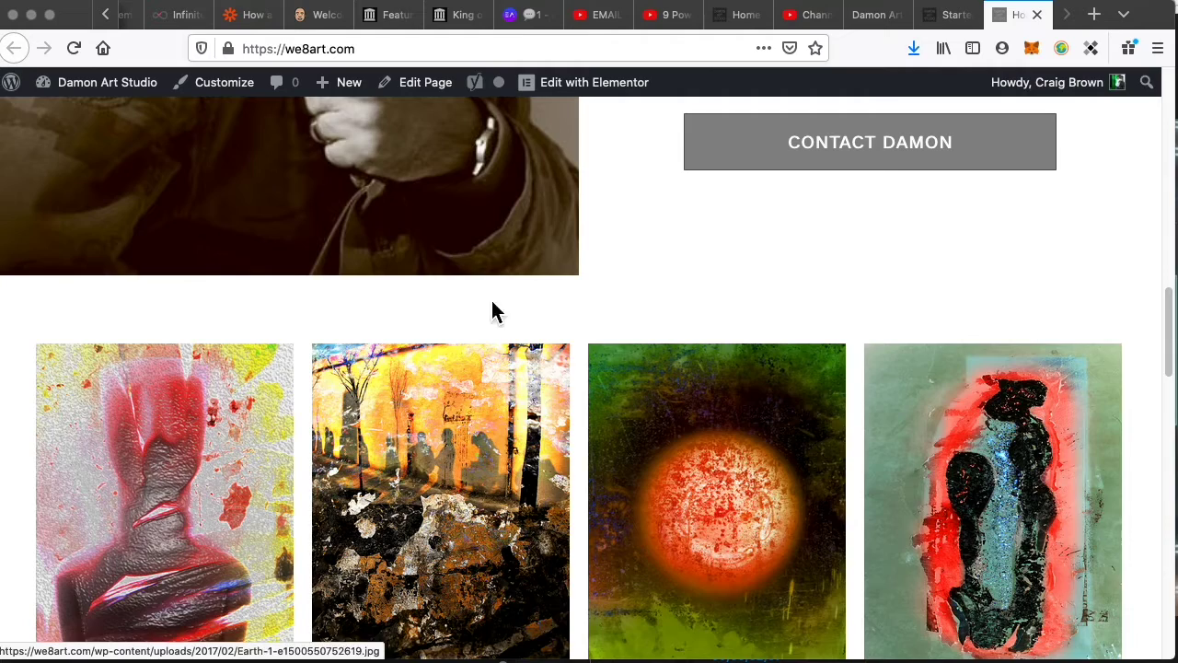
pyautogui.scroll(-3, 569, 554)
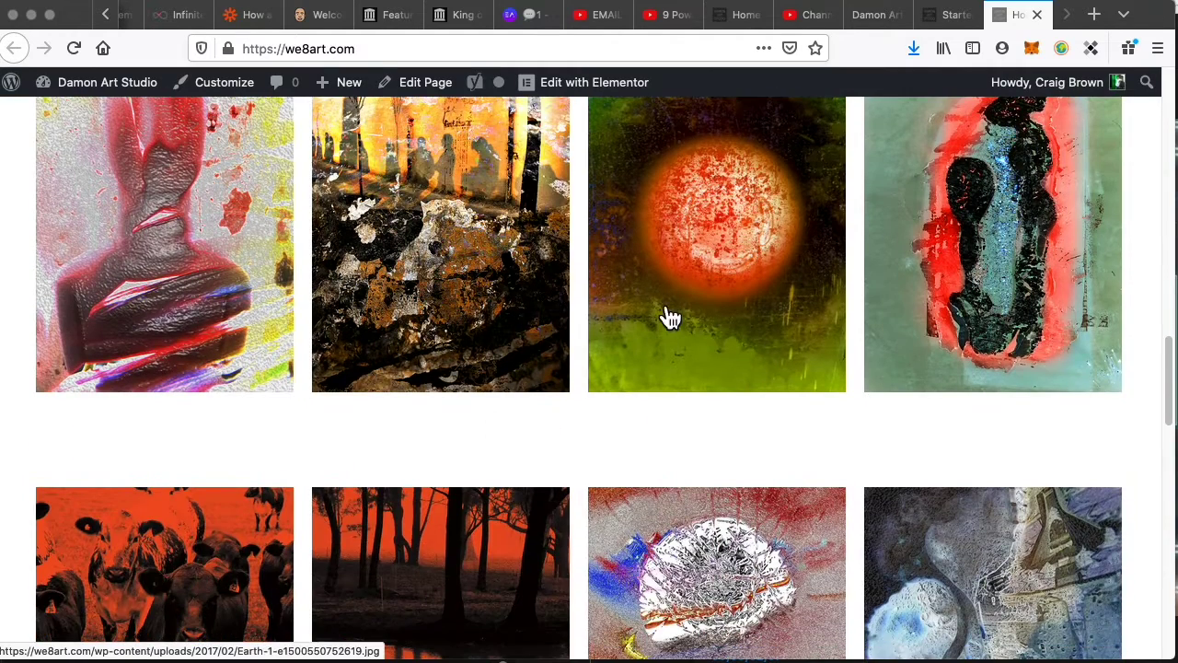
pyautogui.scroll(-10, 668, 359)
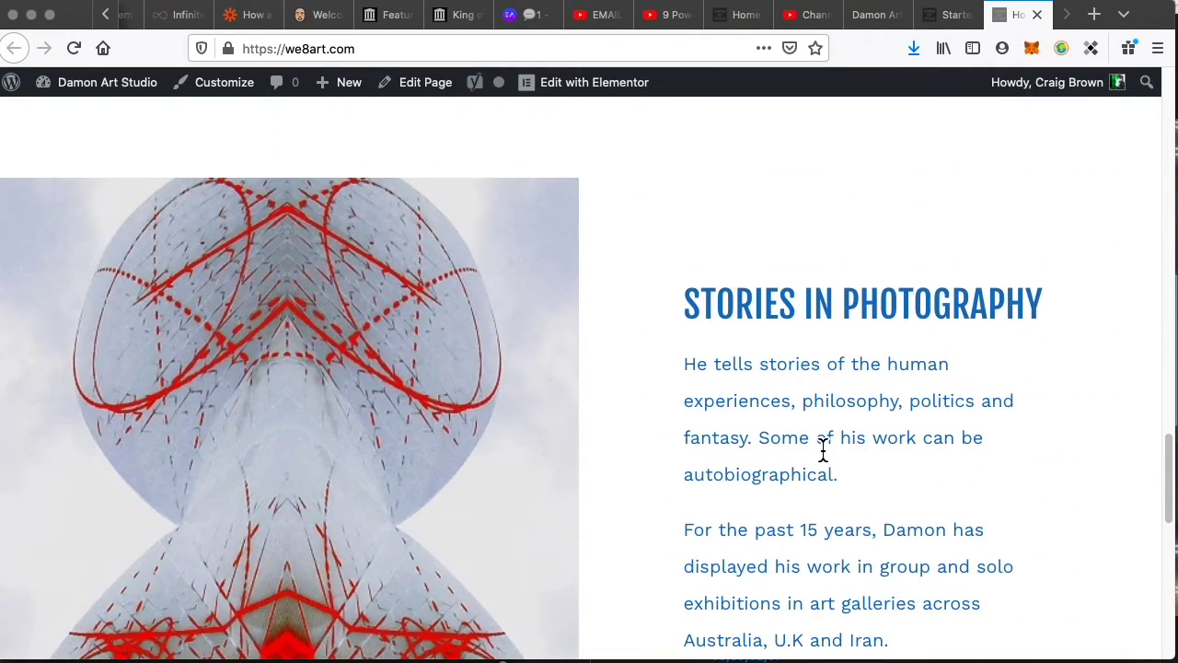
pyautogui.scroll(-6, 842, 455)
pyautogui.scroll(12, 731, 457)
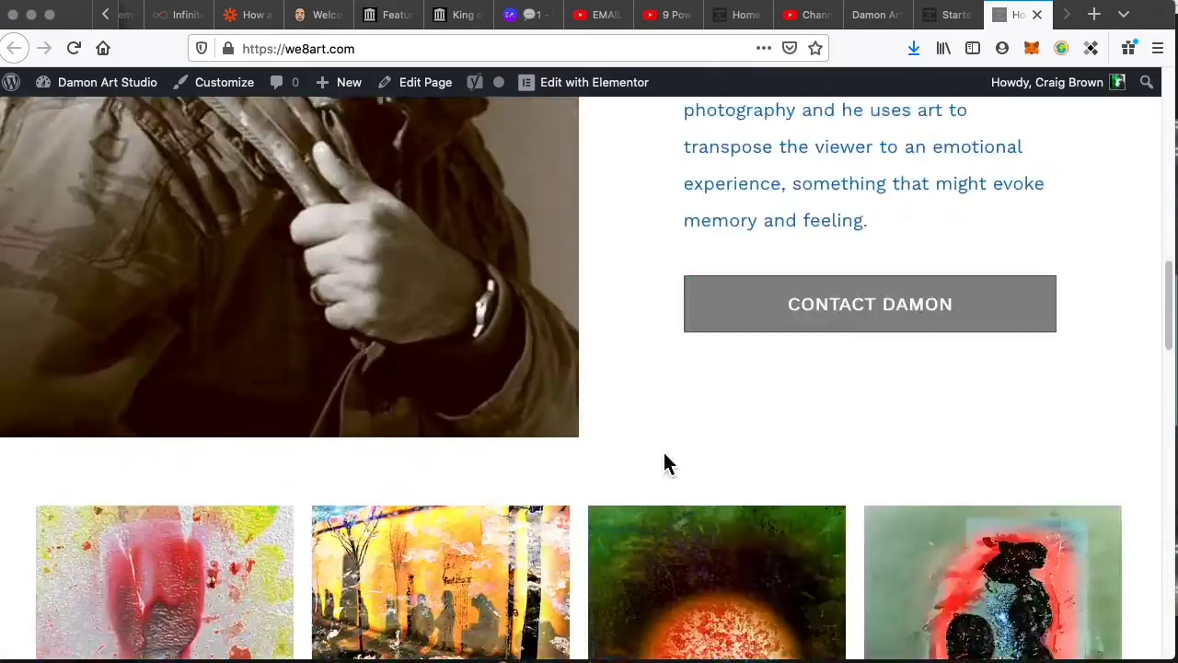
pyautogui.scroll(15, 661, 456)
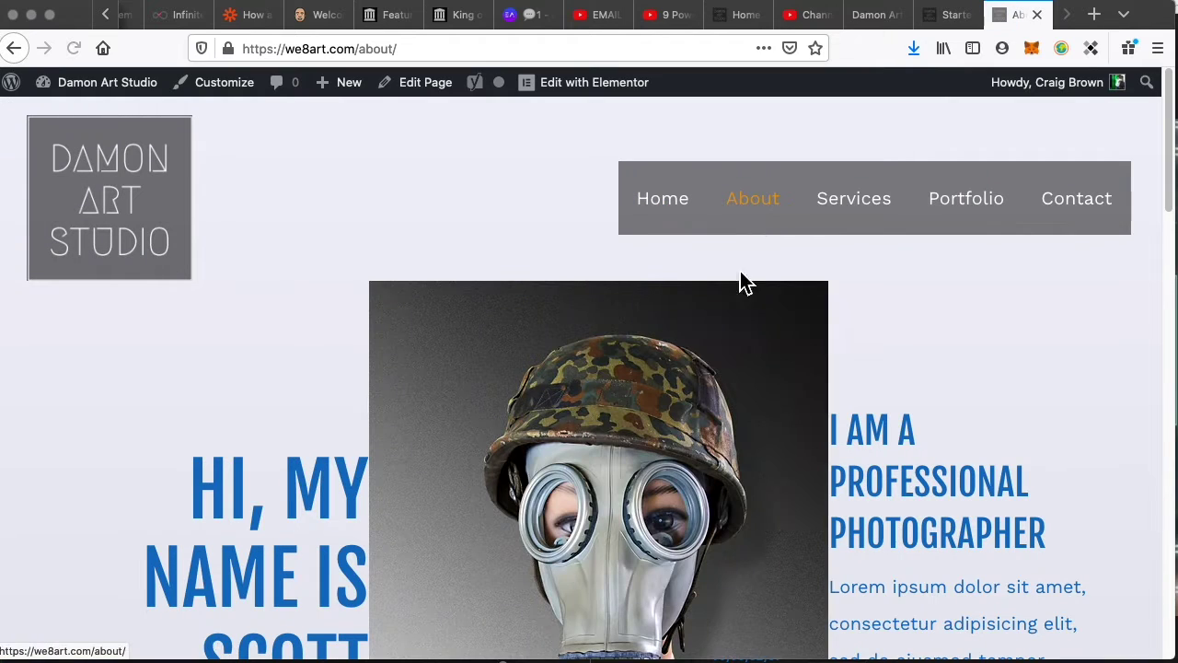
# - Look over the whole About page of the we8art.com site
pyautogui.scroll(-9, 716, 350)
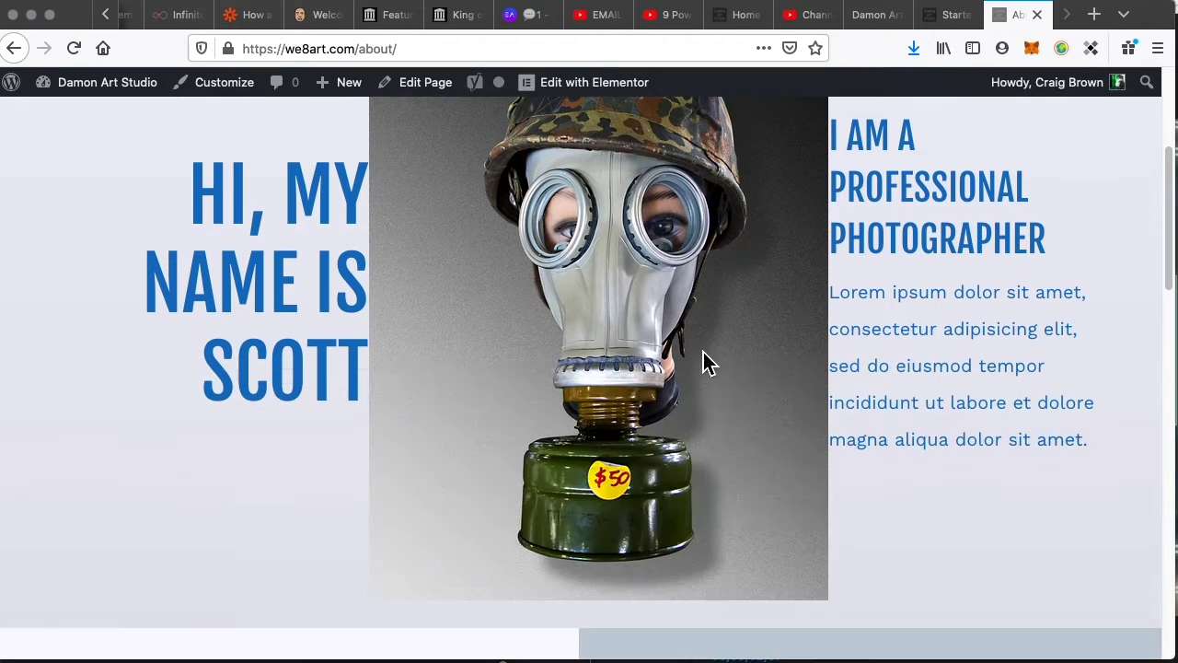
pyautogui.scroll(-8, 728, 386)
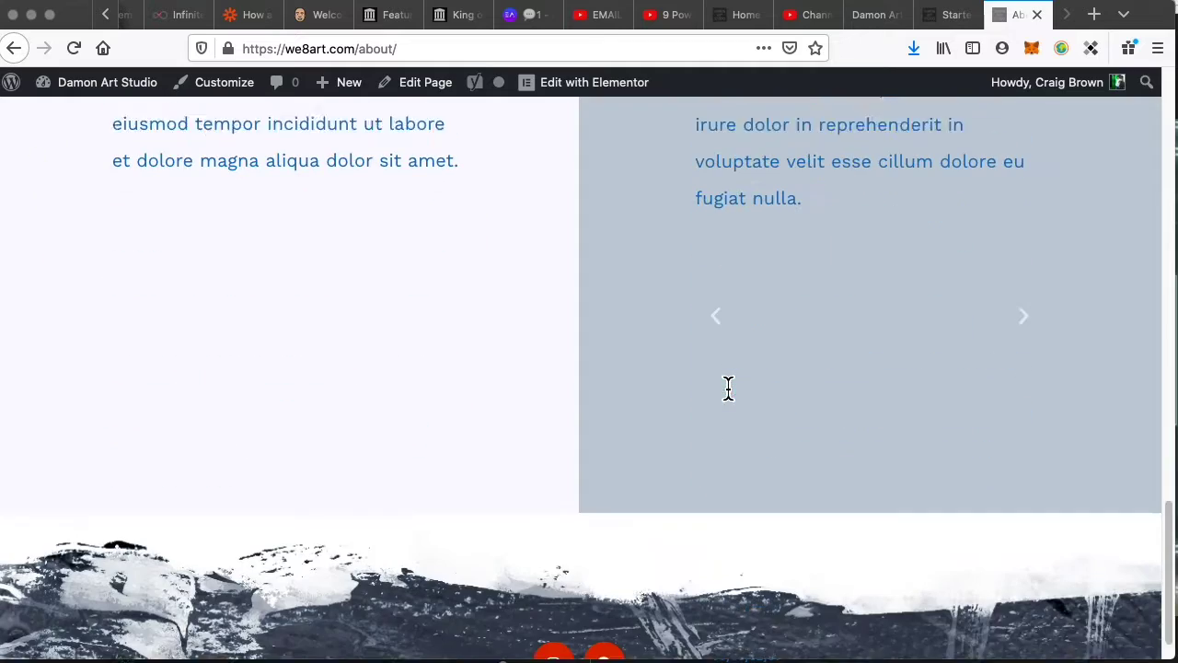
pyautogui.scroll(15, 708, 400)
pyautogui.scroll(5, 718, 397)
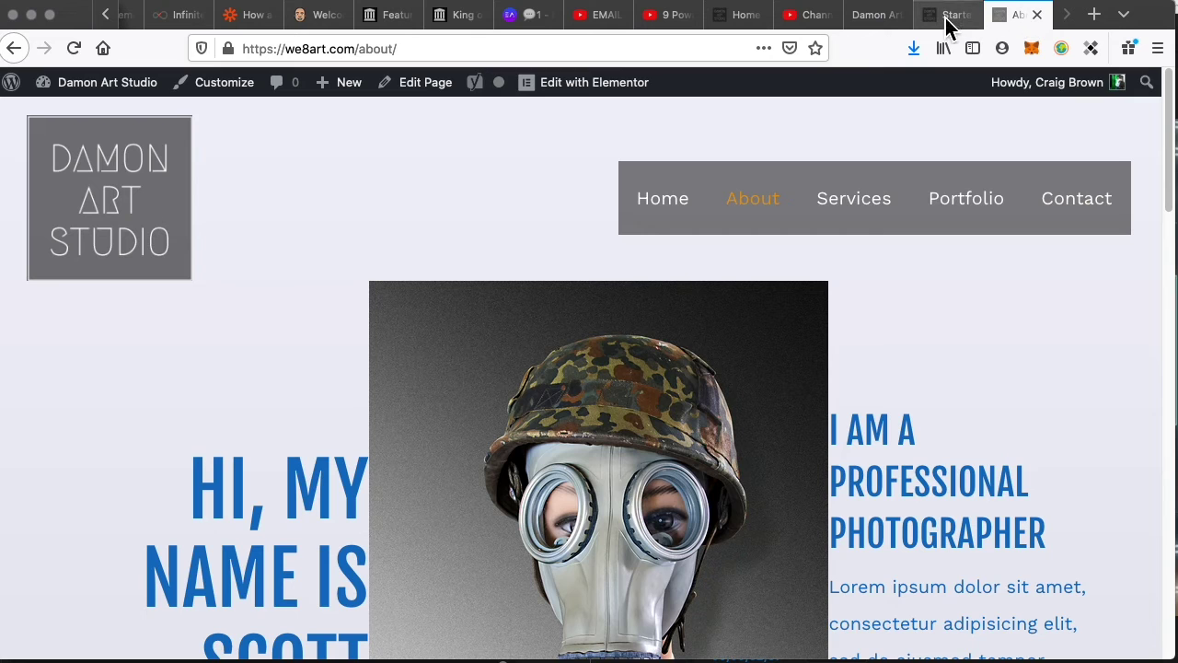
# - Compare the navigation menu of the original damonartstudio.com site with the one on the rebuilt site
pyautogui.click(877, 17)
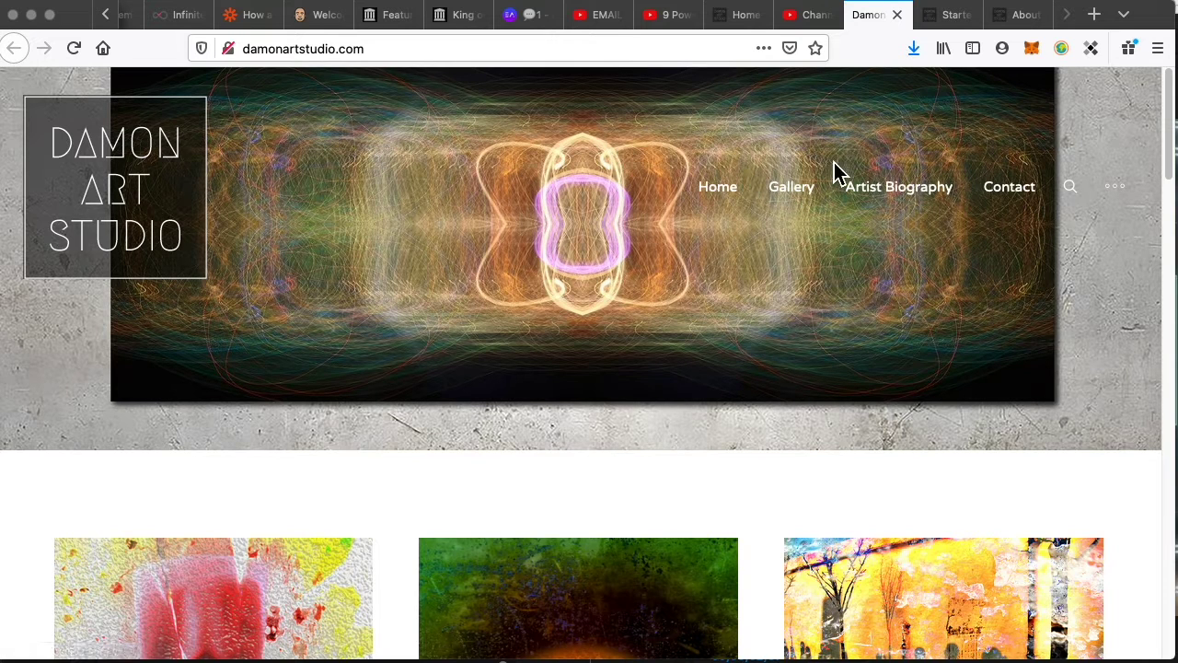
pyautogui.click(1023, 26)
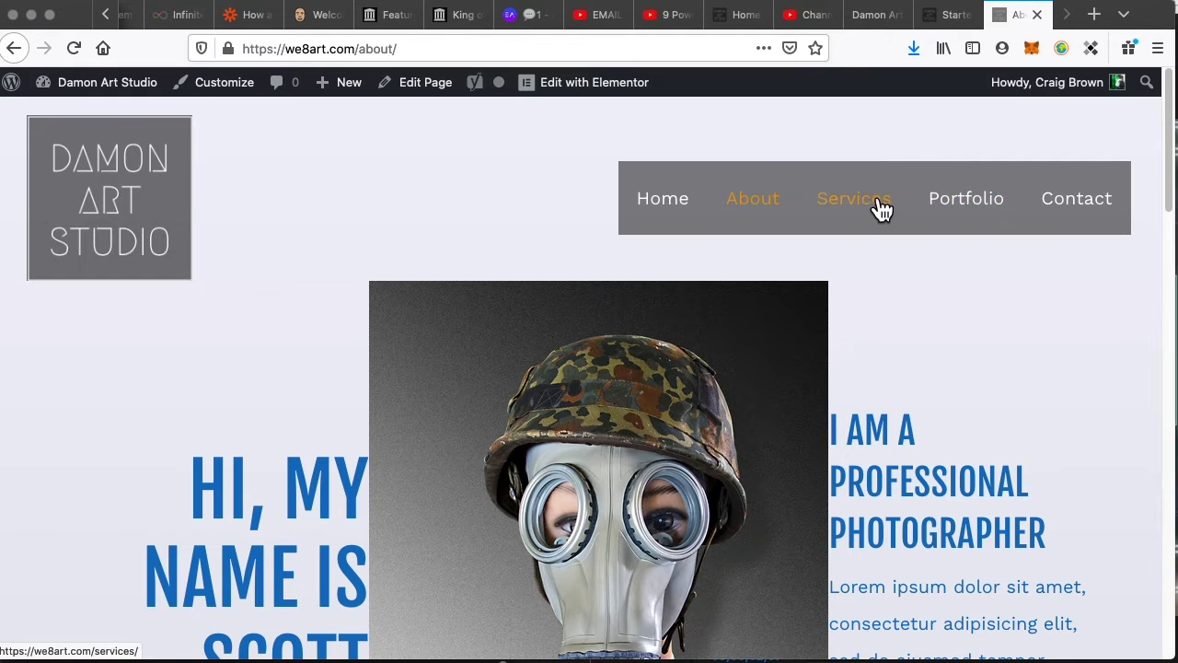
pyautogui.click(880, 16)
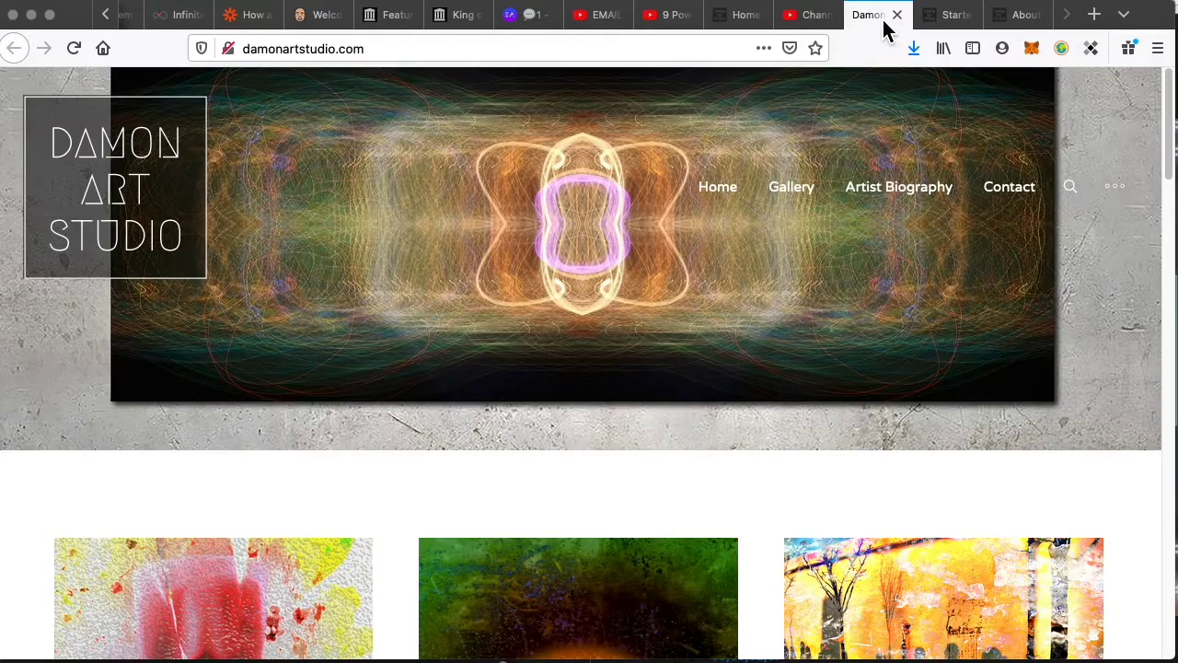
# - Open the Gallery page of damonartstudio.com and look through its artworks
pyautogui.click(807, 194)
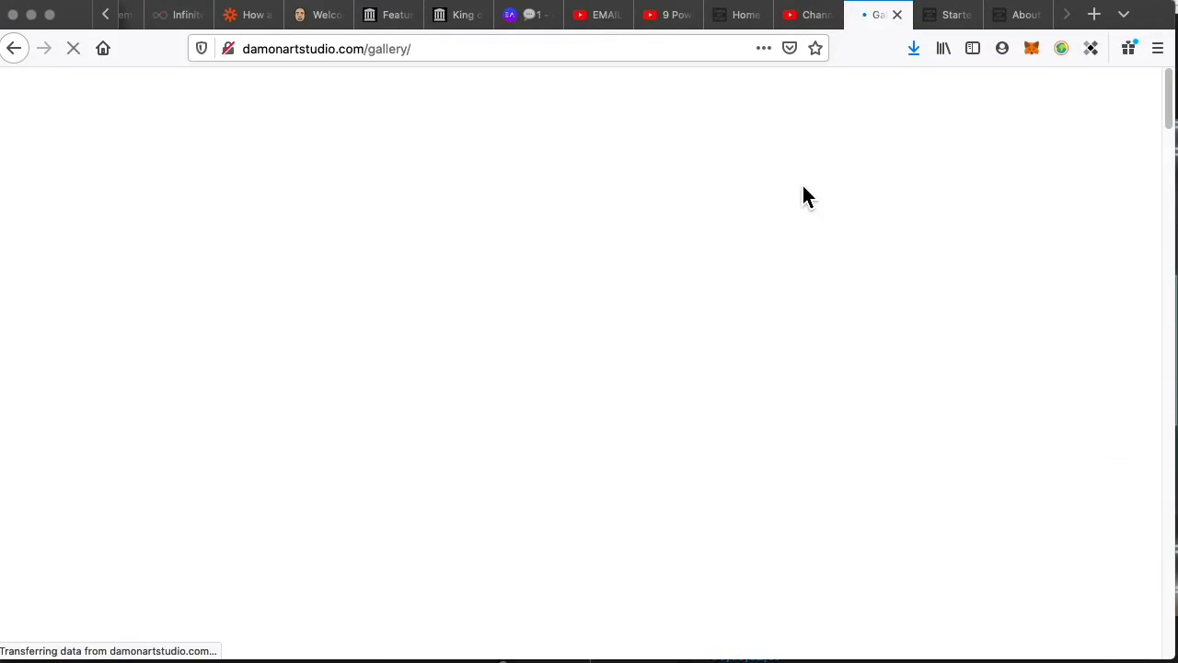
pyautogui.scroll(-5, 692, 341)
pyautogui.scroll(-20, 686, 344)
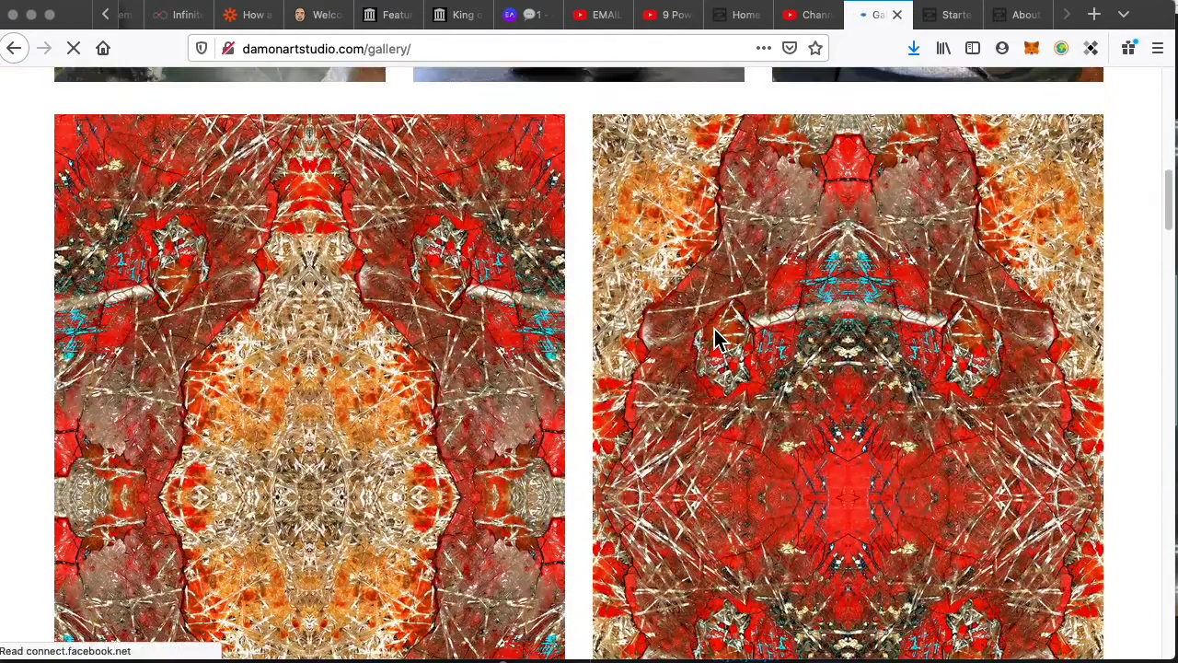
pyautogui.scroll(-5, 713, 361)
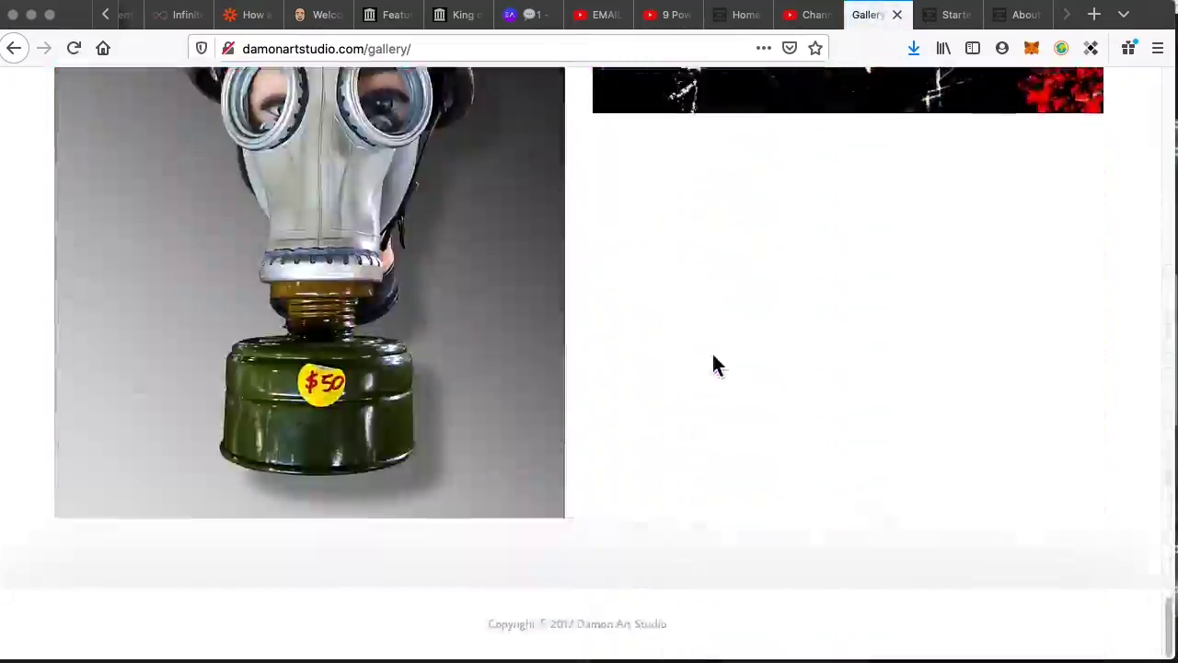
pyautogui.scroll(20, 712, 355)
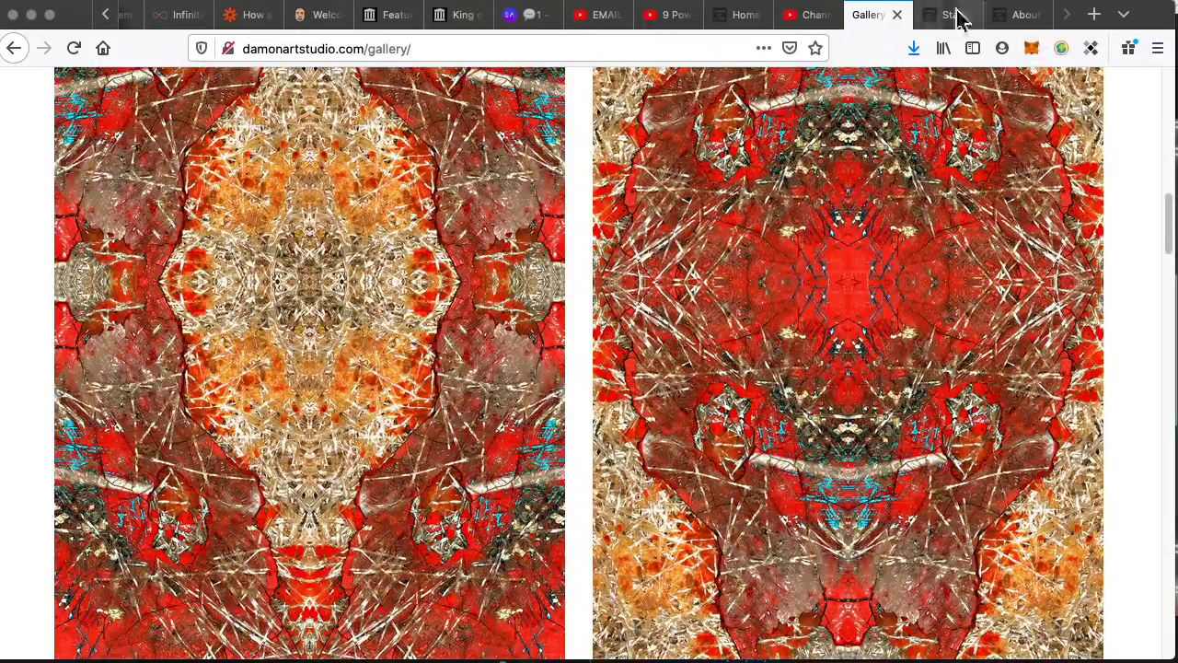
# - Check the Photographer template's page set again and review the rebuilt site's About page for reuse
pyautogui.click(939, 16)
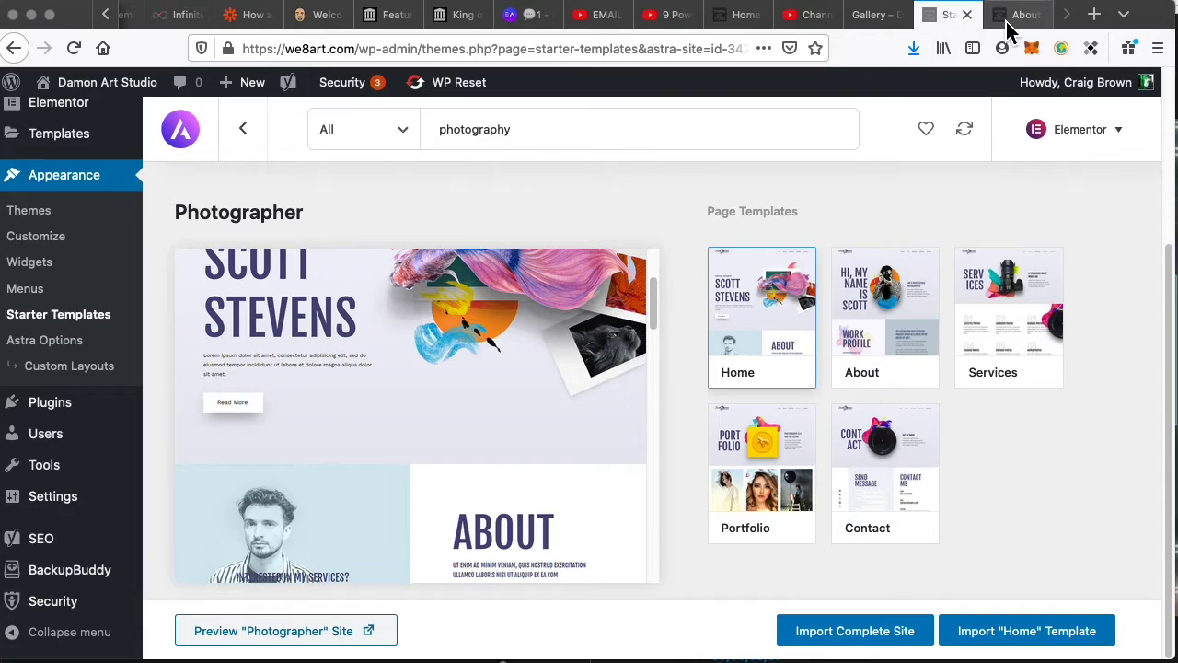
pyautogui.click(1013, 16)
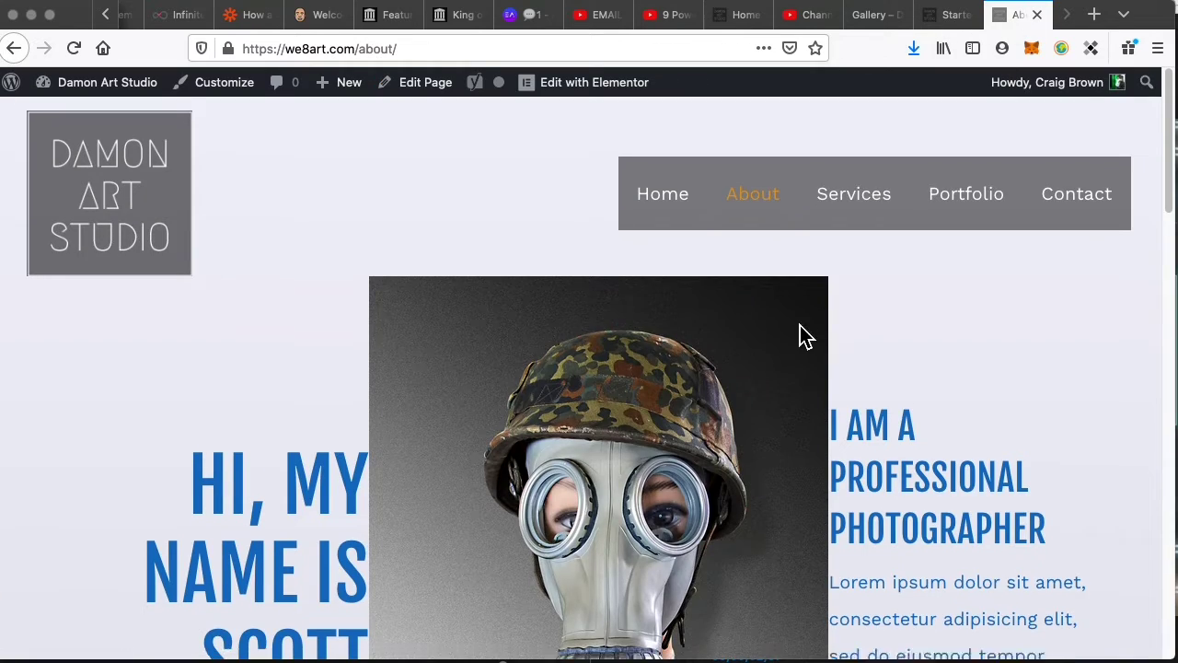
pyautogui.scroll(-15, 802, 334)
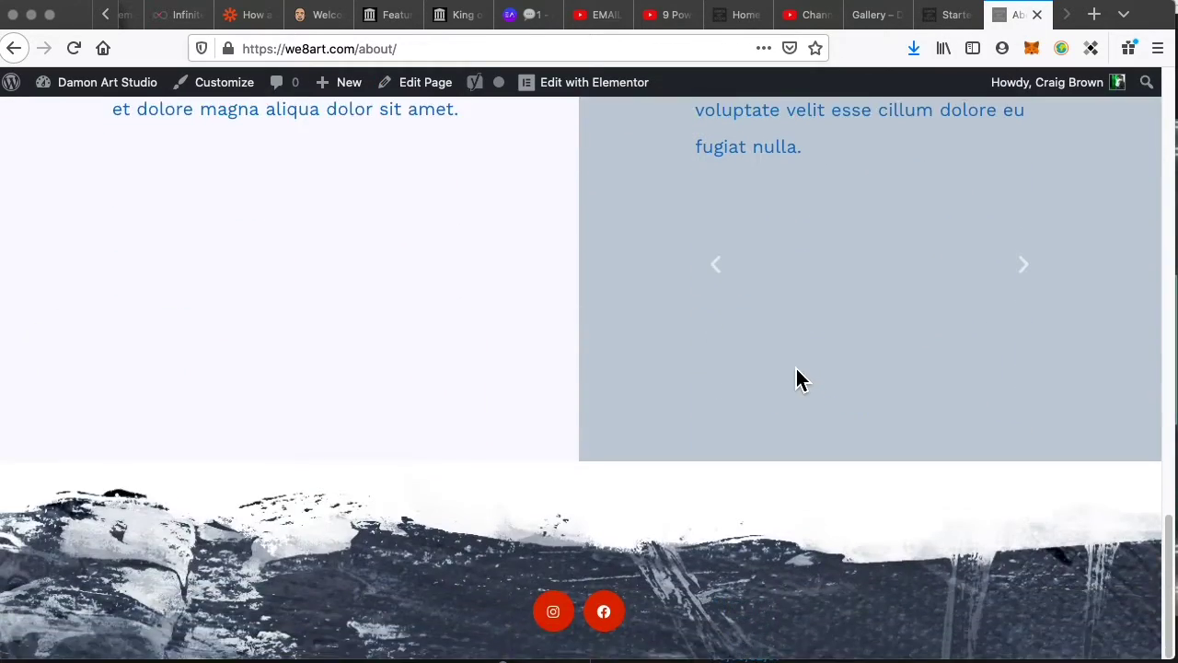
pyautogui.scroll(6, 773, 377)
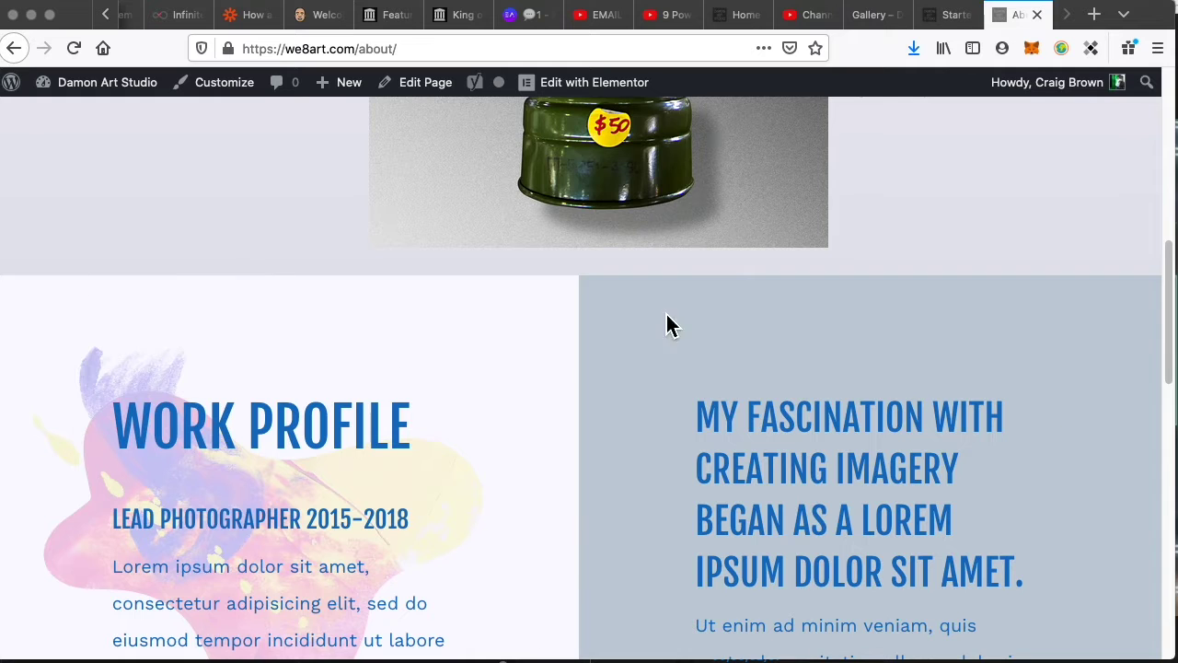
pyautogui.scroll(5, 649, 336)
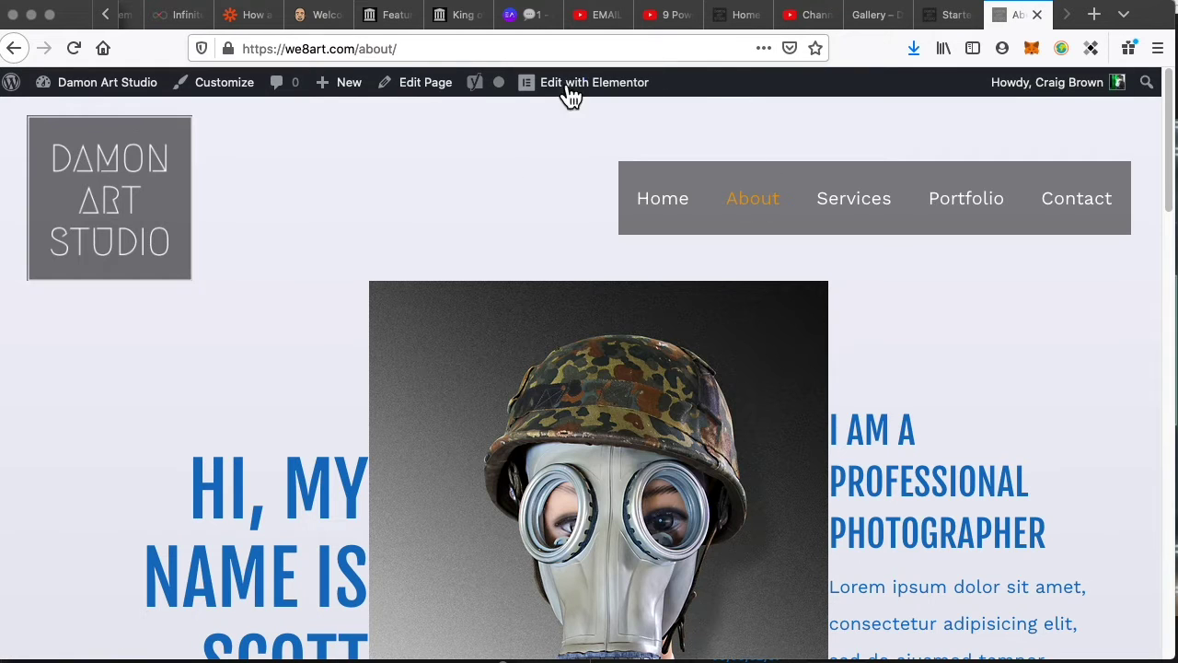
# - Open the About page in the WordPress editor and change its title to GALLERY
pyautogui.click(438, 92)
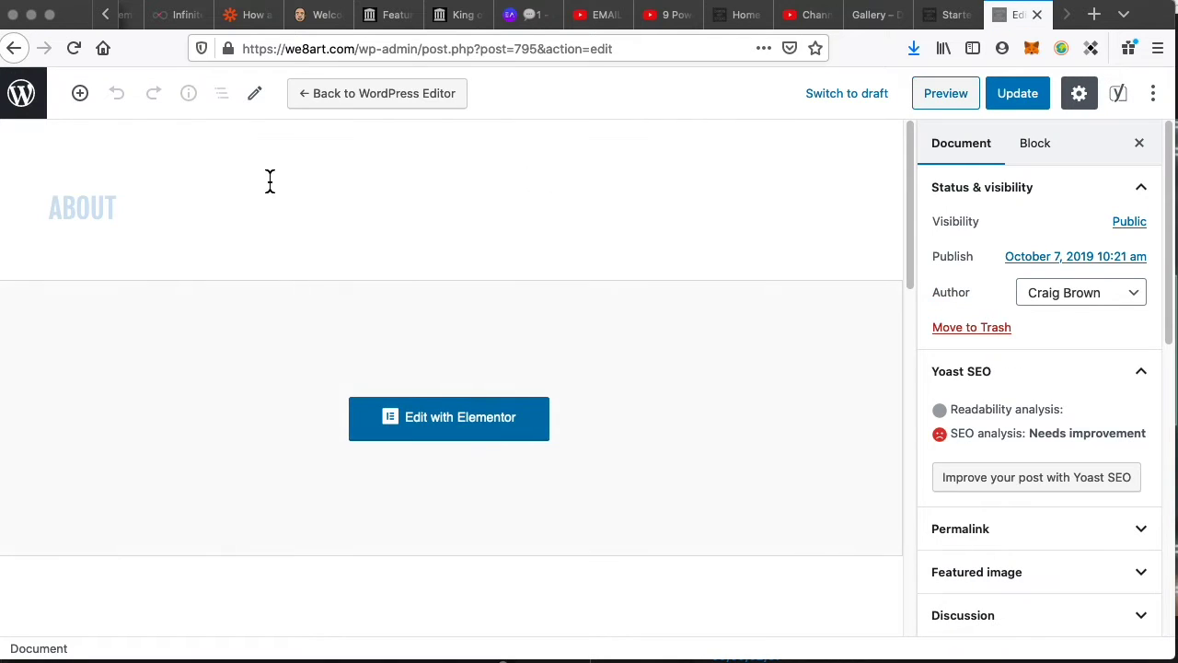
pyautogui.doubleClick(85, 210)
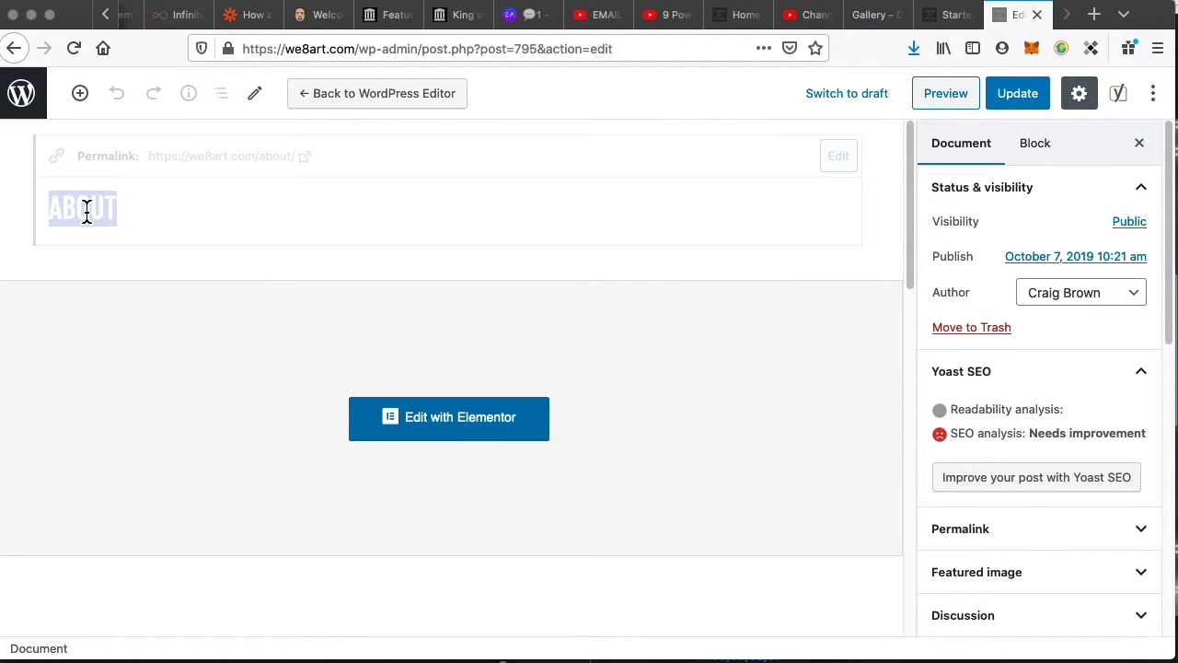
pyautogui.write('GALLERY')
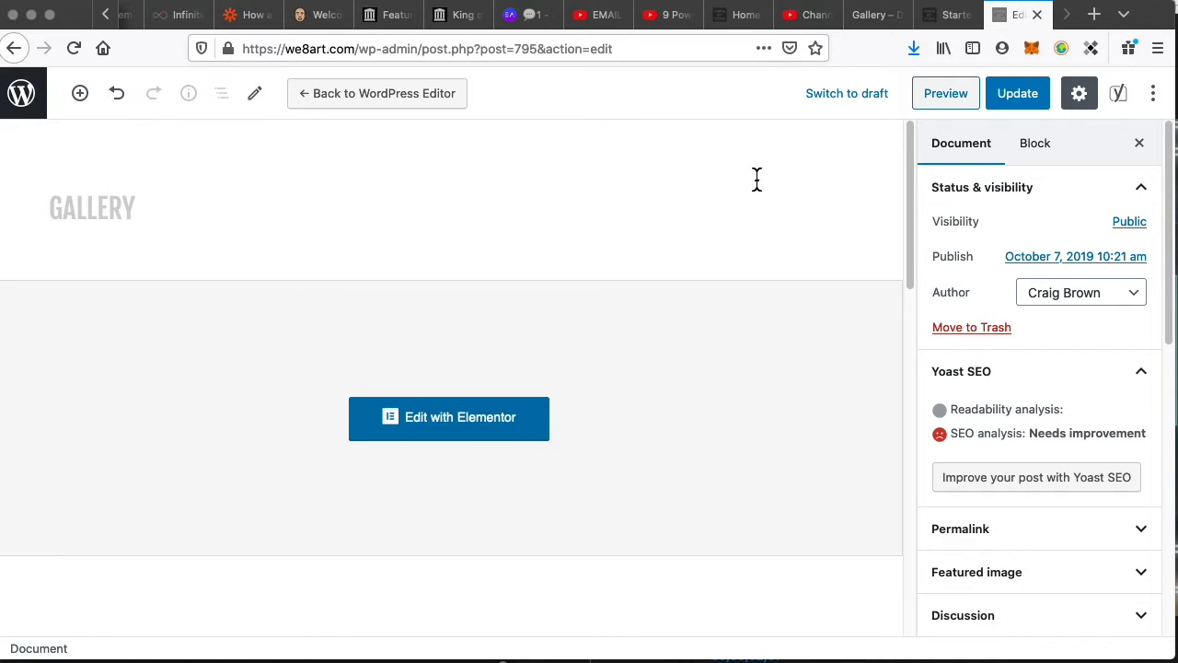
# - Save the retitled GALLERY page, change its permalink slug to gallery, and update the page again
pyautogui.click(1023, 100)
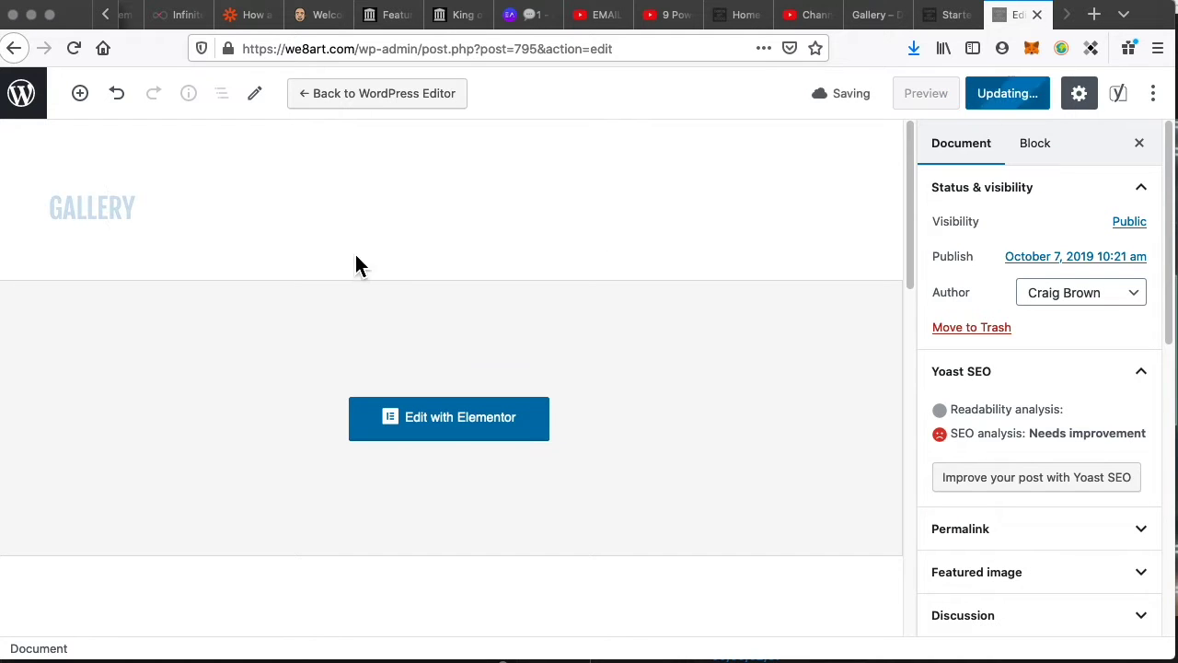
pyautogui.click(78, 211)
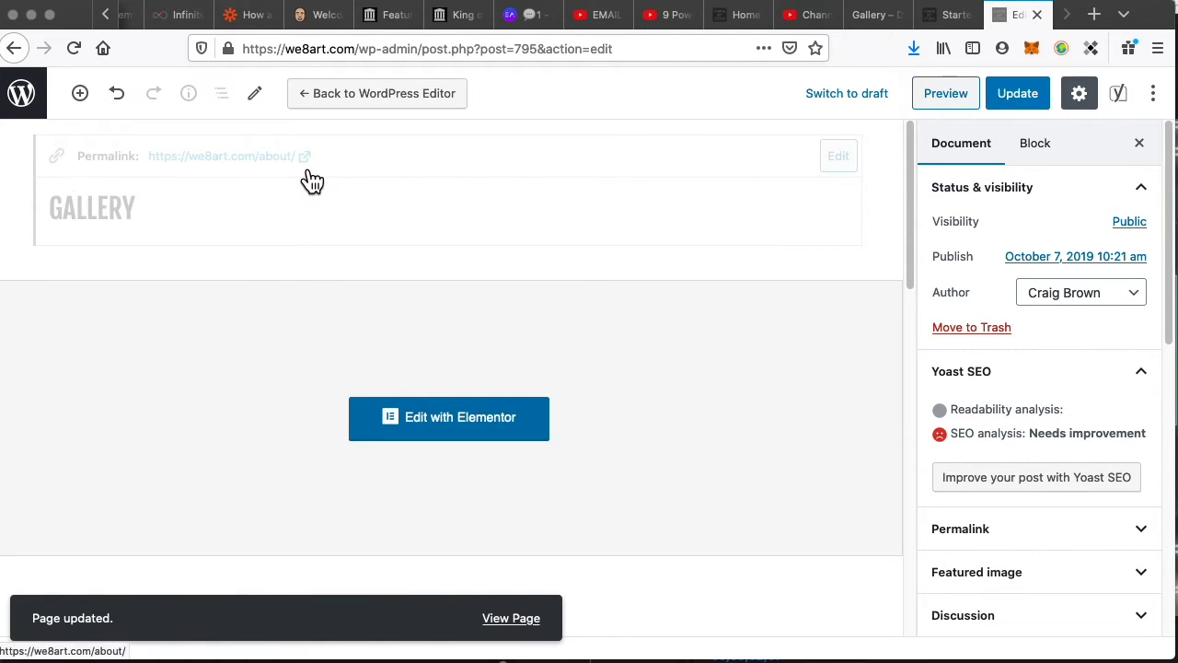
pyautogui.click(845, 157)
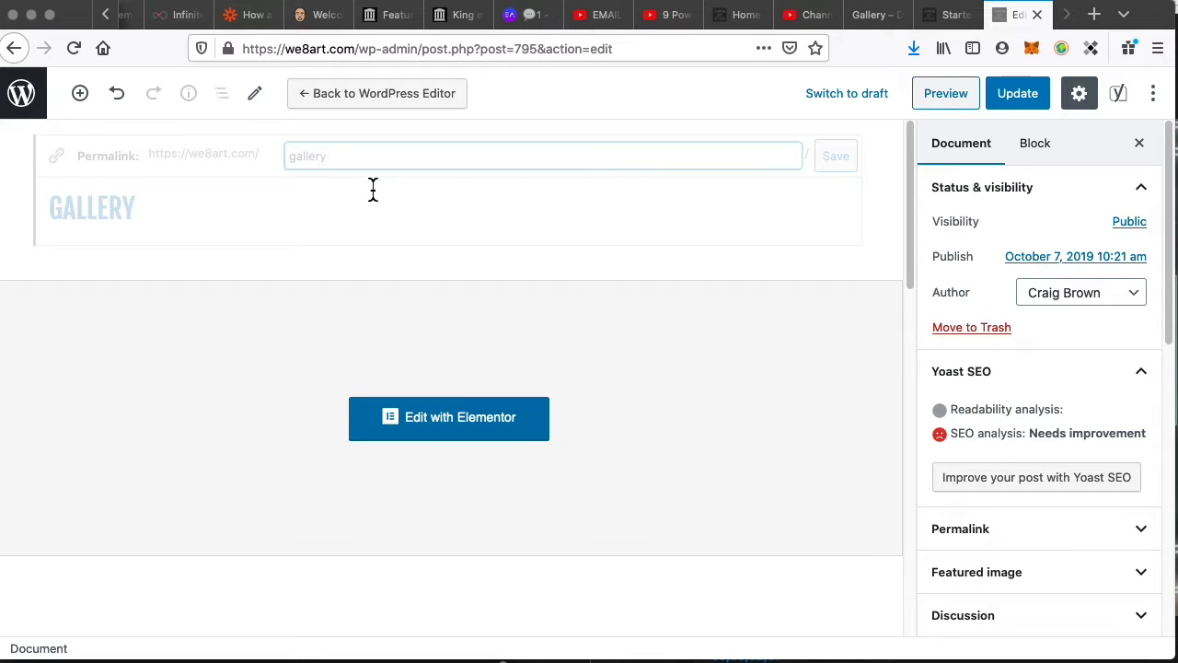
pyautogui.click(838, 162)
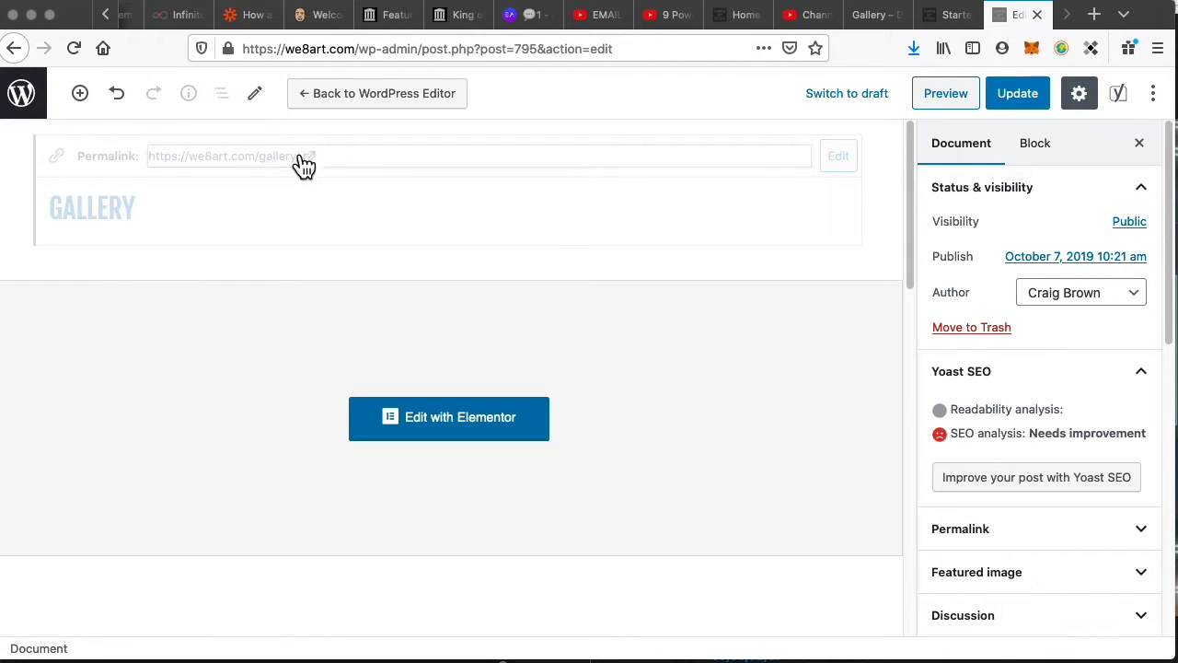
pyautogui.click(1018, 96)
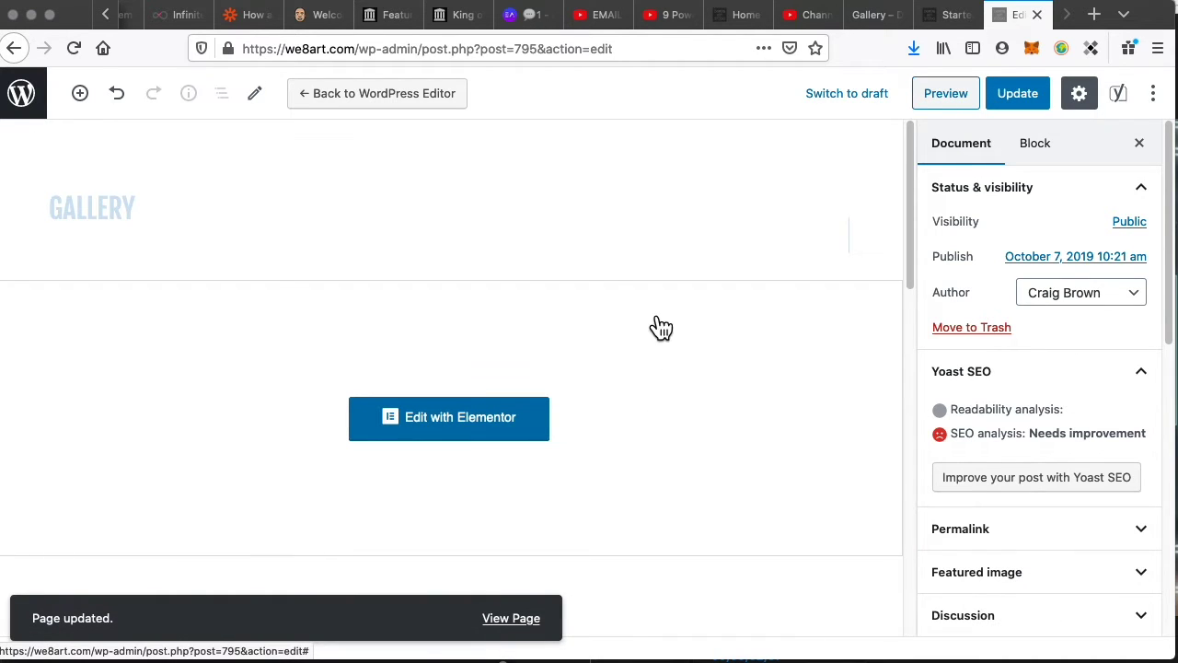
# - Check the page's address in the Yoast SEO Google preview and move this GALLERY page to the trash
pyautogui.scroll(-5, 475, 488)
pyautogui.scroll(-4, 480, 479)
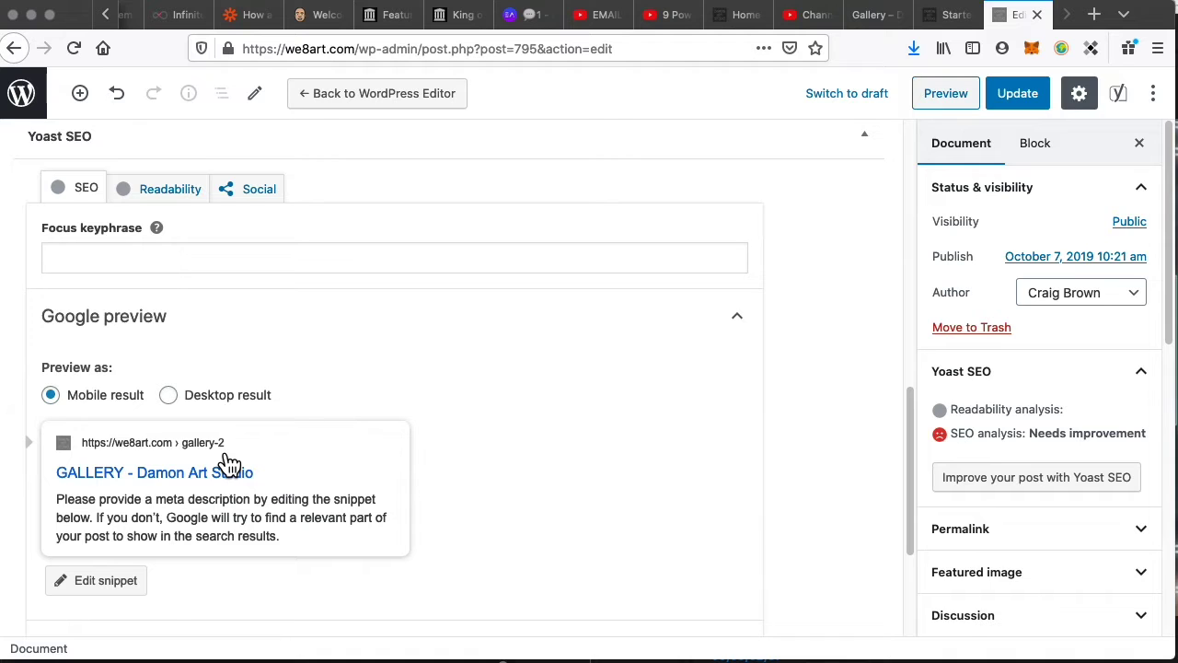
pyautogui.scroll(5, 561, 470)
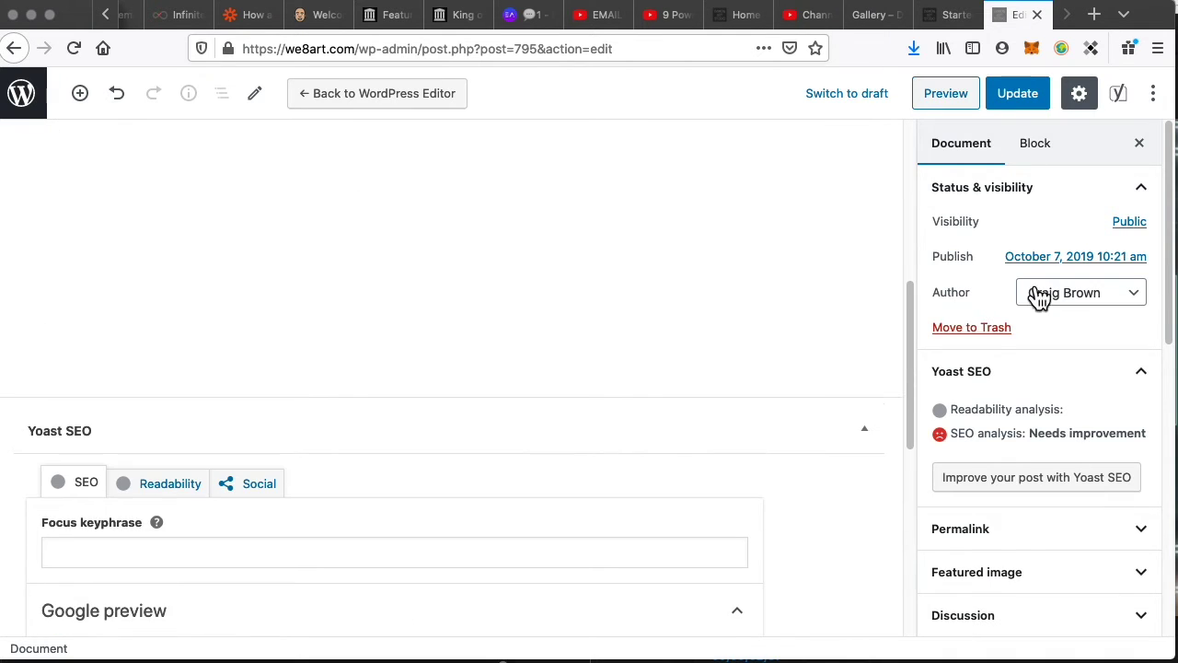
pyautogui.click(992, 333)
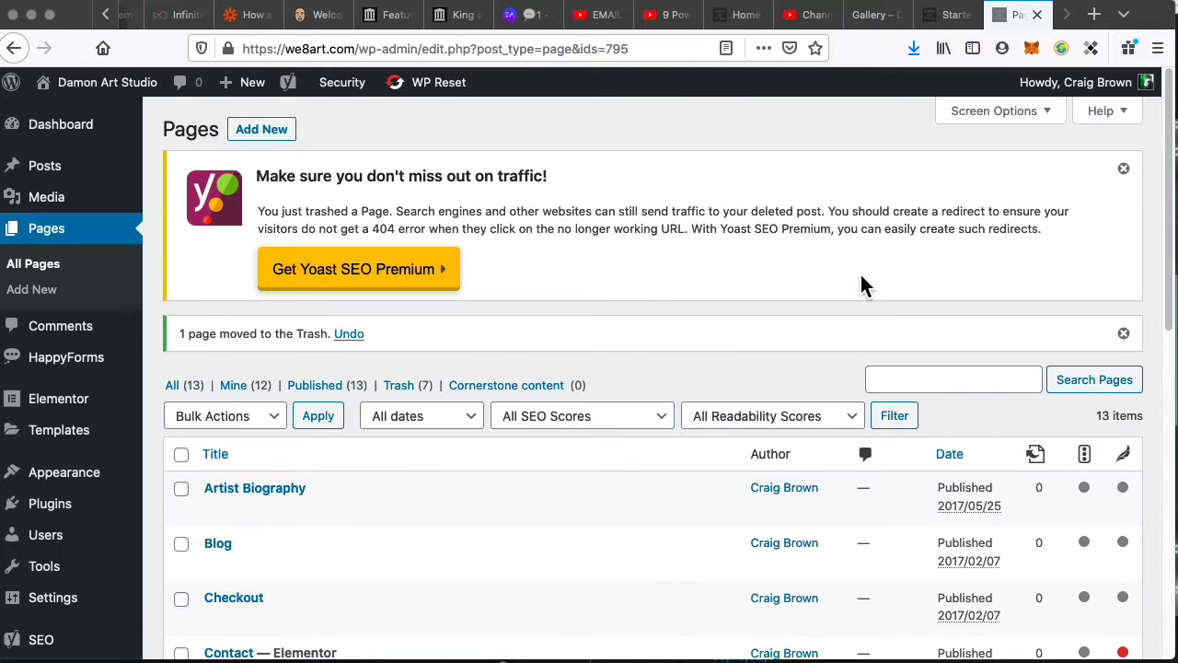
# - View the existing Gallery page from the Pages list and look through its artworks and layout
pyautogui.scroll(-5, 480, 493)
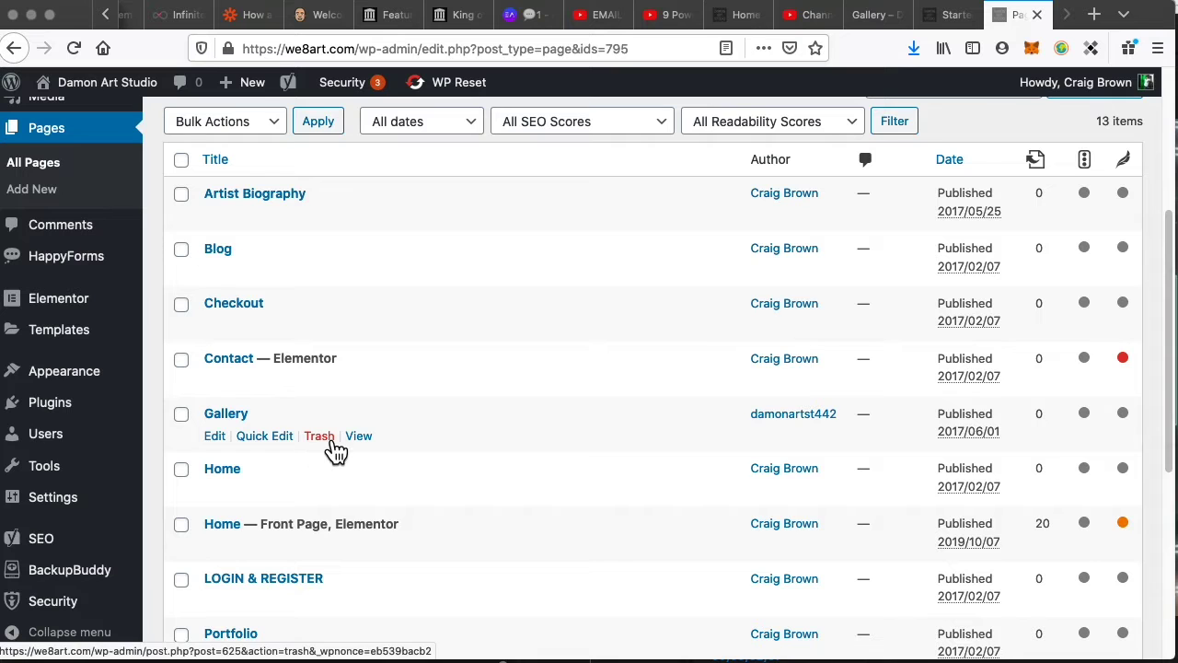
pyautogui.click(359, 440)
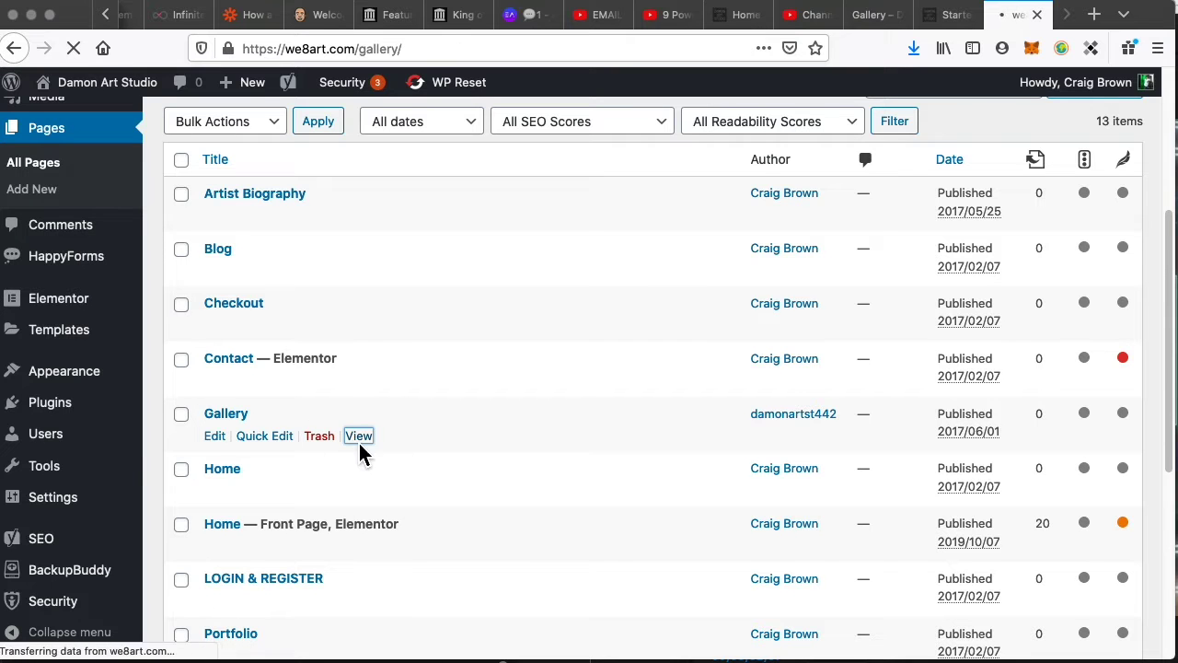
pyautogui.scroll(-15, 513, 520)
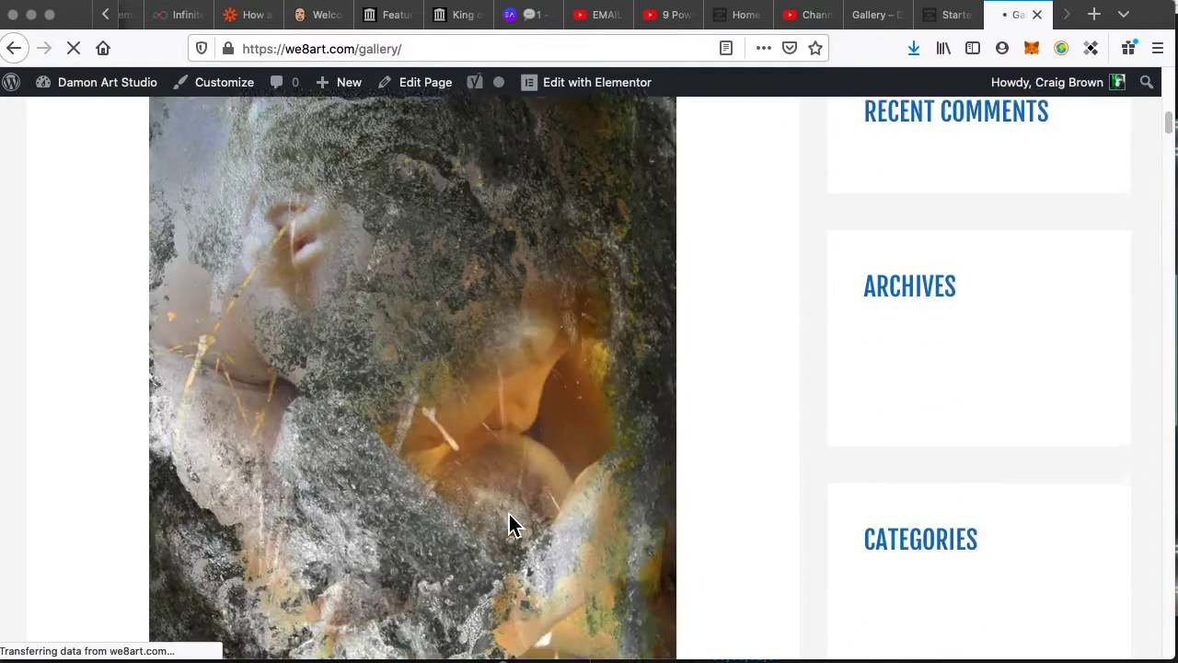
pyautogui.scroll(15, 520, 504)
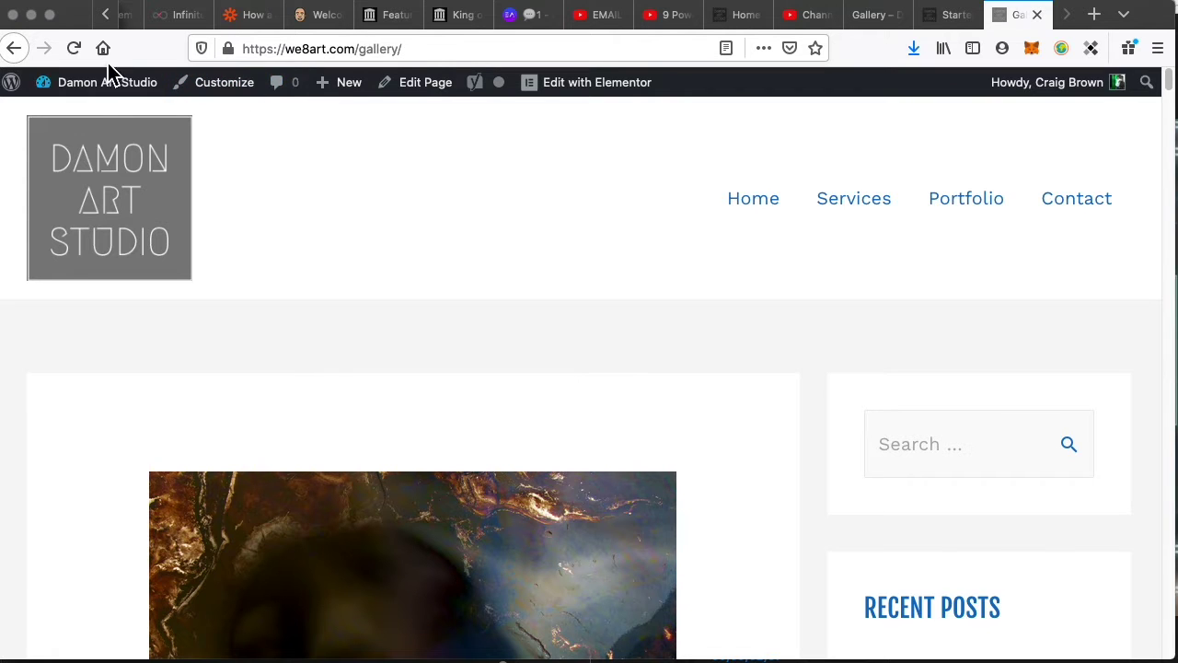
# - Open the site's menu management in a separate browser tab and add the Gallery page to the primary menu
pyautogui.moveTo(110, 88)
pyautogui.keyDown('super'); pyautogui.click(56, 187); pyautogui.keyUp('super')
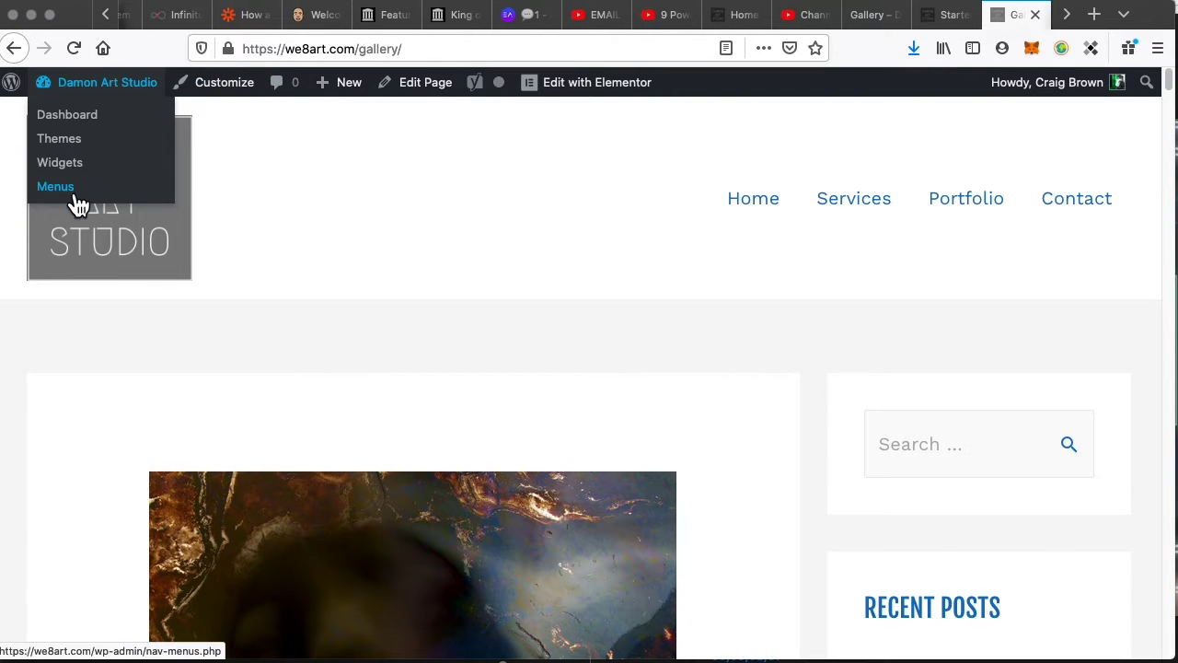
pyautogui.click(1027, 18)
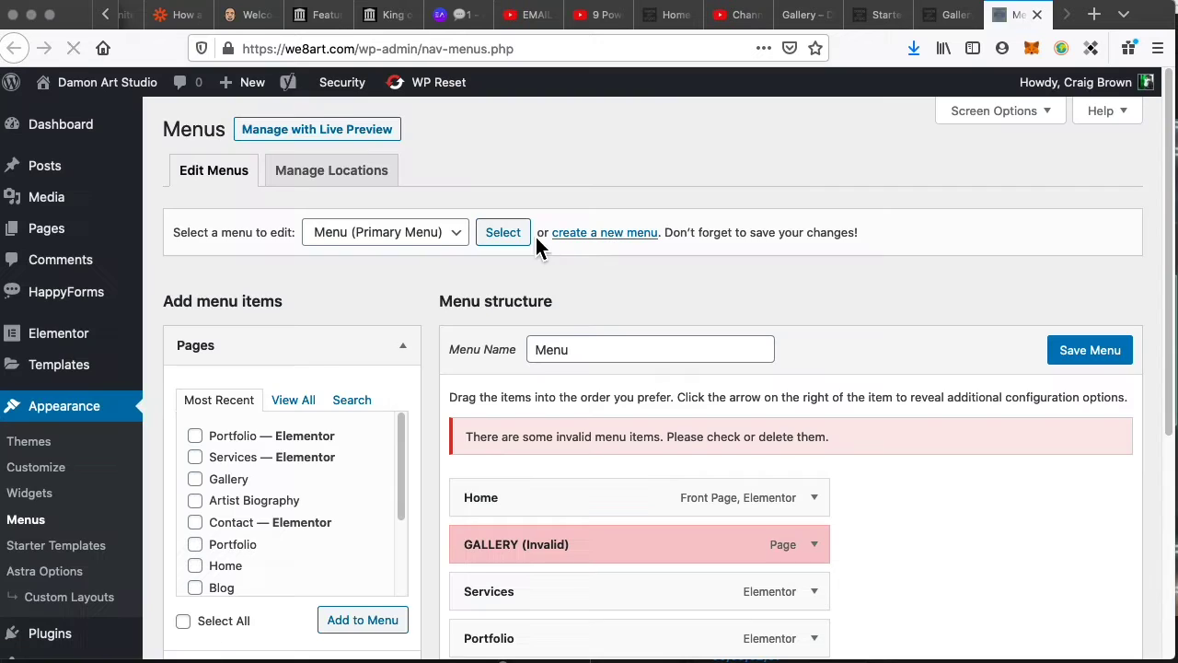
pyautogui.click(226, 480)
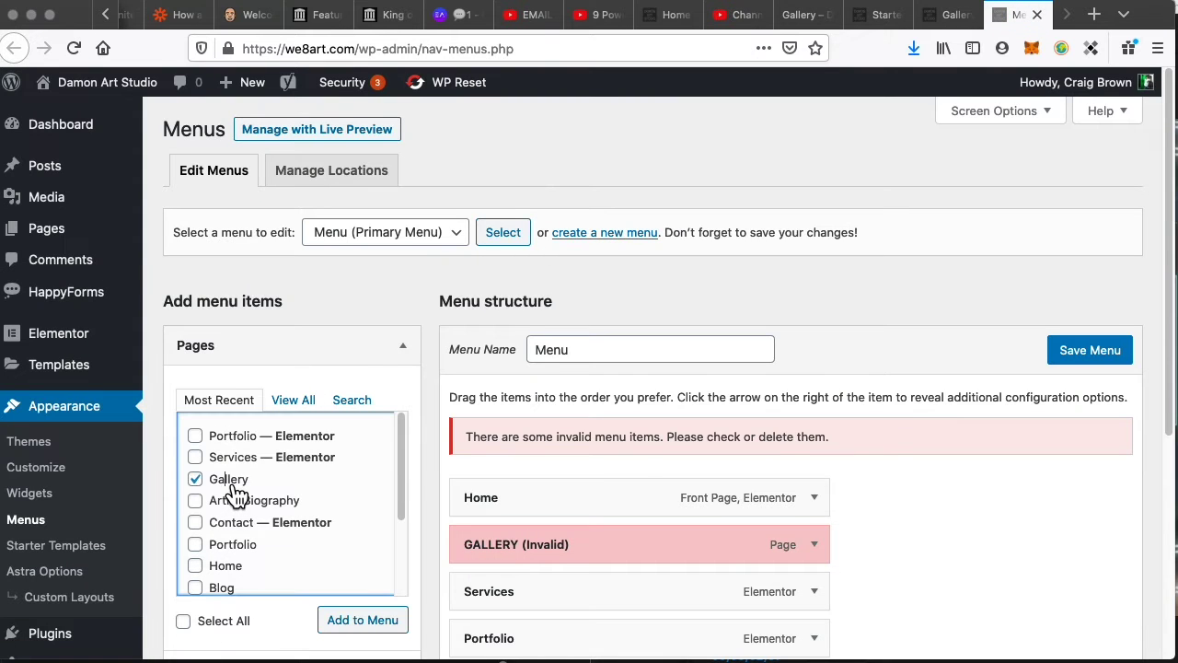
pyautogui.click(364, 623)
# - Place the Gallery menu item before Services, remove the invalid GALLERY item, and save the menu
pyautogui.scroll(-5, 696, 519)
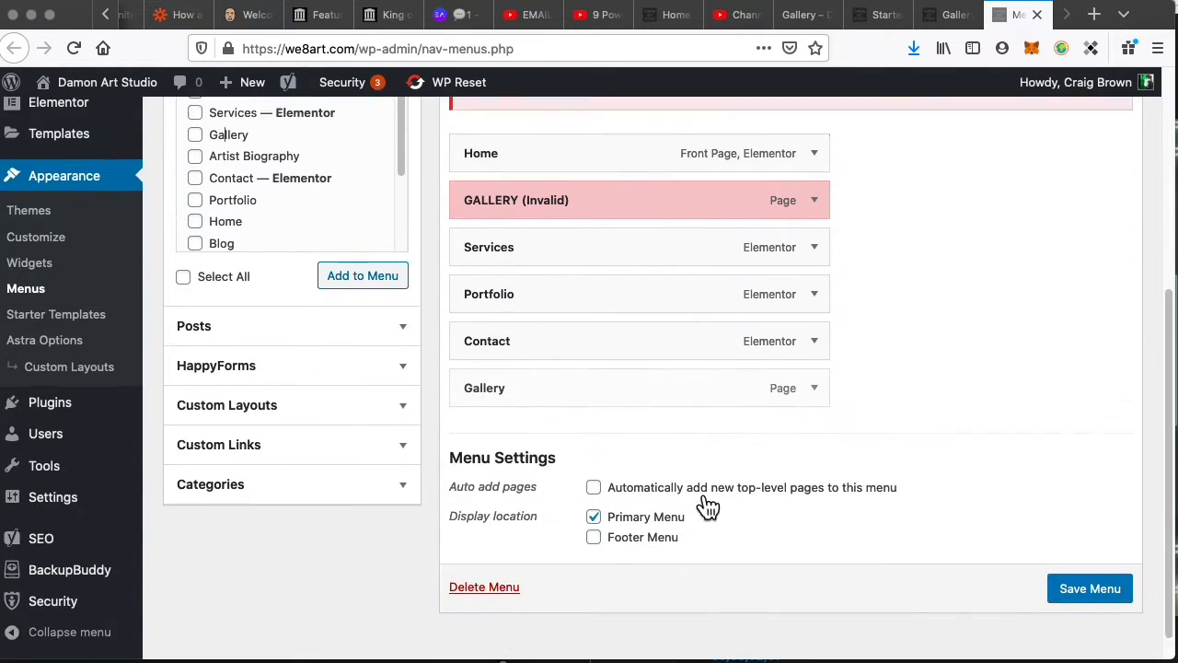
pyautogui.moveTo(539, 360); pyautogui.dragTo(526, 270)
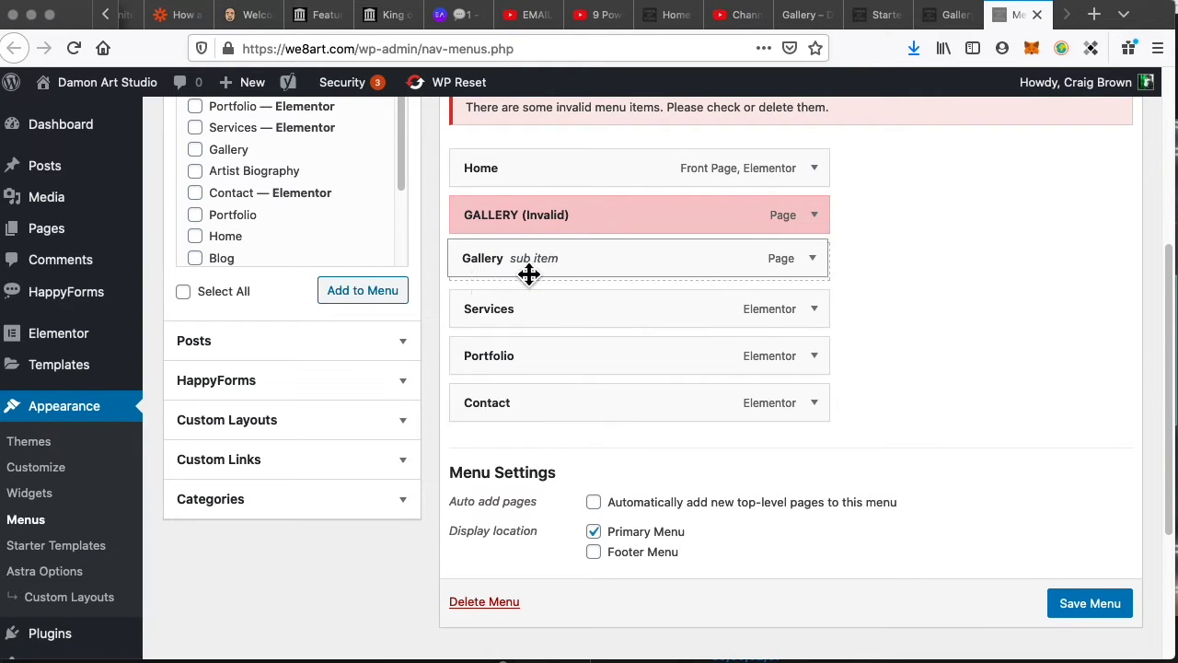
pyautogui.click(814, 215)
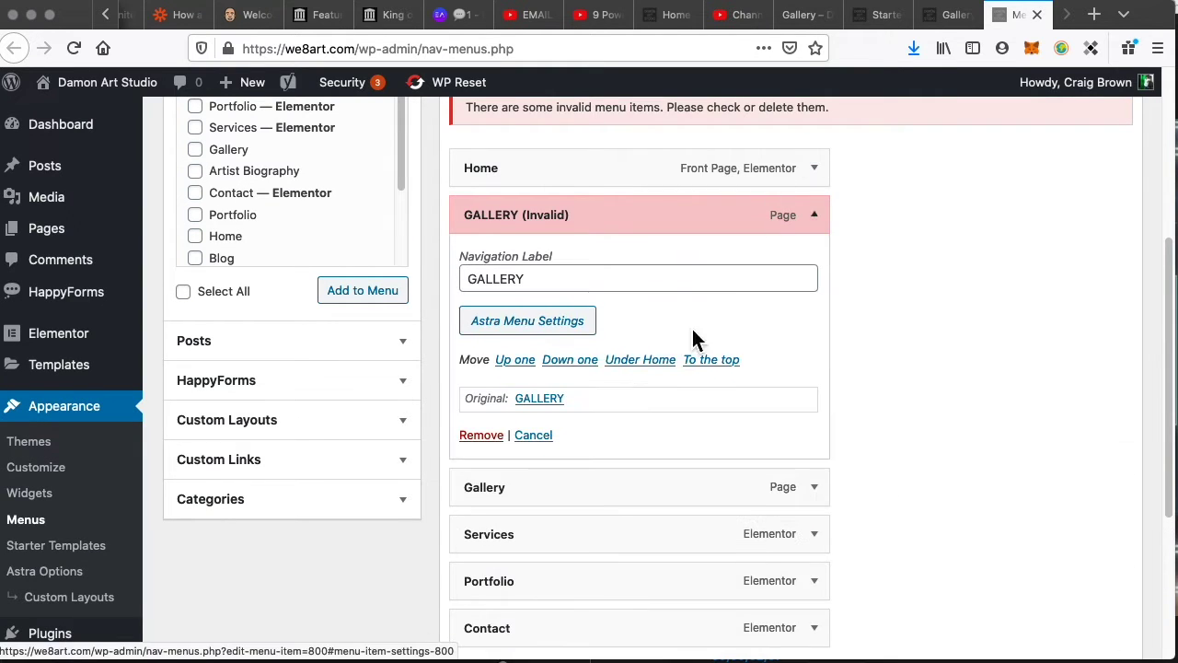
pyautogui.click(481, 434)
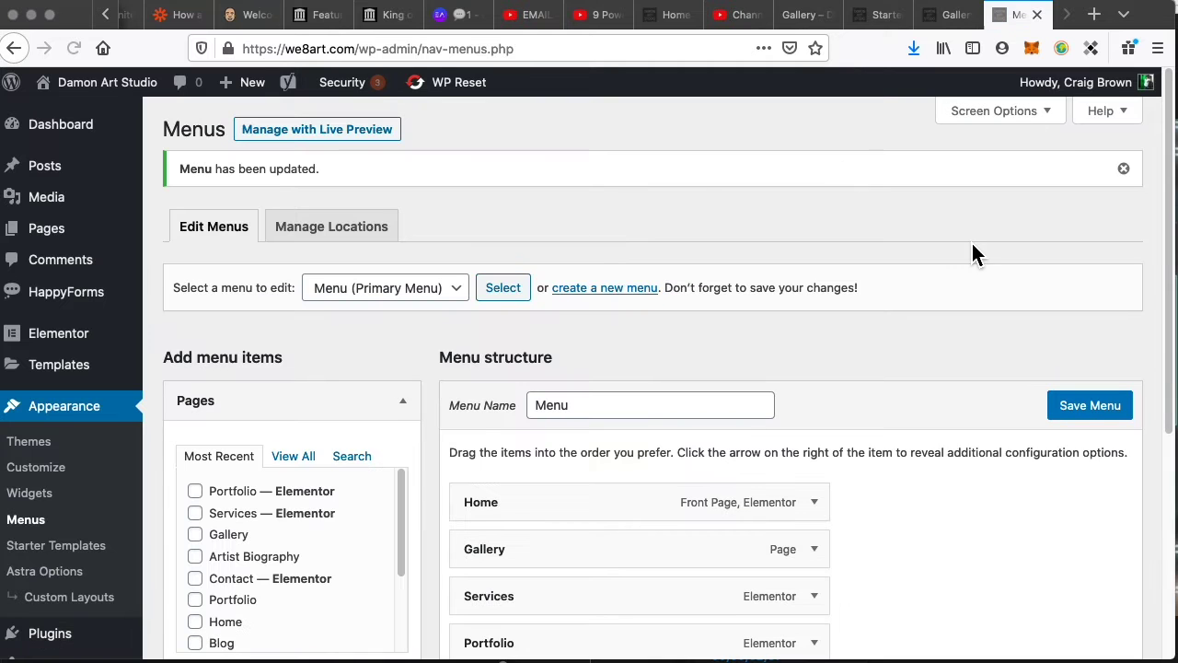
# - Open the existing Gallery page in the WordPress editor and remove its Classic block containing the old shortcode content
pyautogui.click(956, 17)
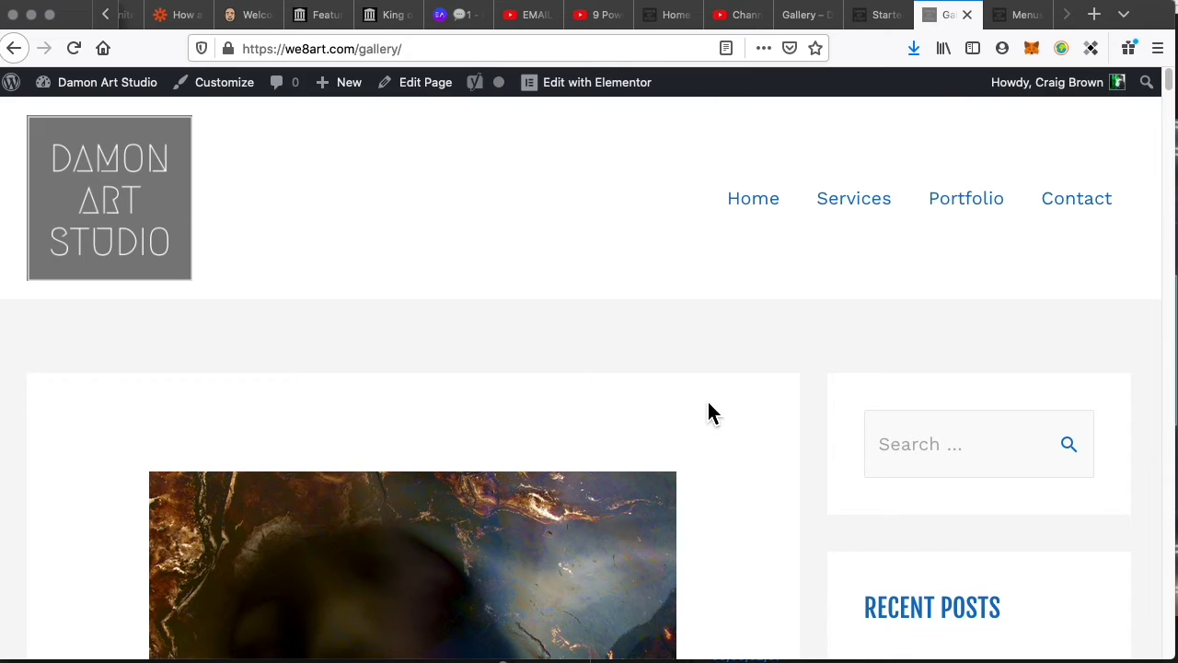
pyautogui.click(428, 88)
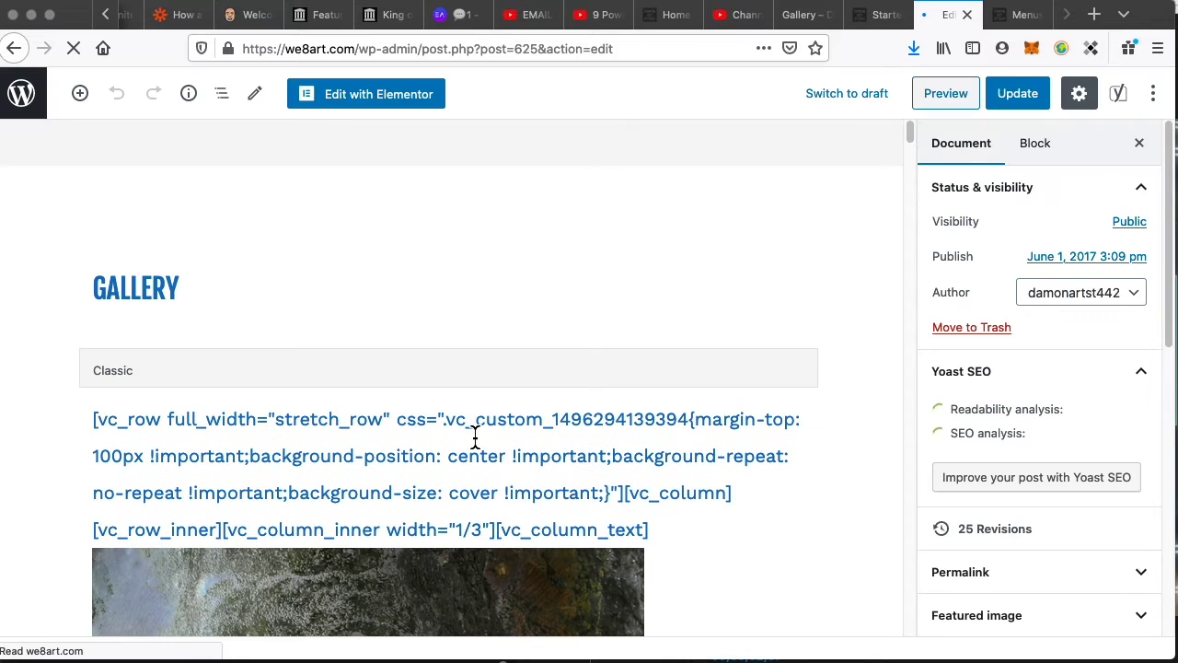
pyautogui.click(311, 469)
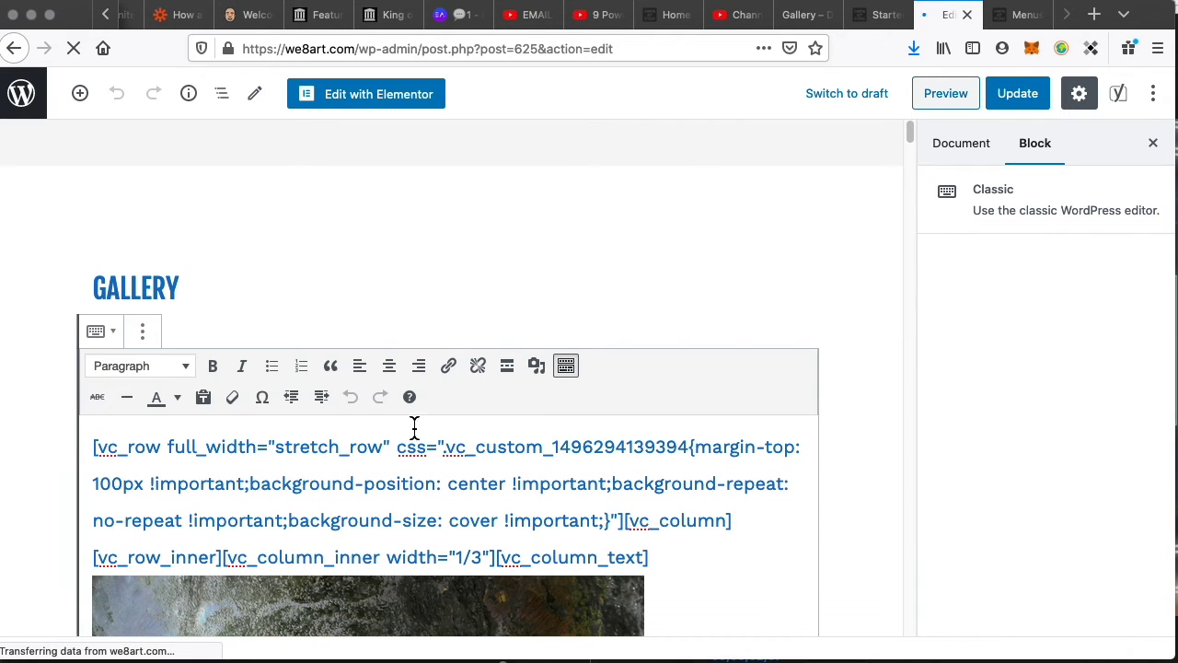
pyautogui.click(146, 333)
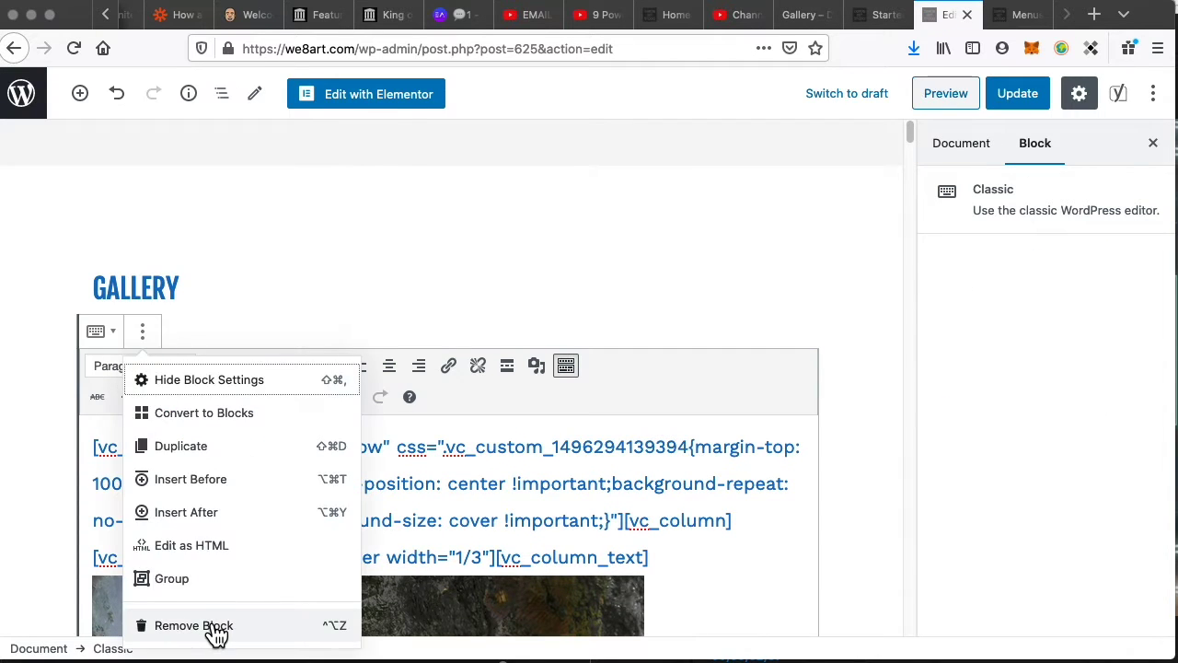
pyautogui.click(208, 623)
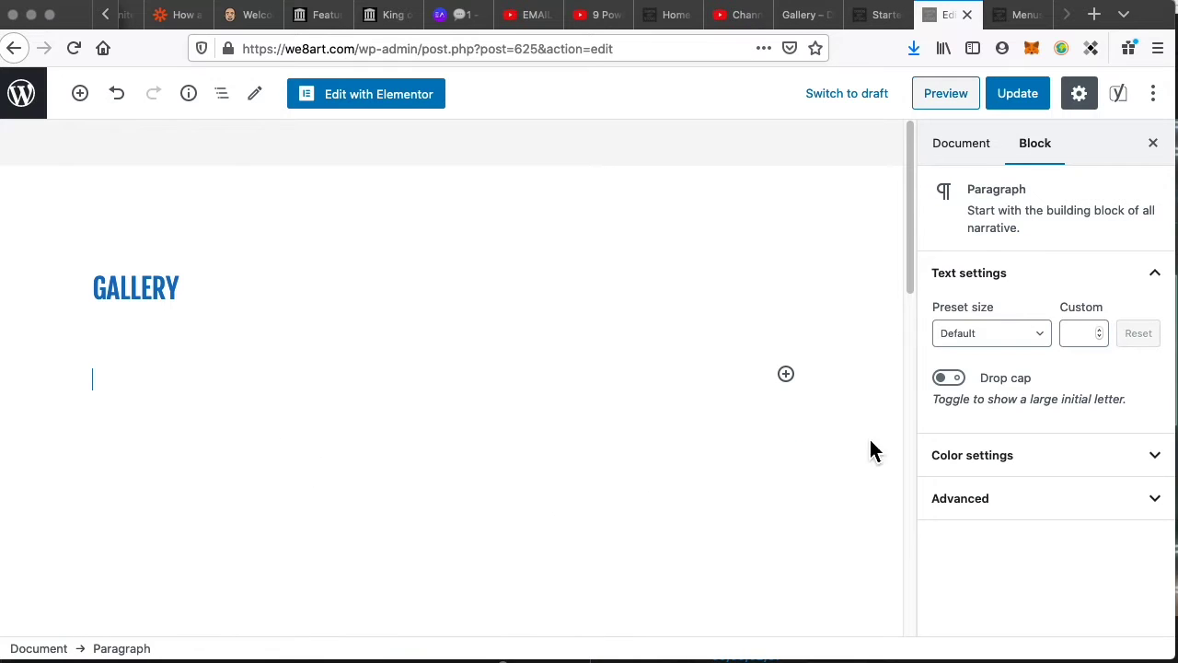
# - Set the Gallery page's sidebar to No Sidebar in the Astra settings
pyautogui.click(962, 144)
pyautogui.scroll(-10, 1039, 548)
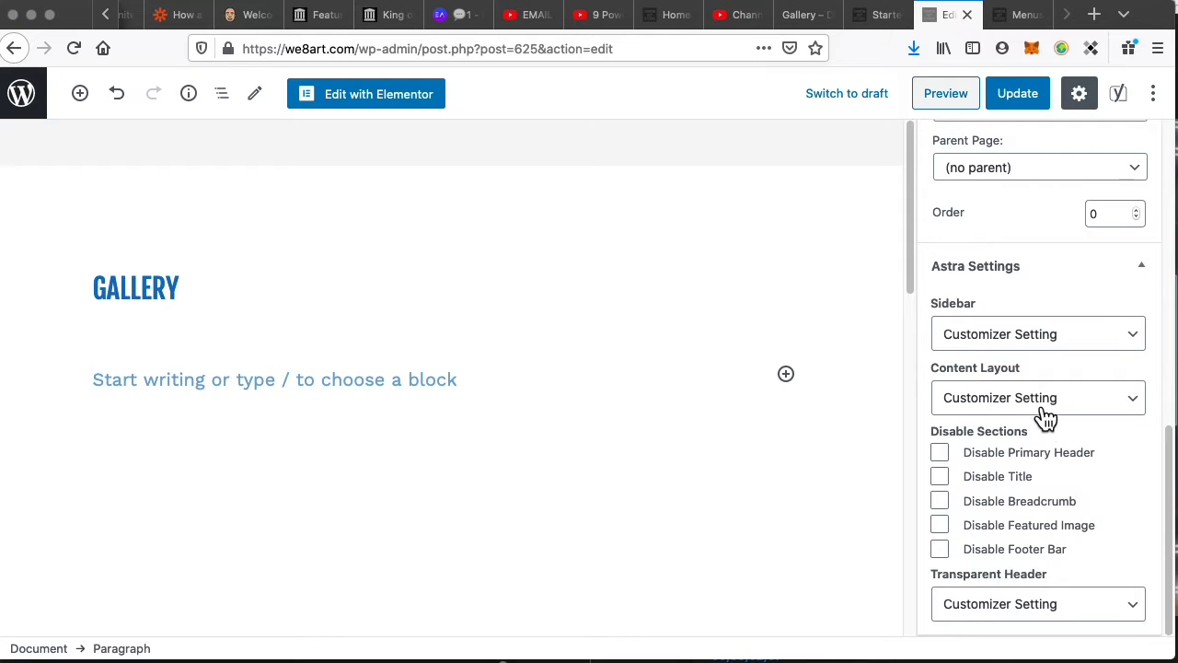
pyautogui.click(1083, 336)
pyautogui.click(1057, 396)
pyautogui.press('Down')
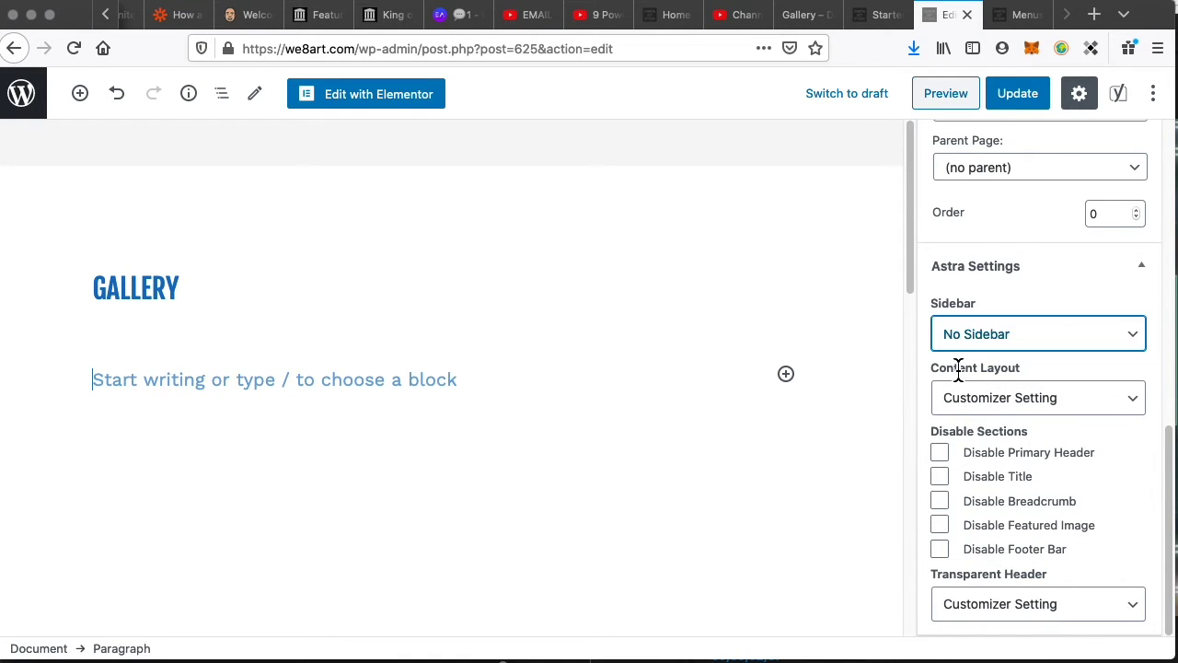
# - Set the Gallery page's template to Elementor Full Width and update the page
pyautogui.scroll(5, 957, 372)
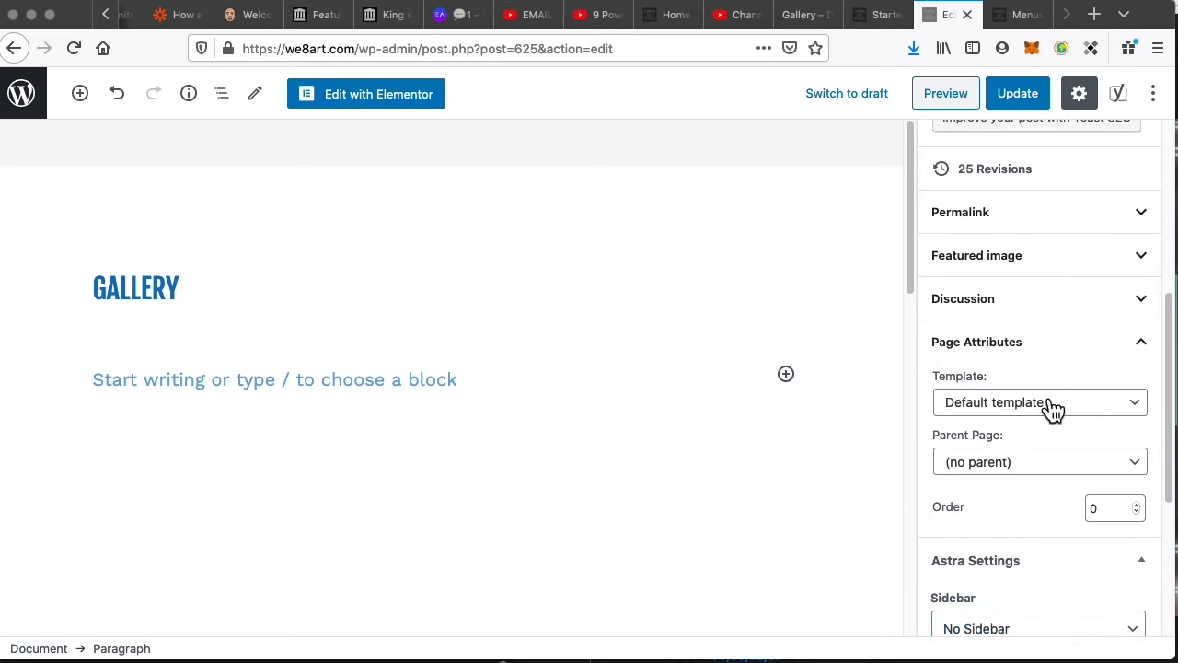
pyautogui.click(1054, 405)
pyautogui.click(1042, 438)
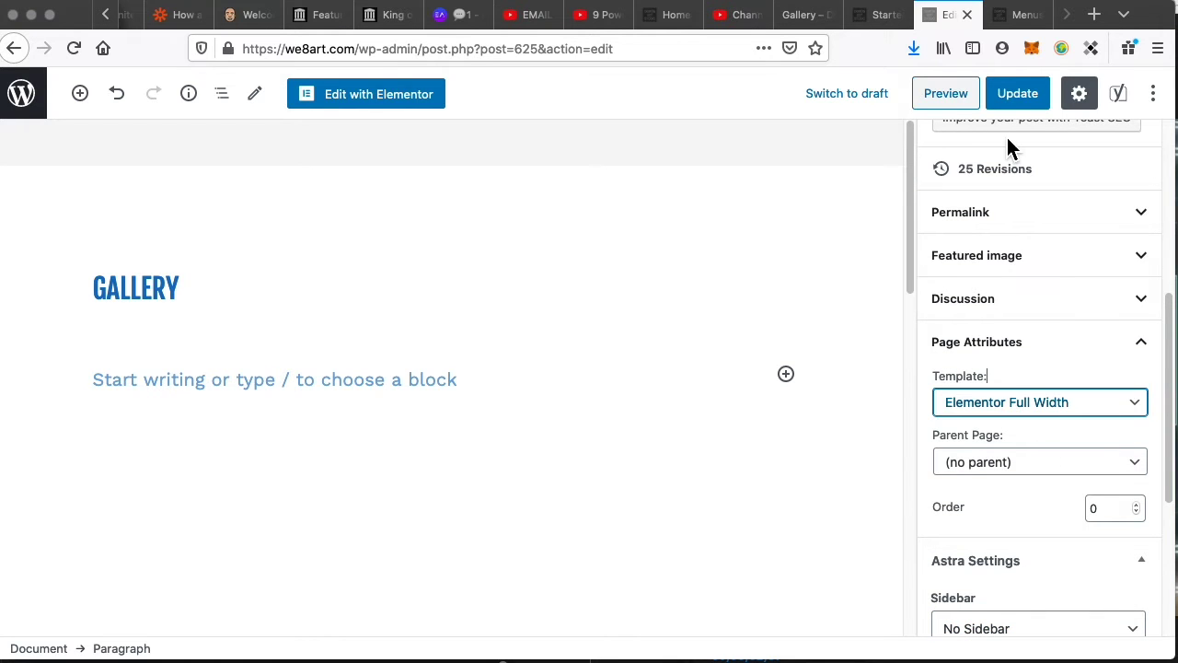
pyautogui.click(1024, 95)
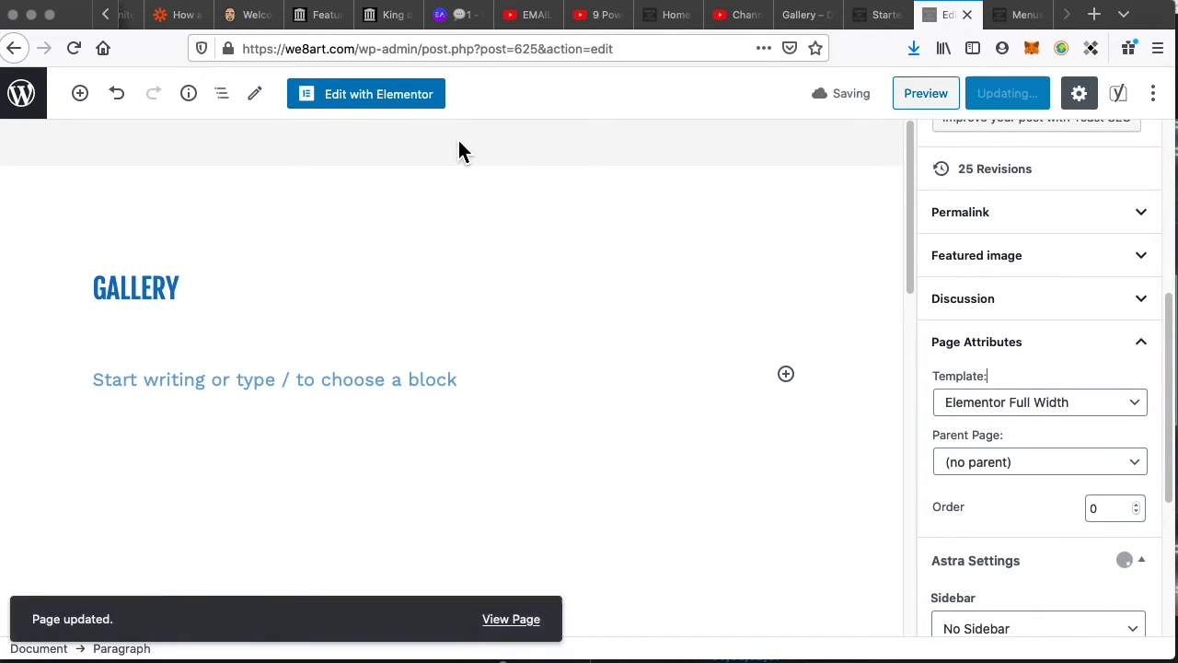
# - Open the Gallery page in Elementor and add a new single-column section
pyautogui.click(385, 103)
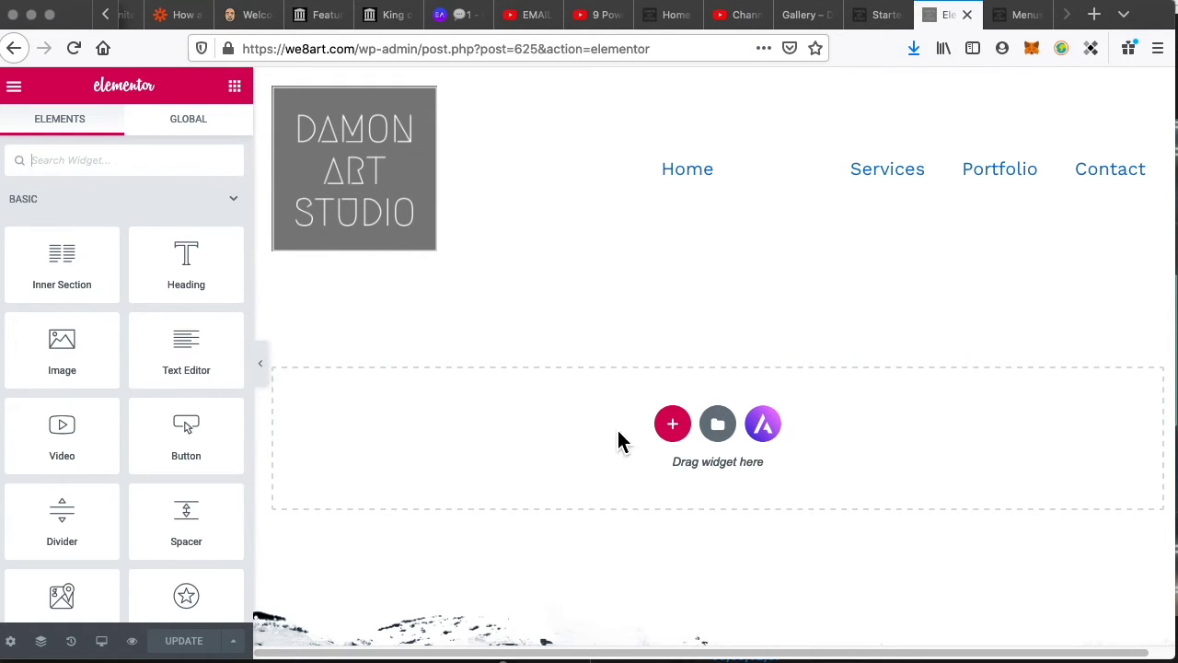
pyautogui.click(675, 440)
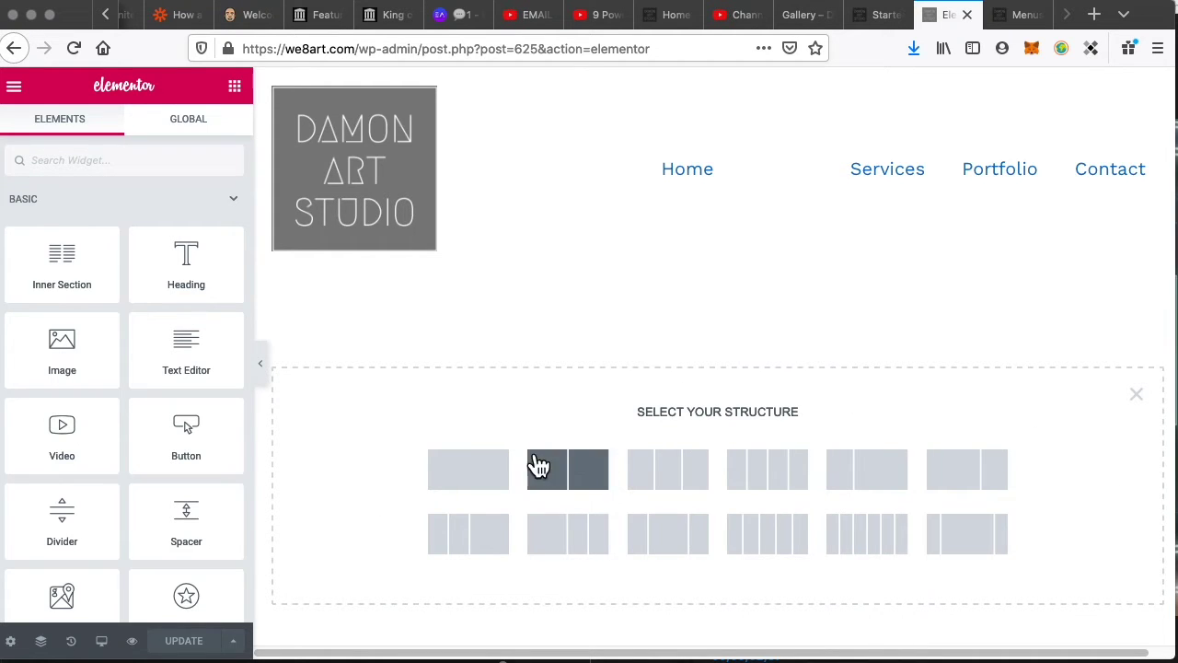
pyautogui.click(458, 470)
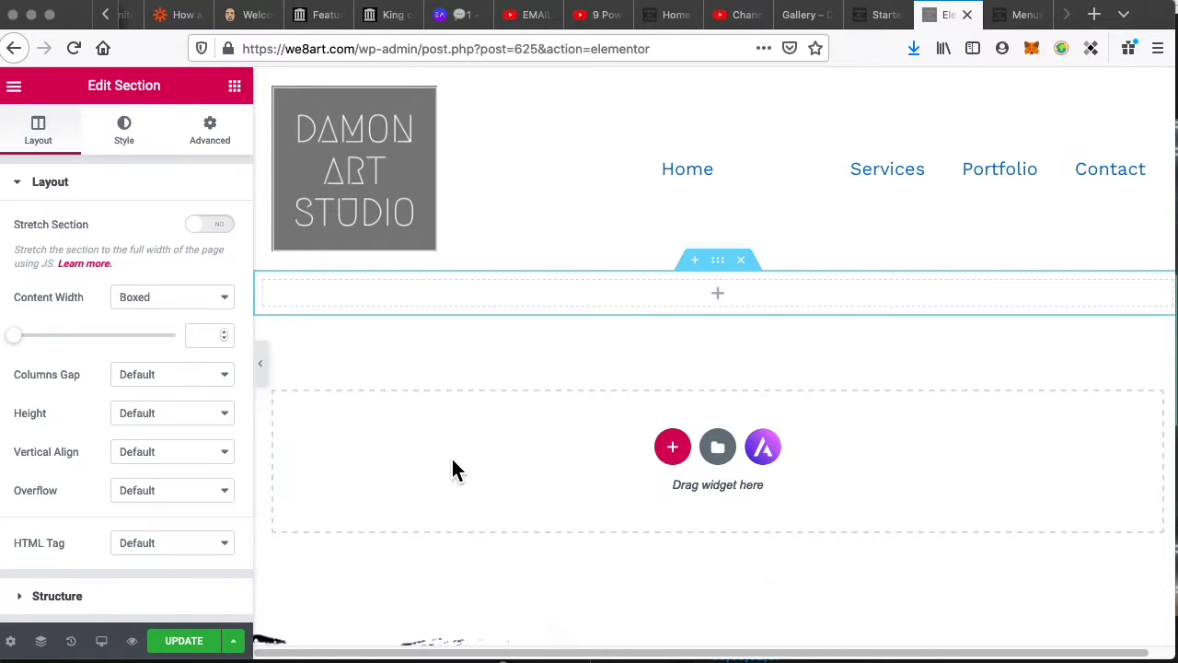
# - Search the widgets for "image" and place the UAE Image Gallery widget in the new section
pyautogui.click(235, 87)
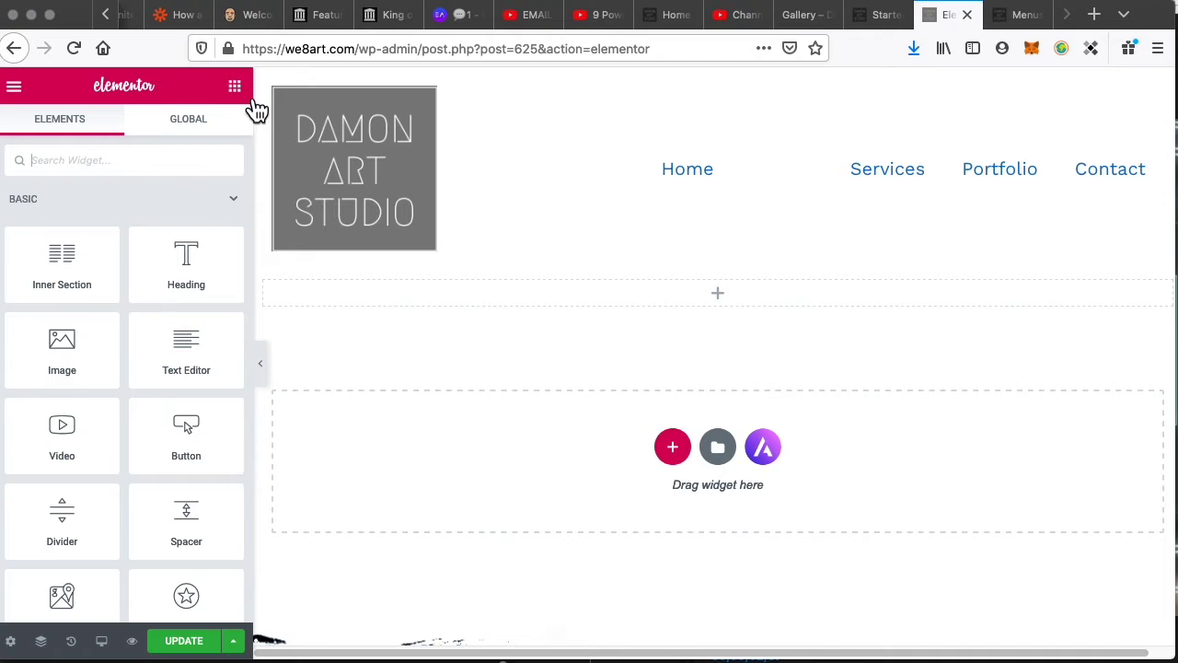
pyautogui.click(96, 156)
pyautogui.write('image')
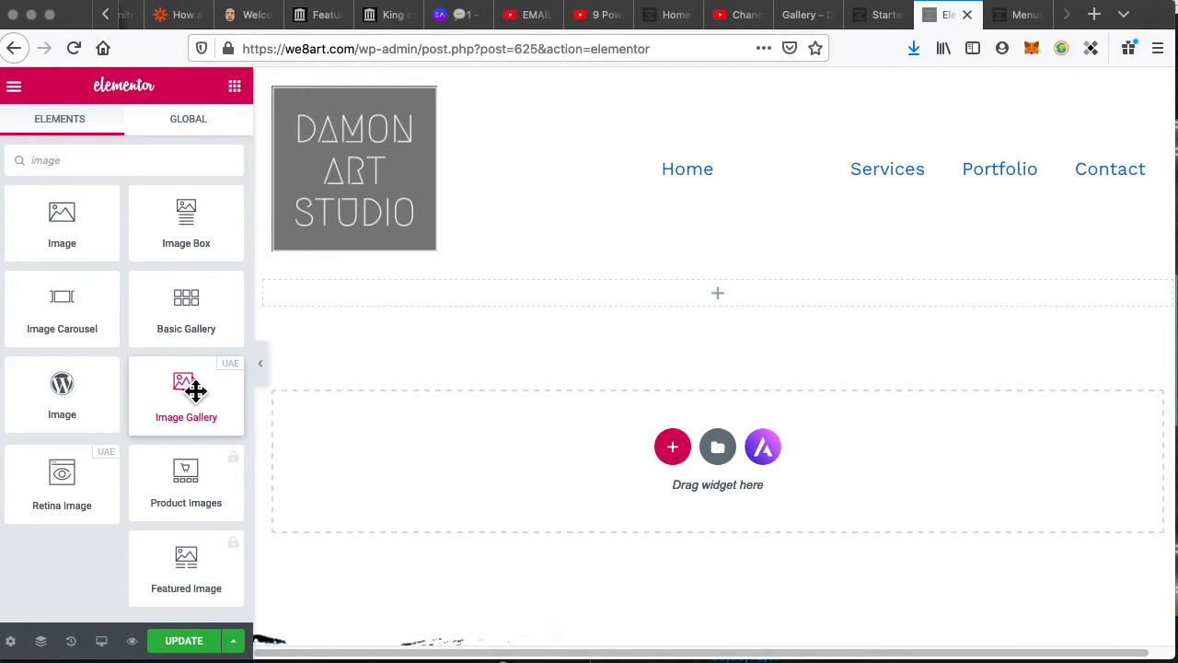
pyautogui.moveTo(195, 390); pyautogui.dragTo(671, 310)
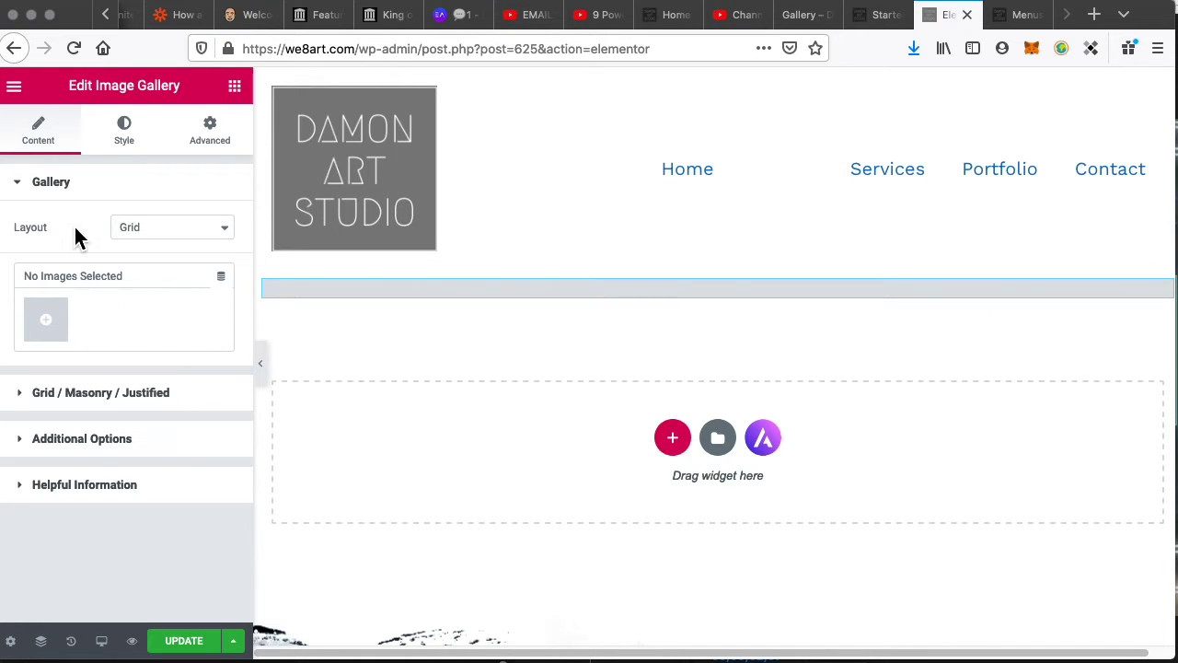
# - Set the Image Gallery widget's grid to 3 columns
pyautogui.click(146, 395)
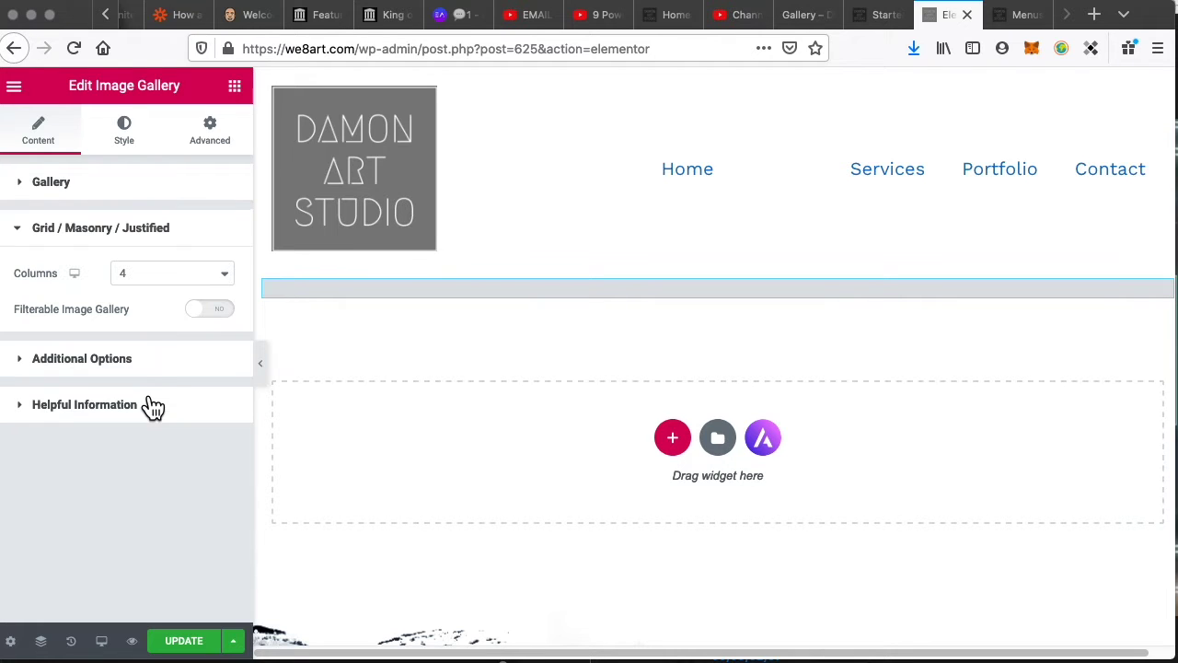
pyautogui.click(147, 281)
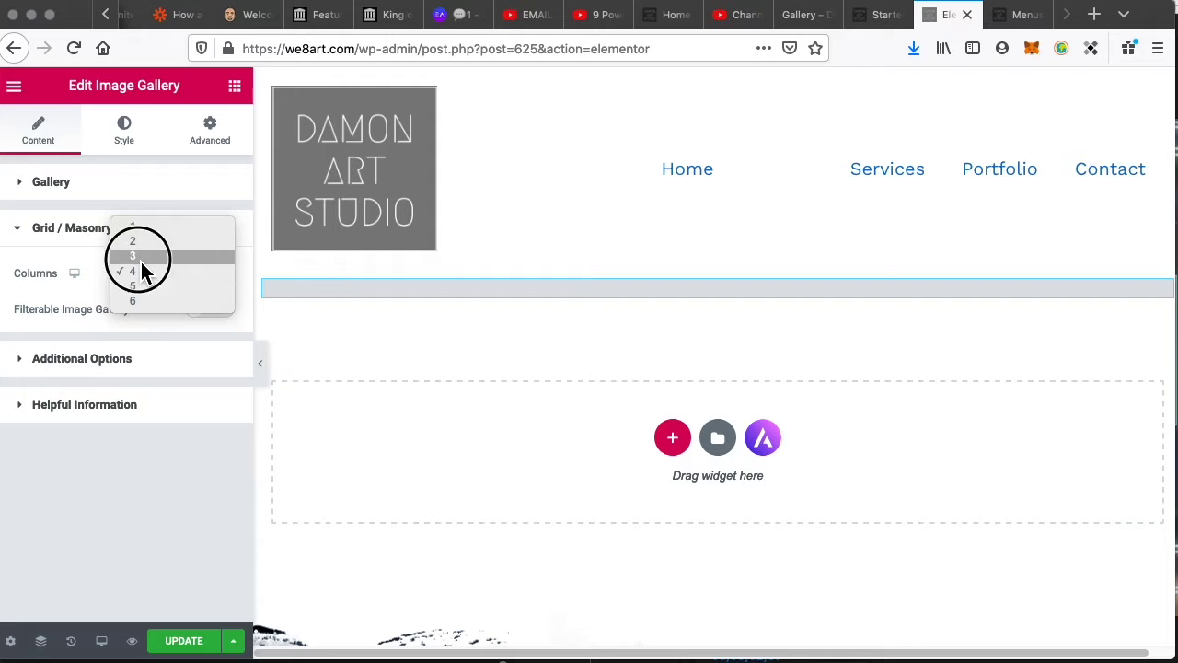
pyautogui.click(141, 262)
# - Set the gallery's image size to Full and its click action to Lightbox
pyautogui.click(118, 368)
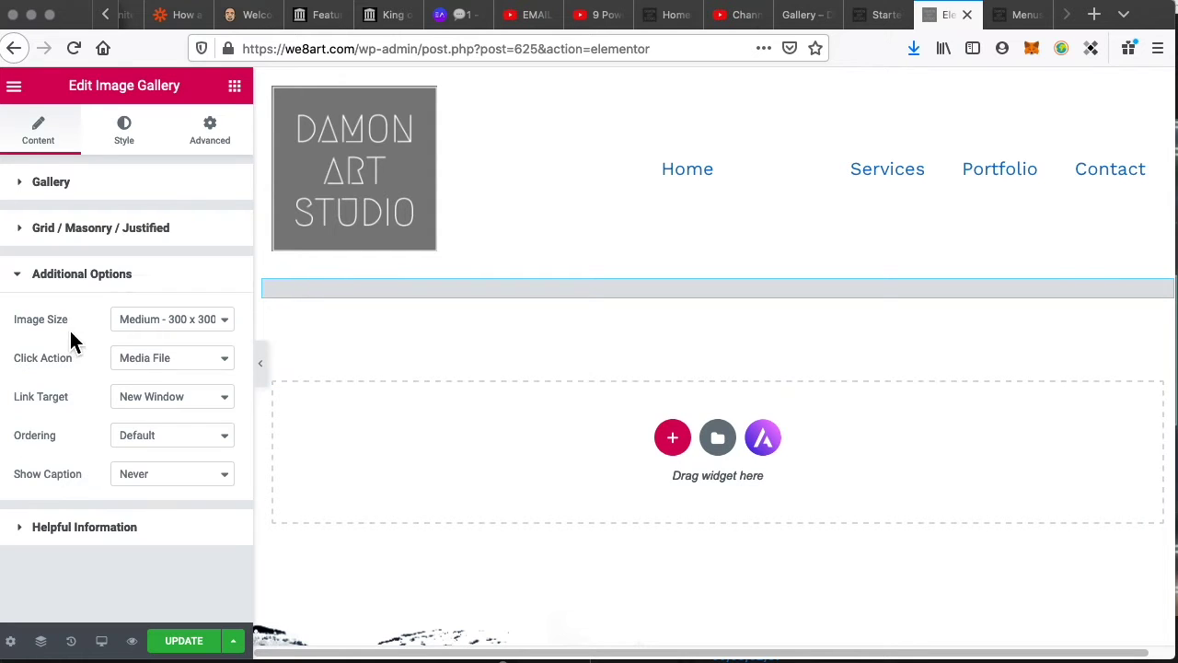
pyautogui.click(153, 322)
pyautogui.click(176, 395)
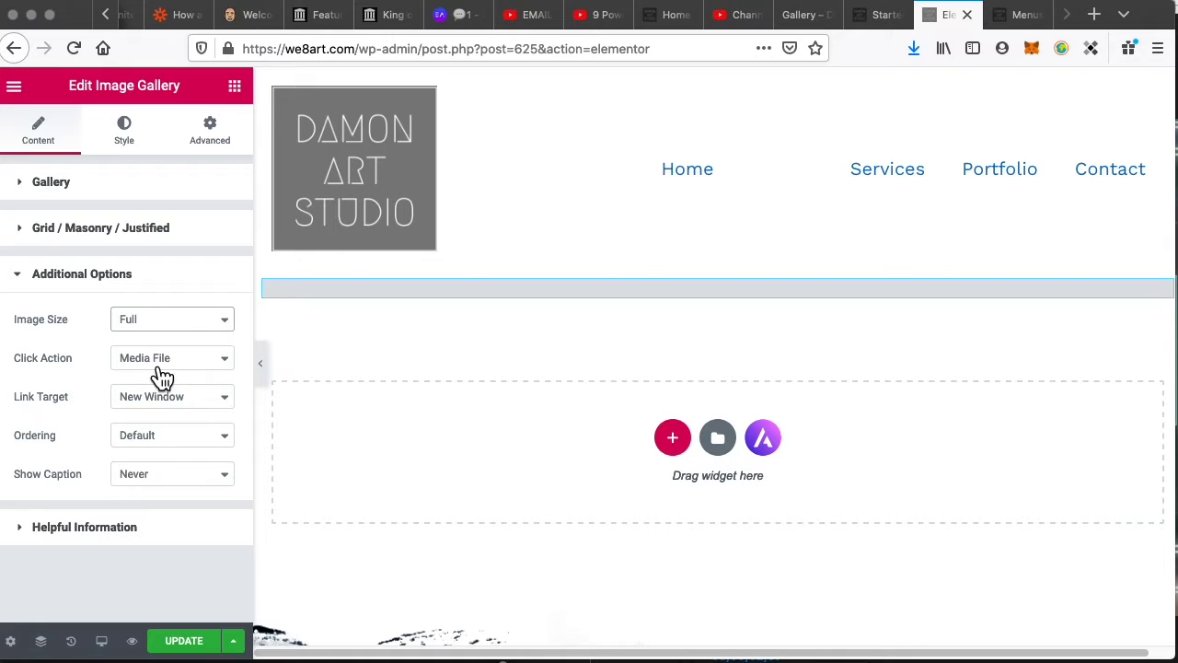
pyautogui.click(158, 365)
pyautogui.click(173, 342)
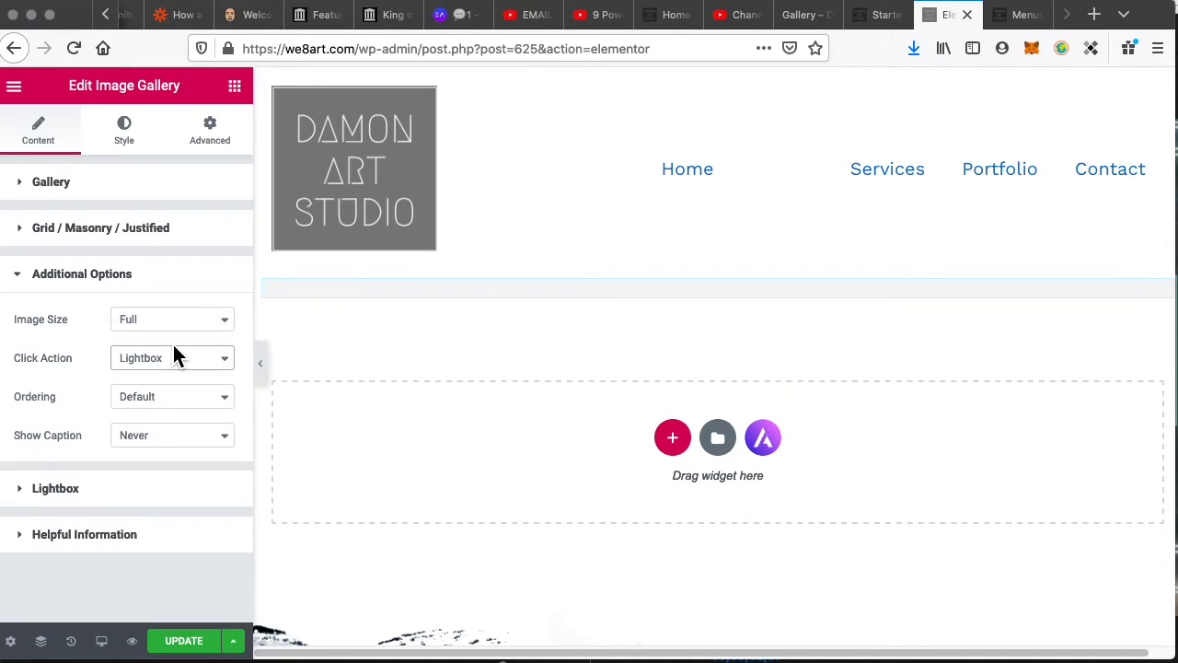
# - Start adding images to the gallery from the media library, selecting the olive-toned branch image IMG_1343-3
pyautogui.click(72, 195)
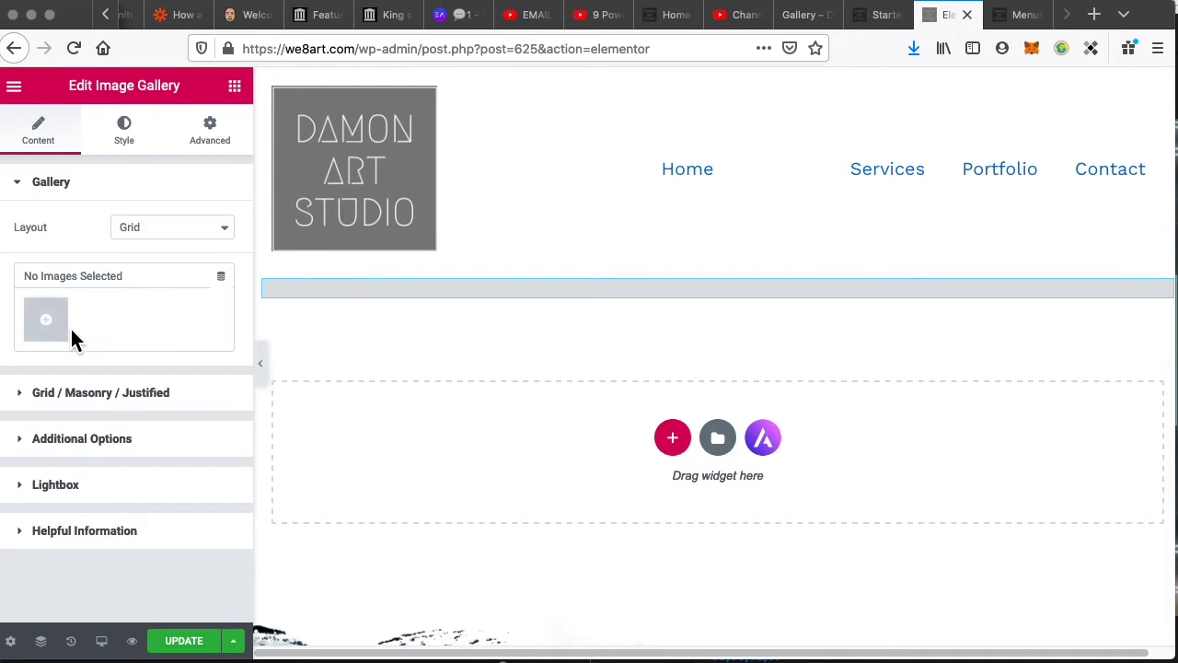
pyautogui.click(55, 333)
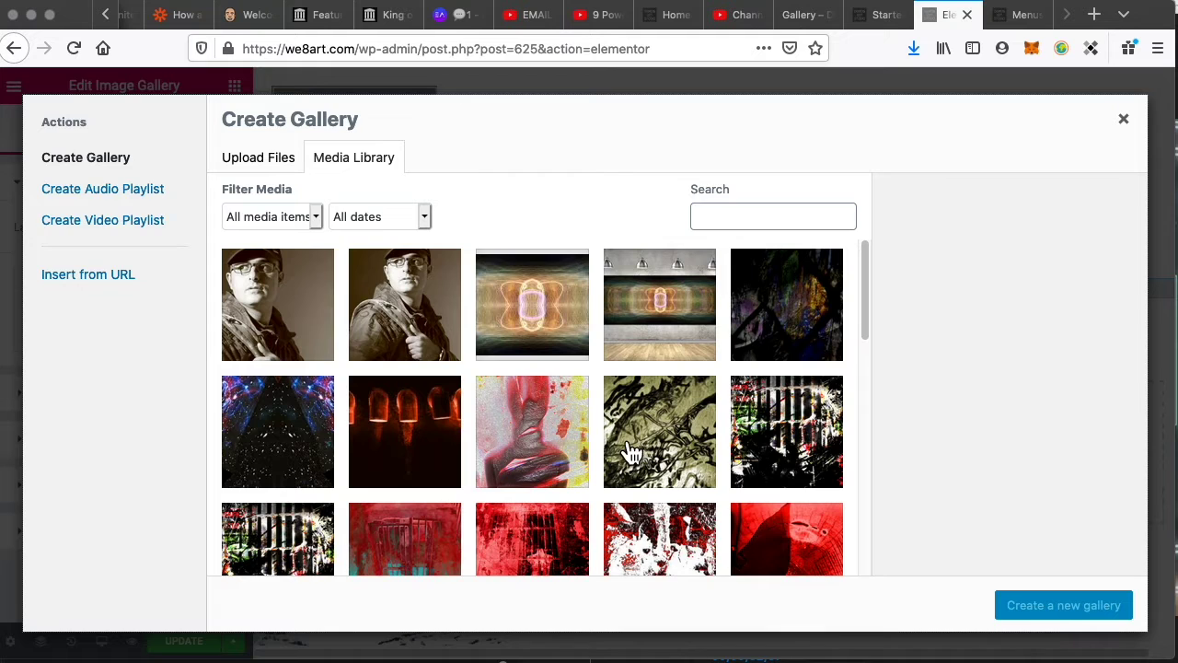
pyautogui.click(697, 461)
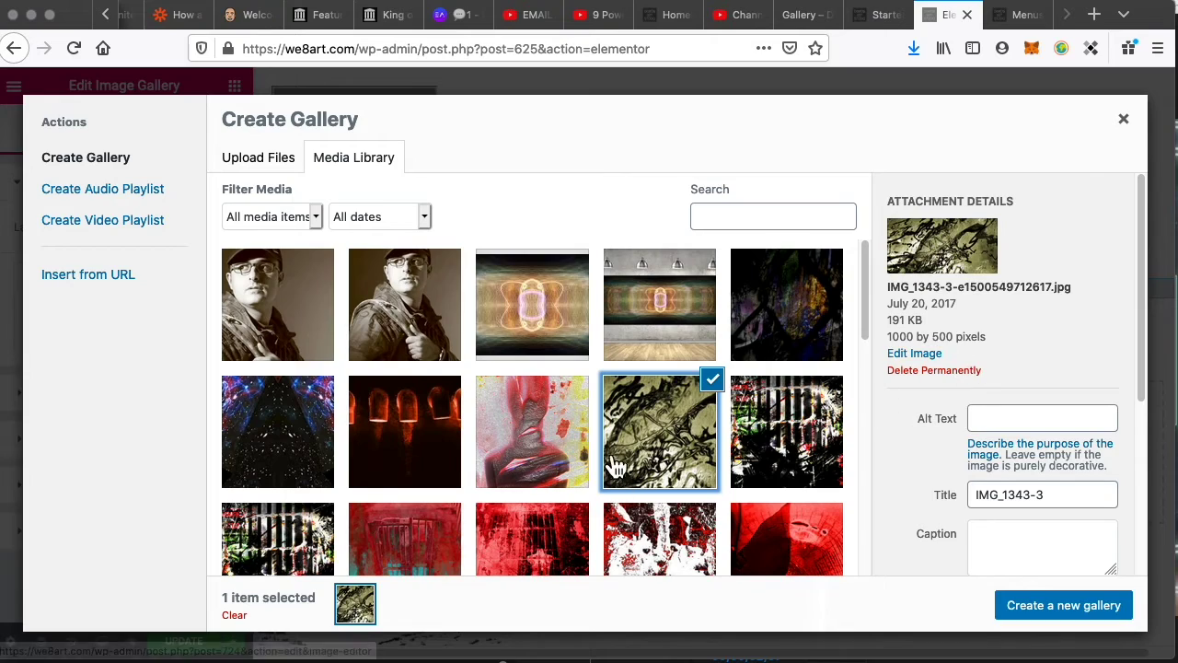
# - Add the cream-and-rust abstract, "3.I wish I wish...", the dark blue abstract with red and "Domestic Violence" to the image selection
pyautogui.scroll(-5, 624, 465)
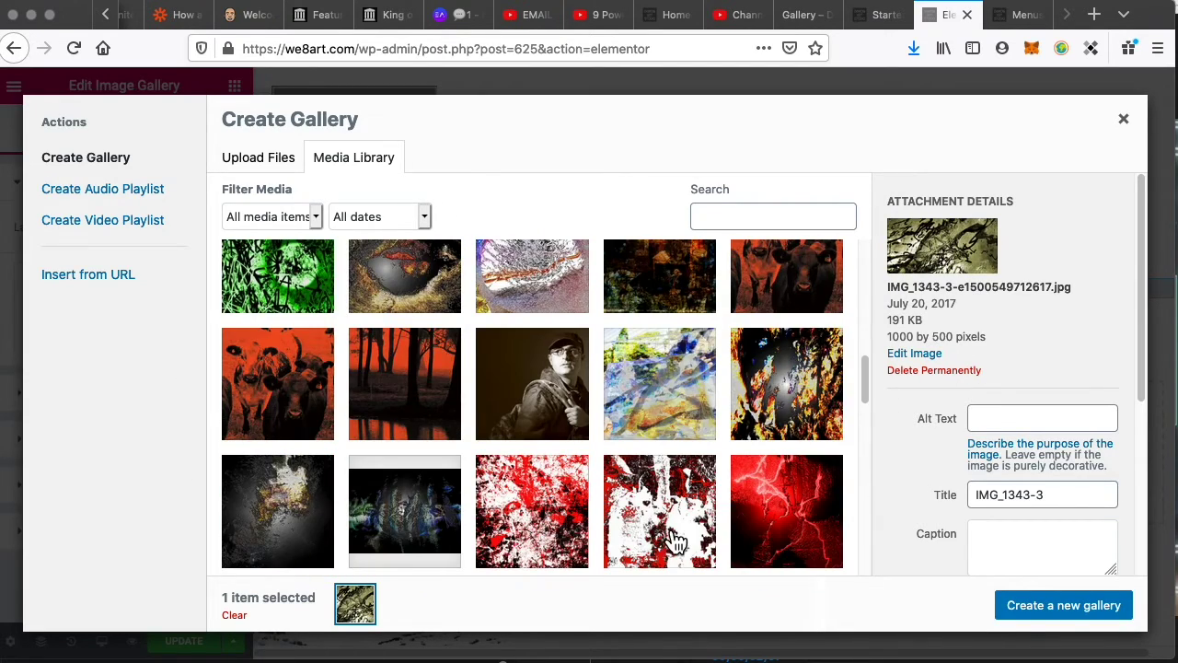
pyautogui.scroll(-5, 672, 533)
pyautogui.scroll(-5, 675, 493)
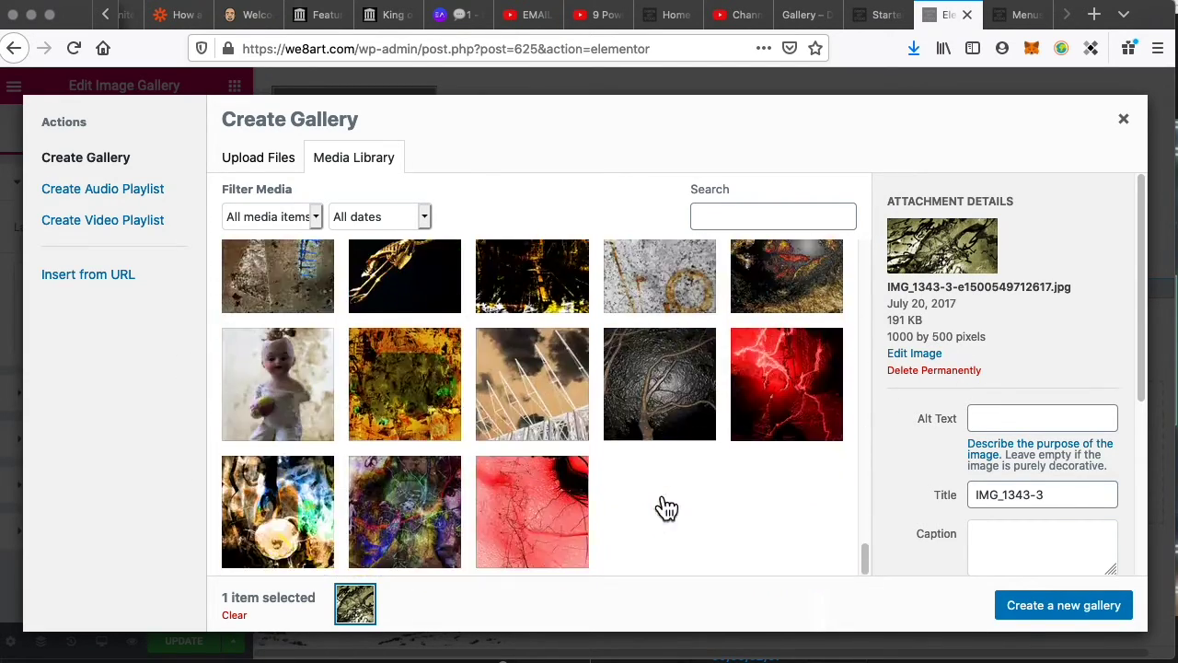
pyautogui.scroll(-8, 715, 389)
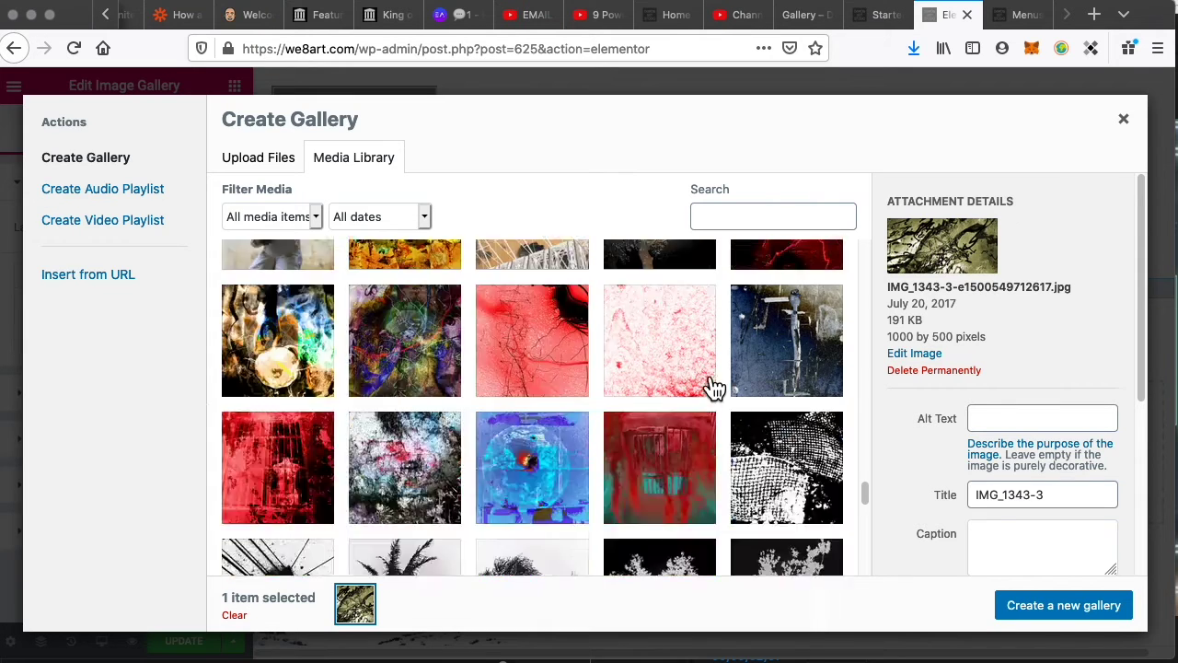
pyautogui.scroll(-5, 587, 524)
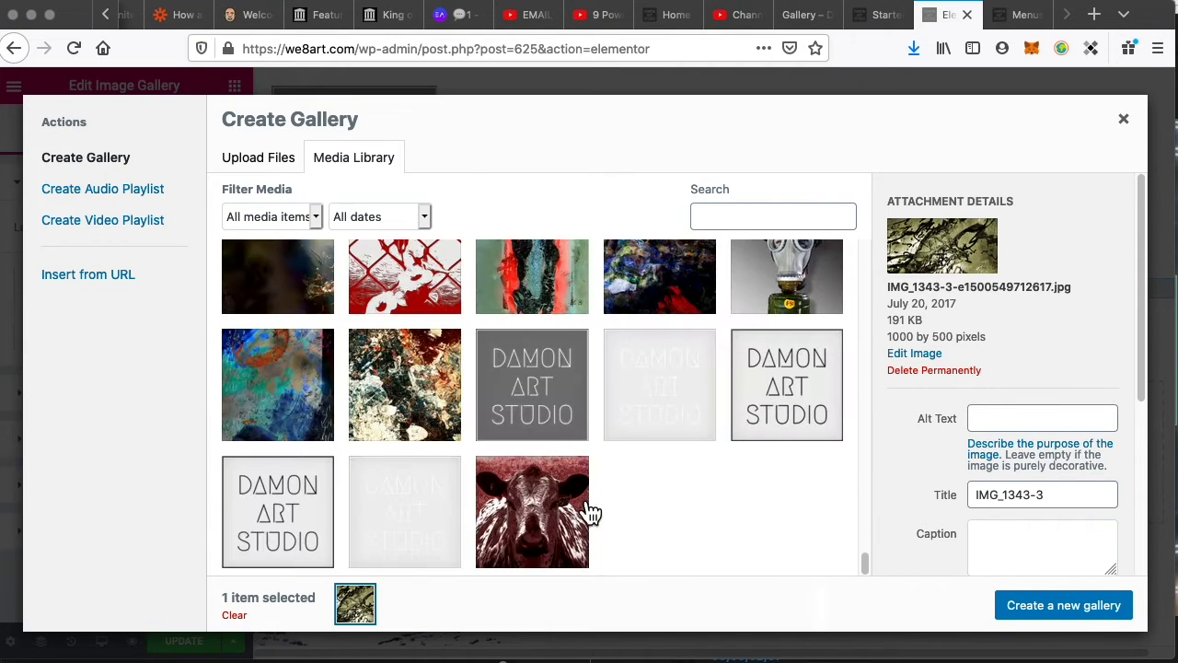
pyautogui.scroll(2, 579, 452)
pyautogui.click(405, 522)
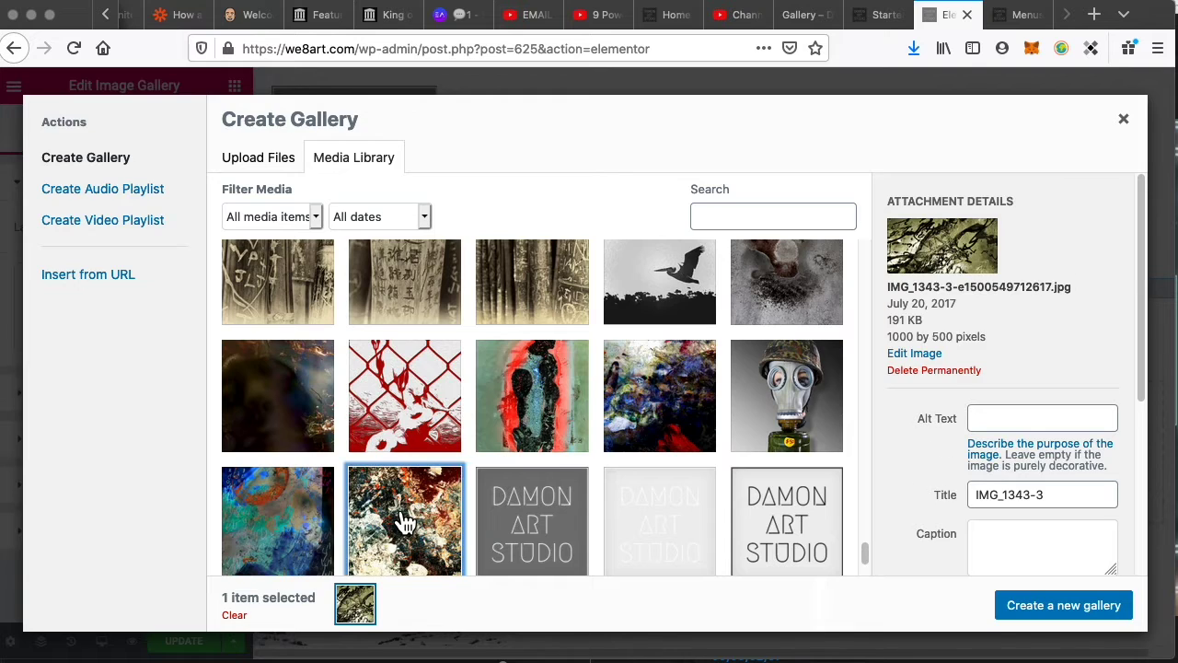
pyautogui.click(280, 522)
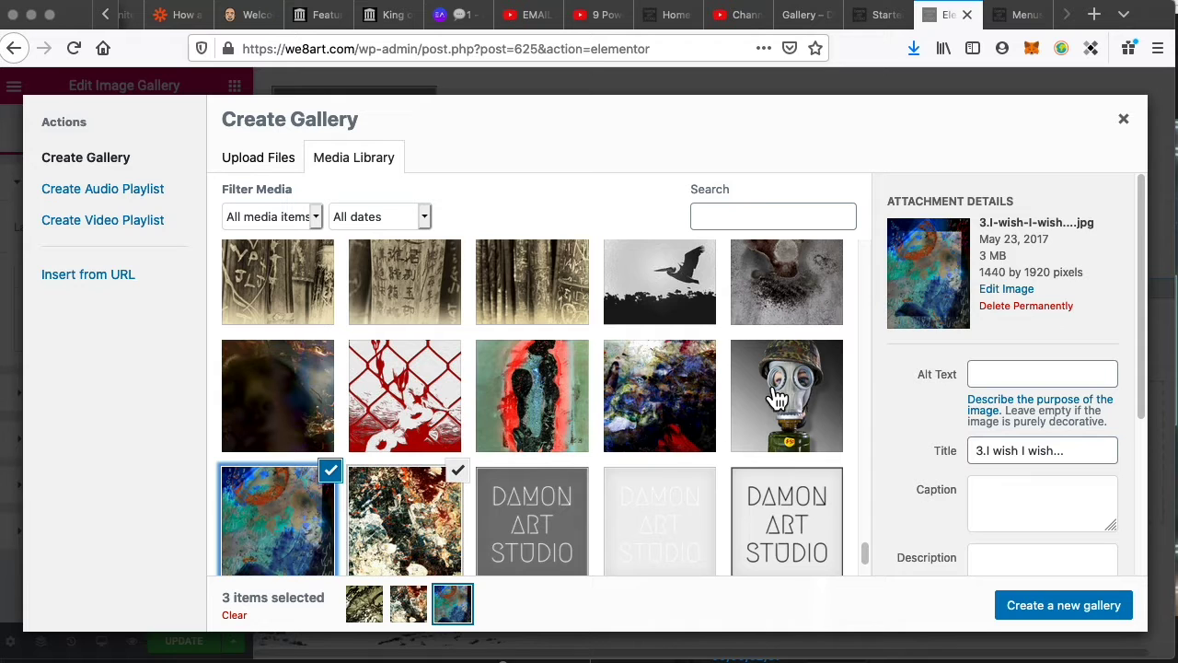
pyautogui.click(656, 394)
pyautogui.click(545, 398)
# - Add DSC00102, DSCF9696, "Earth 1", the blue-and-gold symmetrical pattern and "Evelution" to the image selection
pyautogui.scroll(-5, 571, 415)
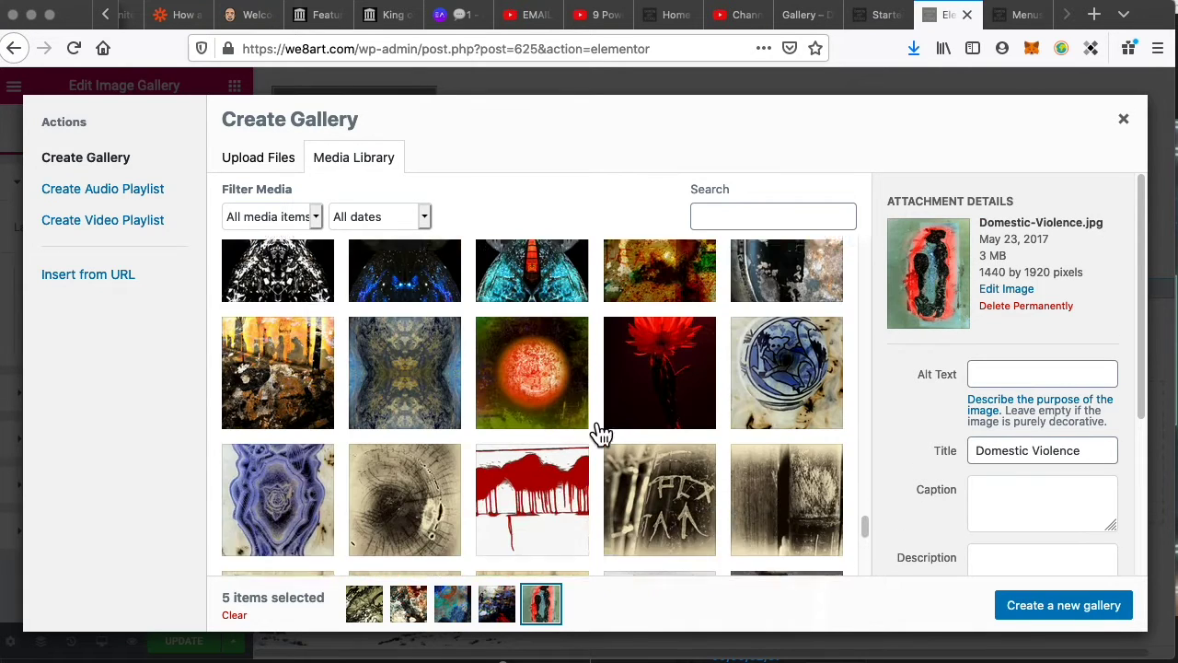
pyautogui.scroll(1, 700, 441)
pyautogui.click(816, 452)
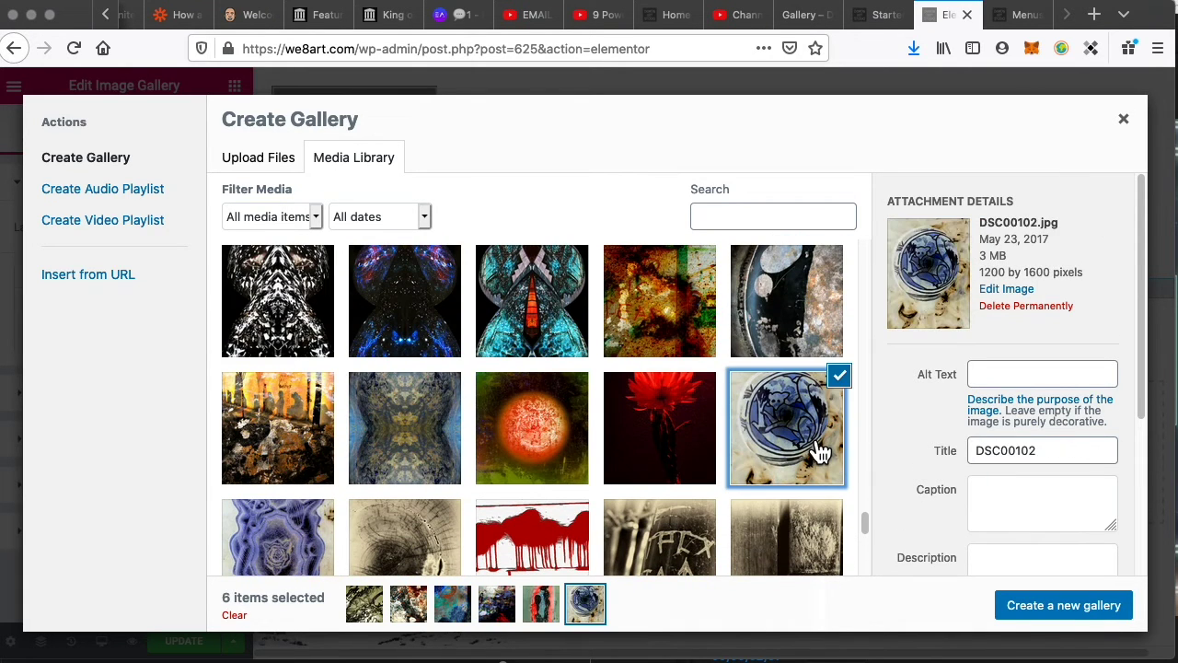
pyautogui.click(663, 436)
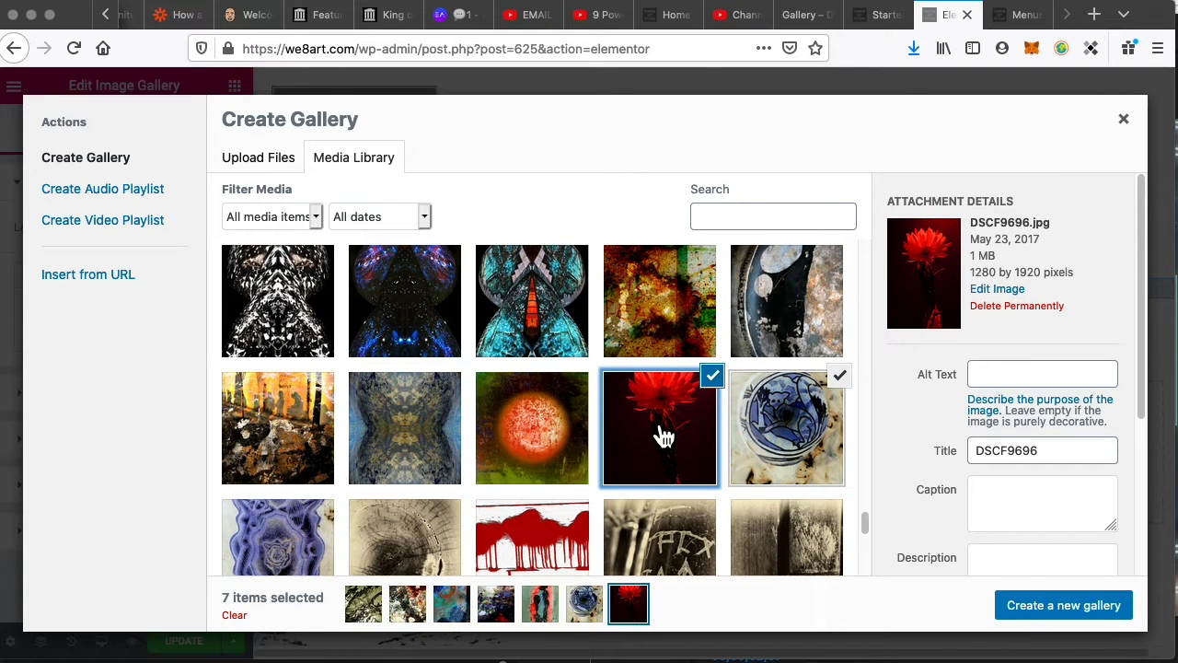
pyautogui.click(544, 429)
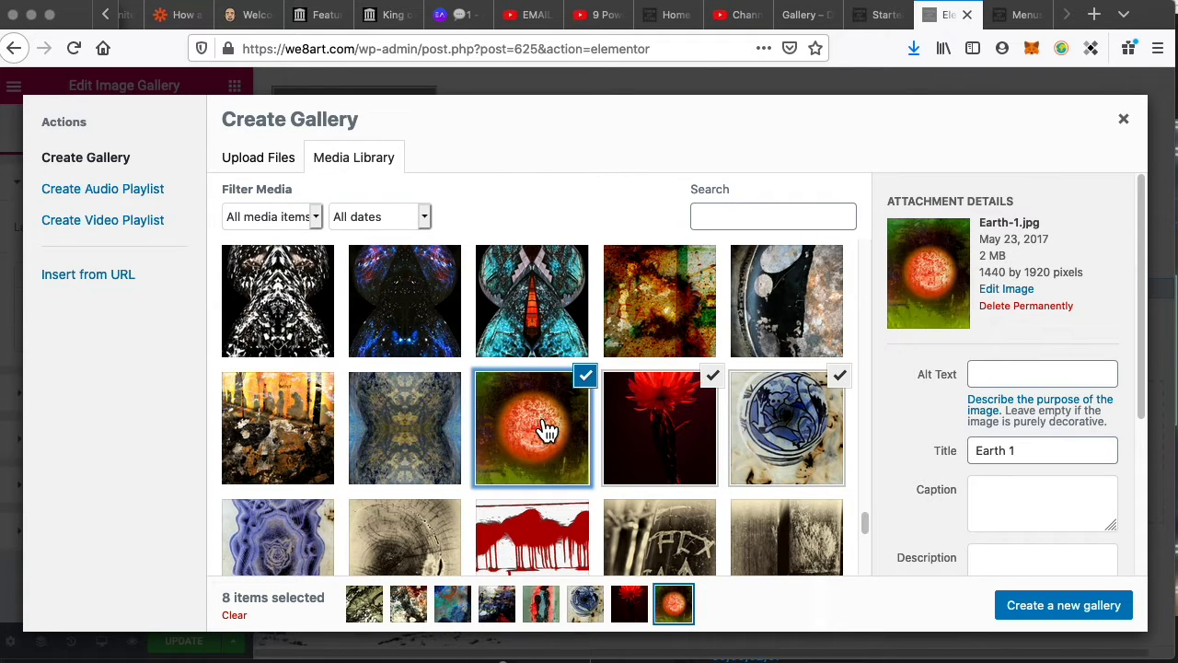
pyautogui.click(399, 428)
pyautogui.click(235, 428)
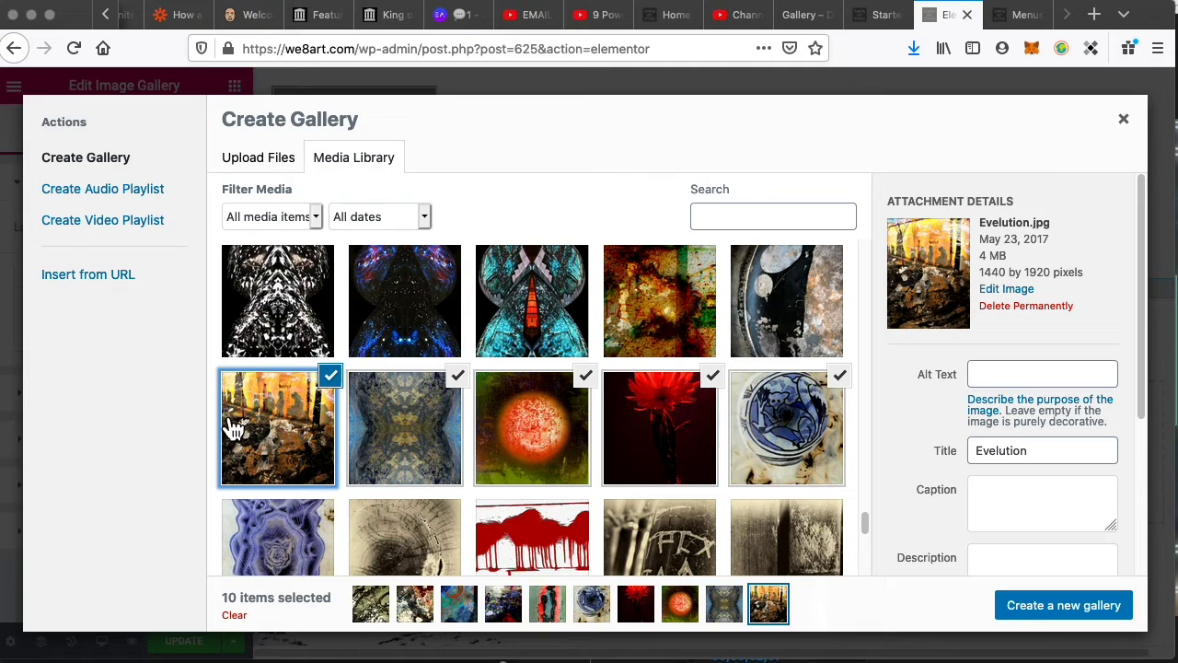
# - Add the curved rusty-metal image, "God is dead", "Goddess 2", "Goddess 3" and the black-and-white symmetrical figure to the selection
pyautogui.click(784, 303)
pyautogui.click(639, 327)
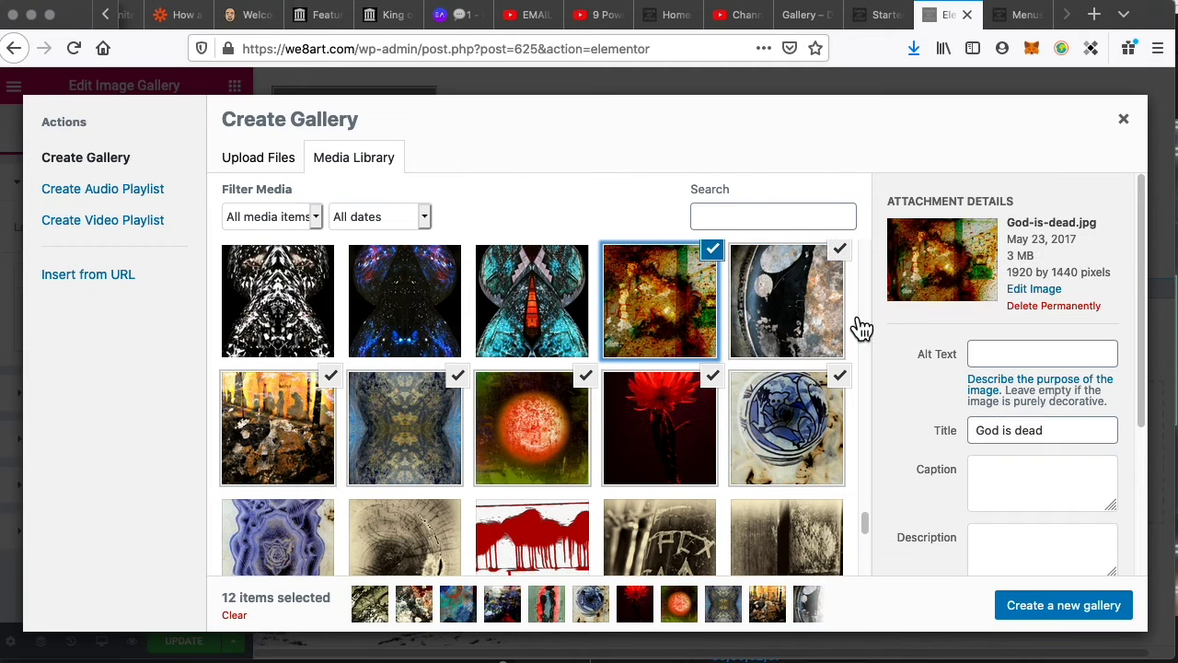
pyautogui.click(536, 310)
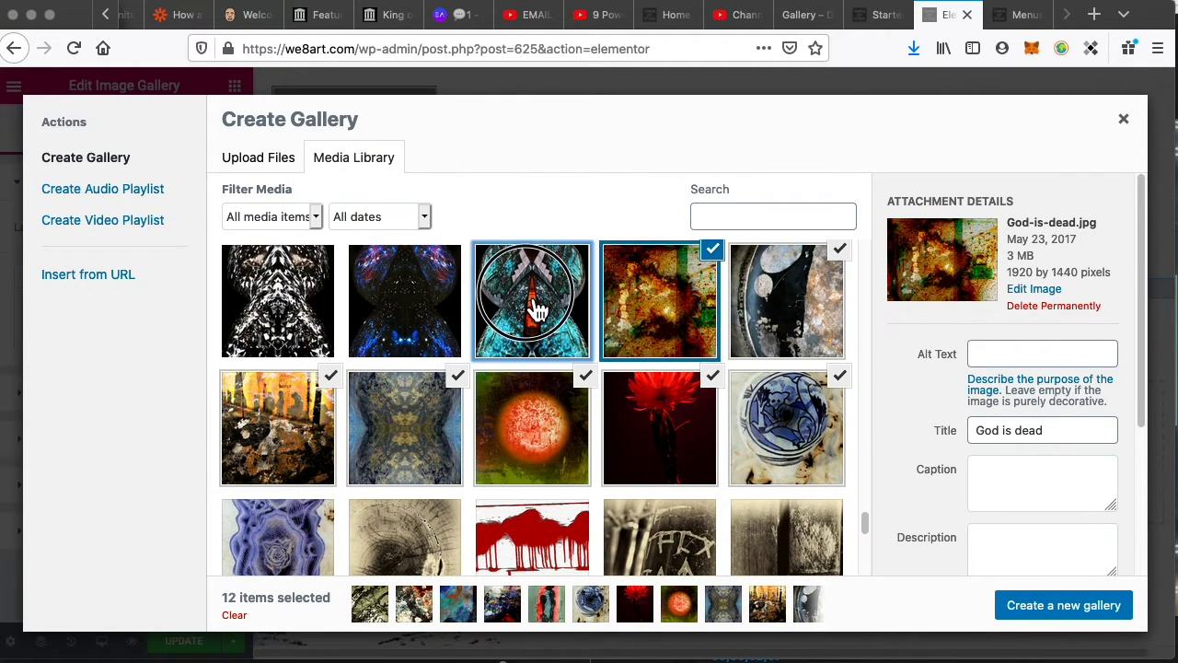
pyautogui.scroll(3, 537, 314)
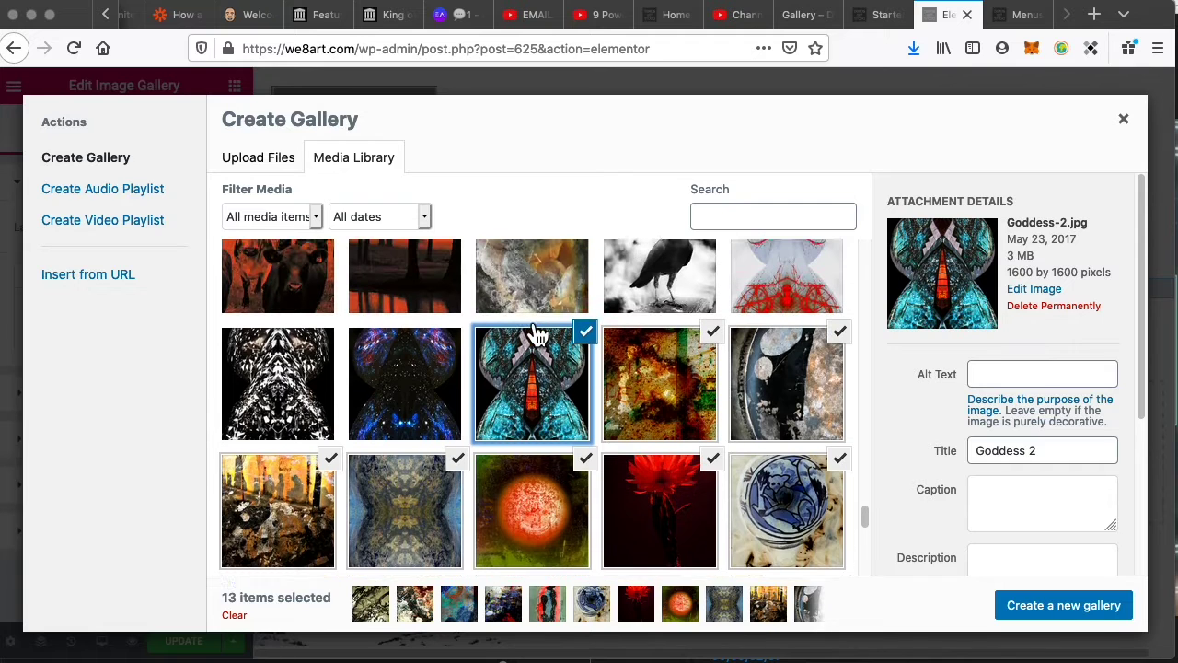
pyautogui.click(403, 451)
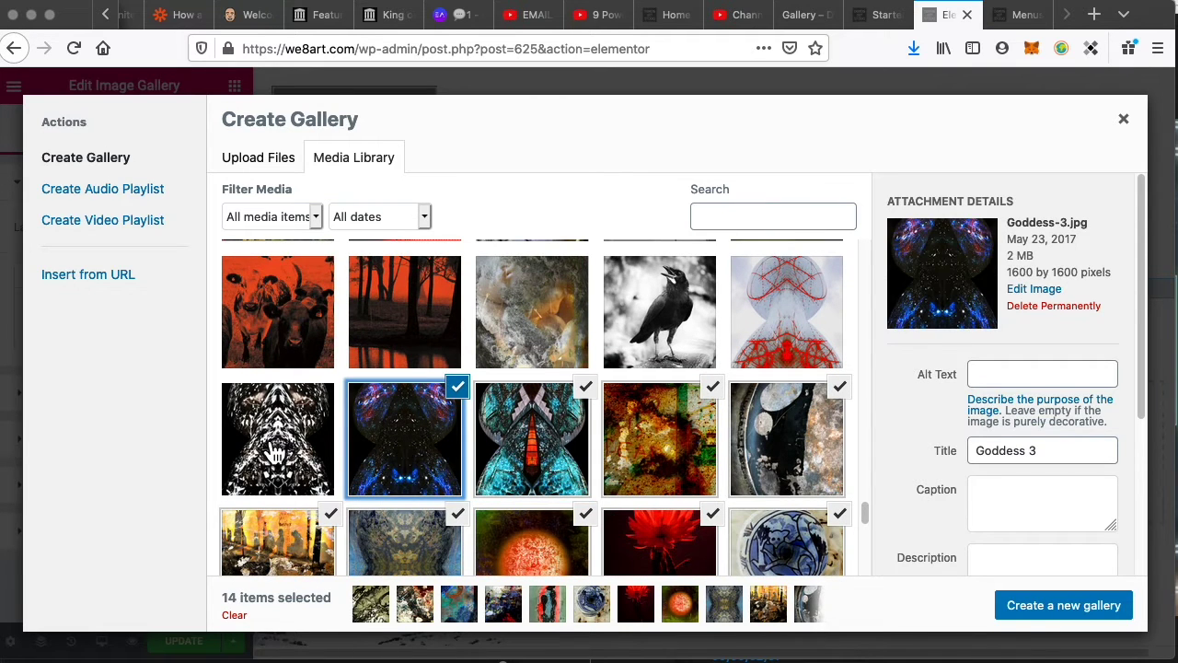
pyautogui.click(273, 452)
# - Add the crow image IMG_0054, "Godess 1", IMG_0083 (96) and the red tree scene IMG_0118 to the selection
pyautogui.click(661, 324)
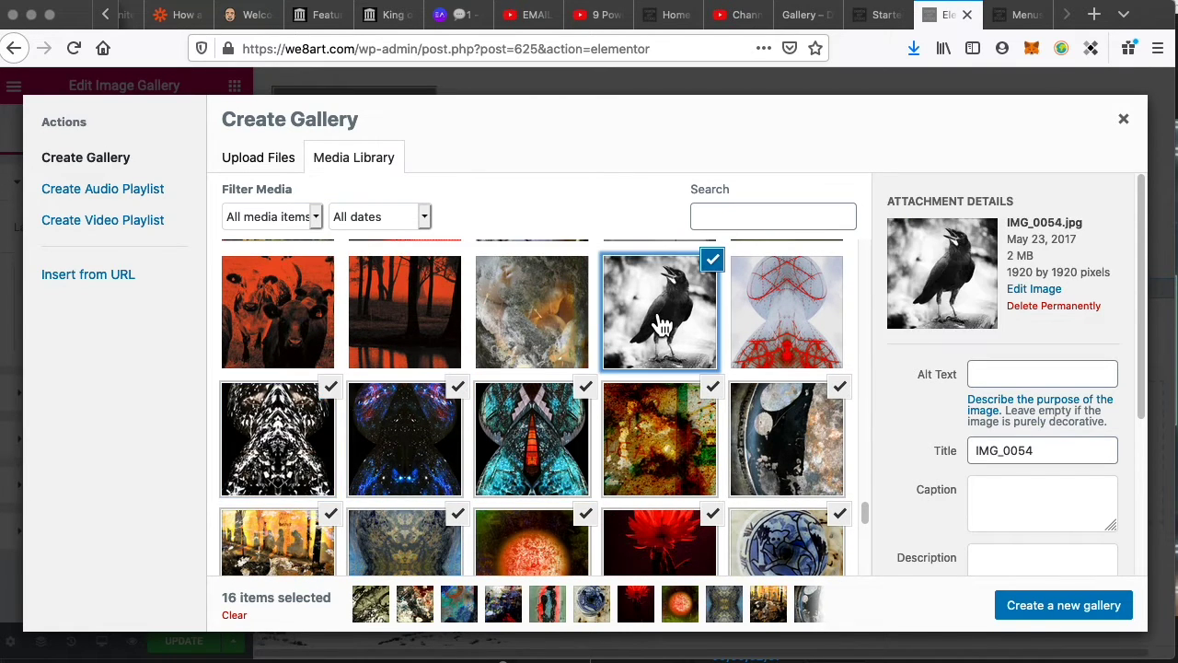
pyautogui.click(795, 327)
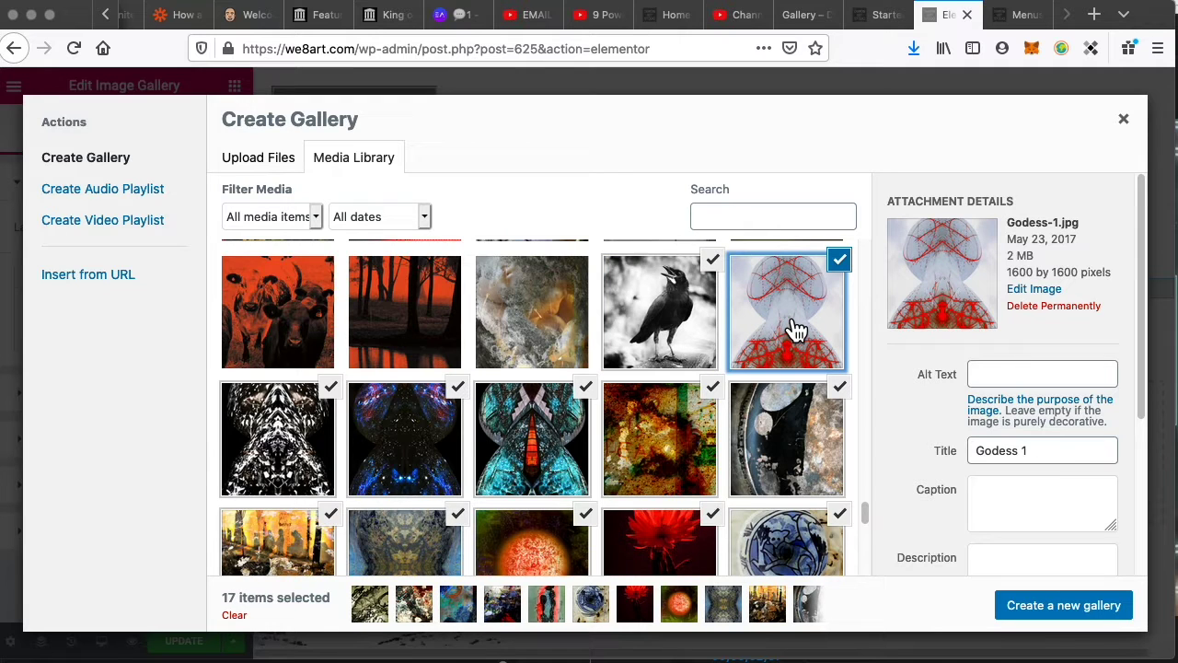
pyautogui.click(555, 305)
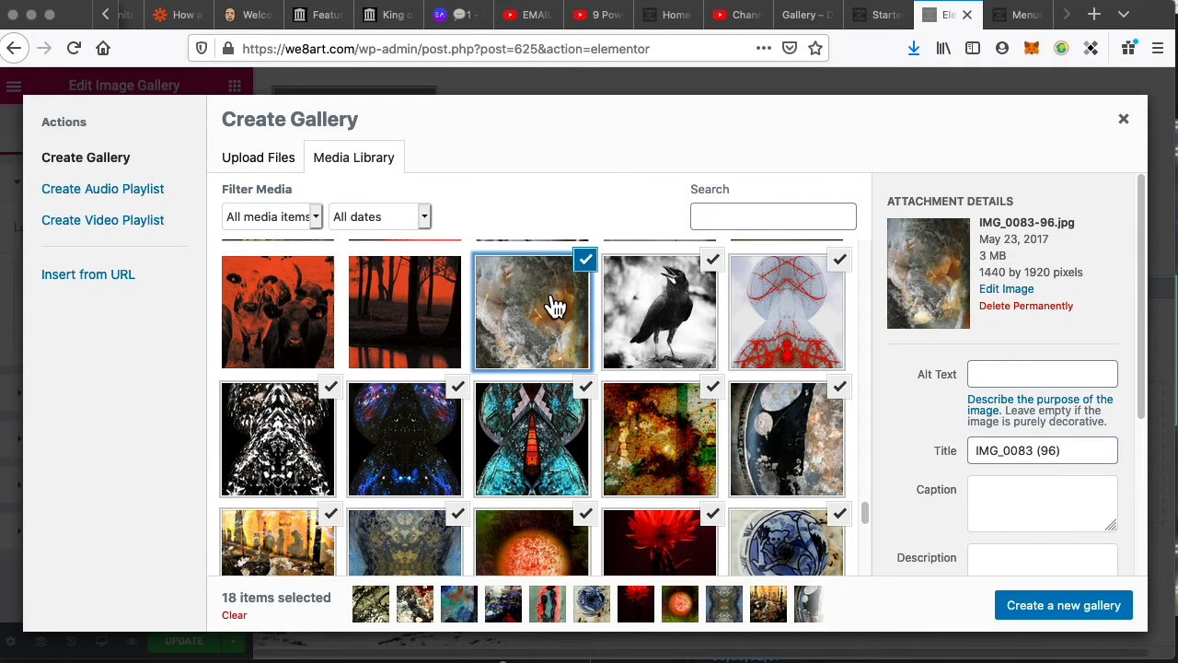
pyautogui.scroll(3, 360, 469)
pyautogui.click(402, 465)
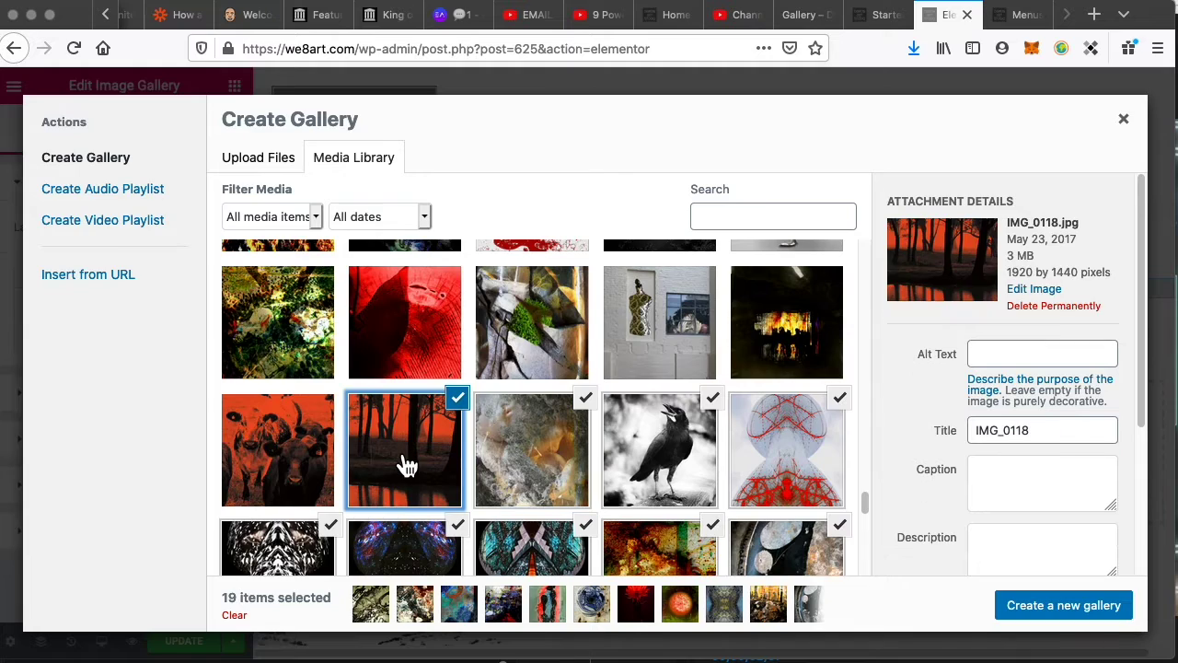
# - Extend the selection over the whole range from IMG_0118 to "Switch 1" and create a new gallery from the selected images
pyautogui.scroll(-5, 558, 416)
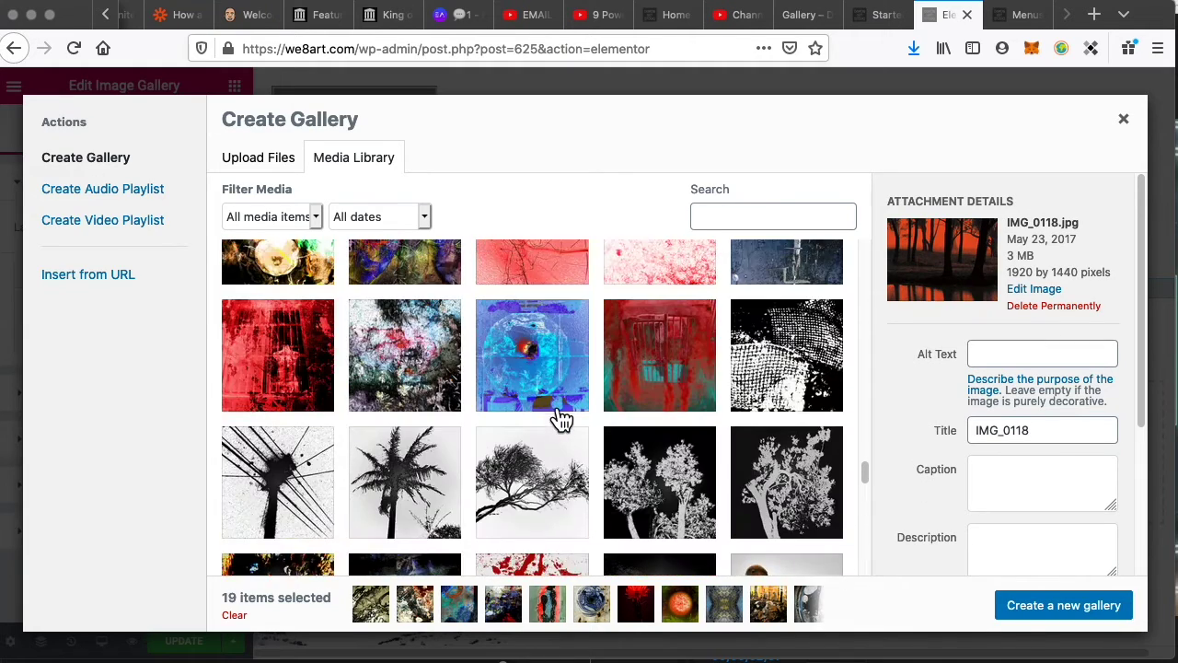
pyautogui.scroll(-10, 497, 410)
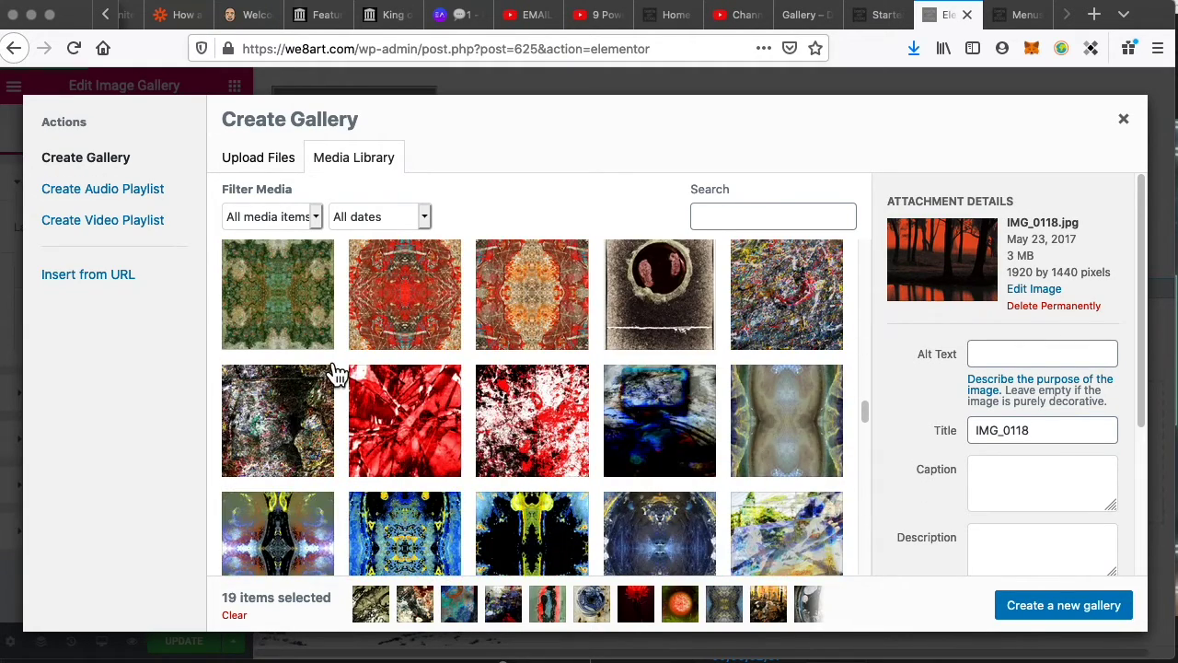
pyautogui.scroll(-5, 331, 386)
pyautogui.keyDown('shift'); pyautogui.click(317, 321); pyautogui.keyUp('shift')
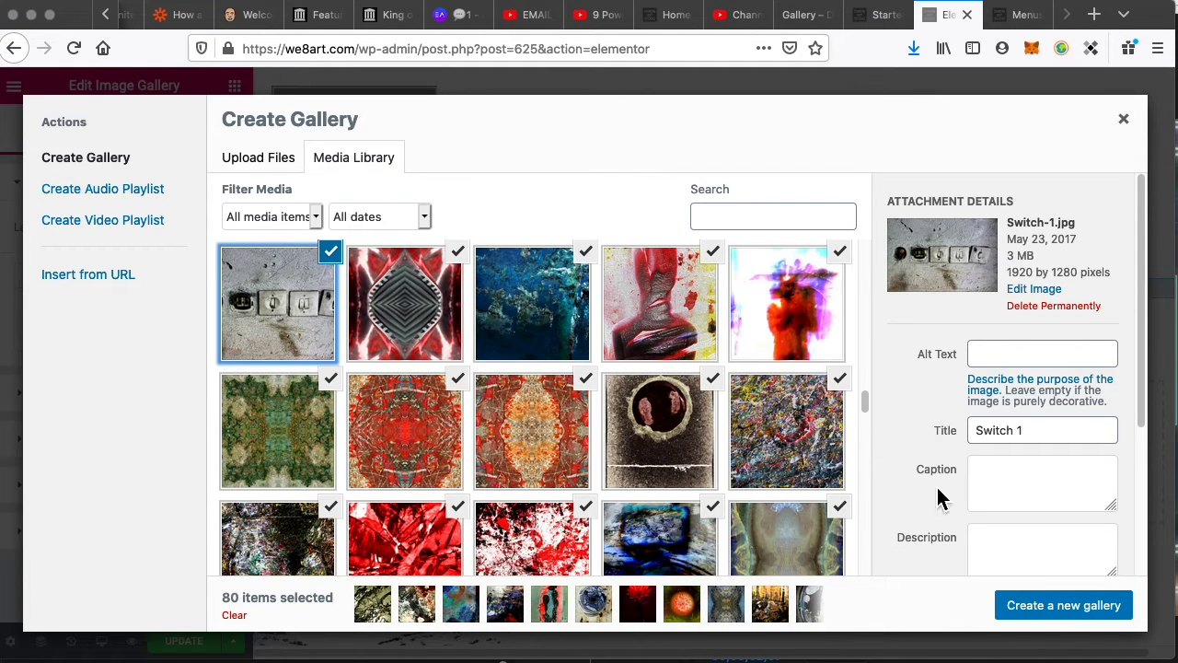
pyautogui.click(1084, 615)
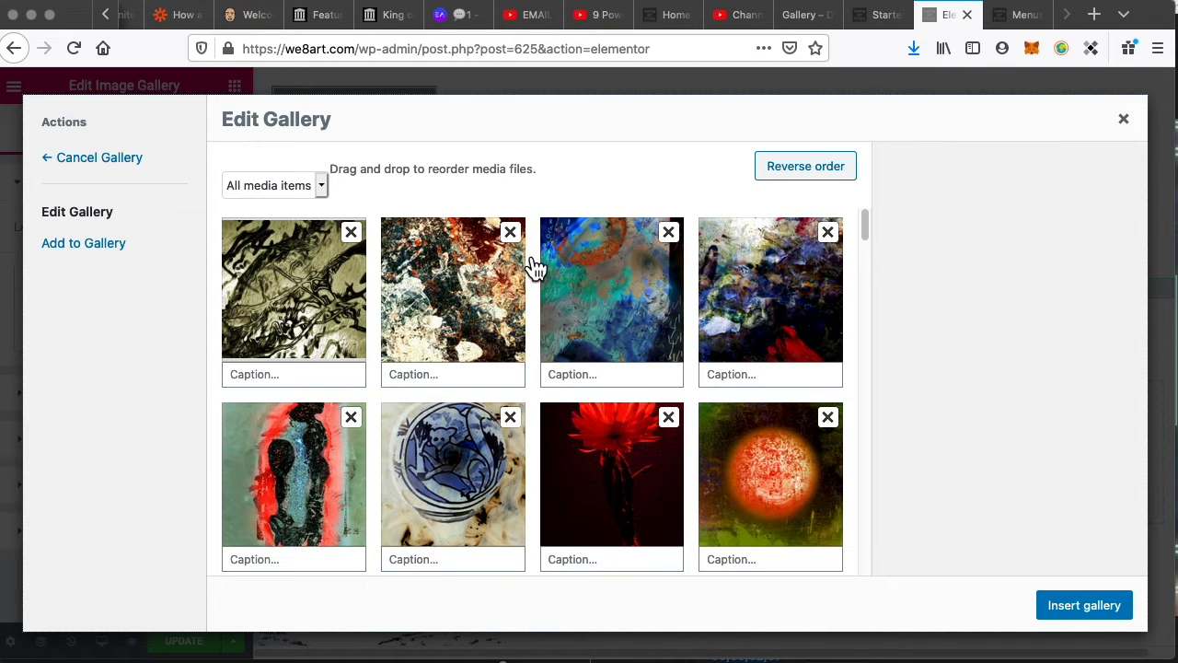
# - Review the images in the new gallery, checking the details of the tree images IMG_1487 and IMG_1483
pyautogui.scroll(-15, 537, 503)
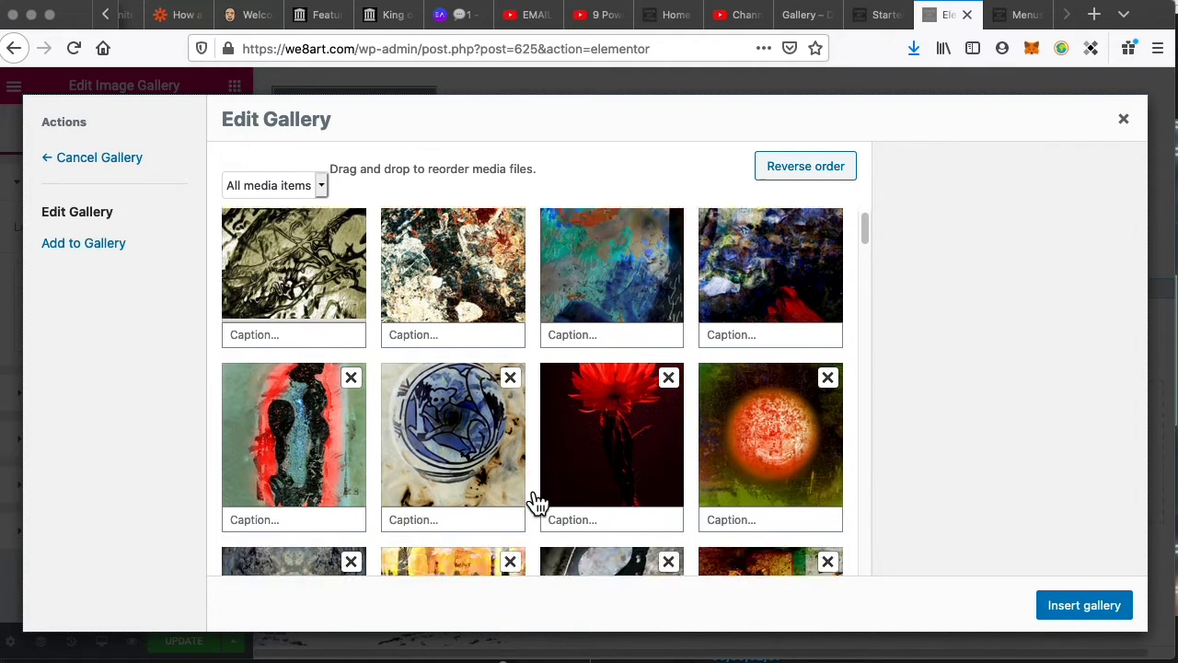
pyautogui.scroll(-15, 576, 487)
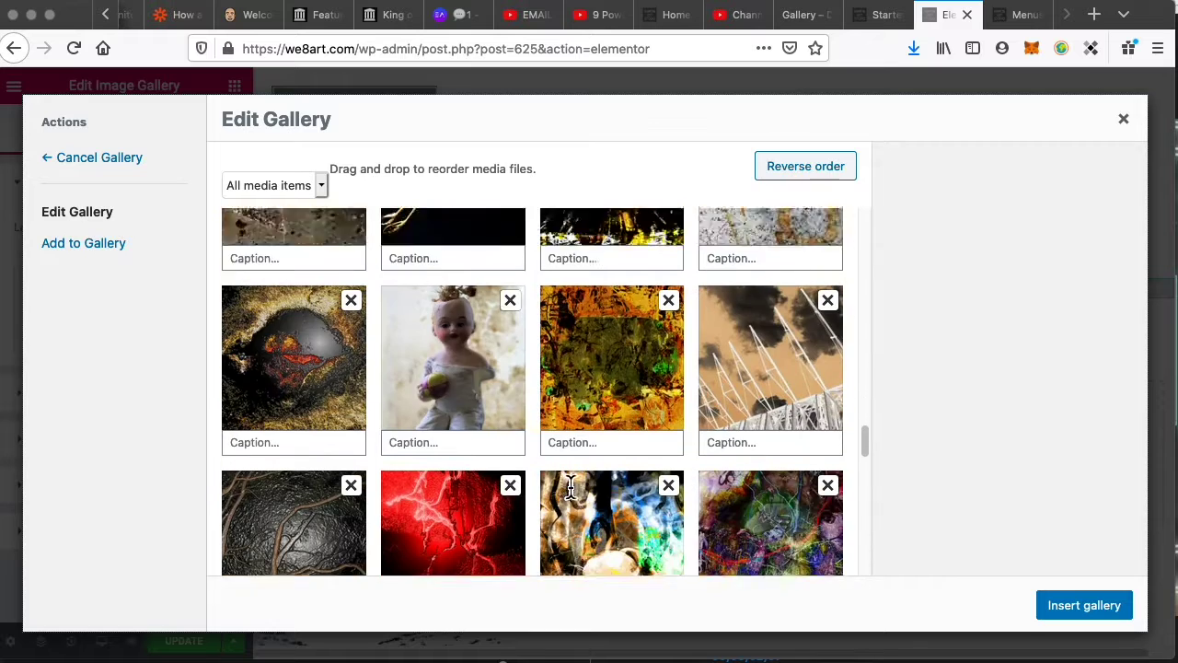
pyautogui.click(657, 366)
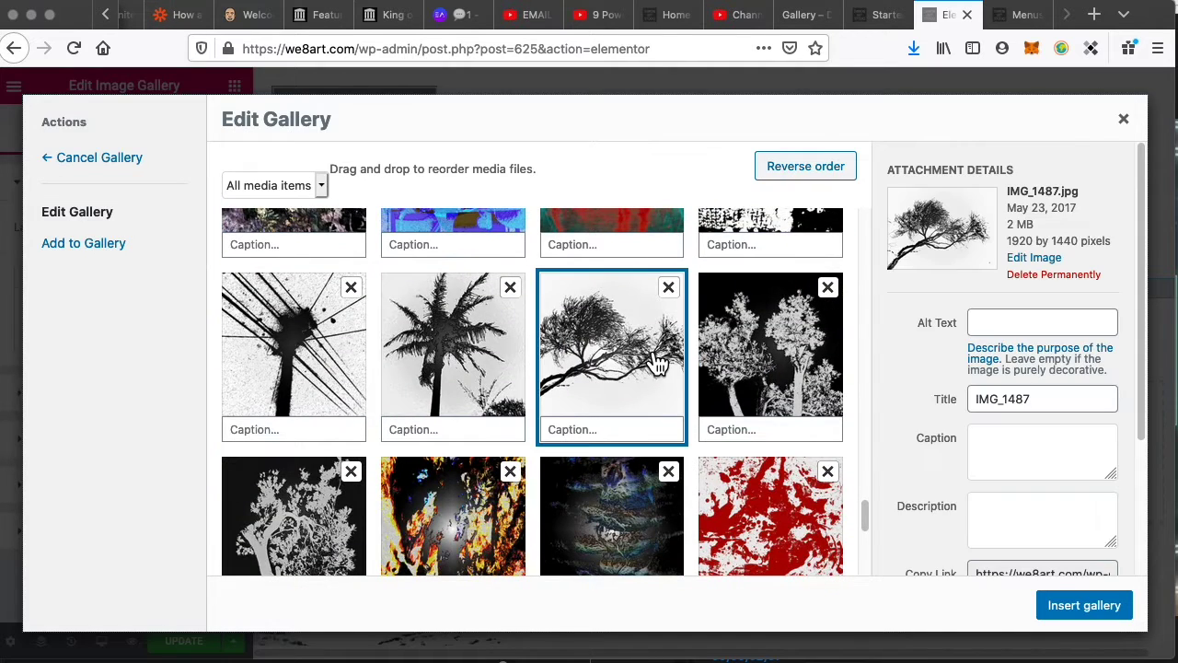
pyautogui.click(778, 354)
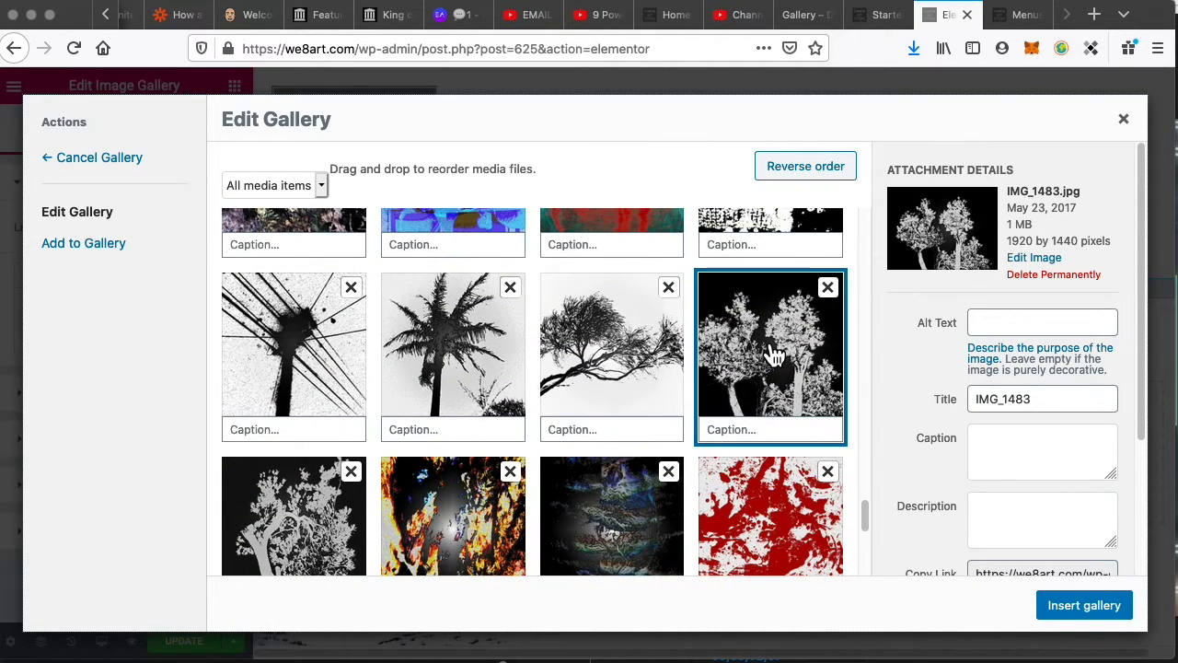
# - Remove IMG_1481, IMG_1317, IMG_1309 and the red-and-white splatter image from the gallery
pyautogui.click(441, 360)
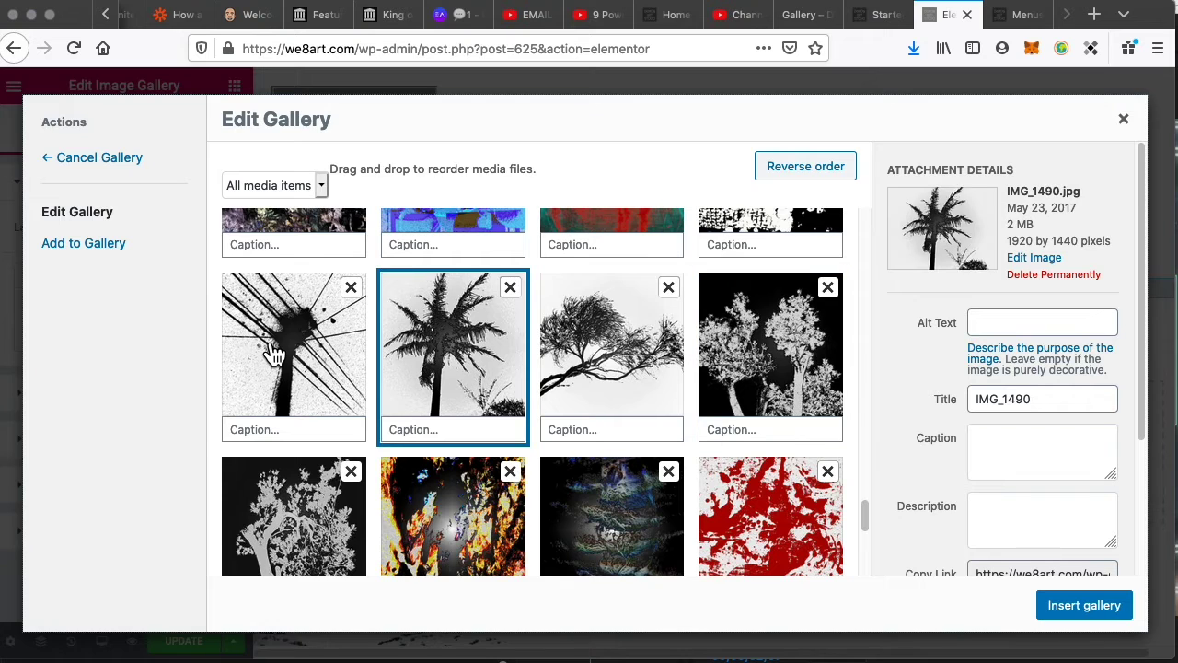
pyautogui.click(280, 354)
pyautogui.click(339, 523)
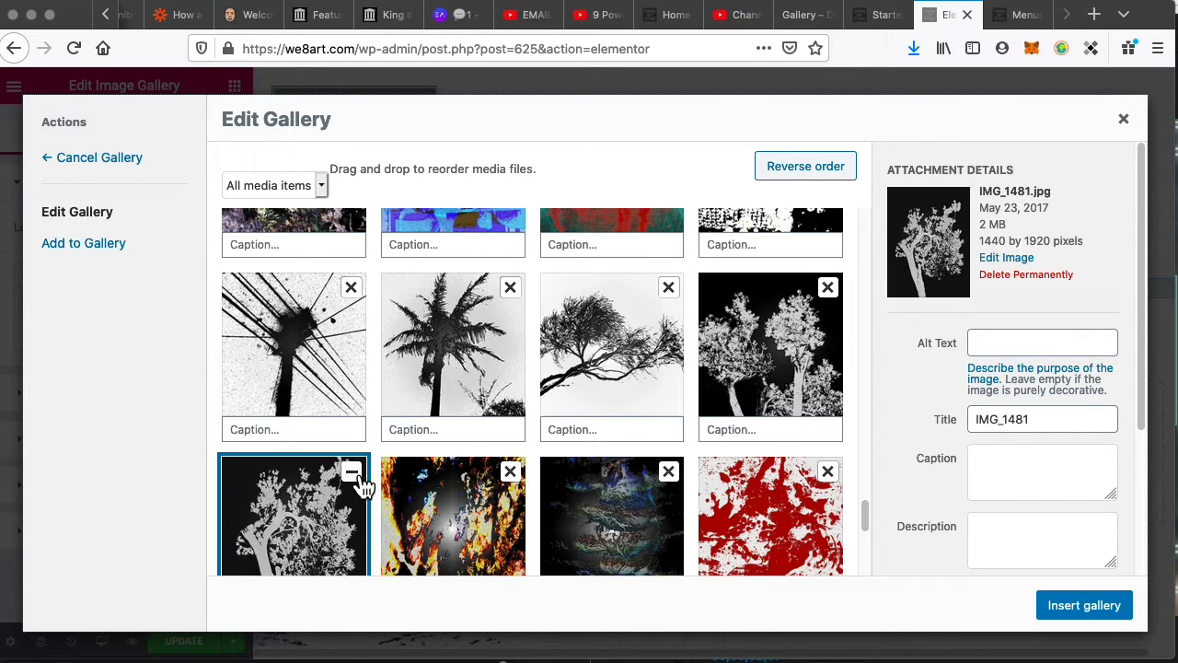
pyautogui.click(351, 471)
pyautogui.click(327, 541)
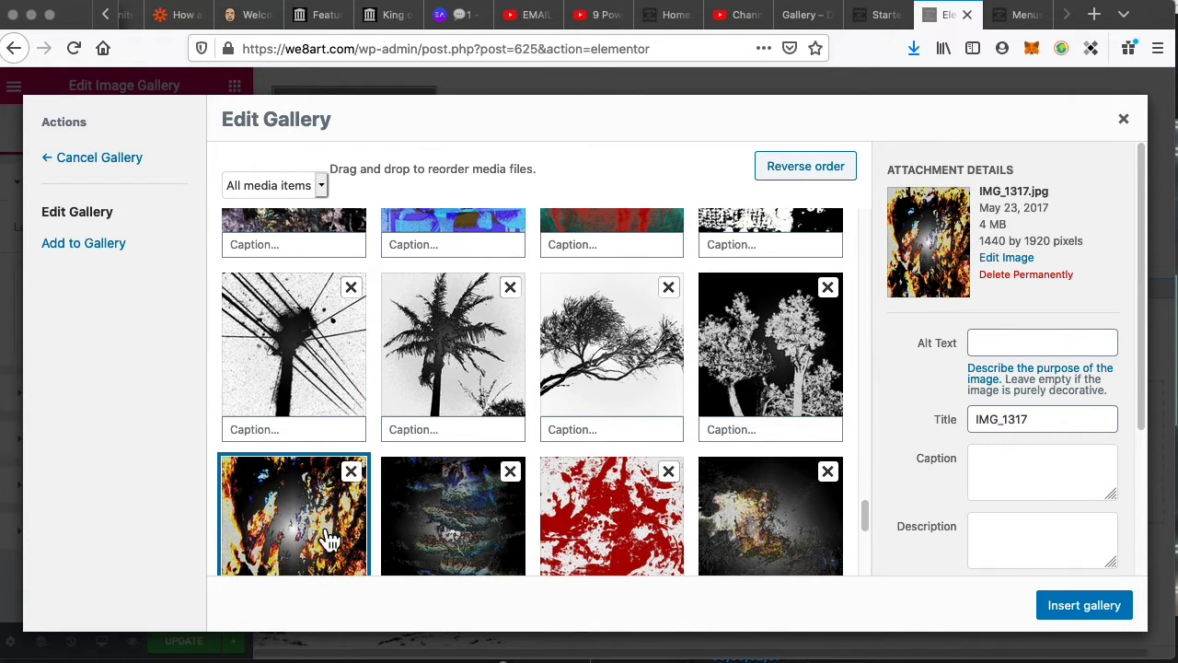
pyautogui.click(351, 474)
pyautogui.click(297, 539)
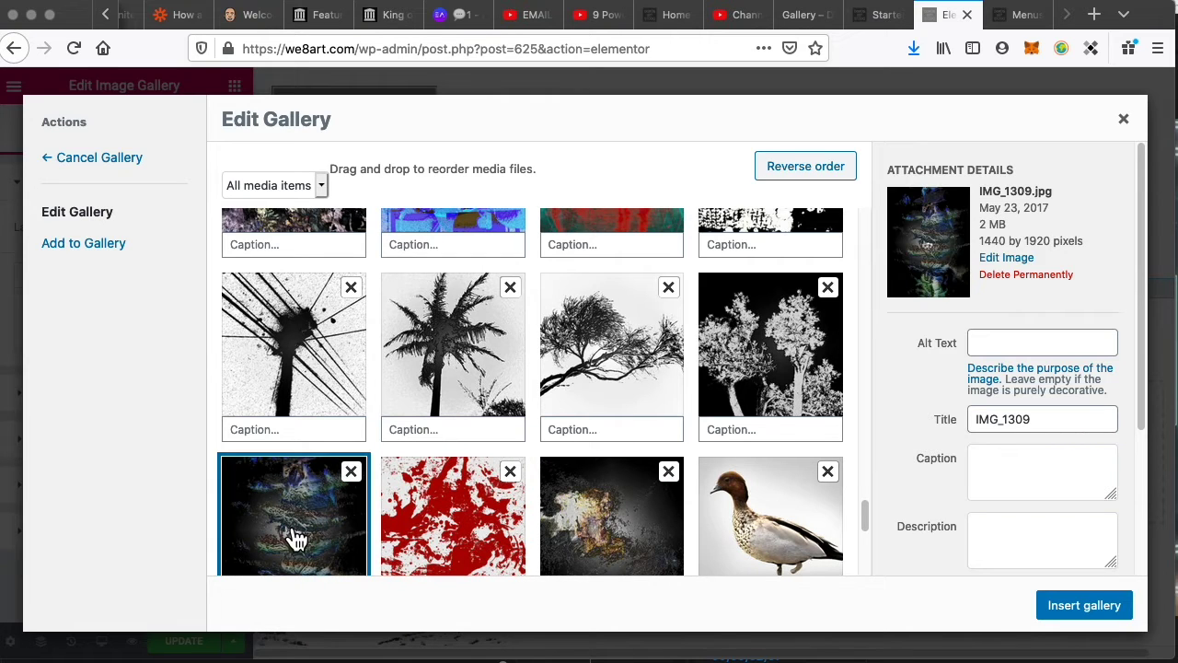
pyautogui.click(350, 474)
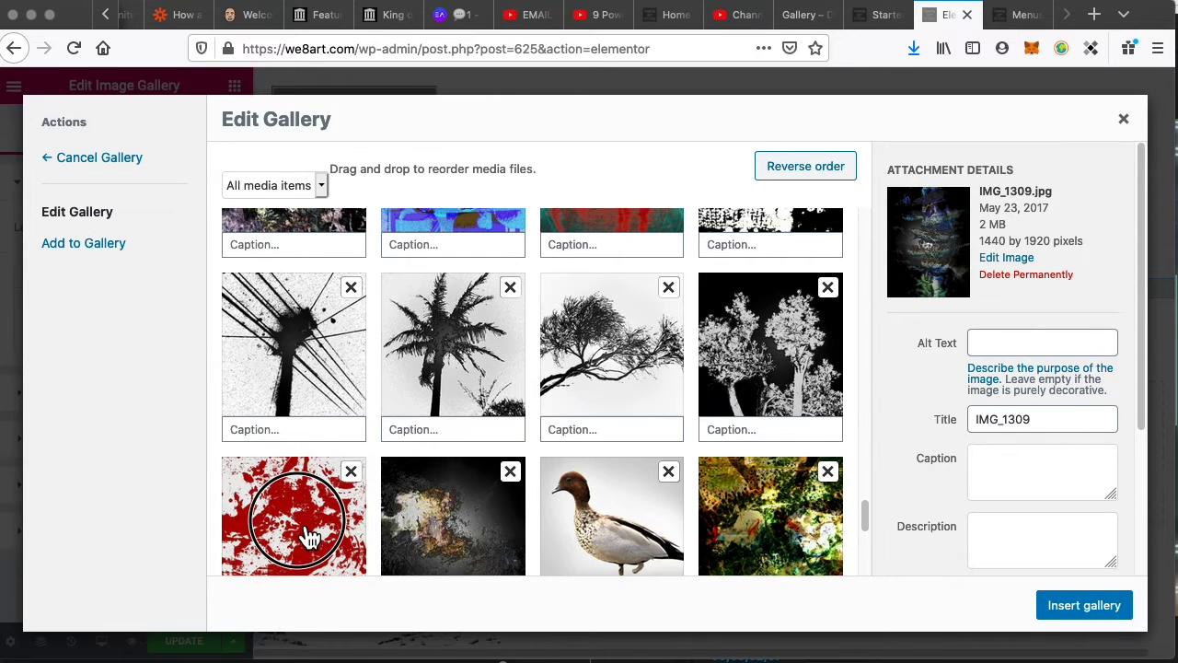
pyautogui.click(355, 475)
pyautogui.click(351, 473)
# - Check the closing images of the gallery from IMG_0895 onward and remove IMG_0223 and IMG_0259
pyautogui.click(339, 522)
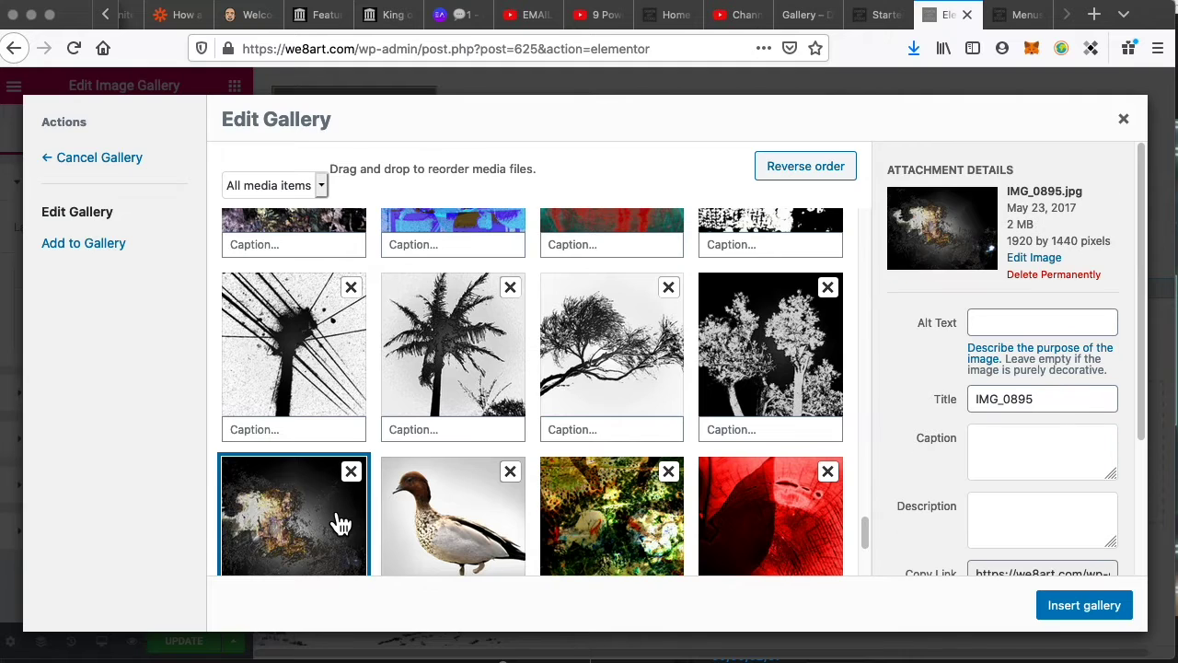
pyautogui.click(475, 510)
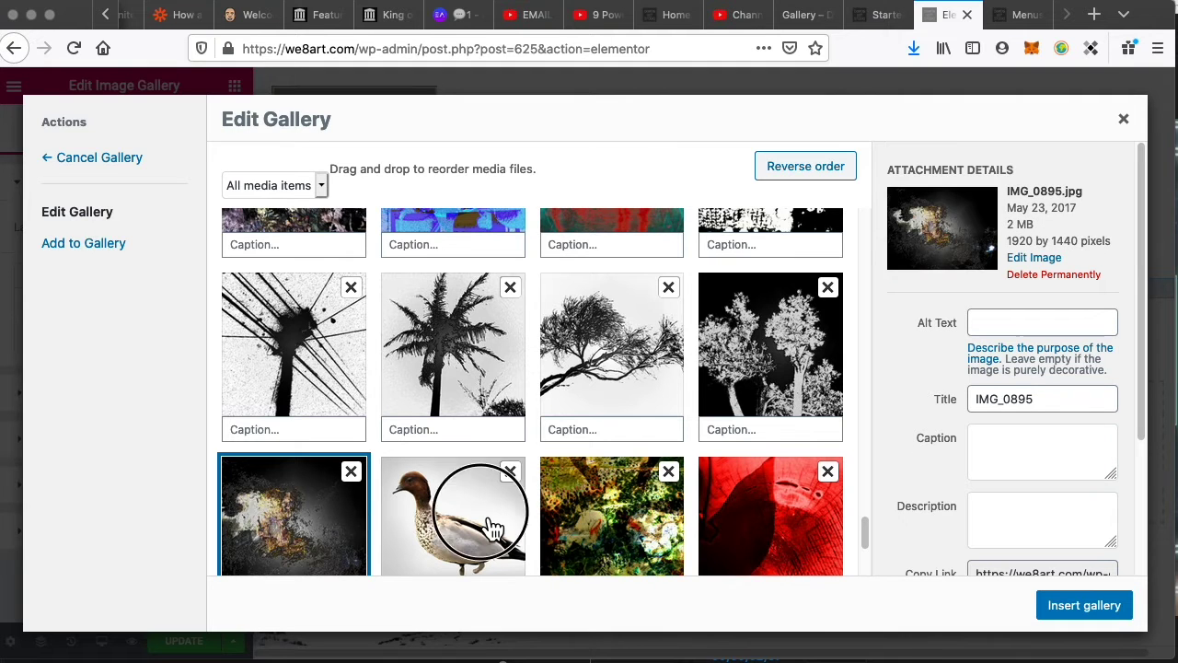
pyautogui.click(636, 515)
pyautogui.click(790, 523)
pyautogui.scroll(-3, 768, 463)
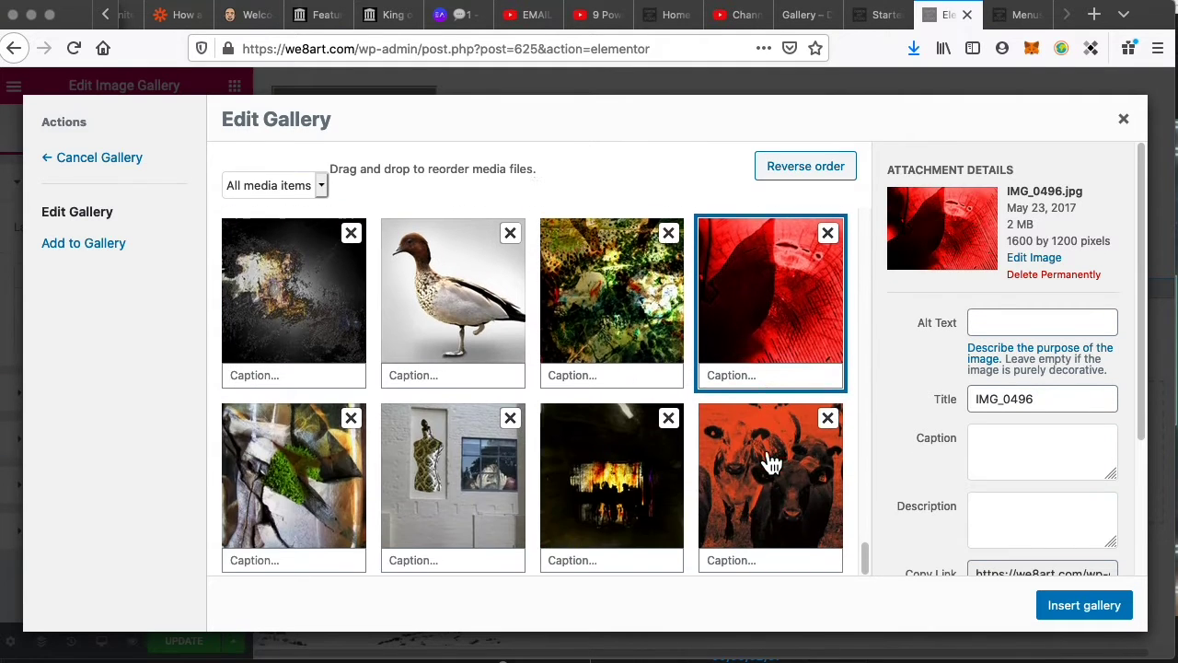
pyautogui.click(767, 463)
pyautogui.click(638, 478)
pyautogui.click(459, 453)
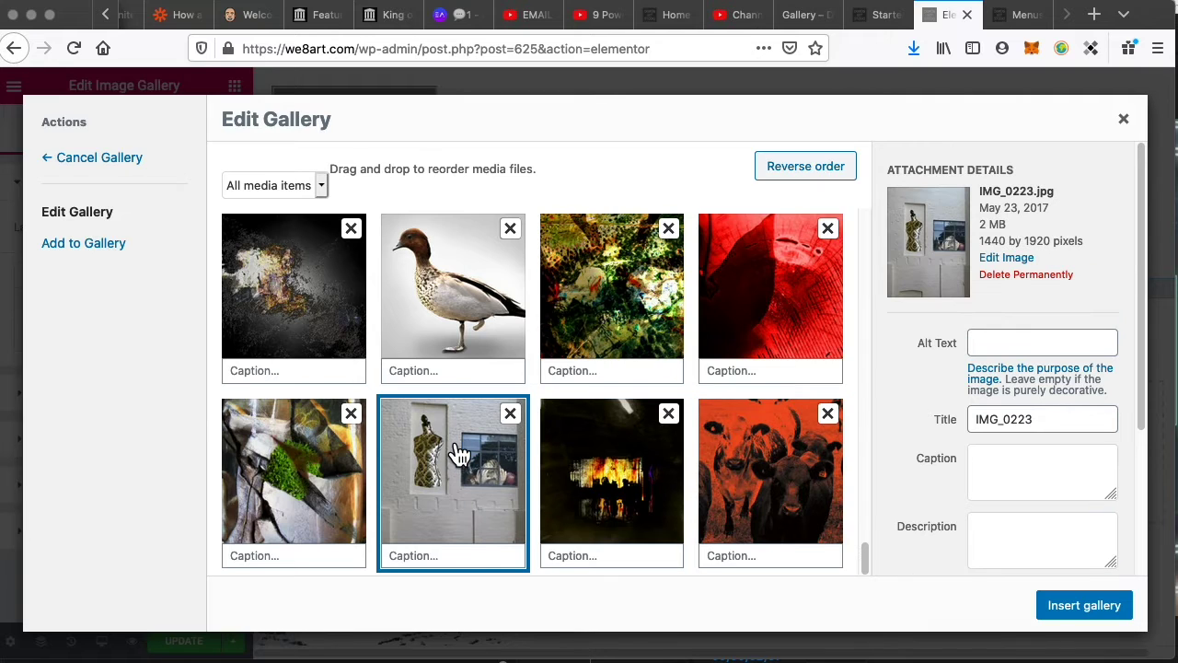
pyautogui.click(511, 414)
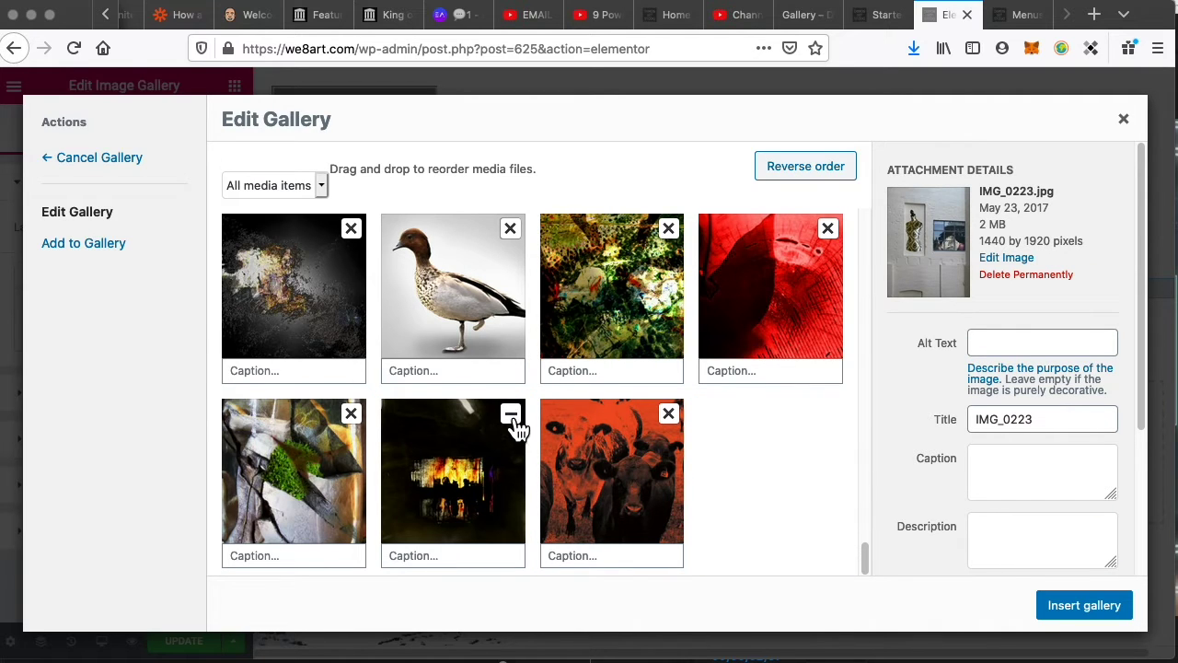
pyautogui.click(322, 480)
pyautogui.click(352, 414)
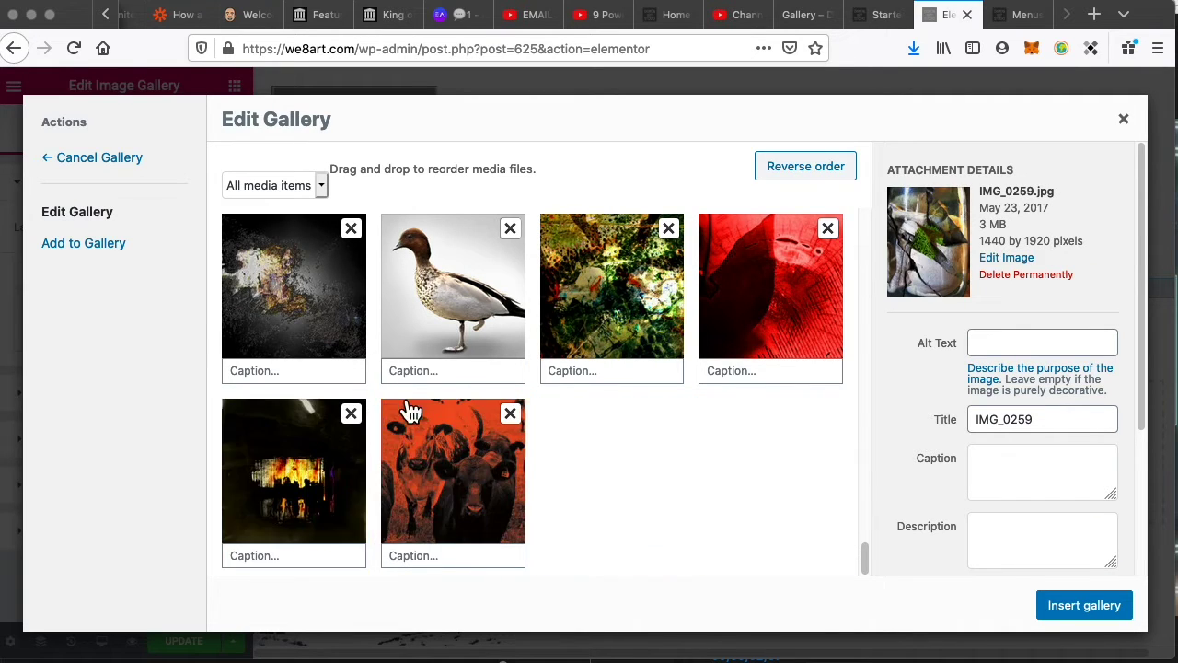
# - Check the images between IMG_1780 and IMG_2103 and remove the dark blue weathered-metal image following IMG_2103
pyautogui.scroll(5, 286, 396)
pyautogui.click(734, 472)
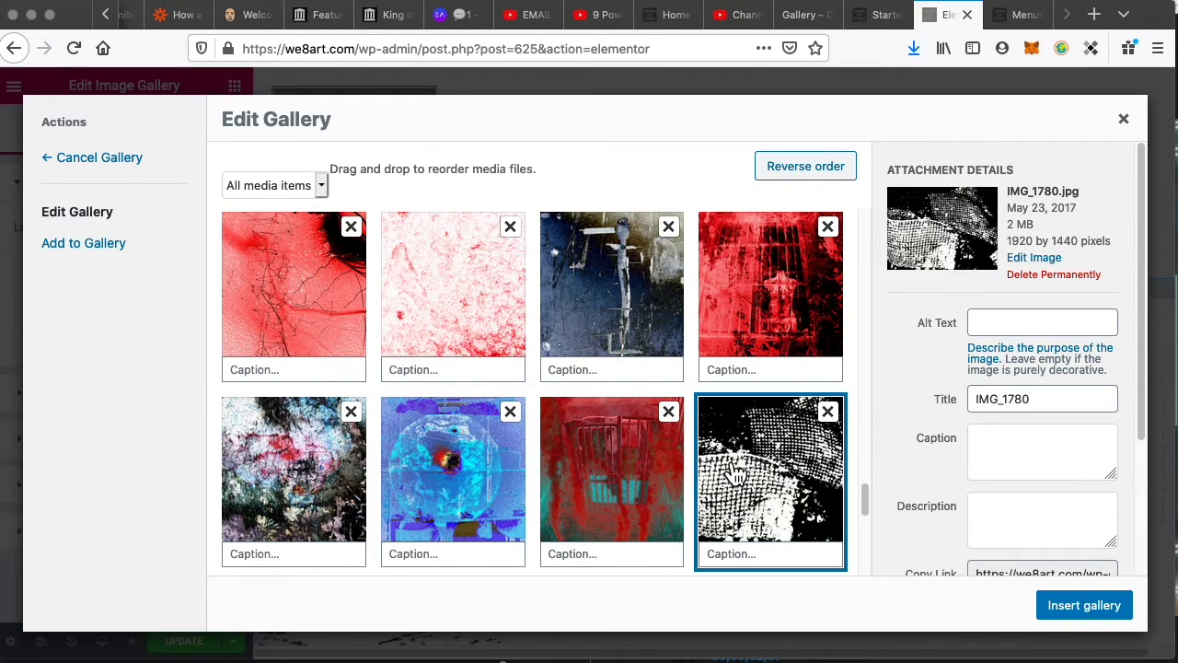
pyautogui.click(647, 467)
pyautogui.click(485, 475)
pyautogui.click(335, 465)
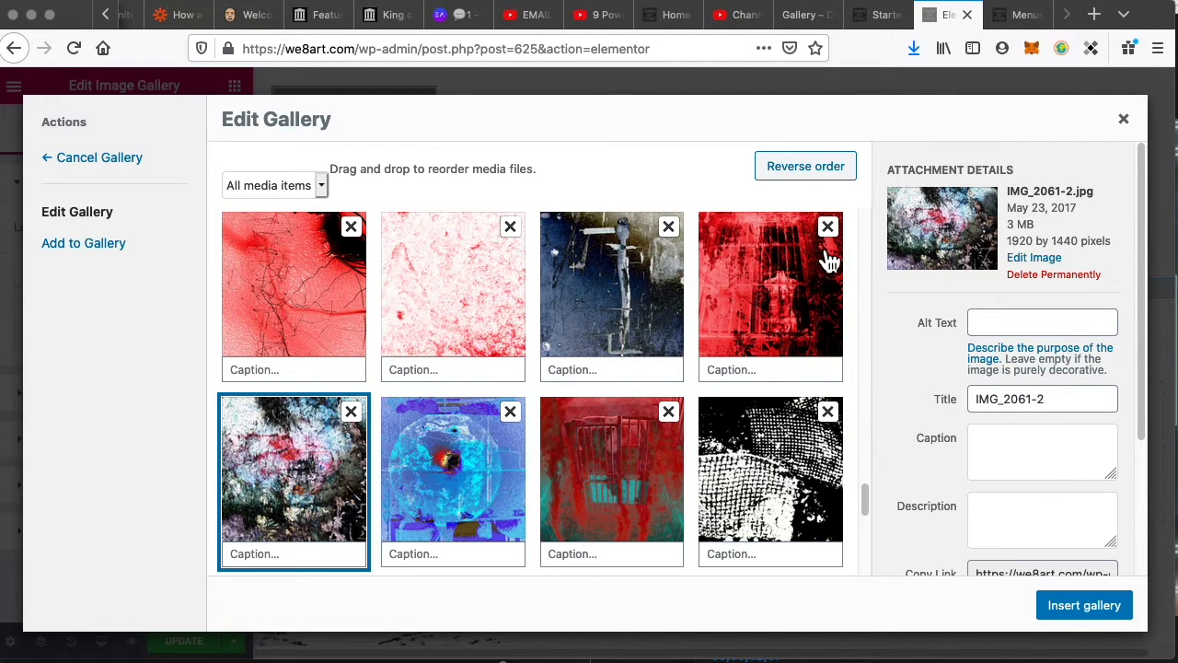
pyautogui.click(804, 267)
pyautogui.click(645, 276)
pyautogui.click(481, 303)
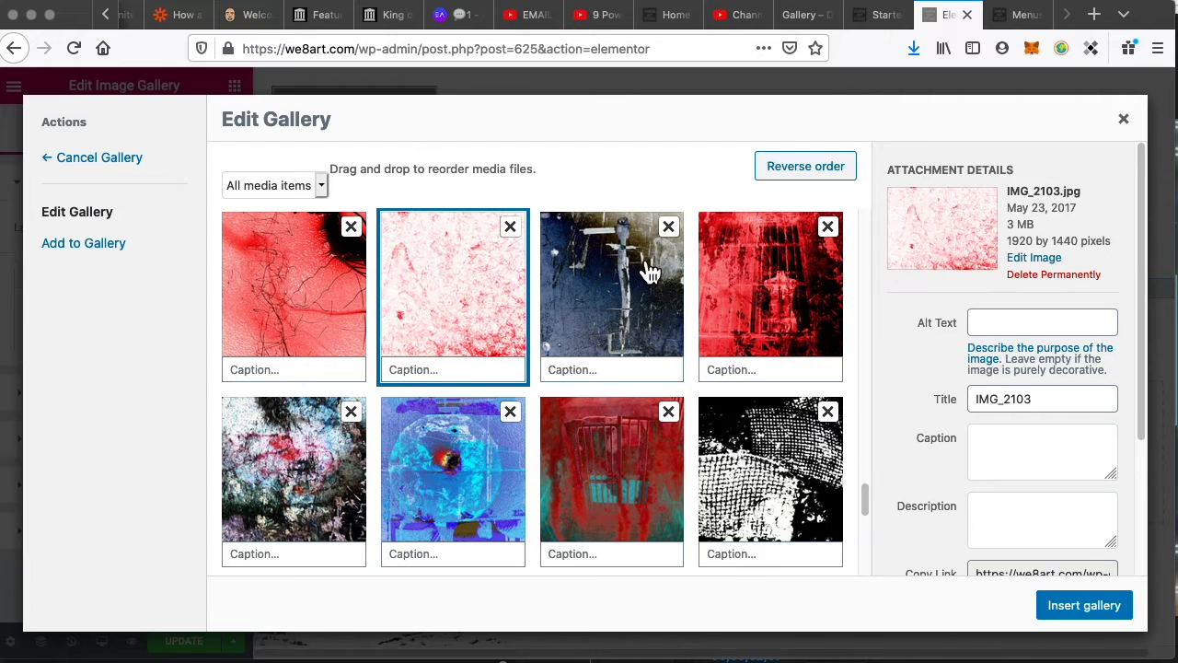
pyautogui.click(647, 273)
pyautogui.click(669, 229)
# - Remove the pink-red branch image IMG_2139 from the gallery
pyautogui.click(421, 289)
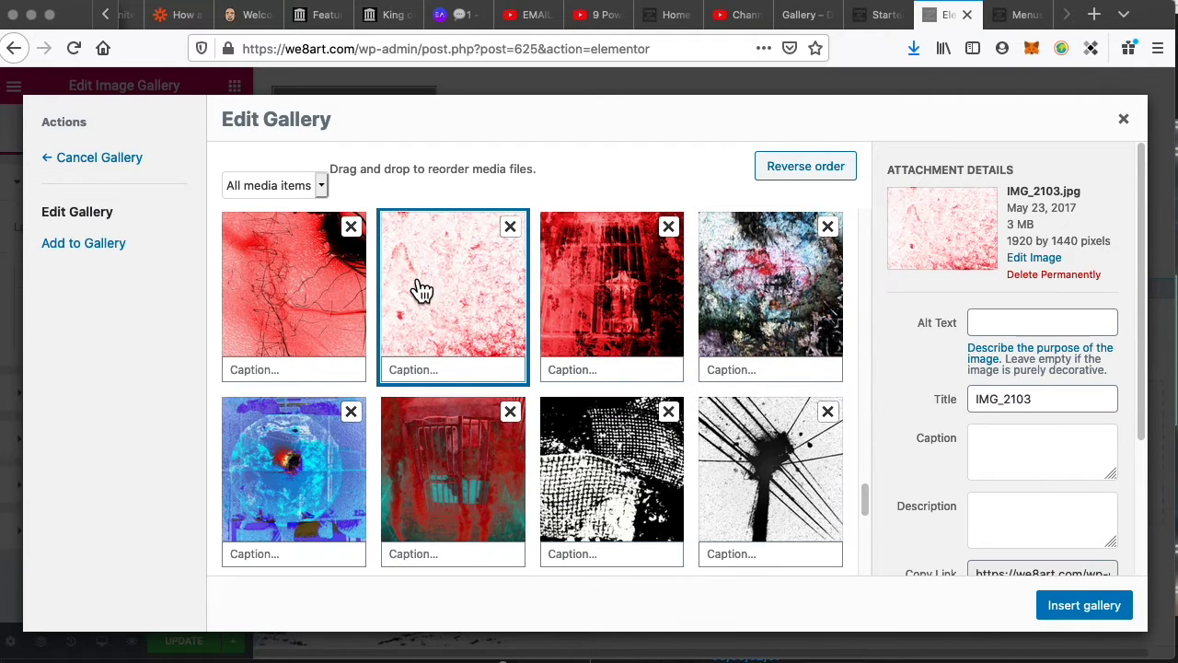
pyautogui.click(309, 303)
pyautogui.scroll(5, 504, 316)
pyautogui.scroll(-3, 505, 315)
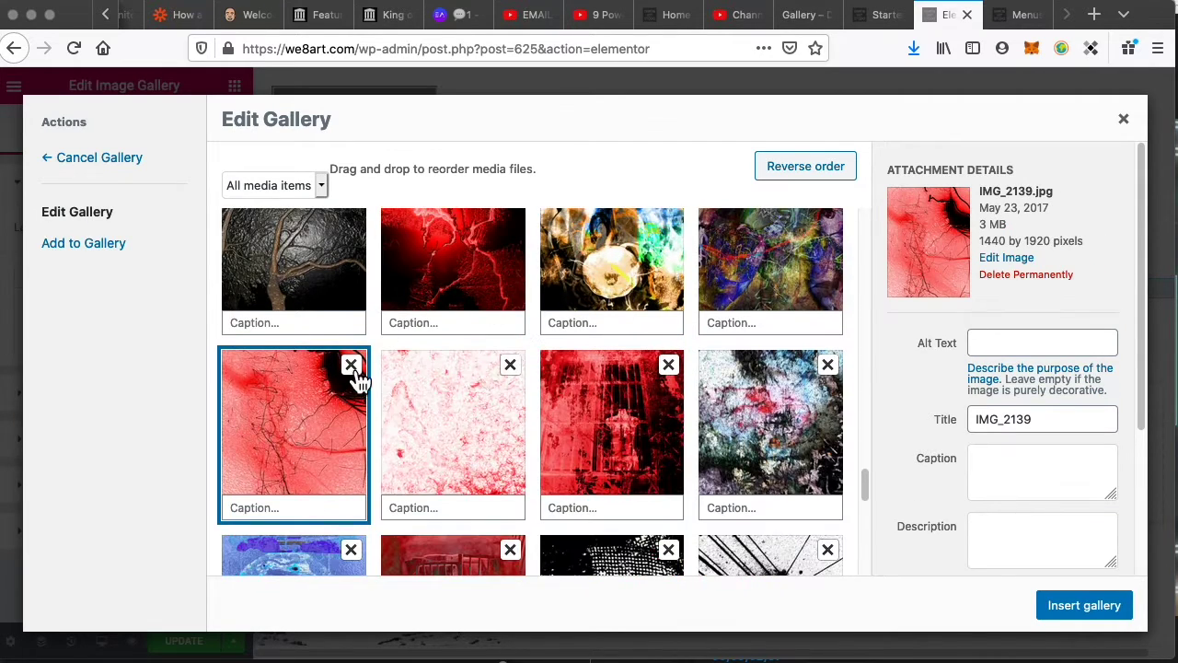
pyautogui.click(352, 366)
# - Remove the red lightning-like image IMG_2149-2 from the gallery and check its neighbours
pyautogui.scroll(3, 414, 395)
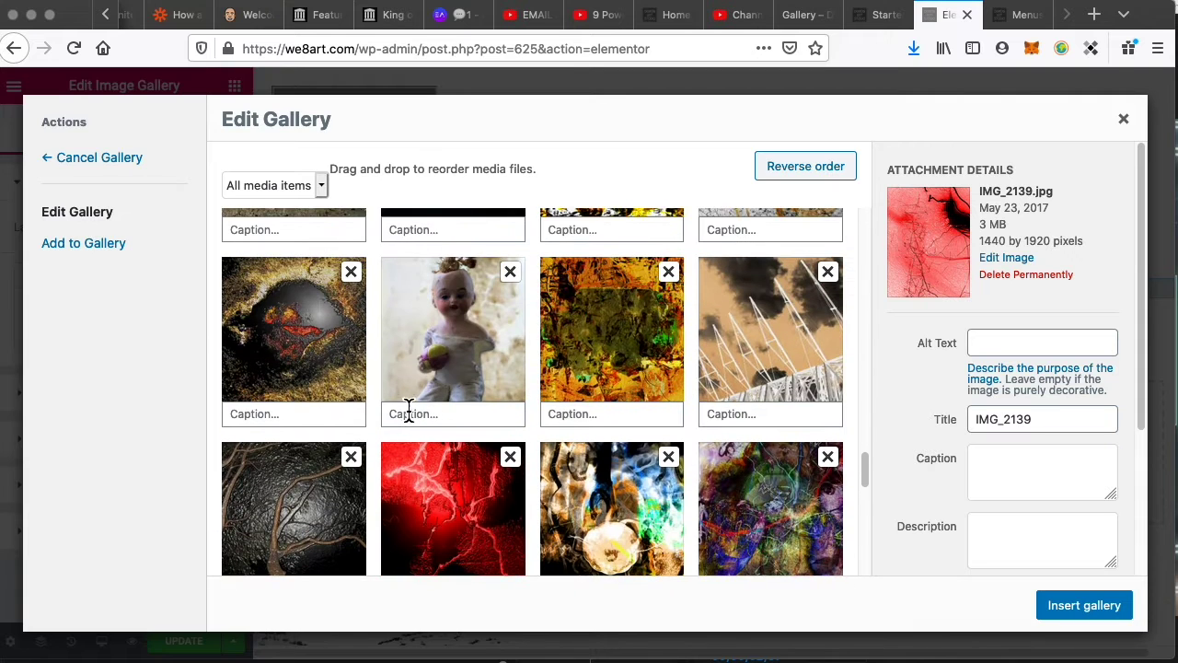
pyautogui.click(345, 520)
pyautogui.click(494, 526)
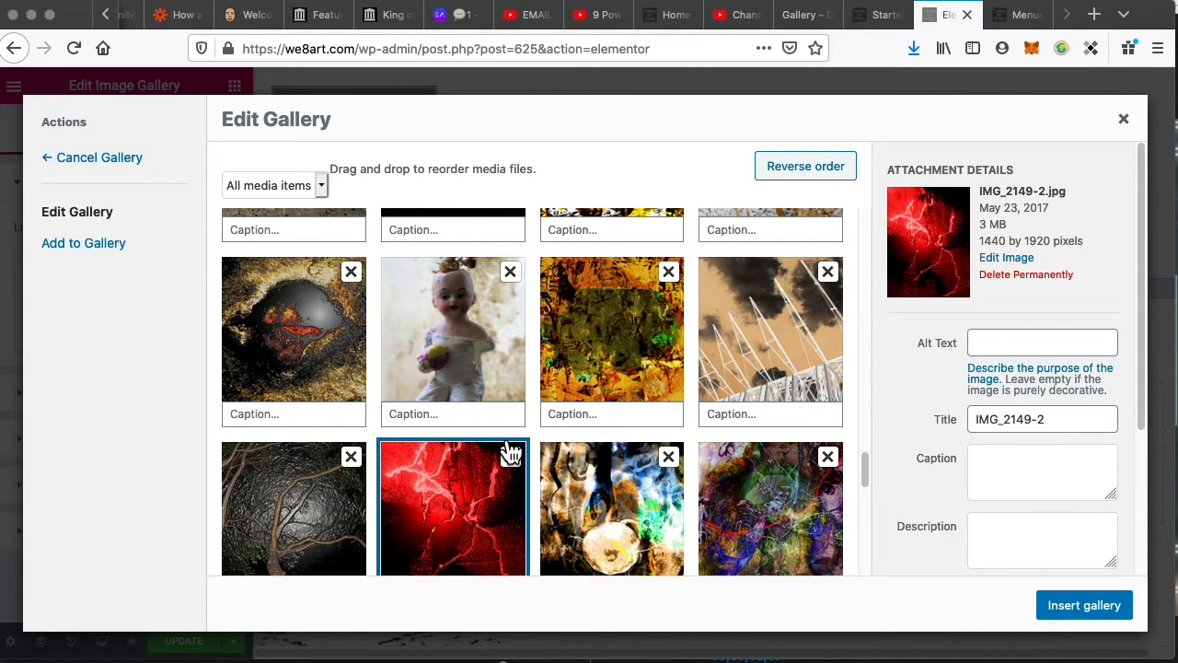
pyautogui.click(511, 456)
pyautogui.click(649, 508)
pyautogui.click(730, 507)
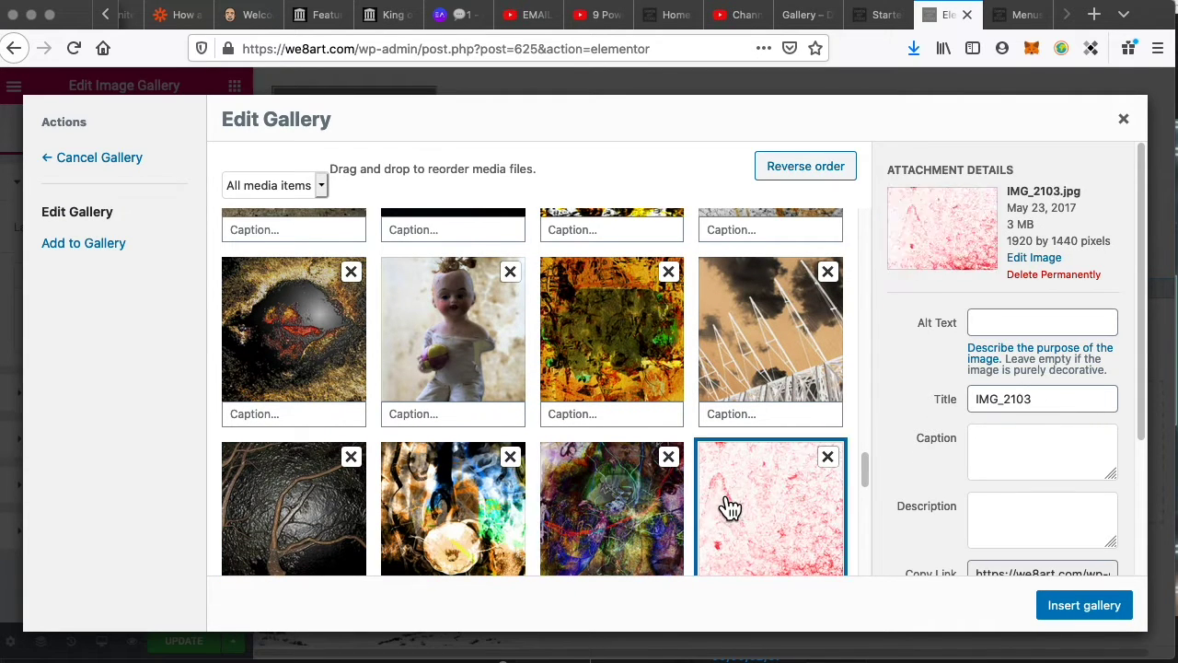
# - Remove the doll image IMG_2865 from the gallery
pyautogui.click(720, 323)
pyautogui.click(610, 335)
pyautogui.click(481, 338)
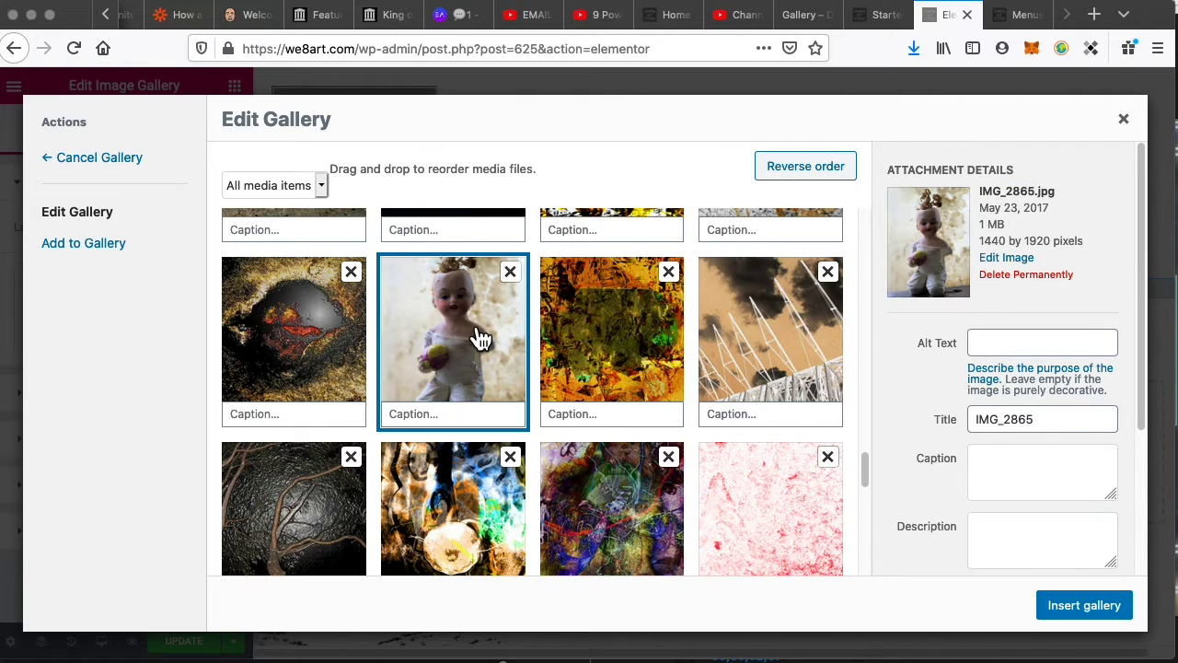
pyautogui.click(342, 348)
pyautogui.click(510, 272)
# - Remove the concrete image with the blue ladder drawing, IMG_6777, from the gallery
pyautogui.scroll(3, 592, 303)
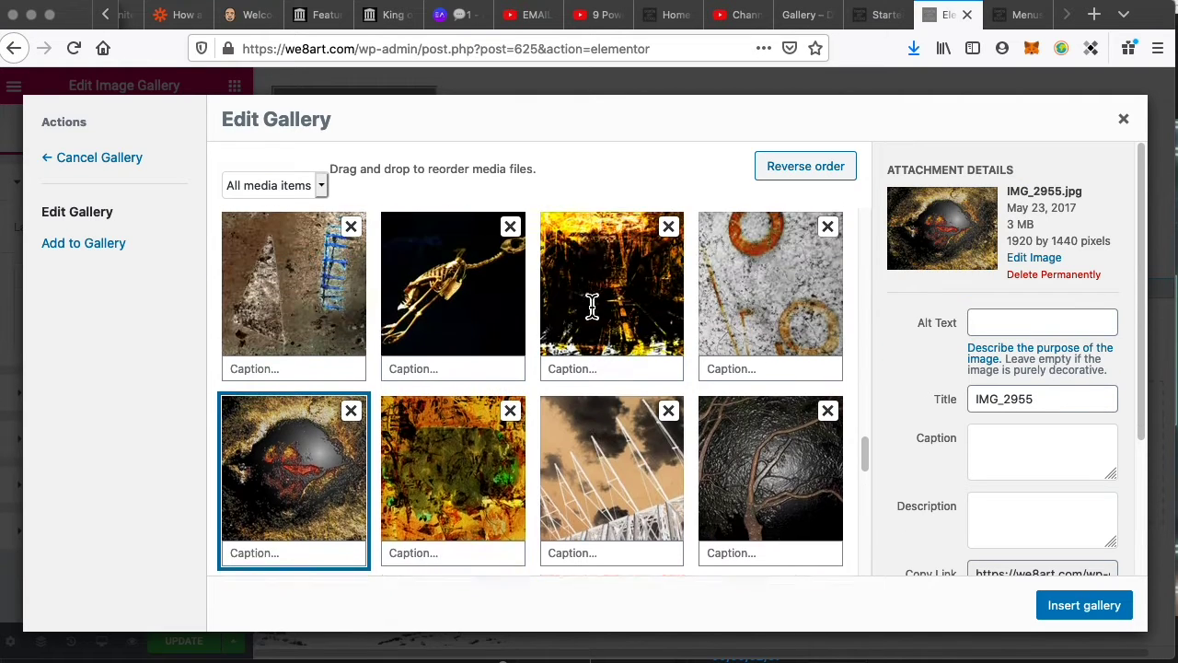
pyautogui.click(349, 419)
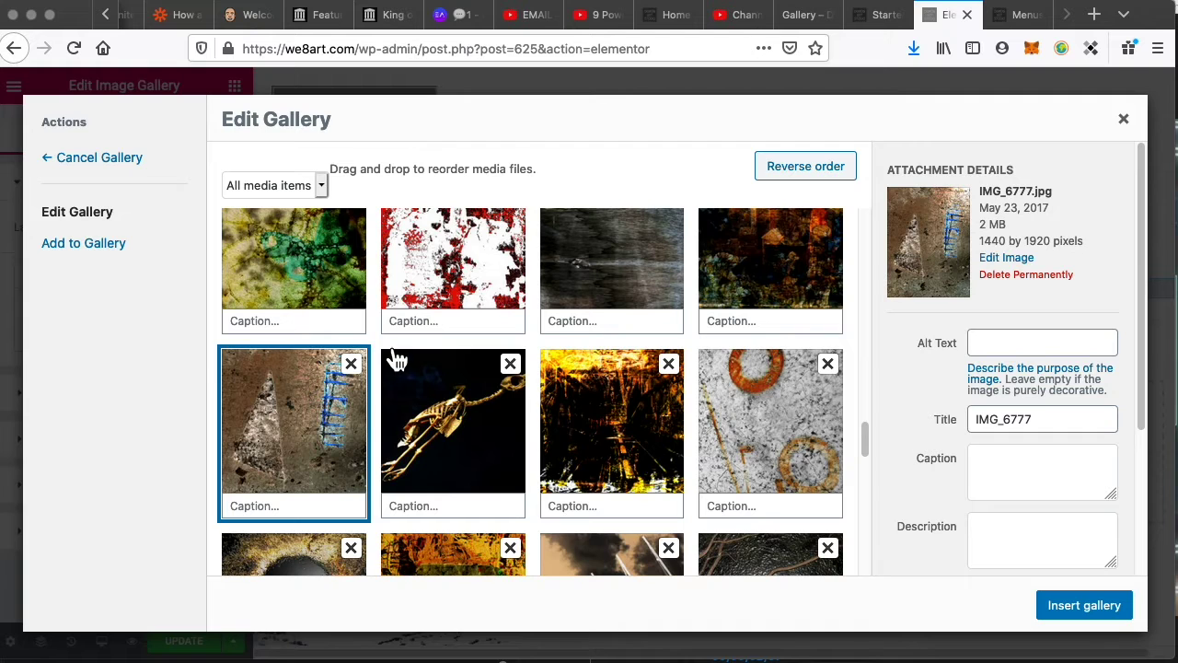
pyautogui.click(351, 364)
# - Remove the grey concrete image with rusty rings, IMG_4450, from the gallery and check the images around it
pyautogui.click(331, 411)
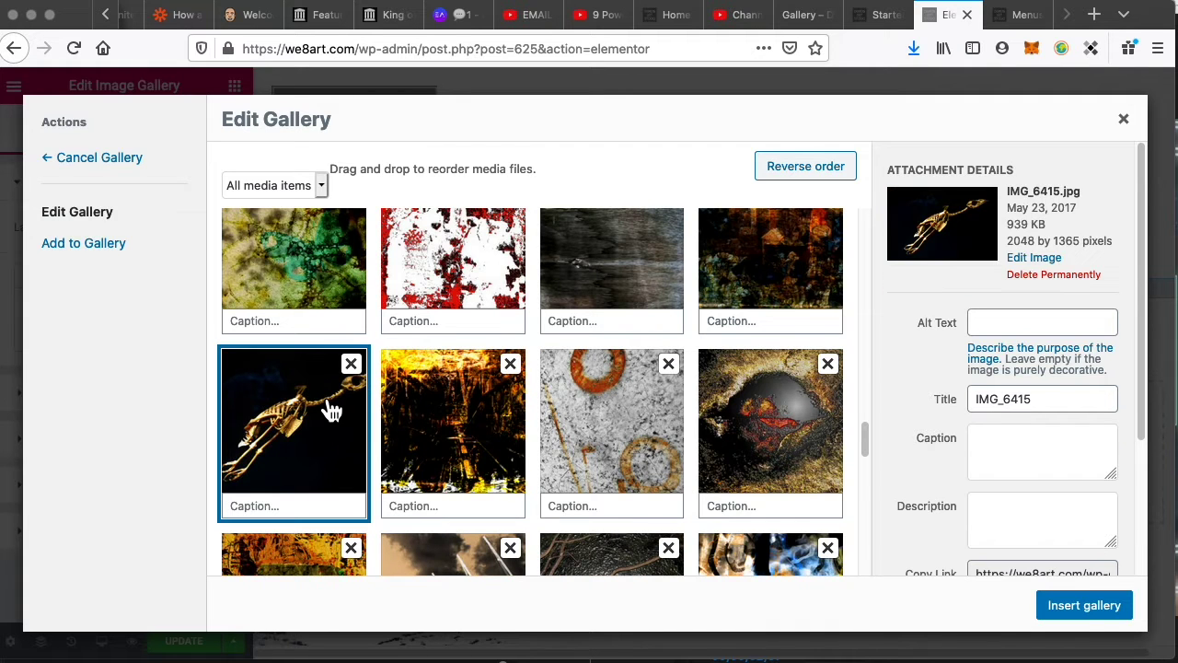
pyautogui.click(414, 422)
pyautogui.click(645, 431)
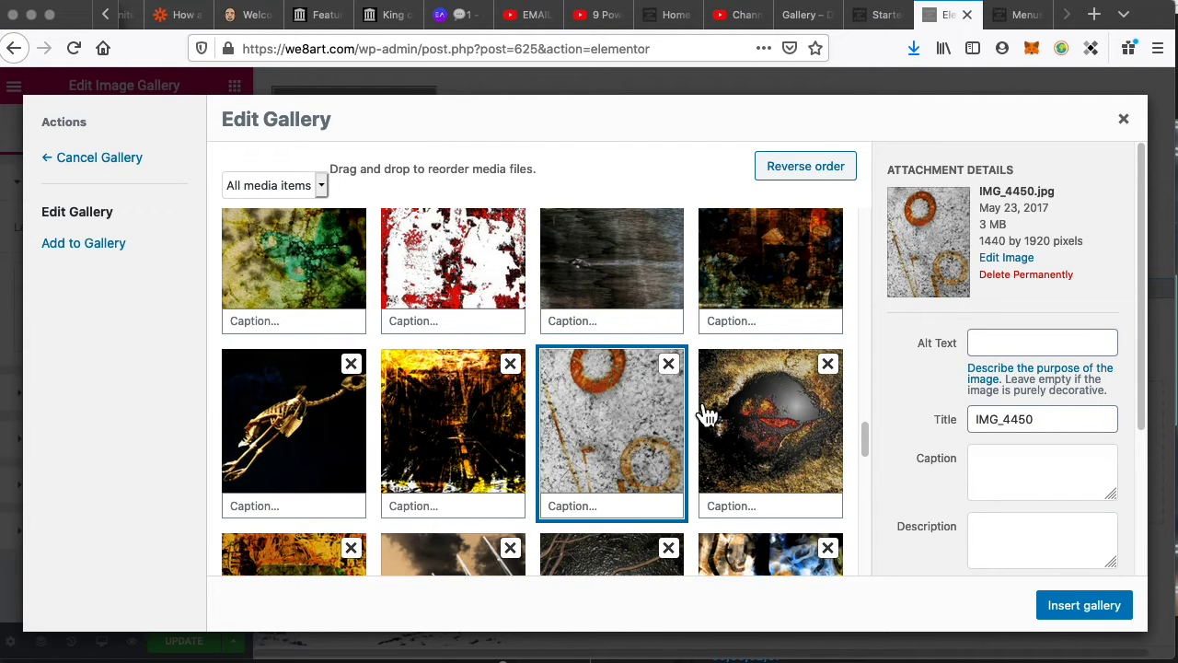
pyautogui.click(669, 365)
pyautogui.click(649, 396)
pyautogui.click(746, 426)
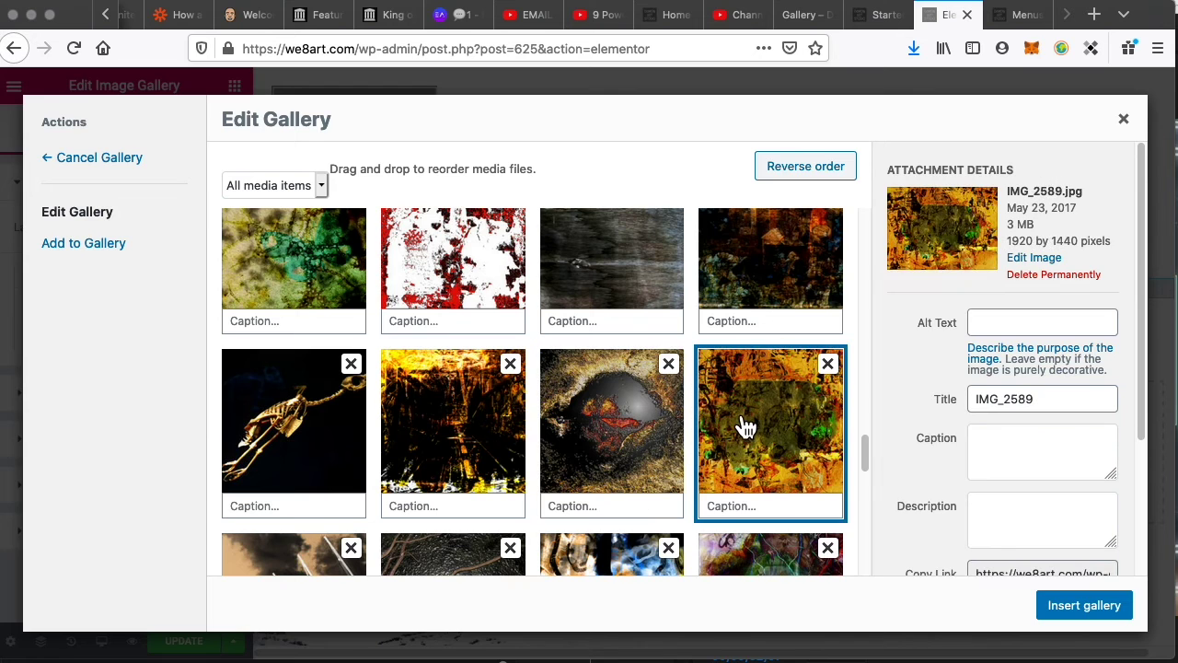
# - Check the row of images above the skeleton and remove the red-and-white IMG_8174 from the gallery
pyautogui.click(771, 294)
pyautogui.click(610, 273)
pyautogui.click(496, 275)
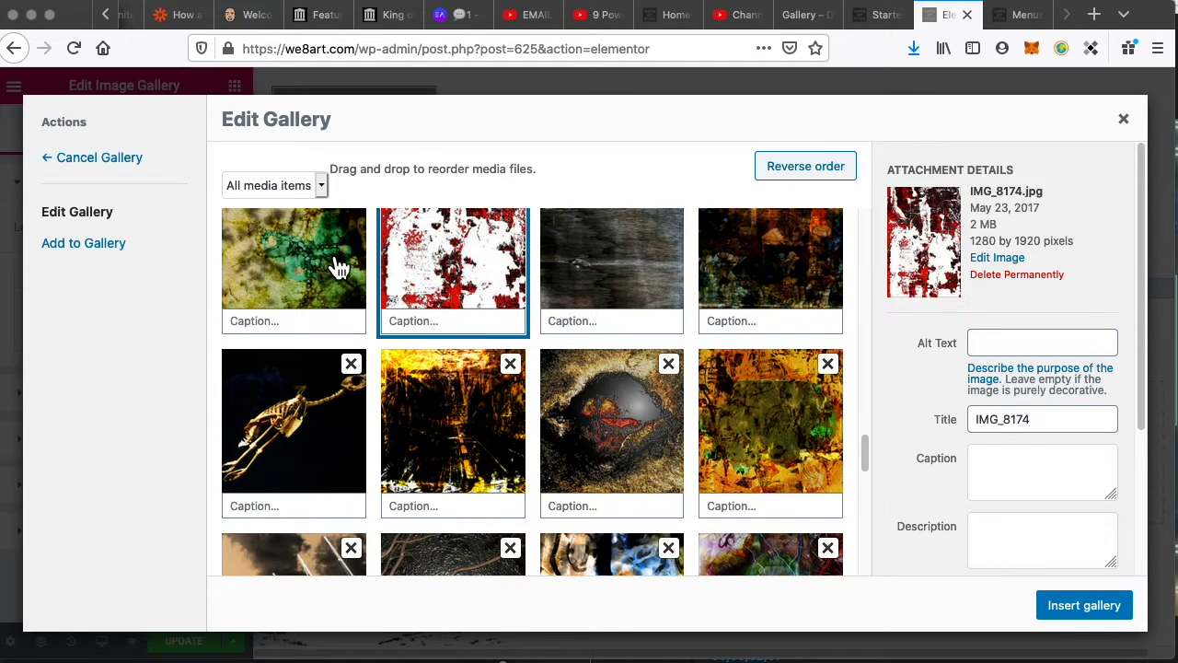
pyautogui.click(338, 267)
pyautogui.click(487, 255)
pyautogui.scroll(5, 543, 267)
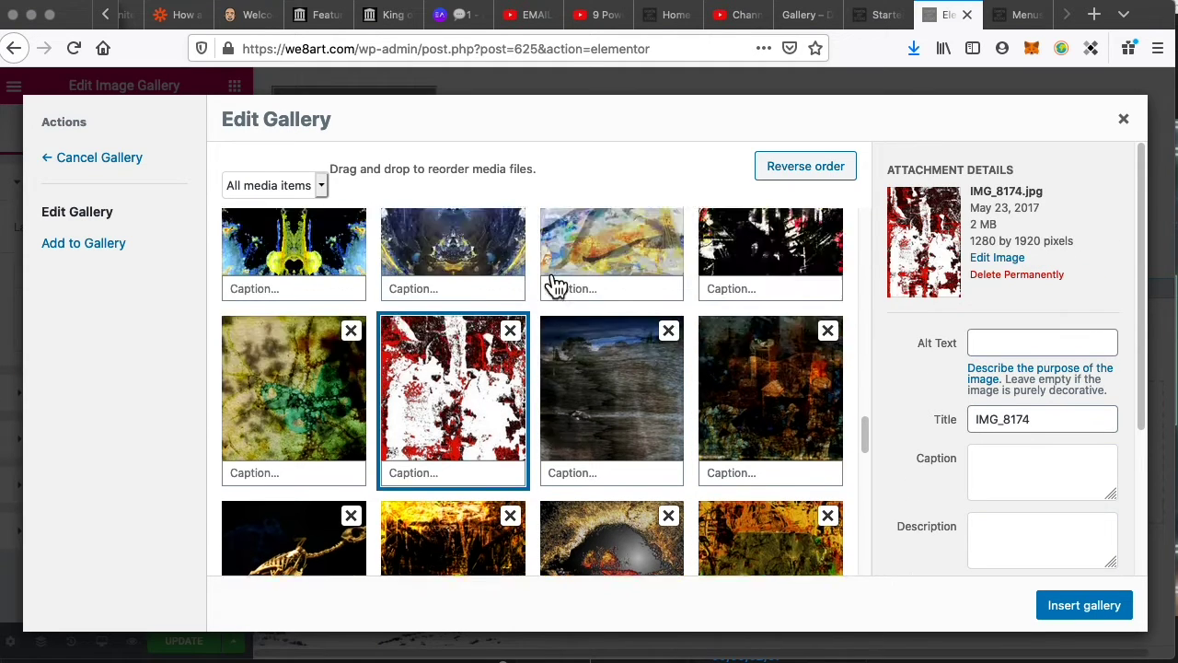
pyautogui.scroll(-2, 521, 408)
pyautogui.click(510, 455)
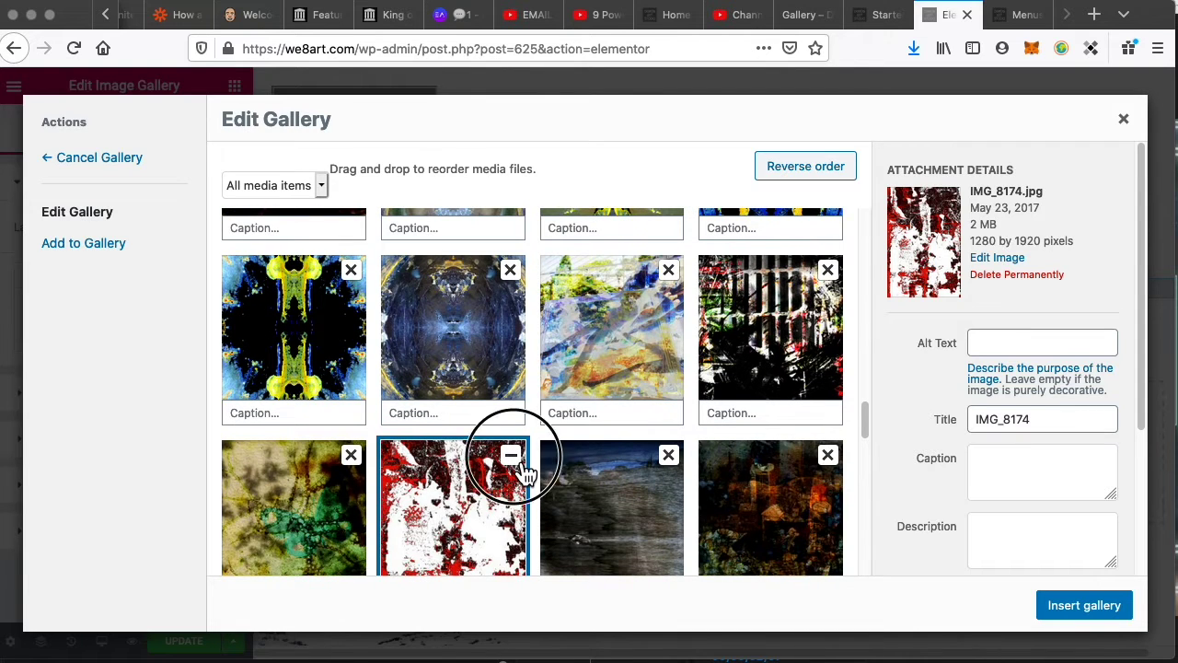
# - Check IMG_29933, insert the edited gallery into the page and look over the image grid
pyautogui.click(796, 354)
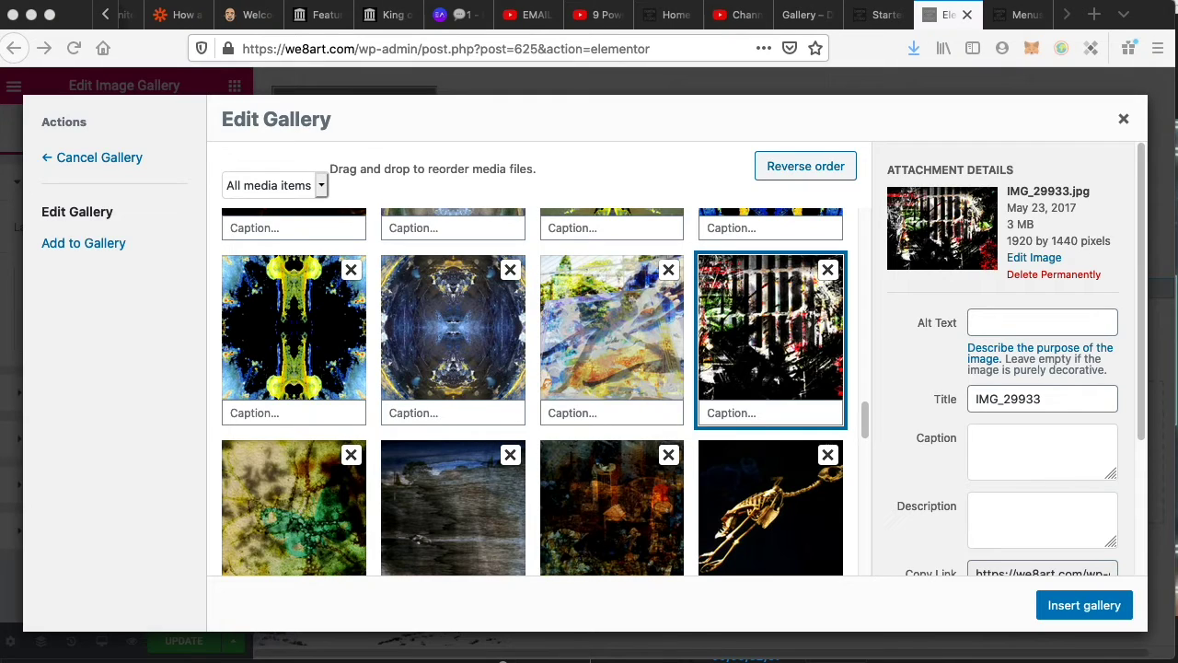
pyautogui.click(1084, 605)
pyautogui.scroll(-5, 771, 399)
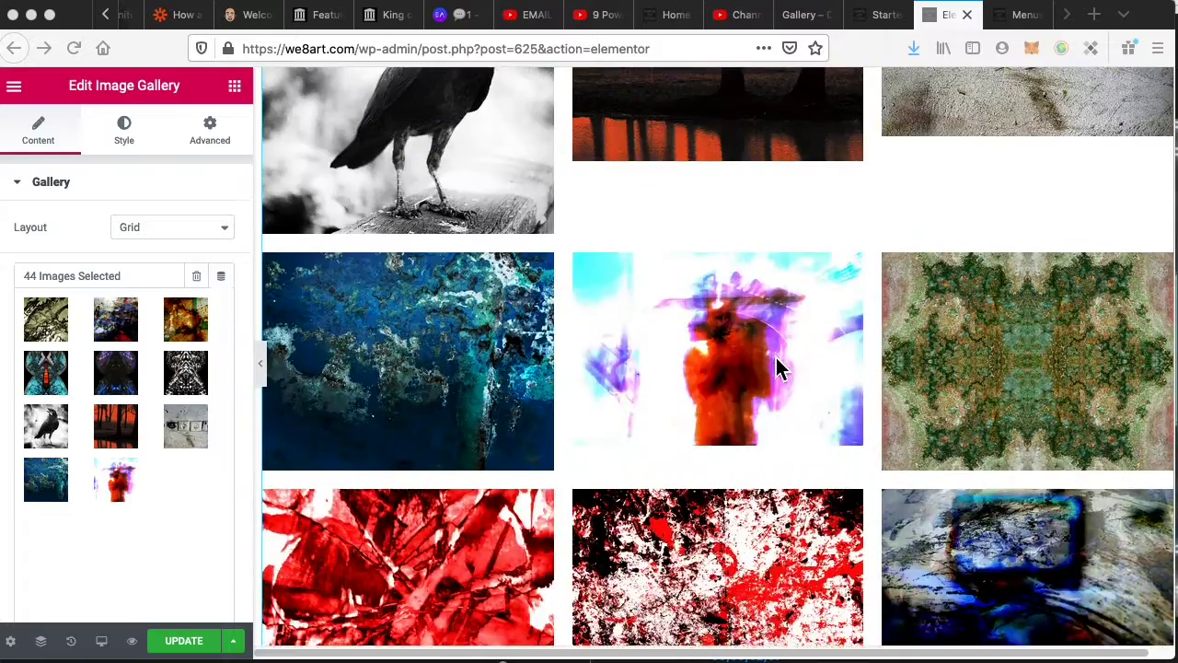
pyautogui.scroll(-5, 787, 359)
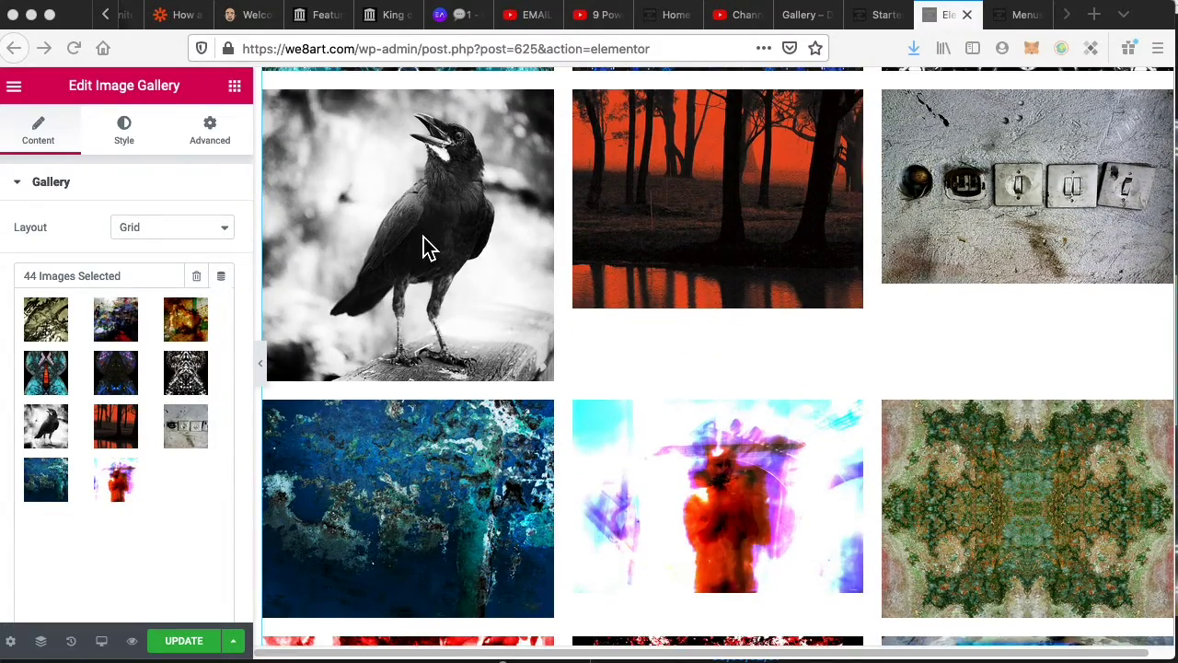
# - Update the Gallery page, review the image grid and open Elementor's main menu
pyautogui.scroll(-15, 705, 395)
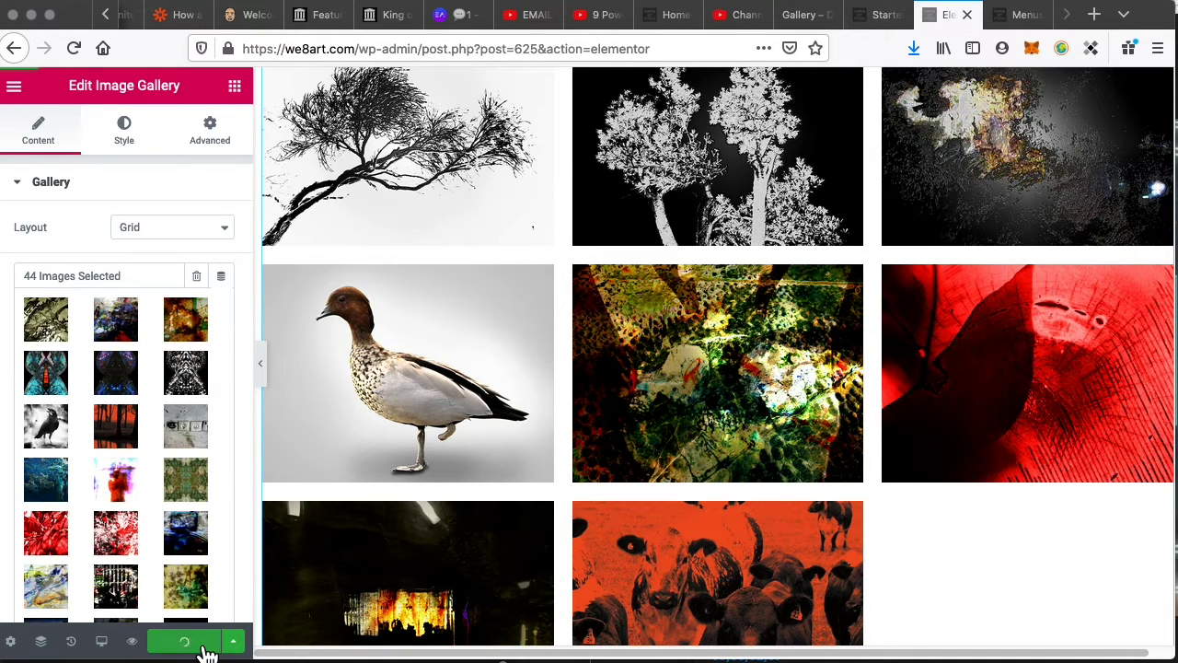
pyautogui.scroll(-10, 608, 327)
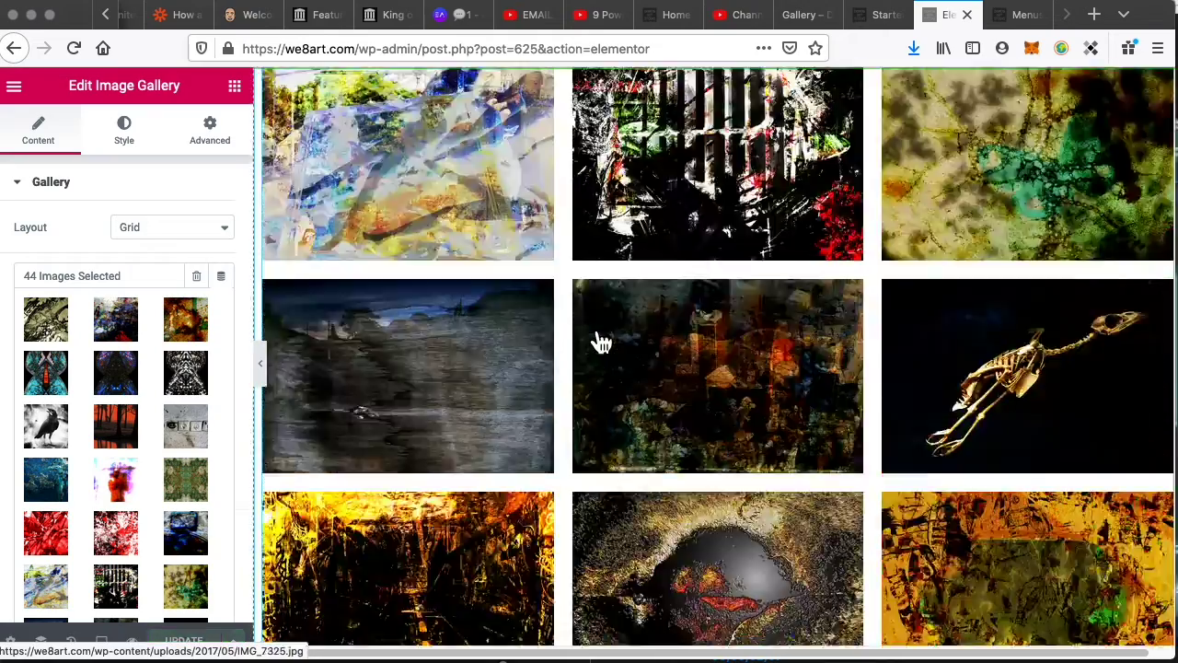
pyautogui.scroll(10, 600, 342)
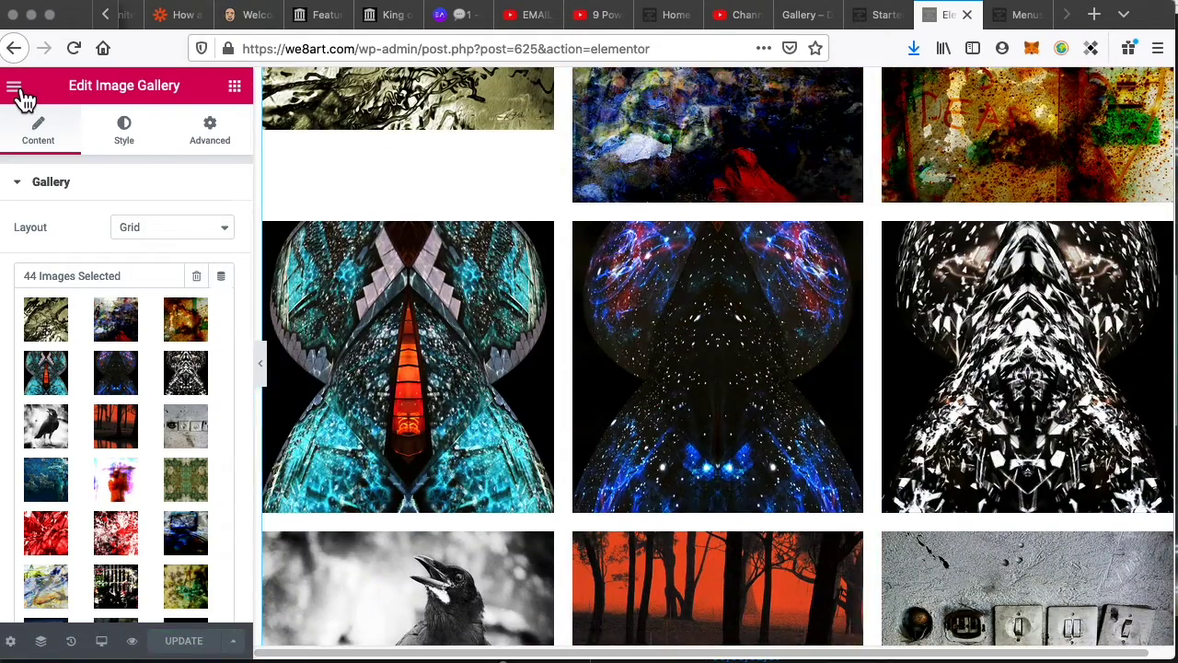
pyautogui.click(19, 92)
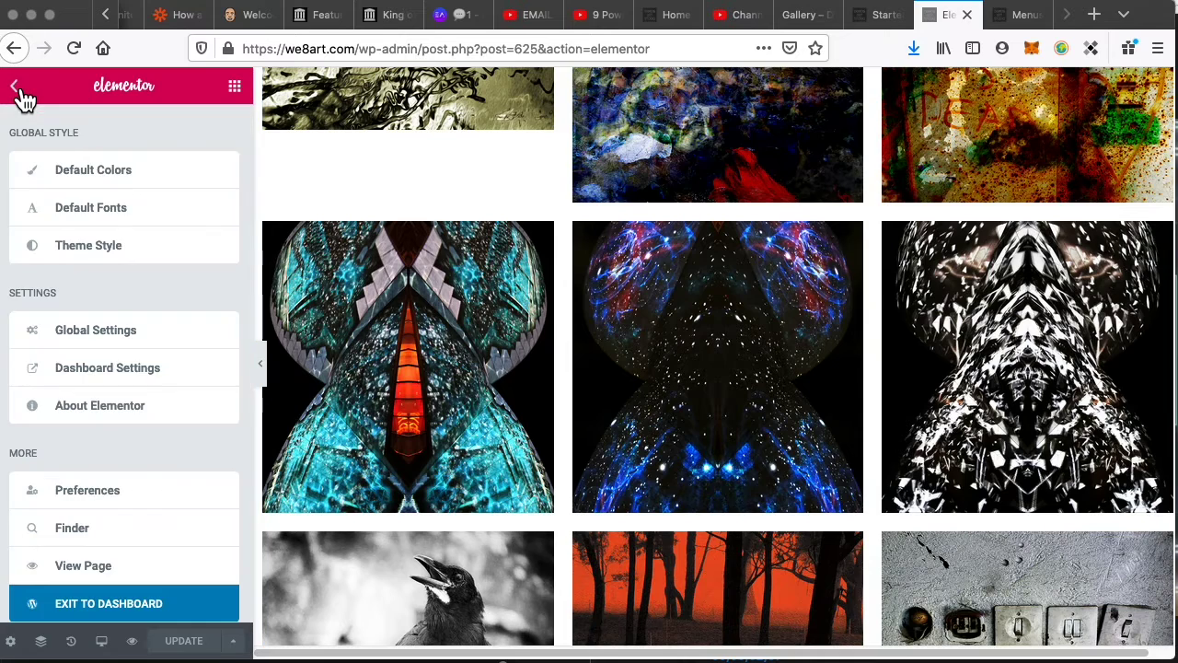
# - View the live Gallery page and look over its image grid down to the palm tree row
pyautogui.click(124, 569)
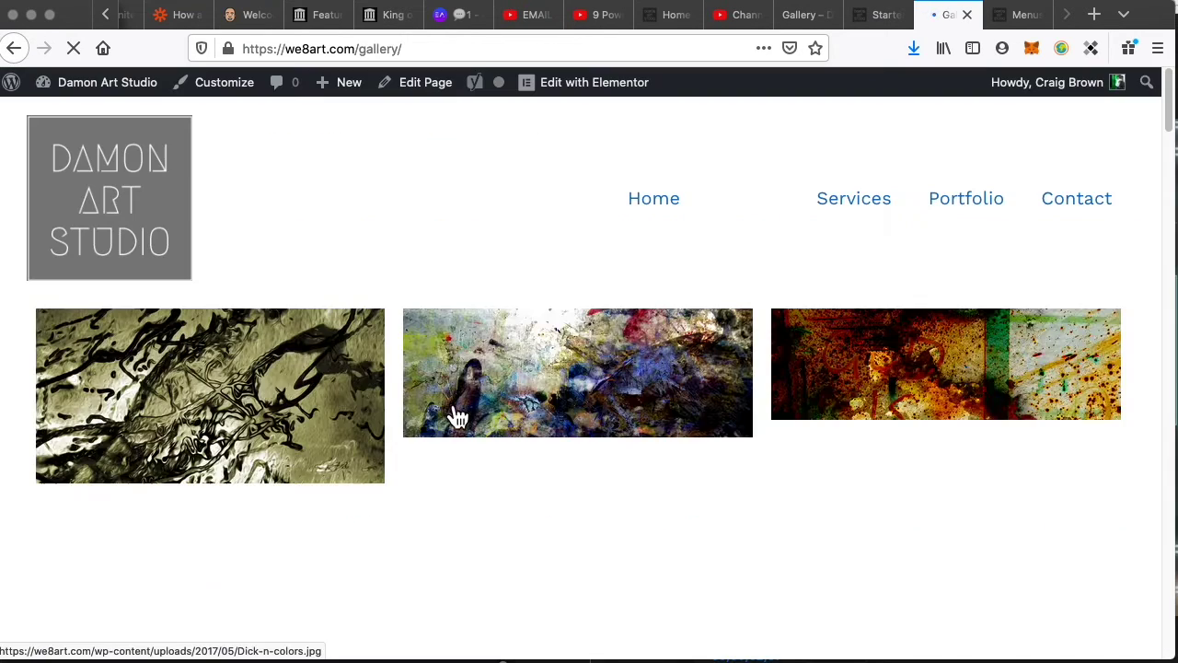
pyautogui.scroll(-8, 516, 409)
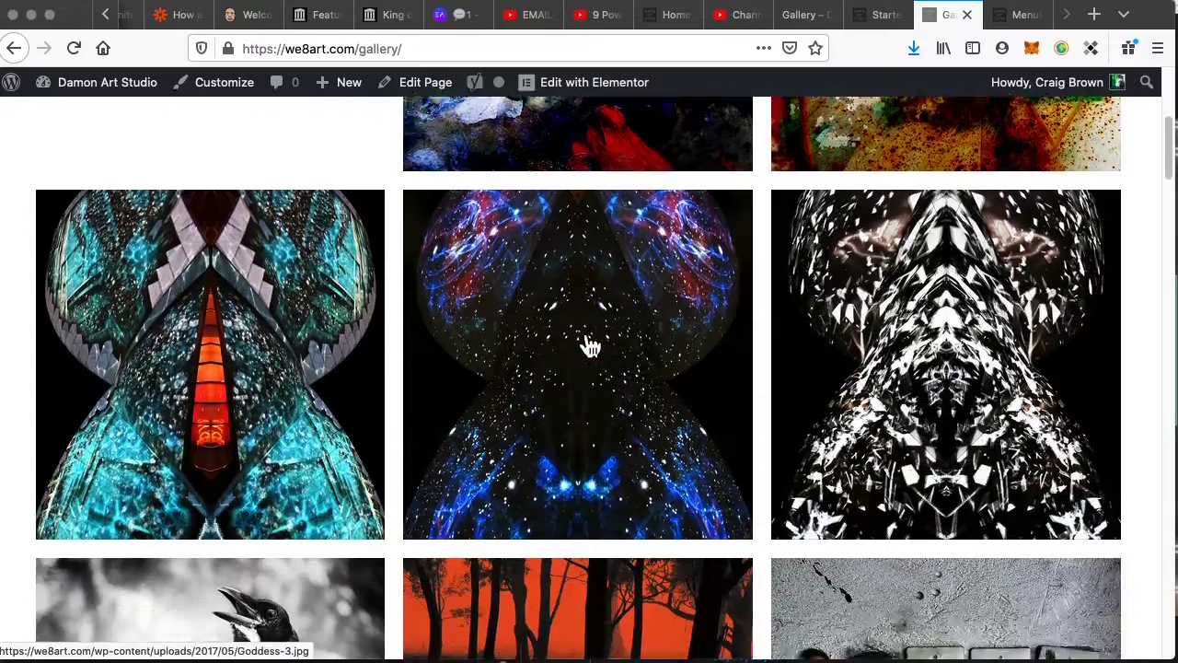
pyautogui.scroll(-15, 593, 387)
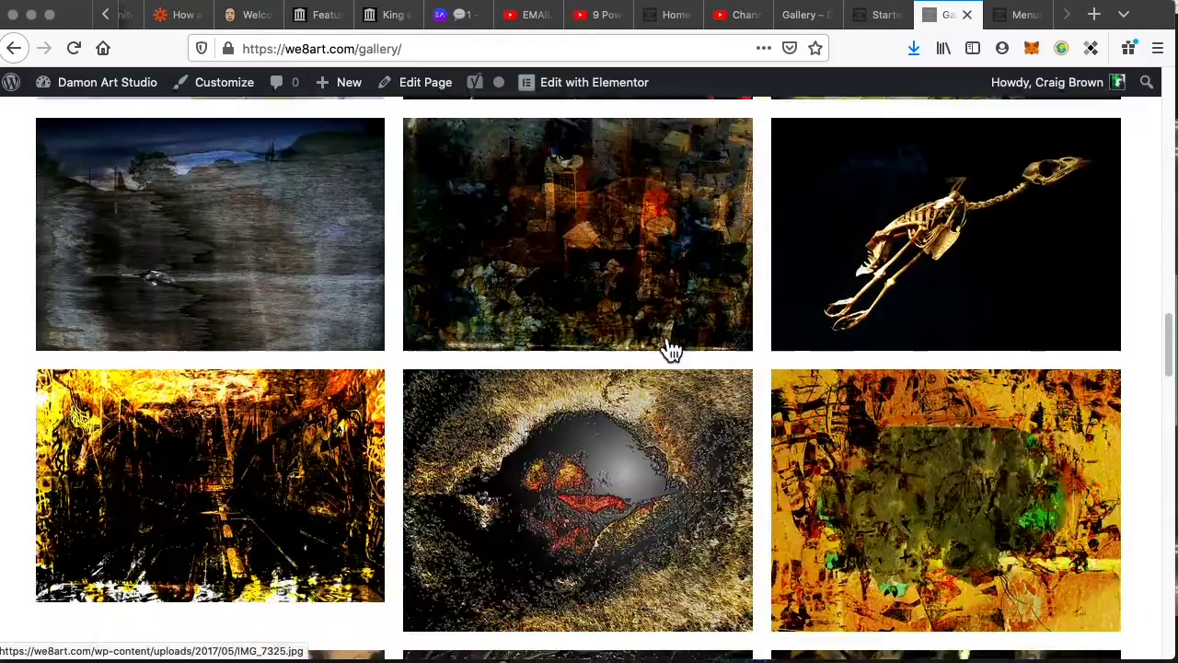
pyautogui.scroll(-10, 699, 341)
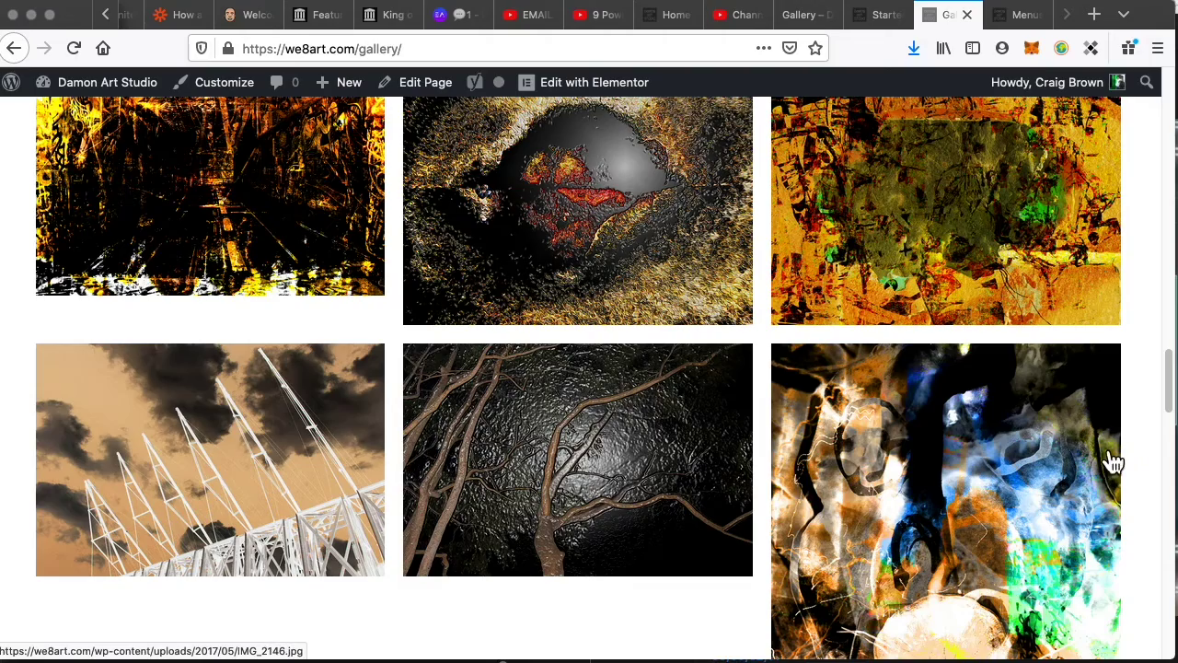
pyautogui.scroll(-5, 1058, 423)
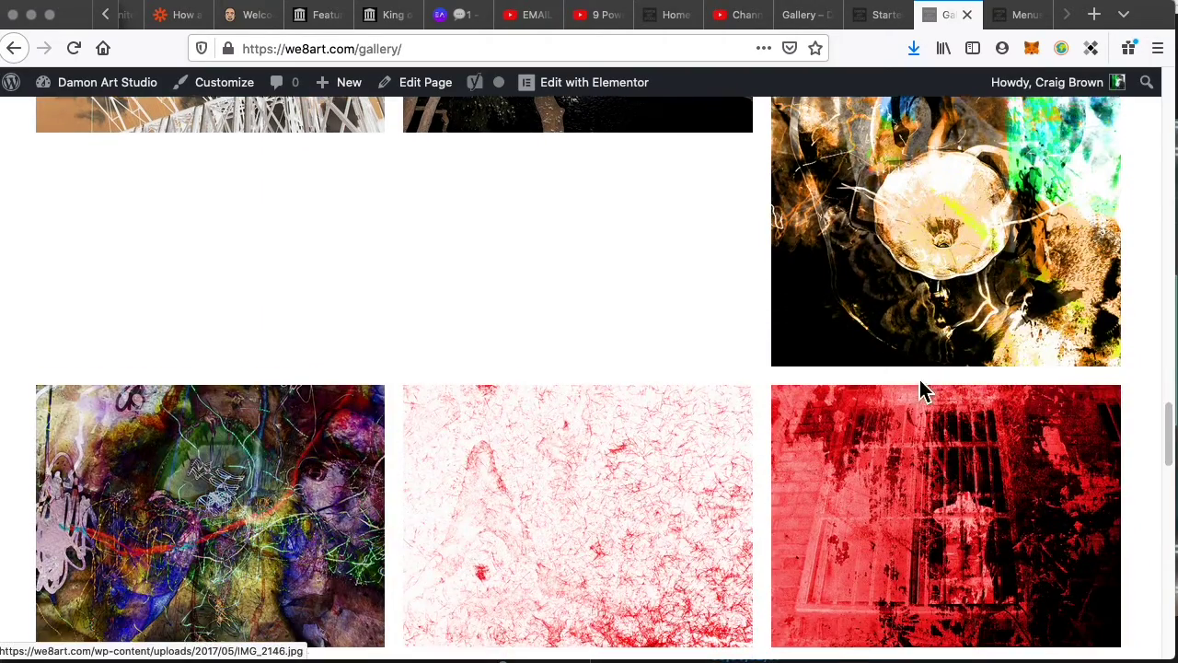
pyautogui.scroll(-10, 923, 391)
pyautogui.scroll(20, 927, 392)
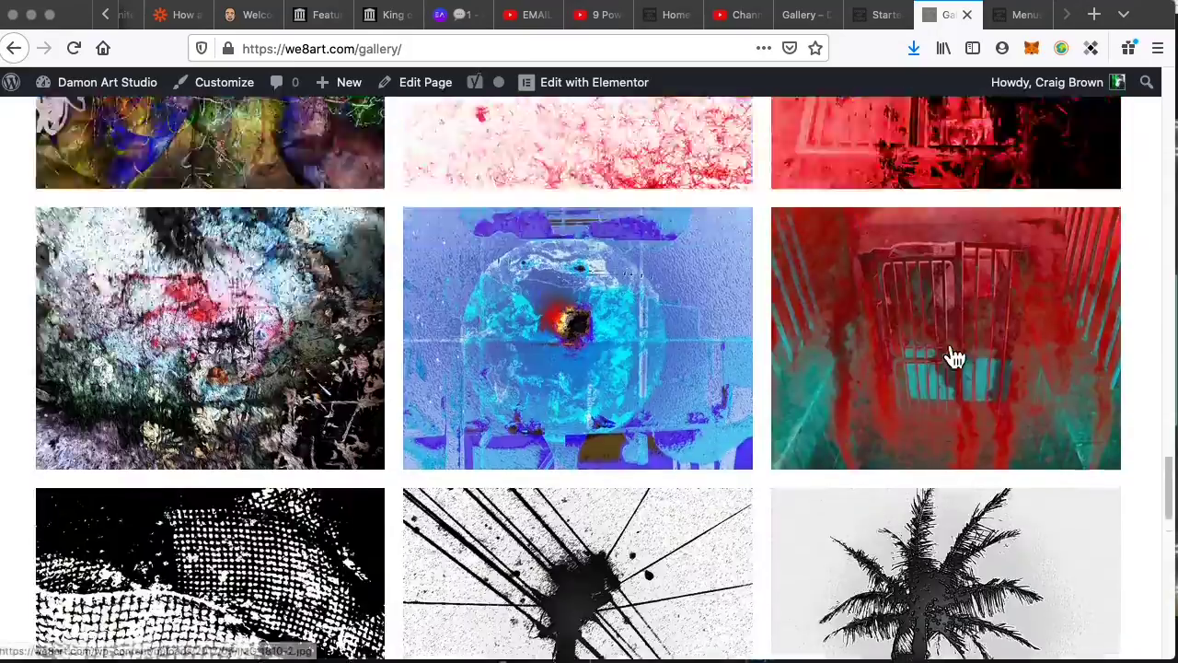
pyautogui.scroll(2, 939, 391)
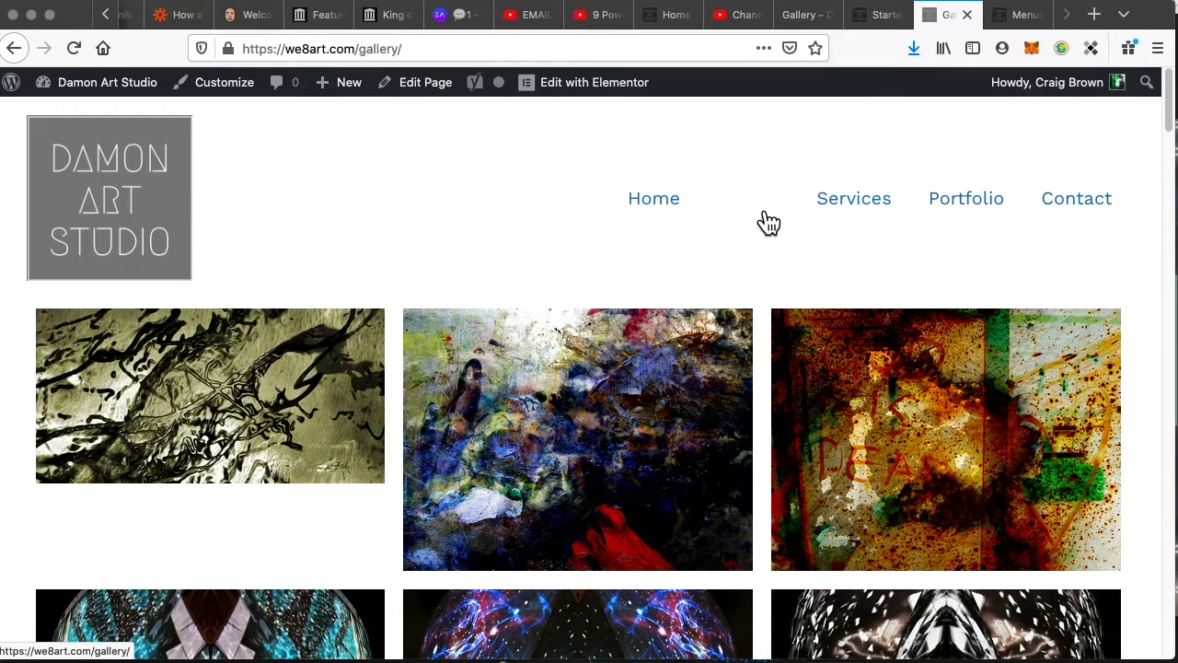
# - Compare the Gallery page's header and menu with the site's other pages, visiting the WordPress dashboard in between
pyautogui.click(154, 177)
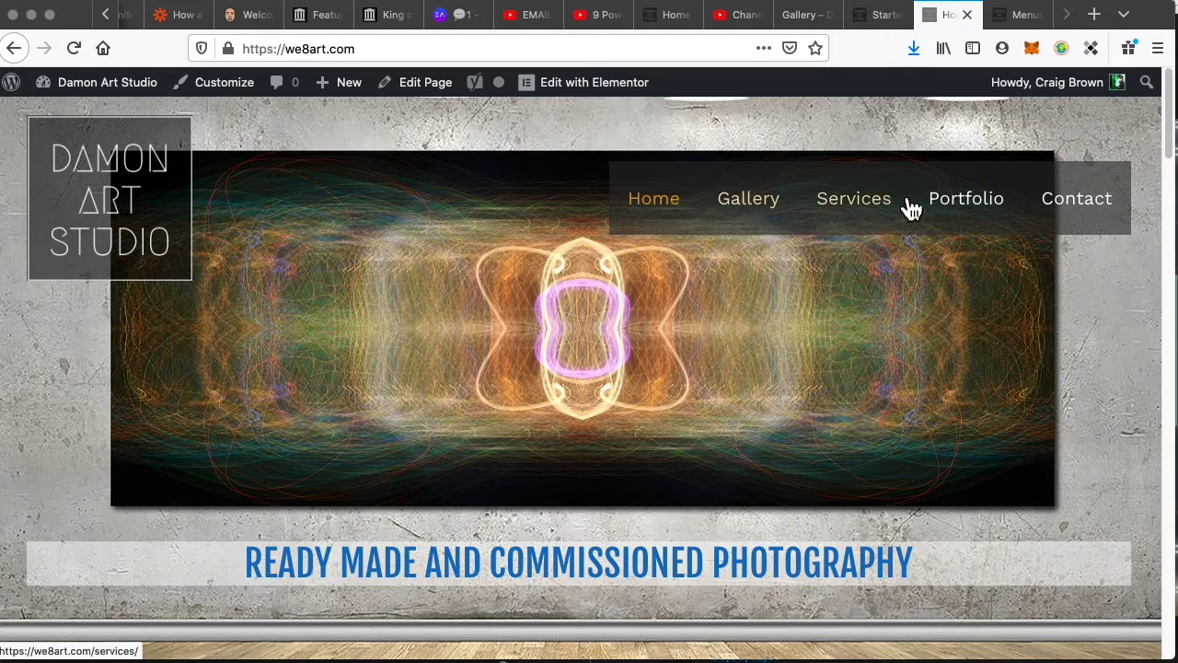
pyautogui.click(749, 205)
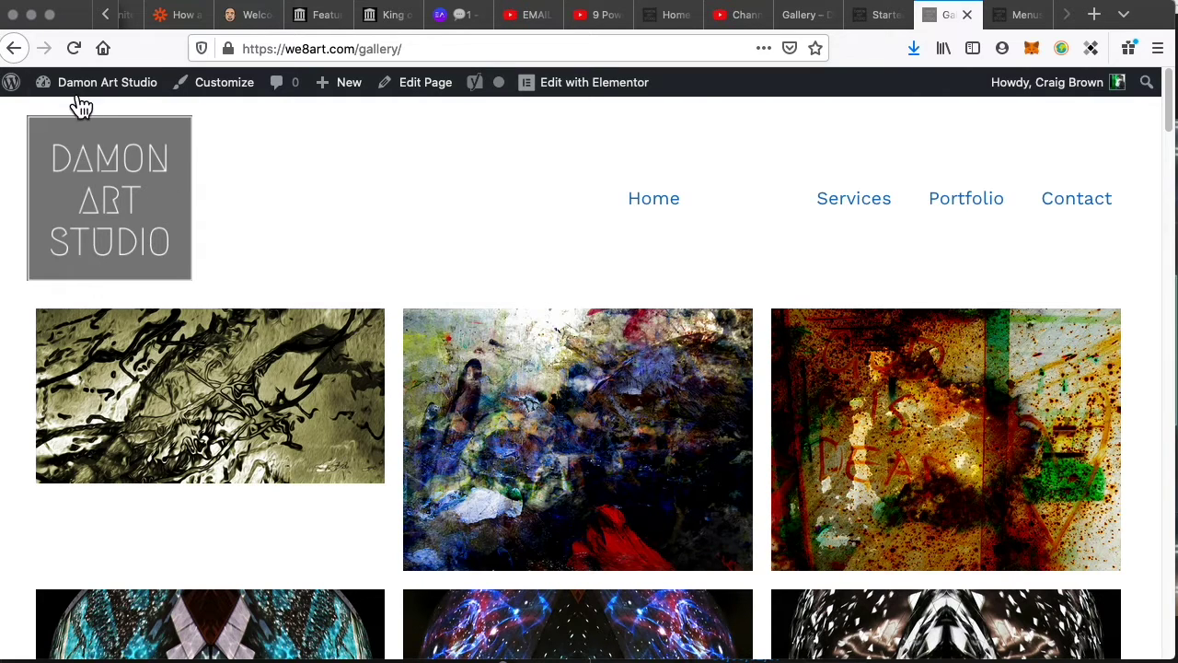
pyautogui.moveTo(79, 90)
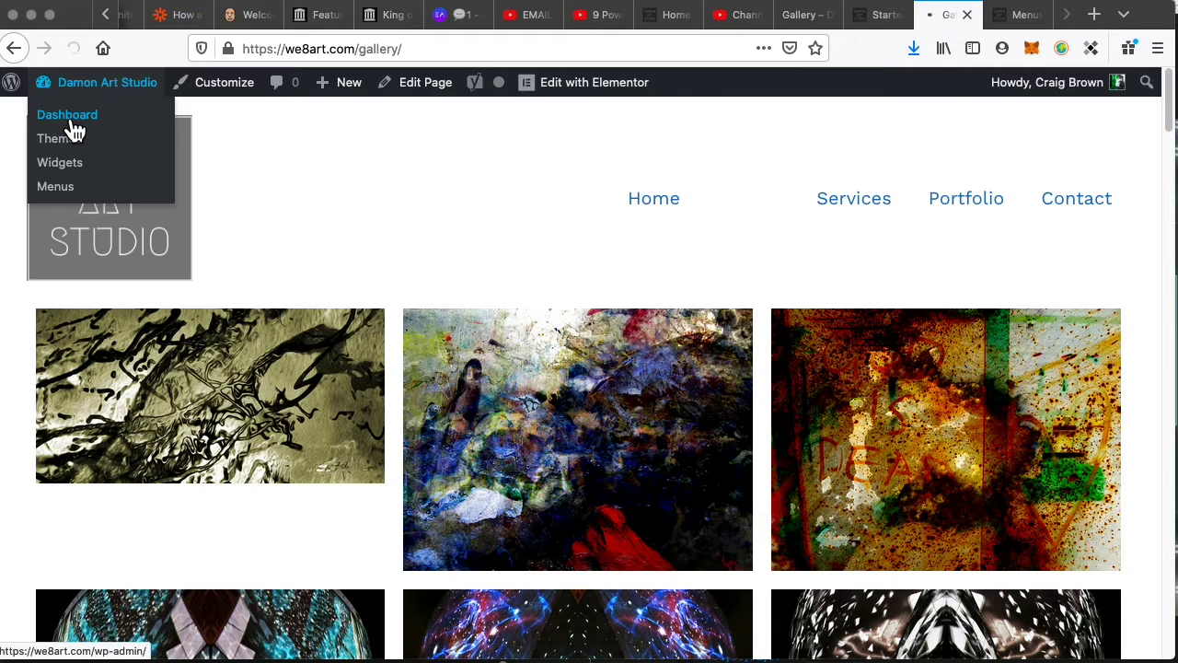
pyautogui.click(71, 122)
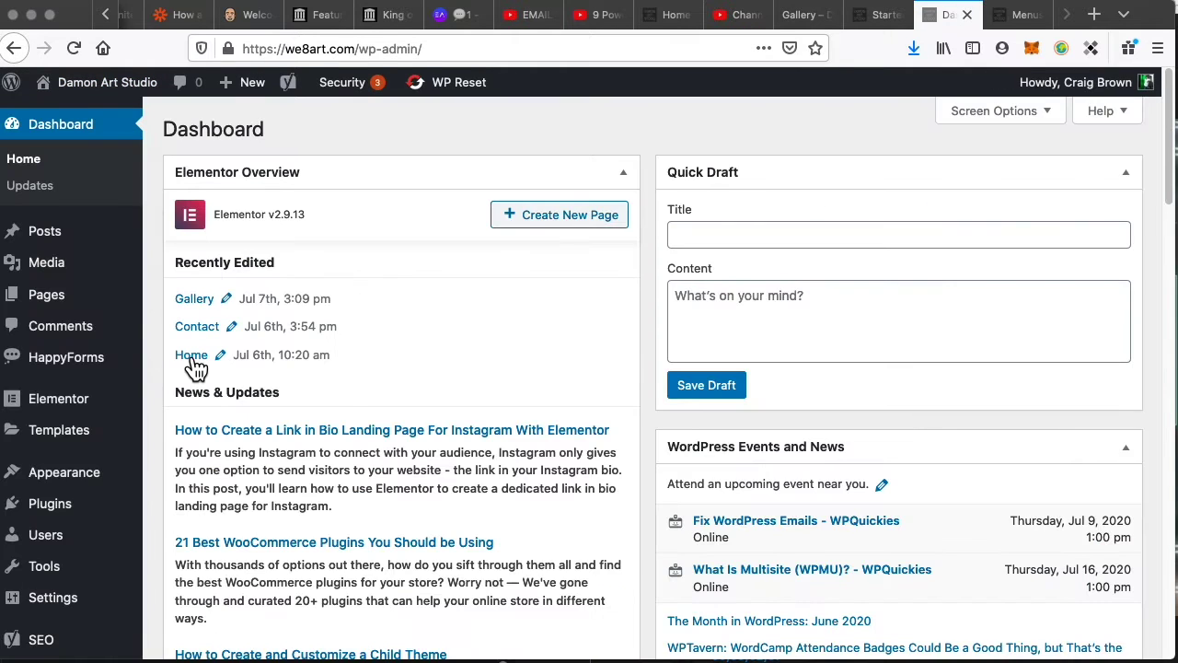
pyautogui.scroll(-5, 105, 337)
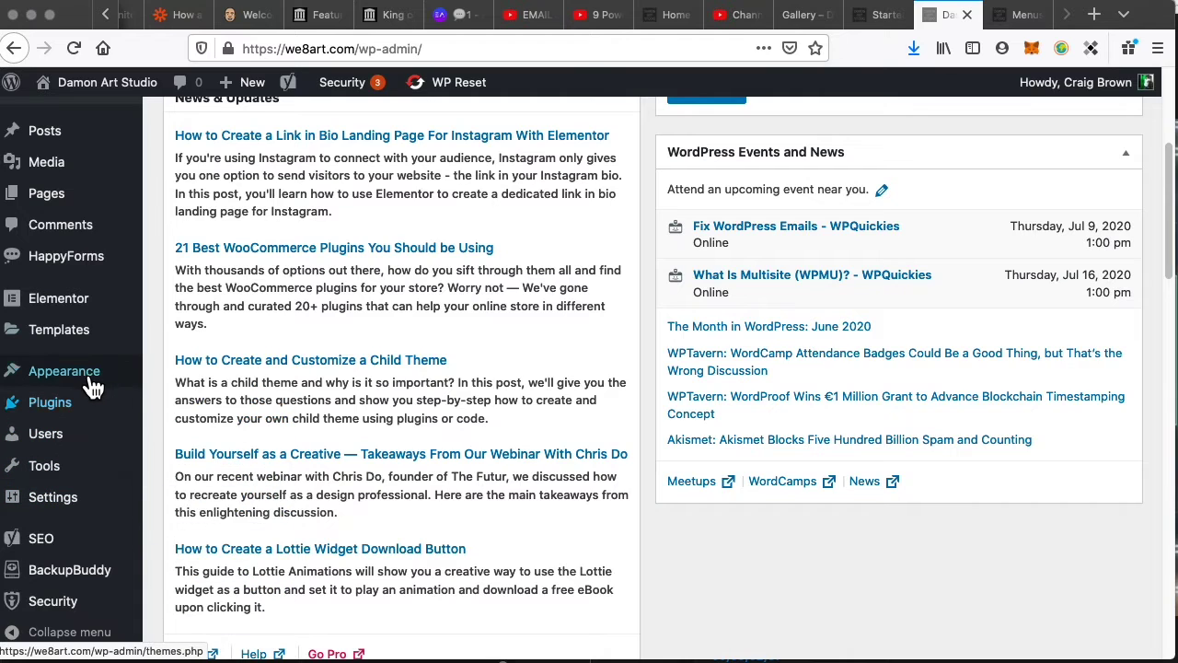
pyautogui.moveTo(93, 382)
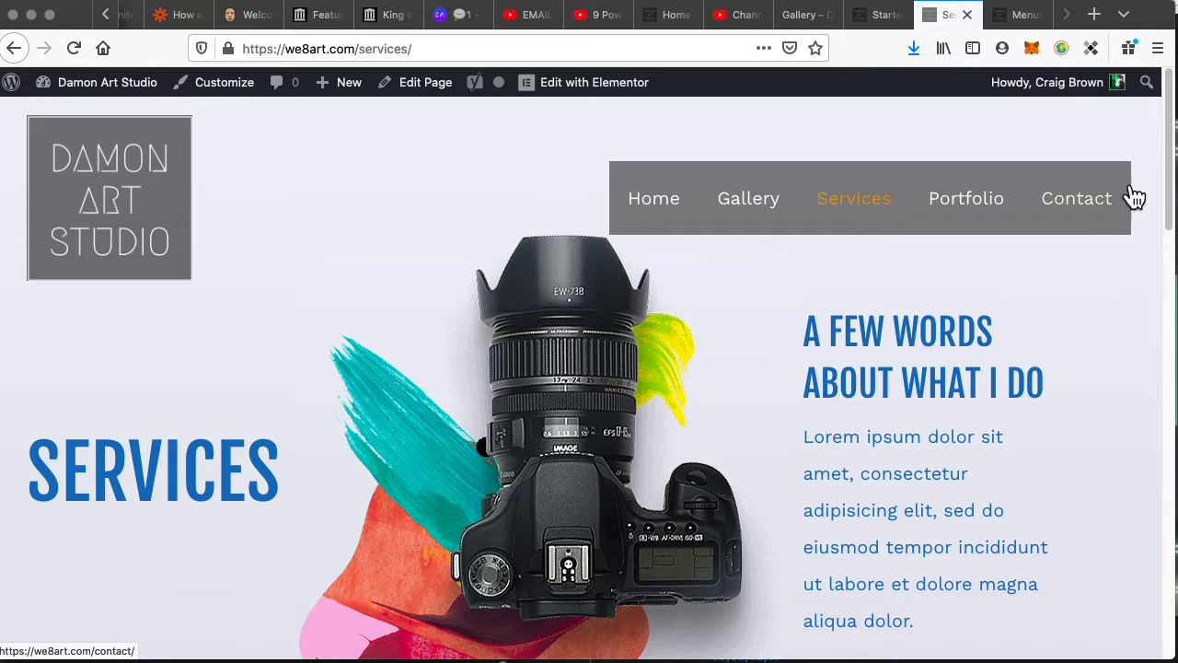
pyautogui.click(1101, 215)
pyautogui.click(772, 214)
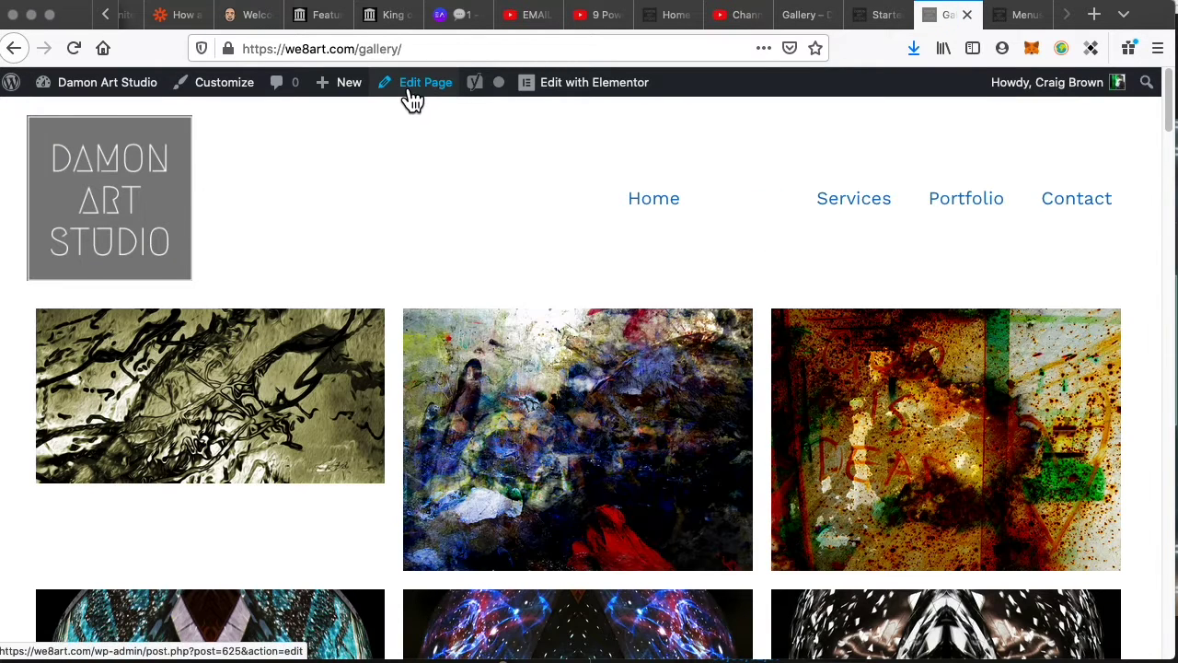
# - Edit the Gallery page, set Transparent Header to Enabled in its Astra settings and update the page
pyautogui.click(420, 90)
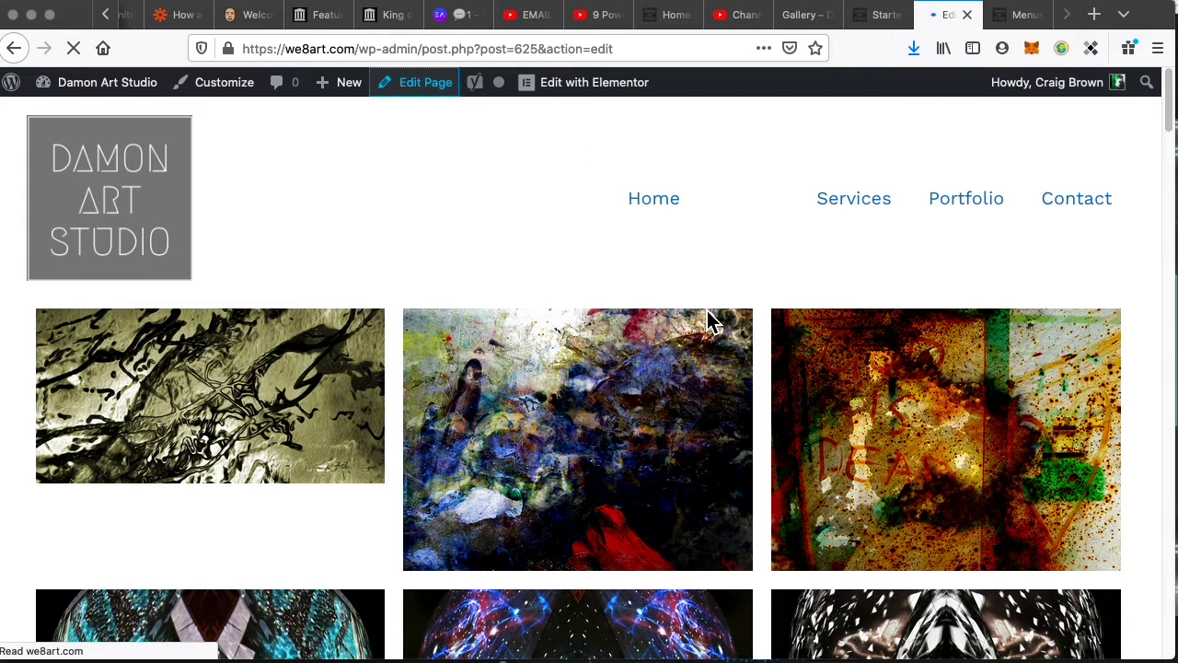
pyautogui.scroll(-10, 1018, 400)
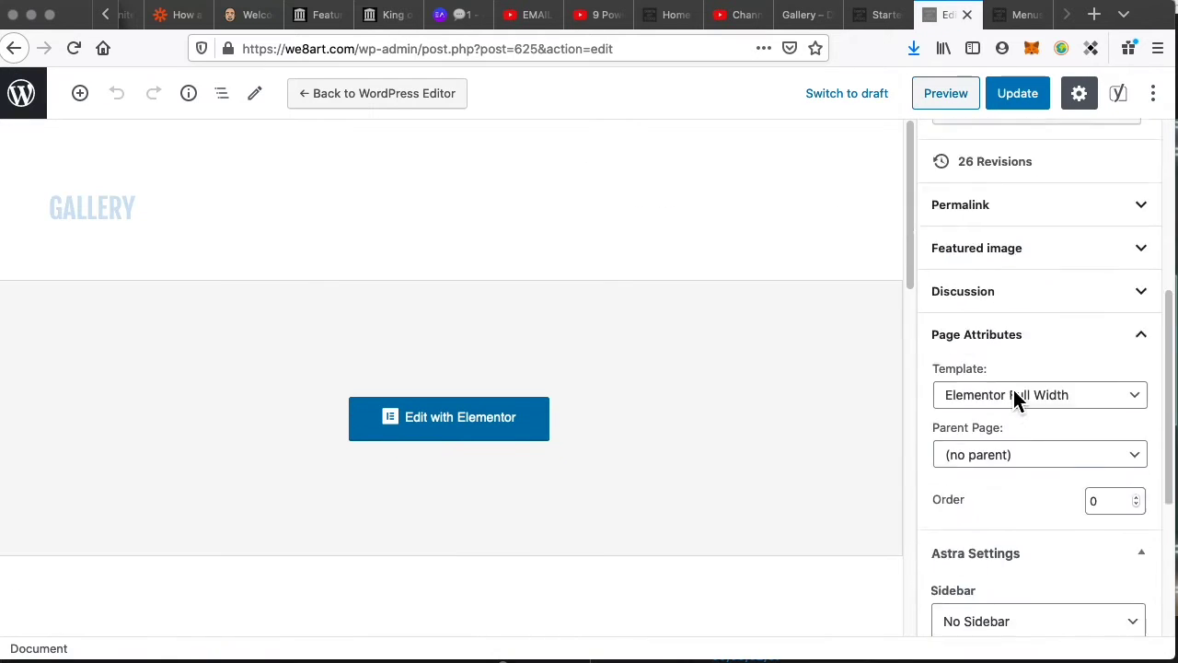
pyautogui.scroll(-2, 1055, 382)
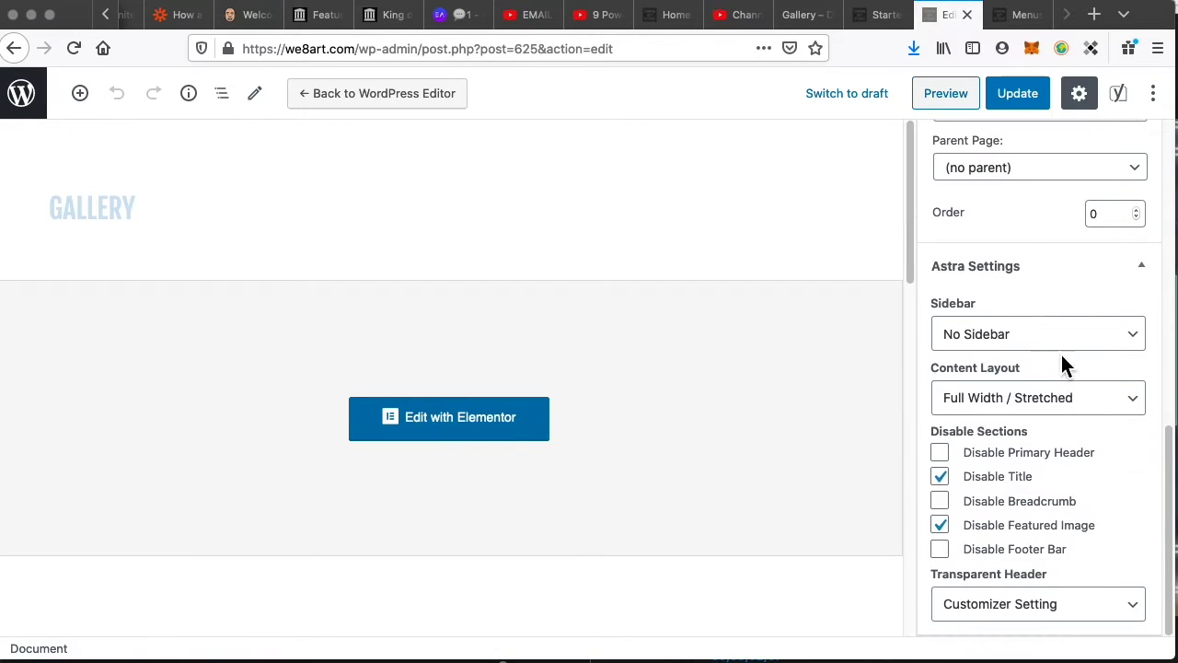
pyautogui.click(1004, 603)
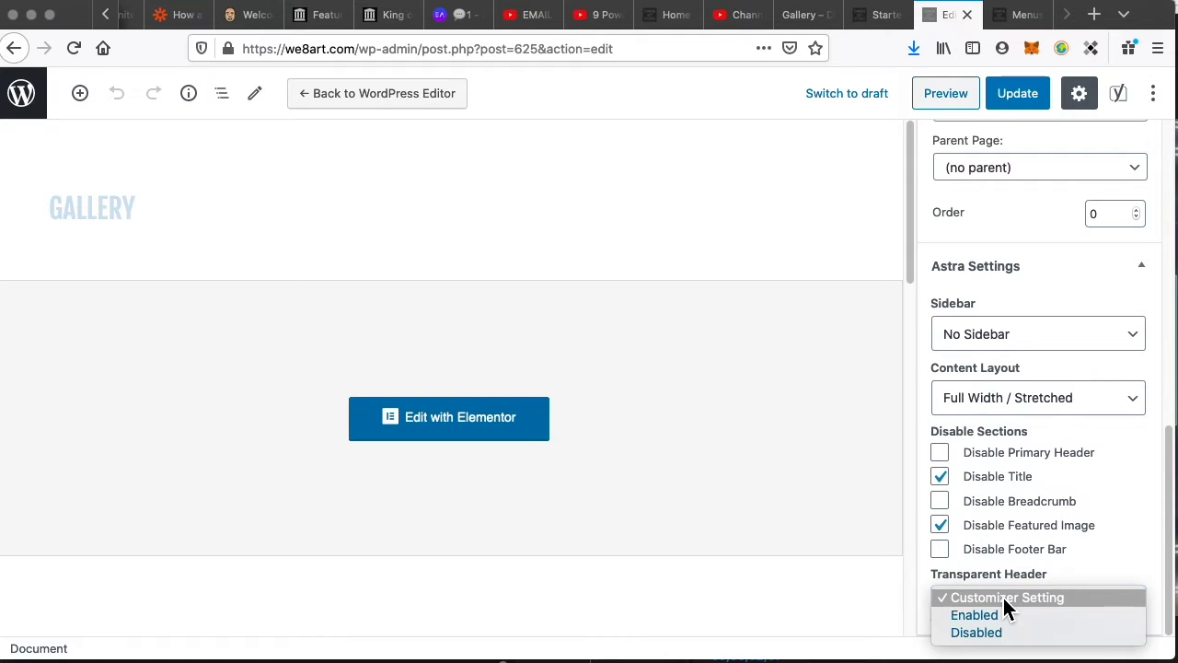
pyautogui.click(1017, 624)
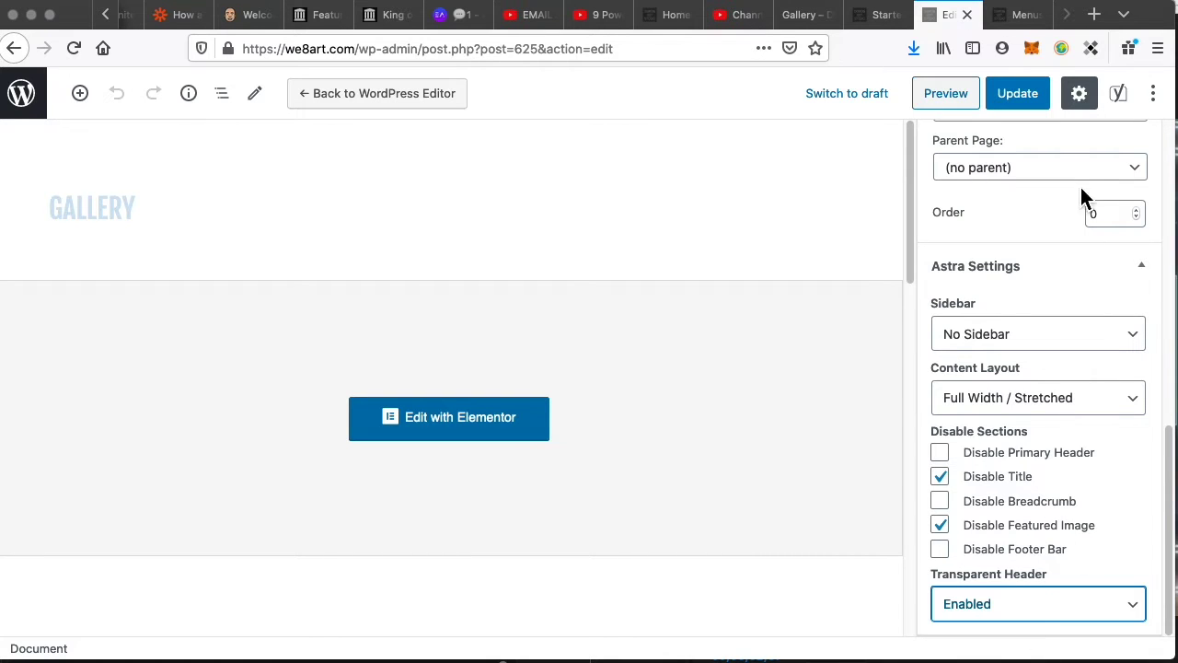
pyautogui.click(1013, 94)
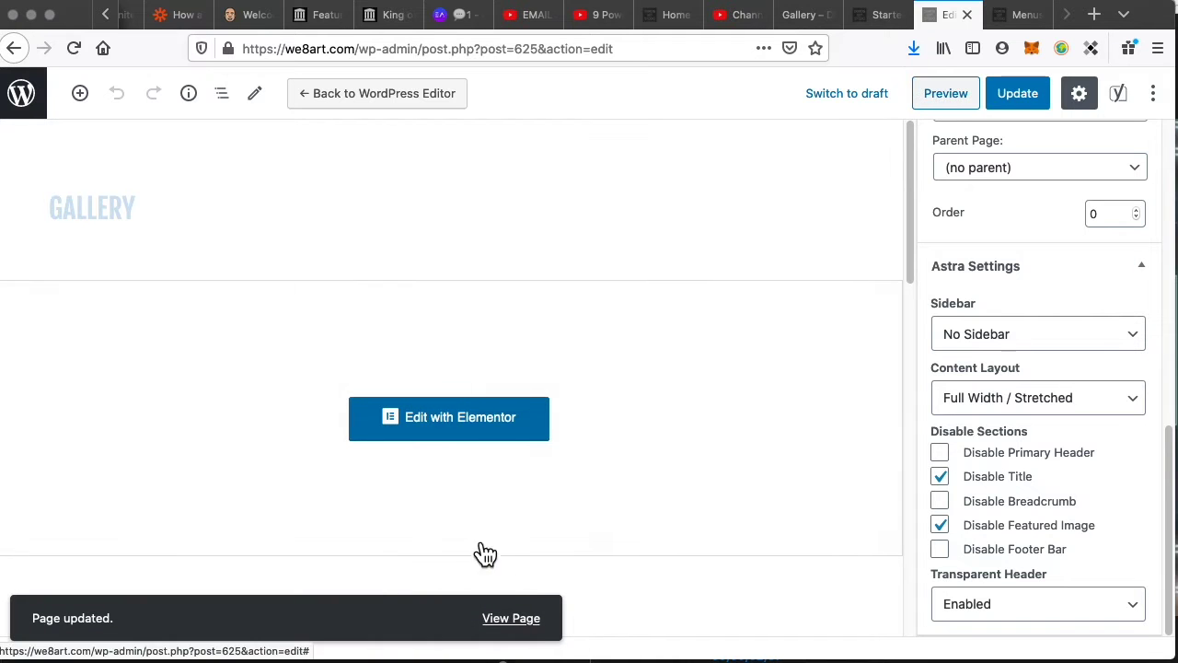
# - View the updated Gallery page, browse forward in the lightbox from the blue starry image, close it and look over the grid
pyautogui.click(532, 622)
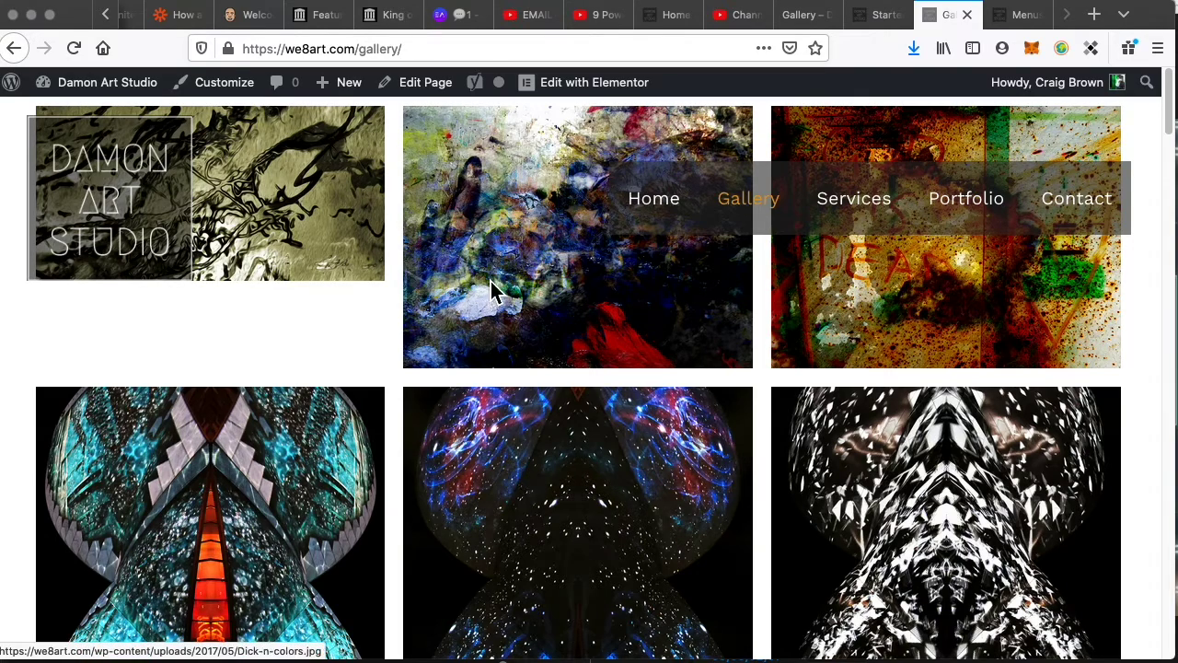
pyautogui.click(532, 534)
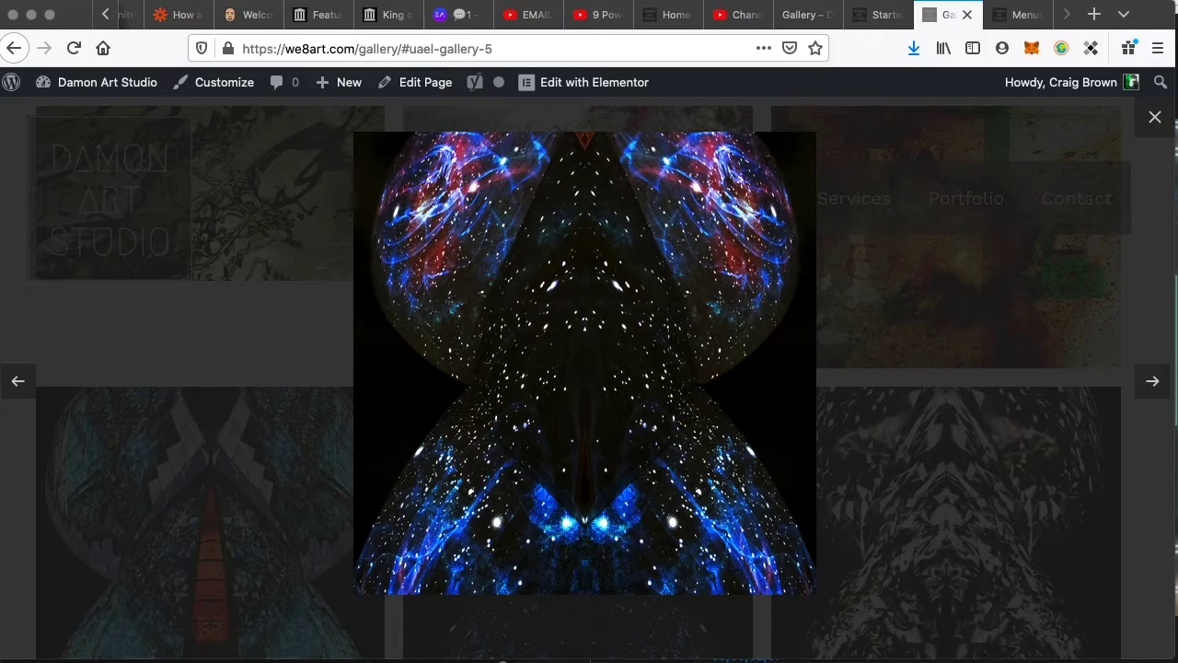
pyautogui.click(1163, 394)
pyautogui.click(1162, 394)
pyautogui.click(1162, 394)
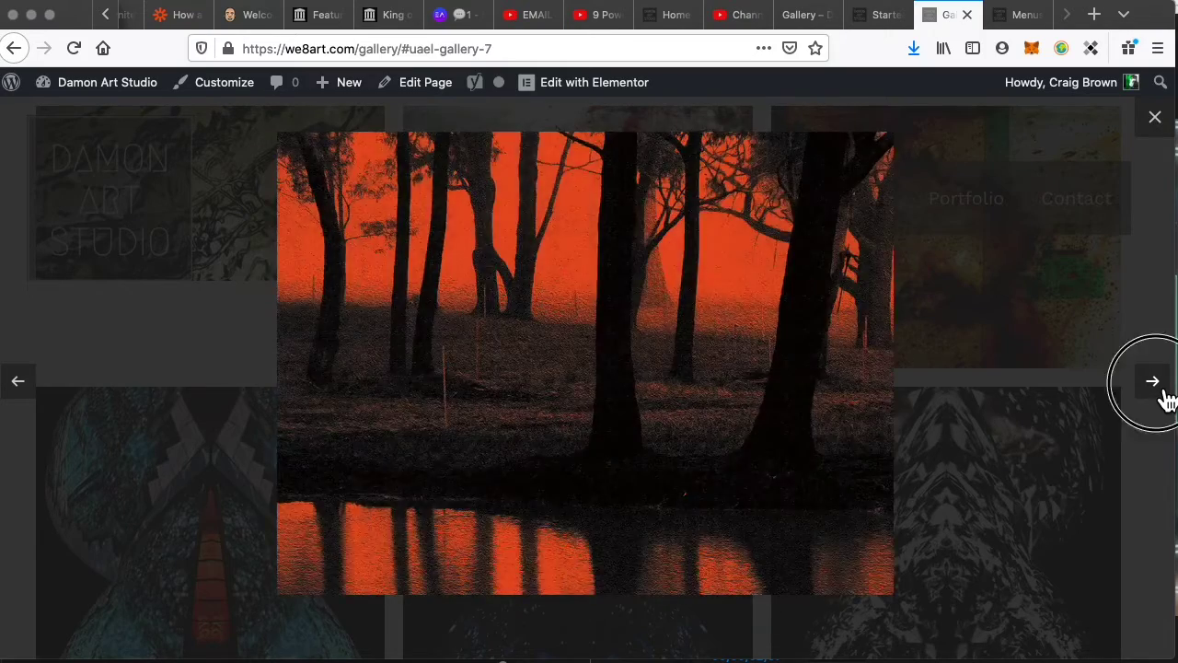
pyautogui.click(1163, 394)
pyautogui.click(1152, 118)
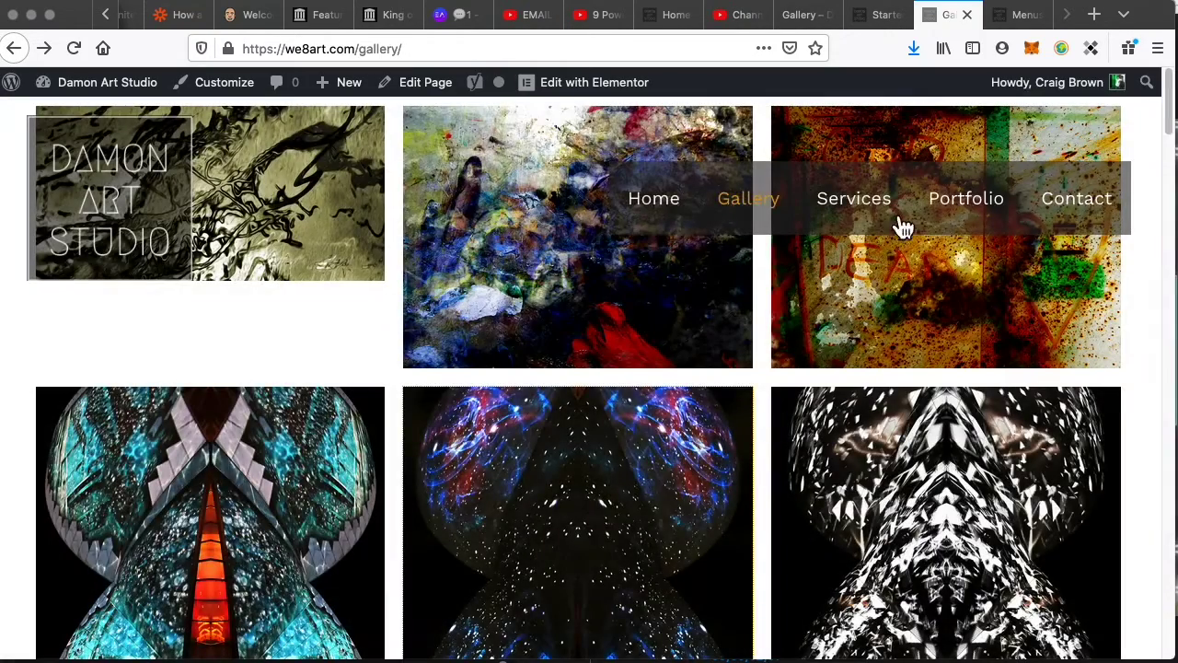
pyautogui.scroll(-5, 615, 513)
pyautogui.scroll(-10, 635, 543)
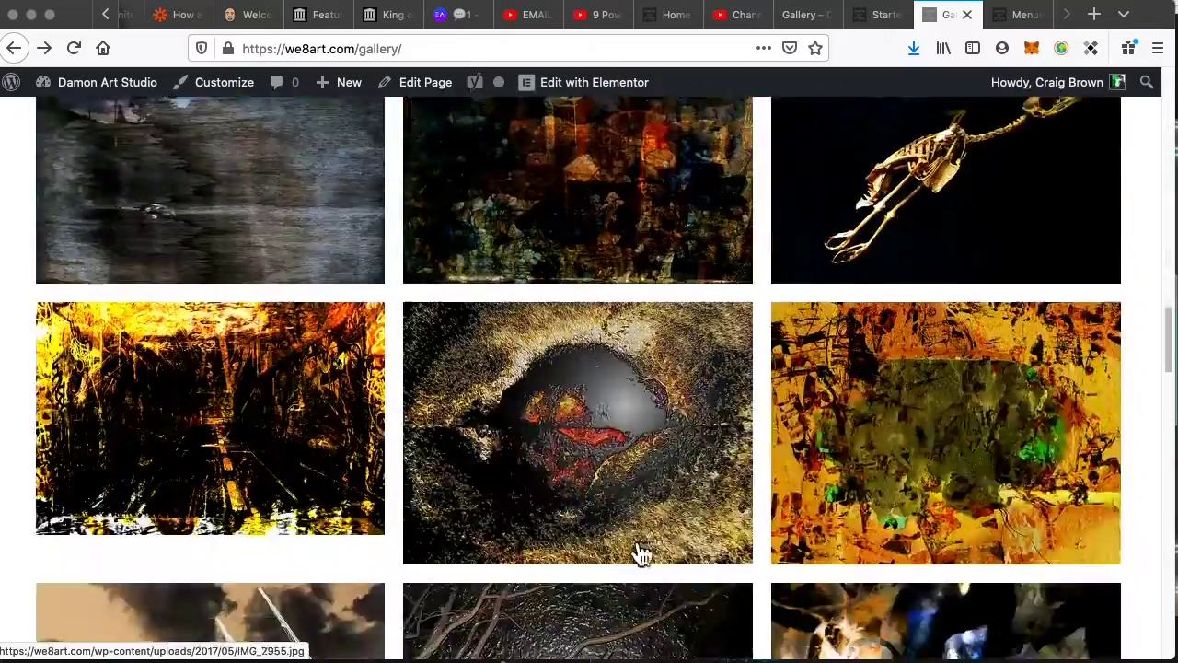
pyautogui.scroll(15, 667, 497)
pyautogui.scroll(3, 658, 484)
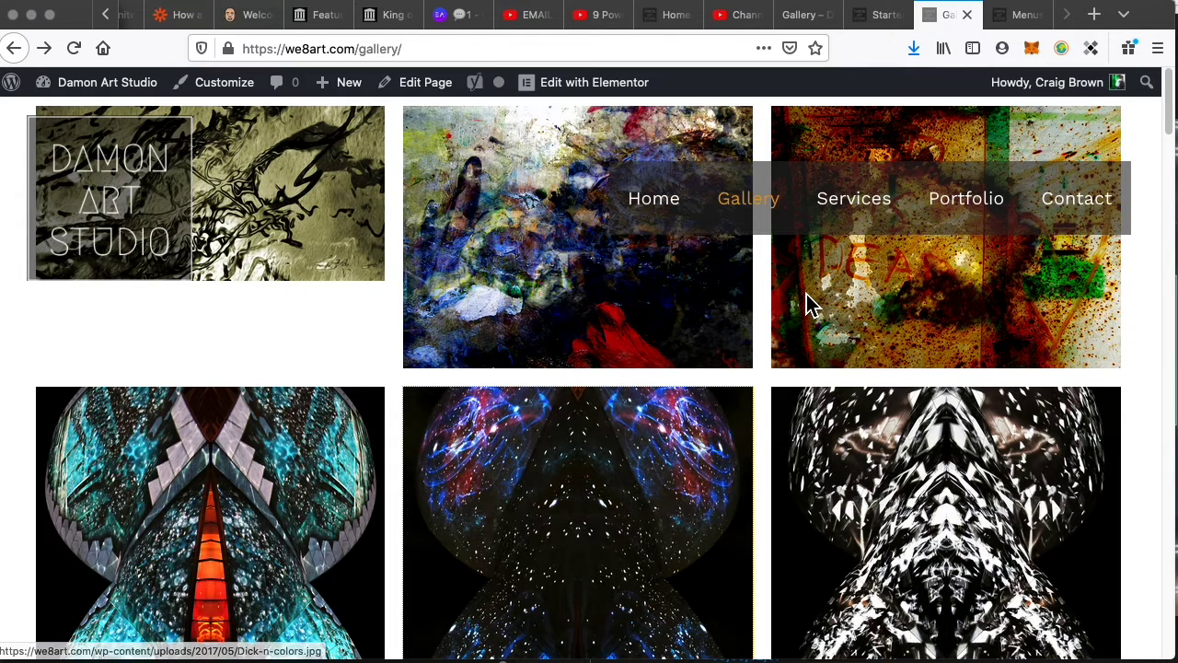
# - Open the Services page and compare it with the Photographer starter template and the damonartstudio.com gallery page
pyautogui.click(882, 223)
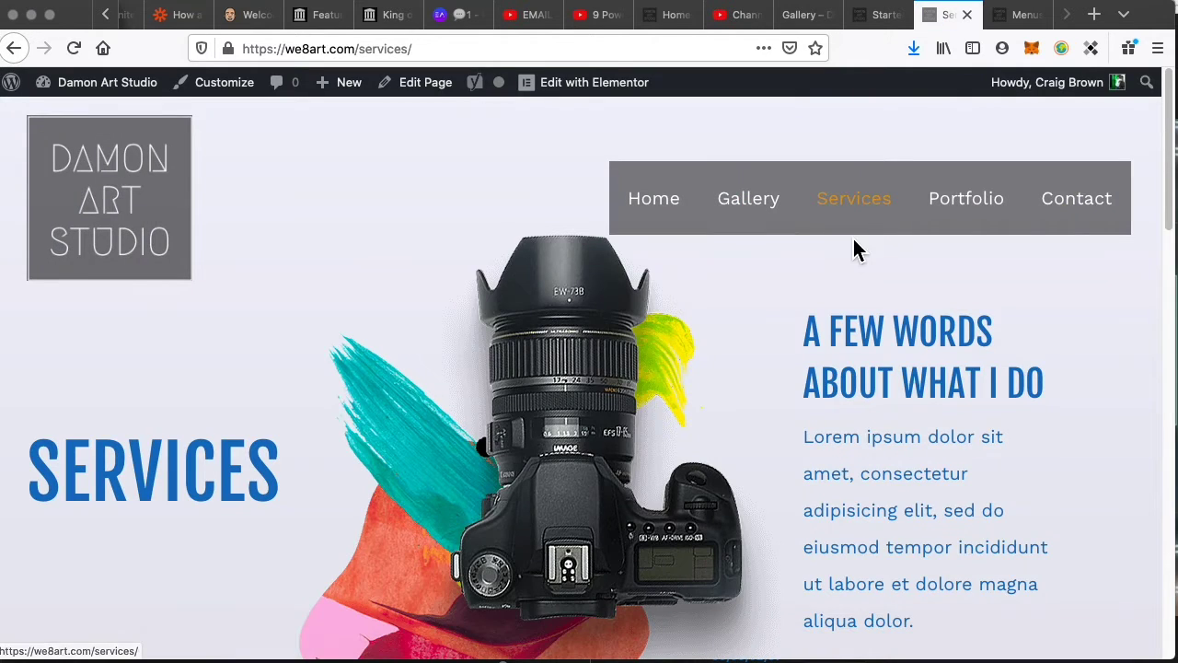
pyautogui.click(891, 17)
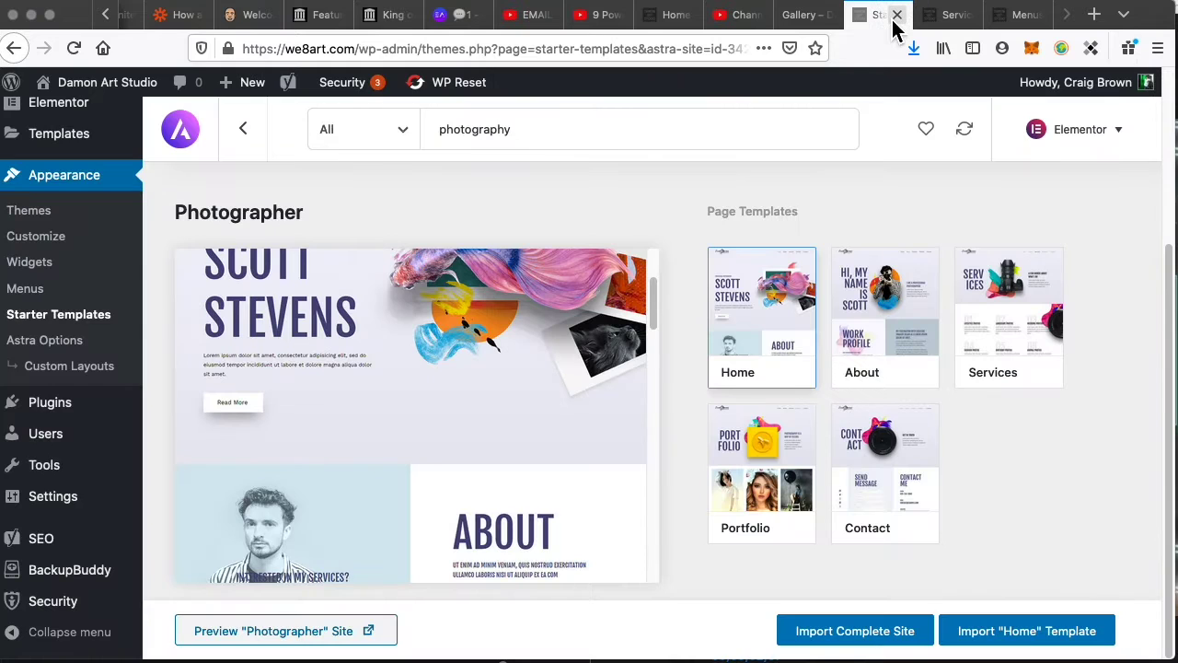
pyautogui.click(787, 26)
pyautogui.scroll(5, 518, 344)
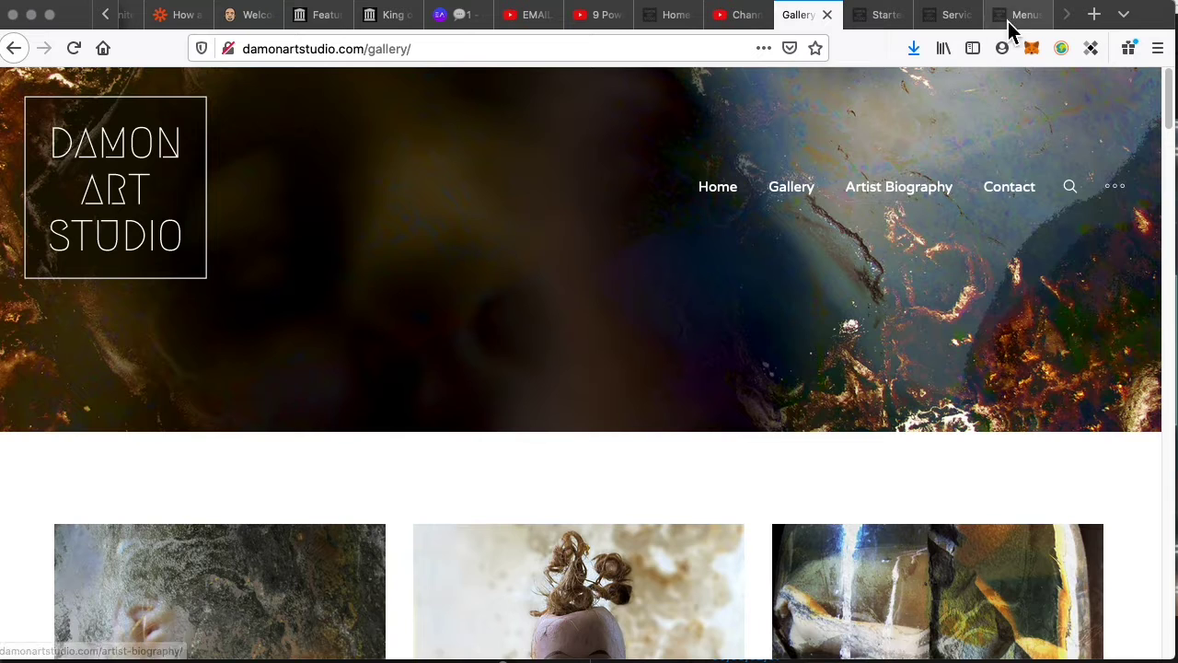
pyautogui.click(957, 20)
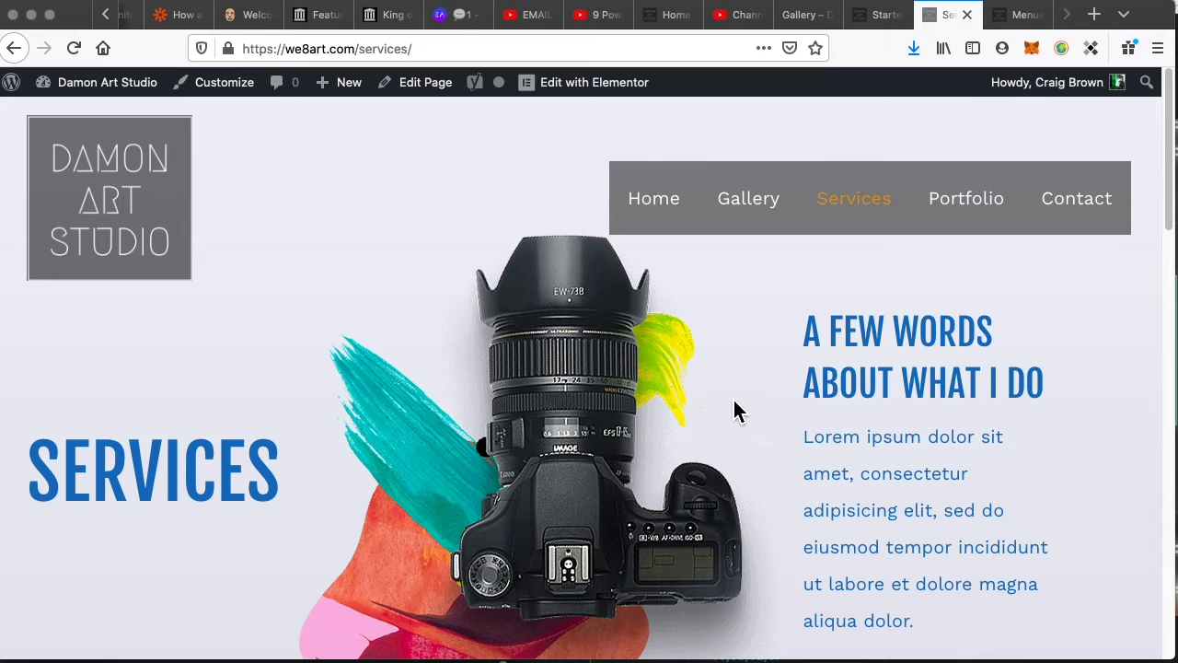
# - Review the Services page down to its footer and open it for editing in Elementor
pyautogui.scroll(-10, 729, 408)
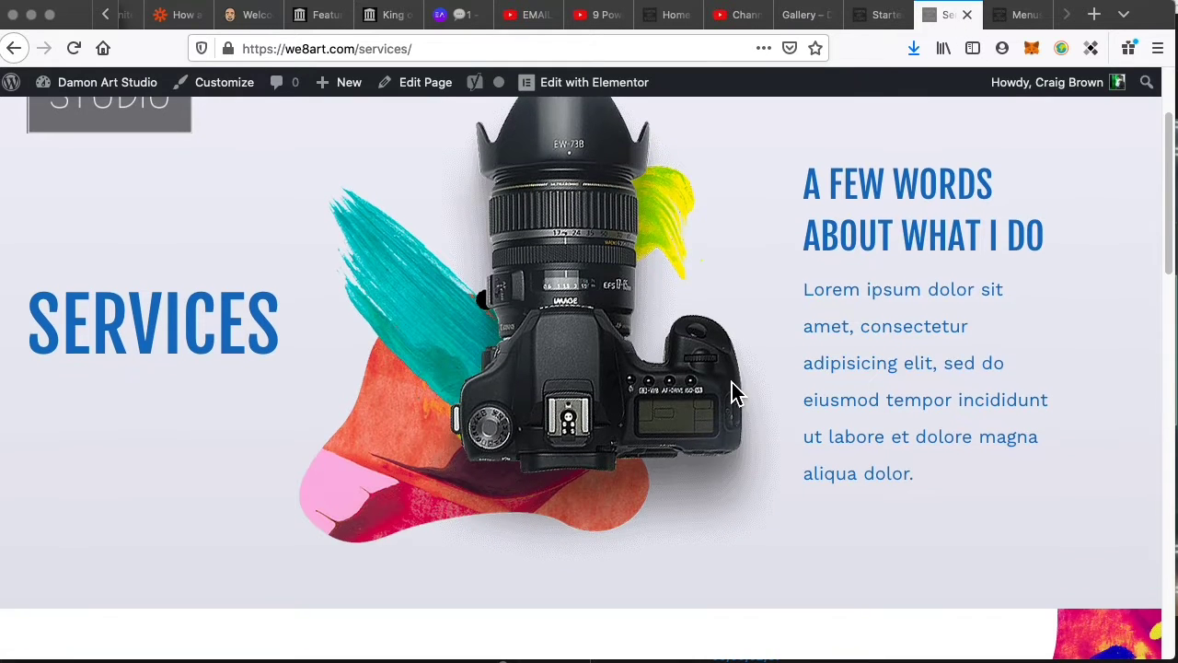
pyautogui.scroll(10, 741, 405)
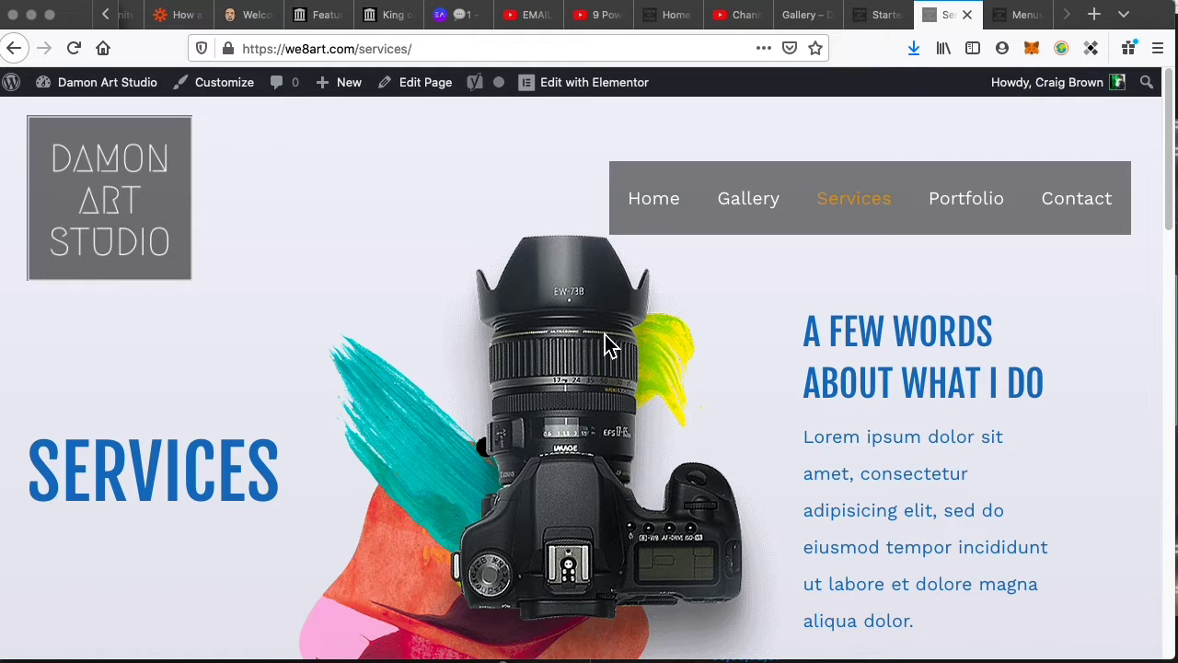
pyautogui.scroll(-15, 644, 423)
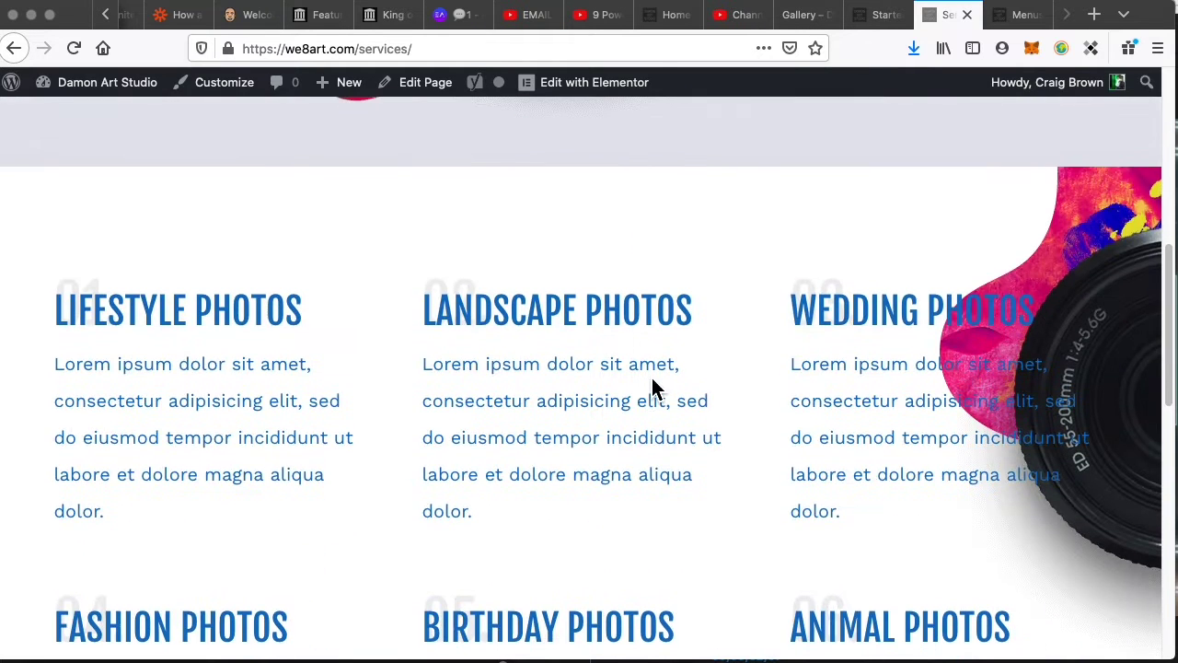
pyautogui.scroll(-3, 669, 418)
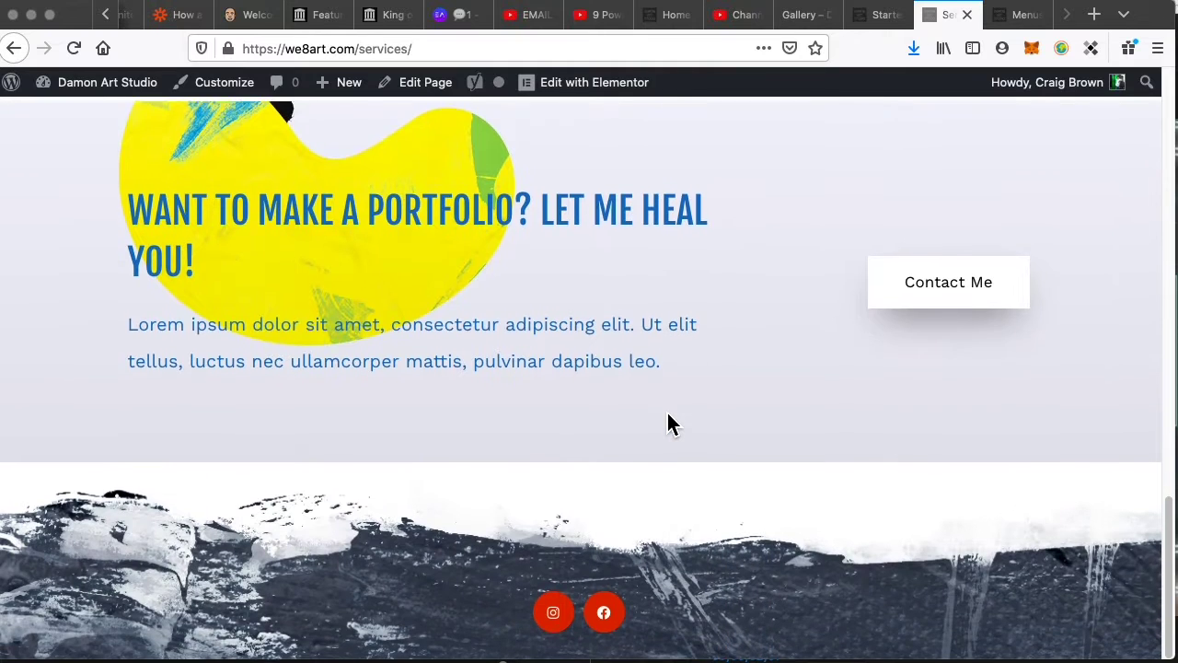
pyautogui.scroll(18, 458, 289)
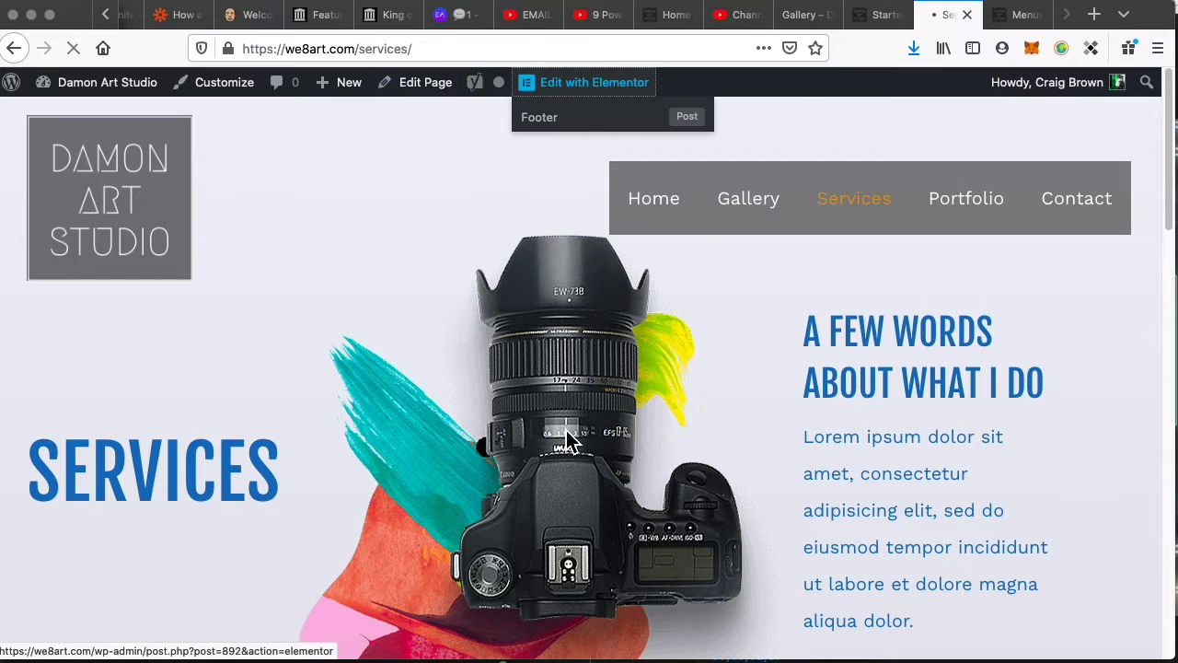
# - Give the info box beside the camera the prefix PHOTOGRAPHY, title ART PHOTOS and a description offering the website's work for sale, prints and commissioned photography
pyautogui.click(589, 97)
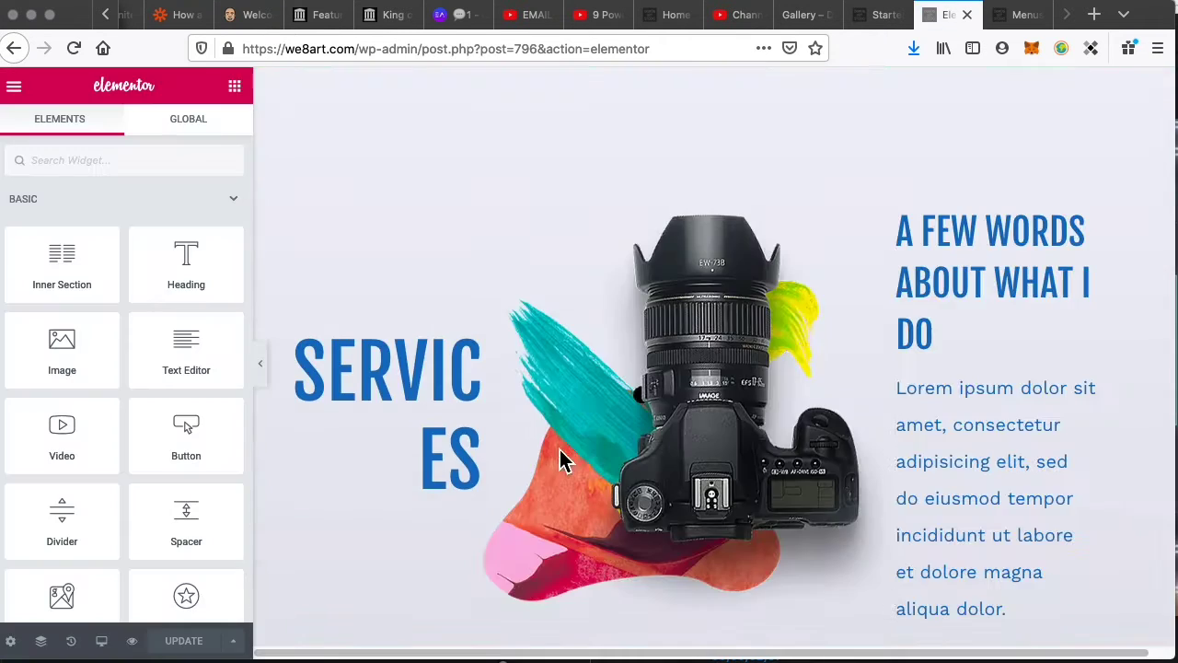
pyautogui.click(928, 433)
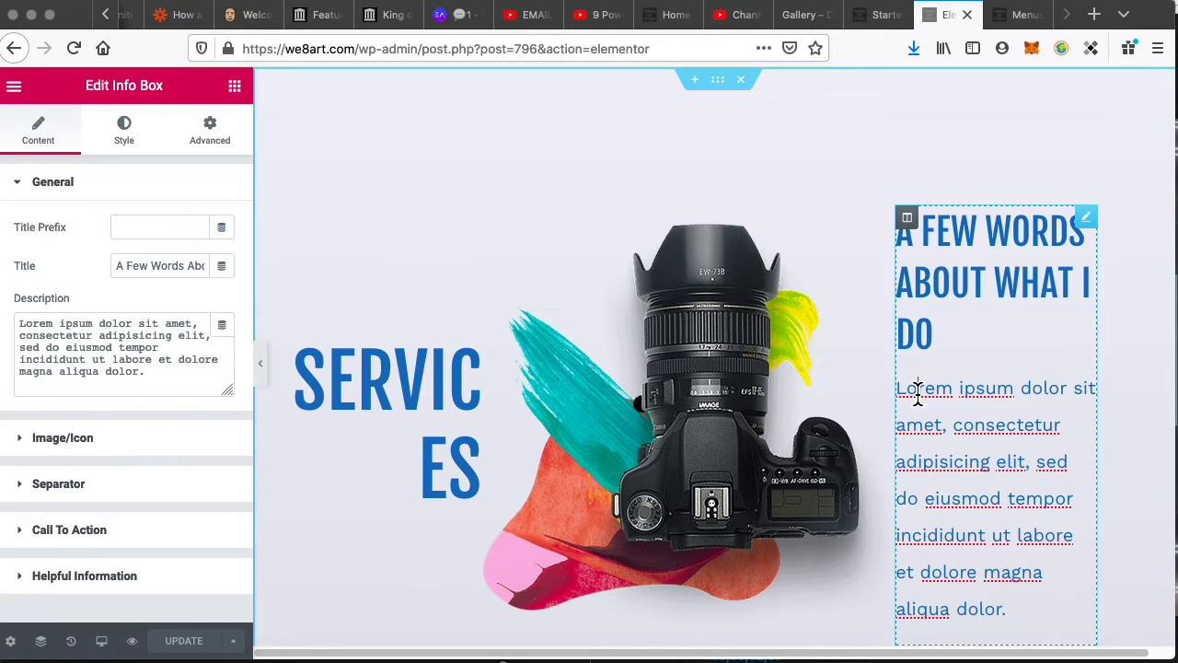
pyautogui.tripleClick(85, 361)
pyautogui.write('All of the work on this')
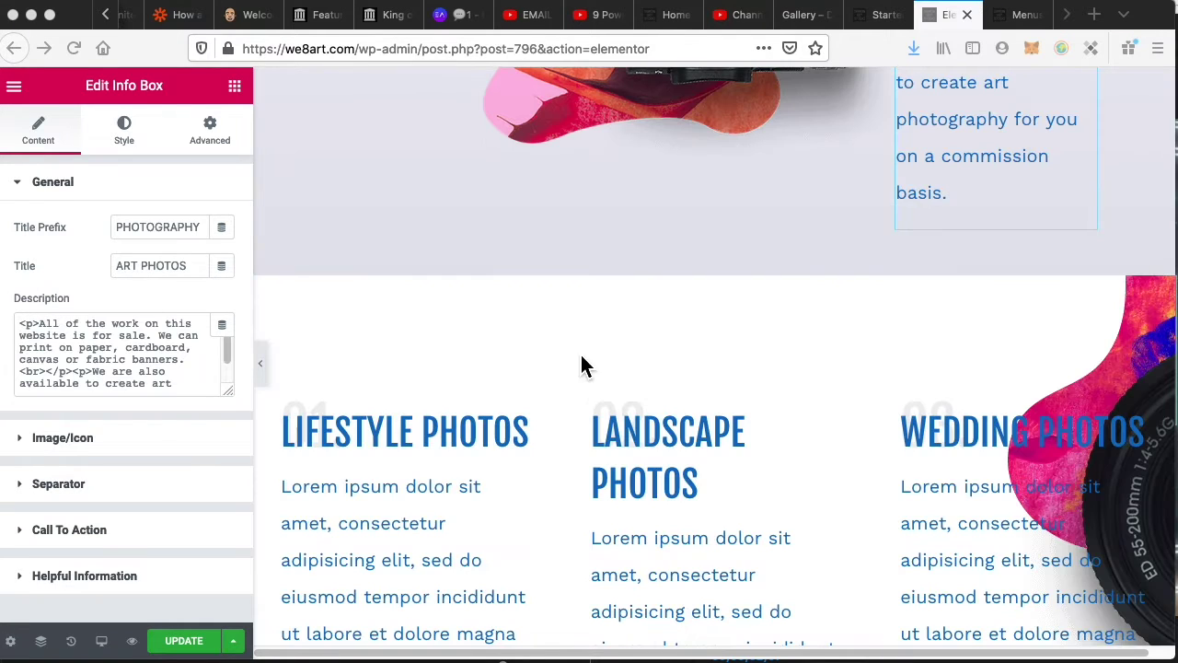
pyautogui.scroll(5, 602, 400)
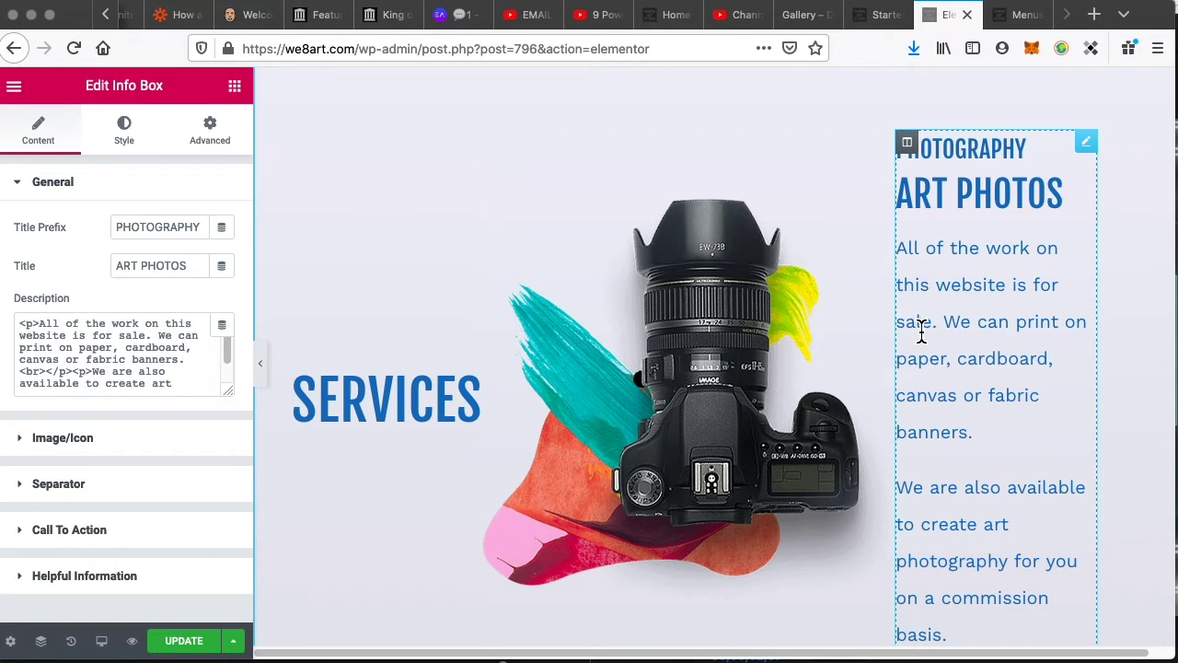
pyautogui.scroll(-3, 965, 448)
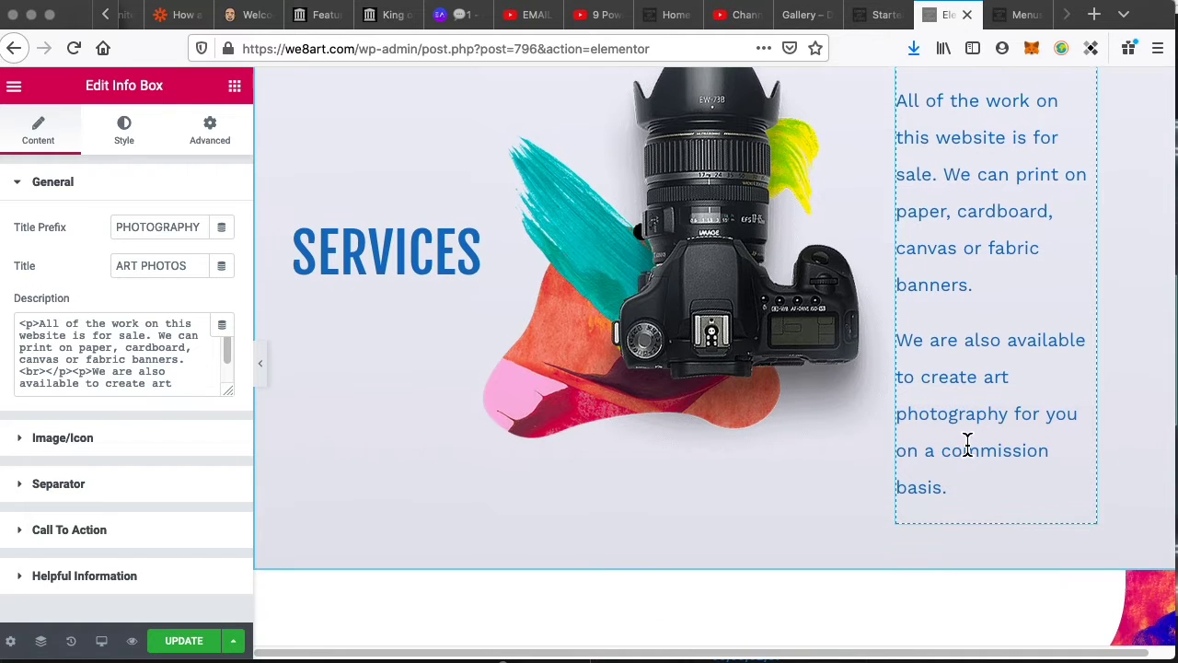
# - Try narrower widths for the camera image column, first 35% and then 30%
pyautogui.scroll(3, 916, 405)
pyautogui.scroll(1, 916, 405)
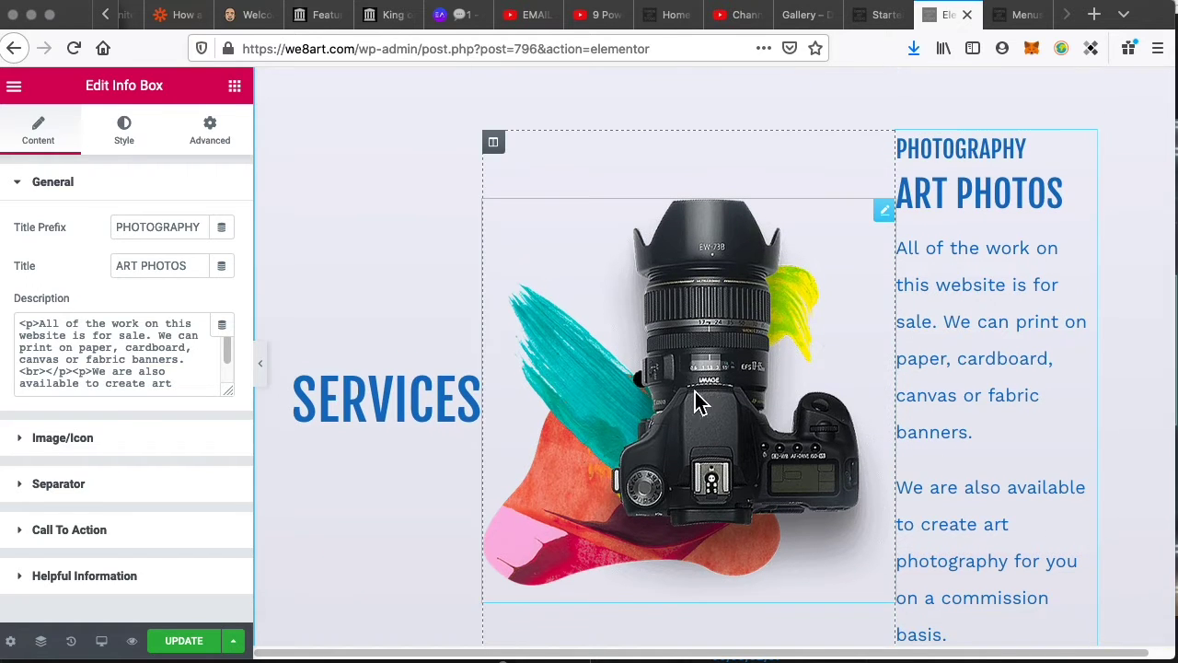
pyautogui.click(495, 145)
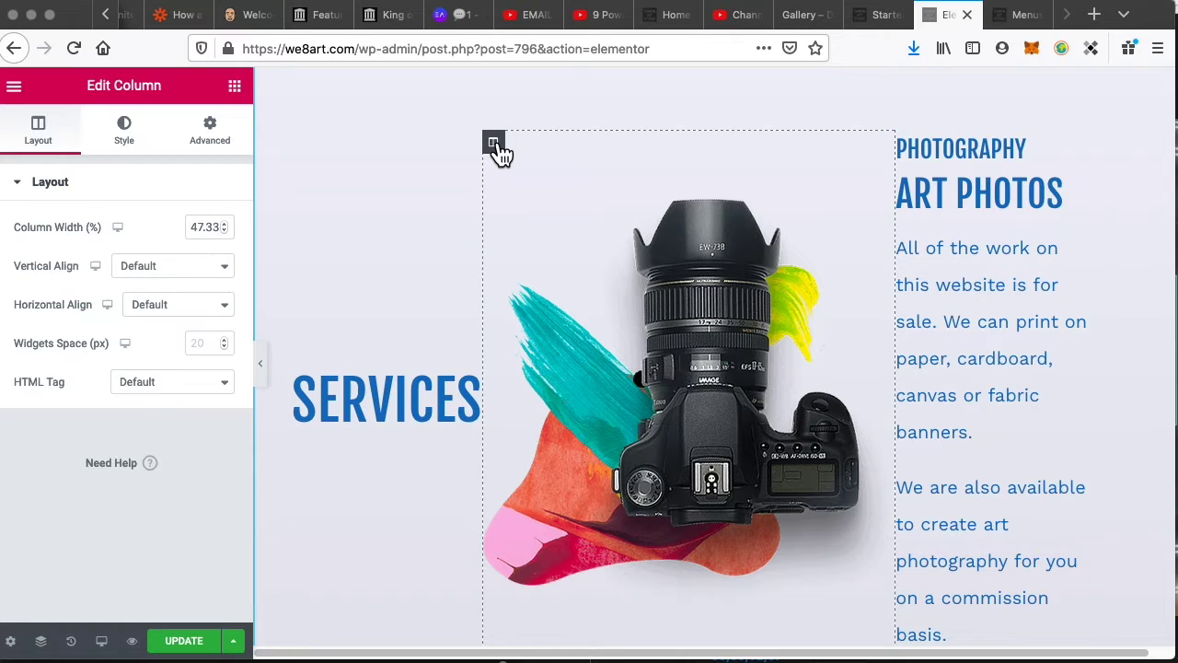
pyautogui.doubleClick(194, 228)
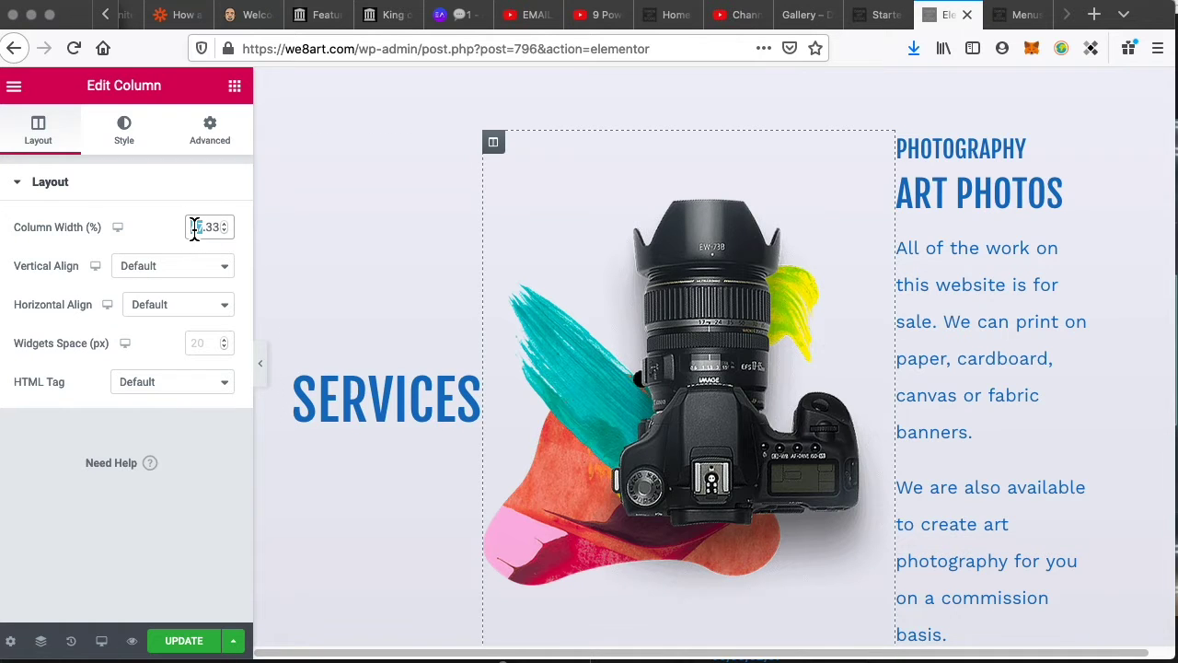
pyautogui.write('35')
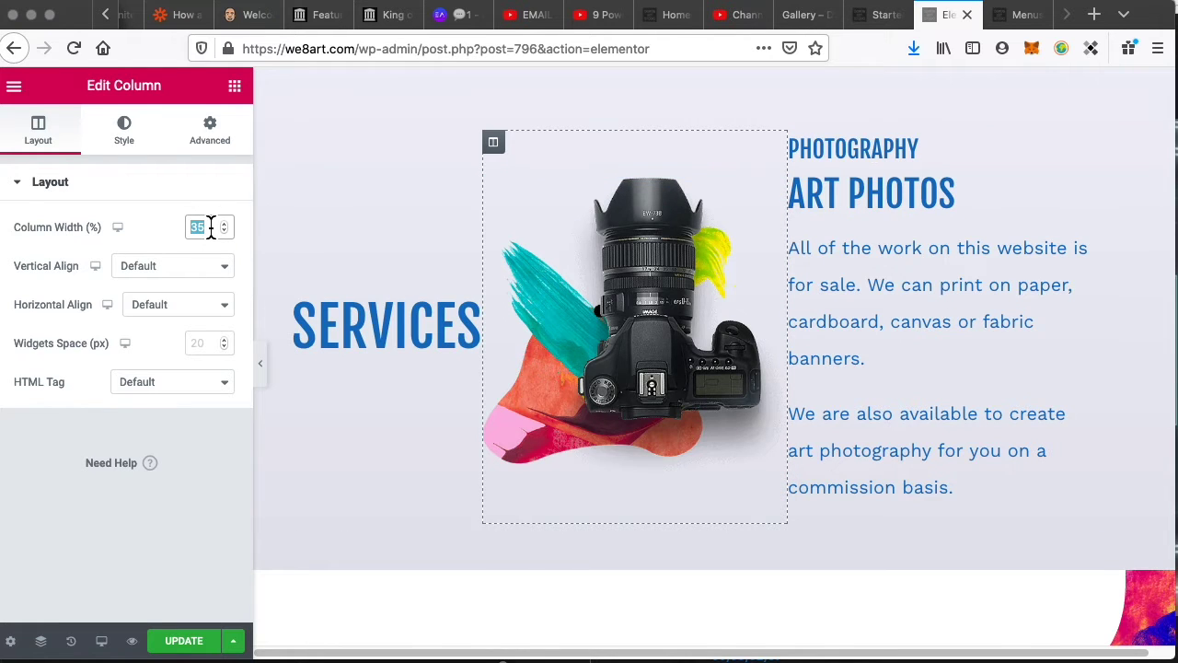
pyautogui.write('30')
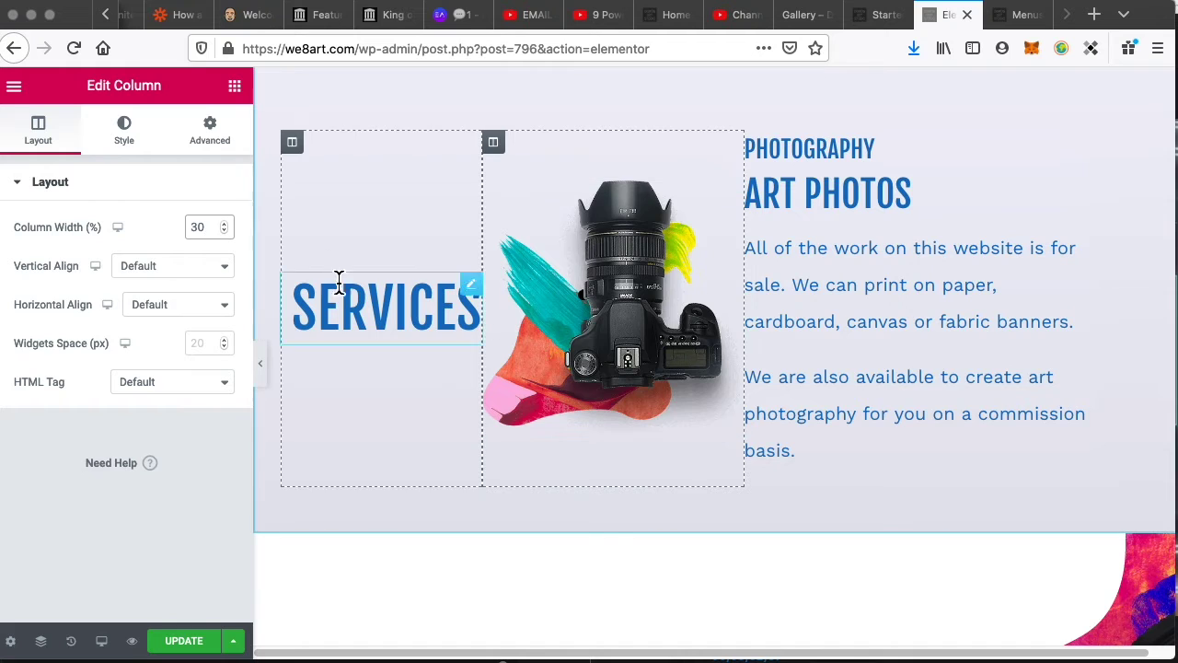
# - Set the SERVICES heading column and the ART PHOTOS text column to 30% width each, and check the camera column's width
pyautogui.click(305, 146)
pyautogui.doubleClick(198, 226)
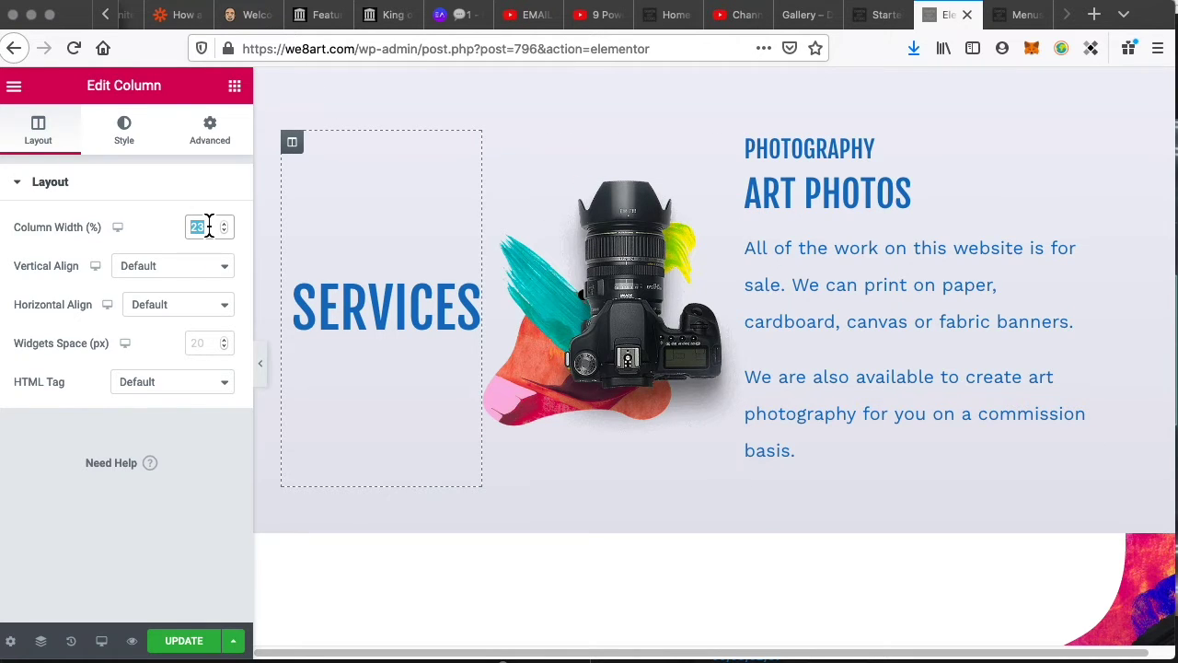
pyautogui.write('30')
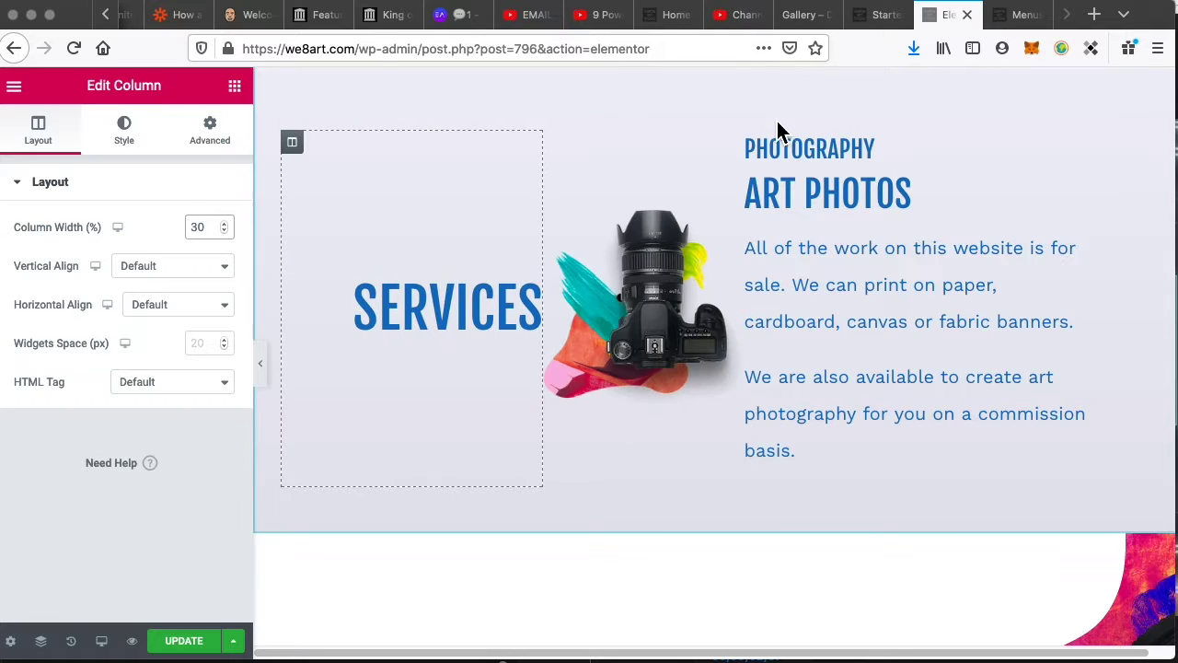
pyautogui.click(757, 145)
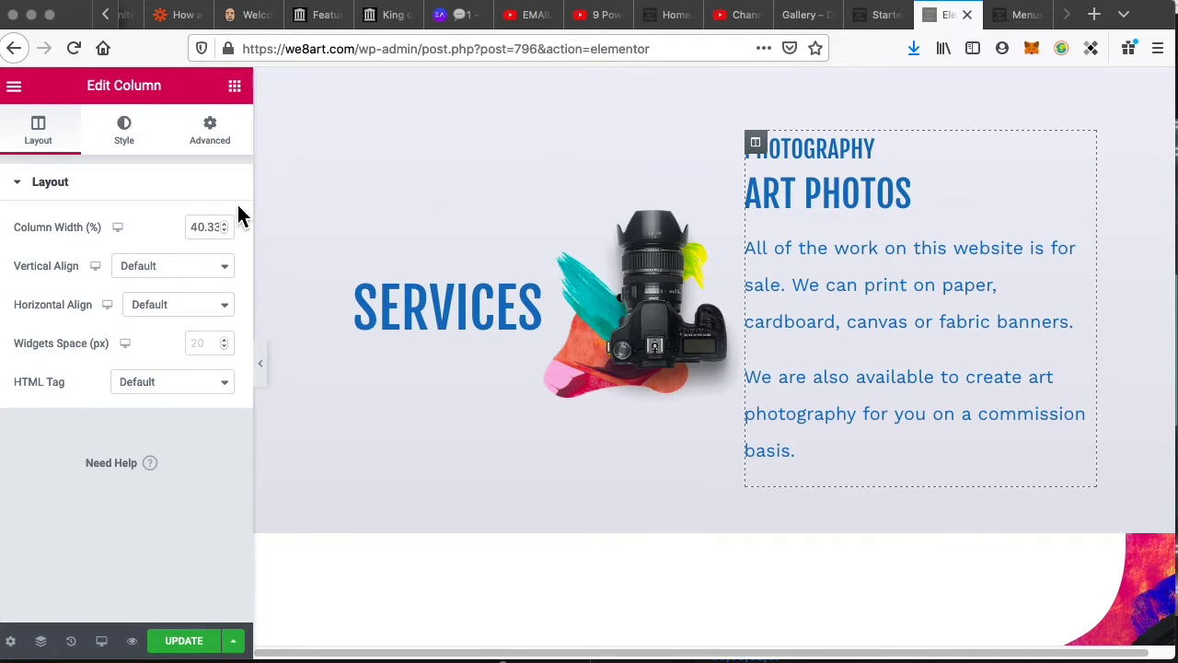
pyautogui.doubleClick(195, 228)
pyautogui.write('3')
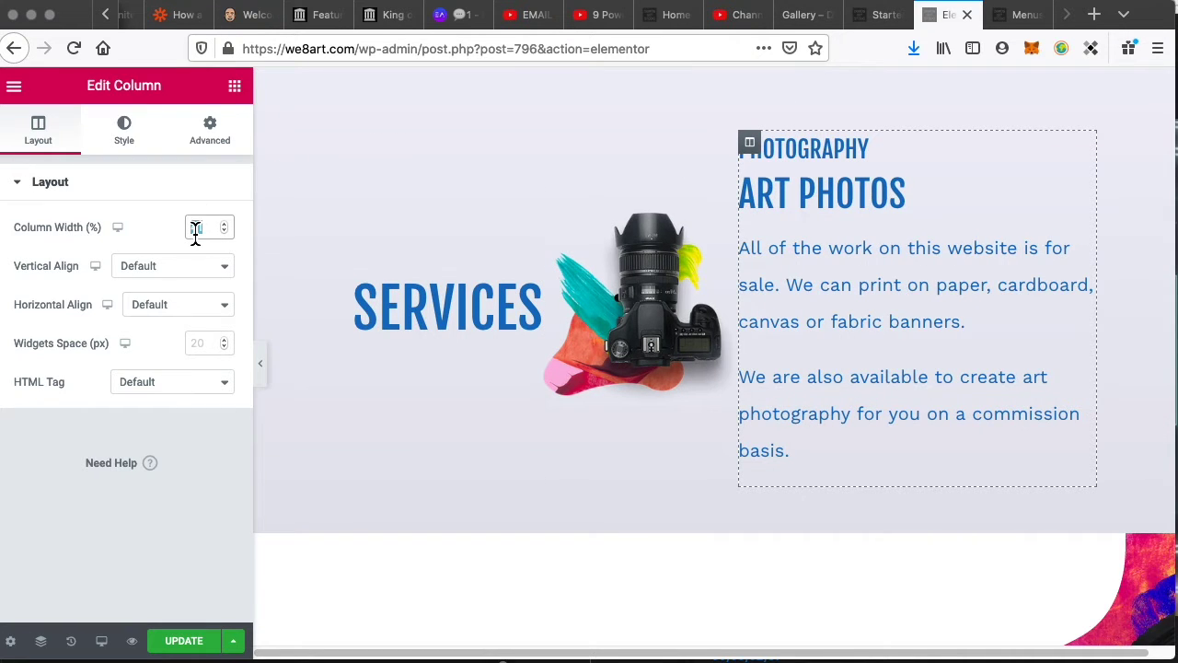
pyautogui.write('0')
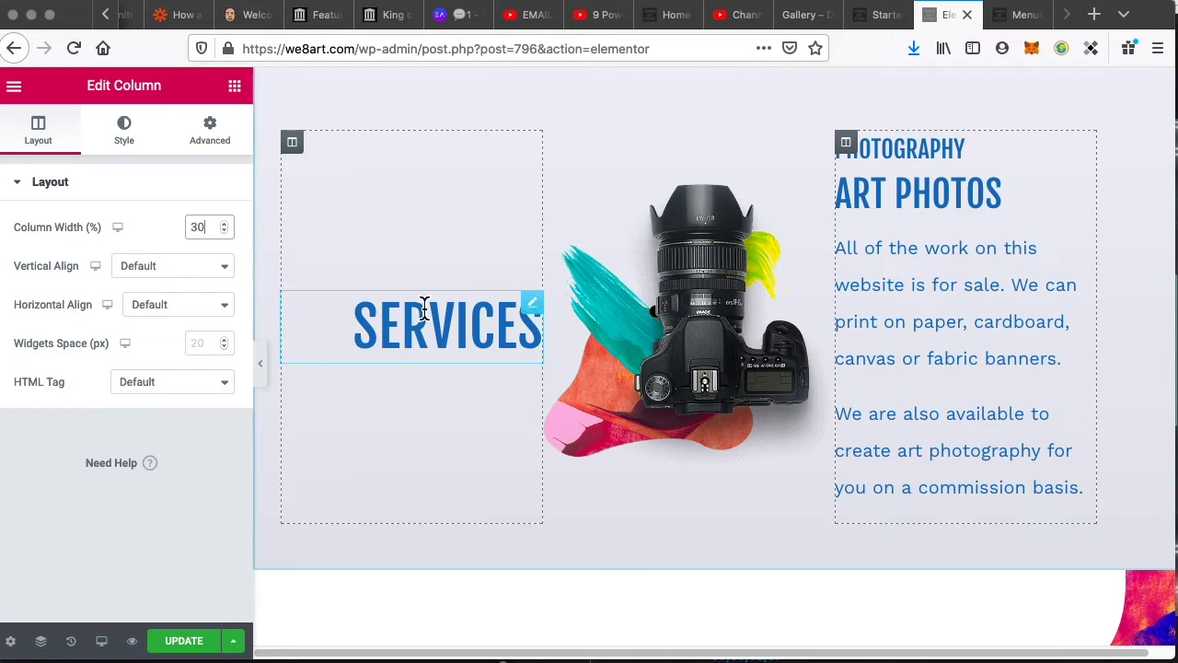
pyautogui.click(558, 145)
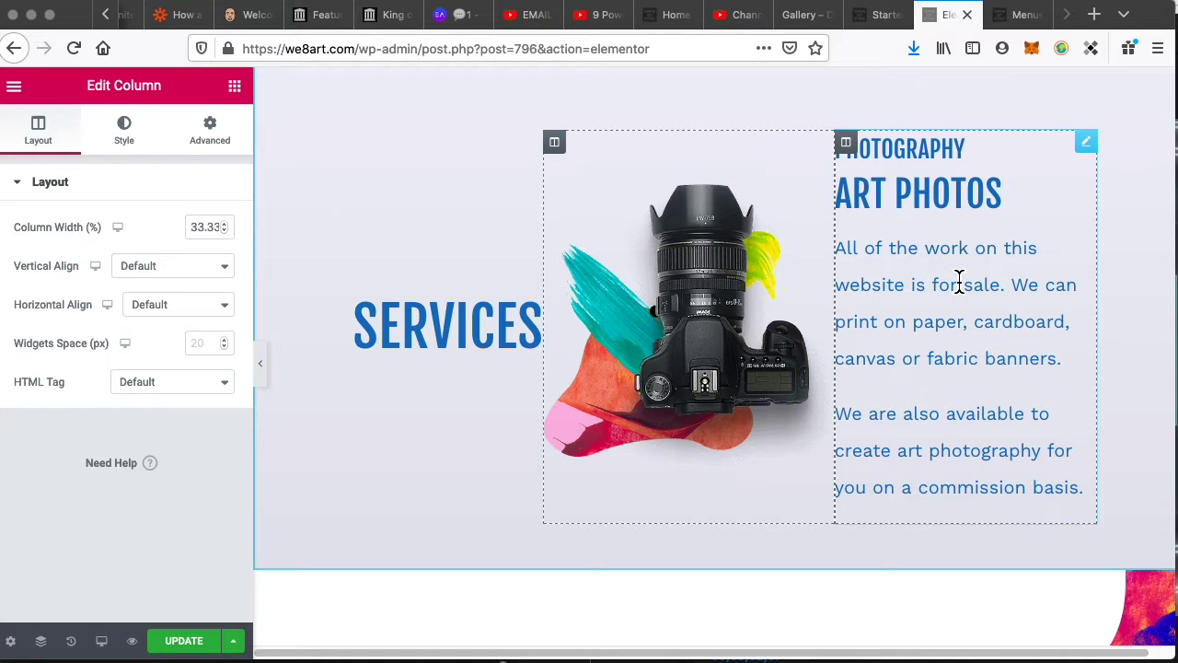
# - Look over the six photo service boxes and retitle the second one, Landscape Photos, as FAMILY Photos
pyautogui.scroll(-1, 474, 516)
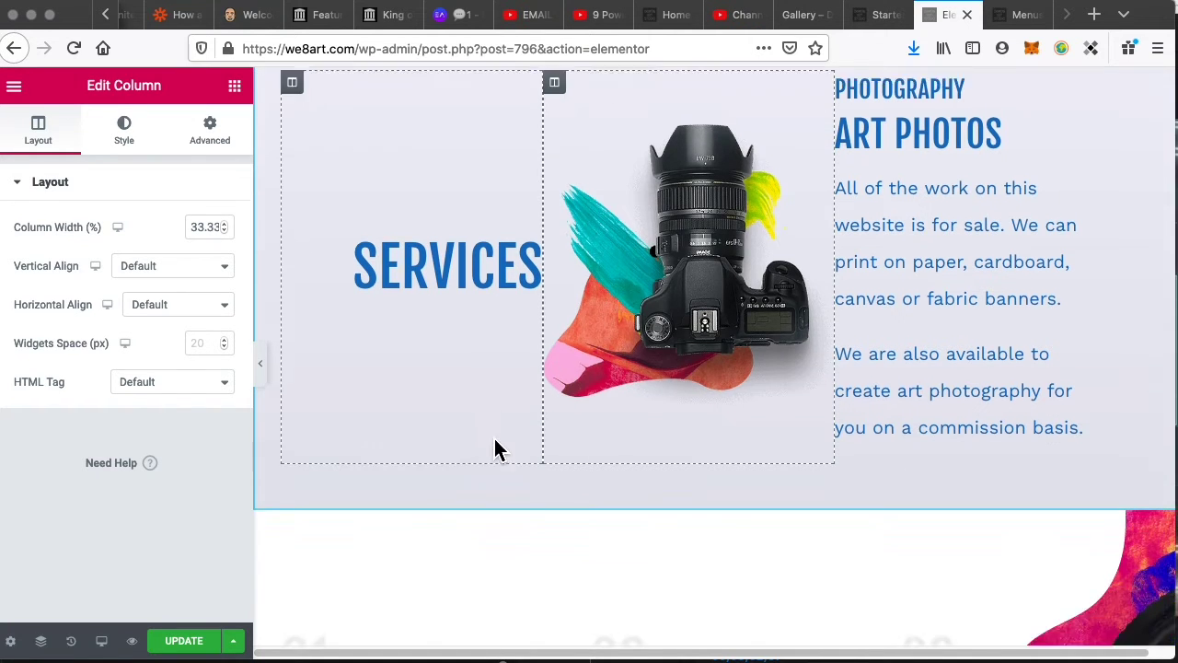
pyautogui.scroll(-4, 495, 449)
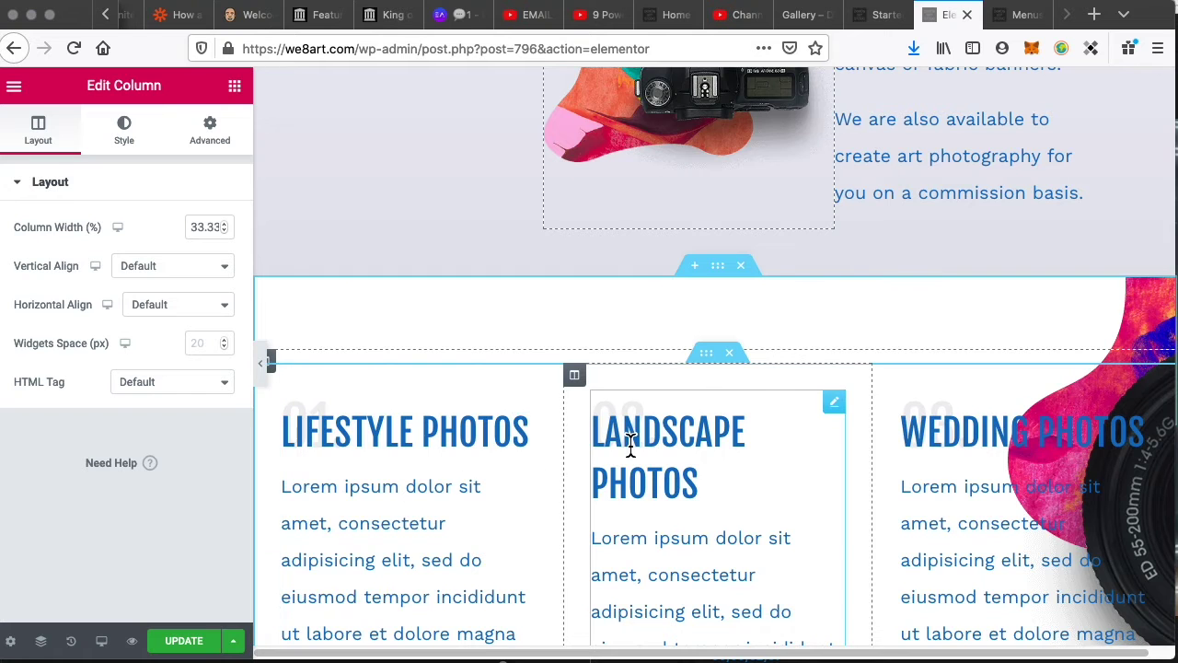
pyautogui.scroll(-2, 622, 431)
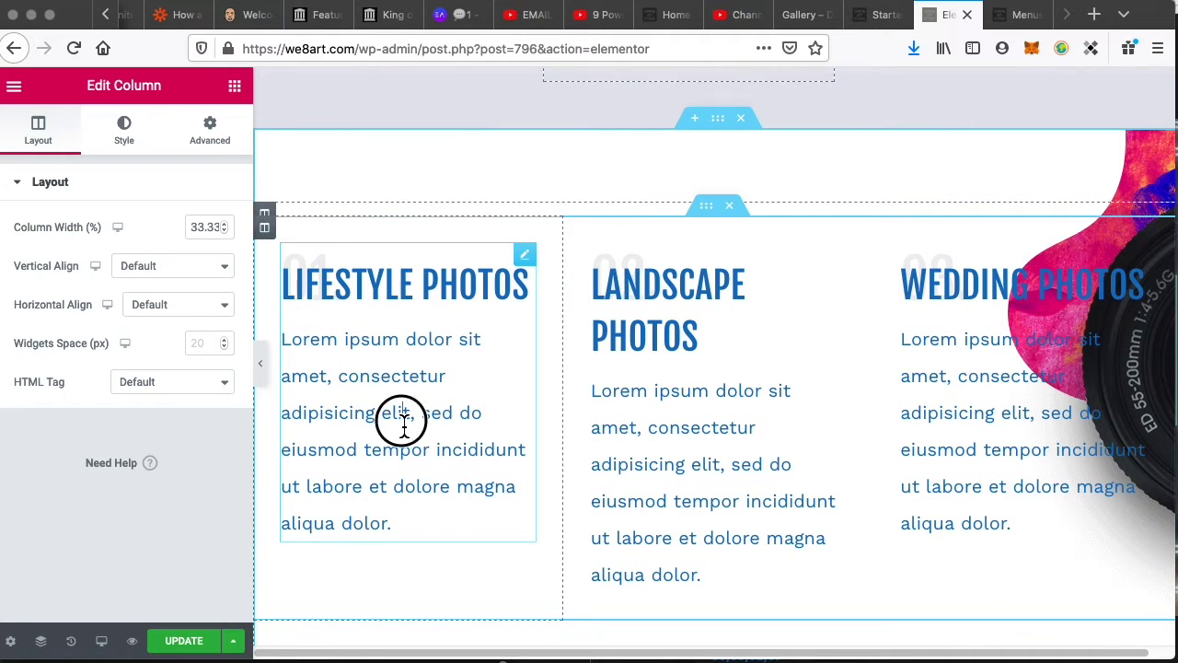
pyautogui.click(403, 421)
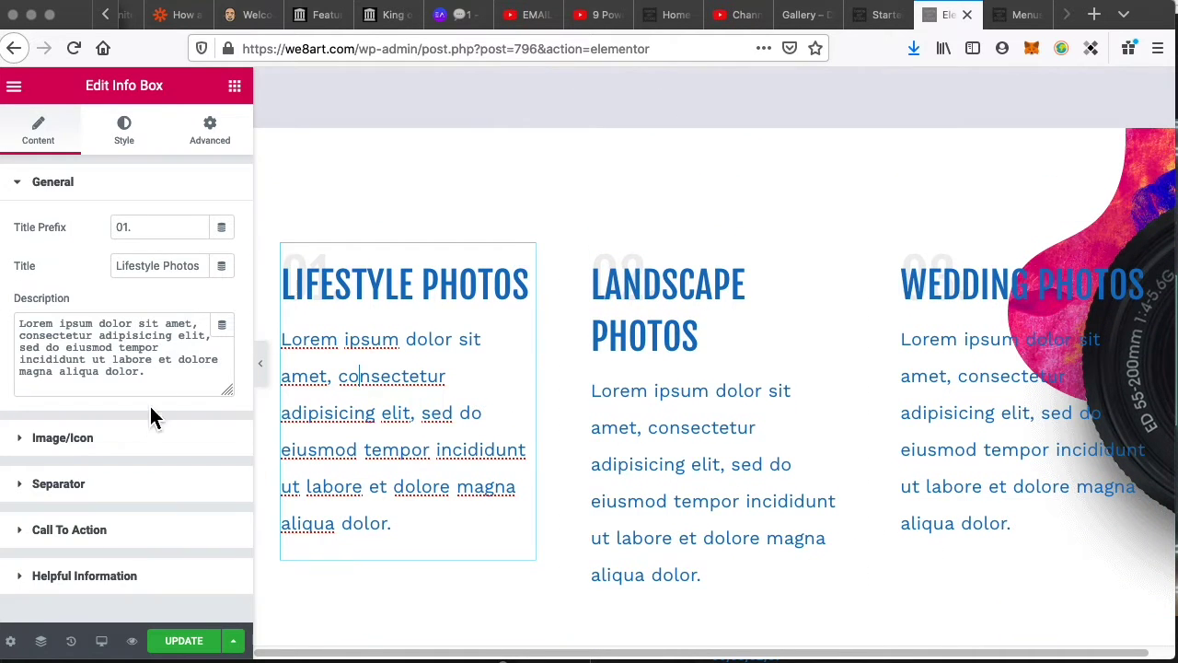
pyautogui.scroll(-5, 842, 357)
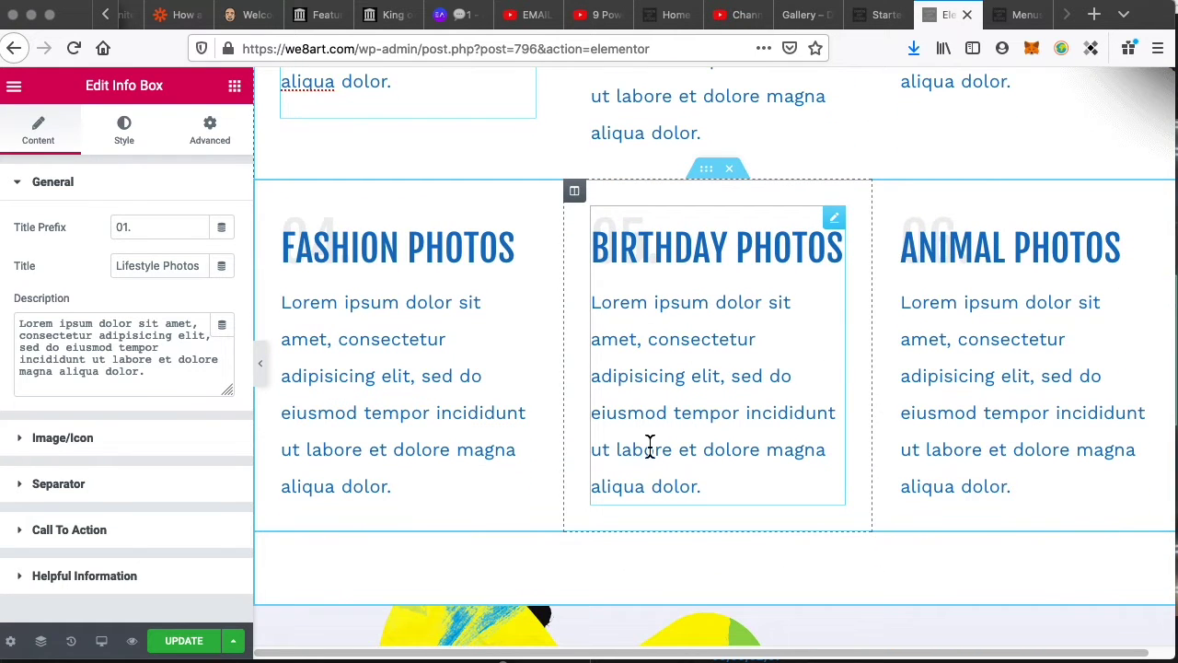
pyautogui.scroll(3, 647, 448)
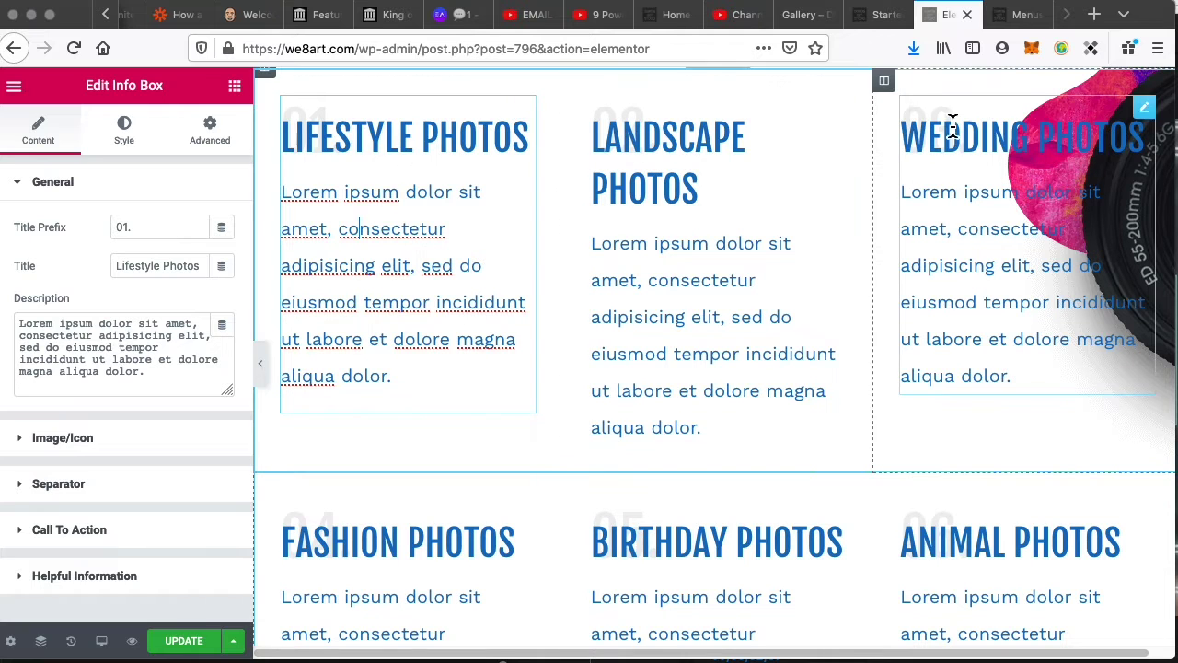
pyautogui.doubleClick(632, 152)
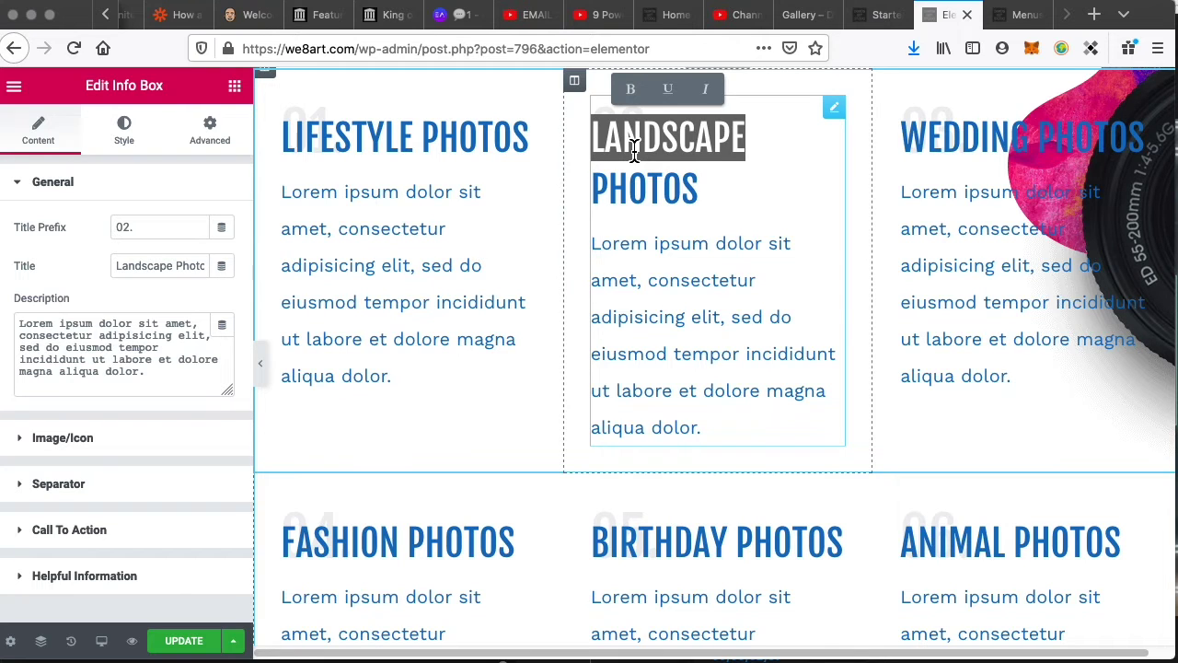
pyautogui.write('FAMILY Photos')
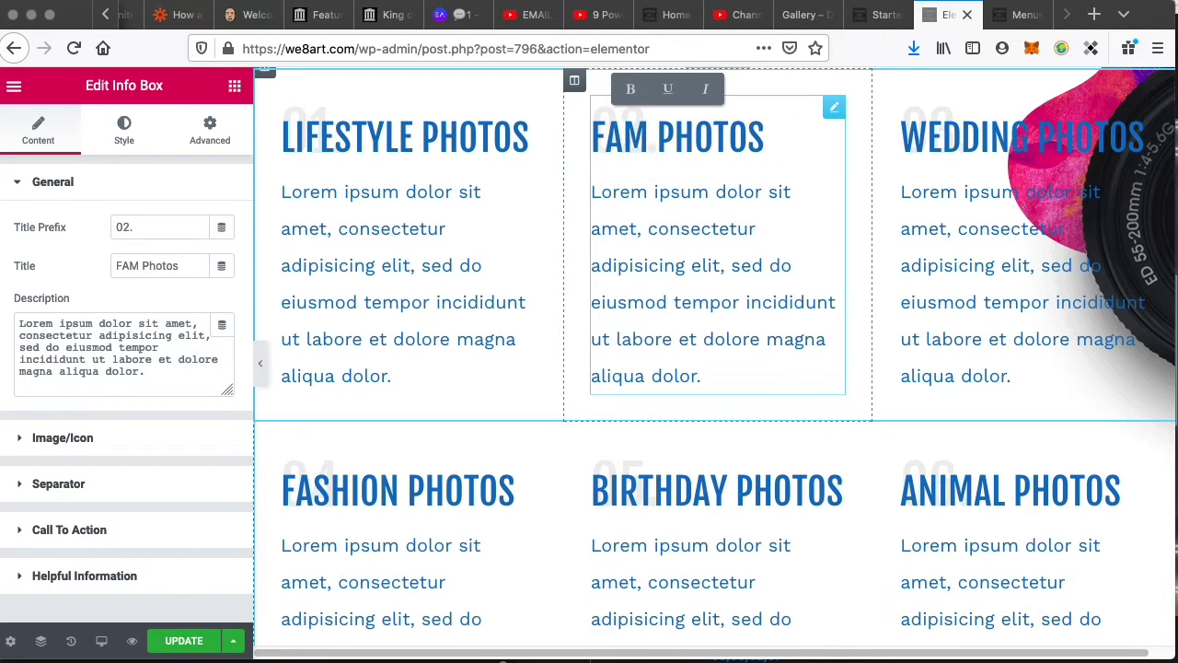
# - Title the first service box FAMILY Photos and the second one PORTRAIT Photos
pyautogui.doubleClick(327, 129)
pyautogui.write('FAMILY')
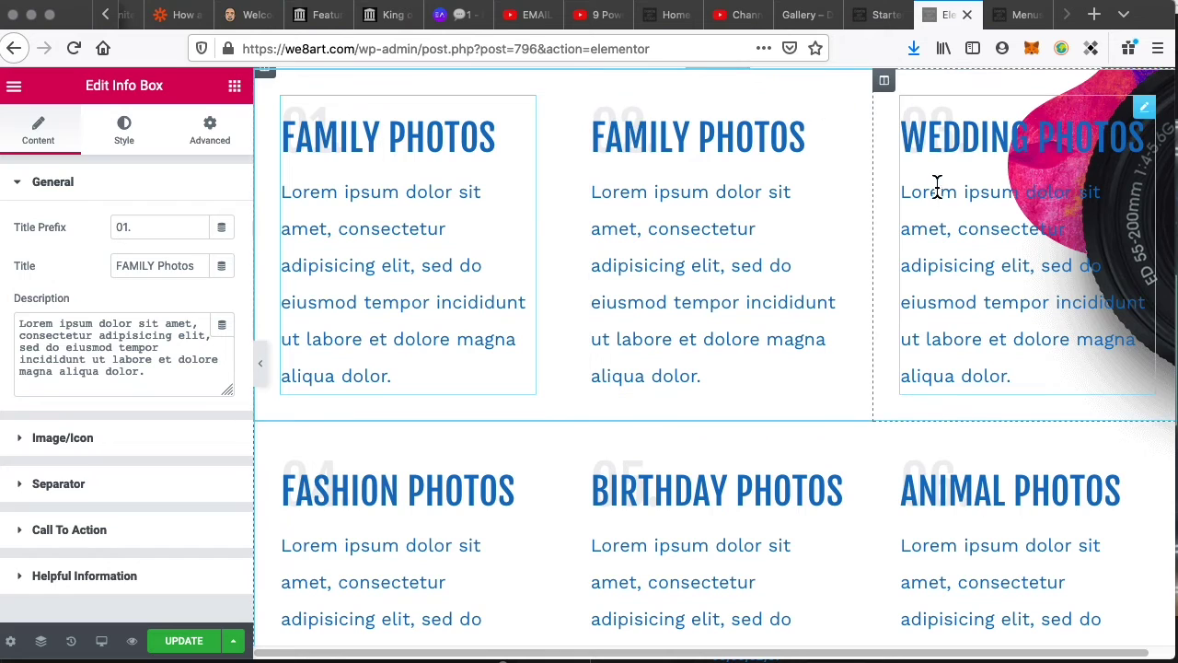
pyautogui.doubleClick(604, 147)
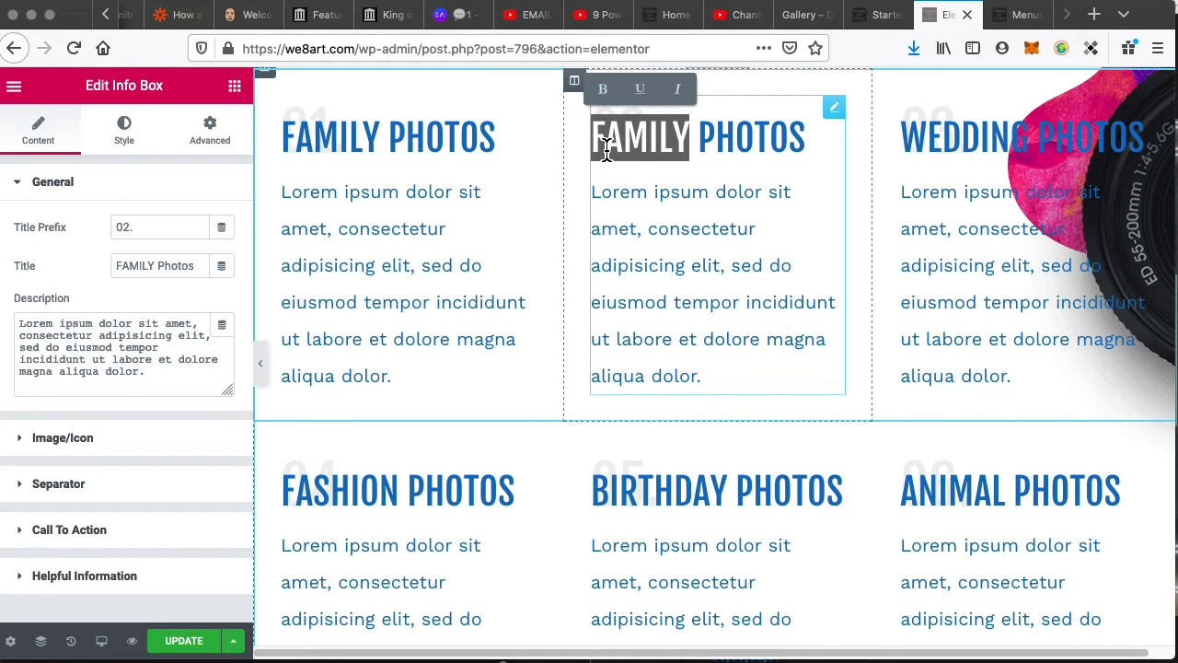
pyautogui.write('PORTRAI')
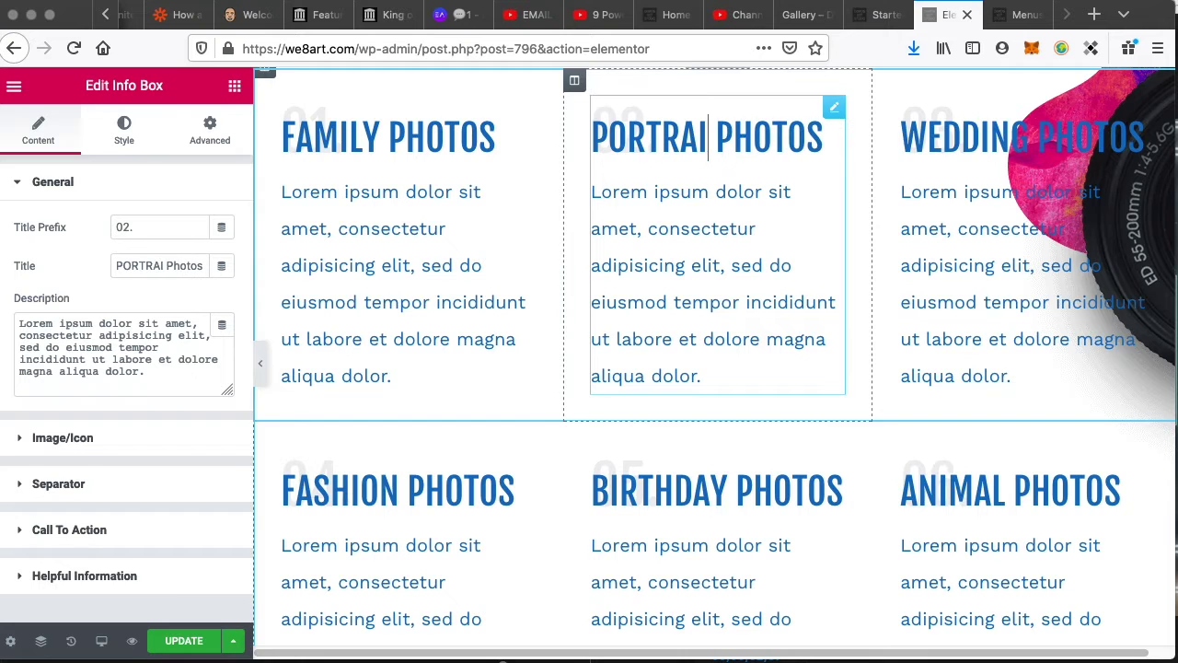
pyautogui.write('T')
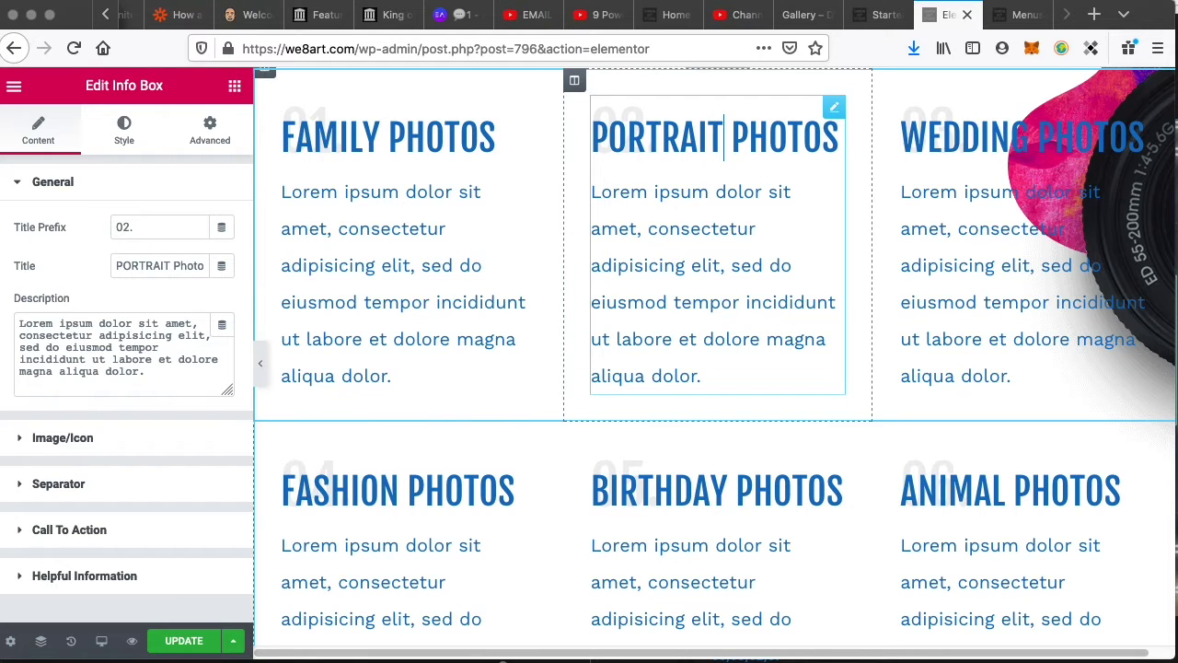
# - Check the Fashion, Birthday and Animal Photos boxes and update the Services page
pyautogui.doubleClick(350, 481)
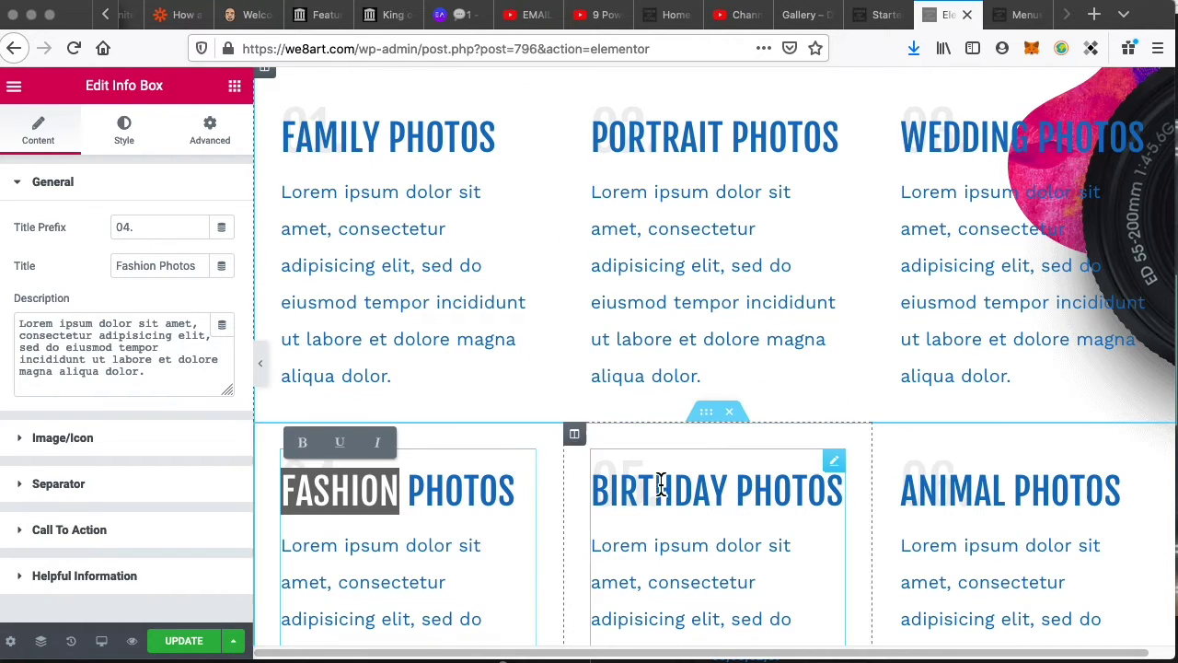
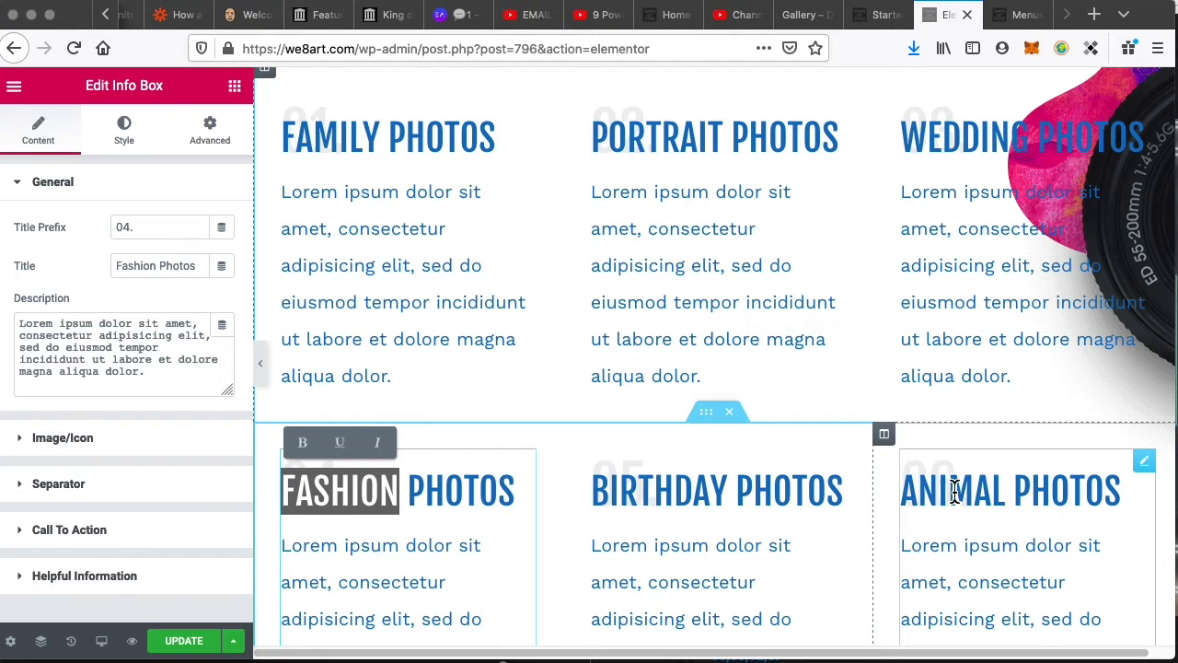
pyautogui.scroll(-3, 954, 492)
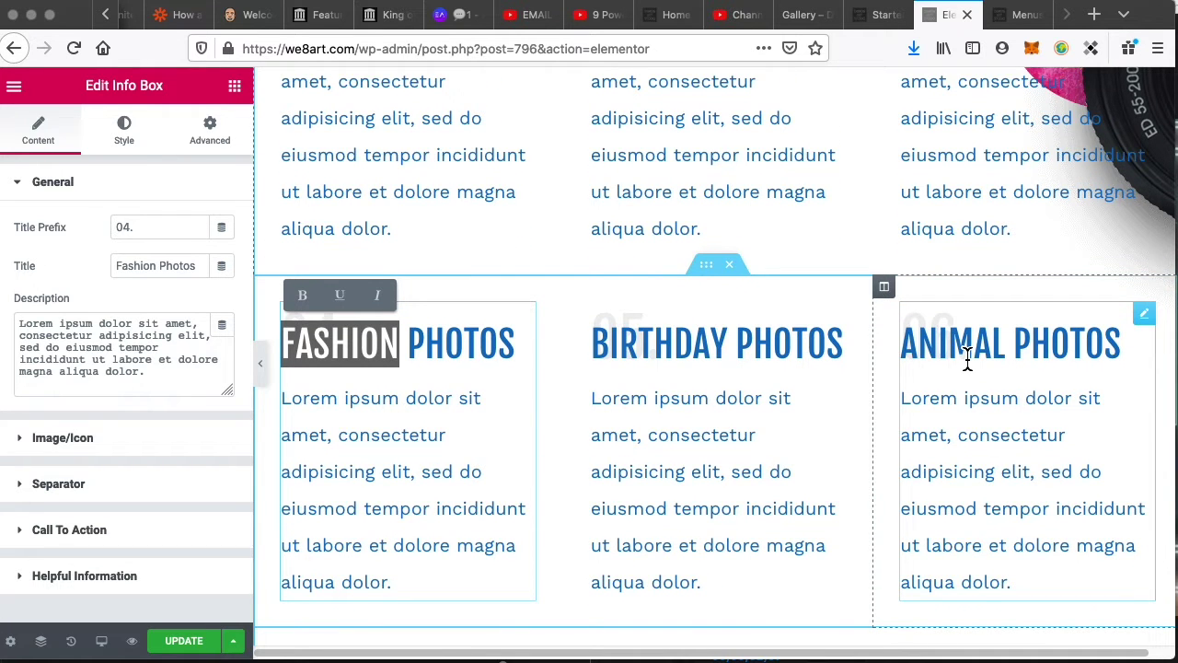
pyautogui.scroll(3, 966, 361)
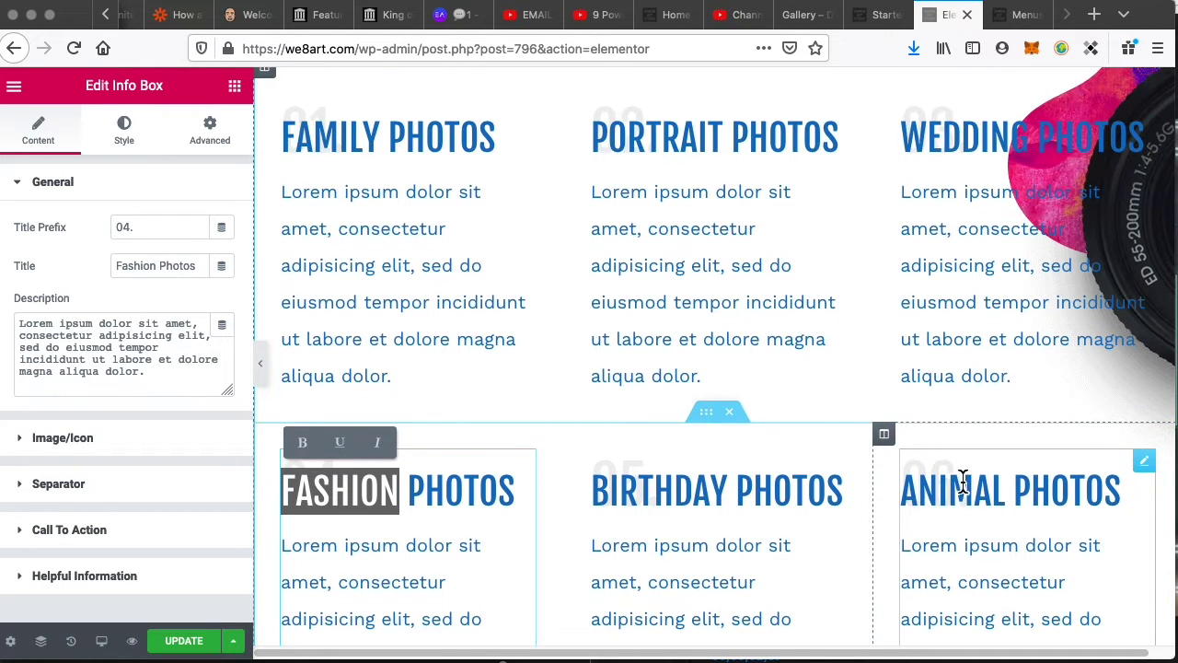
pyautogui.click(961, 494)
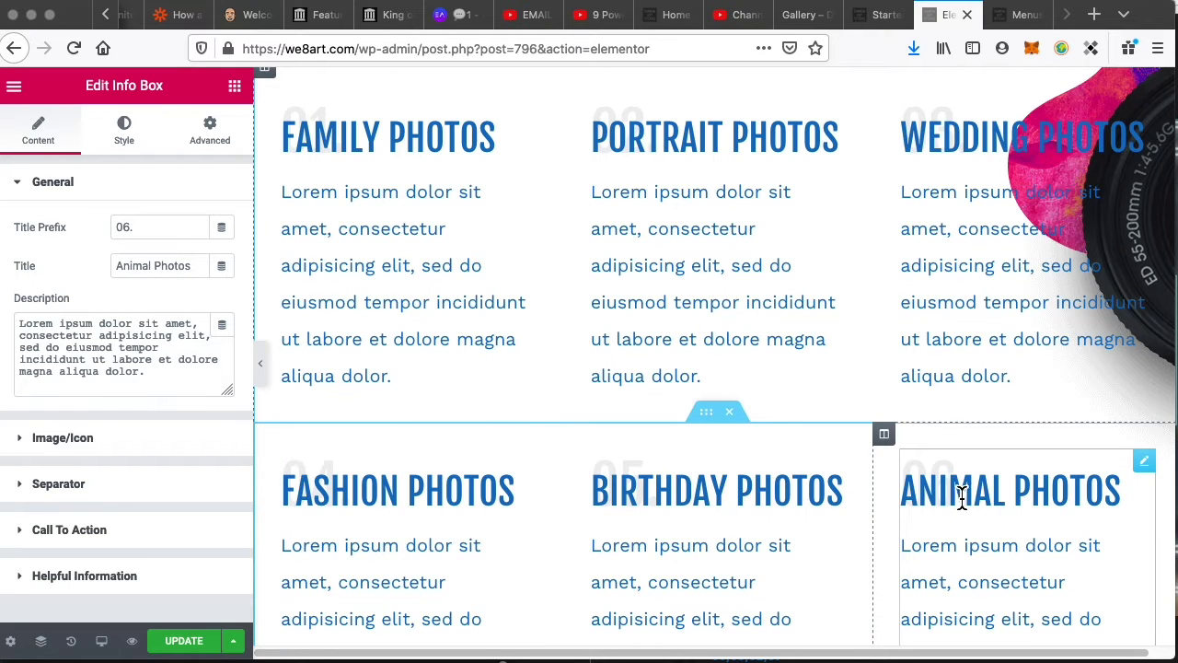
pyautogui.tripleClick(987, 497)
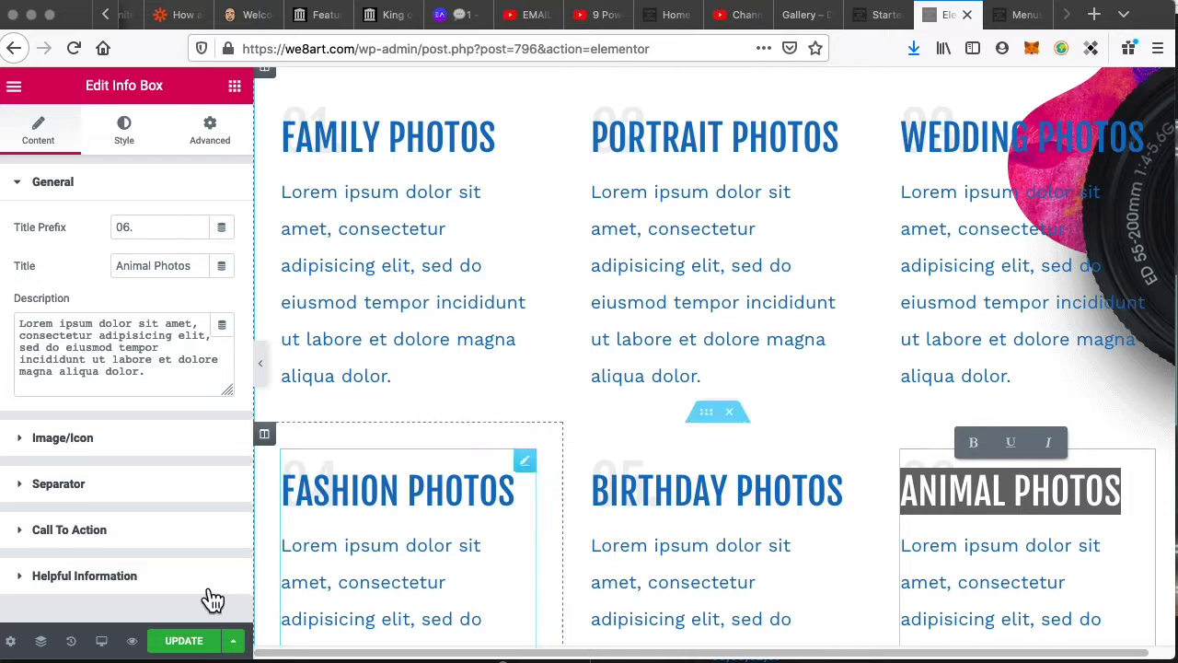
pyautogui.click(210, 637)
pyautogui.click(187, 639)
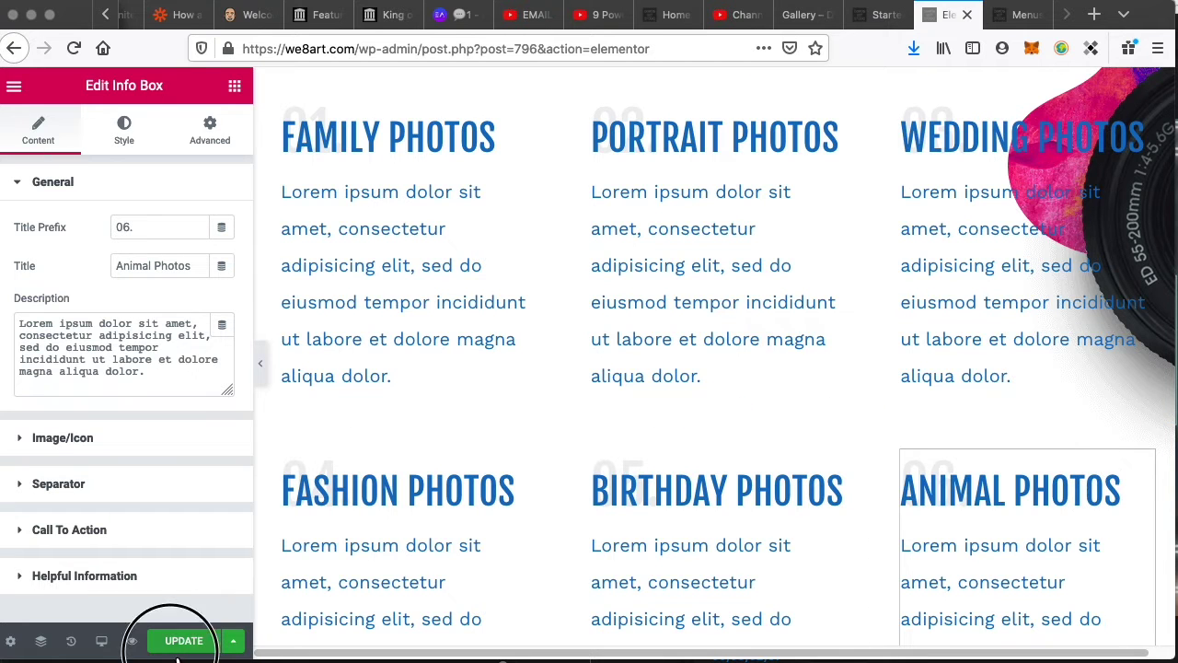
# - View the live Services page and examine its layout from the SERVICES header down to the portfolio contact section
pyautogui.scroll(3, 594, 460)
pyautogui.scroll(5, 593, 460)
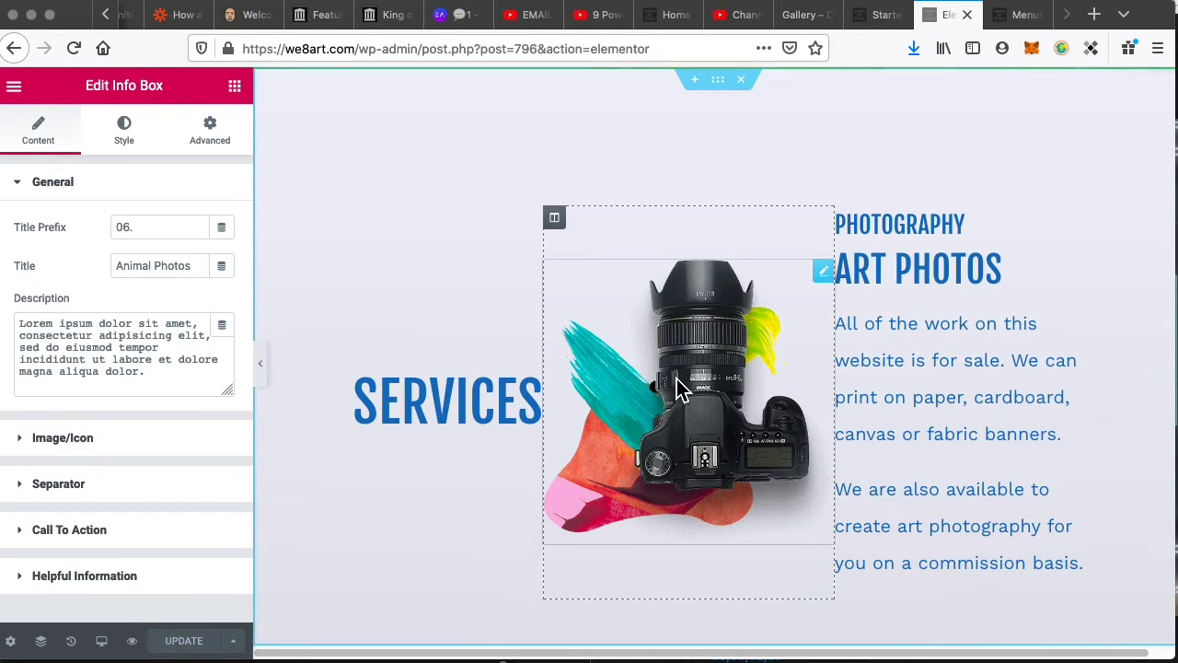
pyautogui.click(14, 86)
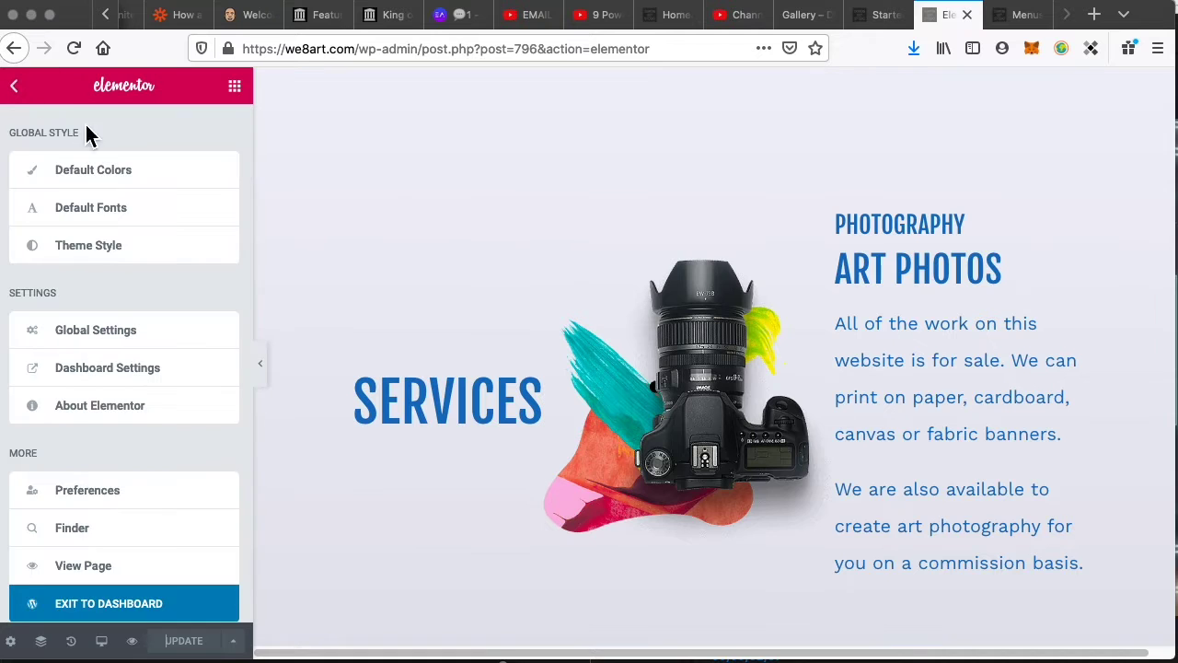
pyautogui.click(100, 571)
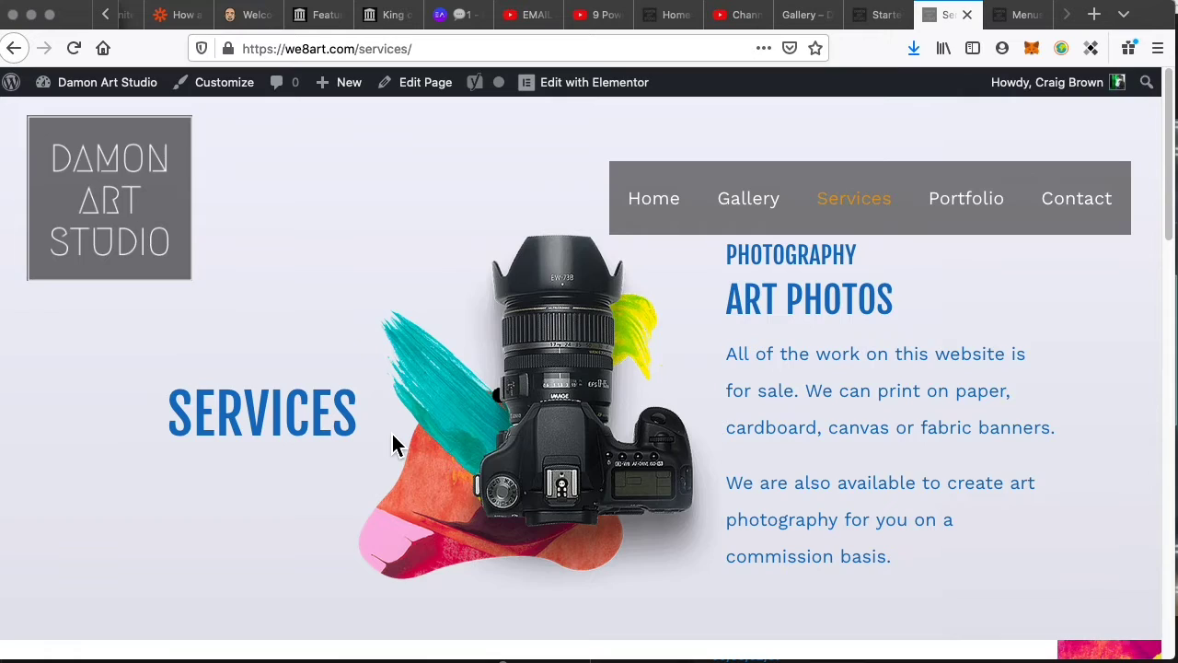
pyautogui.scroll(-5, 393, 445)
pyautogui.scroll(5, 405, 432)
pyautogui.scroll(-5, 410, 437)
pyautogui.scroll(5, 411, 419)
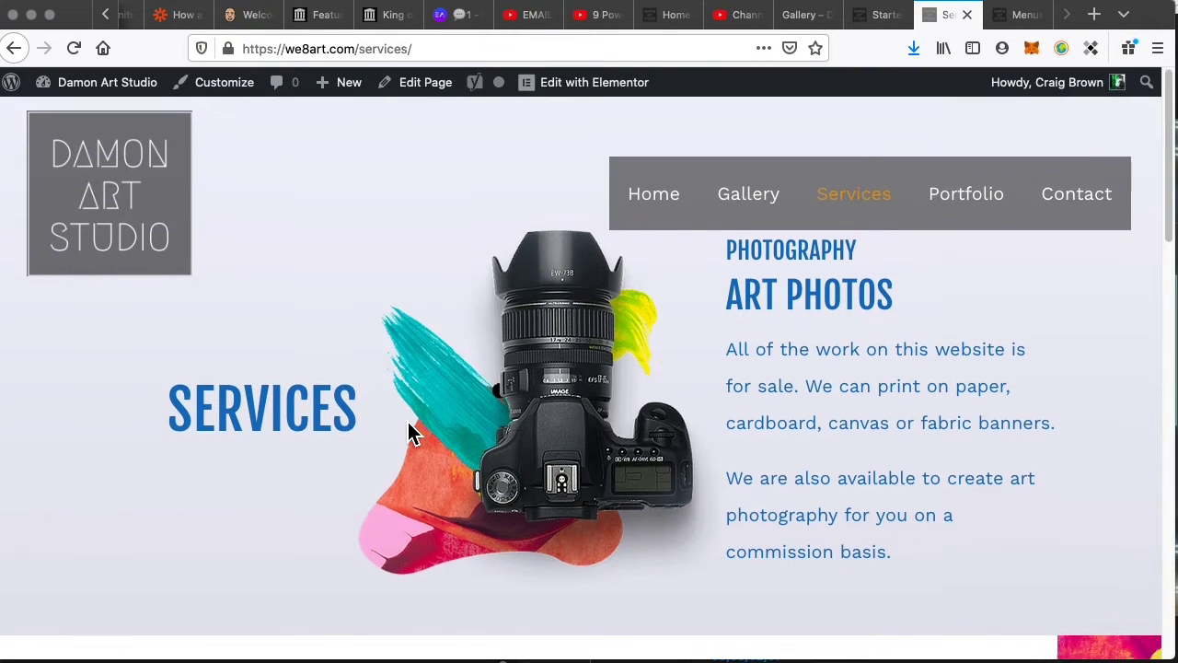
pyautogui.scroll(-10, 409, 433)
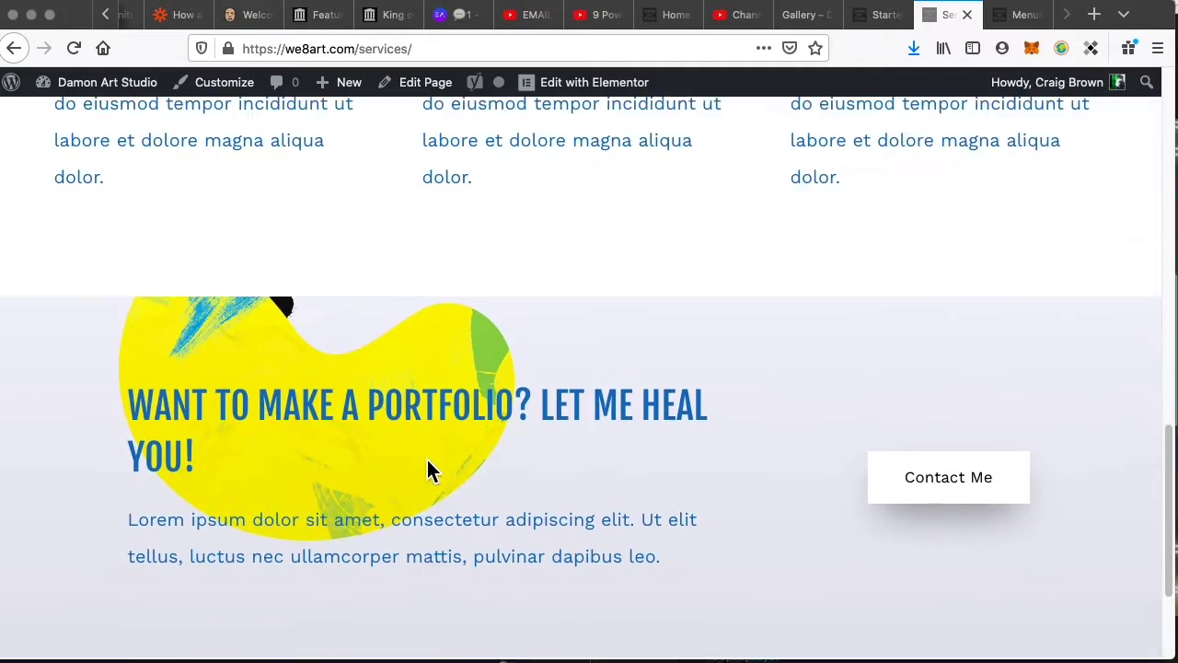
pyautogui.scroll(3, 433, 461)
pyautogui.scroll(-2, 447, 465)
pyautogui.scroll(20, 461, 463)
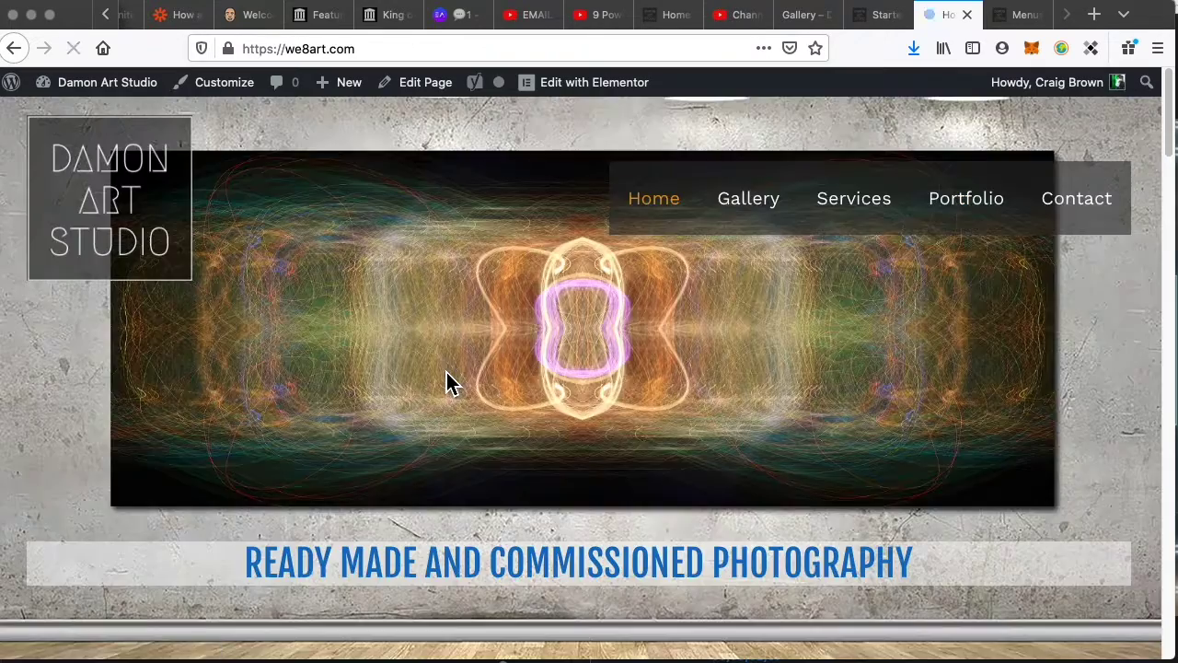
# - Examine the live Home page's hero artwork and the READY MADE AND COMMISSIONED PHOTOGRAPHY banner
pyautogui.scroll(-6, 456, 368)
pyautogui.scroll(5, 456, 368)
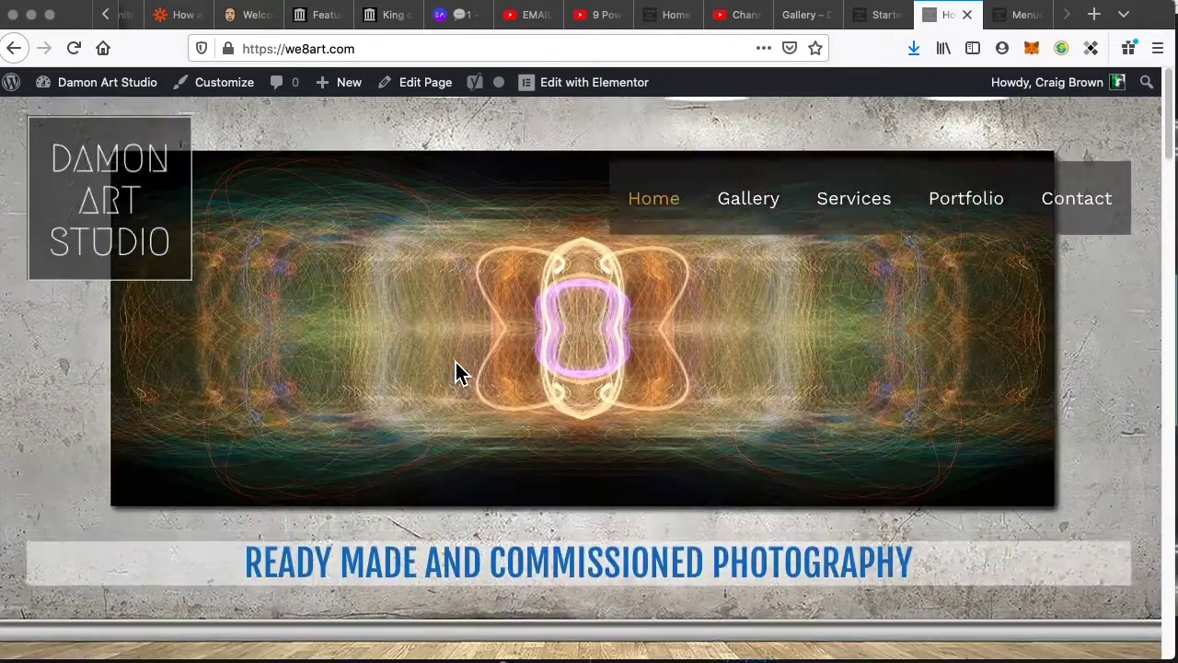
pyautogui.scroll(-3, 464, 364)
pyautogui.scroll(3, 493, 322)
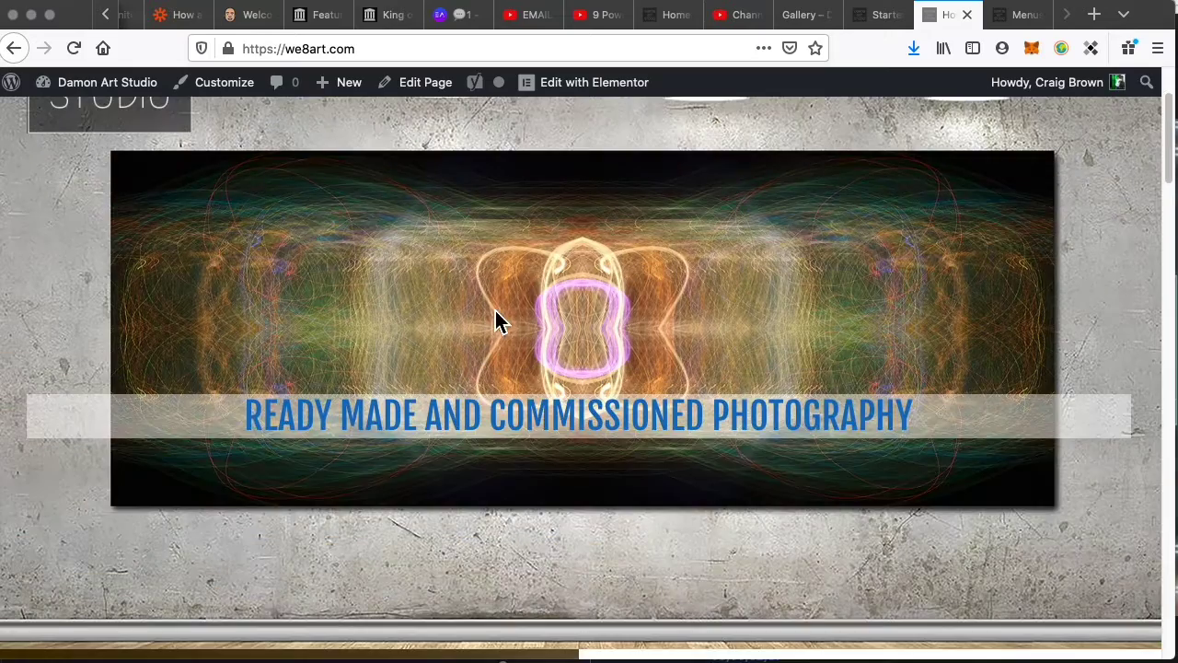
pyautogui.scroll(2, 559, 348)
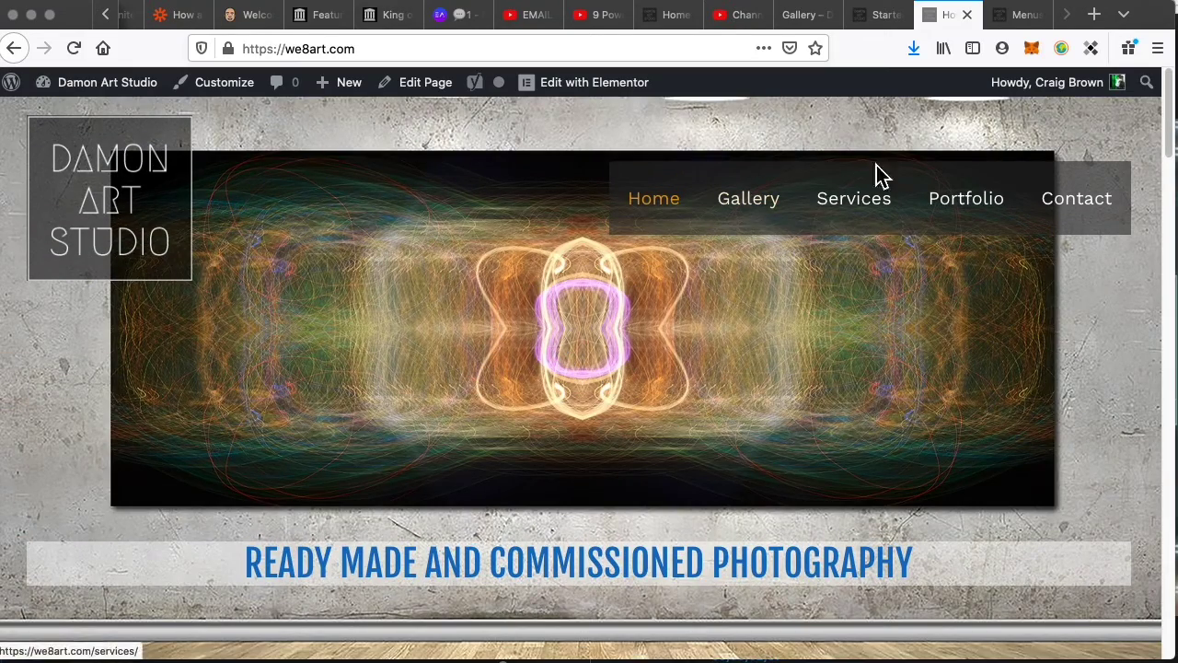
# - Return to the live Services page and check the photo service boxes below the header
pyautogui.click(841, 213)
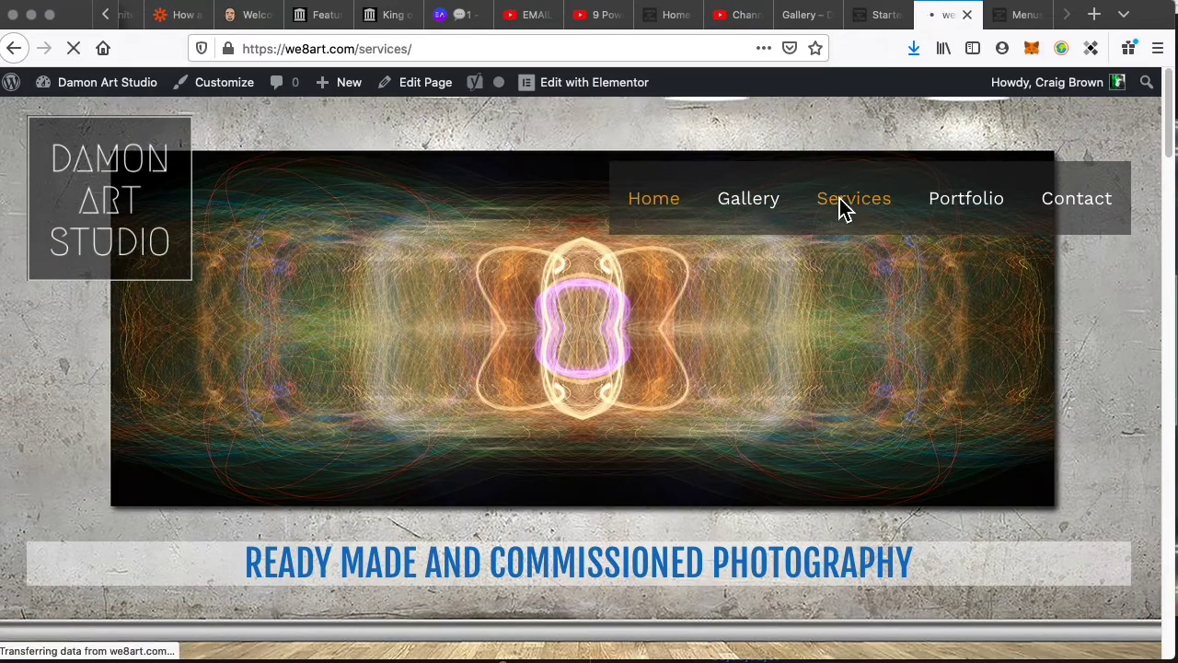
pyautogui.scroll(-9, 613, 456)
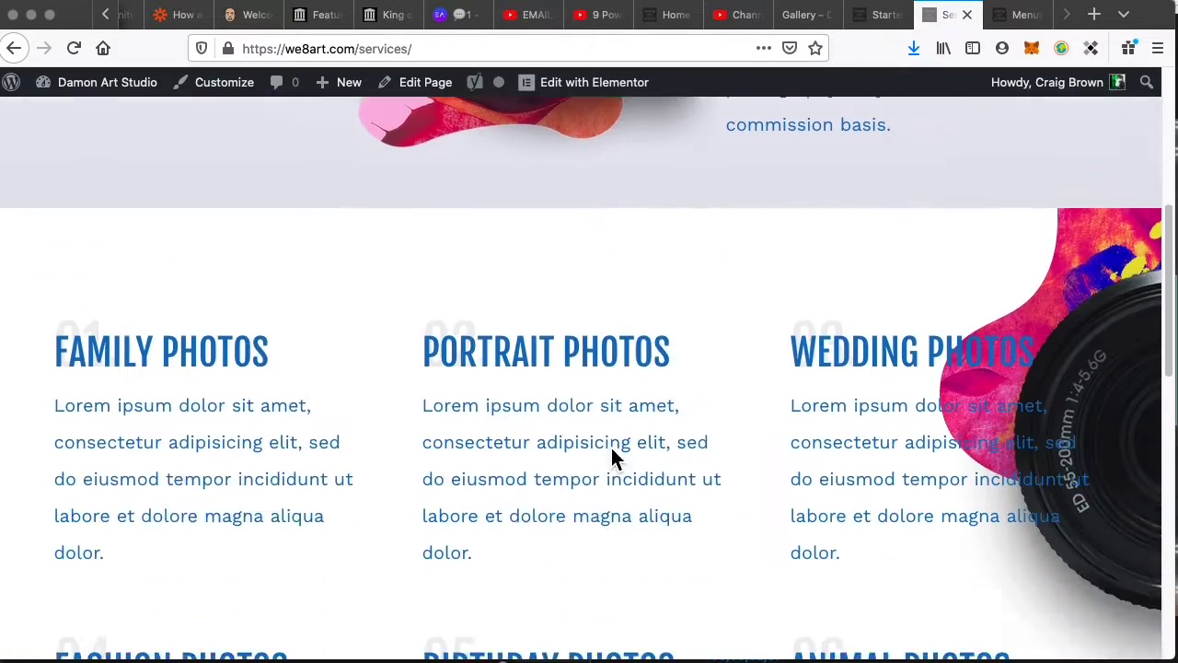
# - Review the content of the Services page and then the Portfolio page on the we8art.com site
pyautogui.scroll(9, 676, 409)
pyautogui.scroll(-3, 670, 423)
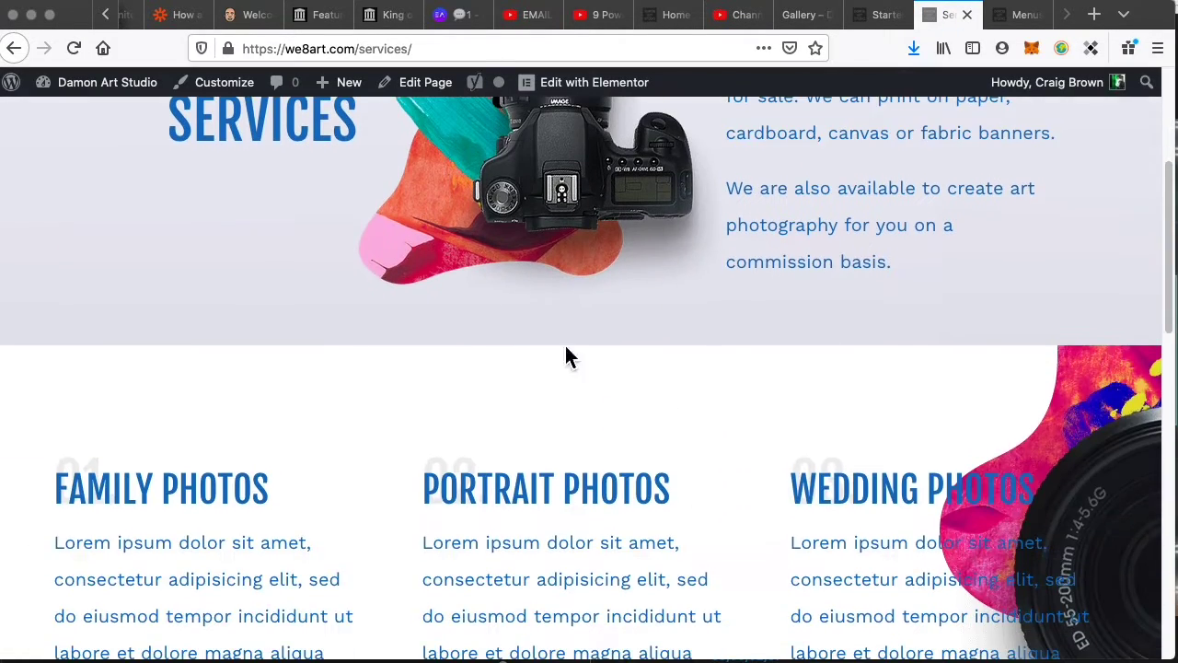
pyautogui.scroll(3, 737, 426)
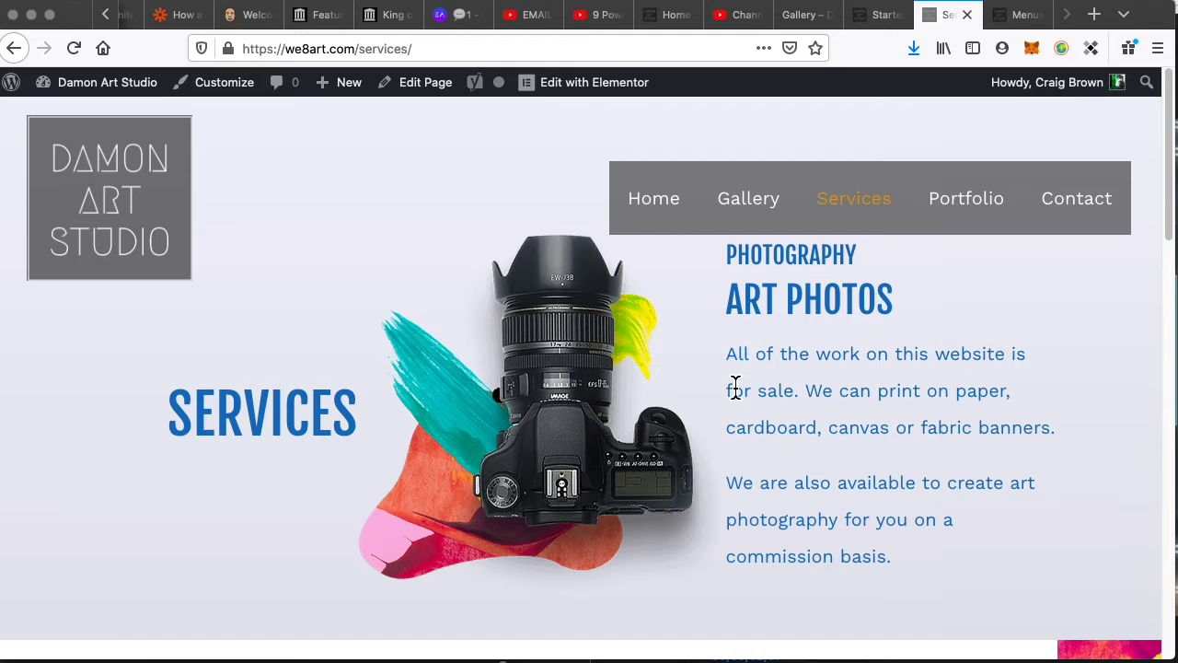
pyautogui.click(974, 198)
pyautogui.scroll(-2, 747, 390)
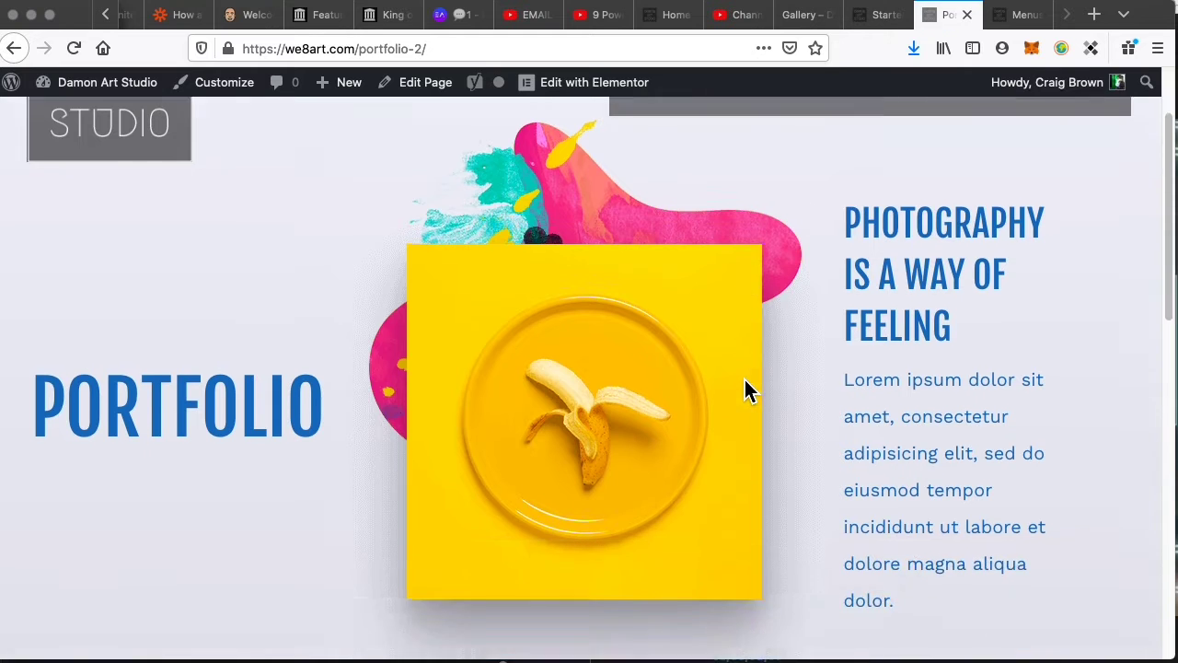
pyautogui.scroll(-10, 744, 381)
pyautogui.scroll(6, 746, 439)
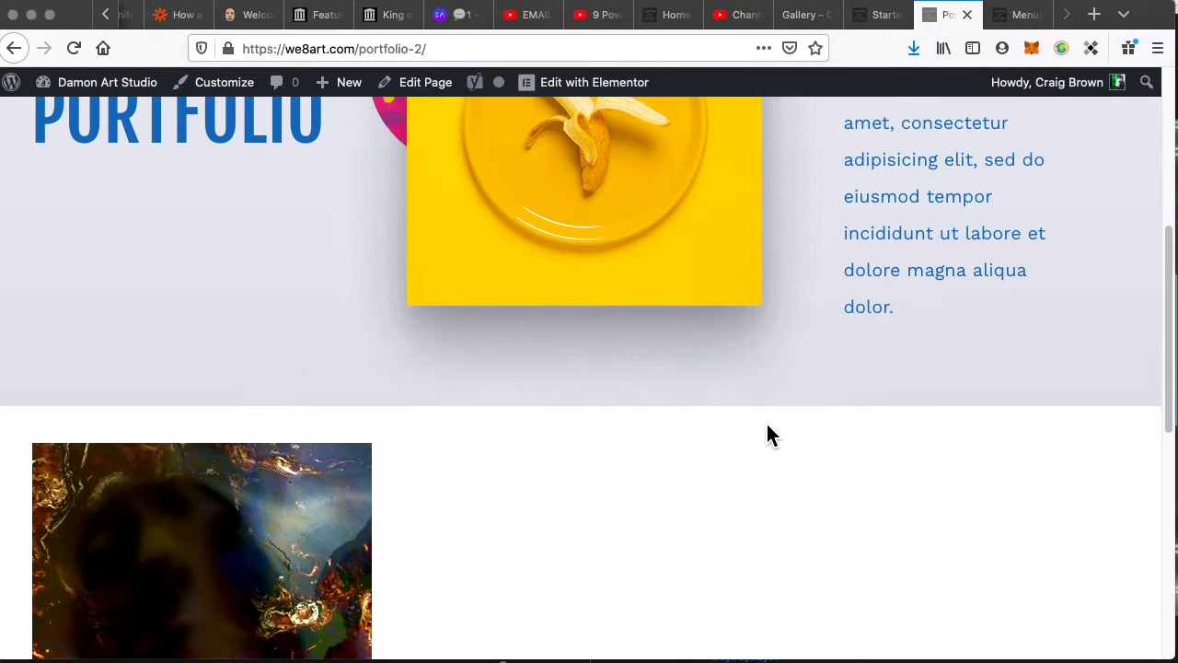
pyautogui.scroll(5, 767, 433)
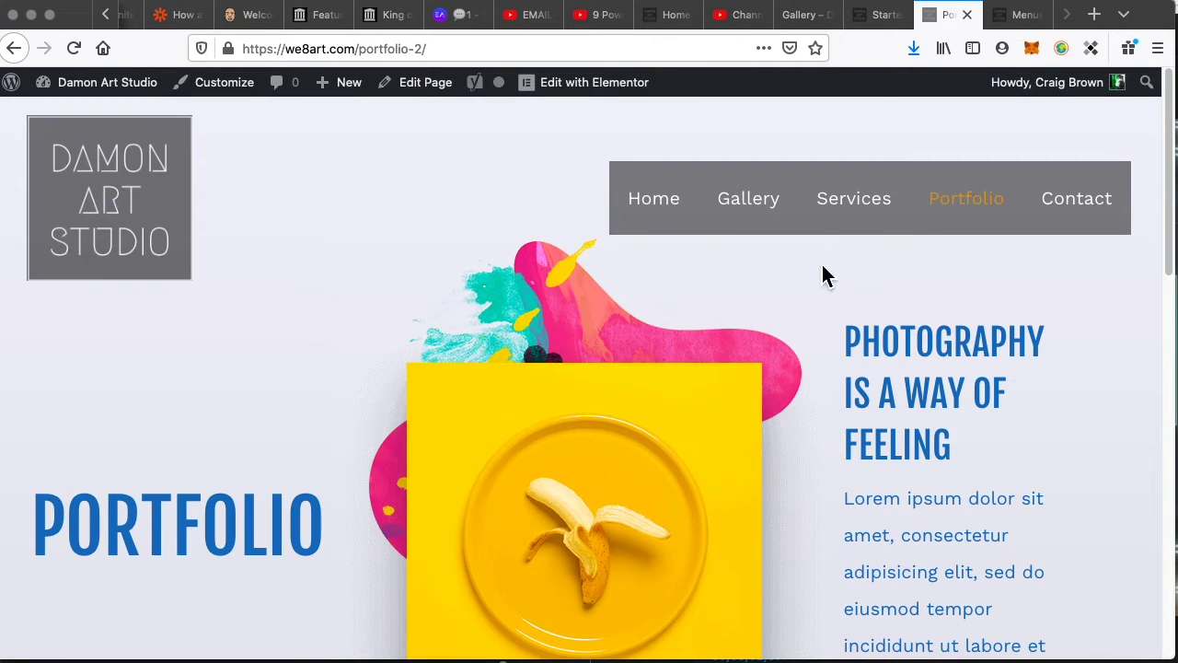
# - Switch to the damonartstudio.com site and read through its Artist Biography page
pyautogui.click(801, 19)
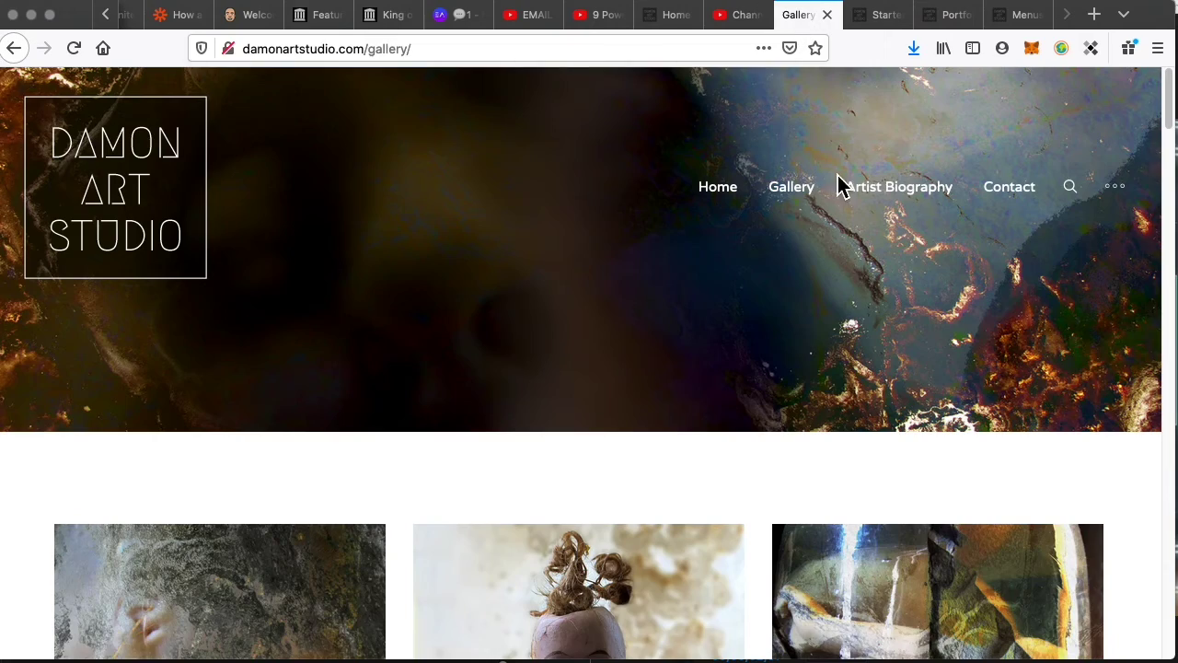
pyautogui.click(926, 202)
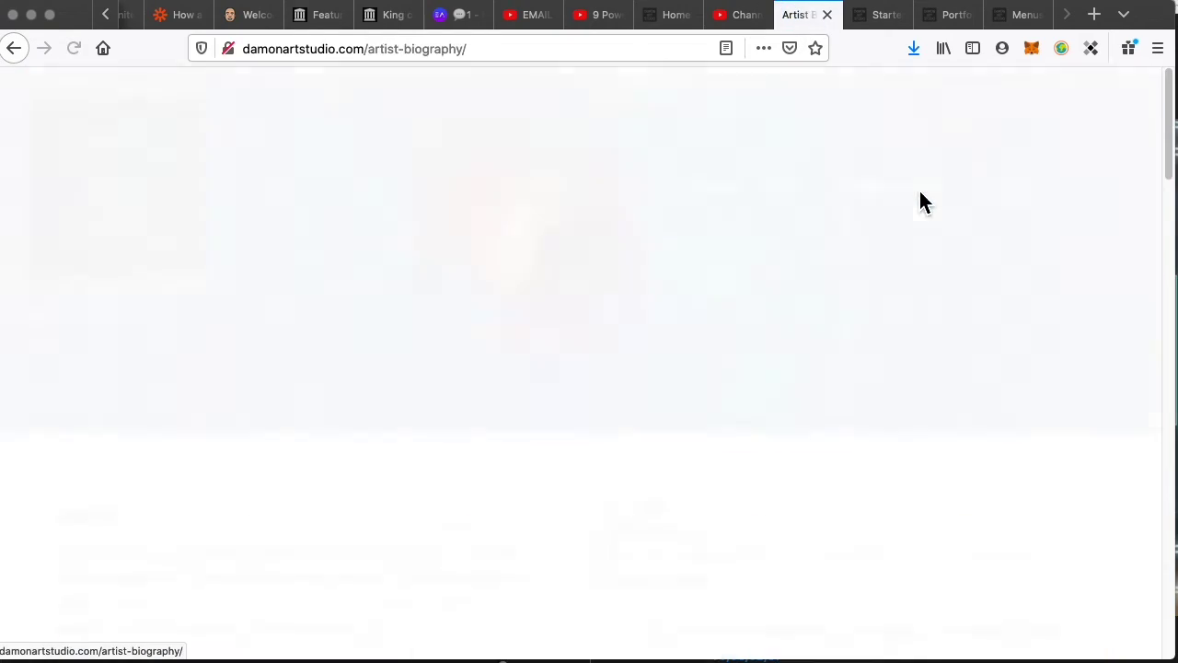
pyautogui.scroll(-15, 833, 348)
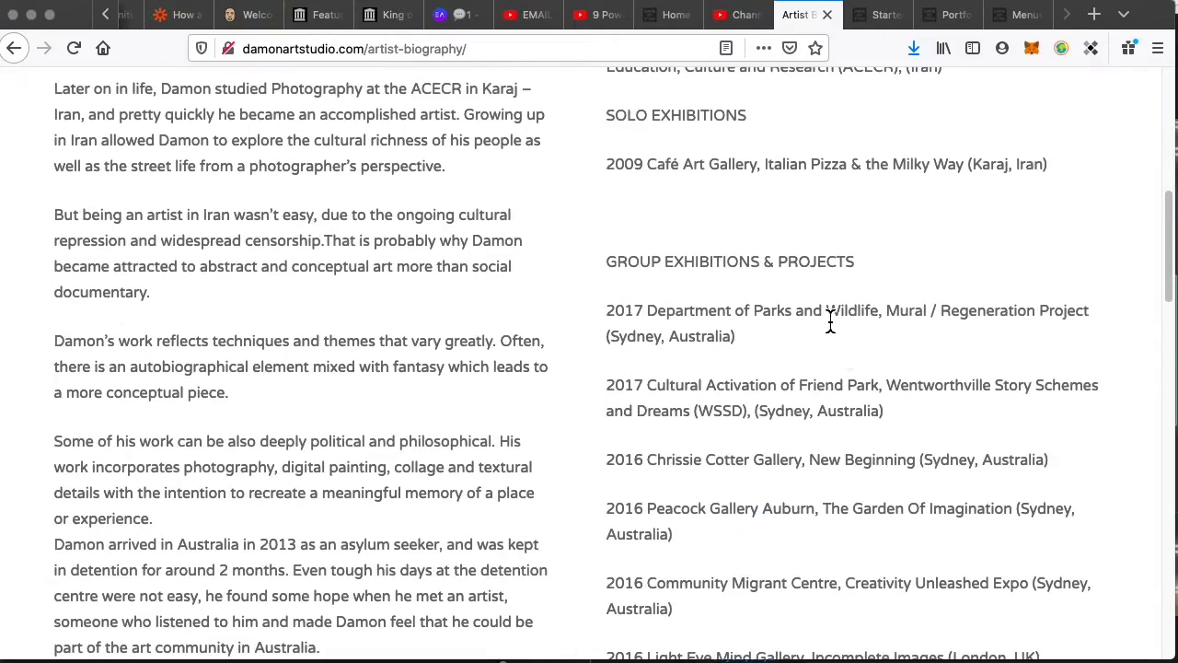
pyautogui.scroll(-5, 842, 389)
pyautogui.scroll(20, 841, 413)
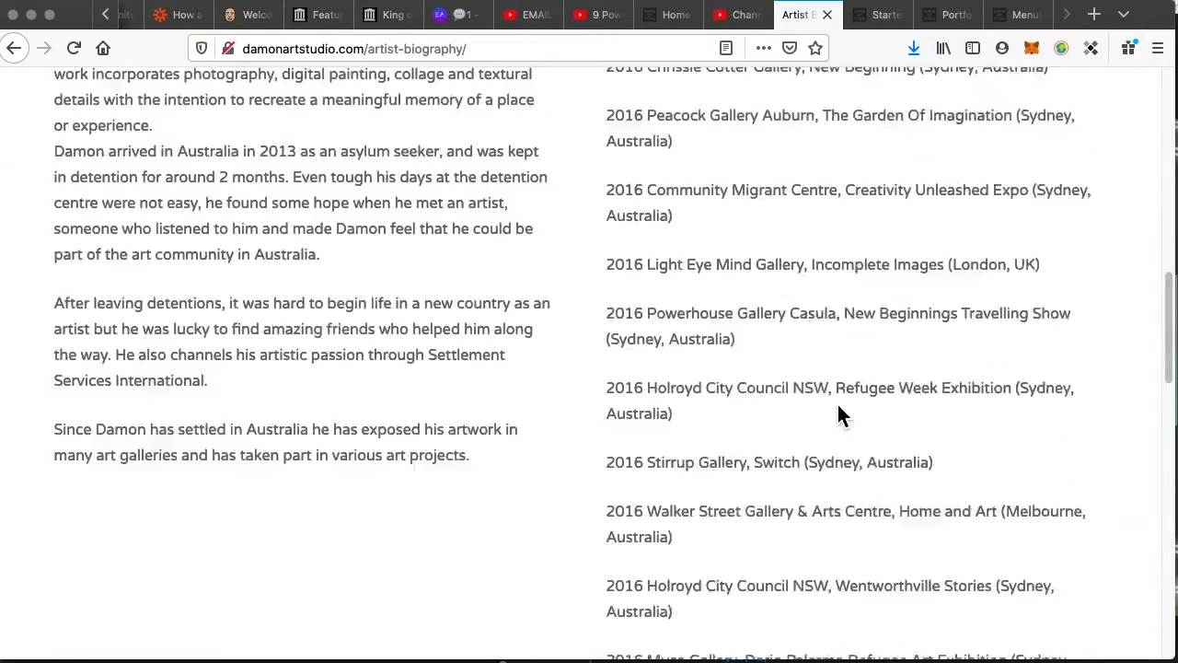
# - Return to the we8art.com site, open its navigation menu editor and remove the Portfolio item from the primary menu
pyautogui.click(958, 15)
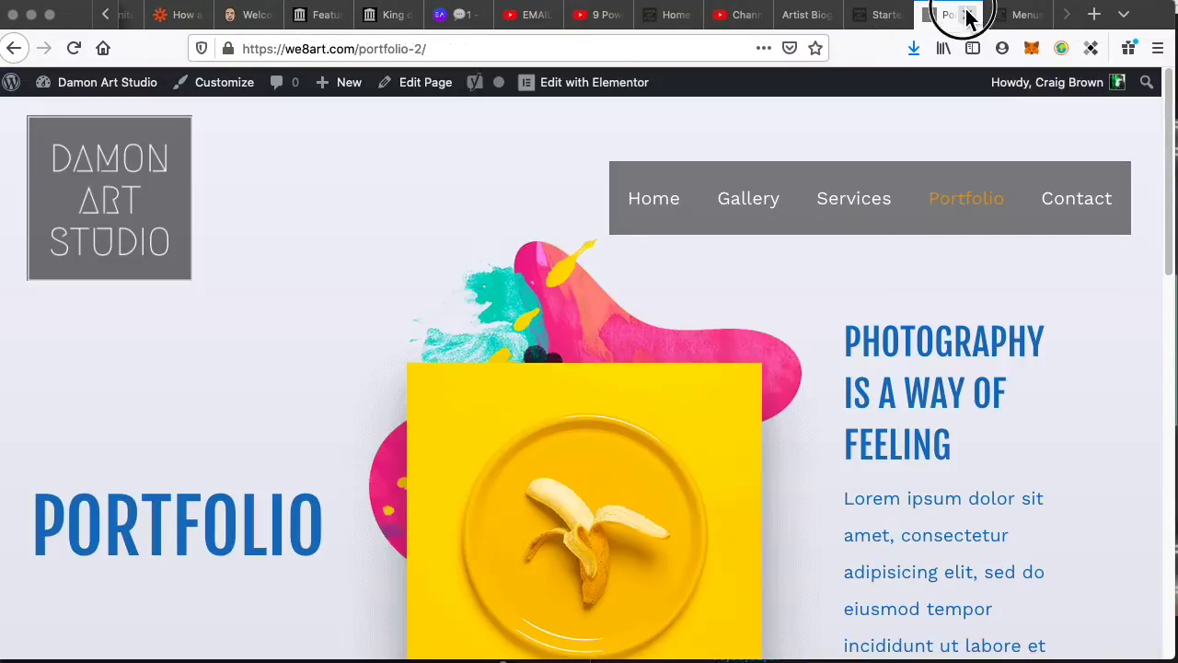
pyautogui.click(970, 211)
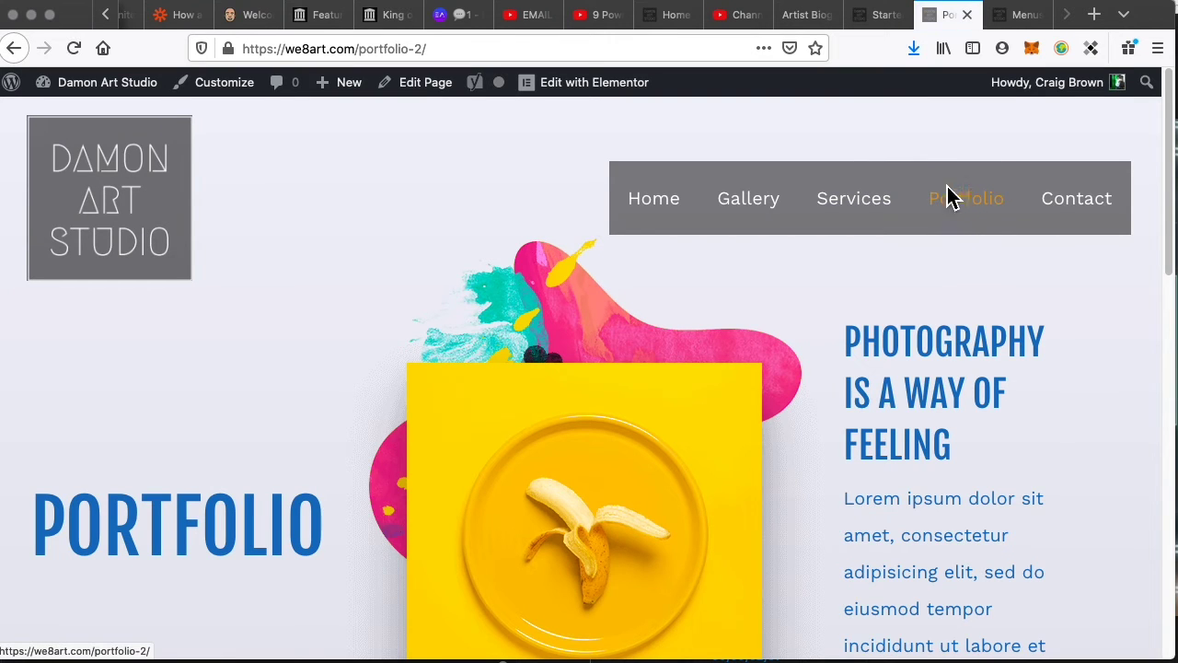
pyautogui.moveTo(97, 87)
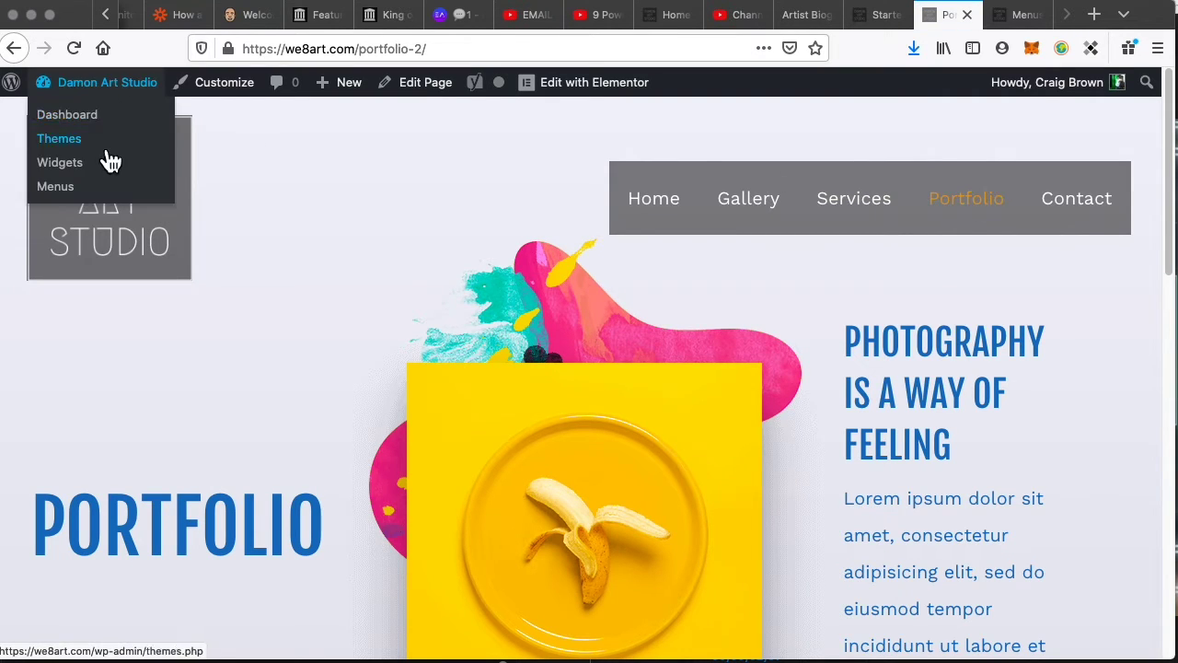
pyautogui.click(69, 196)
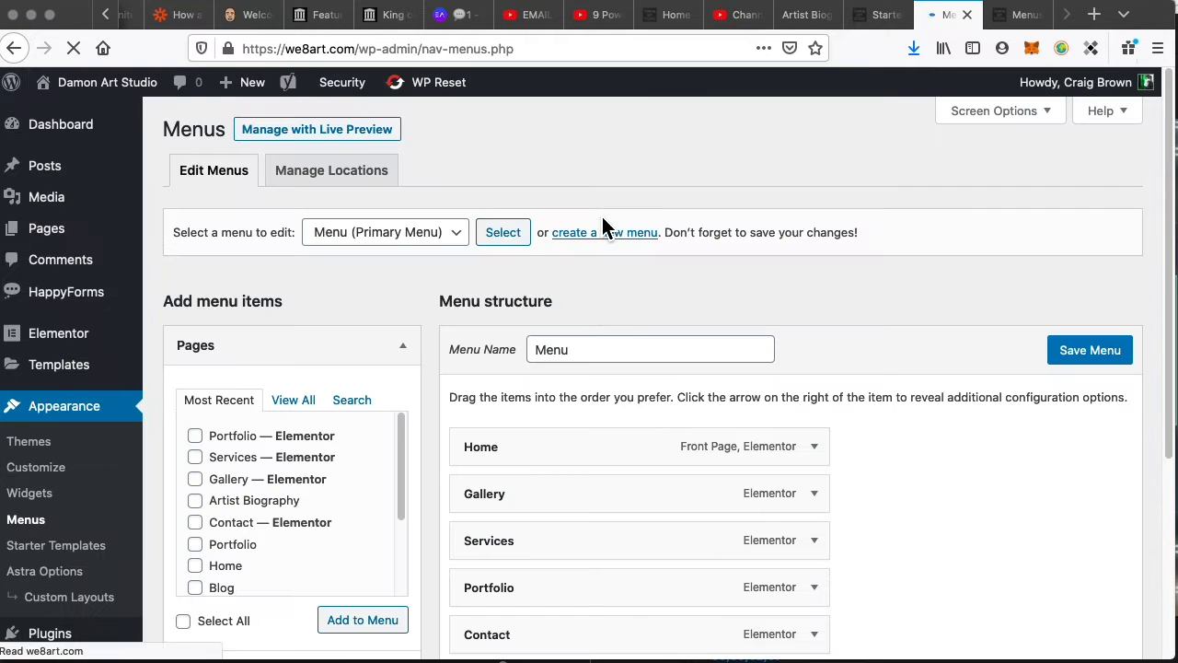
pyautogui.scroll(-3, 606, 488)
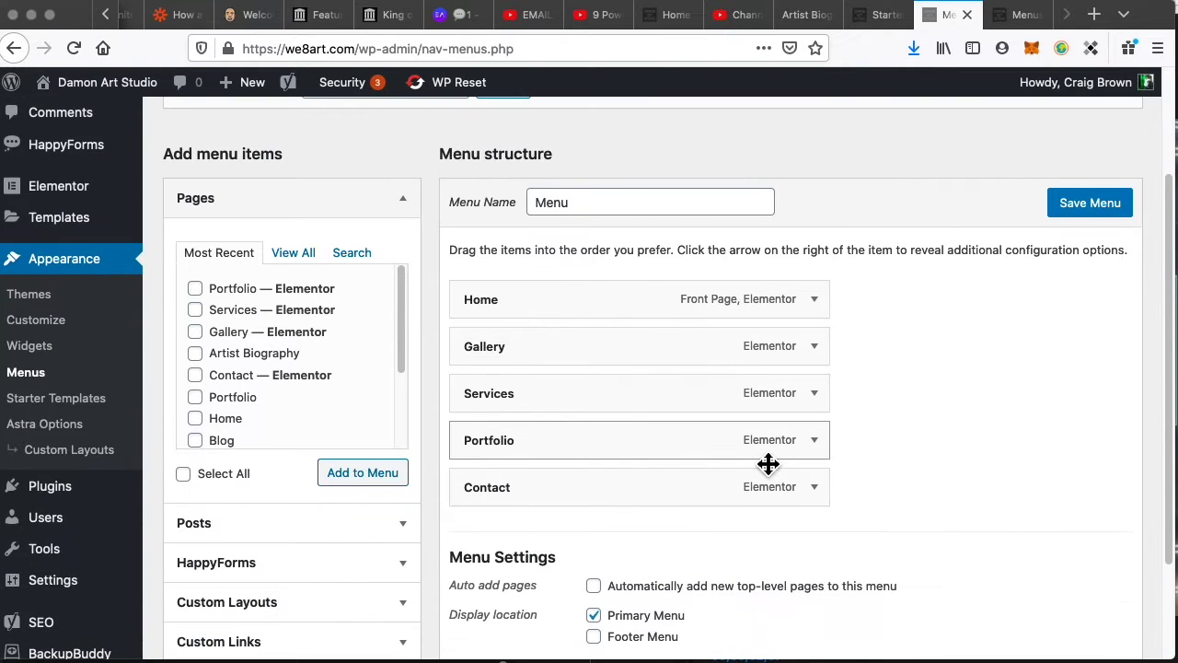
pyautogui.click(813, 441)
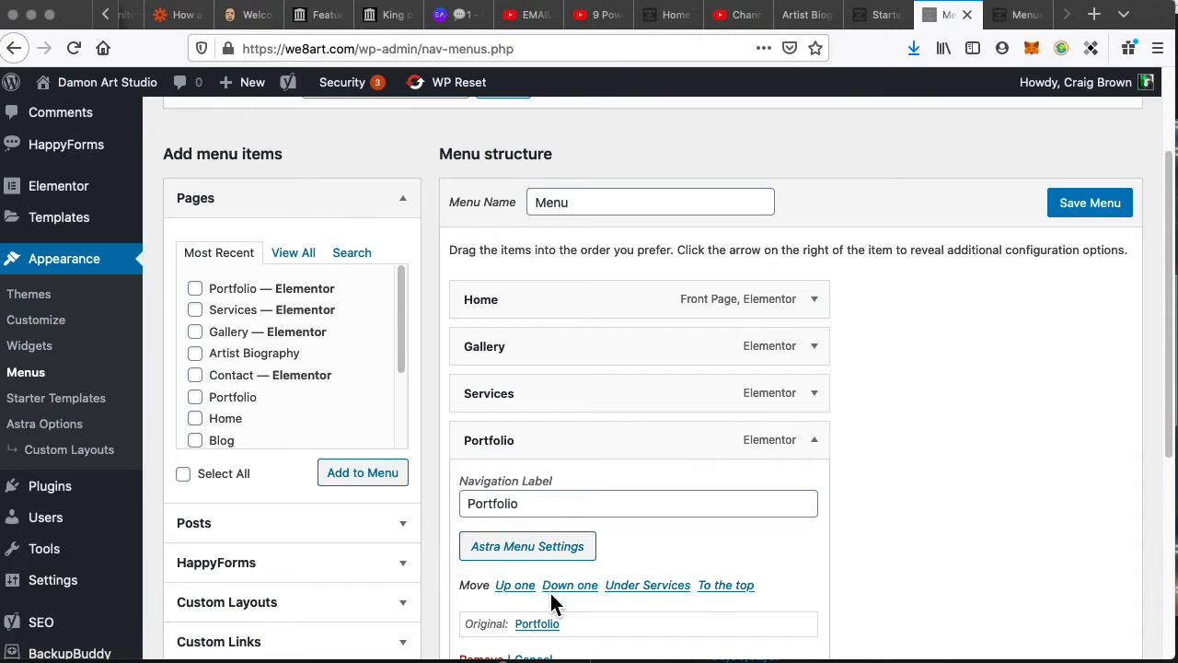
pyautogui.scroll(-3, 558, 599)
pyautogui.click(489, 512)
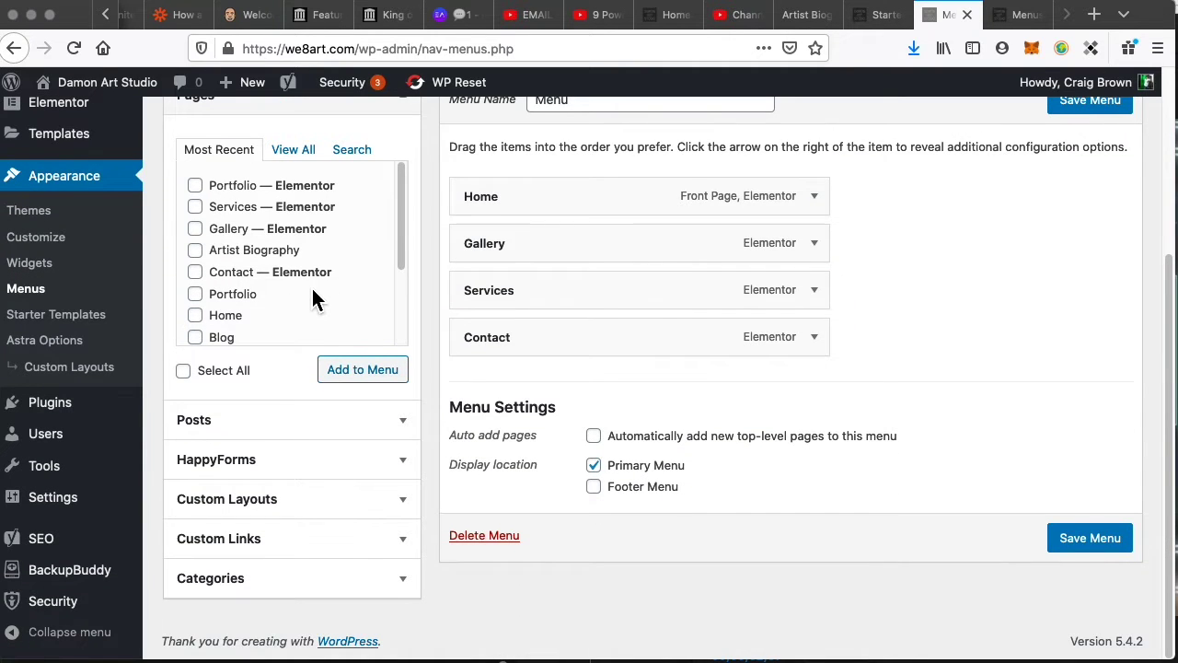
# - Add the Artist Biography page to the primary menu between Services and Contact, and save the menu
pyautogui.scroll(-2, 318, 293)
pyautogui.scroll(3, 300, 323)
pyautogui.click(293, 151)
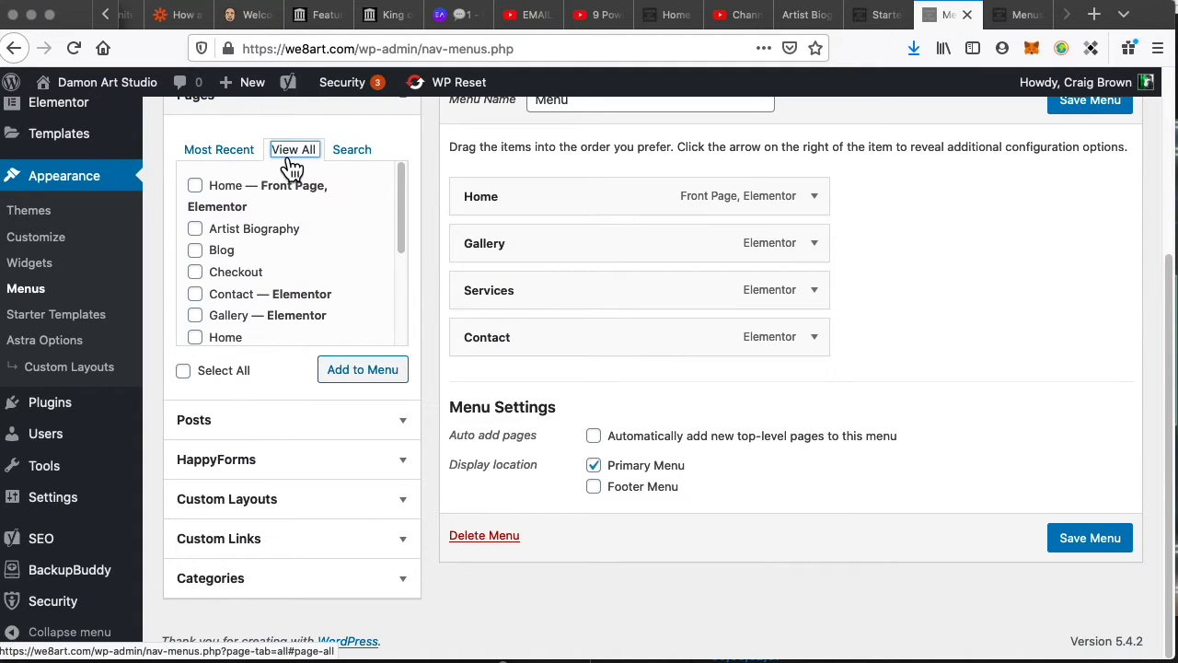
pyautogui.scroll(-1, 328, 279)
pyautogui.scroll(-2, 327, 285)
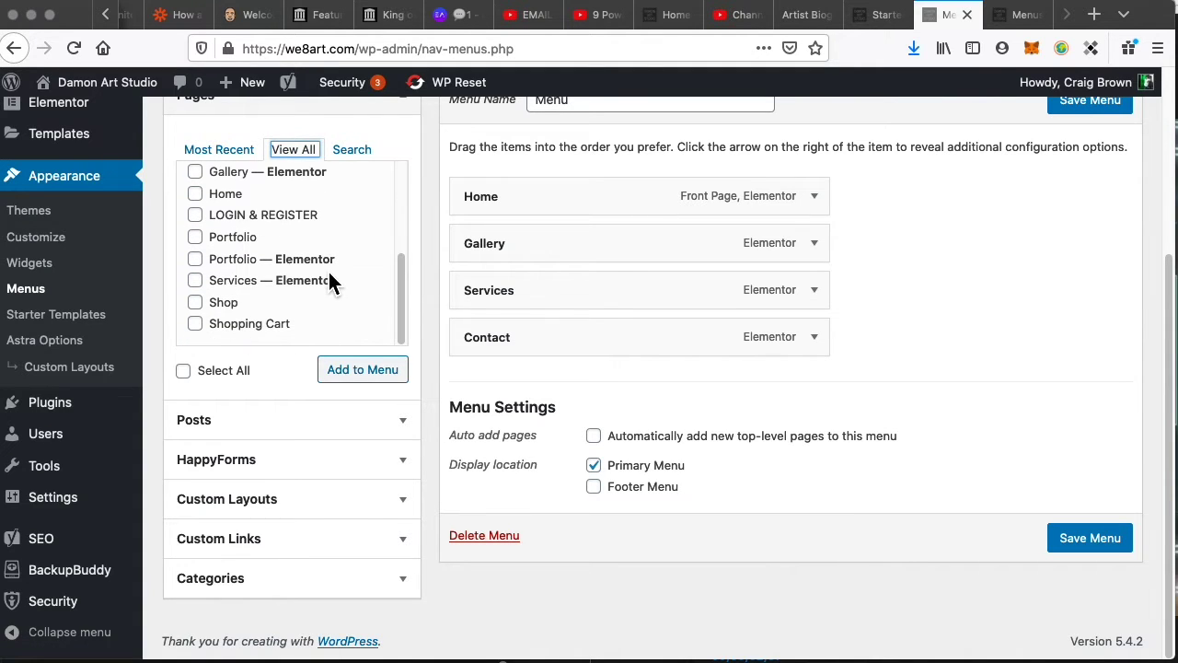
pyautogui.scroll(3, 327, 276)
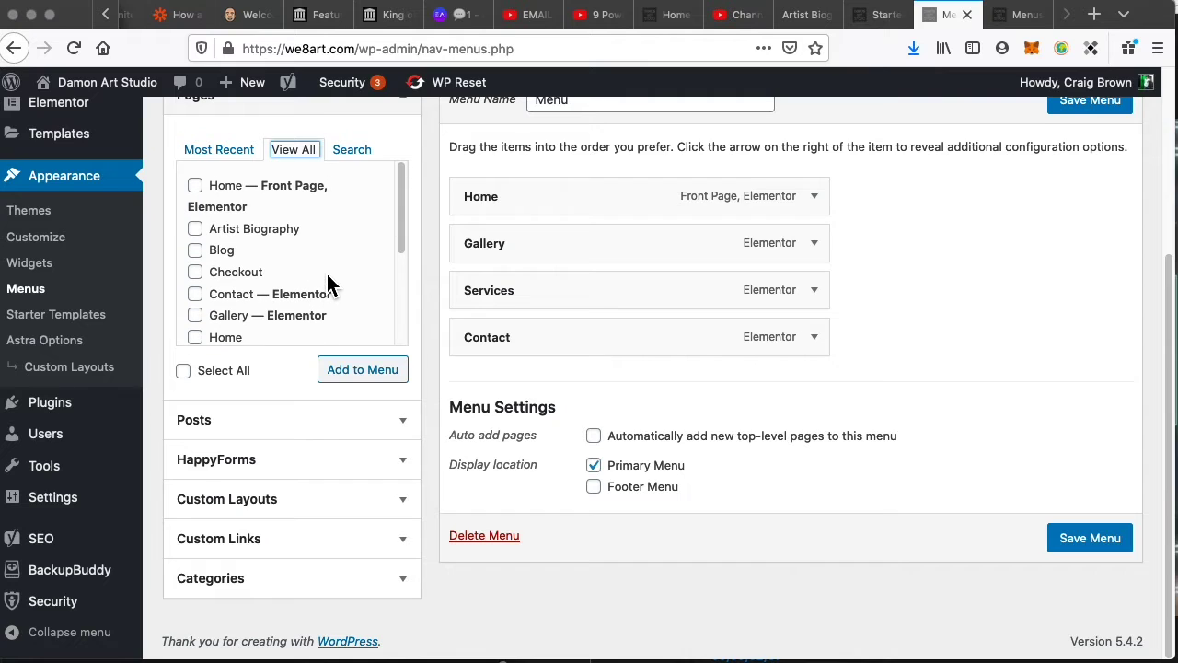
pyautogui.click(282, 243)
pyautogui.click(374, 383)
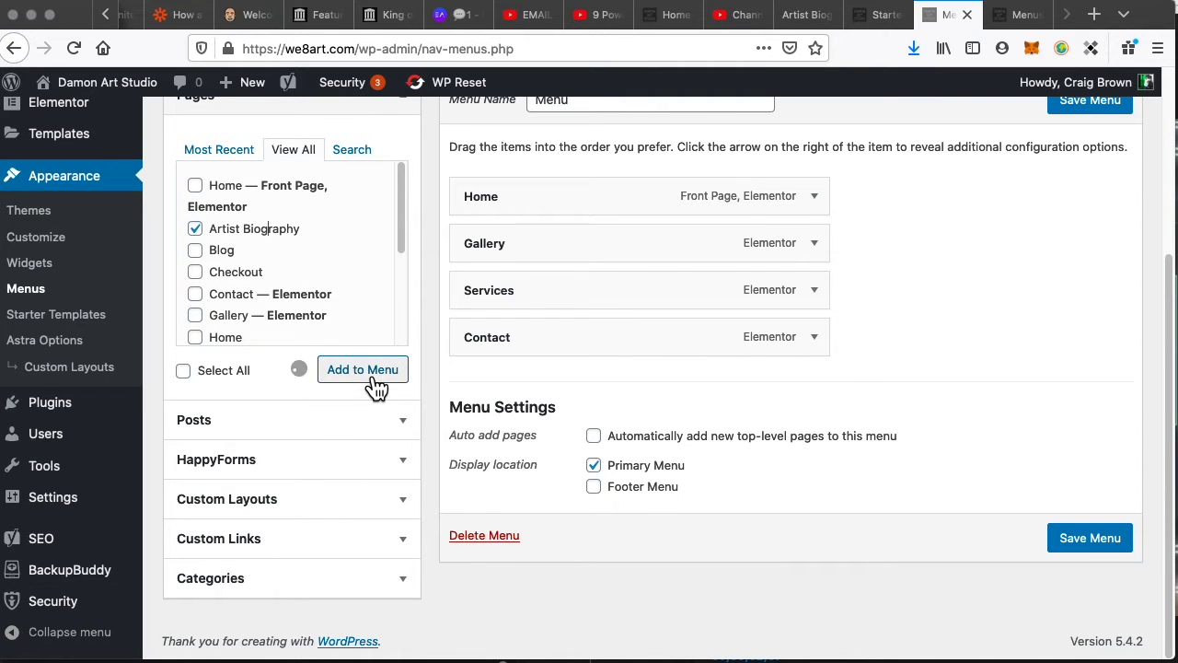
pyautogui.moveTo(526, 395); pyautogui.dragTo(534, 342)
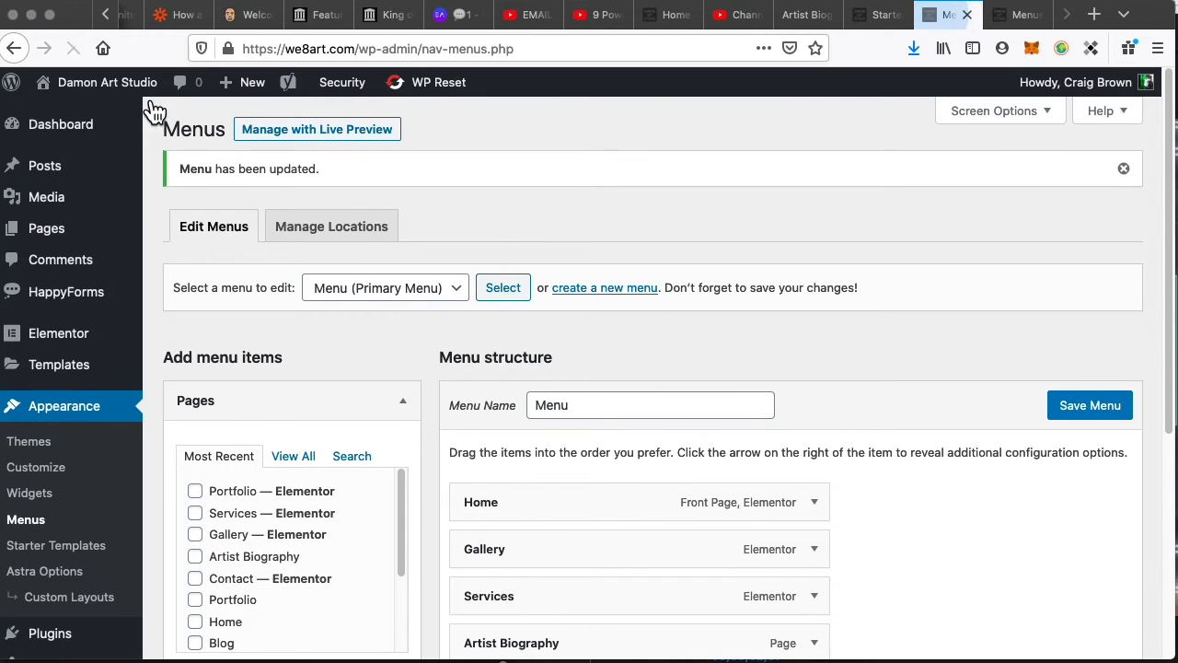
# - Visit the live we8art.com site and examine the whole Artist Biography page, including its text formatting and layout
pyautogui.moveTo(129, 92)
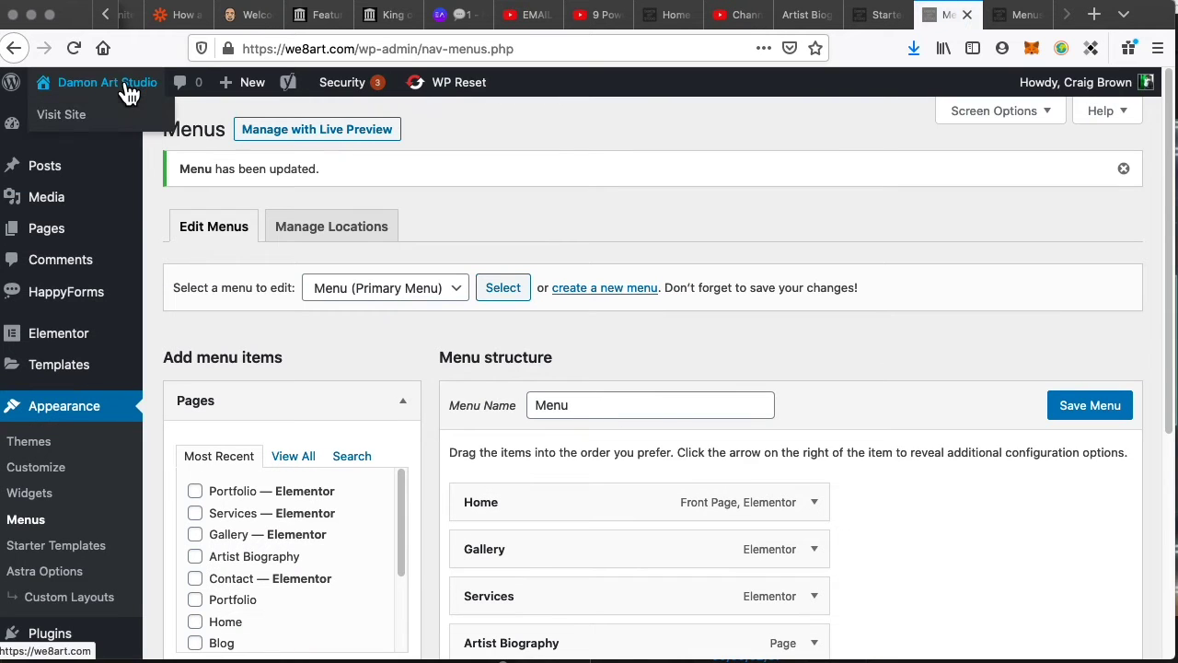
pyautogui.click(92, 125)
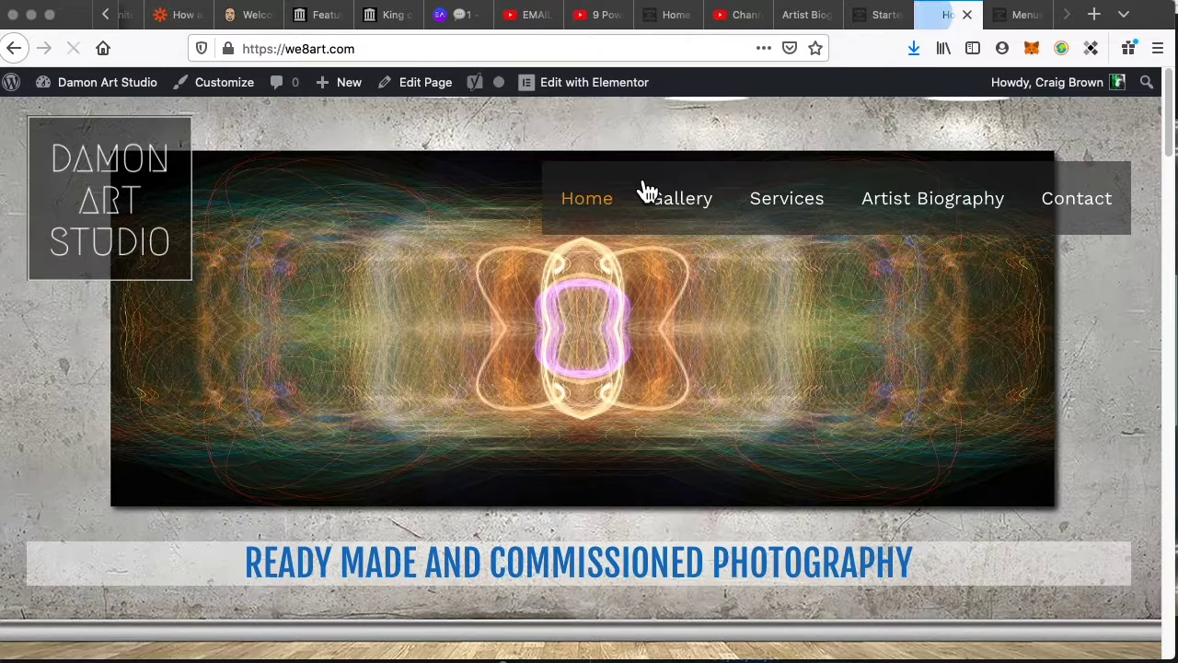
pyautogui.click(933, 199)
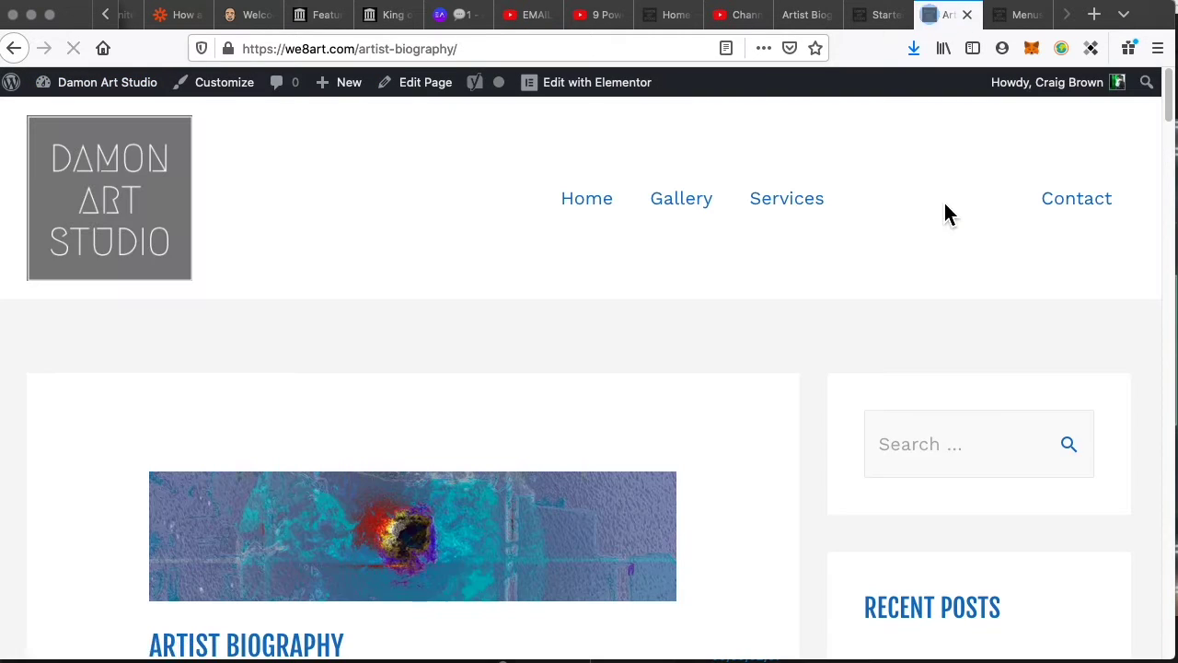
pyautogui.scroll(-5, 718, 382)
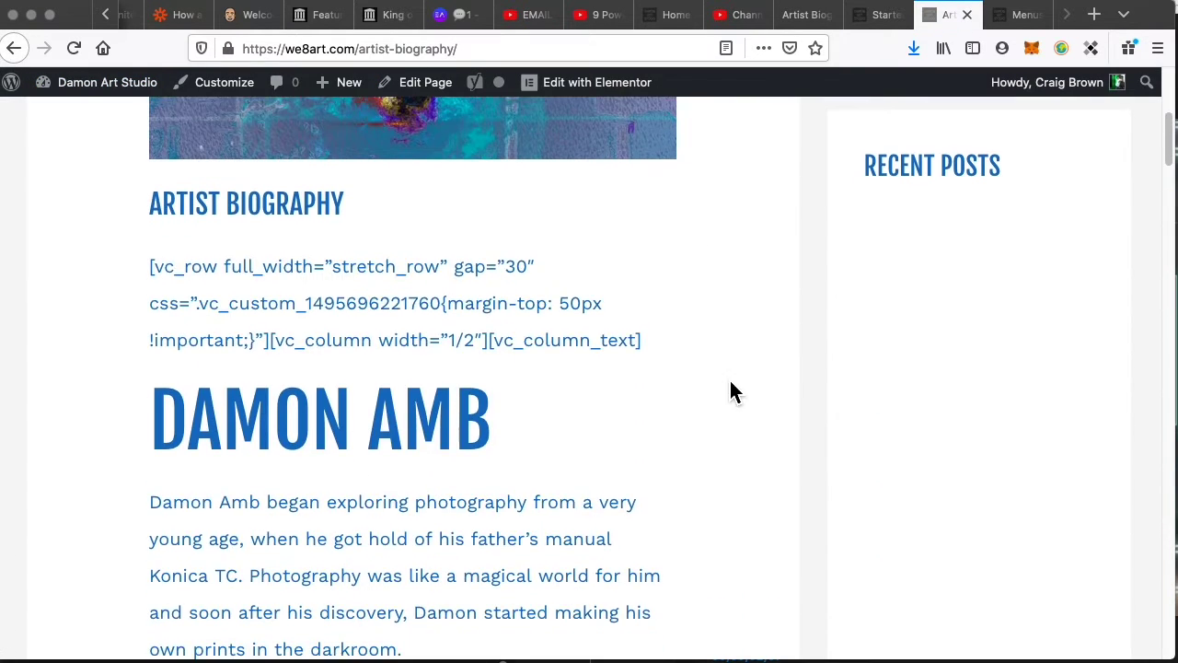
pyautogui.scroll(-10, 732, 385)
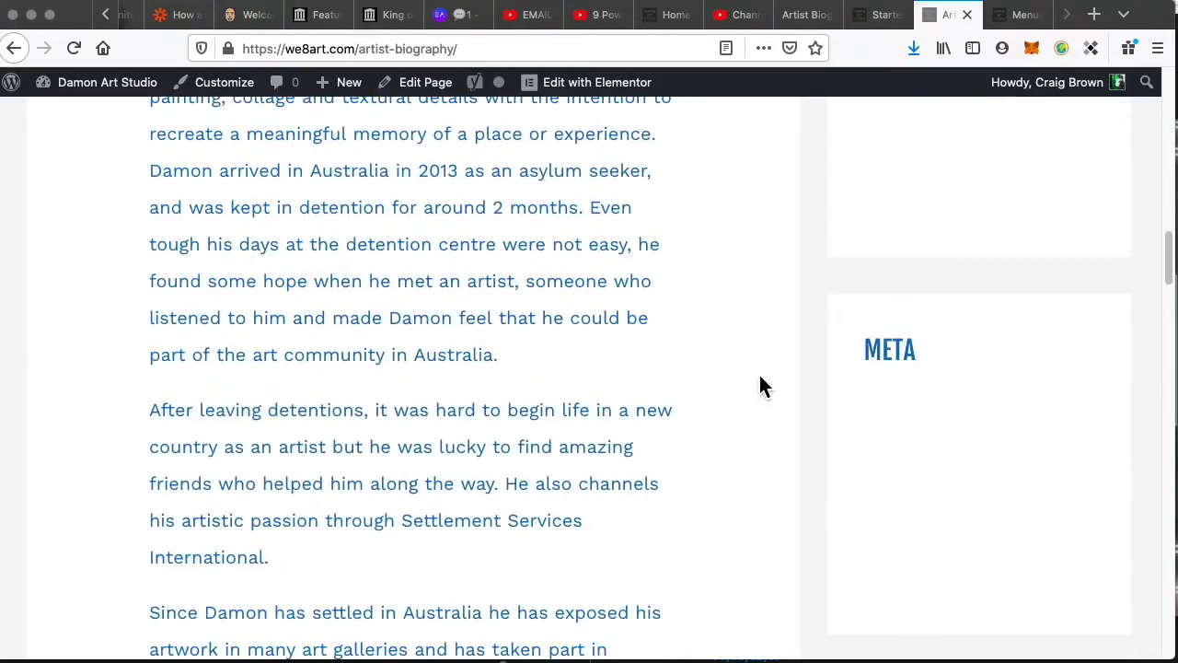
pyautogui.scroll(-12, 760, 384)
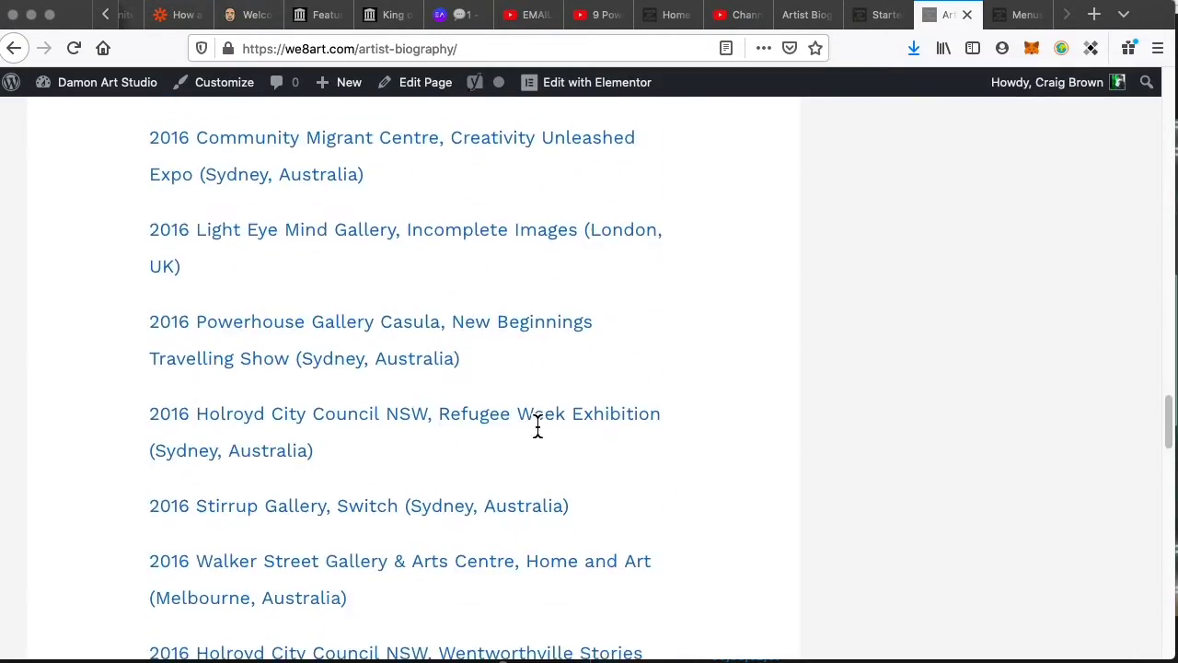
pyautogui.scroll(-15, 553, 424)
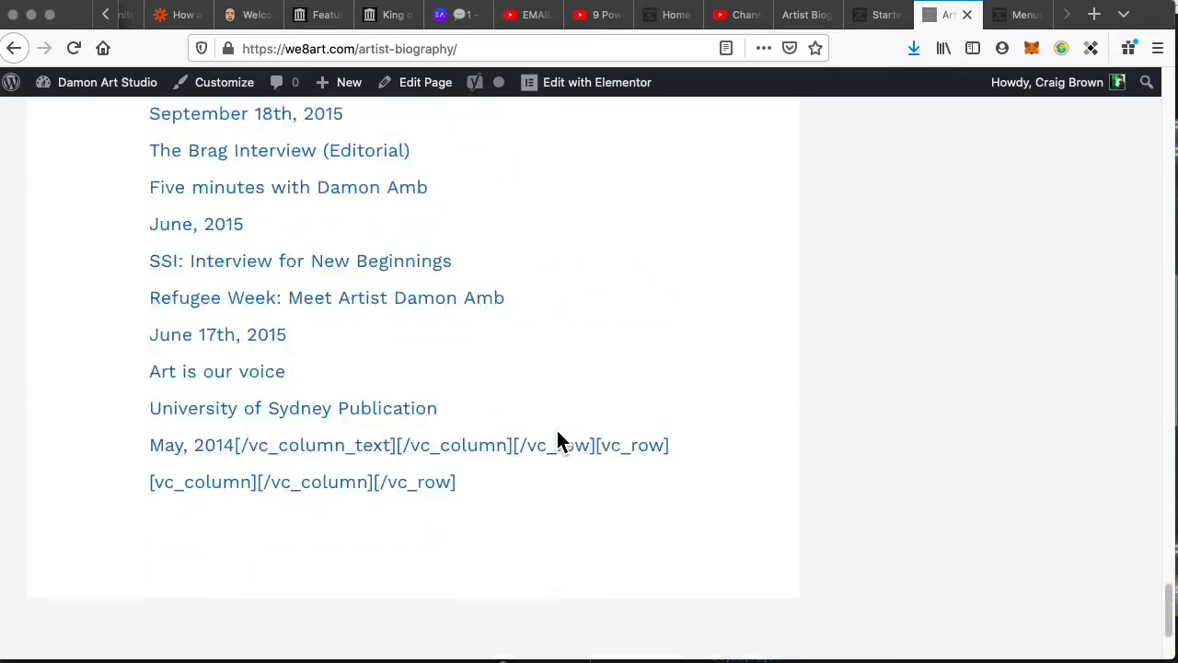
pyautogui.scroll(20, 552, 432)
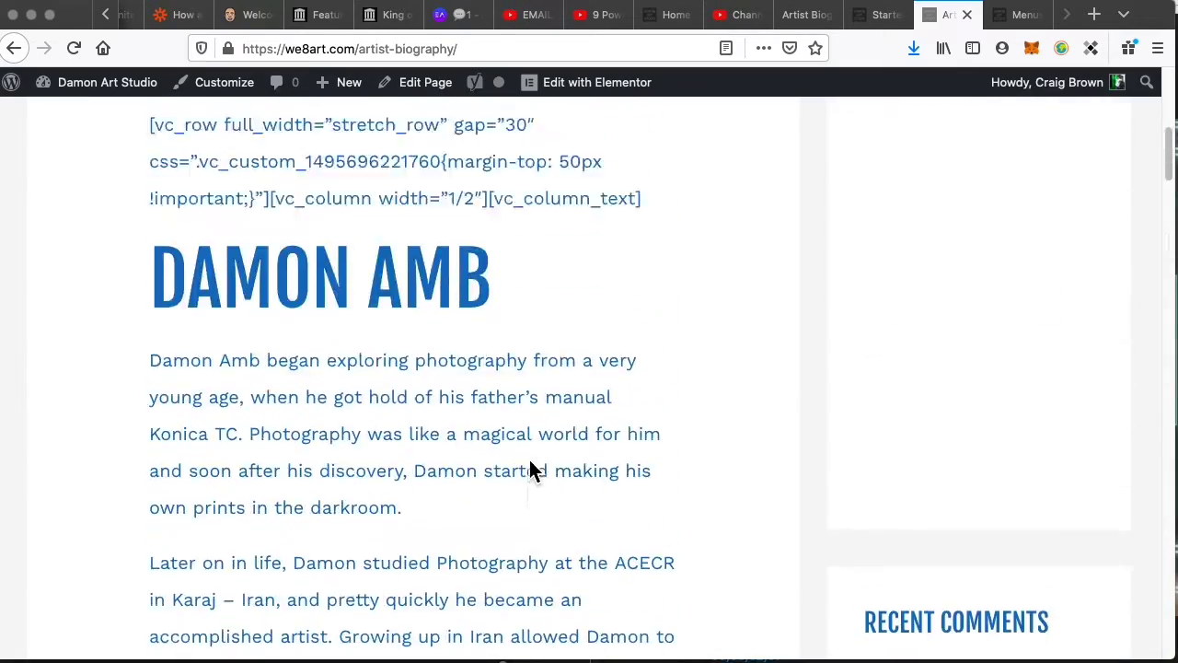
pyautogui.scroll(5, 543, 451)
# - Open the Artist Biography page for editing in Elementor
pyautogui.moveTo(596, 91)
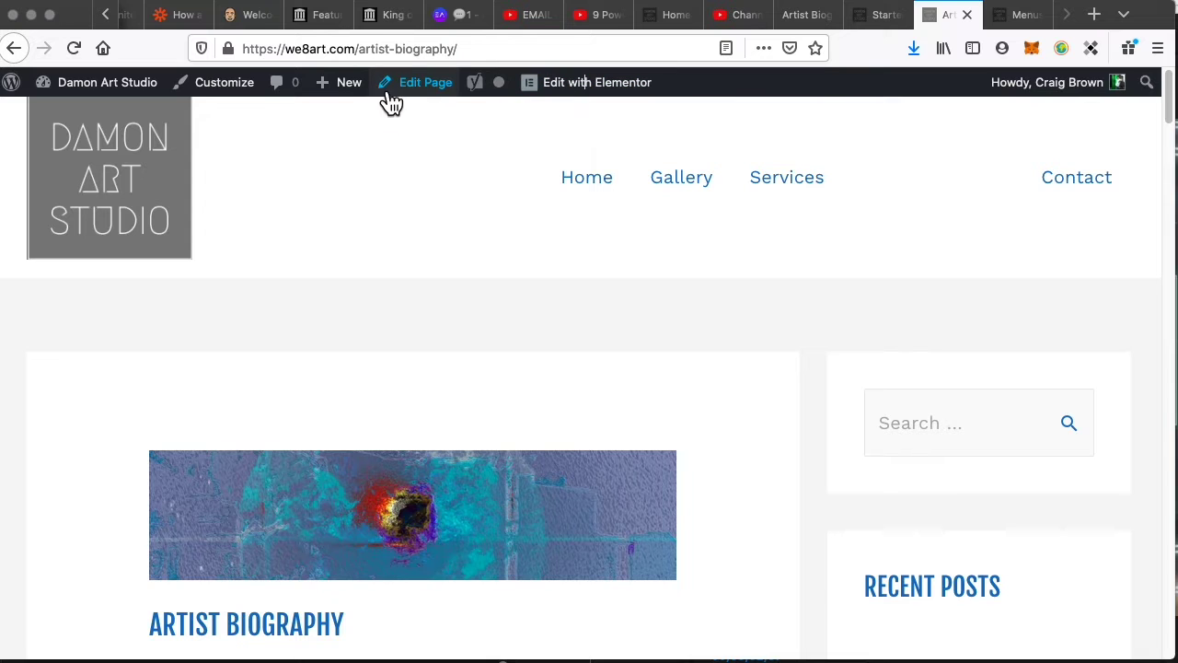
pyautogui.click(427, 83)
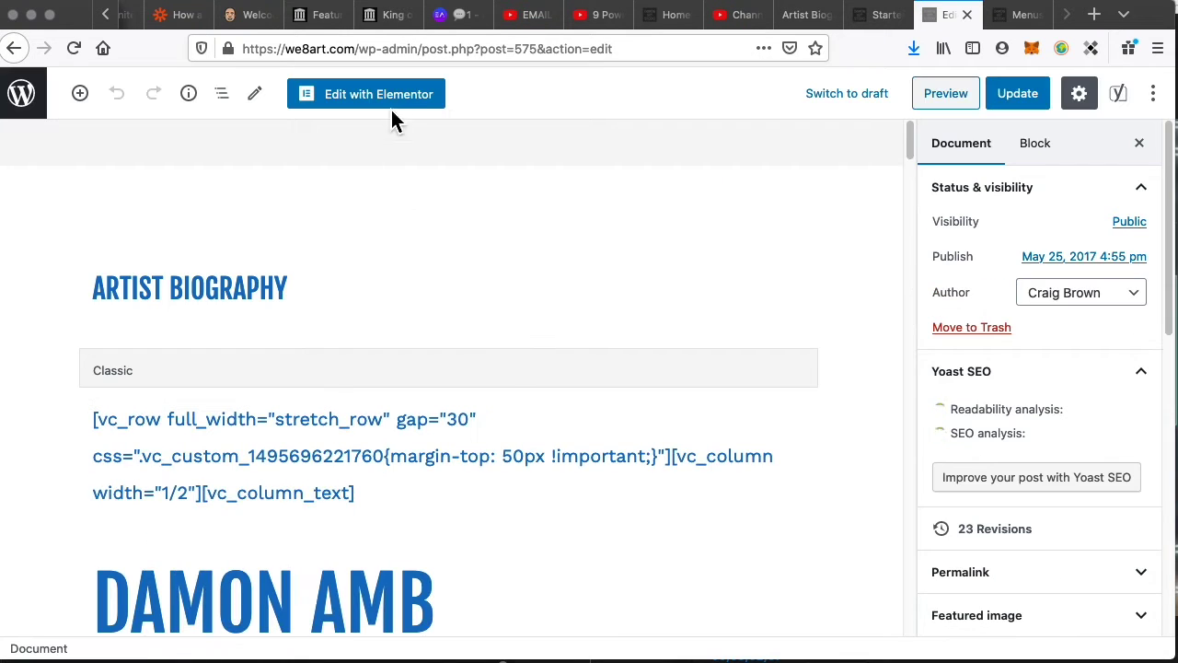
pyautogui.click(395, 103)
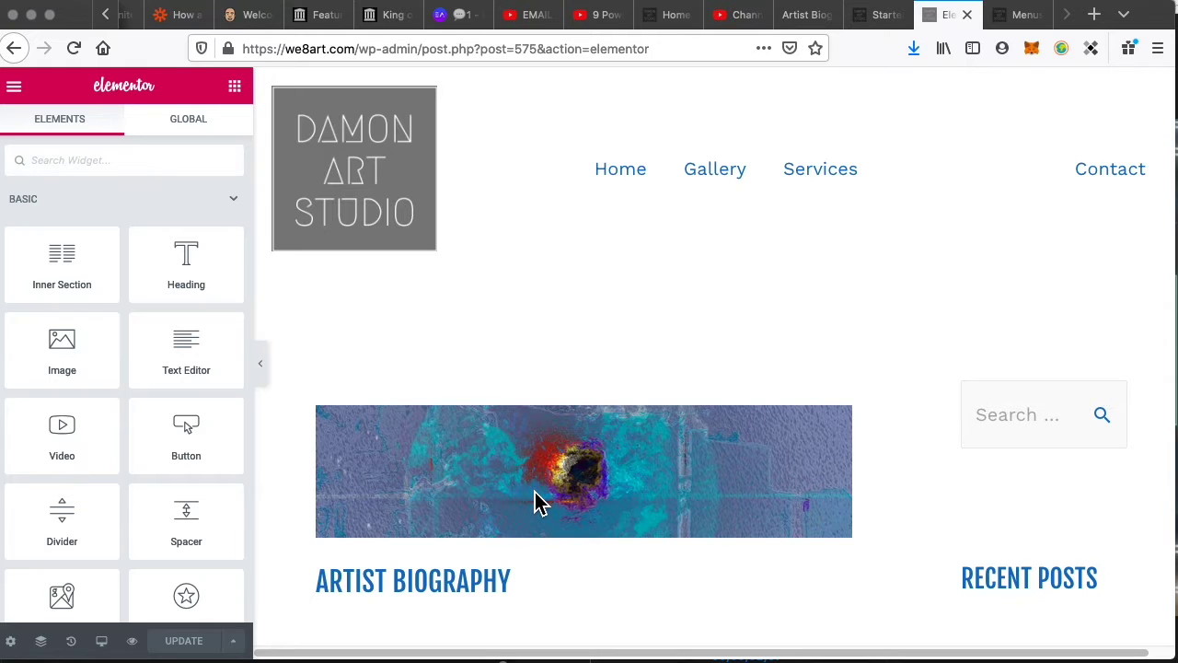
# - Review the Artist Biography page in Elementor and exit to its WordPress editor
pyautogui.click(534, 493)
pyautogui.scroll(-5, 994, 497)
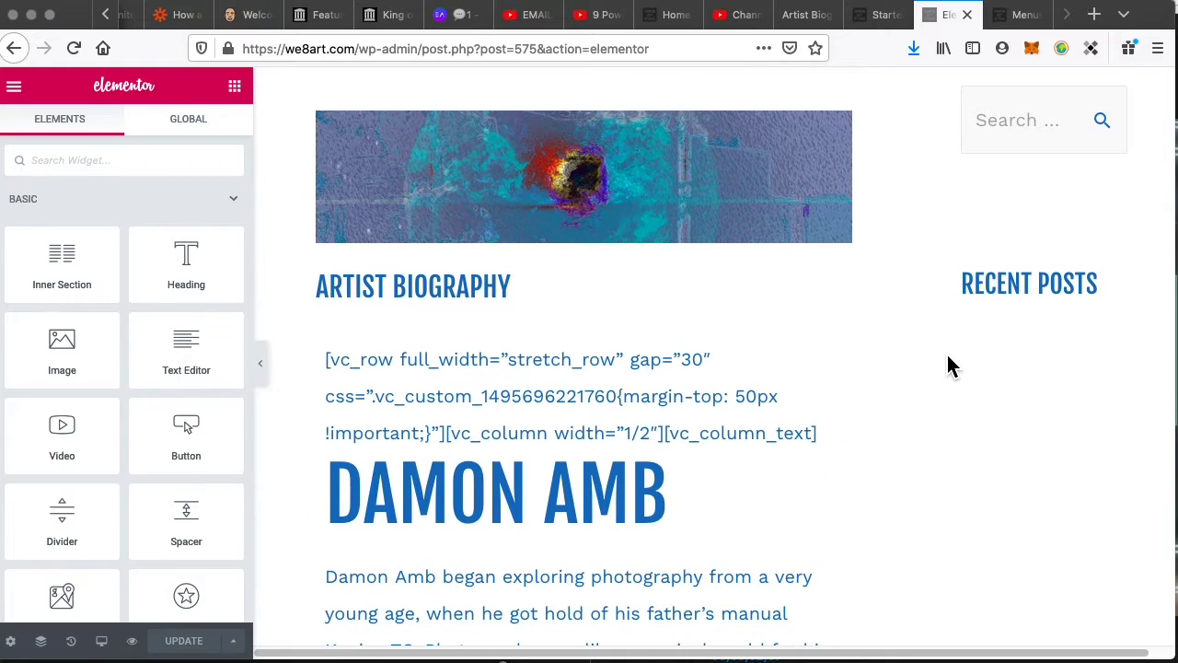
pyautogui.scroll(5, 666, 308)
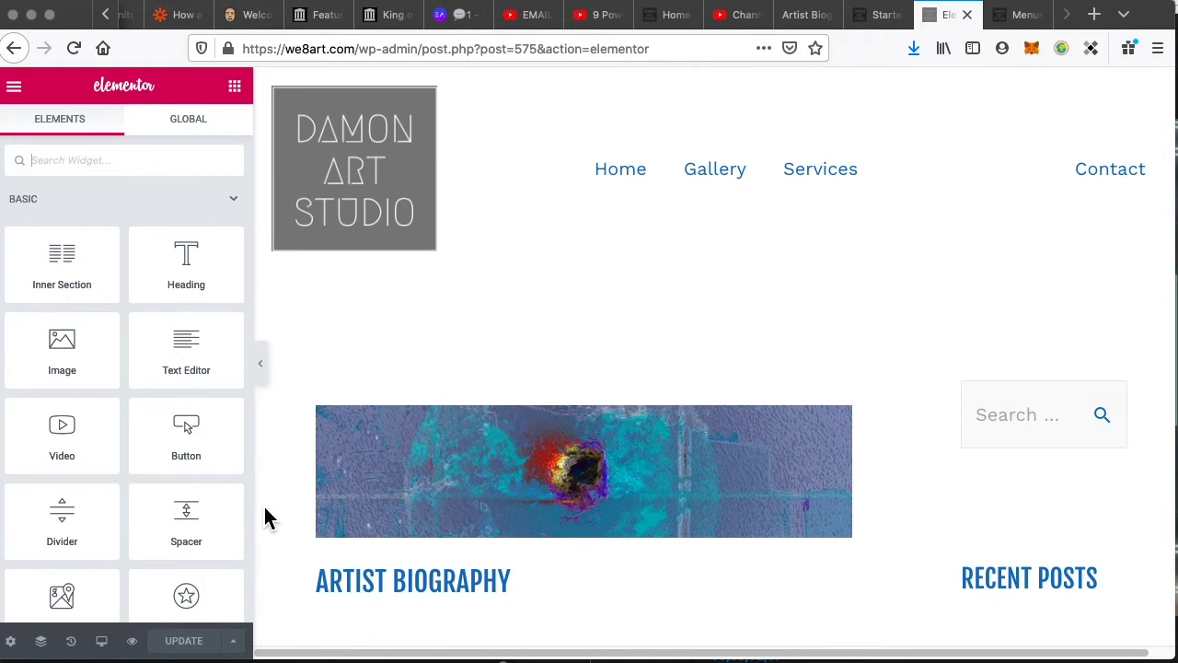
pyautogui.click(17, 87)
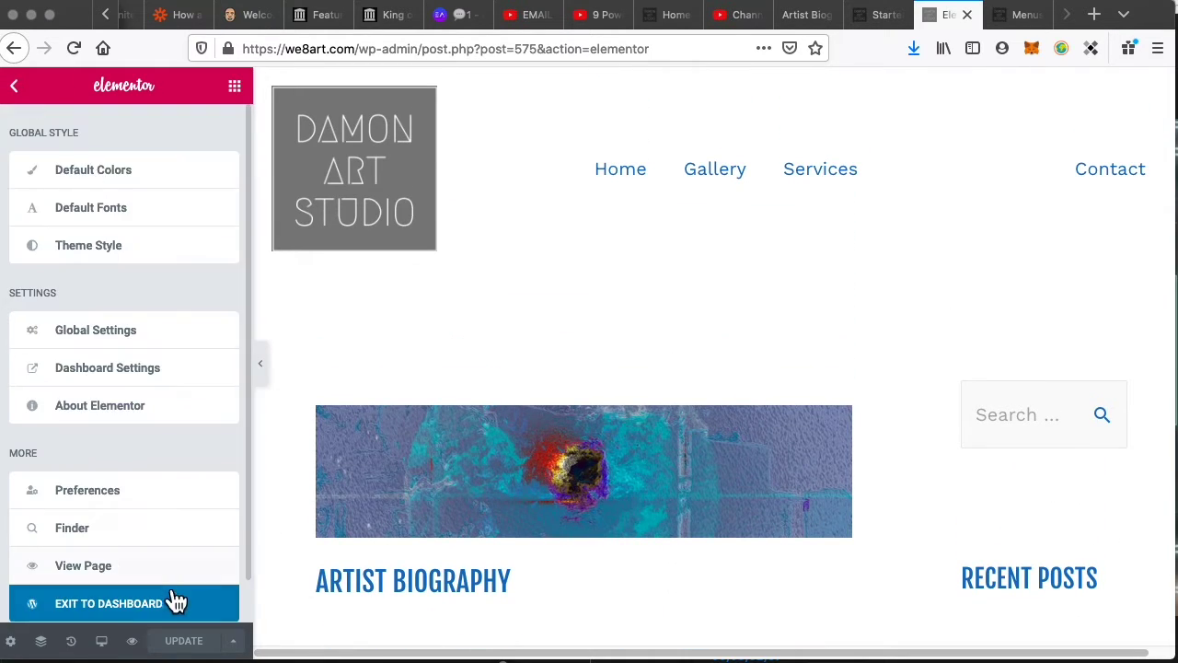
pyautogui.click(135, 614)
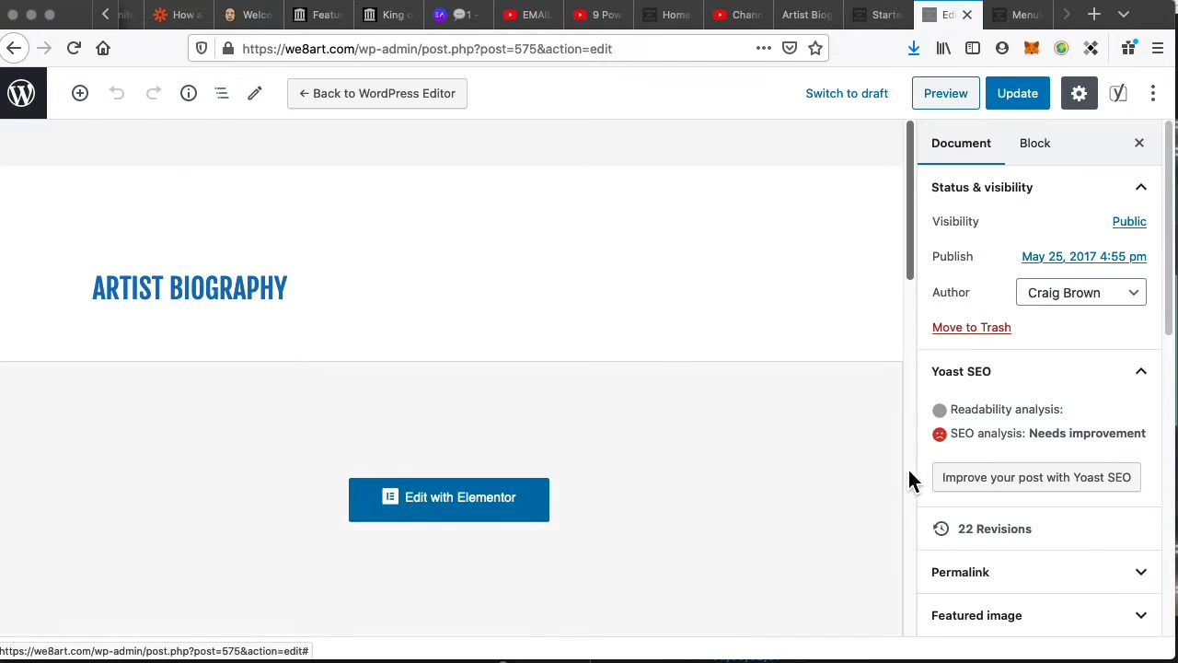
# - Set the Artist Biography page's sidebar to No Sidebar and its template to Elementor Full Width
pyautogui.scroll(-2, 1007, 493)
pyautogui.scroll(-6, 1007, 488)
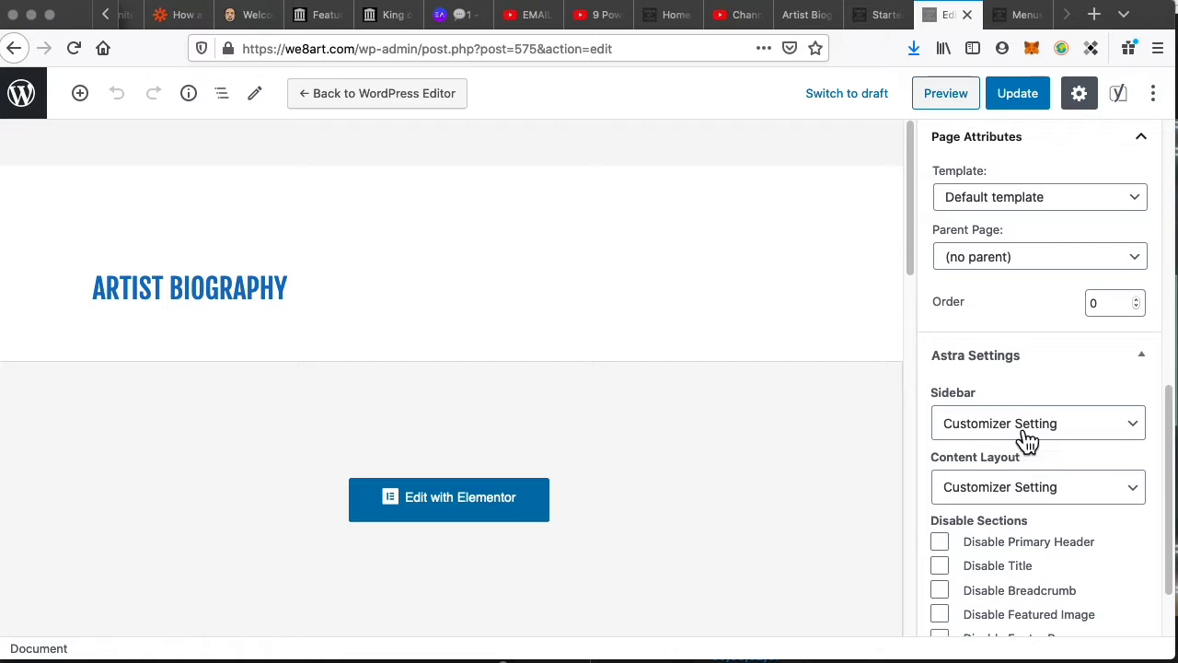
pyautogui.click(1025, 440)
pyautogui.click(1024, 472)
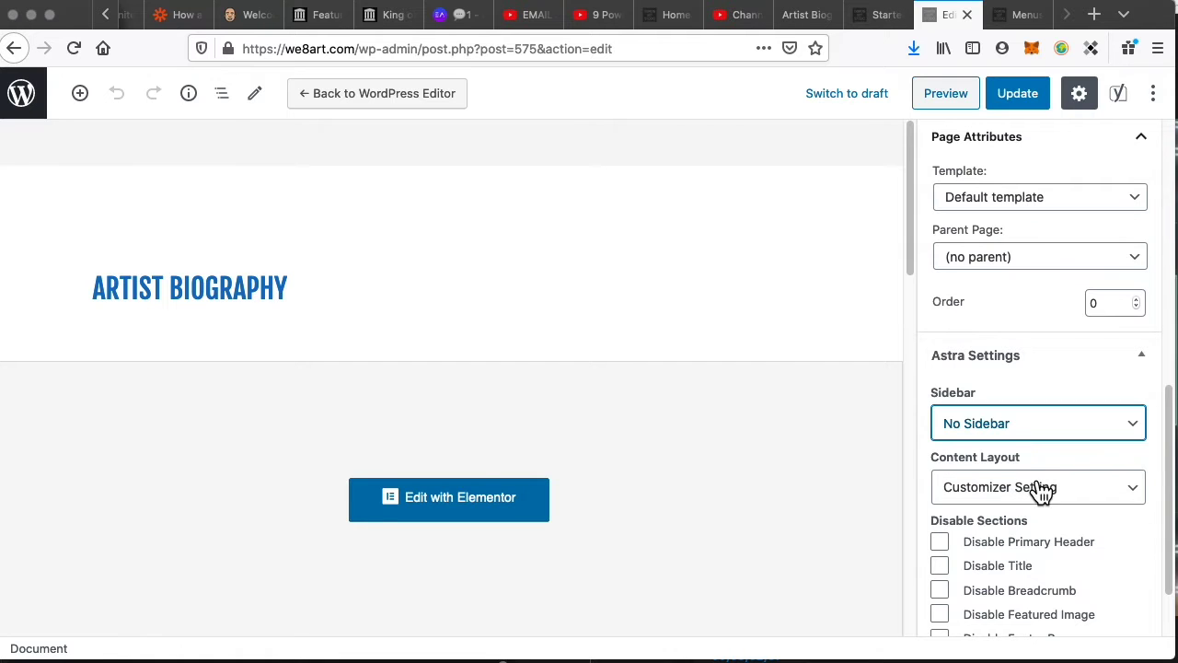
pyautogui.scroll(4, 1022, 470)
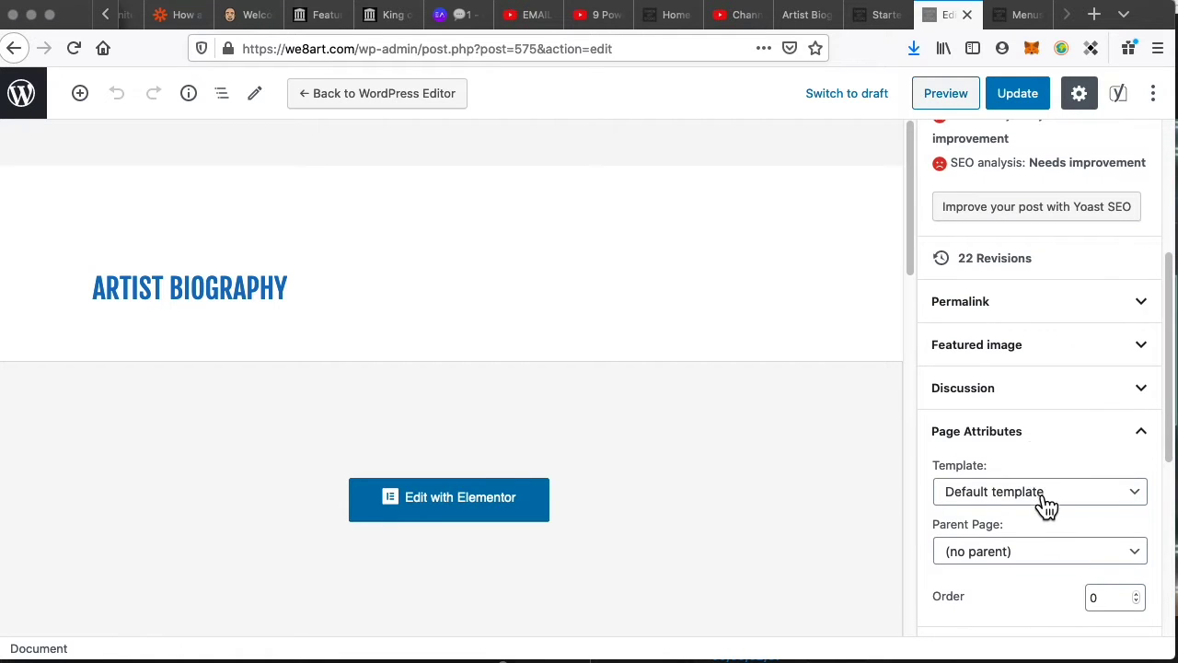
pyautogui.click(1047, 507)
pyautogui.click(1041, 529)
pyautogui.scroll(-1, 975, 557)
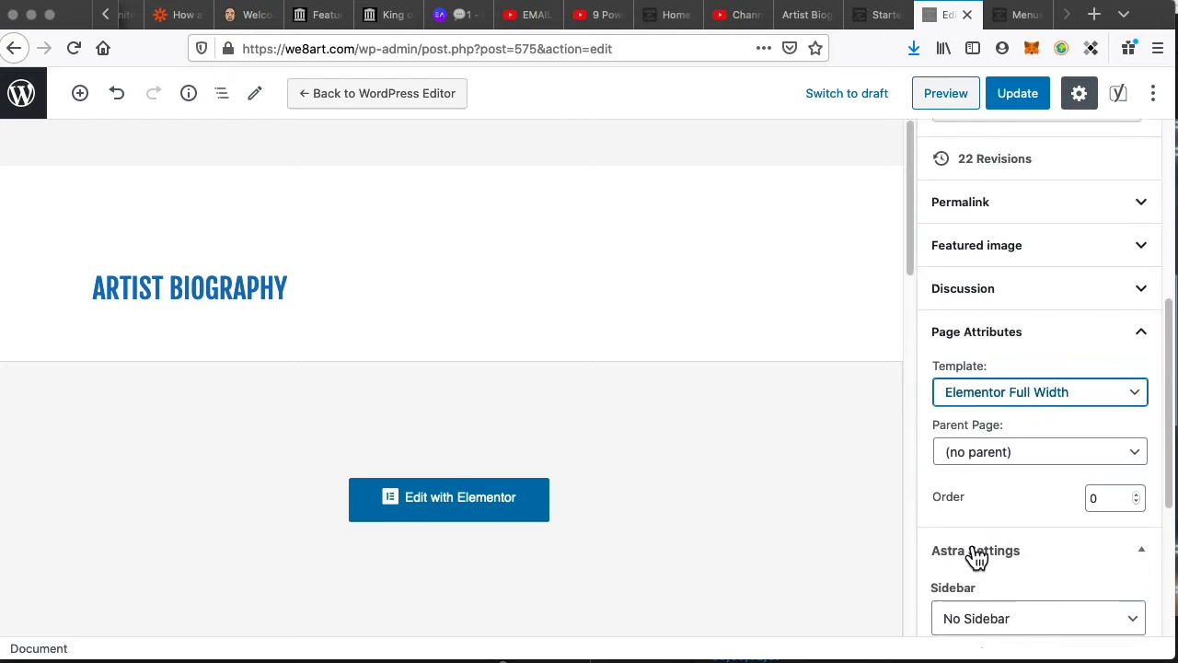
# - Disable the page's title, breadcrumb and featured image in the Astra settings, and update the page
pyautogui.scroll(-4, 977, 558)
pyautogui.click(994, 481)
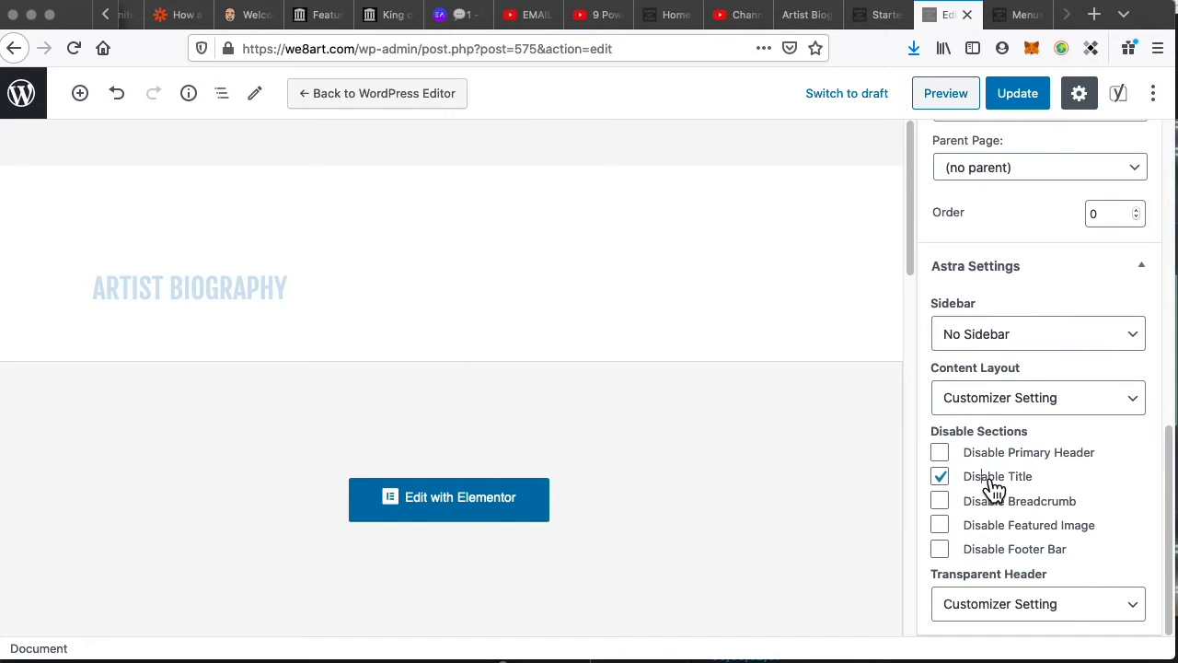
pyautogui.click(985, 503)
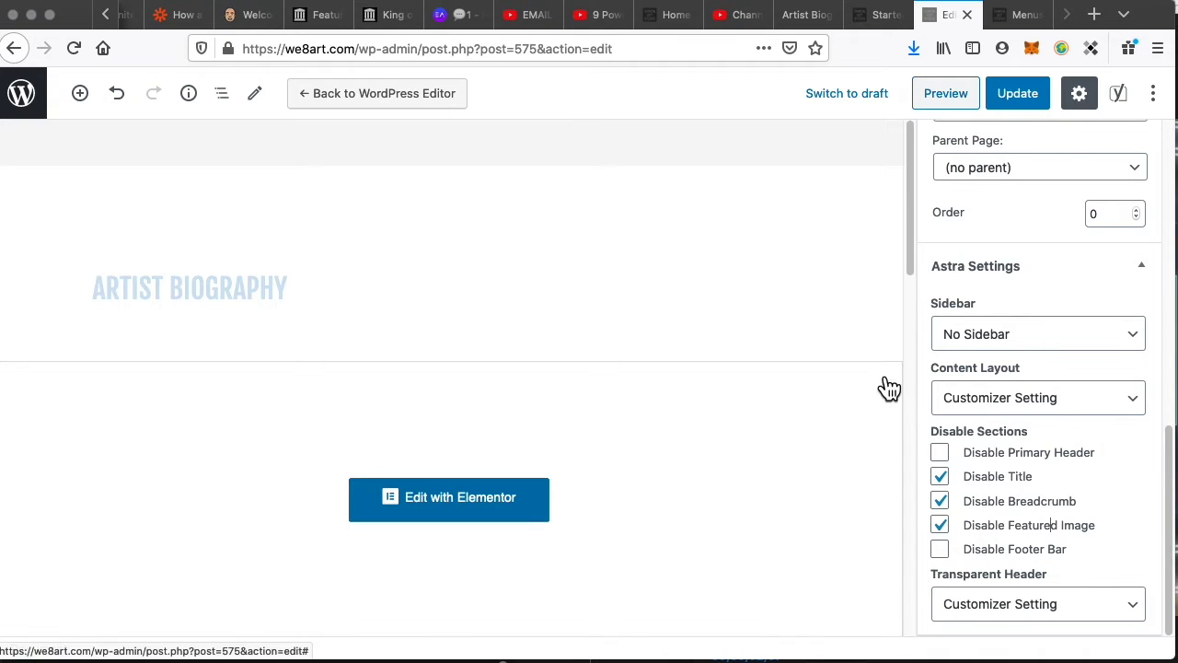
pyautogui.click(1024, 101)
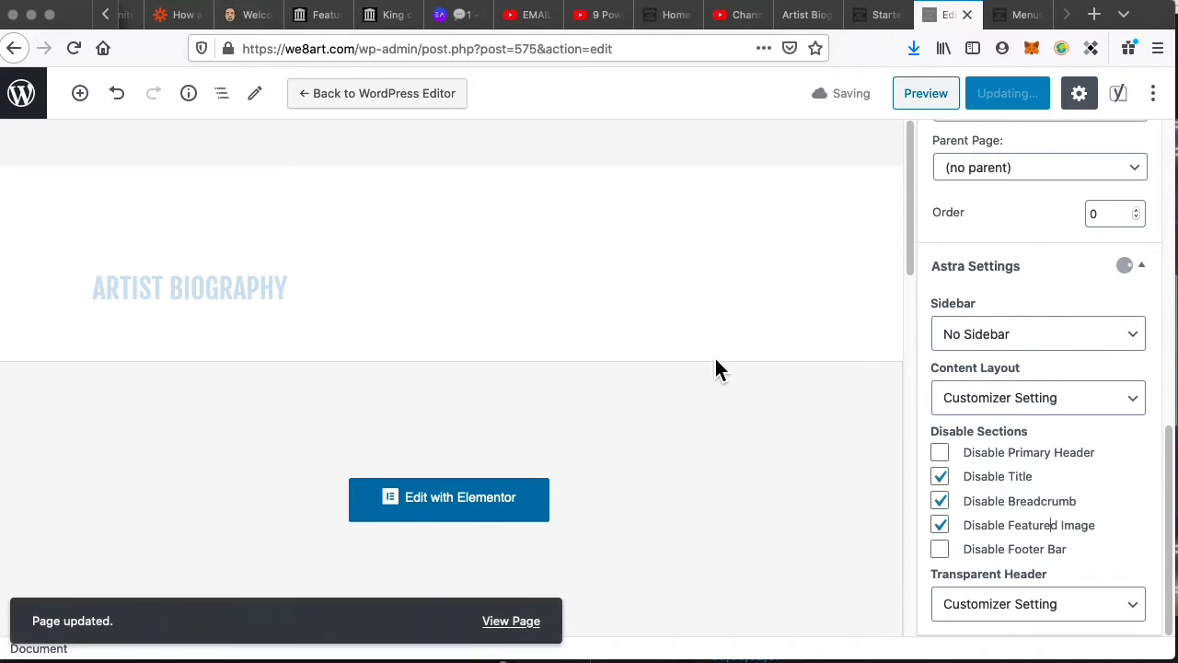
# - Reopen the page in Elementor and examine the biography text block, including the vc_row and vc_column shortcodes in it
pyautogui.click(460, 502)
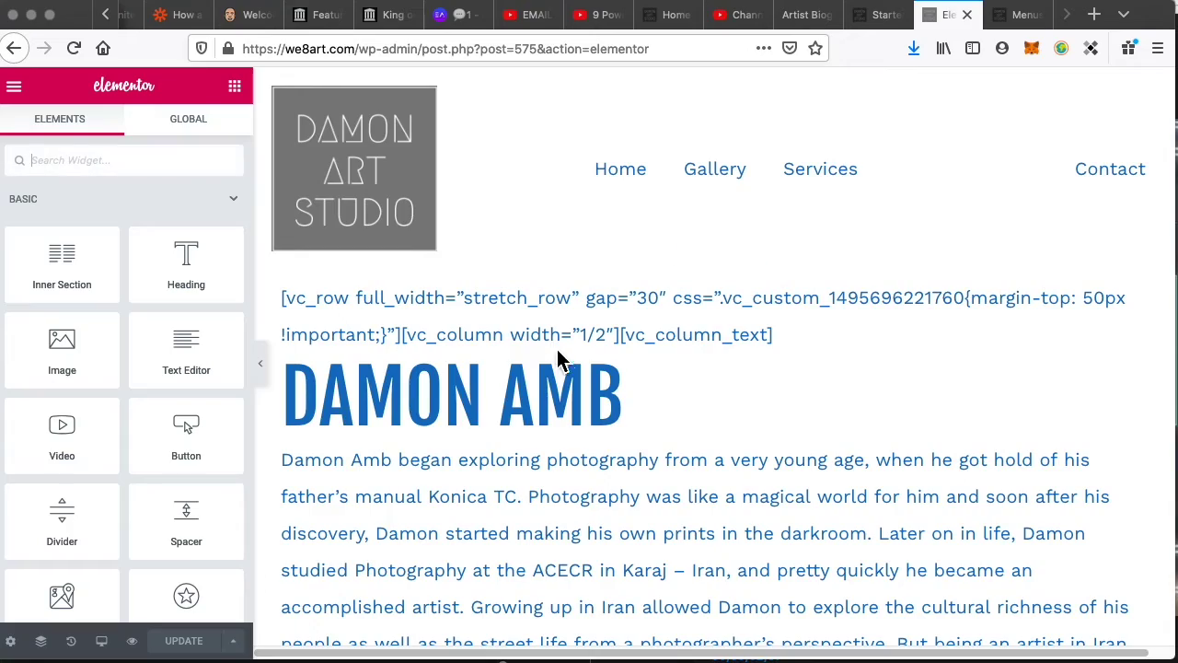
pyautogui.scroll(-10, 540, 445)
pyautogui.scroll(-2, 539, 456)
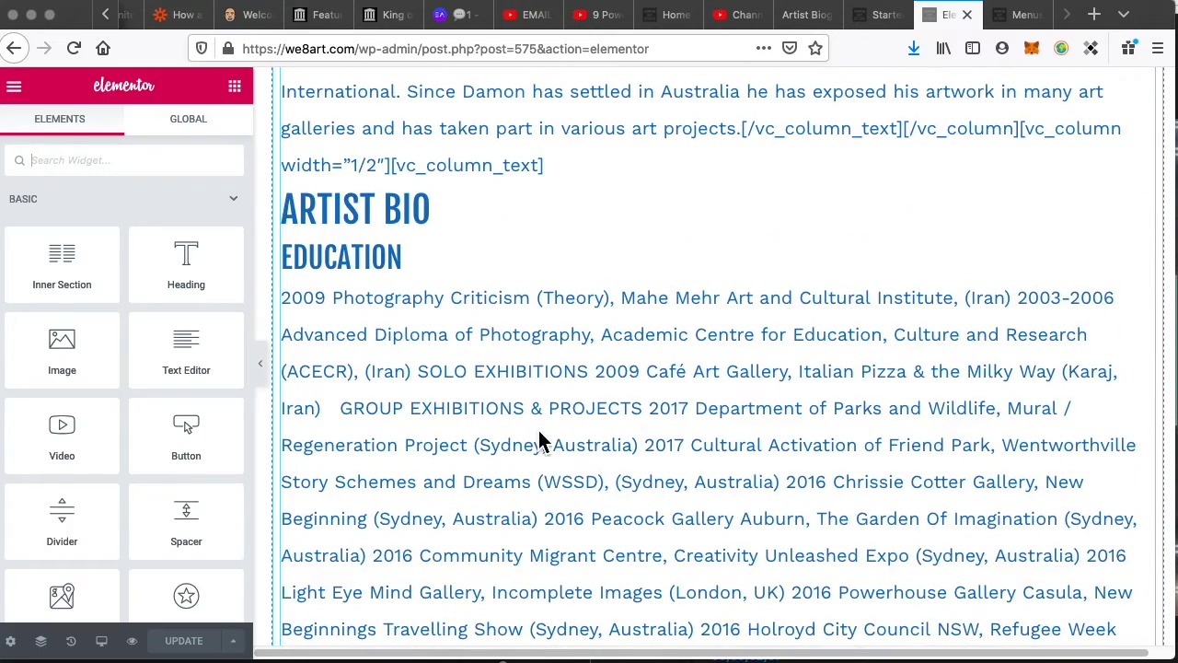
pyautogui.scroll(-10, 480, 506)
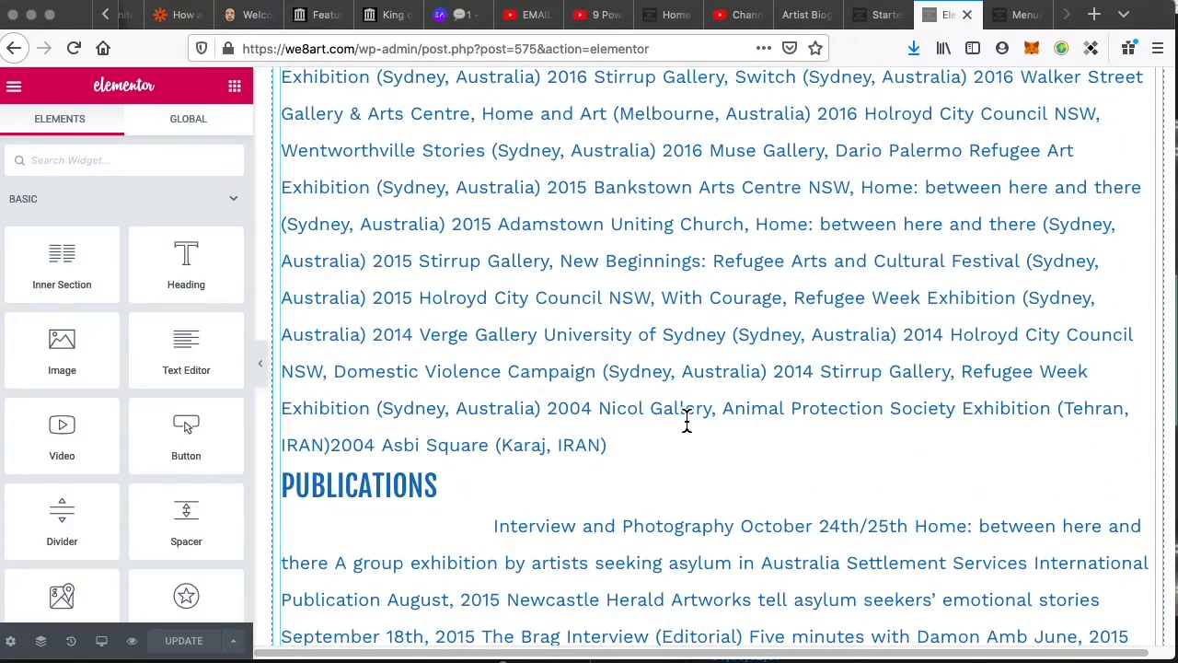
pyautogui.scroll(15, 686, 419)
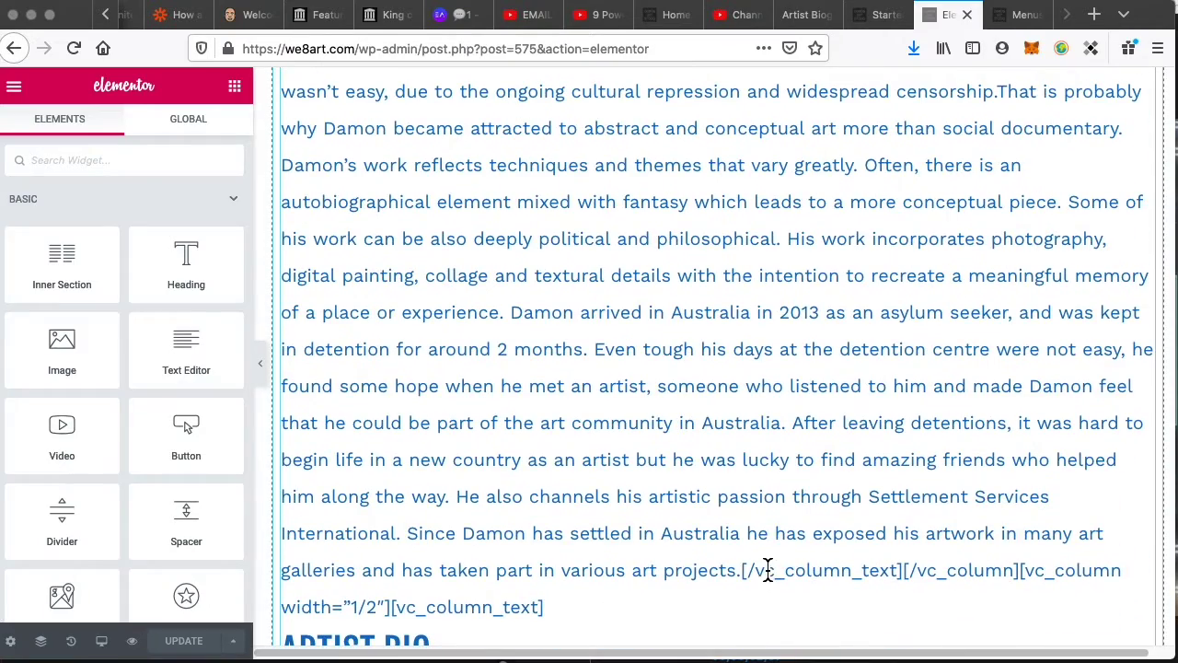
pyautogui.moveTo(742, 570); pyautogui.dragTo(616, 599)
pyautogui.click(581, 613)
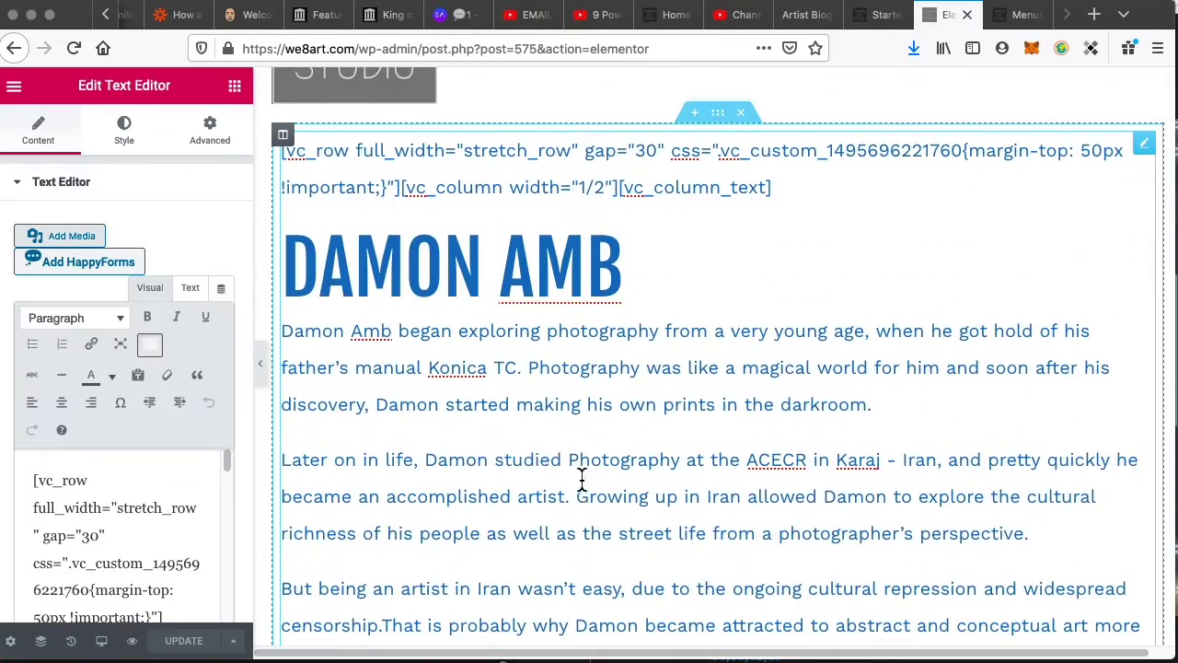
pyautogui.tripleClick(459, 150)
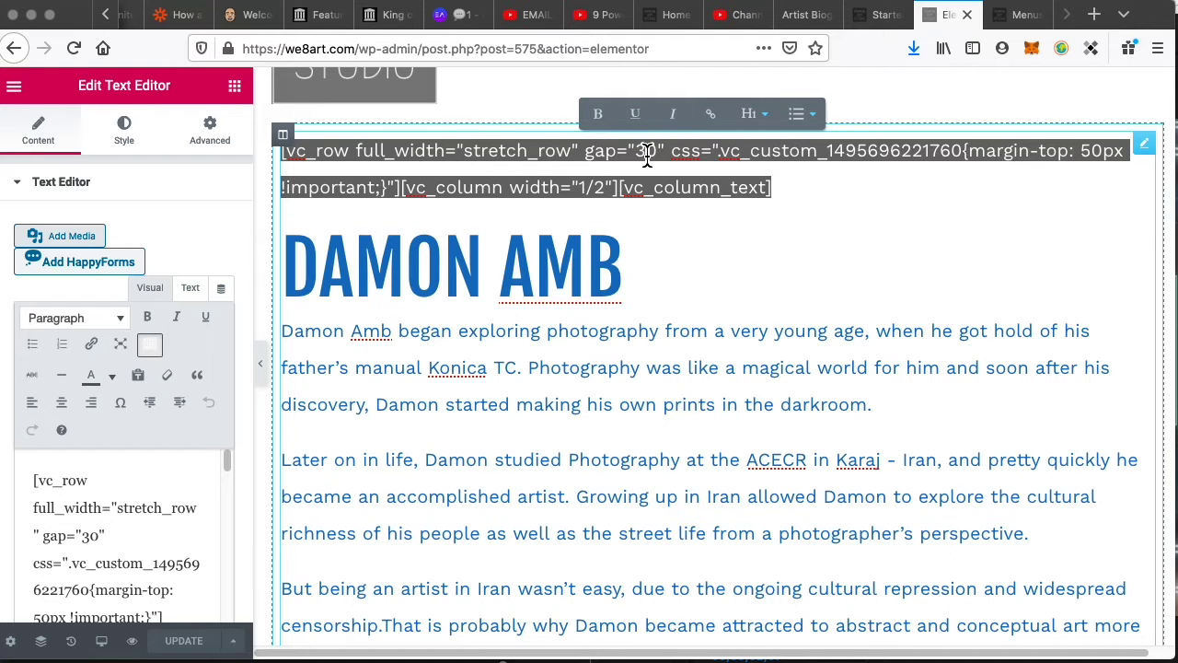
# - Switch to the original Artist Biography page on damonartstudio.com and examine its header image and text layout
pyautogui.click(799, 15)
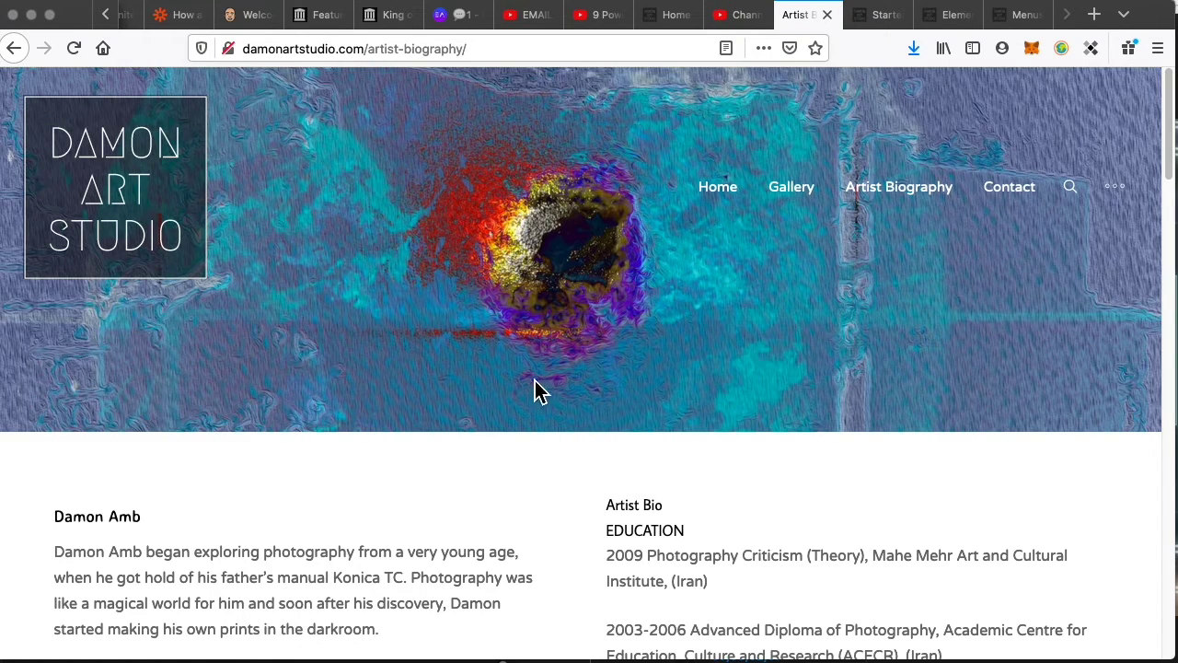
pyautogui.scroll(-1, 548, 396)
pyautogui.scroll(-15, 550, 398)
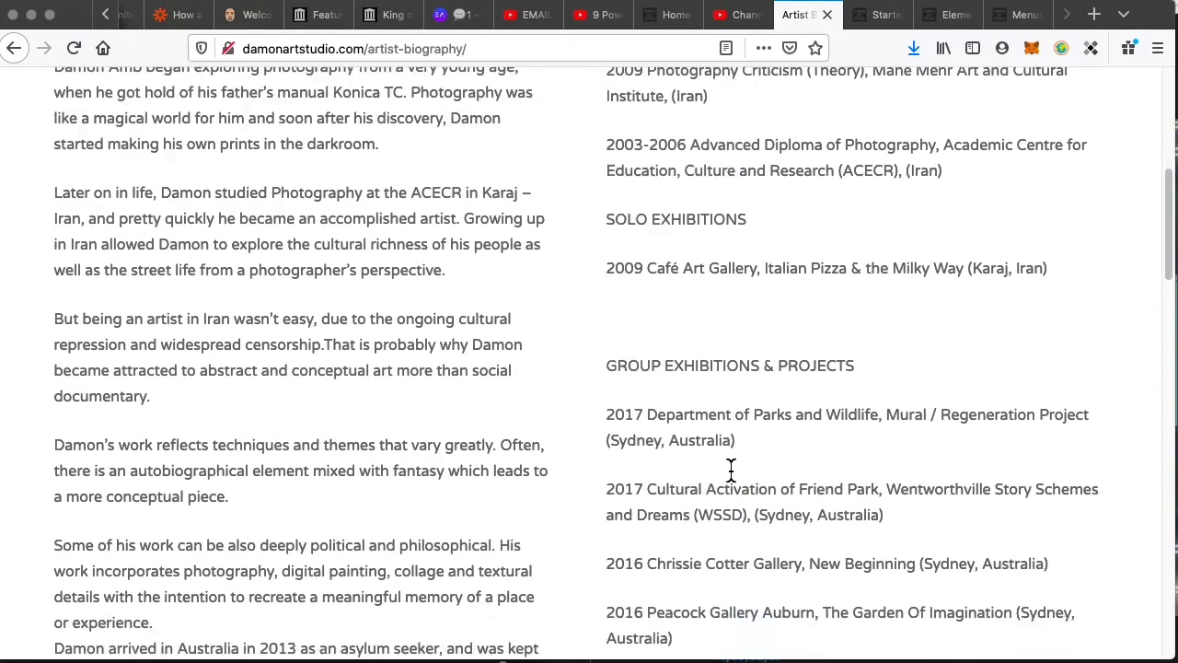
pyautogui.scroll(-13, 740, 468)
pyautogui.scroll(9, 742, 479)
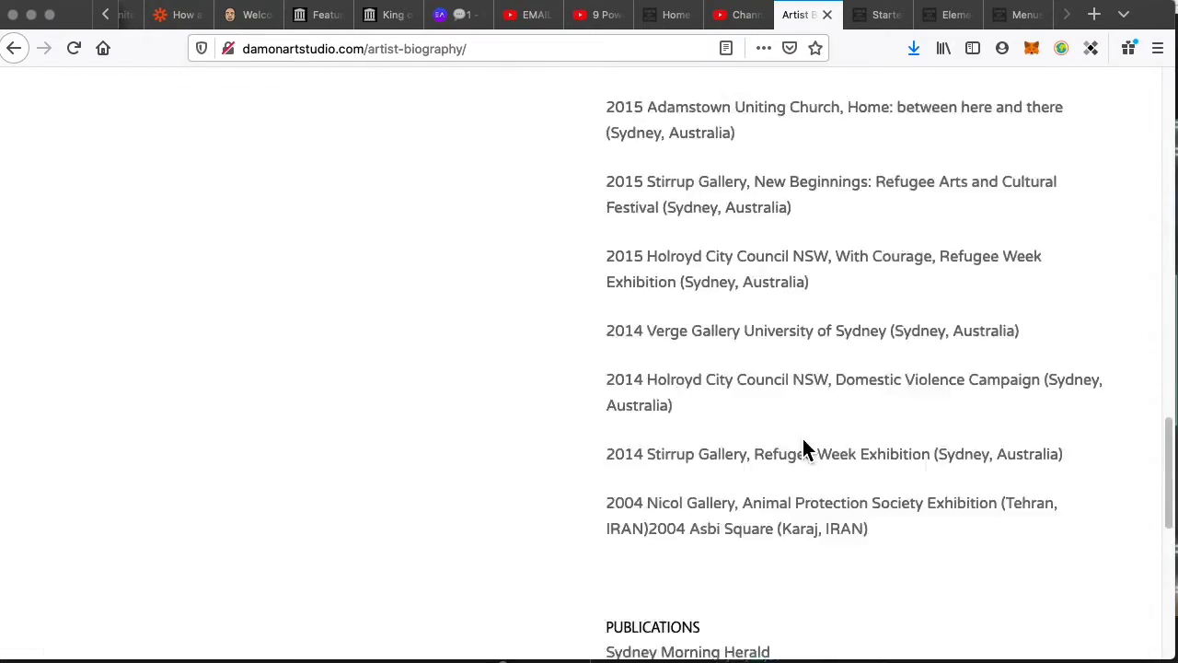
# - Return to the we8art.com biography page's WordPress editor, set Transparent Header to Enabled and update the page
pyautogui.click(948, 15)
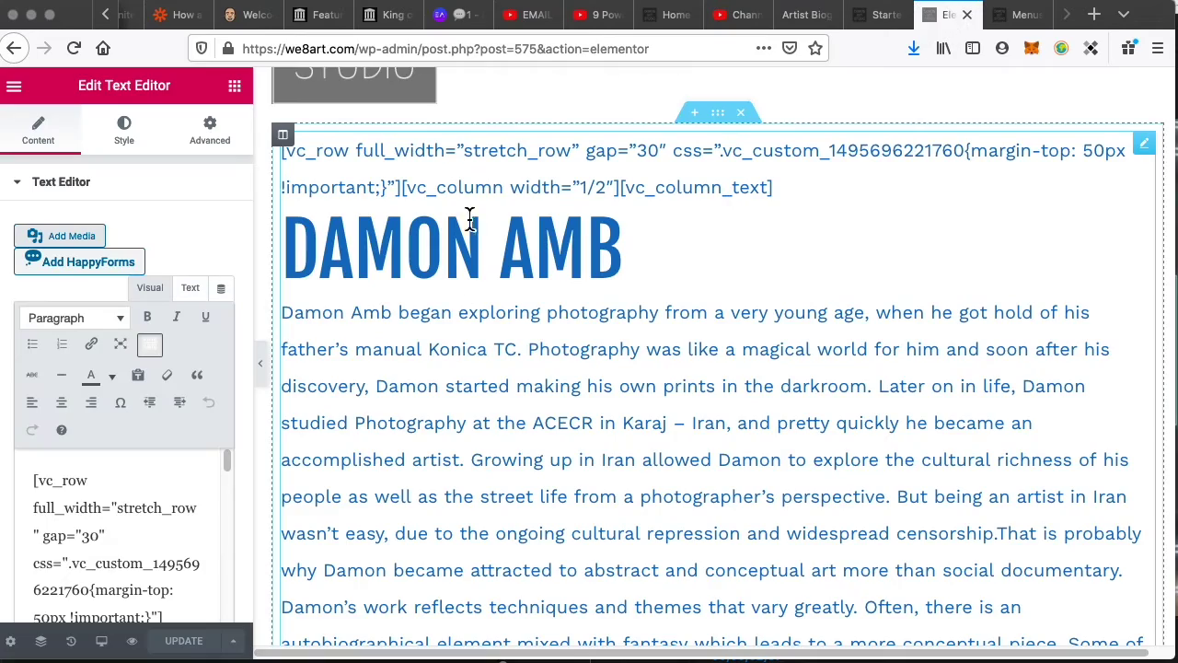
pyautogui.scroll(3, 595, 193)
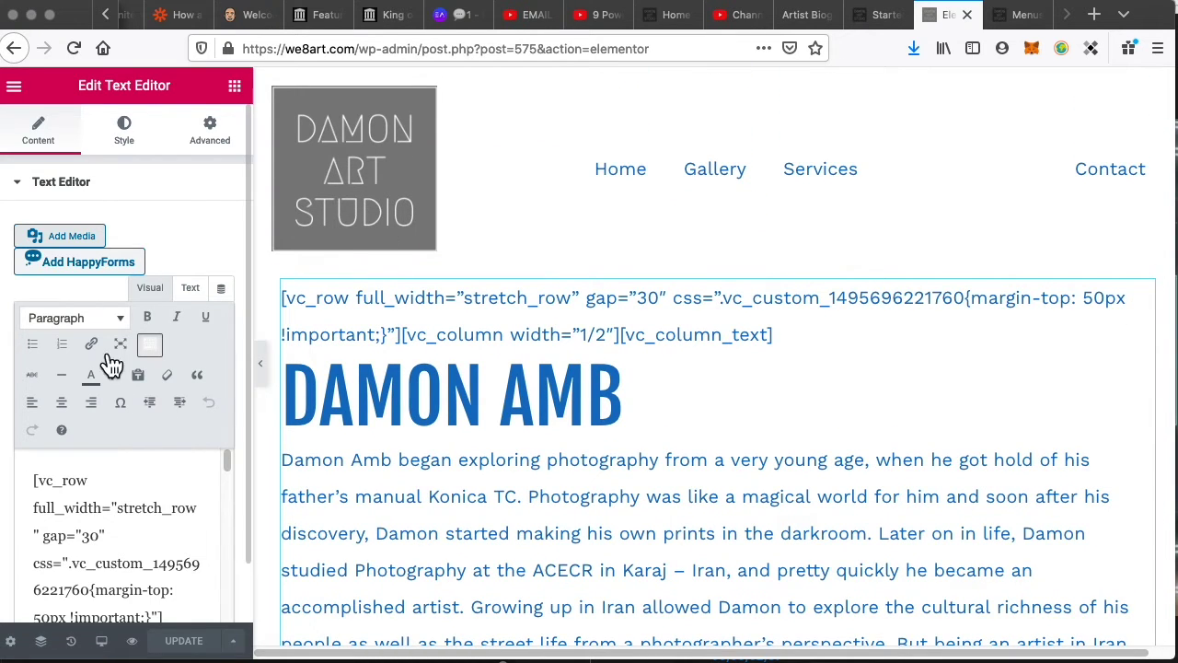
pyautogui.click(13, 86)
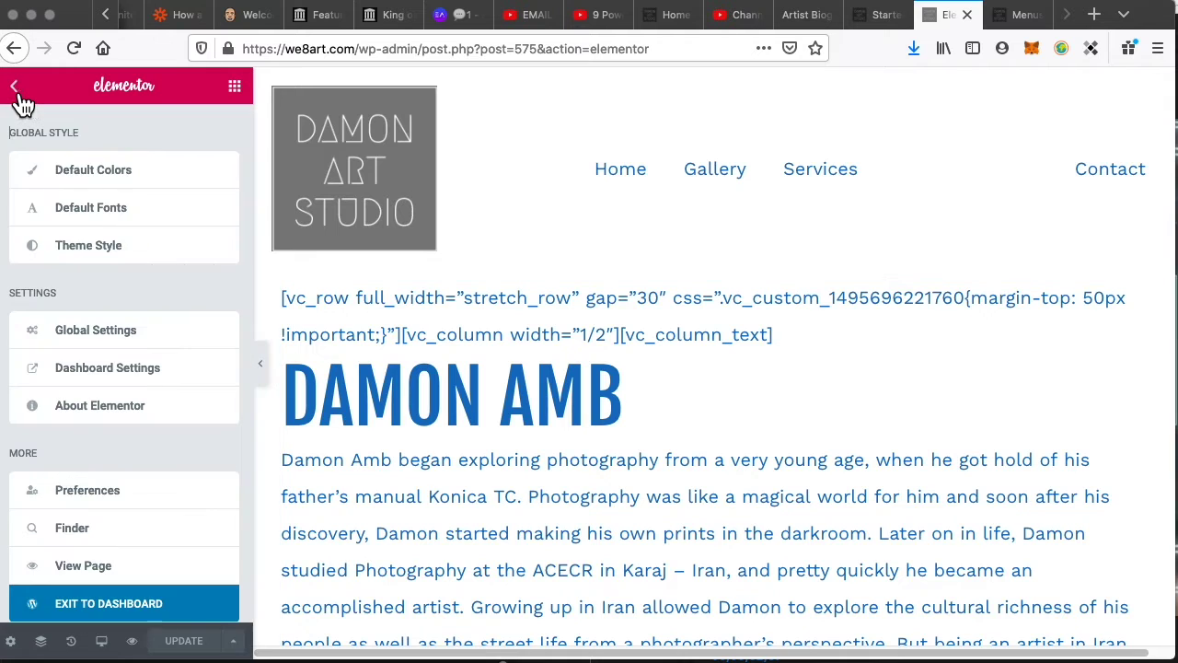
pyautogui.click(129, 612)
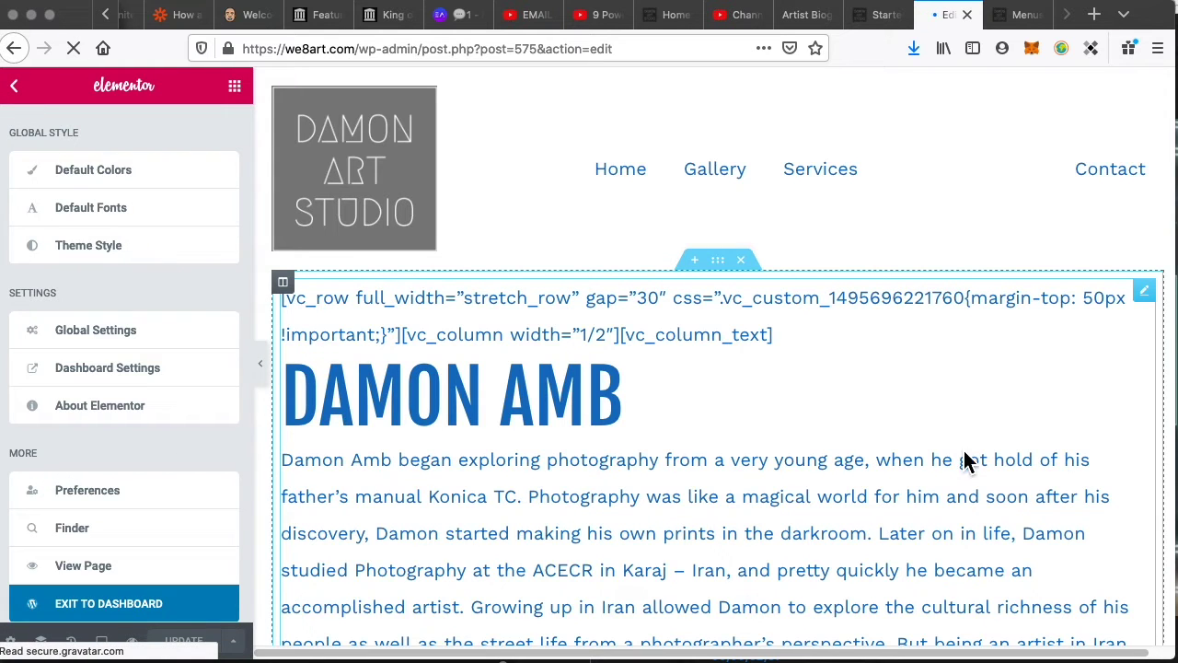
pyautogui.scroll(-10, 1047, 516)
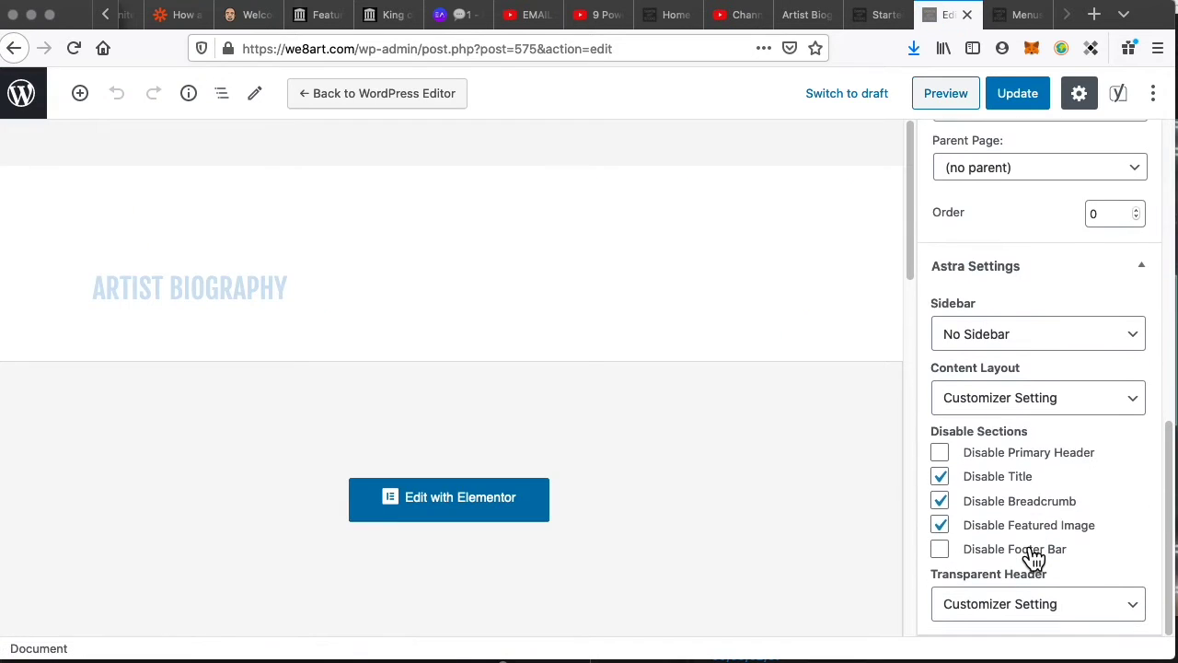
pyautogui.click(1041, 624)
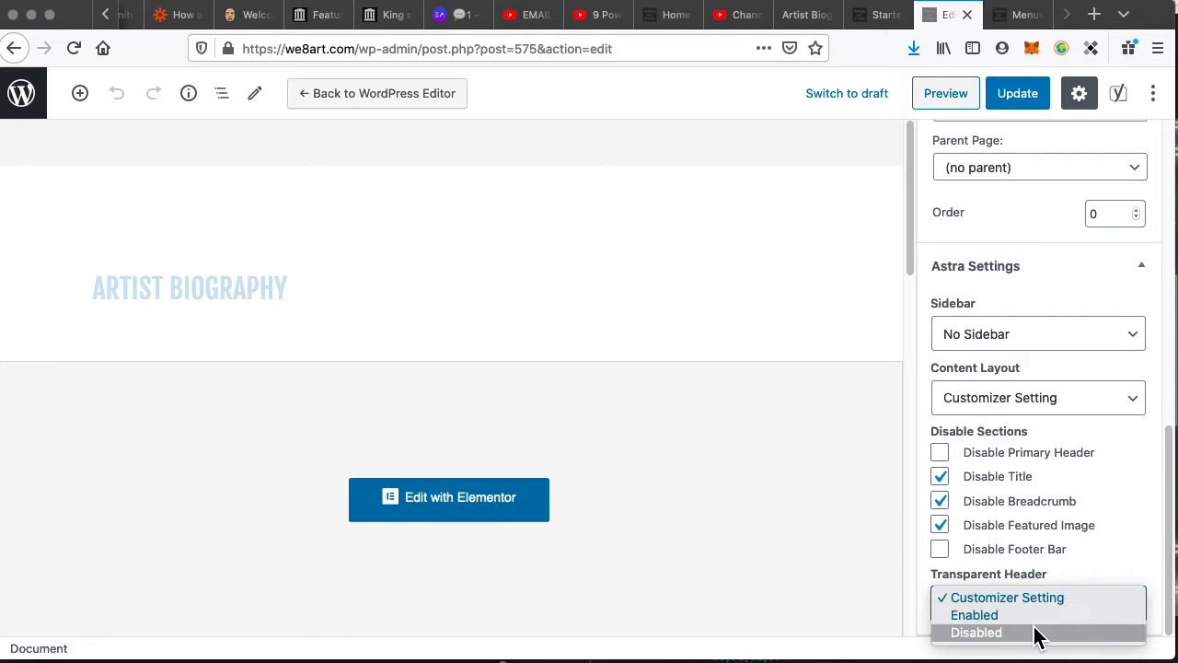
pyautogui.click(1029, 615)
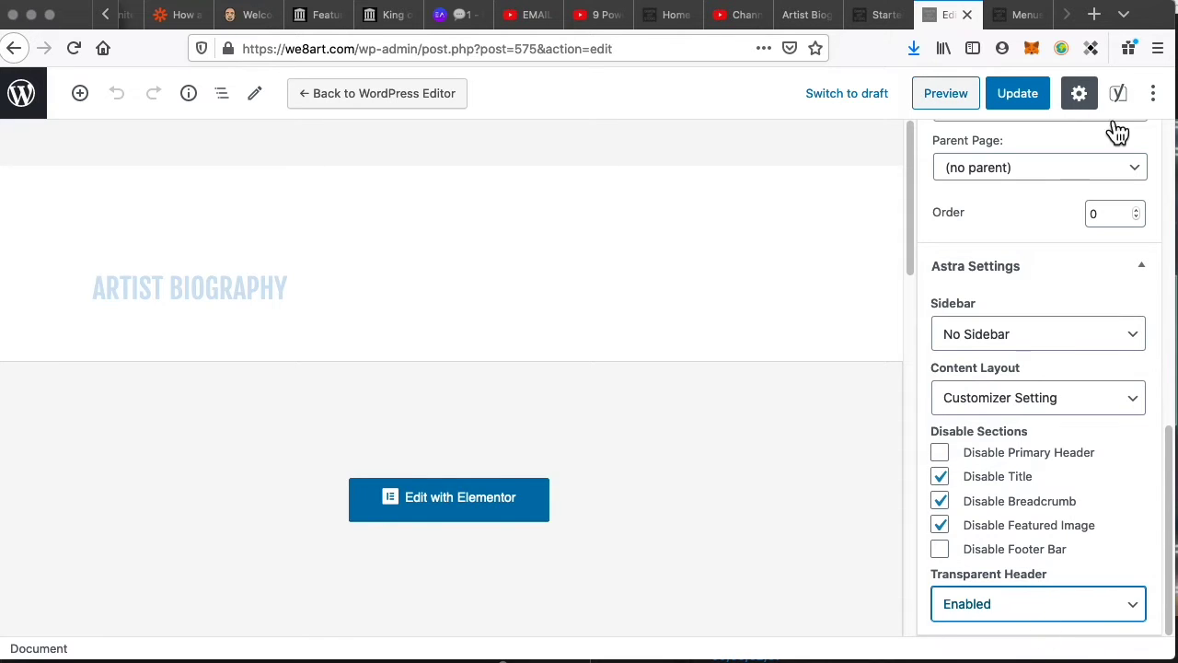
pyautogui.click(1020, 98)
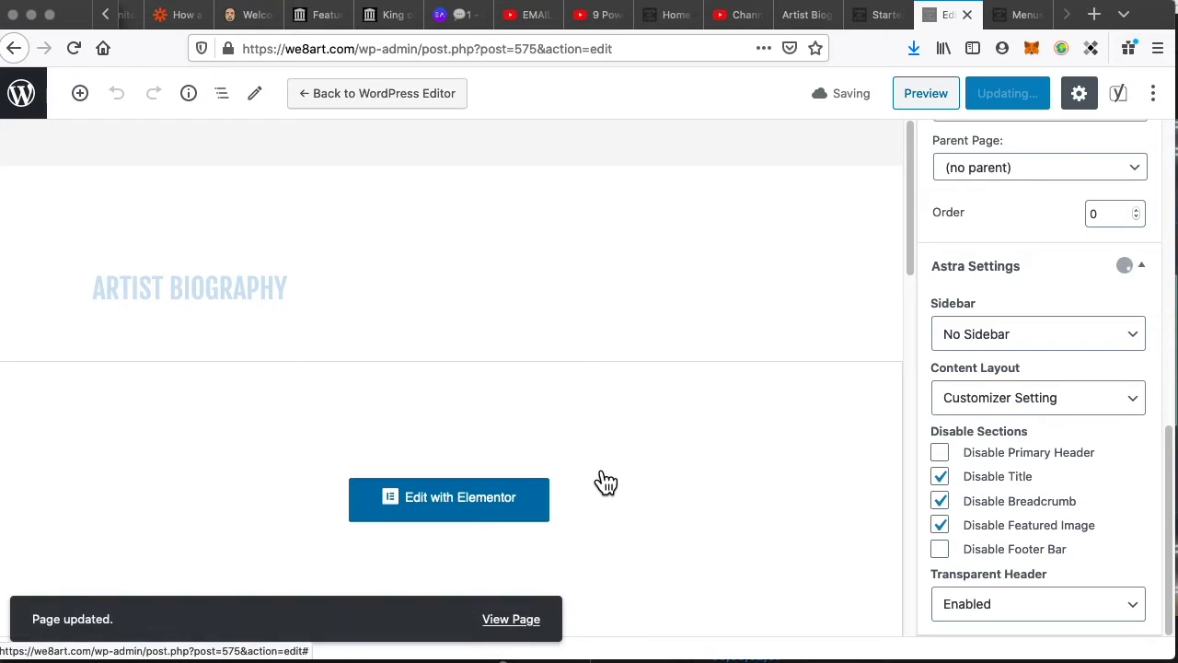
# - Reopen the biography page in Elementor and add a single-column section above the biography text
pyautogui.click(454, 512)
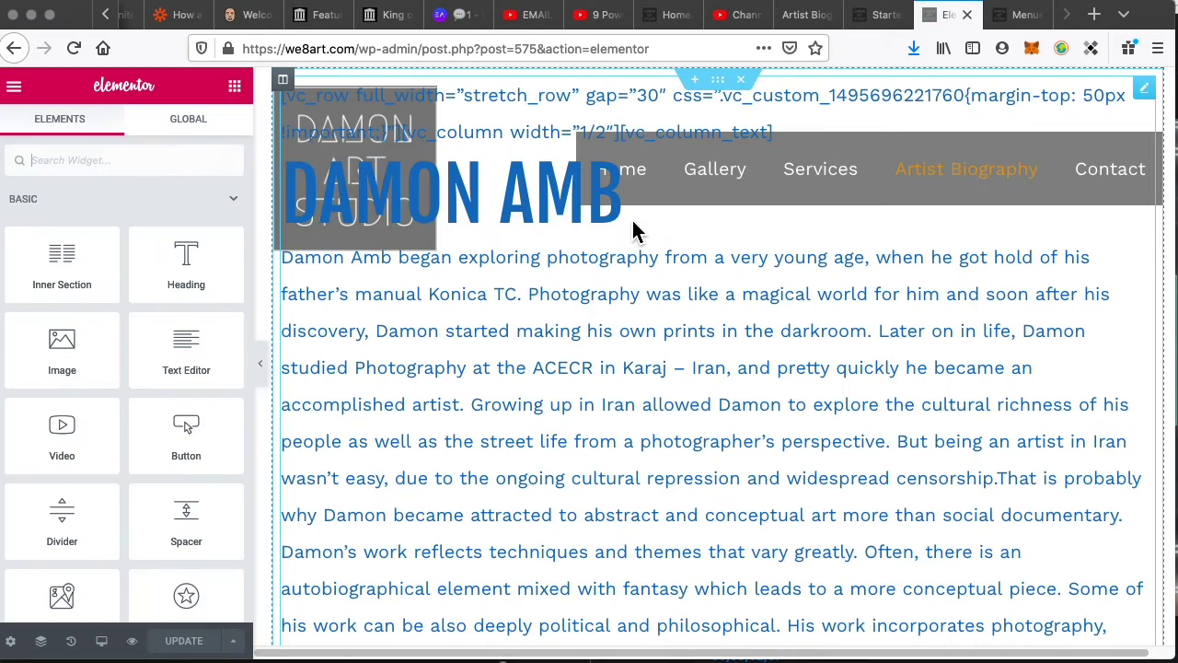
pyautogui.click(697, 82)
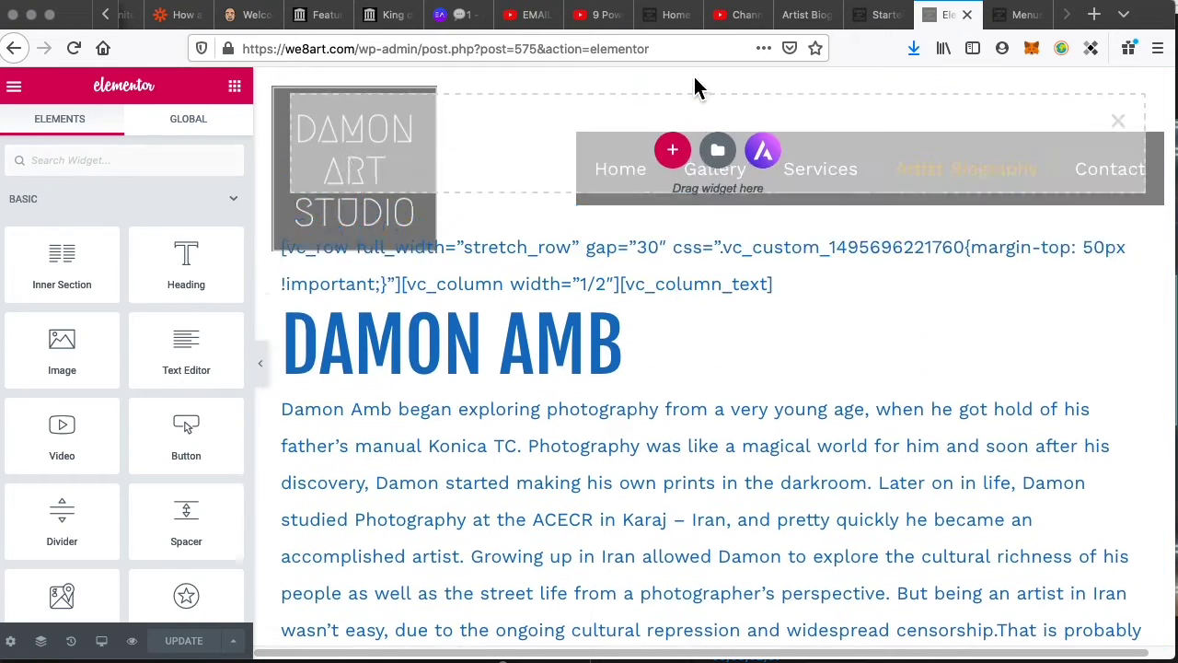
pyautogui.click(678, 152)
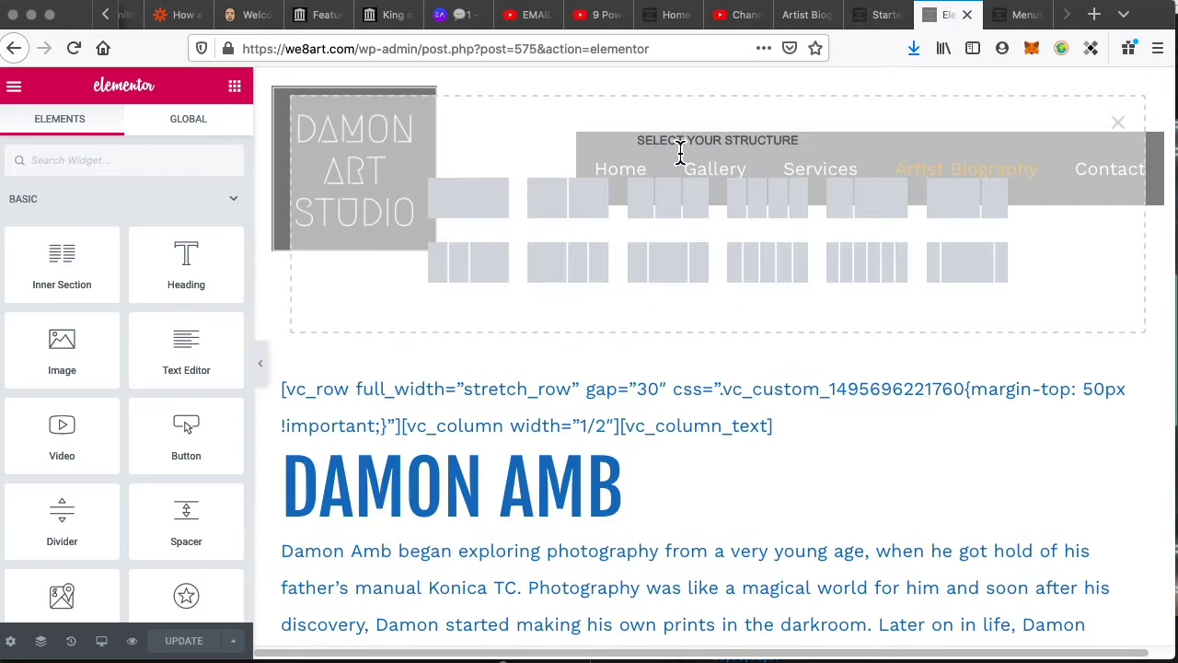
pyautogui.click(453, 212)
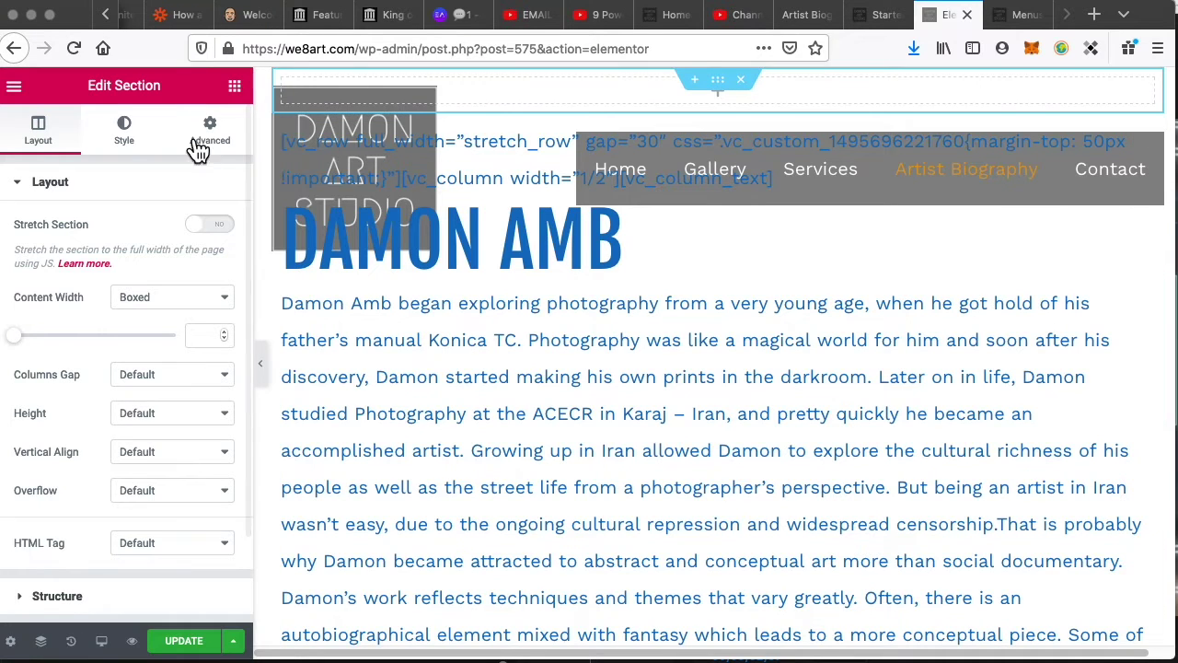
# - Add an Image widget to the empty section above the biography text
pyautogui.click(235, 88)
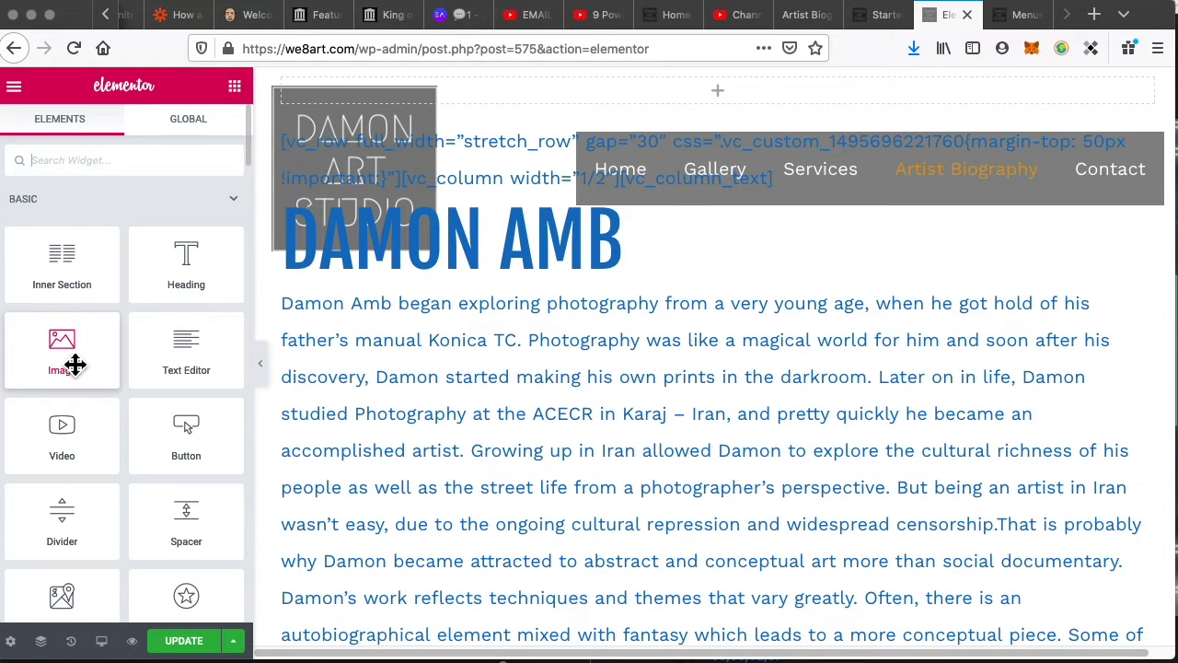
pyautogui.moveTo(77, 365); pyautogui.dragTo(579, 99)
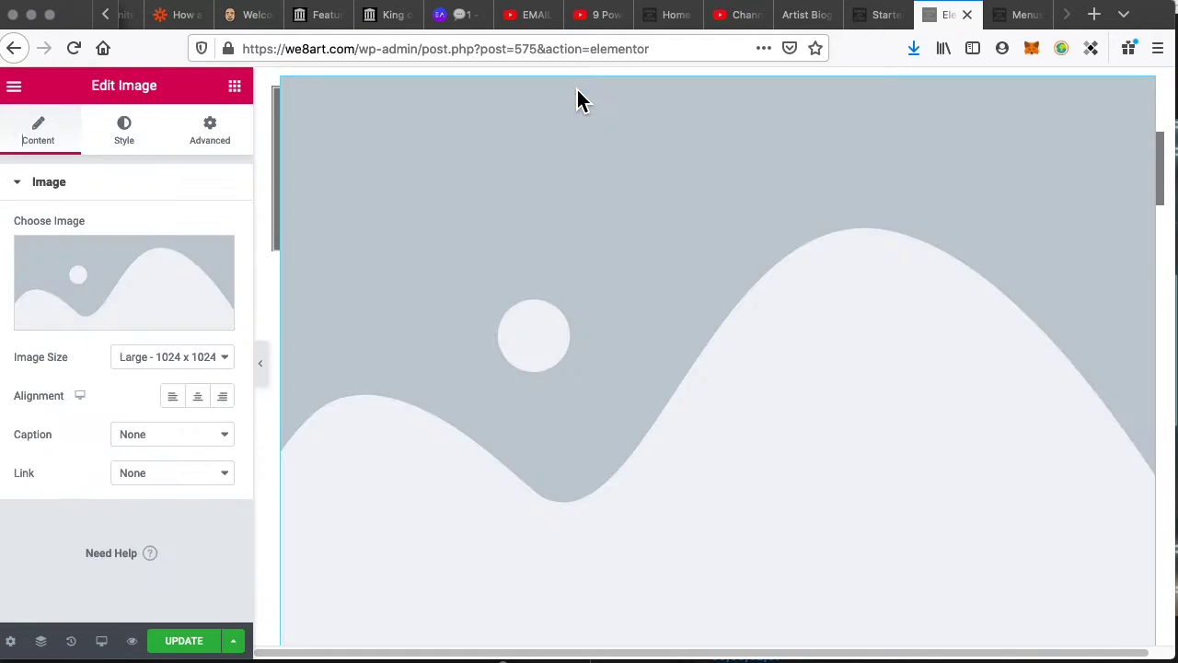
# - Insert the 1920 by 1440 pixel picture IMG_1862-2.jpg from the media library into the image widget
pyautogui.click(98, 289)
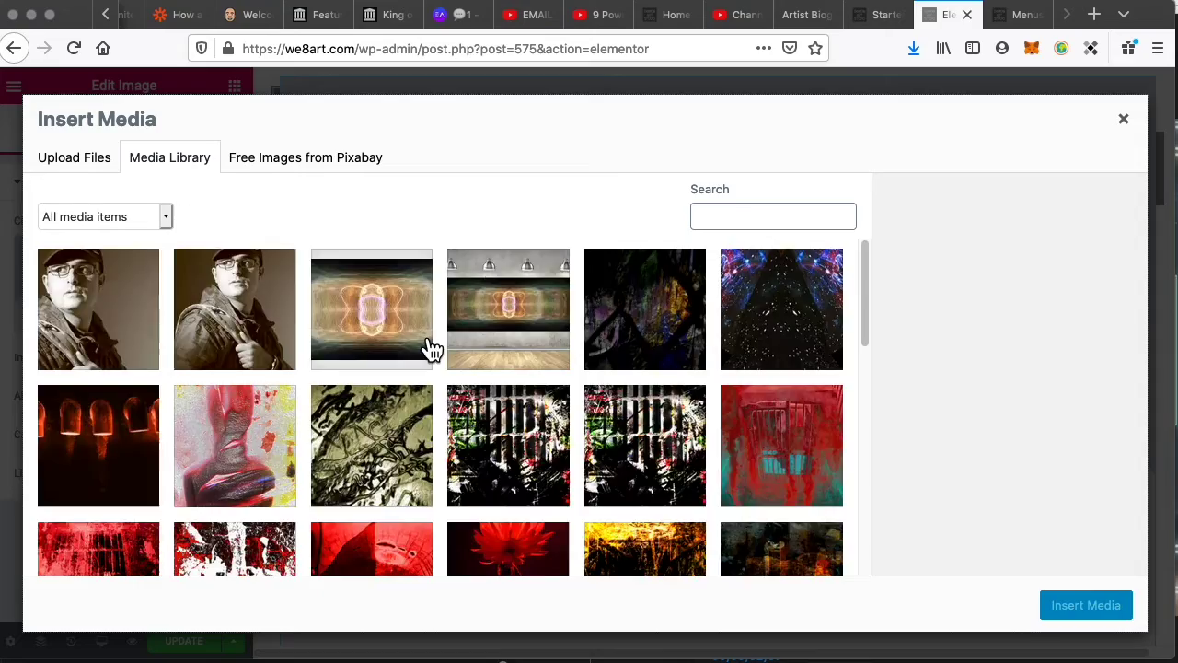
pyautogui.scroll(-15, 424, 368)
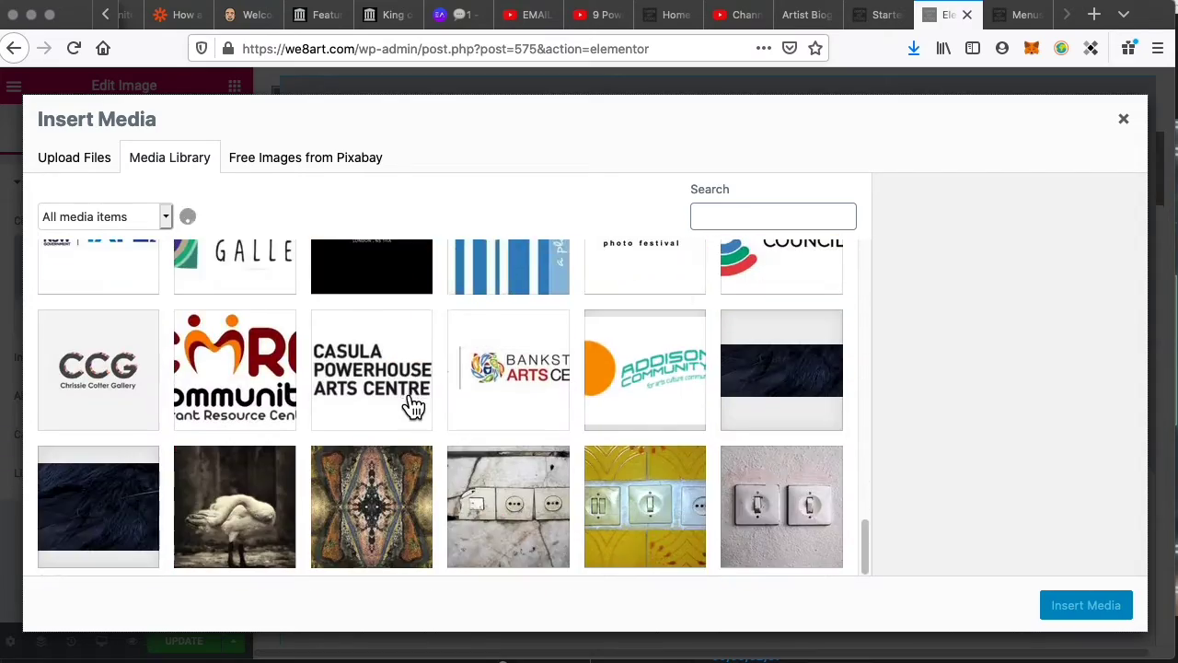
pyautogui.scroll(-10, 419, 396)
pyautogui.scroll(-10, 434, 463)
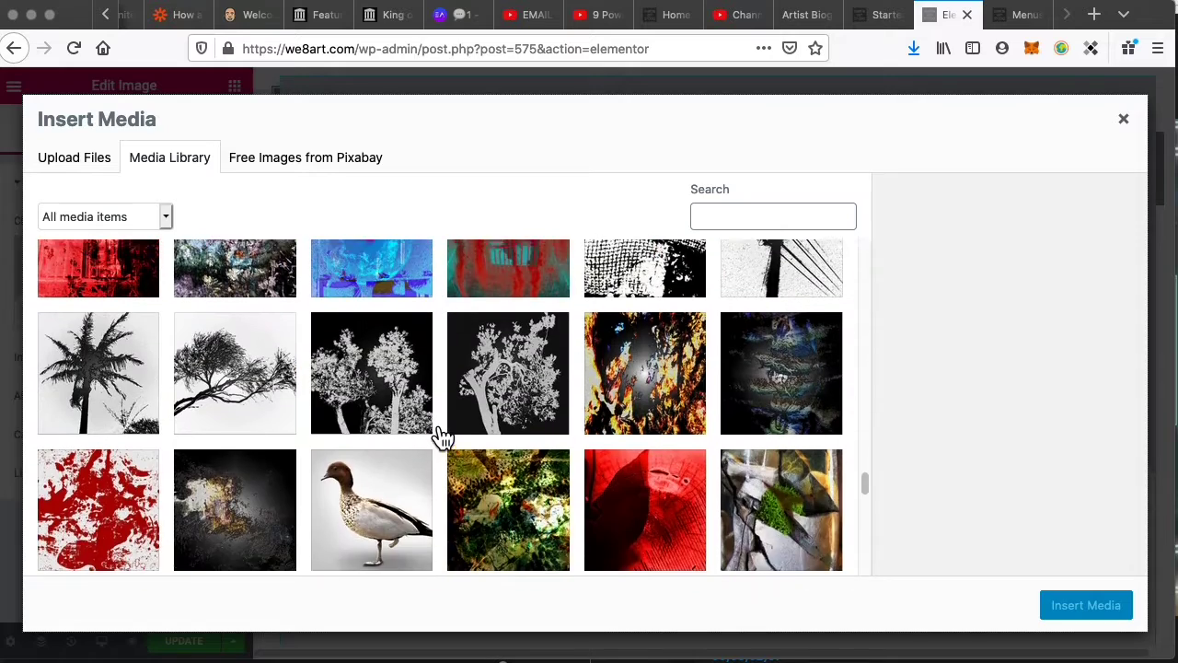
pyautogui.scroll(3, 440, 433)
pyautogui.click(352, 377)
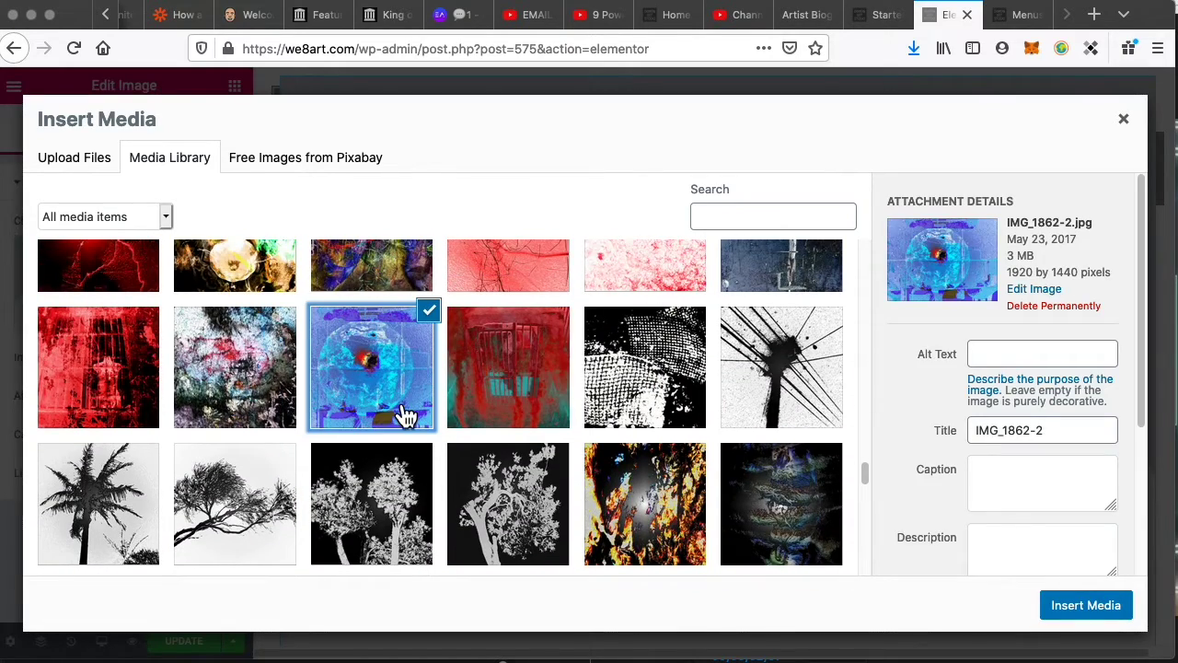
pyautogui.scroll(-15, 398, 472)
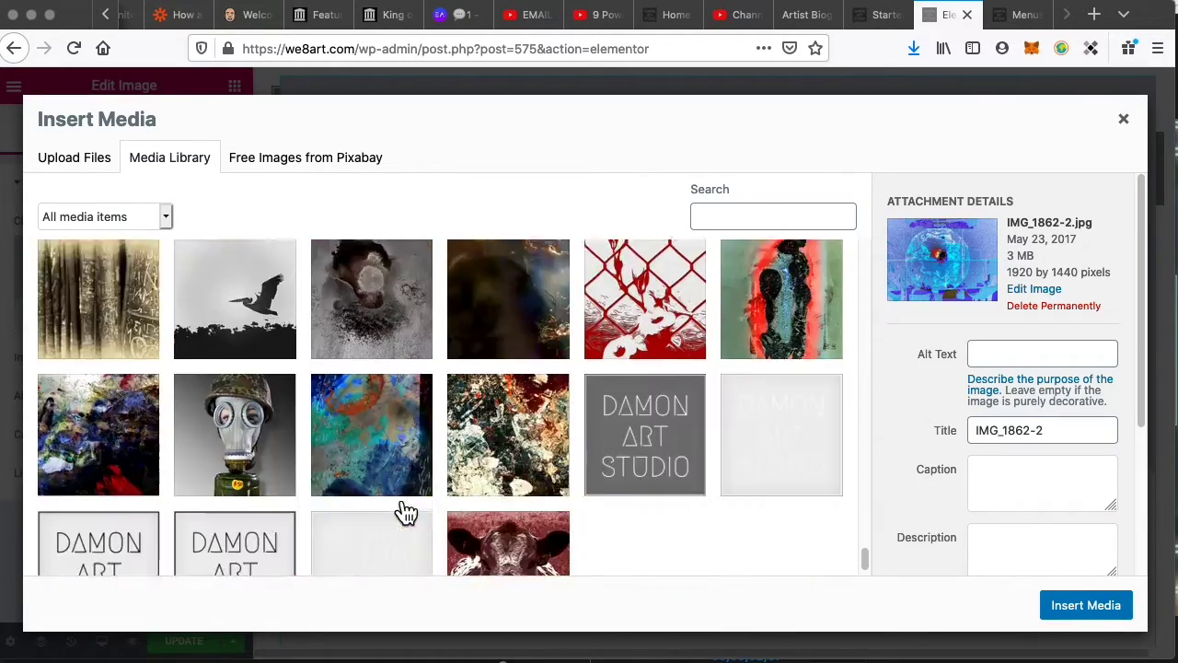
pyautogui.scroll(20, 406, 511)
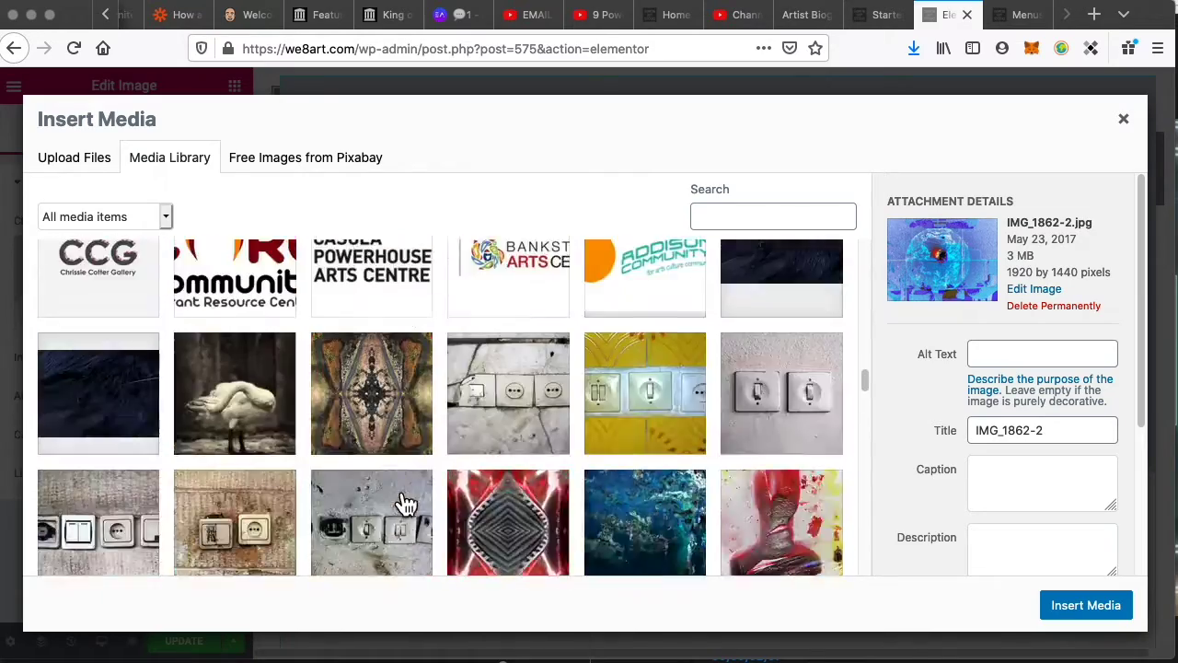
pyautogui.scroll(1, 409, 497)
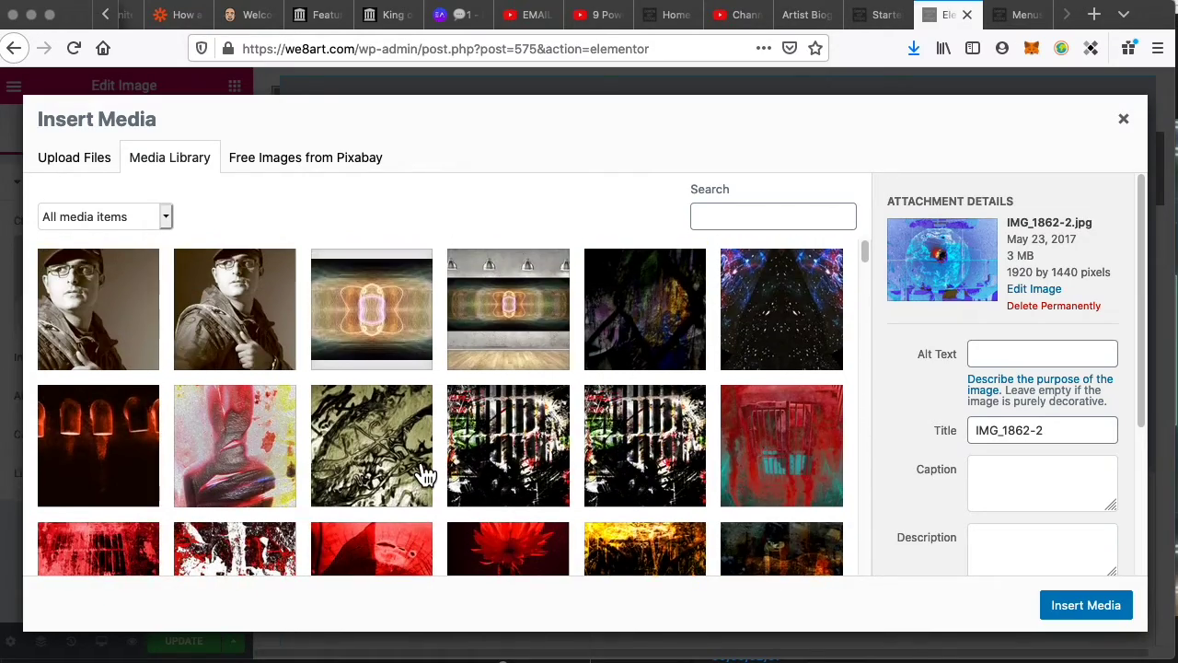
pyautogui.scroll(-15, 596, 458)
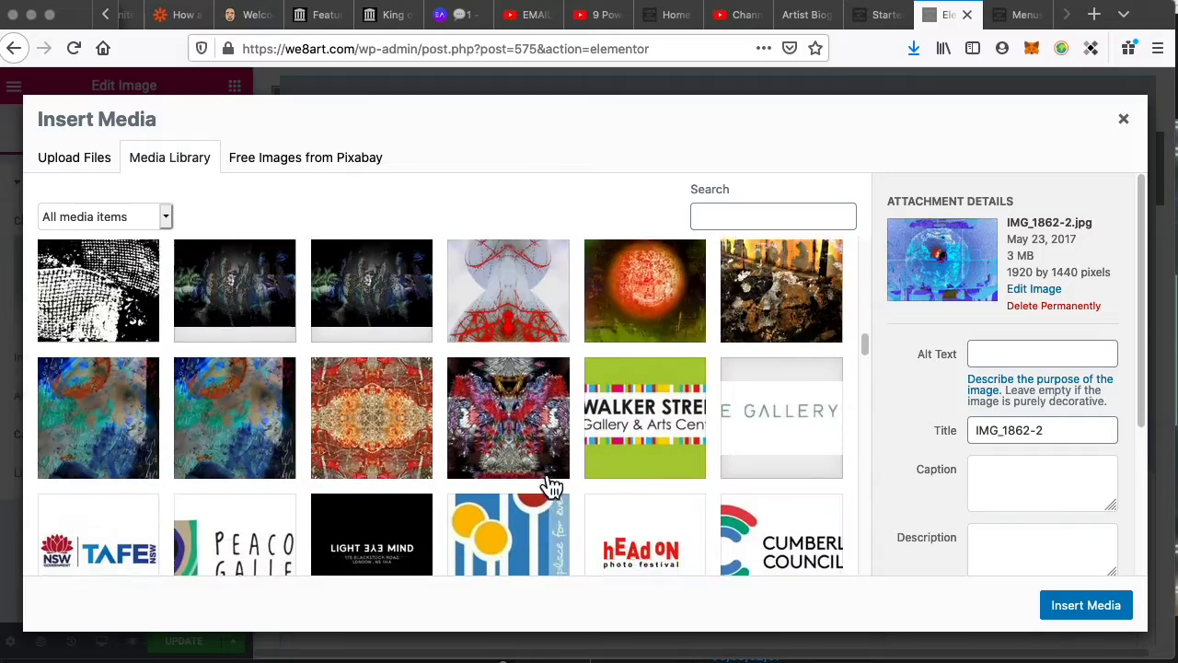
pyautogui.scroll(-2, 556, 500)
pyautogui.click(1086, 608)
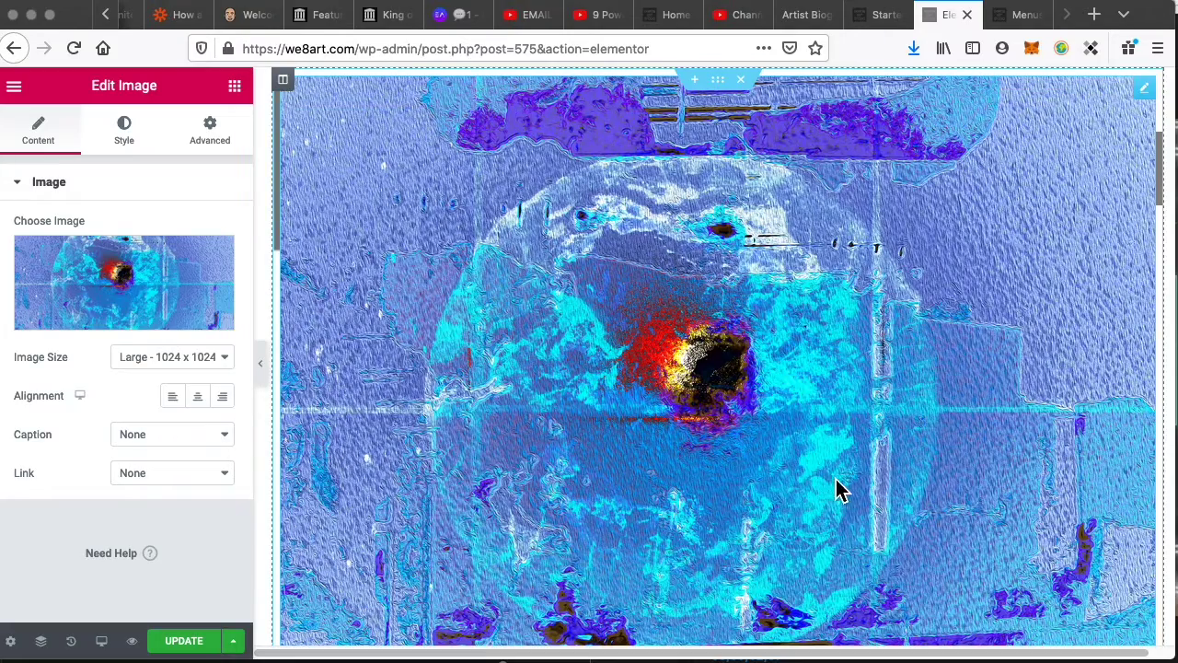
# - Use the 1280 by 317 pixel banner IMG_1862-2-1-e1500433580917.jpg as the top image and set its image size to Full
pyautogui.scroll(-5, 856, 525)
pyautogui.scroll(3, 857, 511)
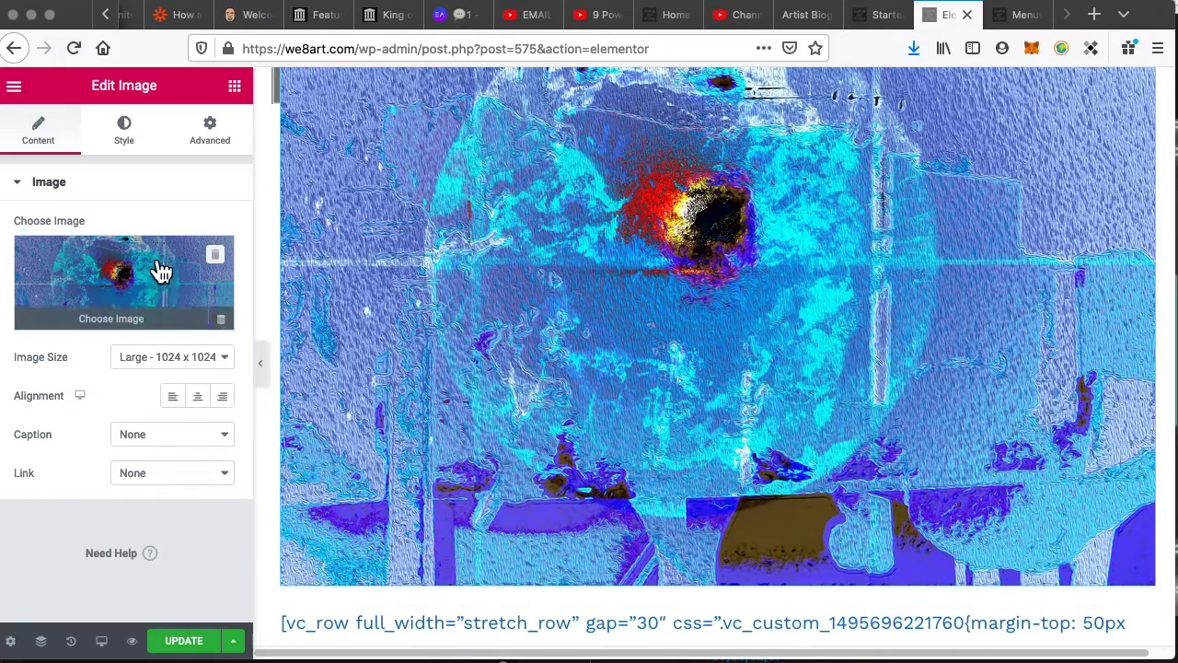
pyautogui.click(144, 296)
pyautogui.scroll(-5, 432, 424)
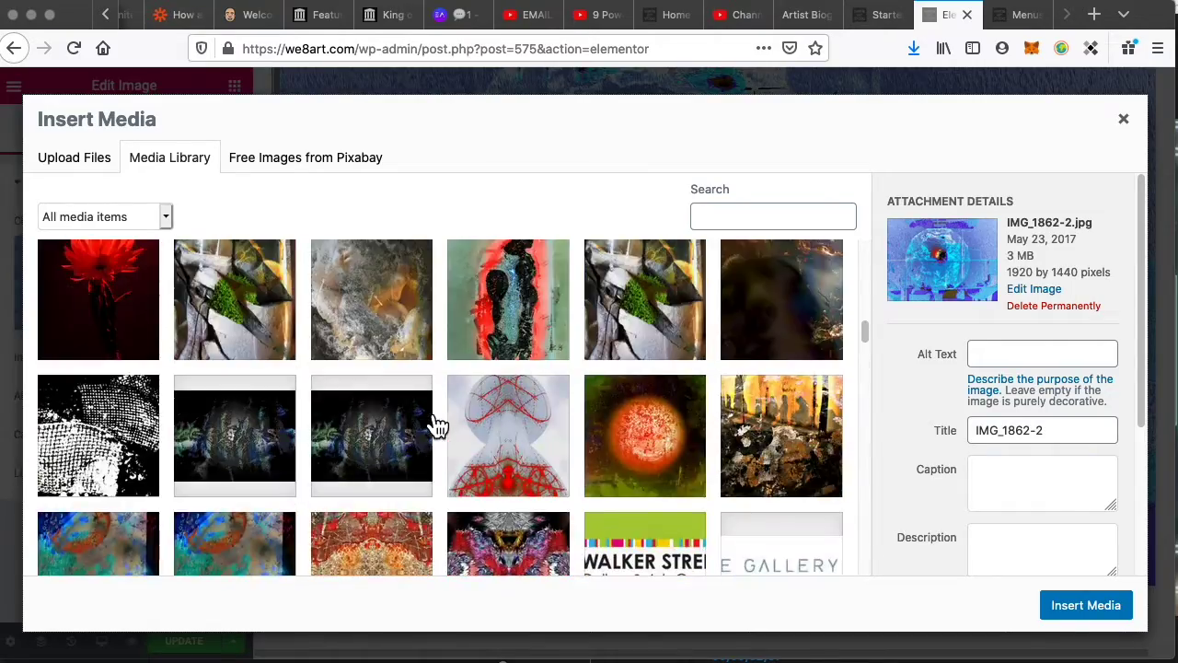
pyautogui.scroll(3, 442, 423)
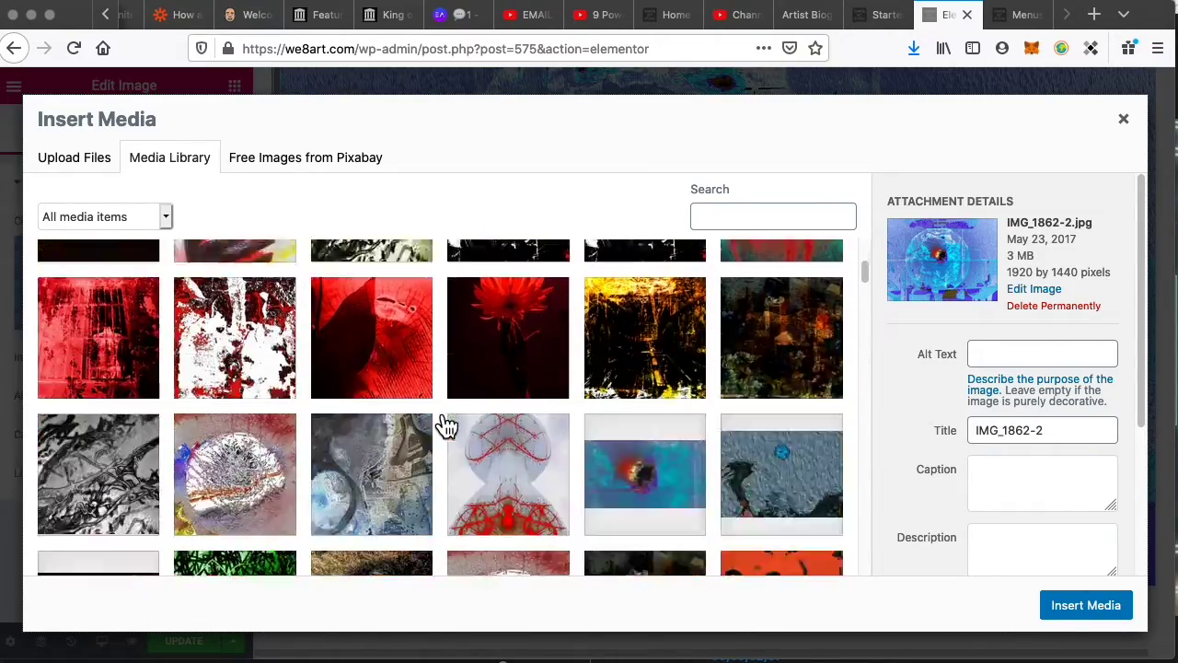
pyautogui.scroll(-3, 451, 424)
pyautogui.click(652, 465)
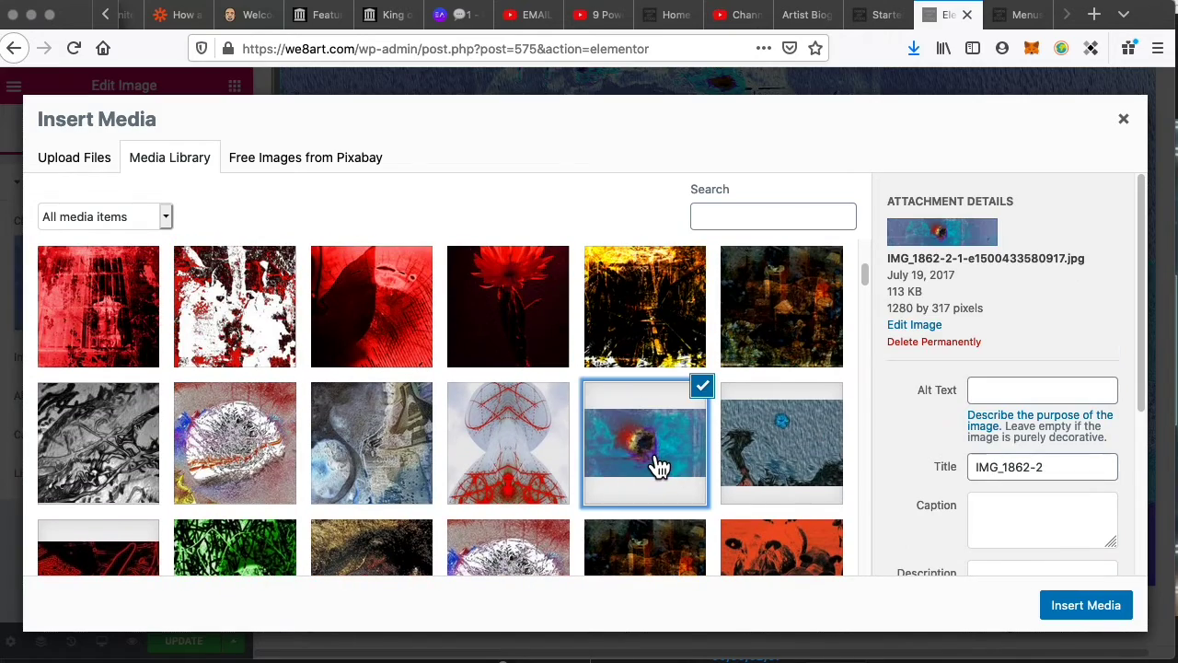
pyautogui.click(1090, 612)
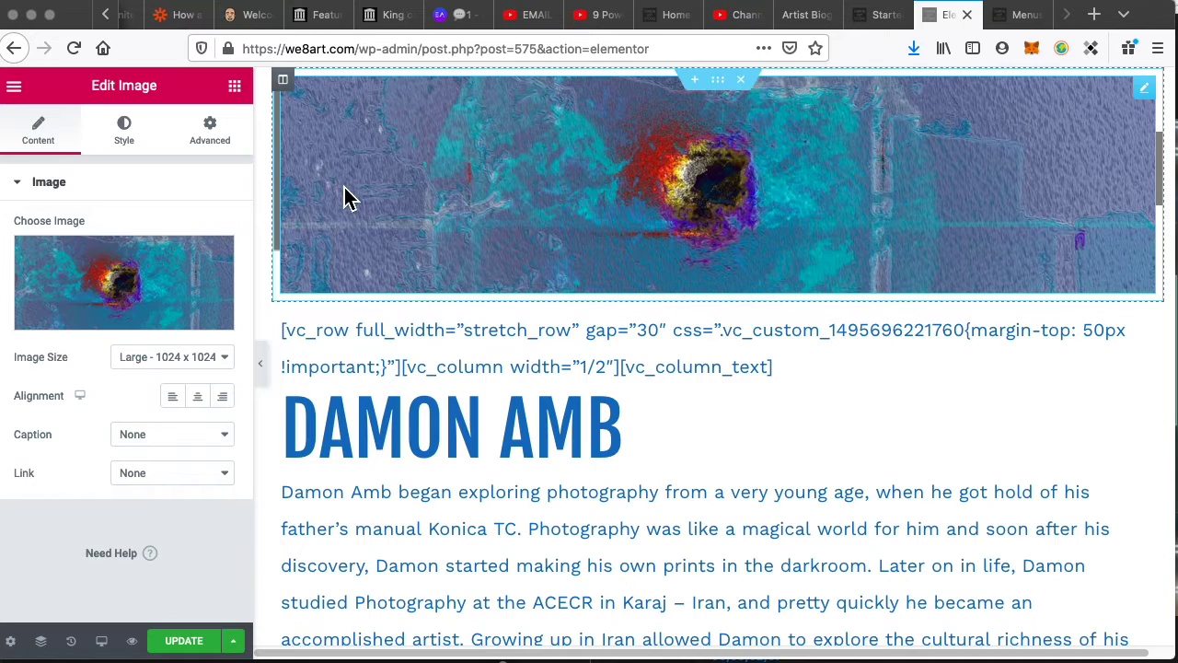
pyautogui.click(166, 359)
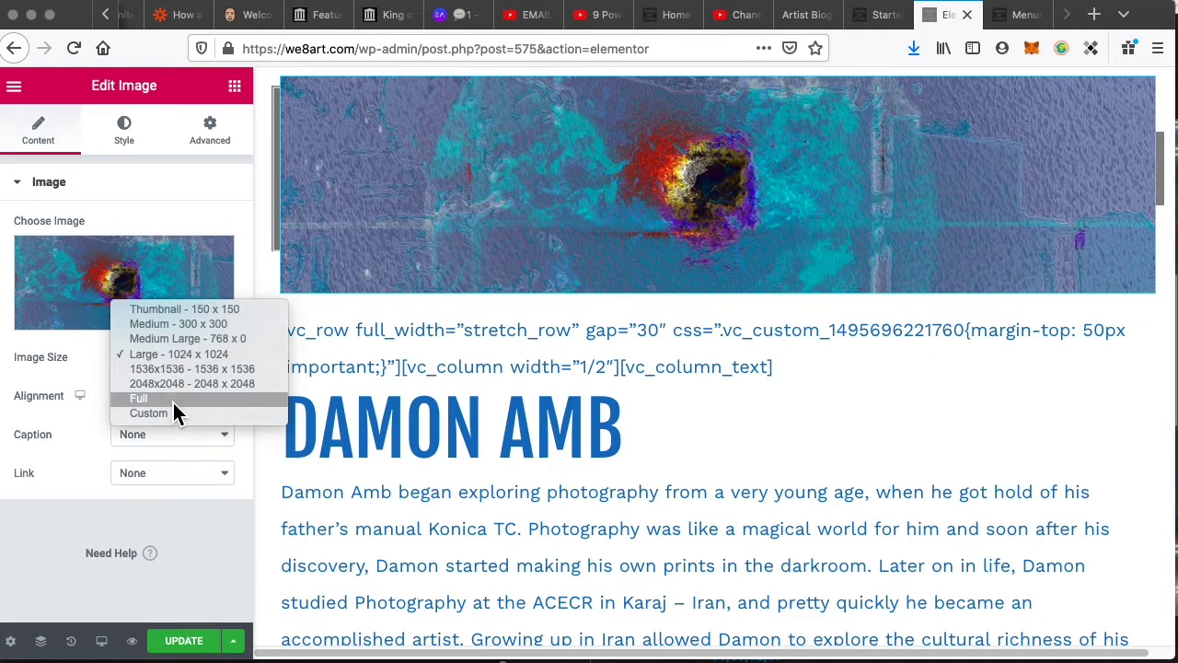
pyautogui.click(173, 399)
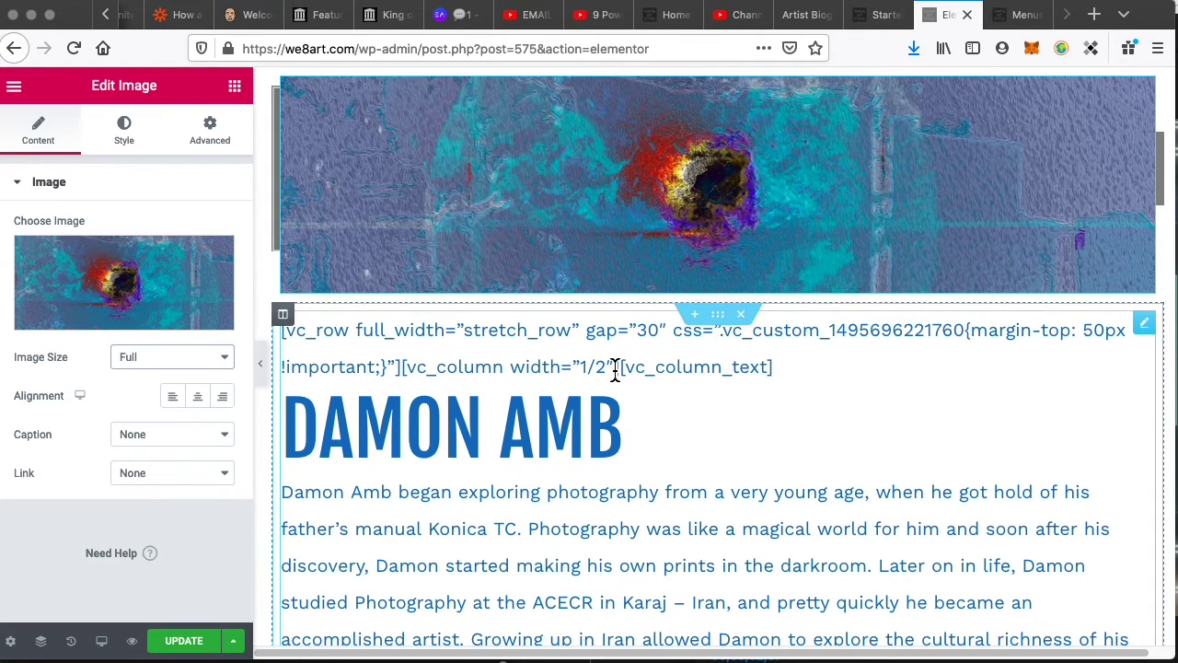
# - Delete the opening vc_row, vc_column and vc_column_text shortcodes from the start of the biography block's text source
pyautogui.click(539, 409)
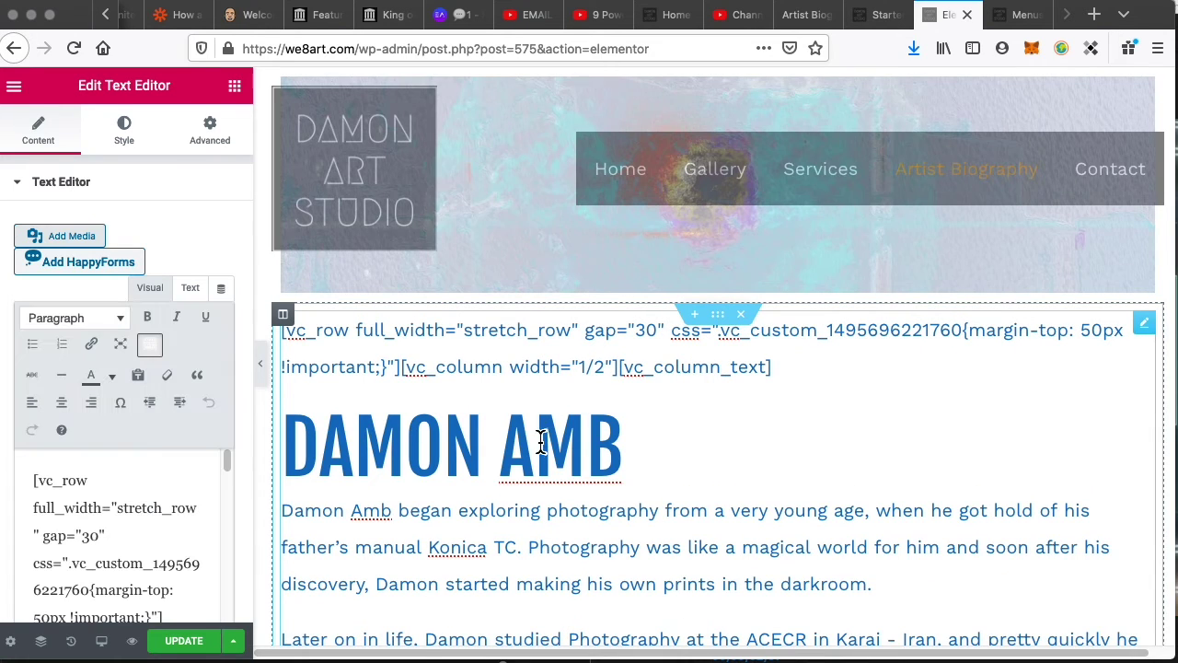
pyautogui.tripleClick(65, 480)
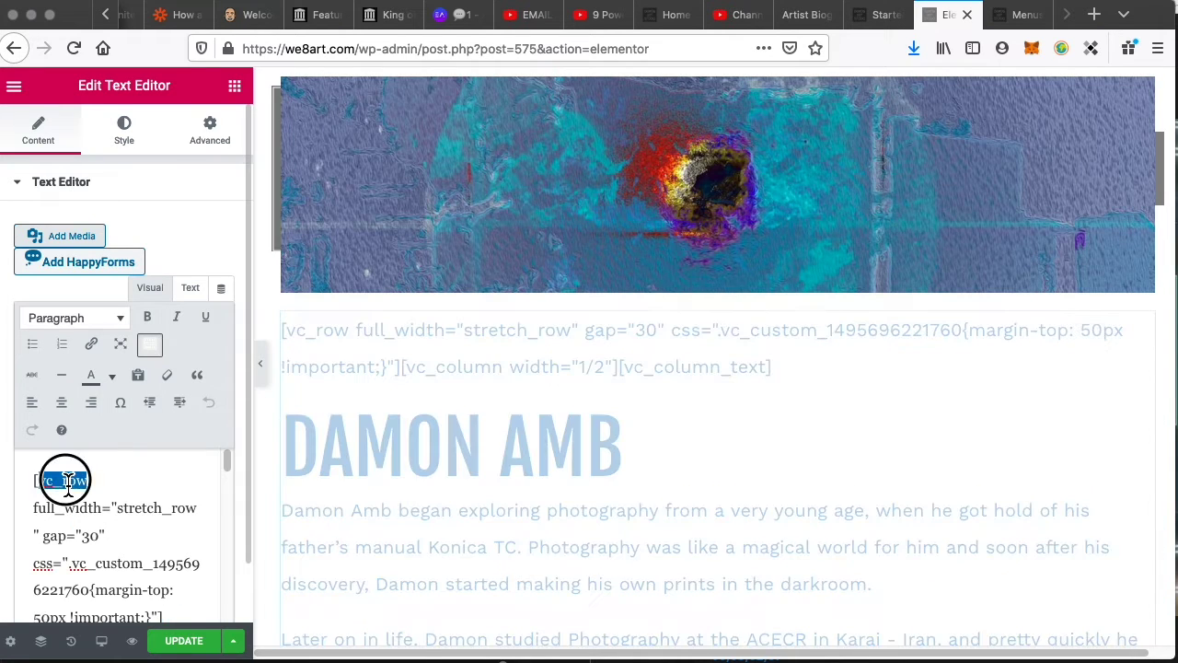
pyautogui.click(190, 297)
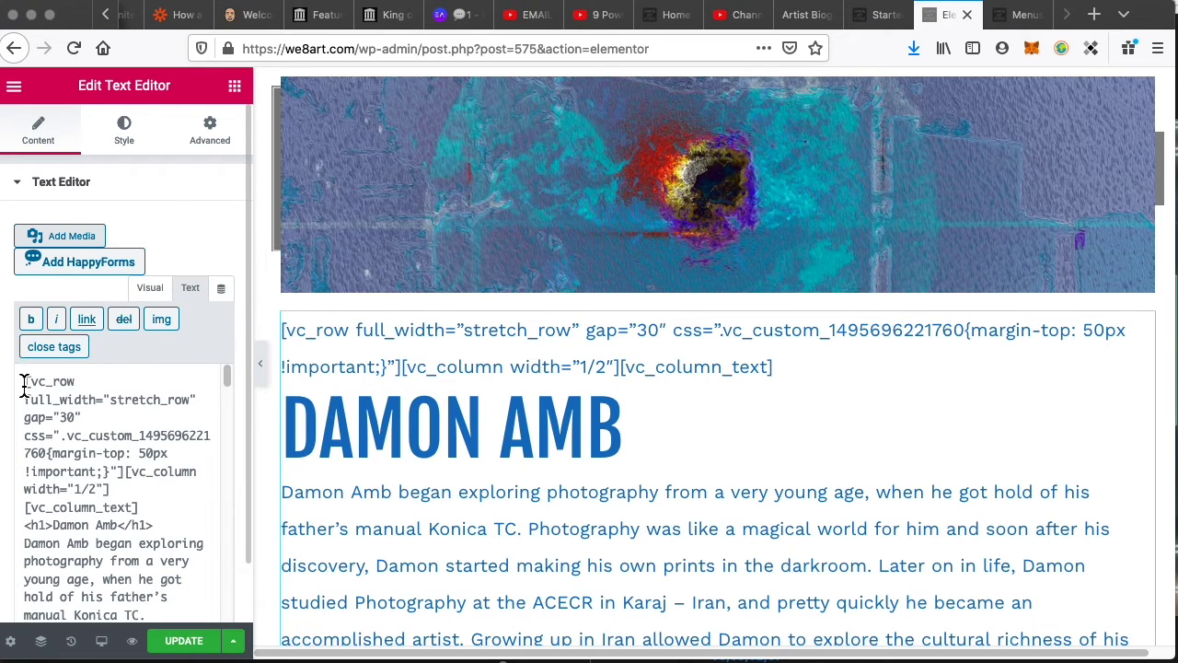
pyautogui.moveTo(24, 385); pyautogui.dragTo(169, 505)
pyautogui.press('BackSpace')
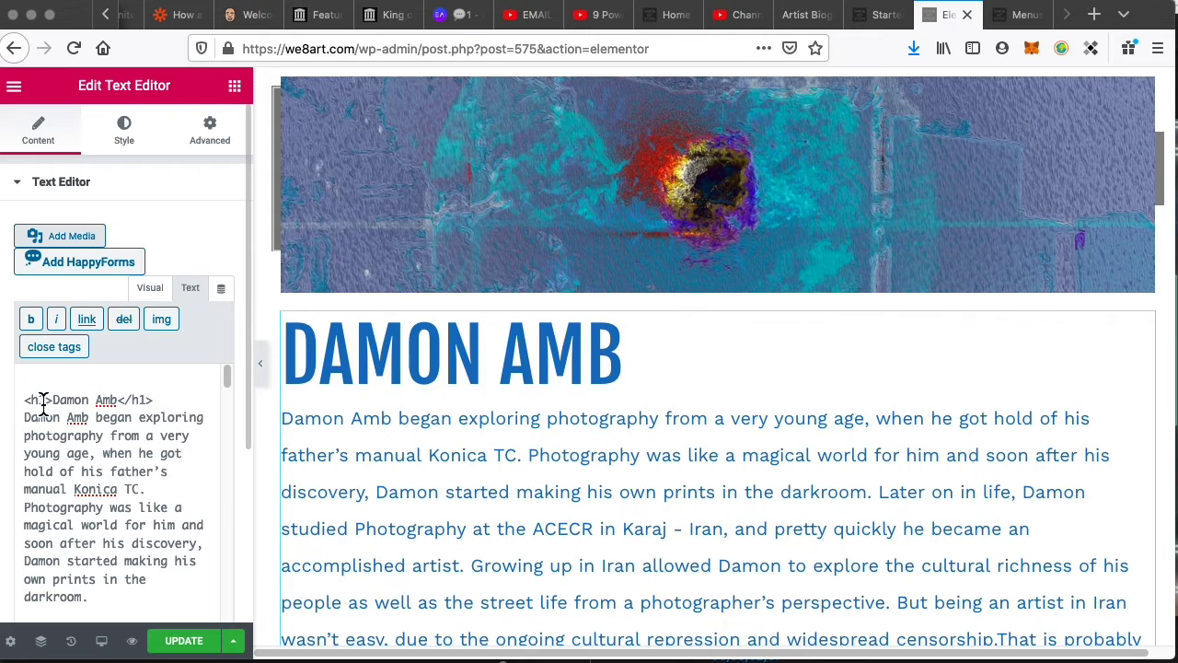
pyautogui.scroll(-1, 129, 532)
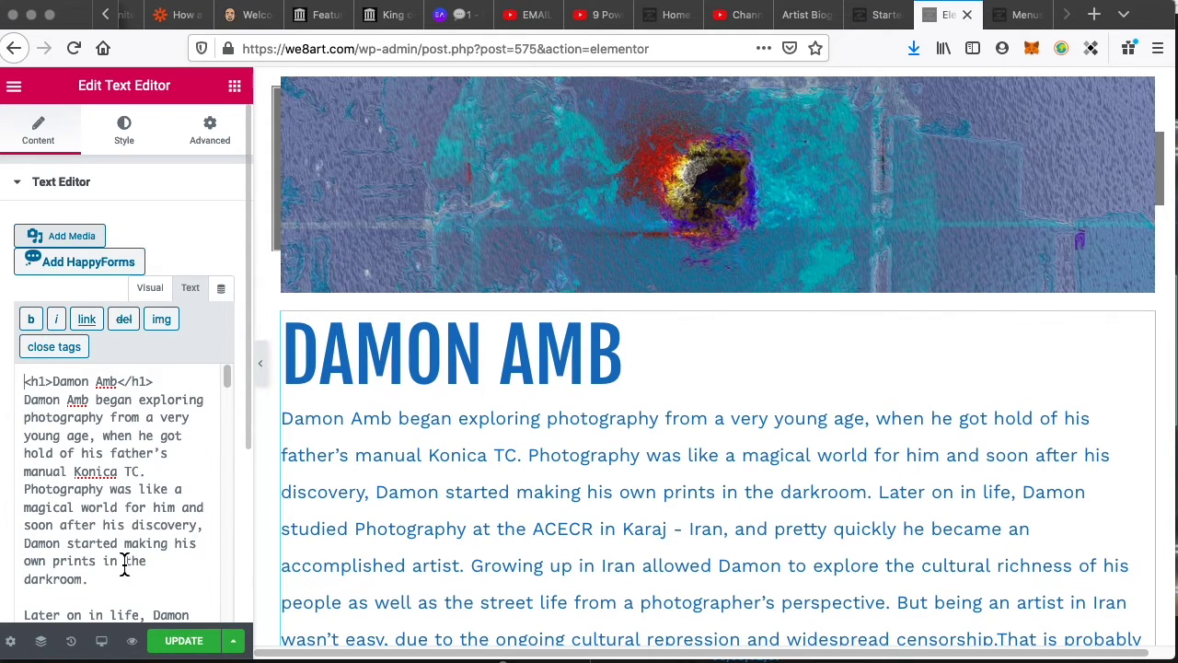
# - Remove the vc_column and vc_column_text shortcodes between the last biography paragraph and the Artist Bio heading in the text source
pyautogui.scroll(-3, 127, 565)
pyautogui.scroll(-10, 140, 510)
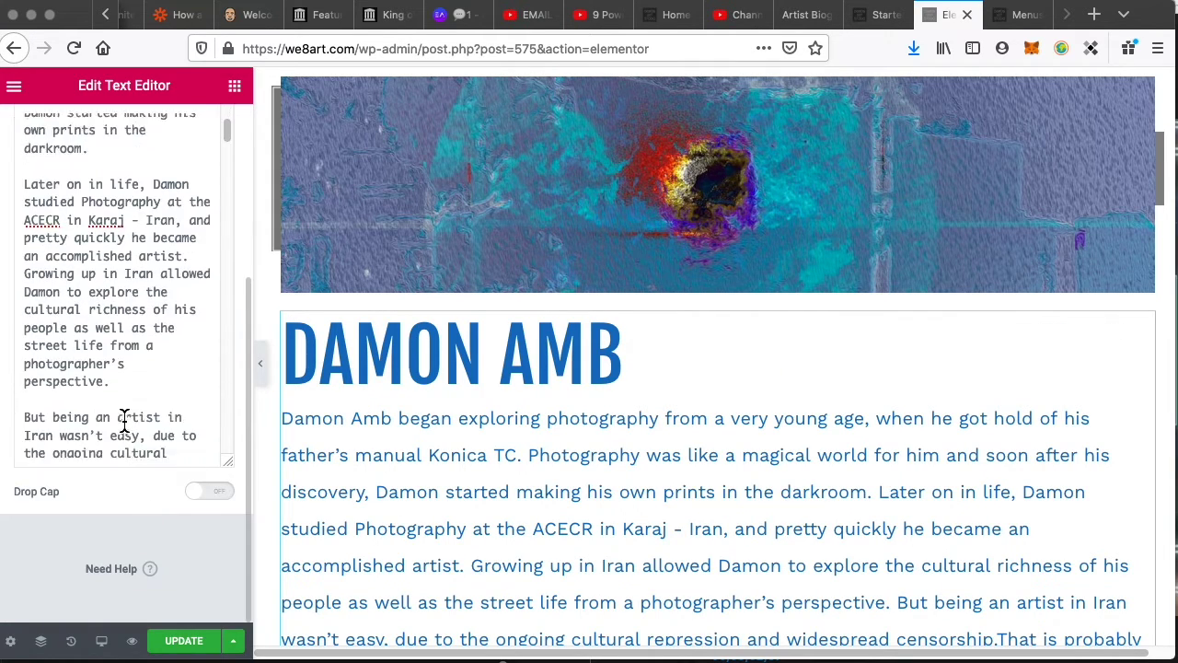
pyautogui.scroll(-5, 132, 439)
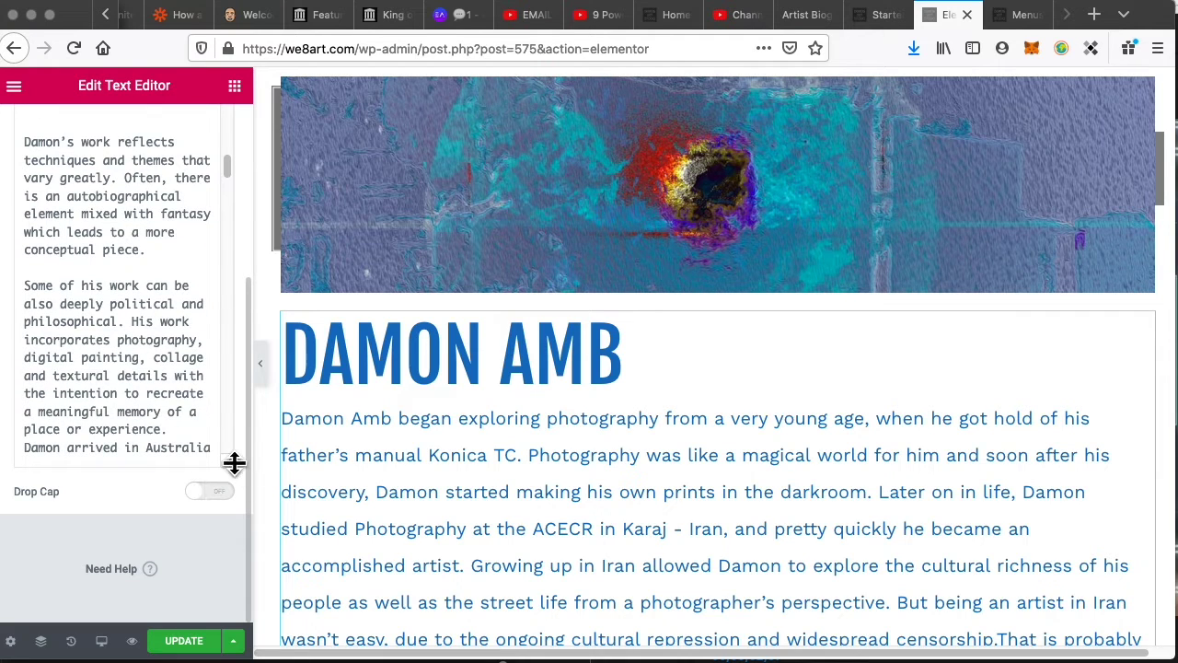
pyautogui.moveTo(234, 463); pyautogui.dragTo(277, 552)
pyautogui.scroll(-2, 194, 497)
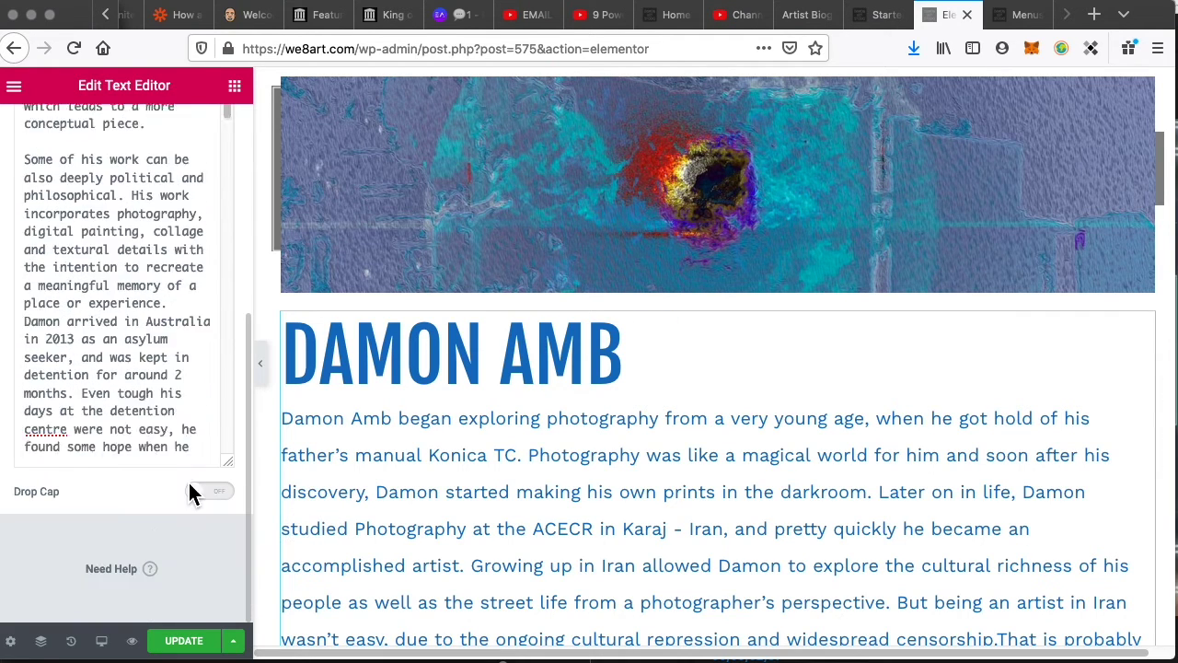
pyautogui.scroll(-5, 188, 460)
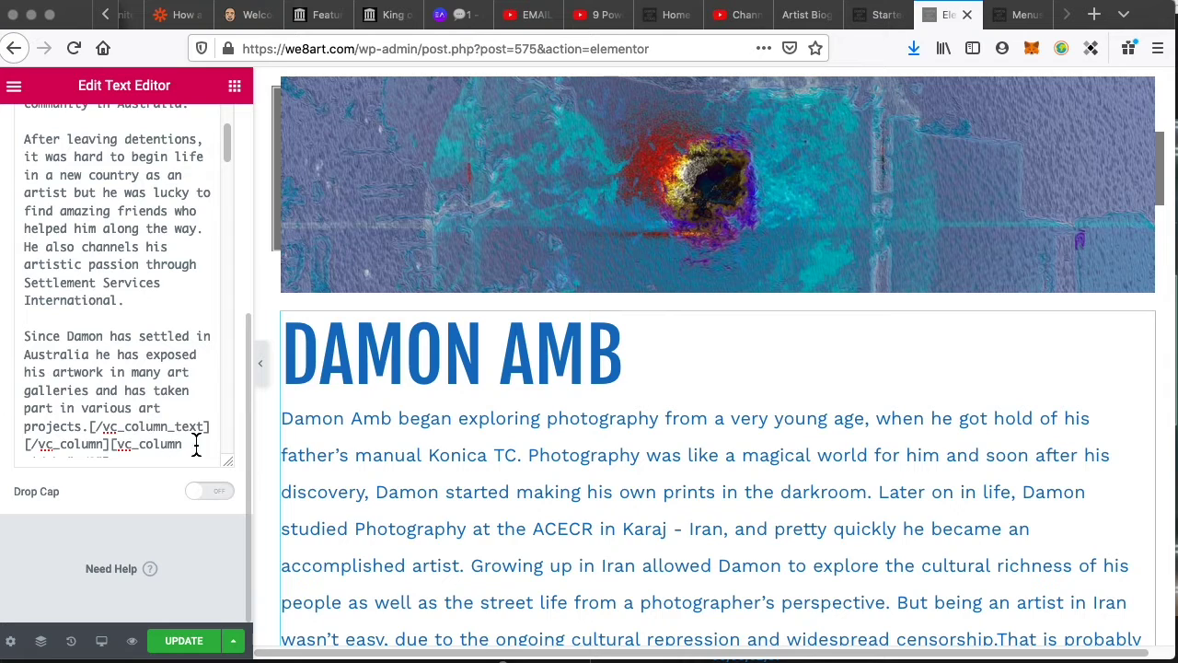
pyautogui.moveTo(196, 444); pyautogui.dragTo(89, 426)
pyautogui.press('BackSpace')
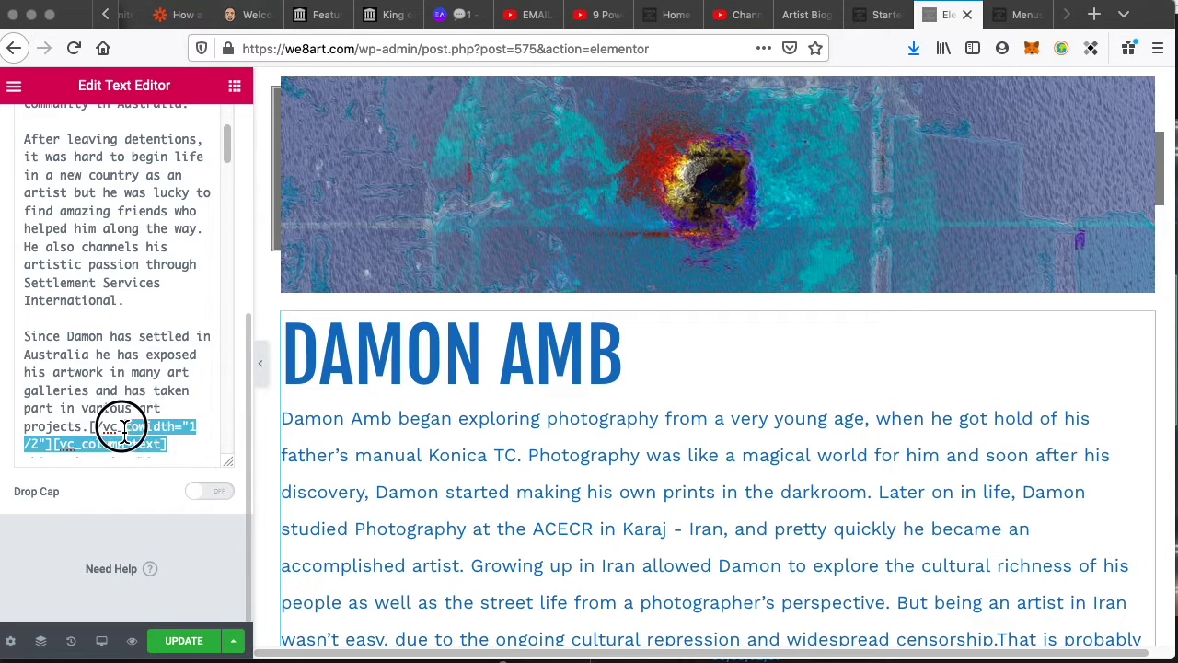
pyautogui.press('BackSpace')
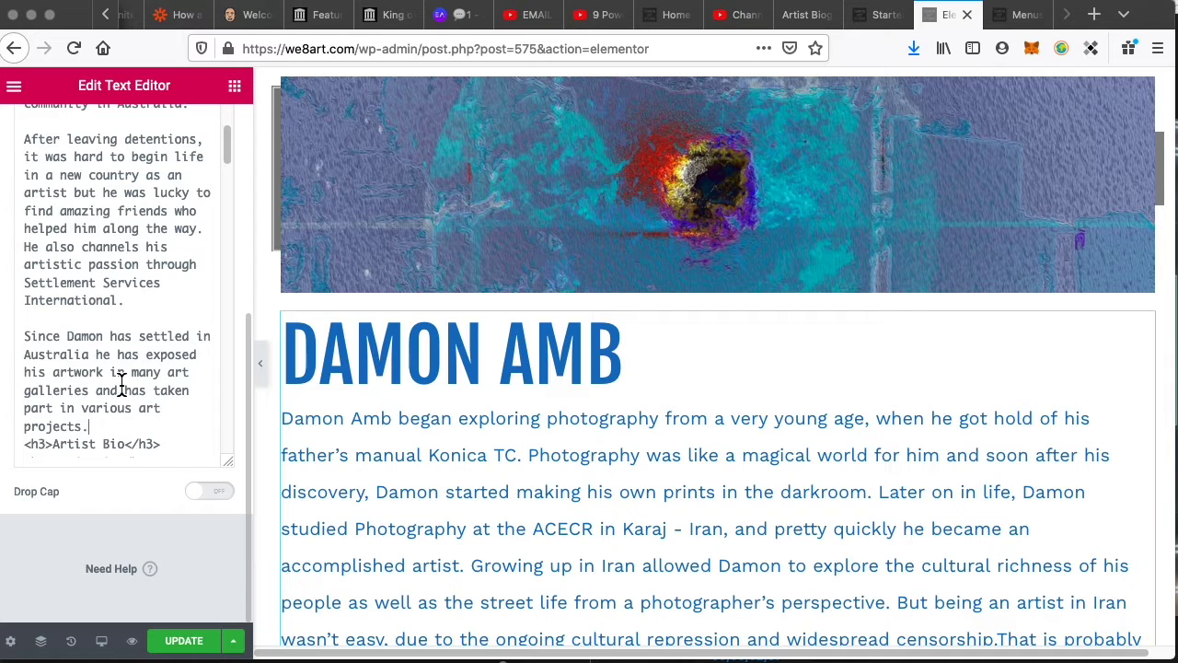
# - Delete the vc_column and vc_row shortcodes after "May, 2014" at the end of the biography's text source
pyautogui.scroll(-4, 122, 382)
pyautogui.scroll(-10, 129, 332)
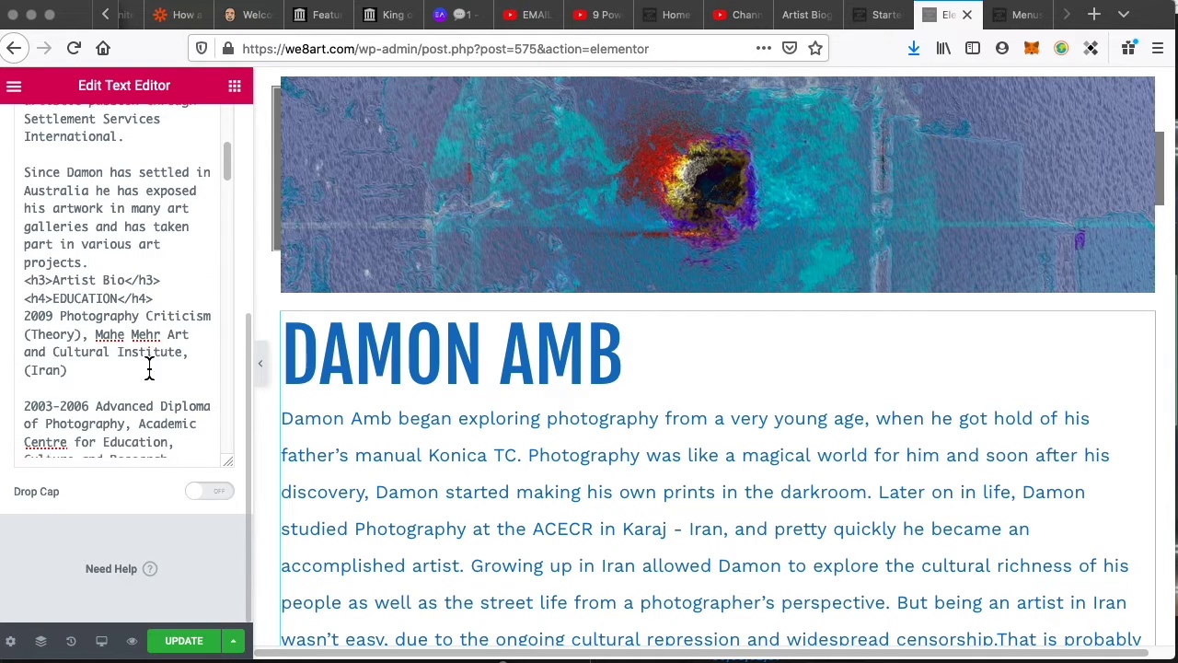
pyautogui.scroll(-10, 135, 385)
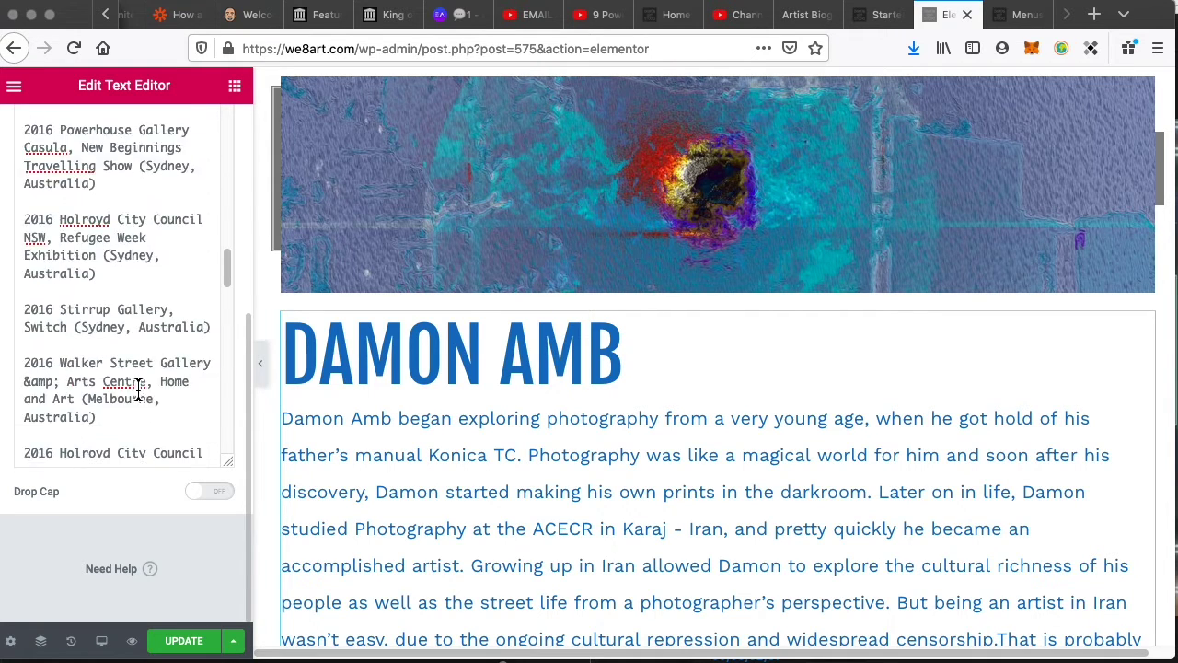
pyautogui.scroll(-15, 139, 419)
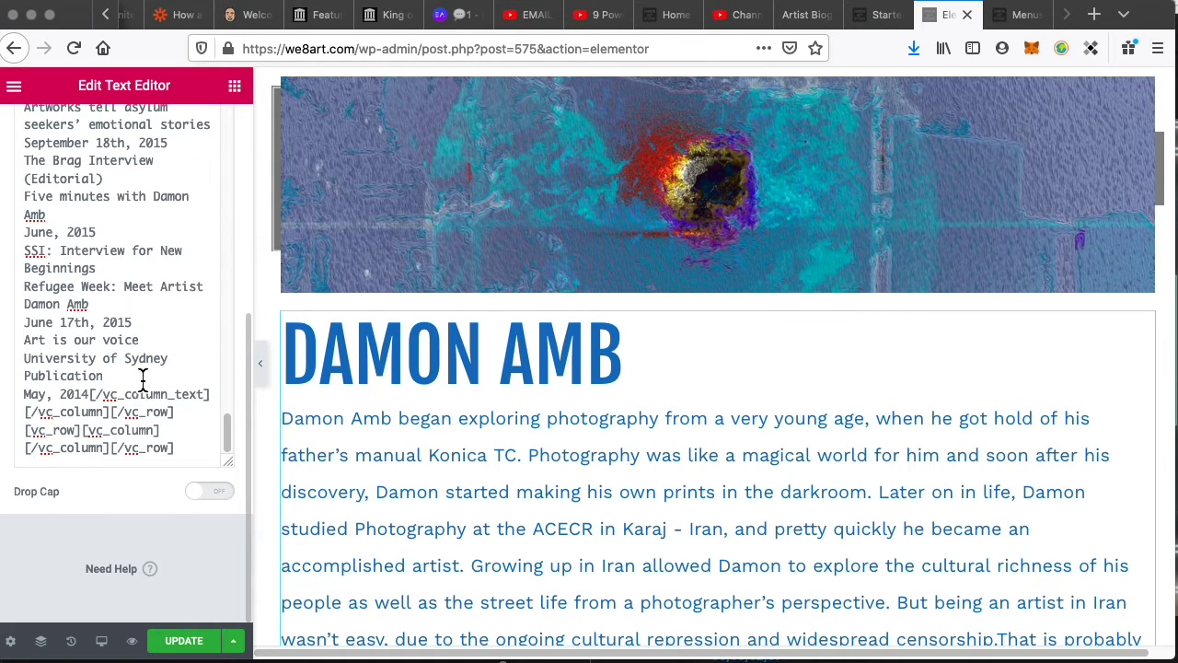
pyautogui.moveTo(184, 448); pyautogui.dragTo(34, 413)
pyautogui.press('BackSpace')
pyautogui.press('BackSpace')
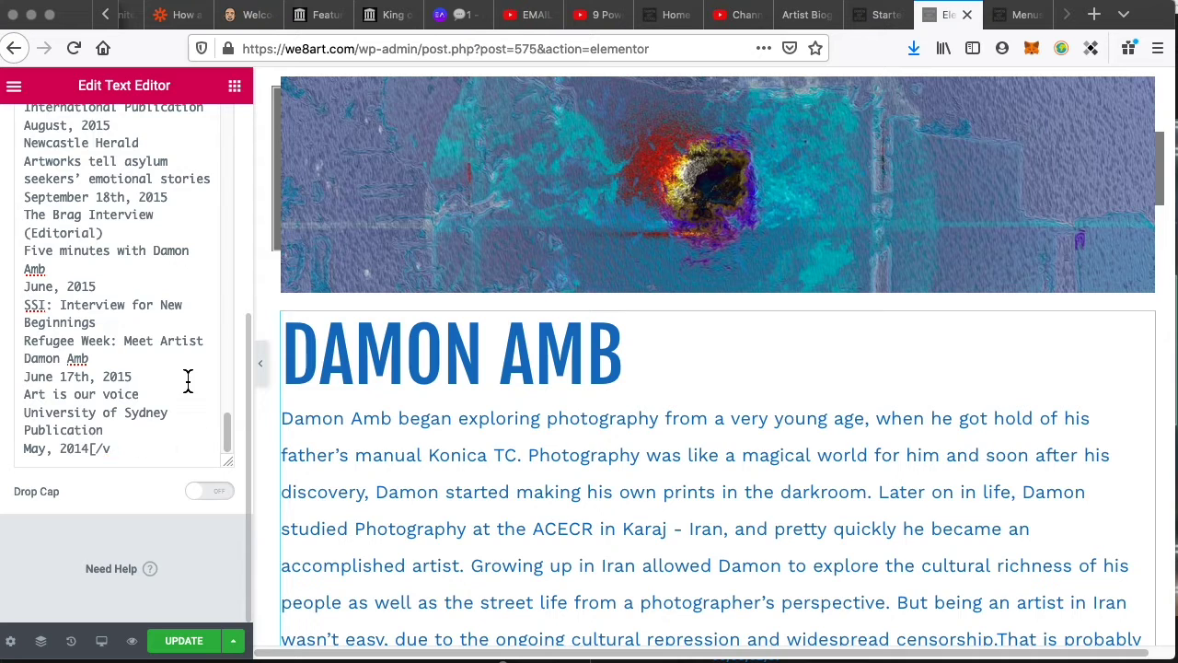
pyautogui.scroll(5, 229, 381)
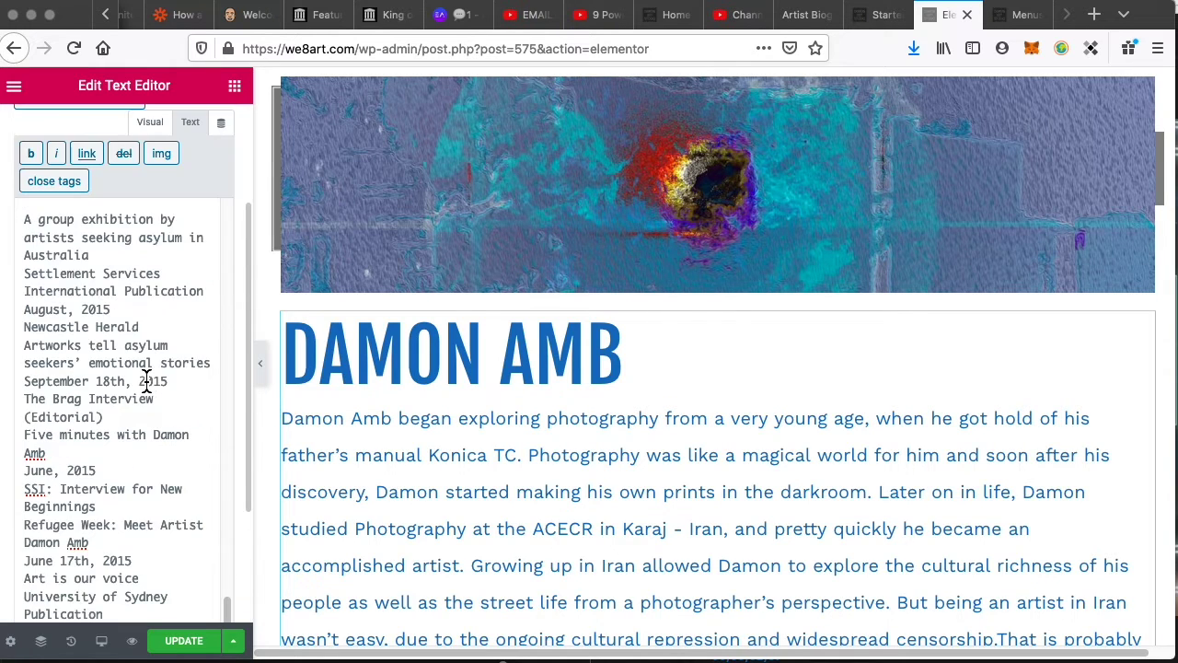
pyautogui.scroll(5, 144, 372)
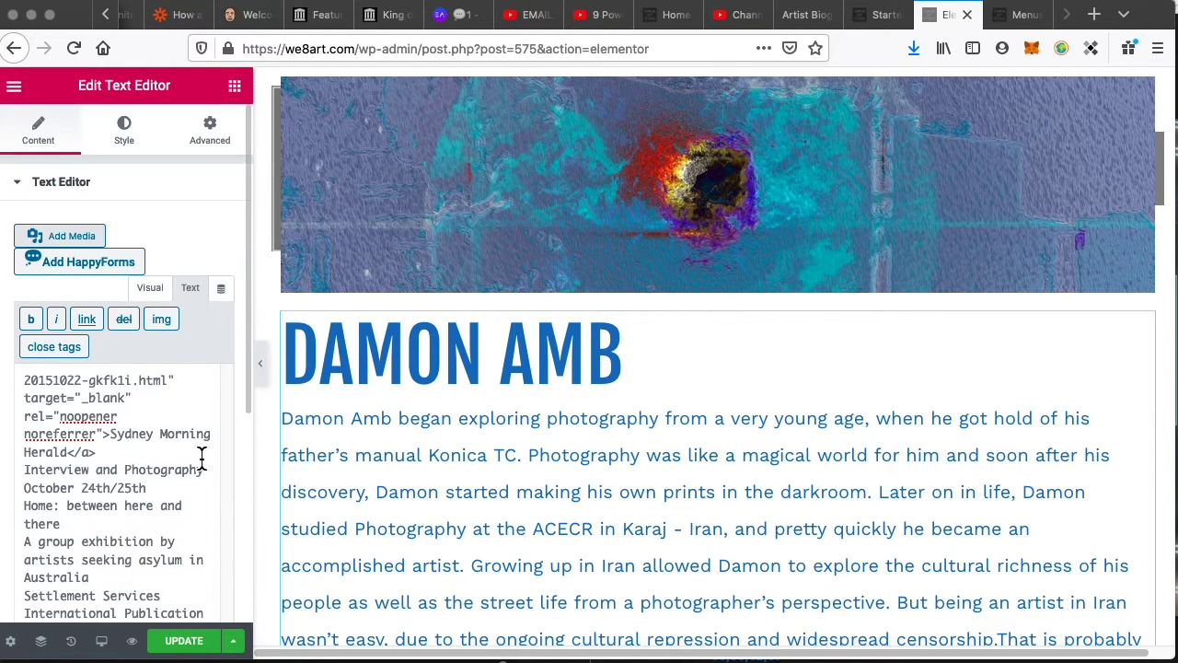
# - Delete the heading with the artist's name from the start of the biography text block
pyautogui.scroll(-5, 231, 438)
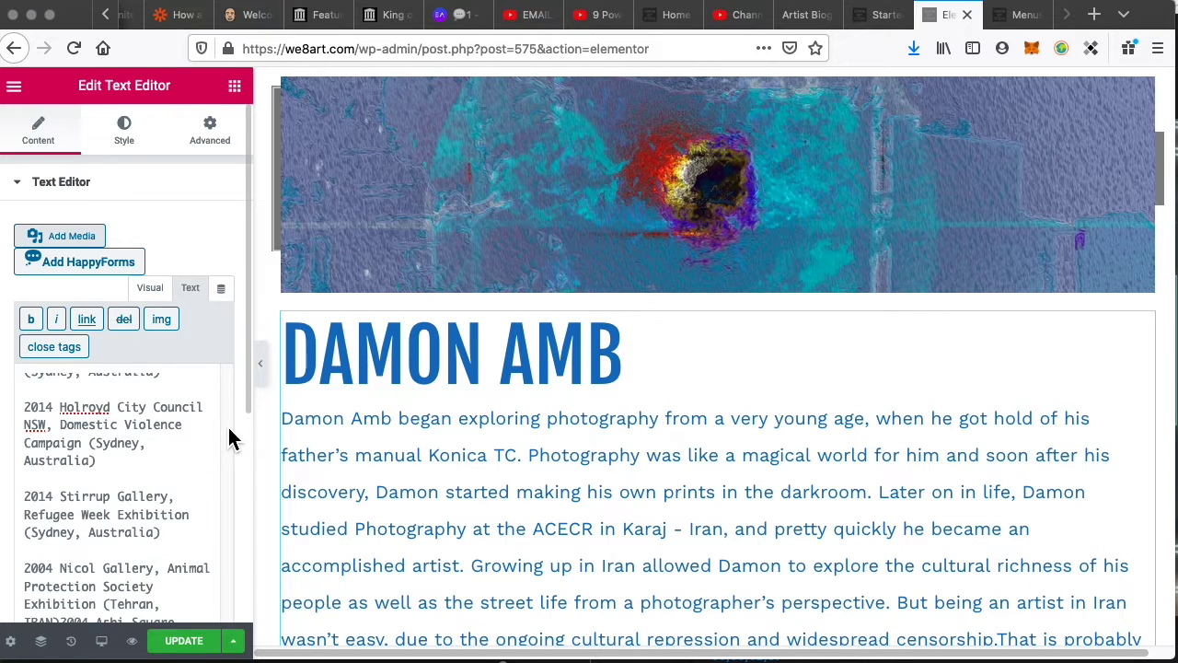
pyautogui.scroll(10, 229, 432)
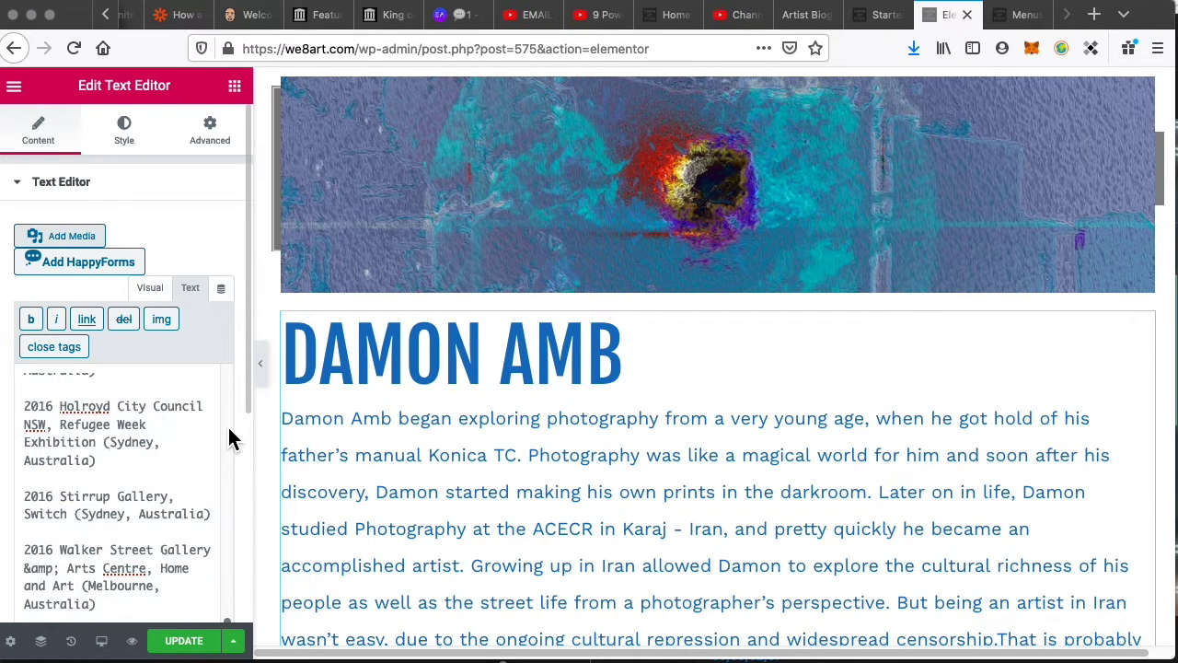
pyautogui.scroll(15, 229, 433)
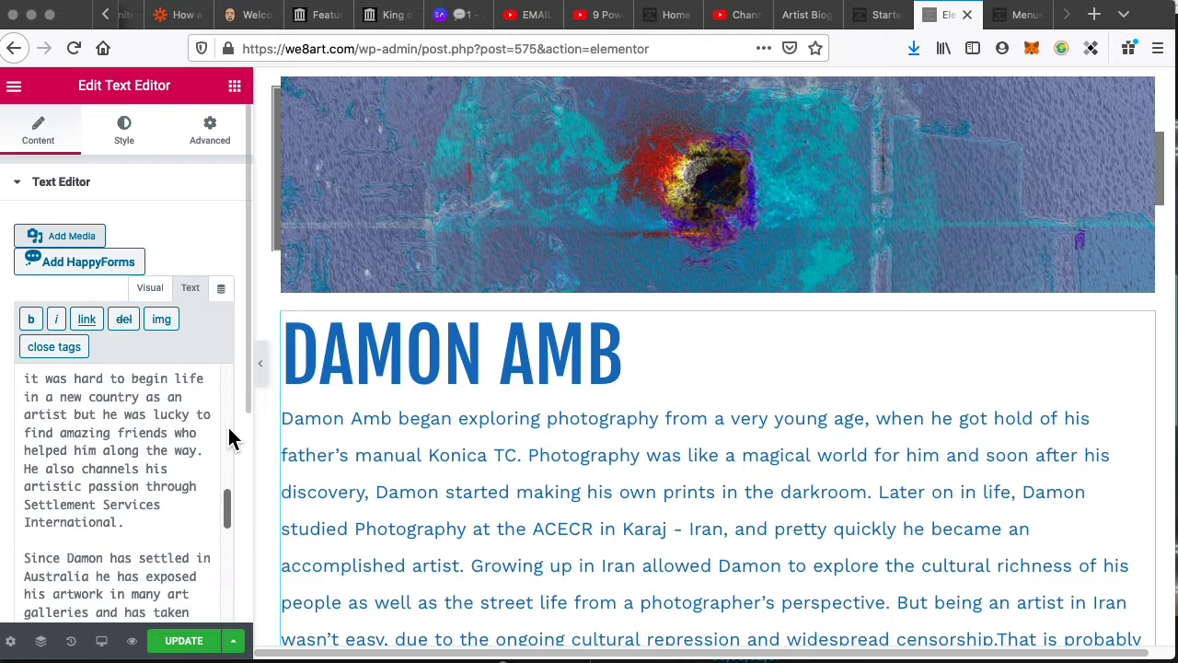
pyautogui.scroll(10, 229, 432)
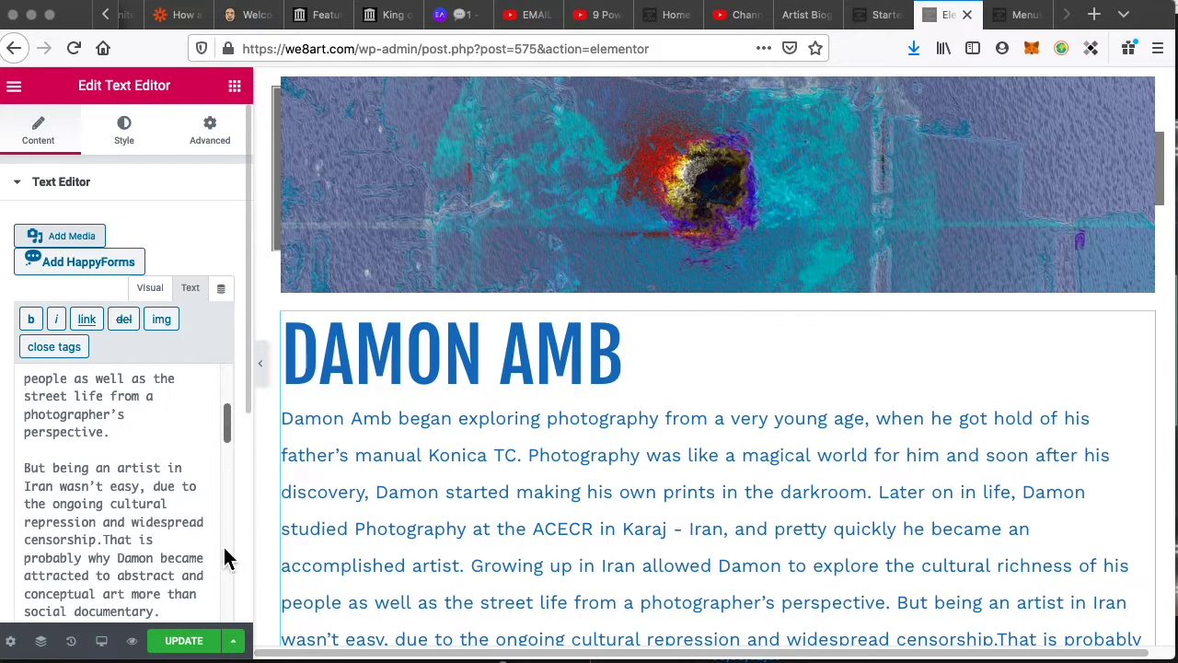
pyautogui.tripleClick(449, 365)
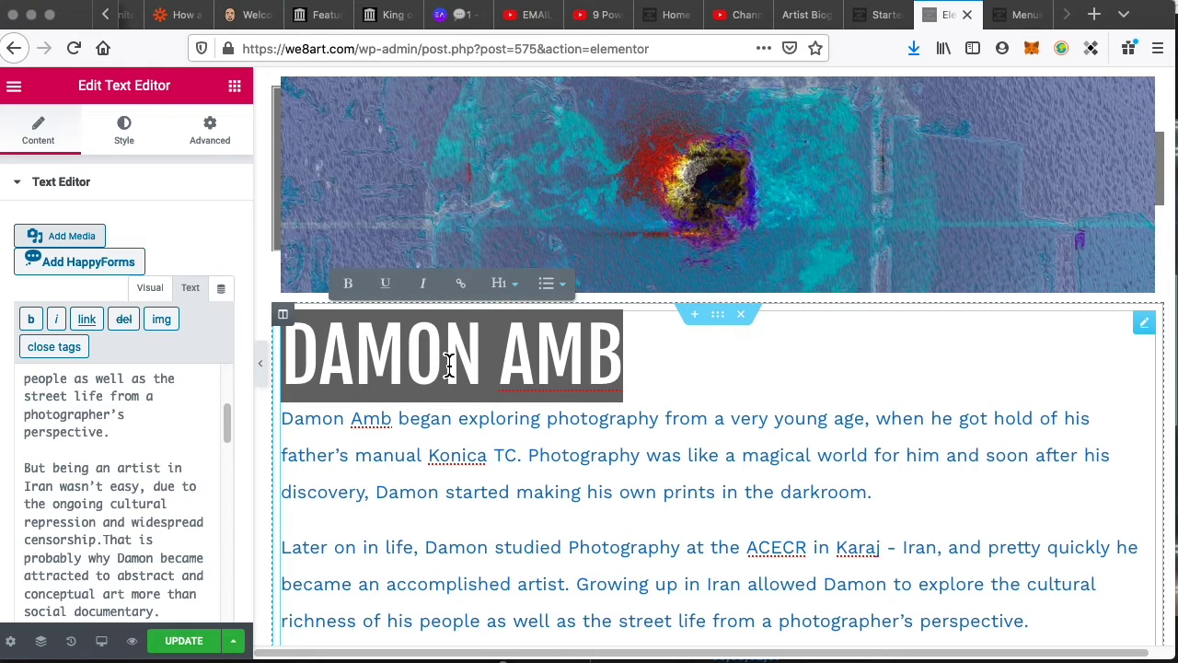
pyautogui.press('BackSpace')
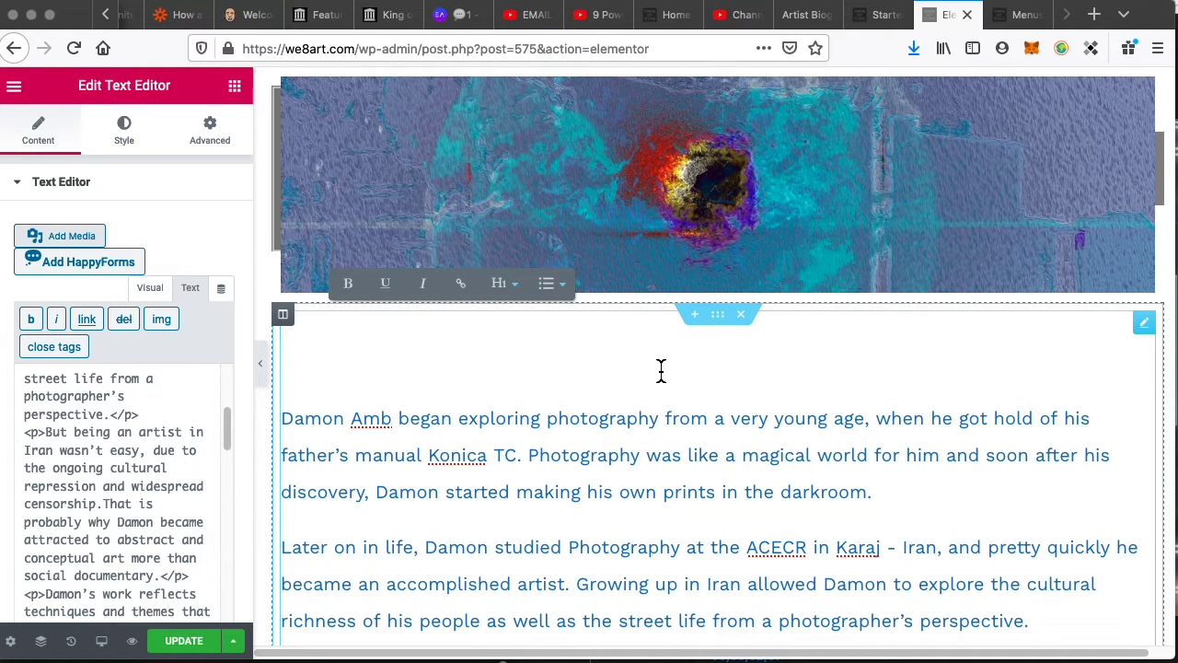
# - Add a one-column section between the banner and the biography, containing a Heading widget with the artist's name as its title
pyautogui.click(695, 314)
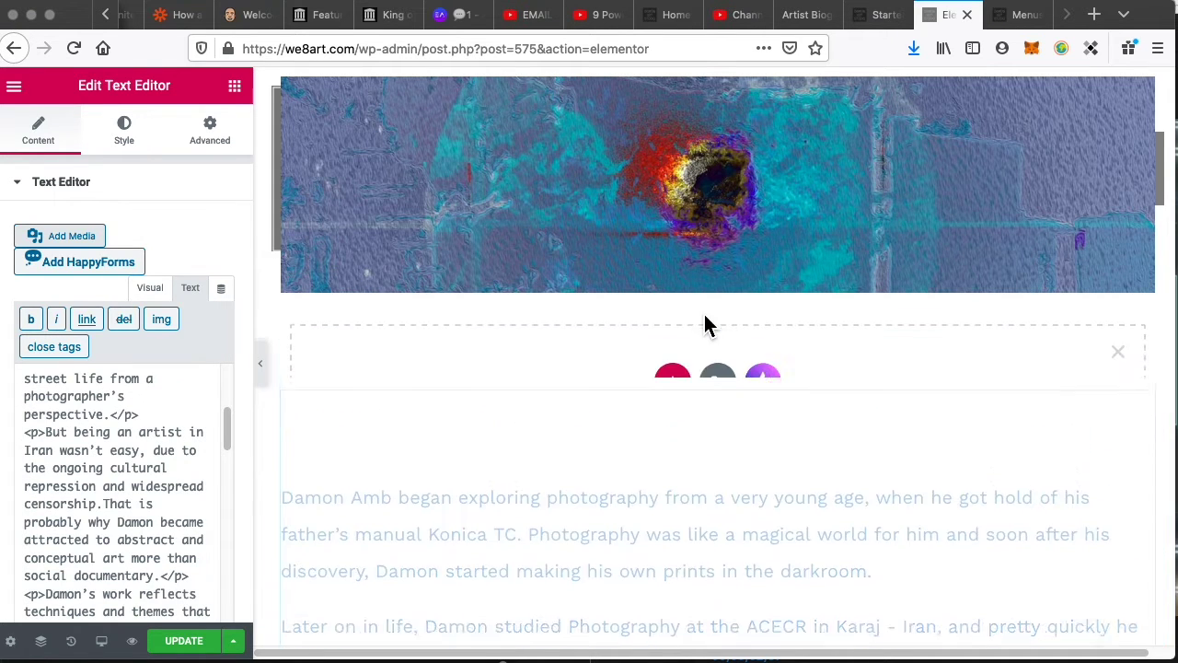
pyautogui.click(672, 389)
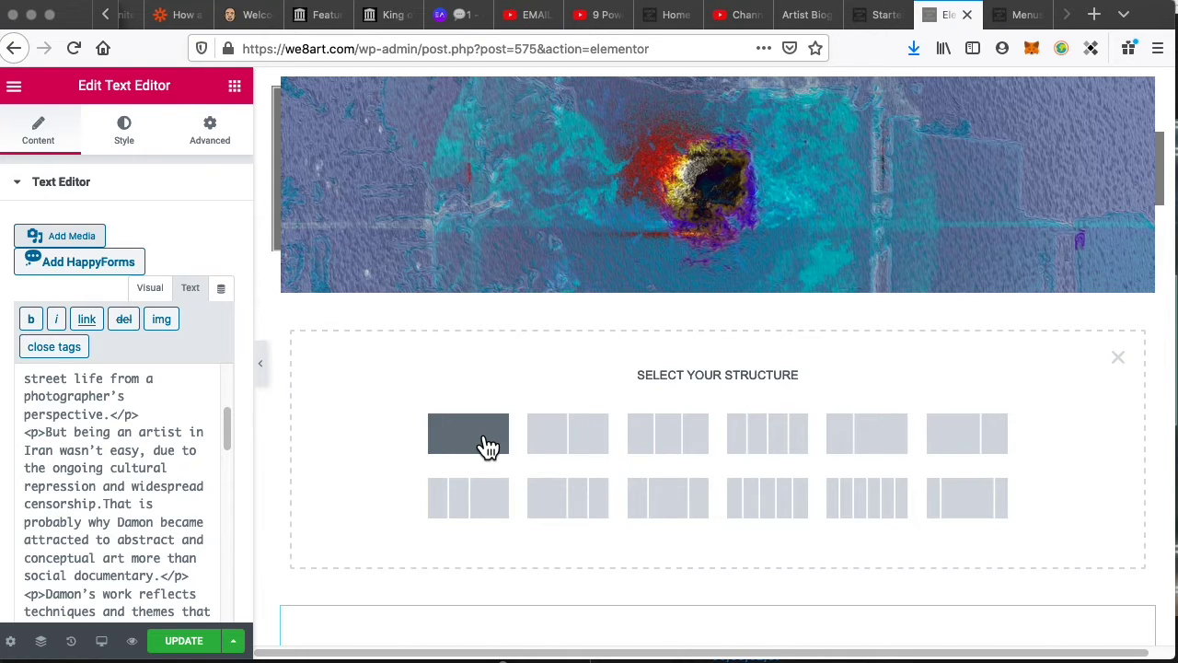
pyautogui.click(488, 446)
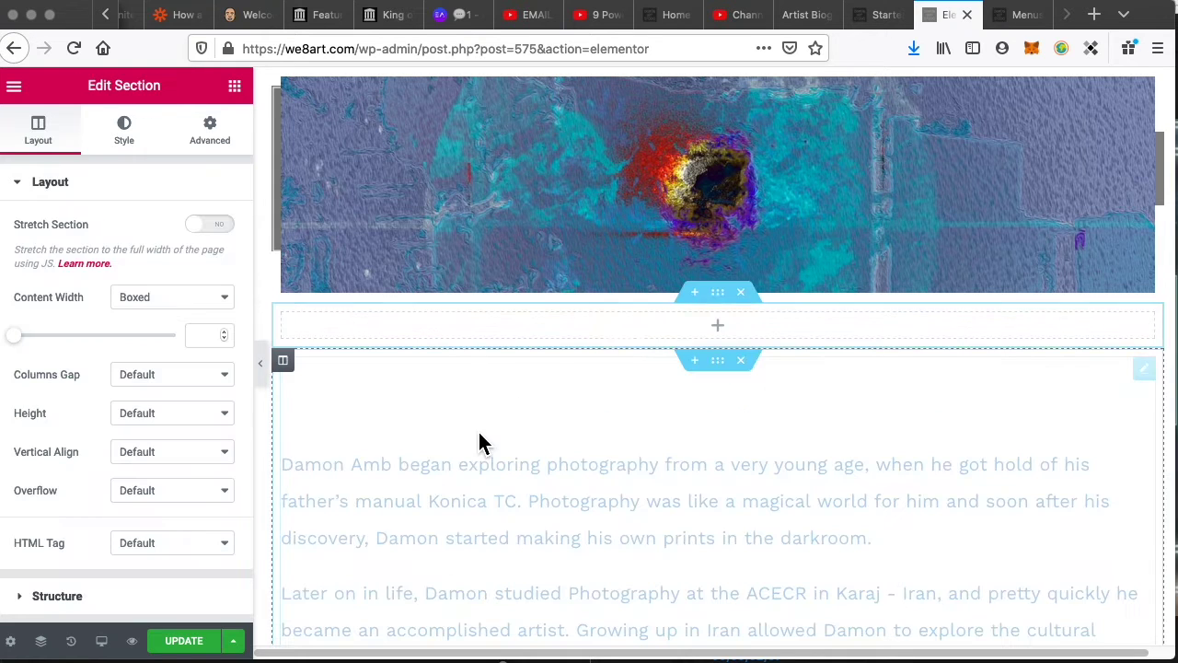
pyautogui.click(236, 97)
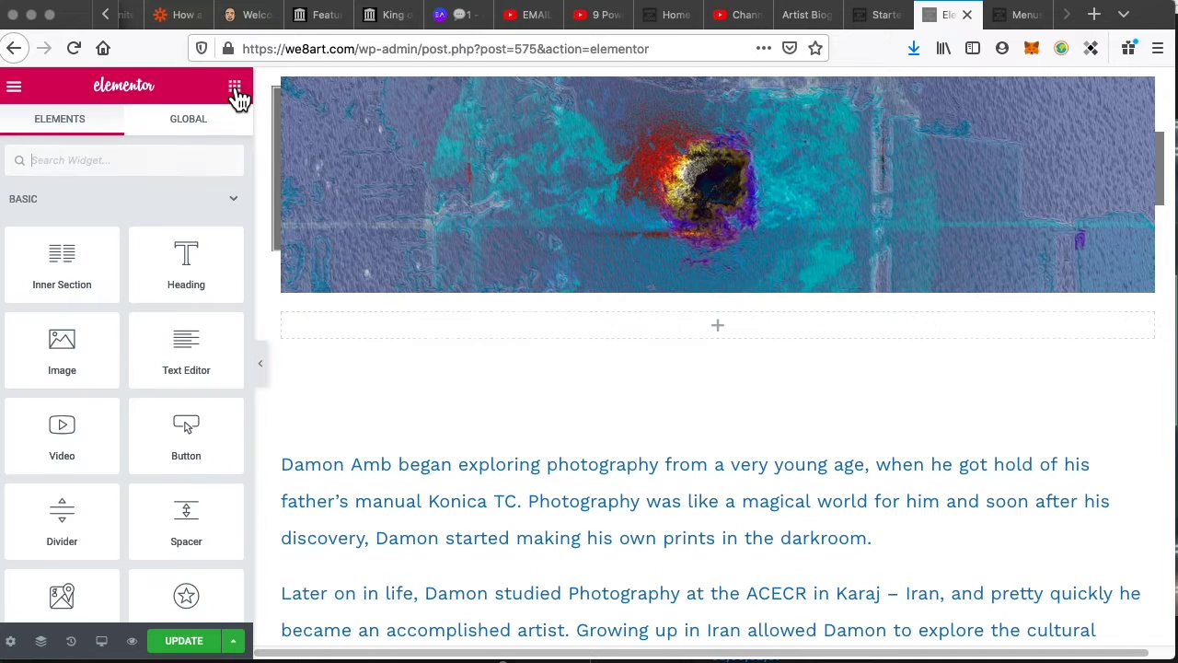
pyautogui.moveTo(182, 267); pyautogui.dragTo(500, 331)
pyautogui.tripleClick(120, 282)
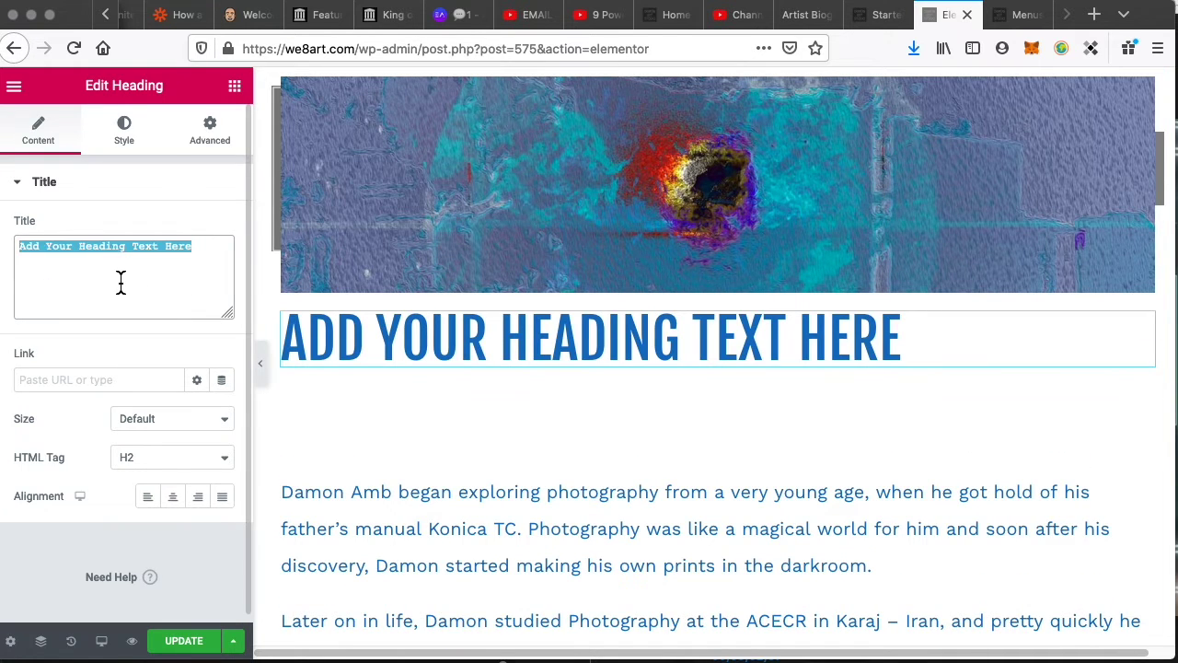
pyautogui.write('Damon Amb')
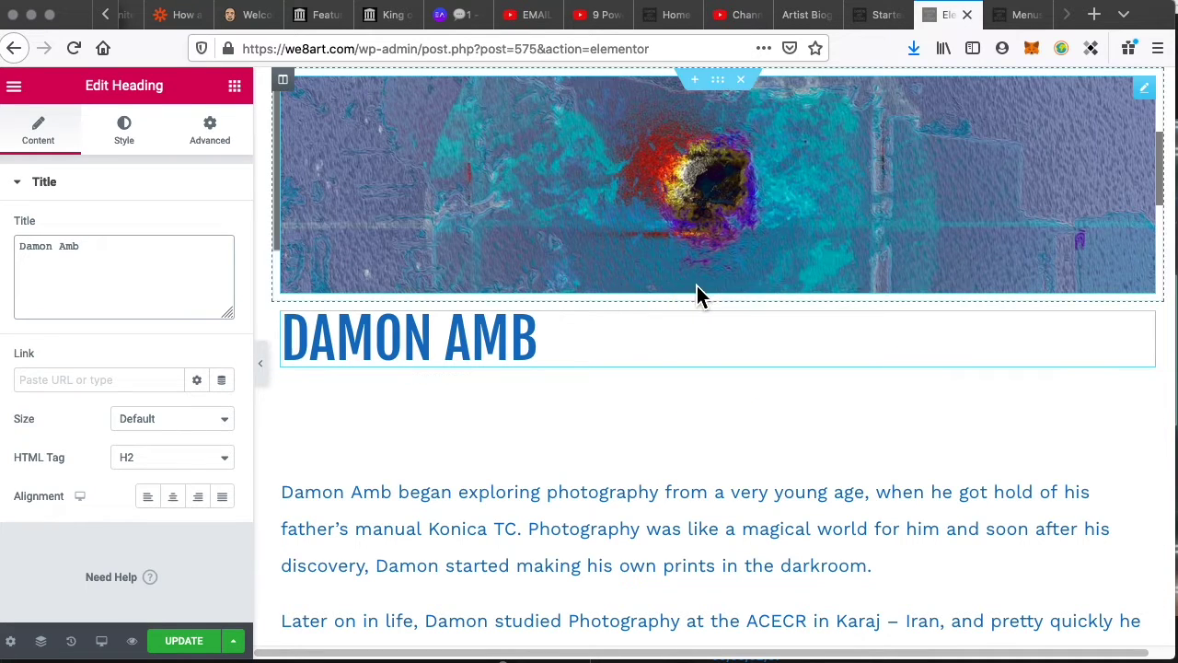
# - Set the heading section's padding to 5% at the top and bottom only, with the values unlinked
pyautogui.click(720, 294)
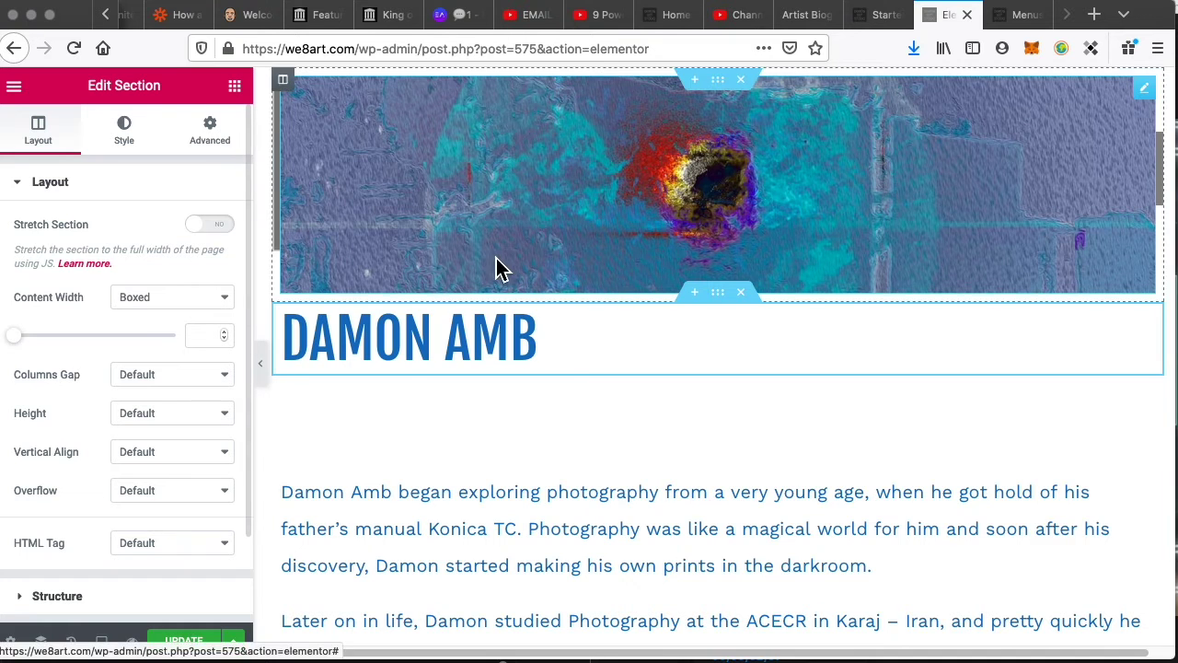
pyautogui.click(719, 293)
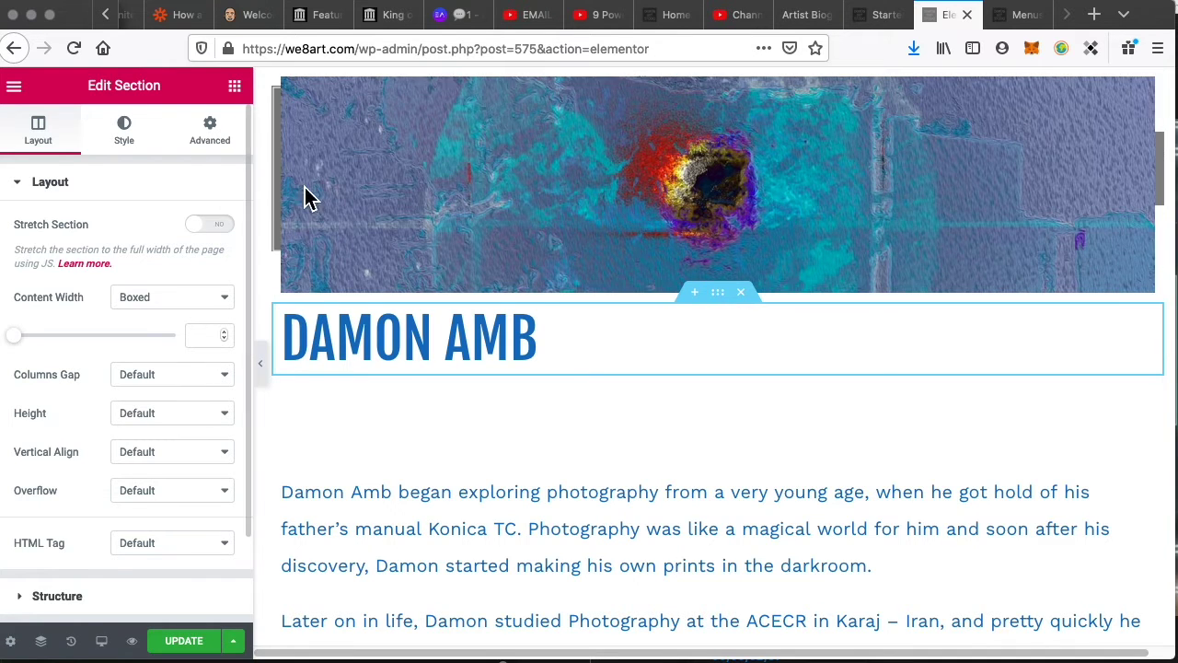
pyautogui.click(219, 138)
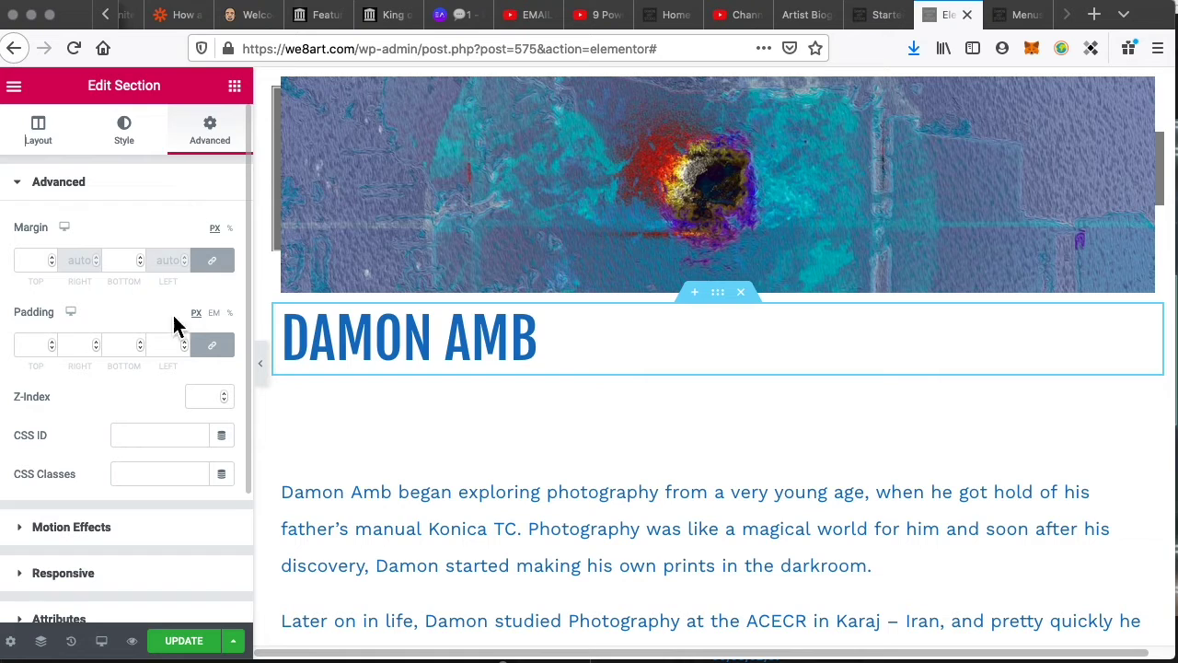
pyautogui.click(231, 315)
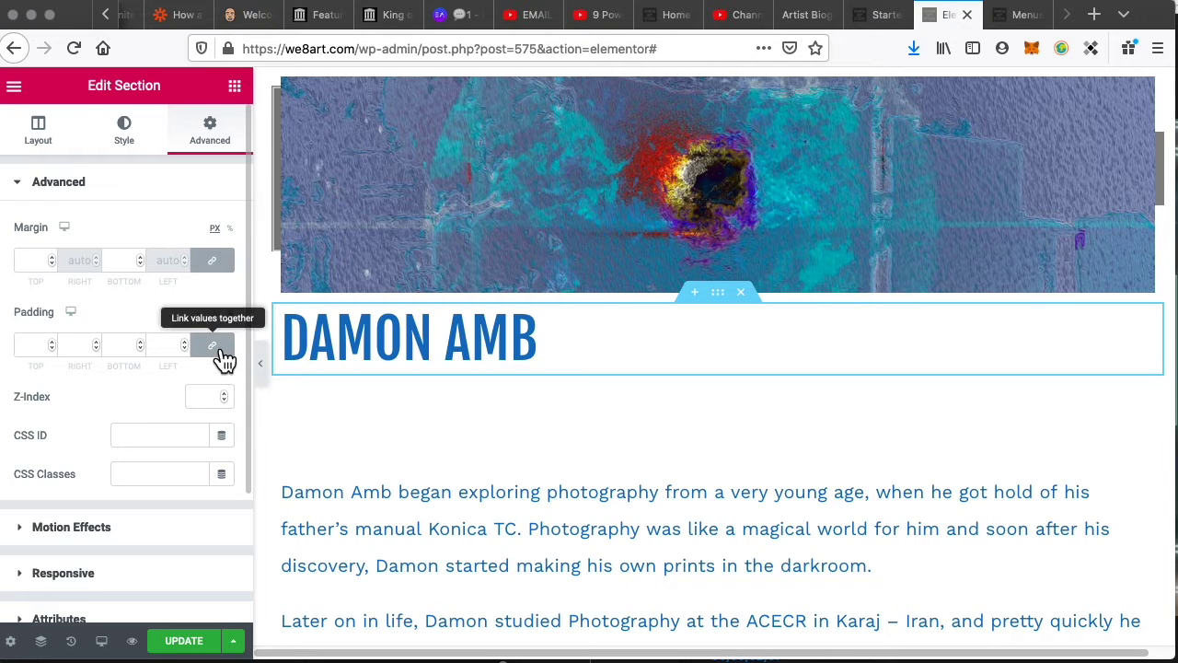
pyautogui.click(221, 353)
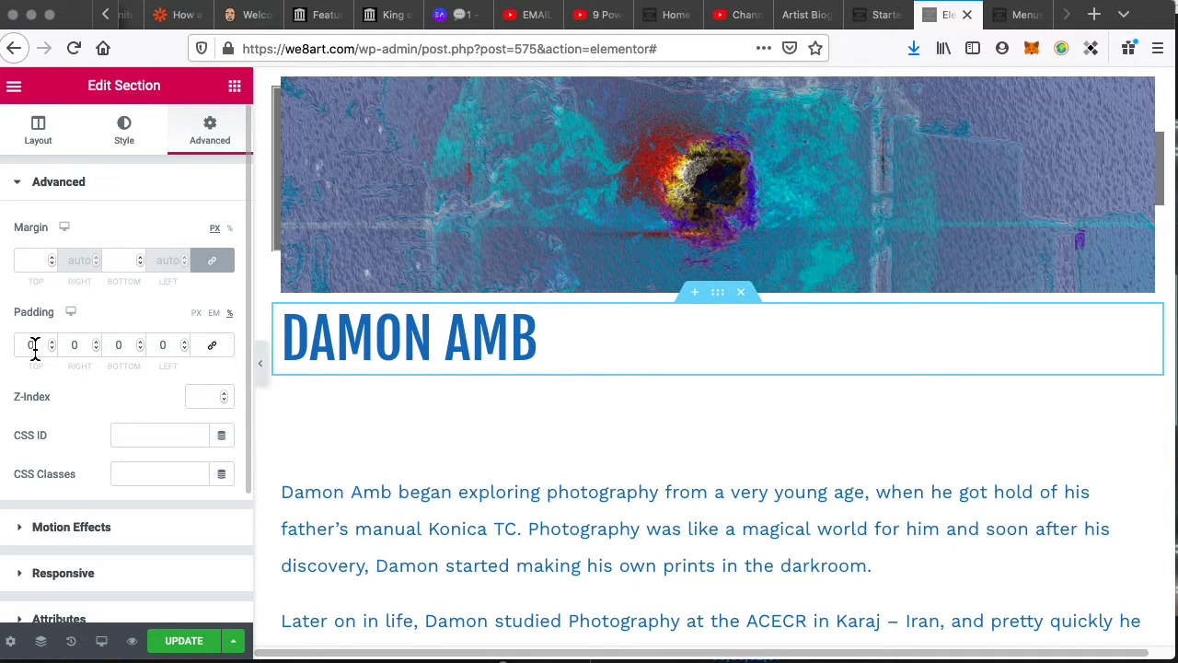
pyautogui.write('5')
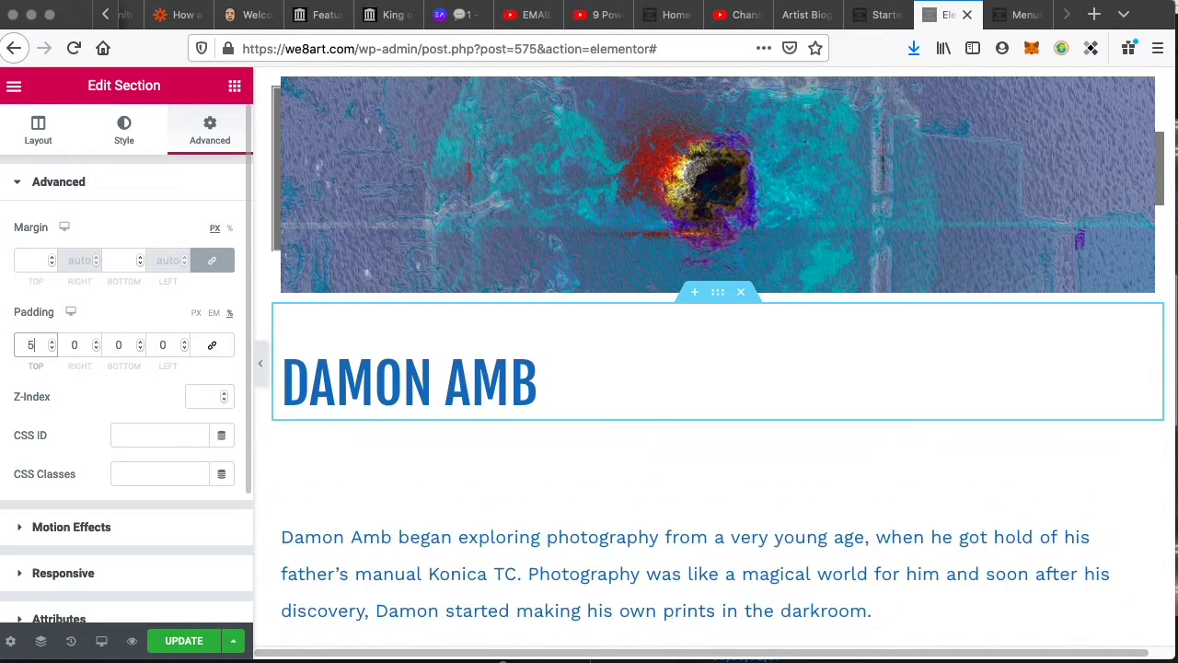
pyautogui.press('Tab')
pyautogui.write('5')
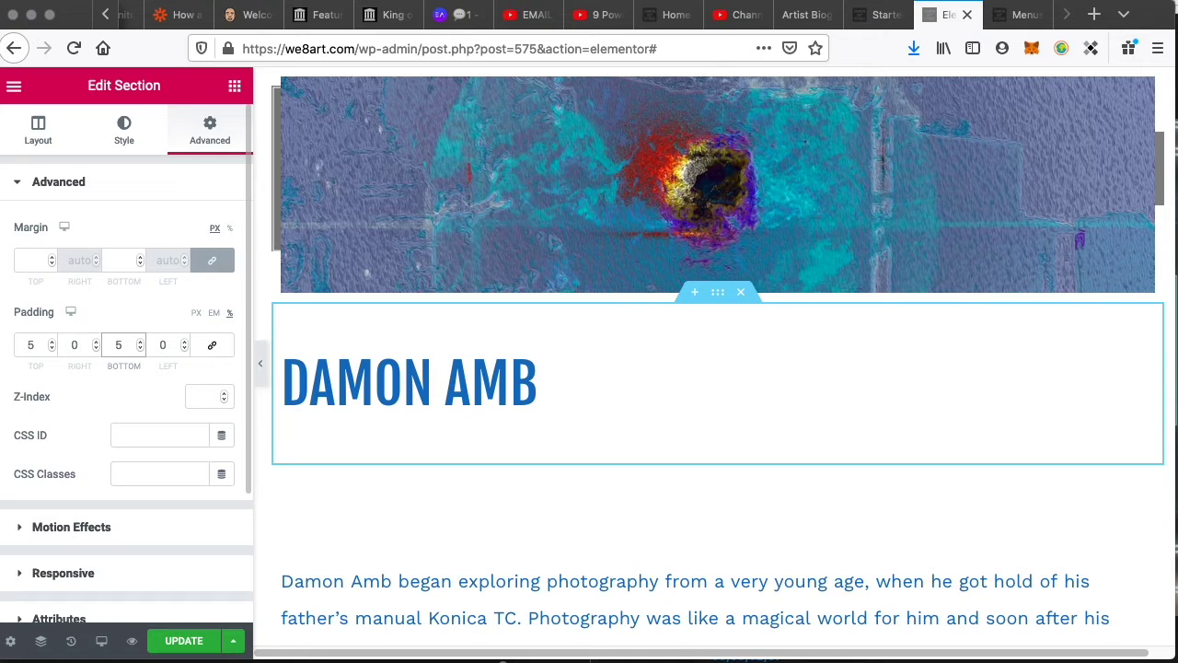
# - Remove the empty heading line above the first paragraph of the biography text block
pyautogui.click(485, 578)
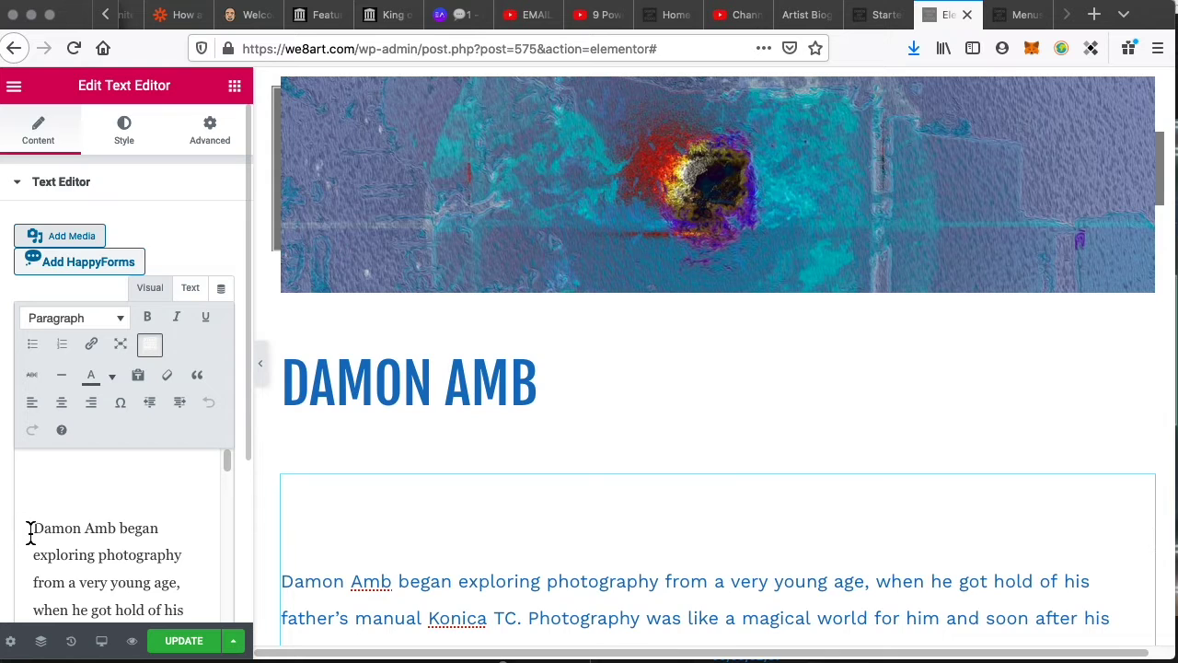
pyautogui.click(32, 528)
pyautogui.press('BackSpace')
pyautogui.press('BackSpace')
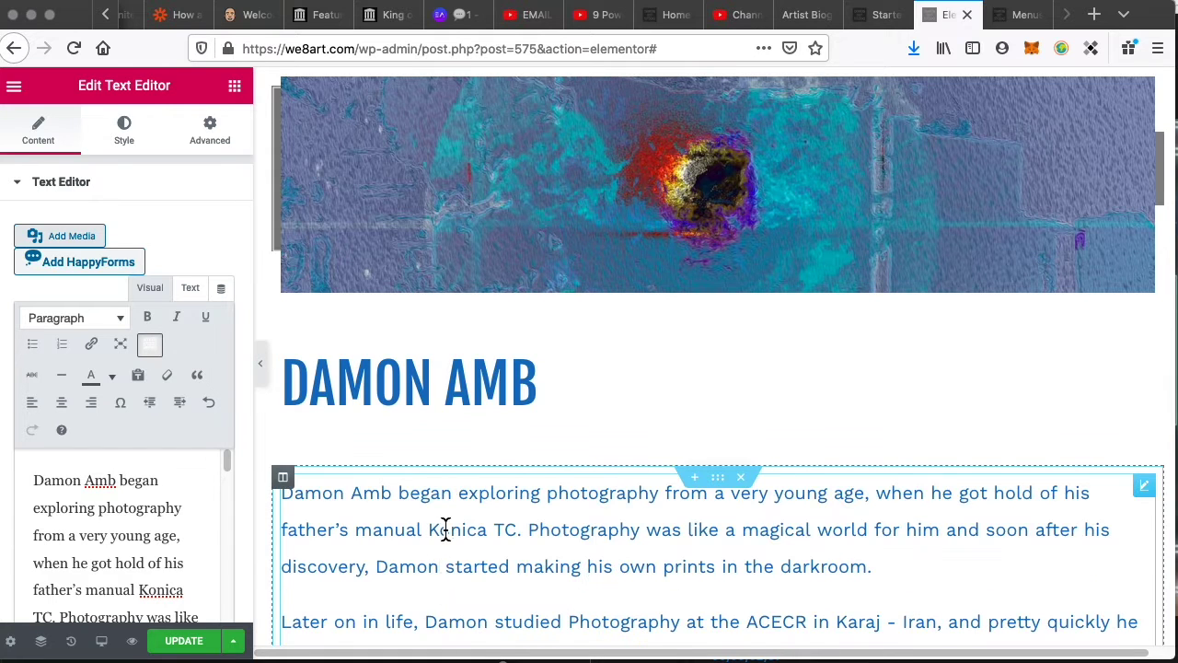
# - Duplicate the biography column and delete everything from the Artist Bio heading onward in the first of the two columns
pyautogui.rightClick(286, 484)
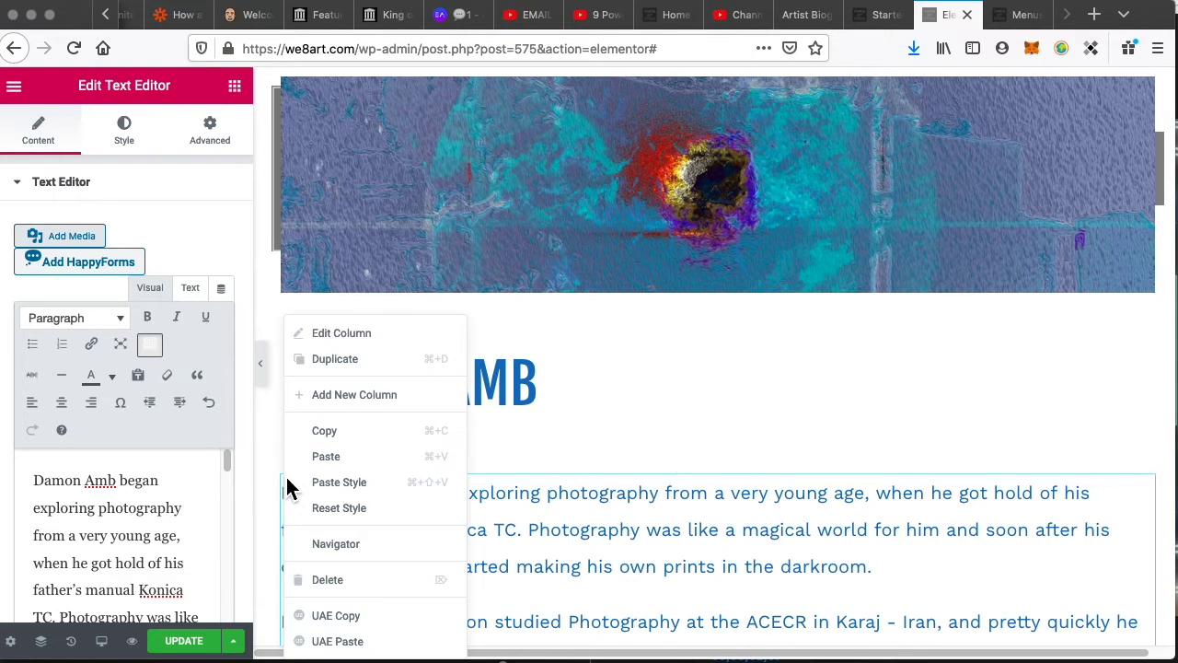
pyautogui.click(364, 359)
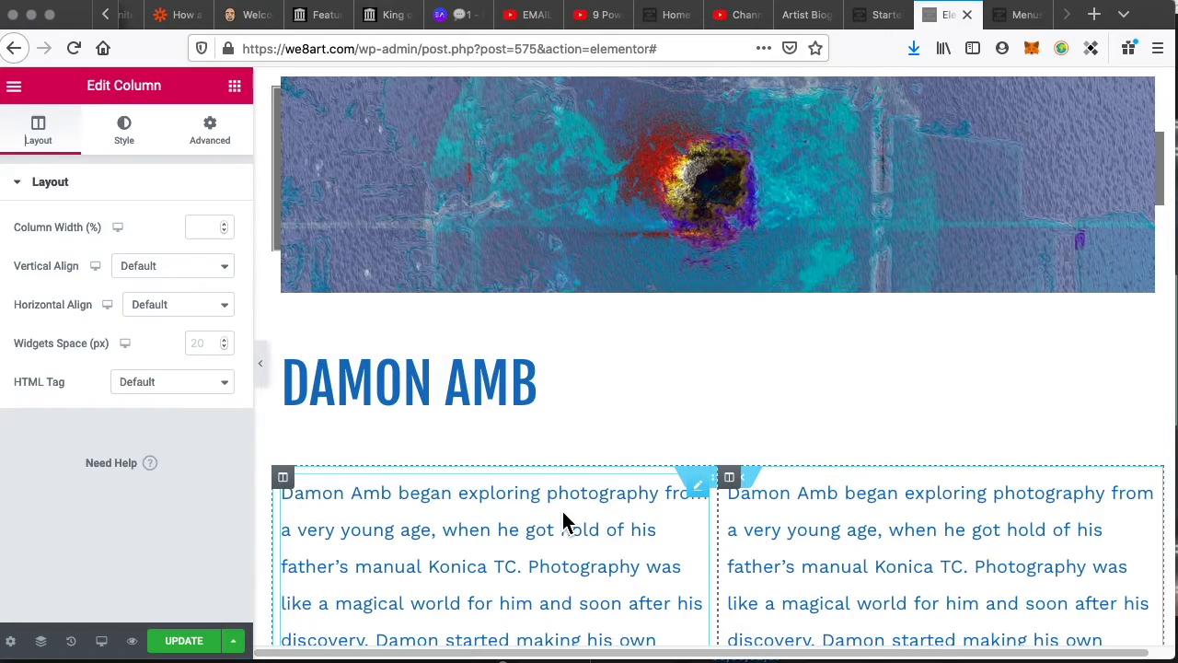
pyautogui.click(565, 522)
pyautogui.scroll(-10, 552, 552)
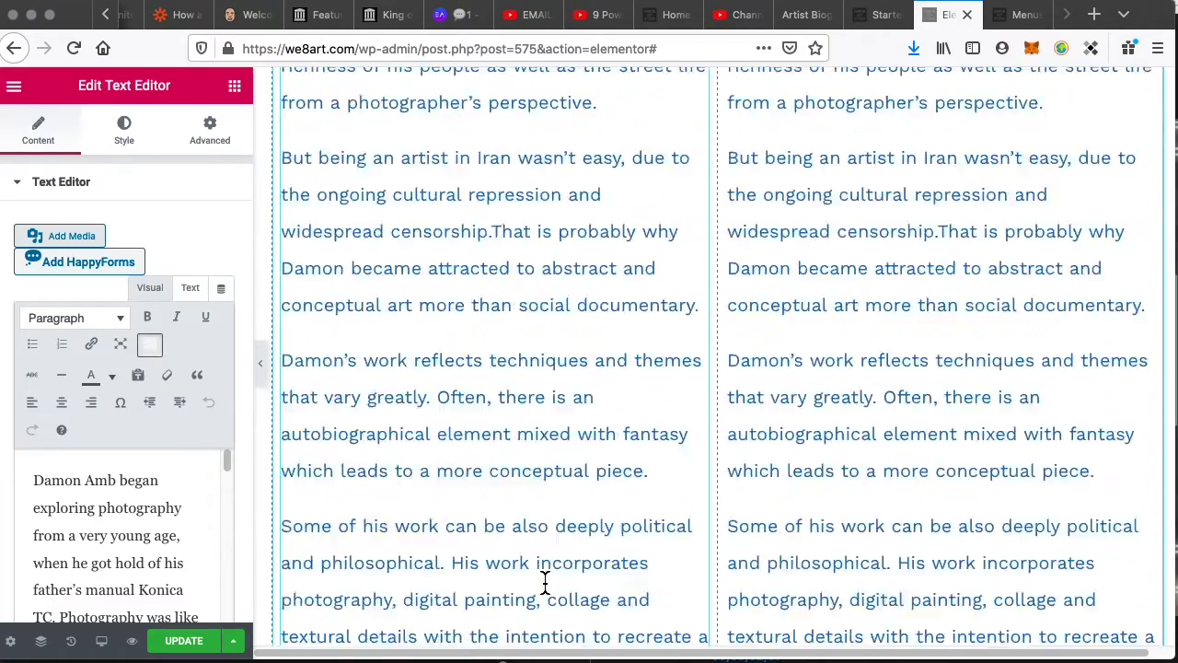
pyautogui.scroll(-10, 545, 582)
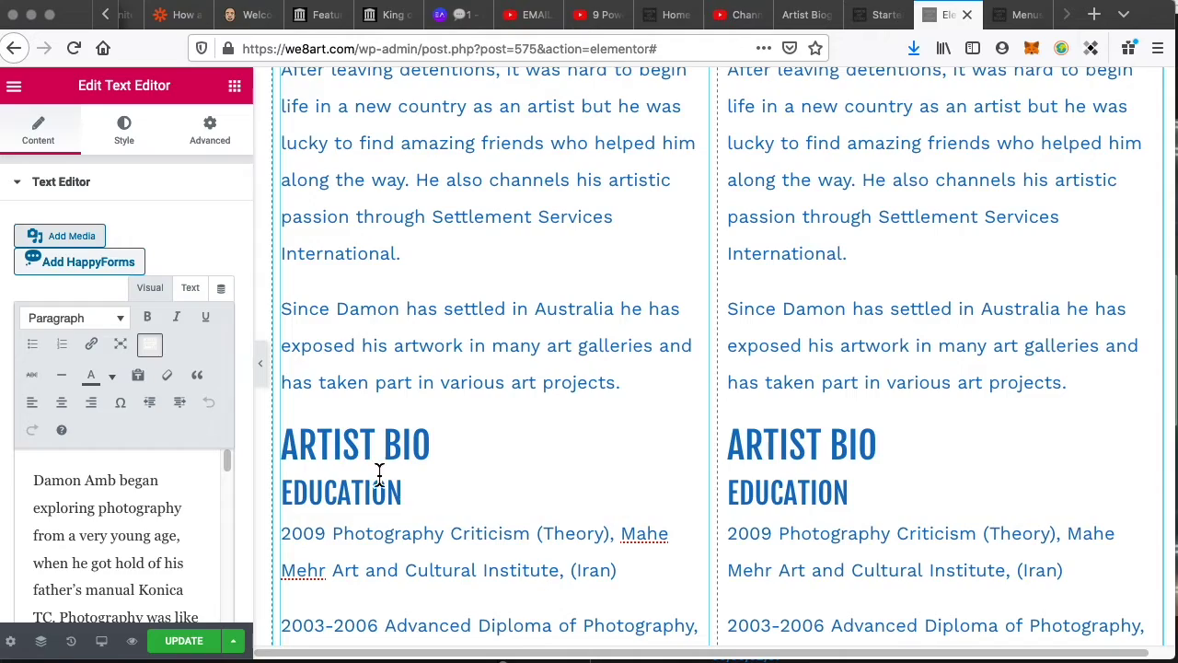
pyautogui.moveTo(344, 447); pyautogui.dragTo(448, 623)
pyautogui.press('BackSpace')
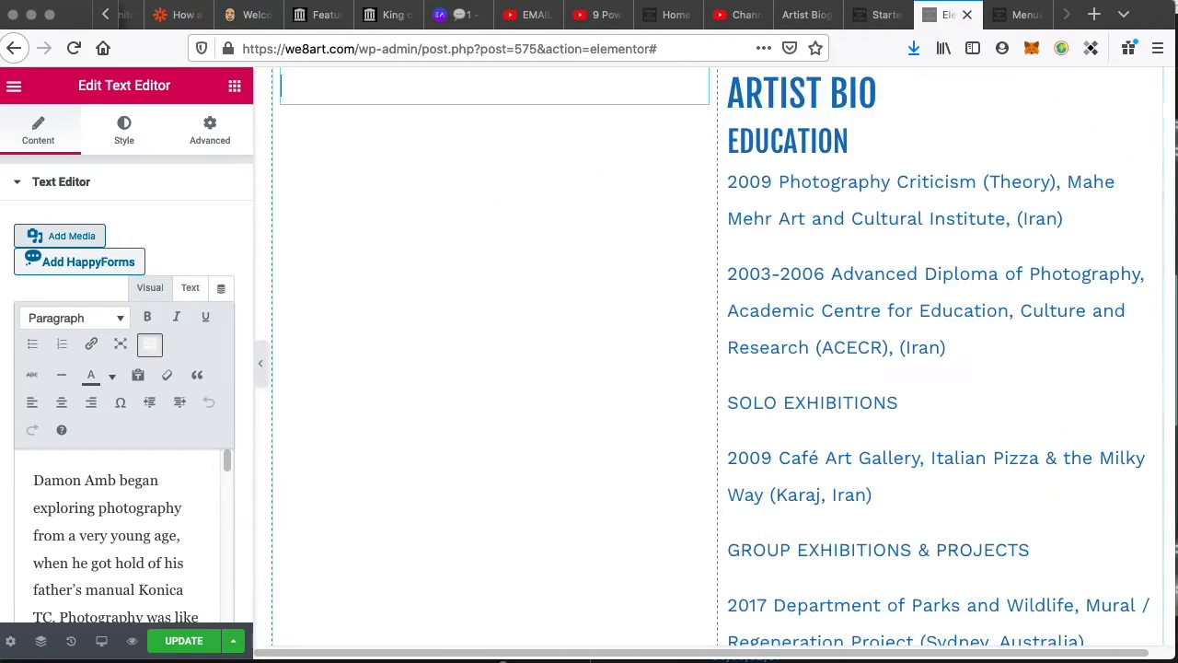
# - Delete all biography paragraphs above the Artist Bio heading in the second column
pyautogui.scroll(5, 390, 289)
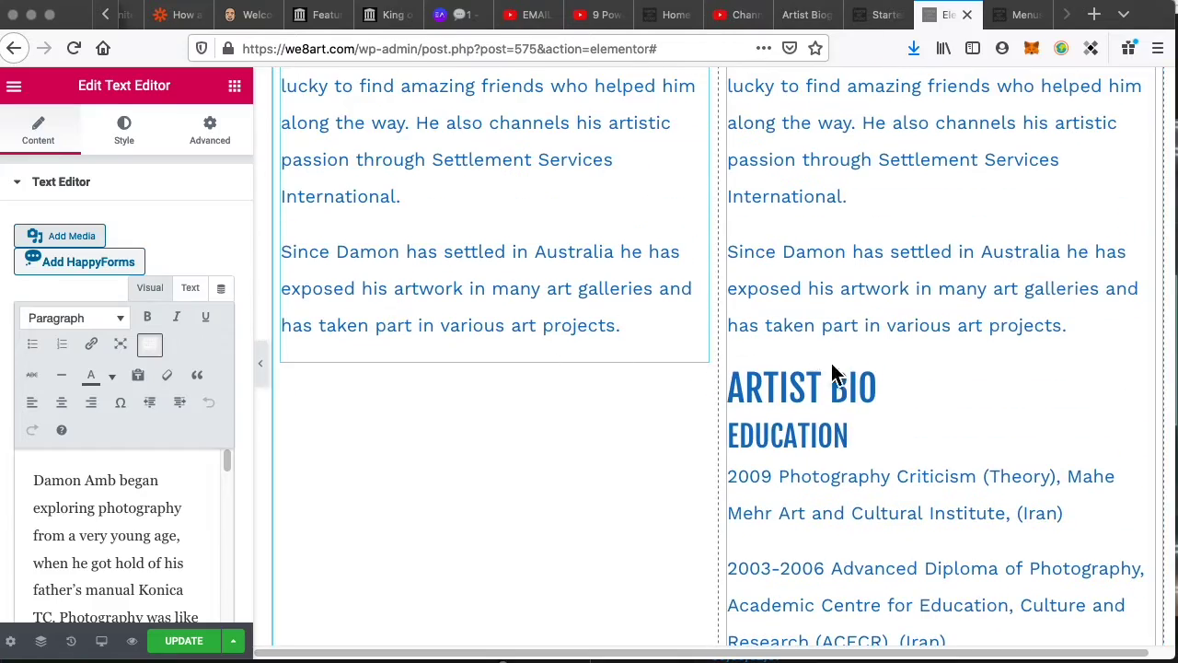
pyautogui.moveTo(1084, 339); pyautogui.dragTo(823, 10)
pyautogui.press('BackSpace')
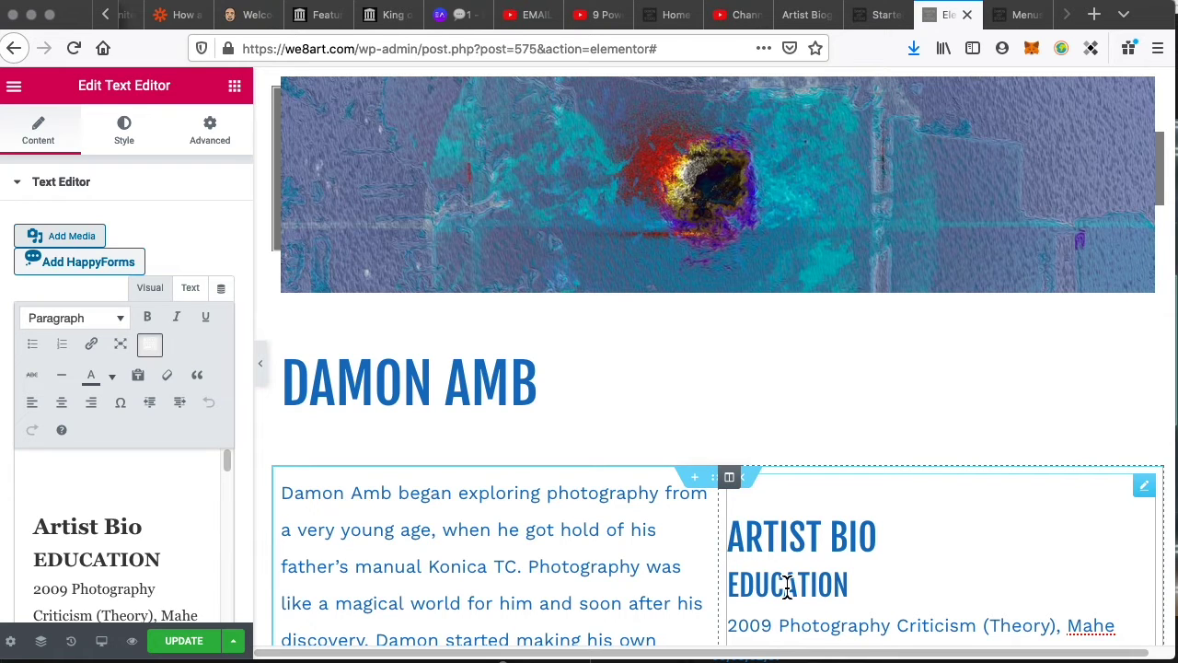
# - Remove the &nbsp; entry and its blank line above the Artist Bio heading in the second column's text source
pyautogui.press('Delete')
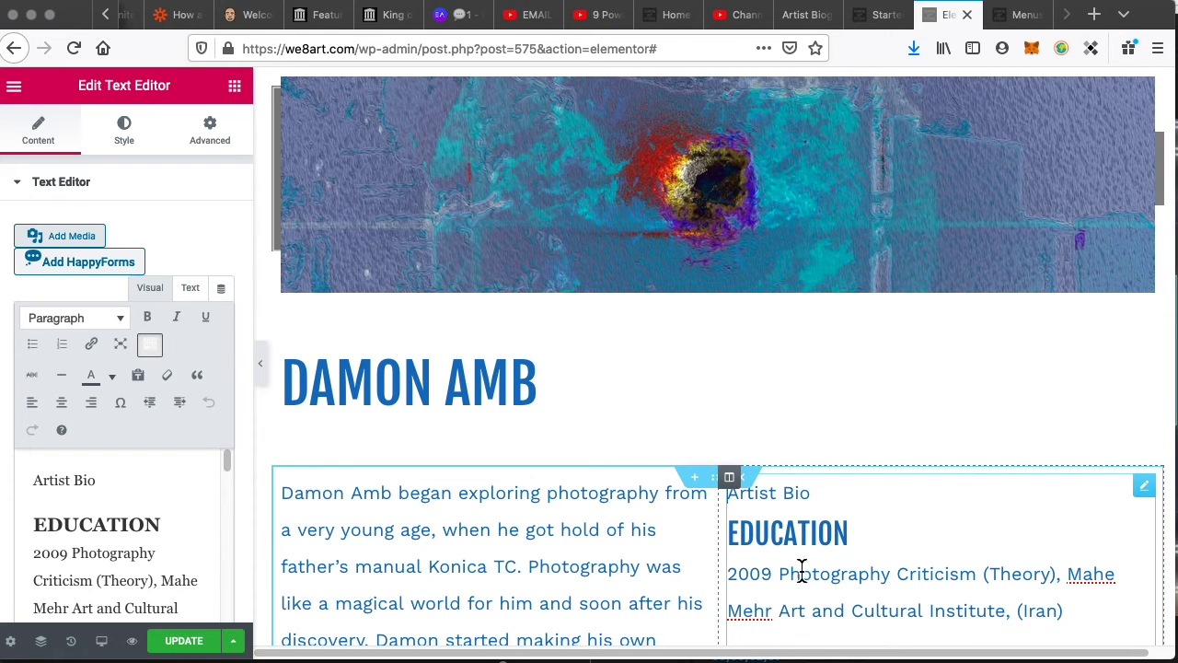
pyautogui.press('super+z')
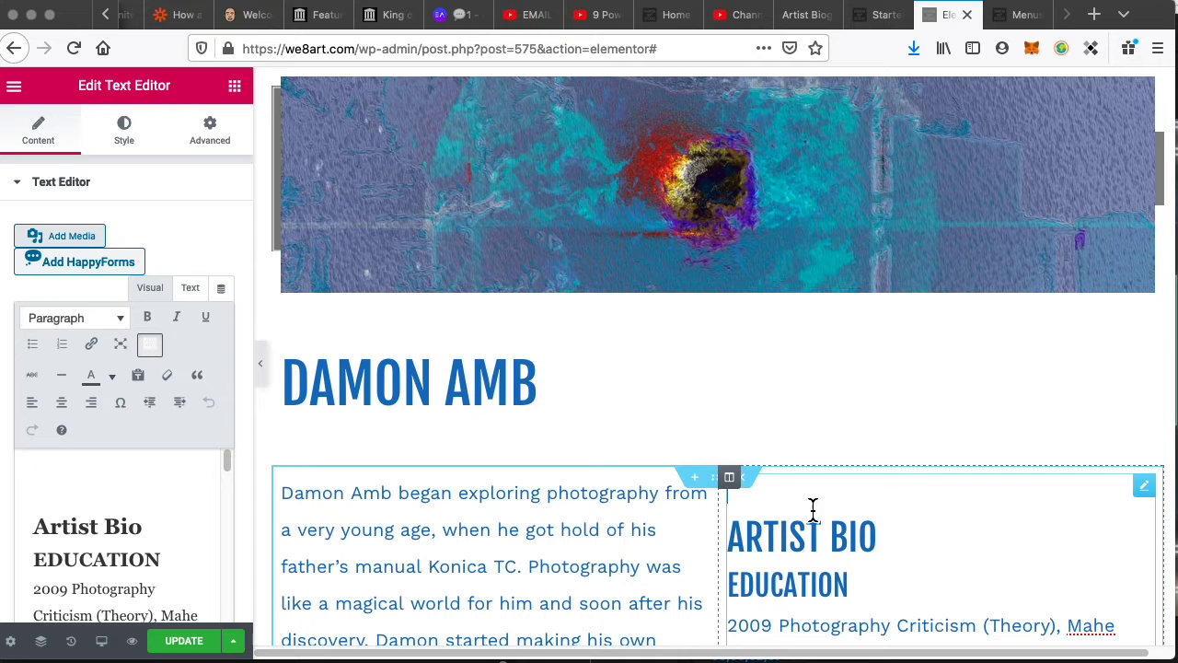
pyautogui.click(192, 289)
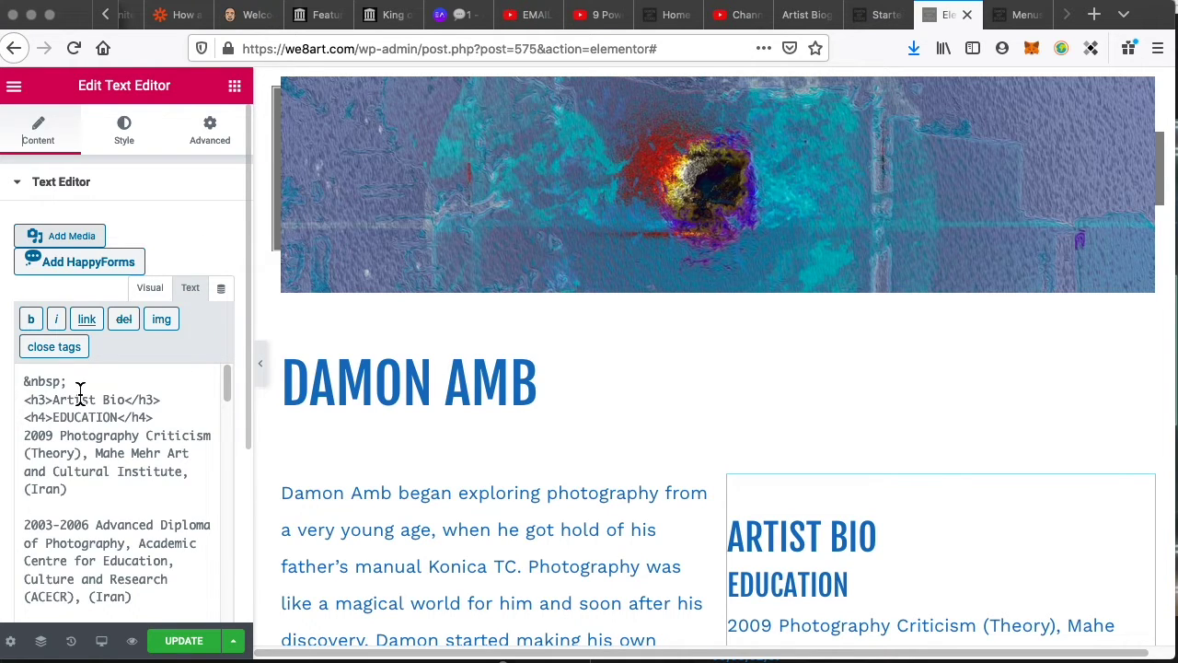
pyautogui.moveTo(76, 387); pyautogui.dragTo(50, 368)
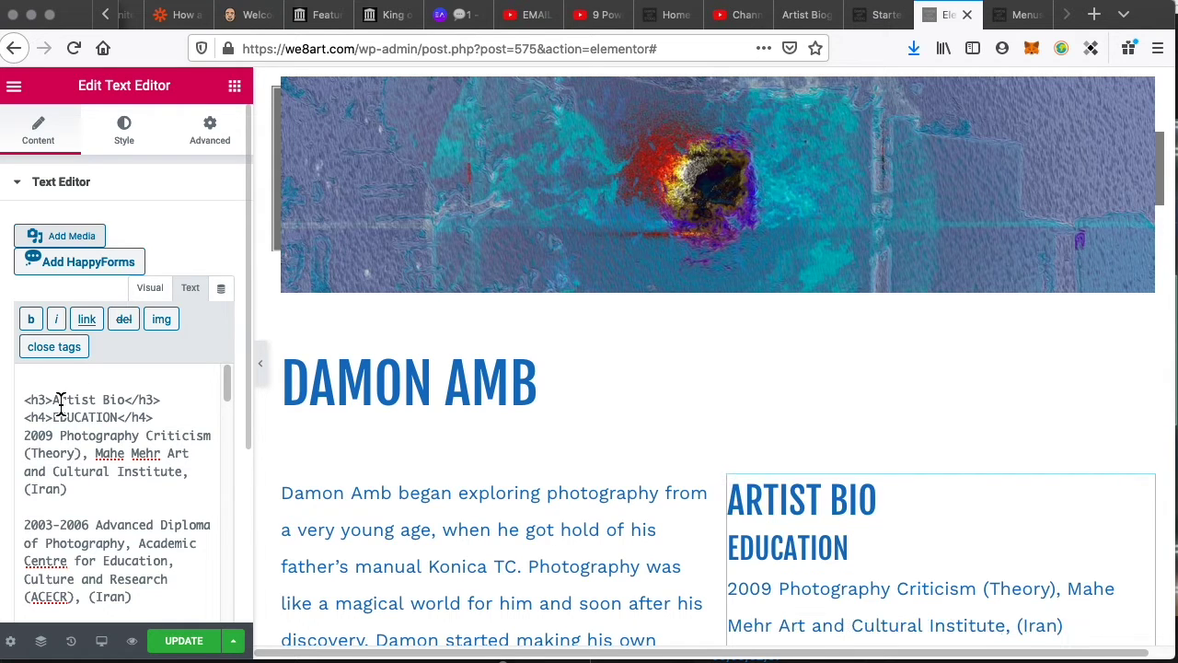
pyautogui.press('BackSpace')
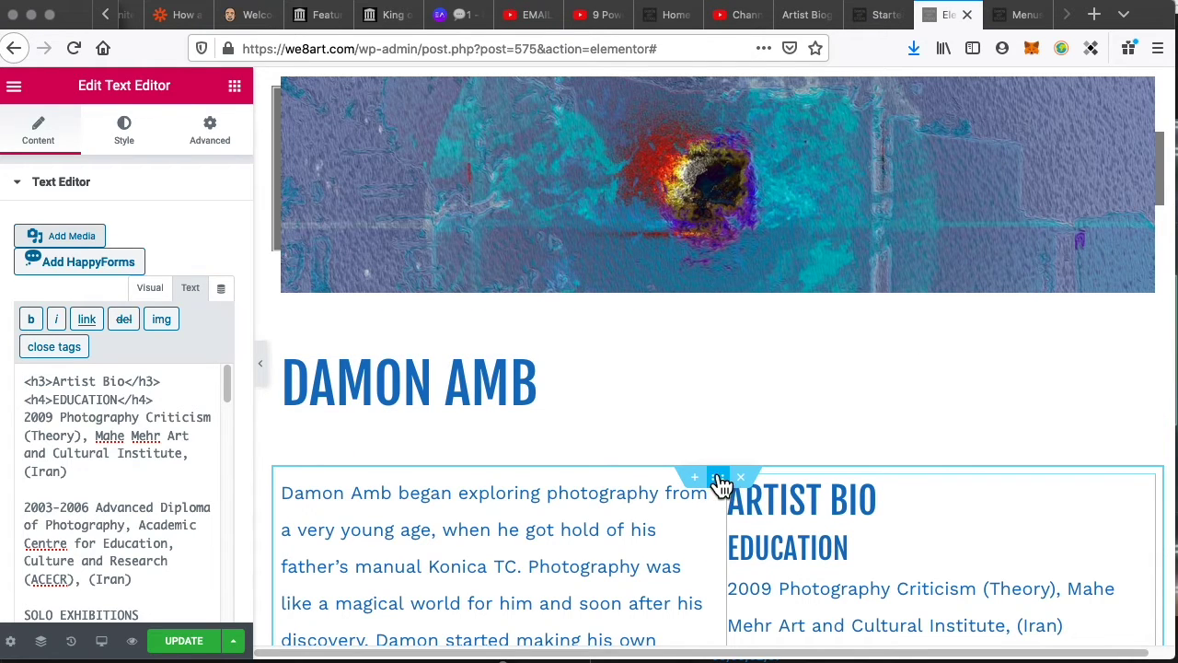
# - Set the columns gap of the two-column biography section to Wider
pyautogui.click(719, 479)
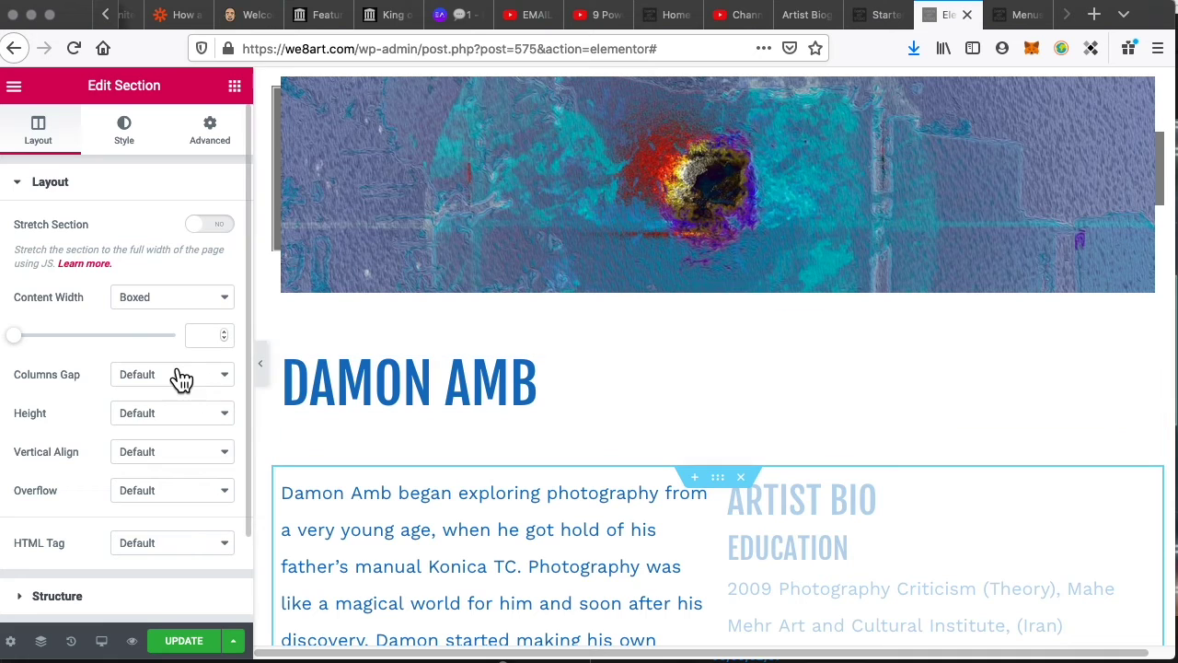
pyautogui.click(175, 374)
pyautogui.click(190, 447)
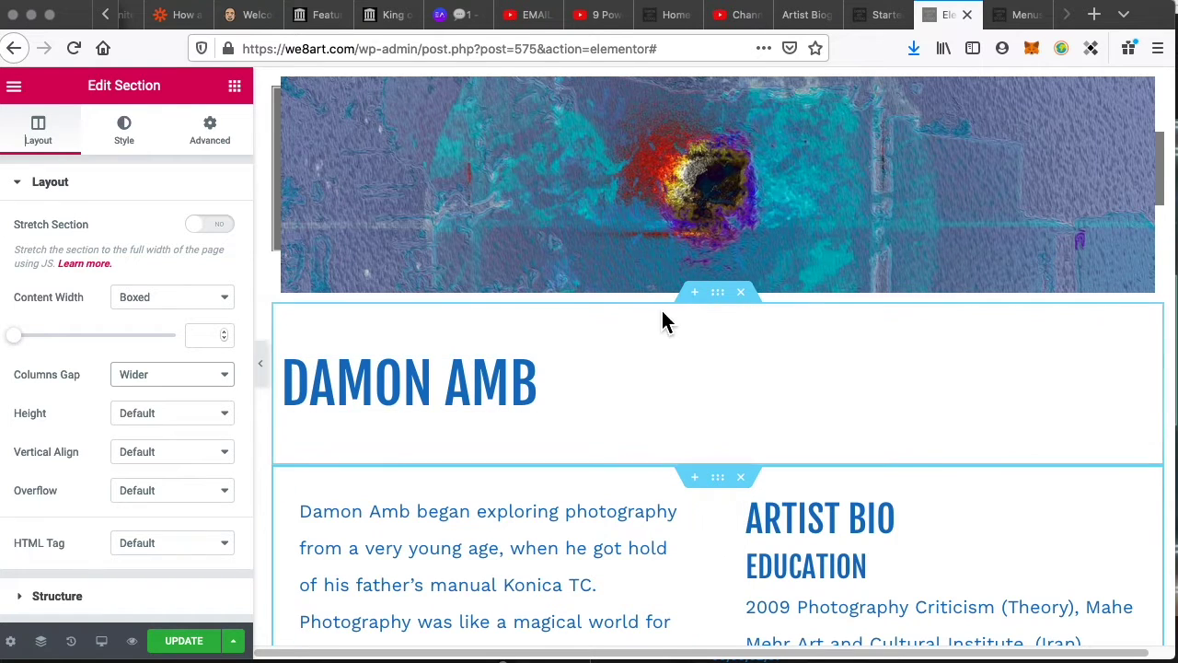
# - Set the columns gap of the artist name heading section to Wider
pyautogui.click(733, 303)
pyautogui.click(53, 149)
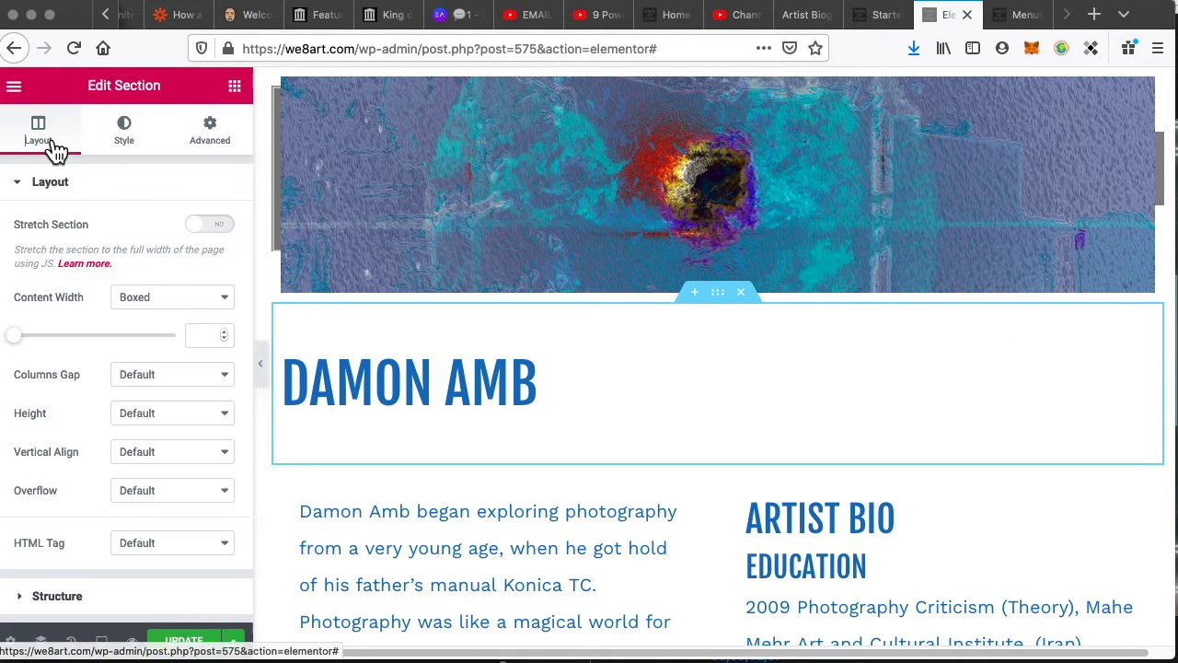
pyautogui.click(136, 378)
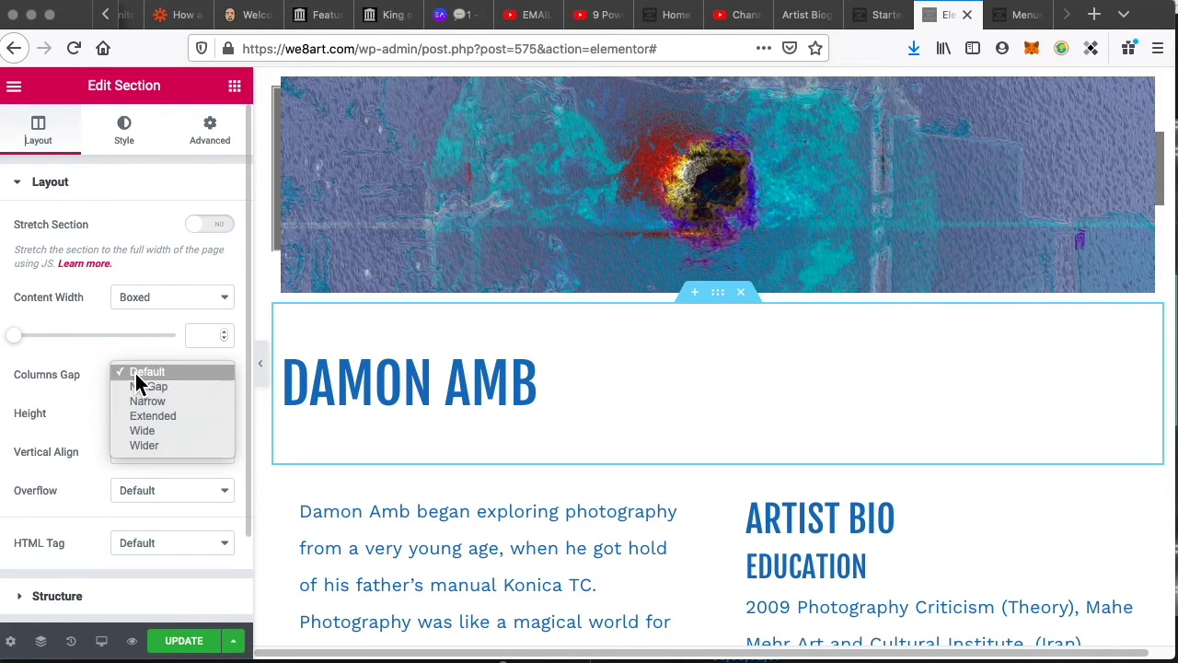
pyautogui.click(166, 450)
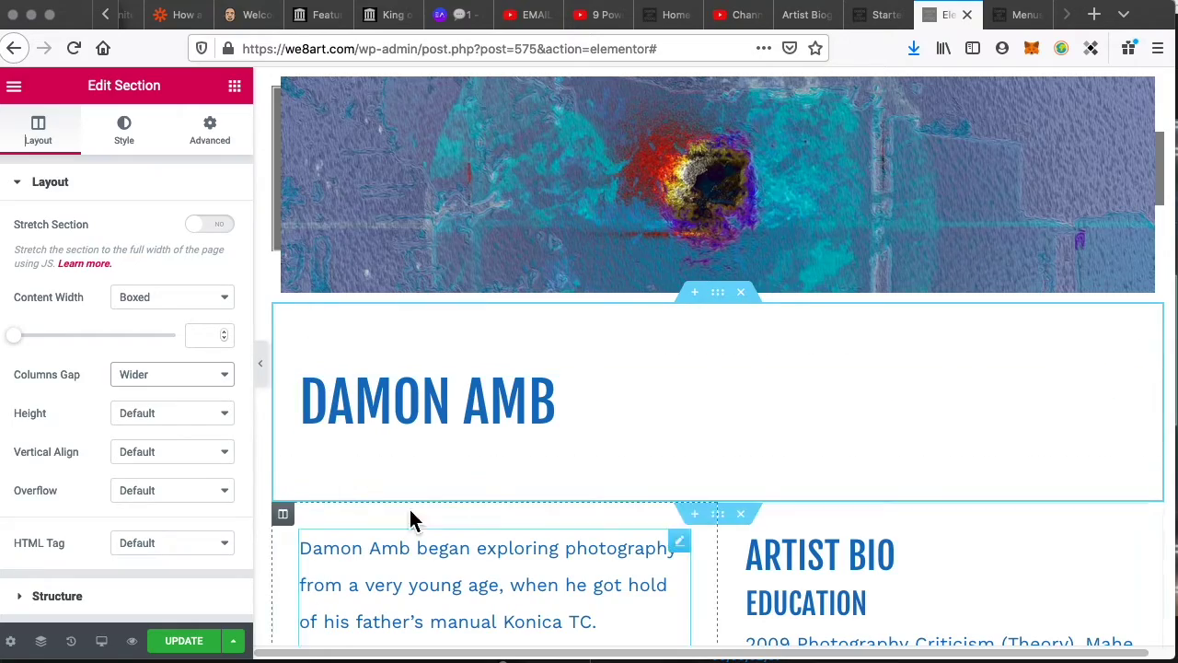
# - Review the biography and Artist Bio columns from the artist name heading to the end of the Publications list, comparing their lengths
pyautogui.scroll(-20, 506, 516)
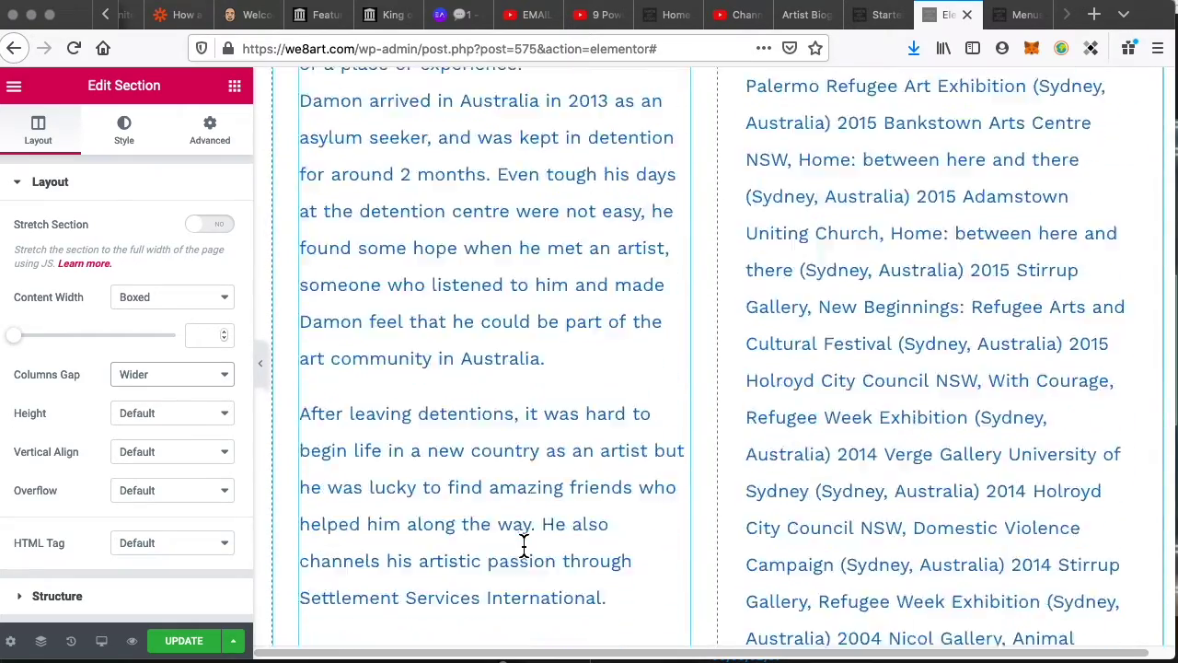
pyautogui.scroll(6, 497, 516)
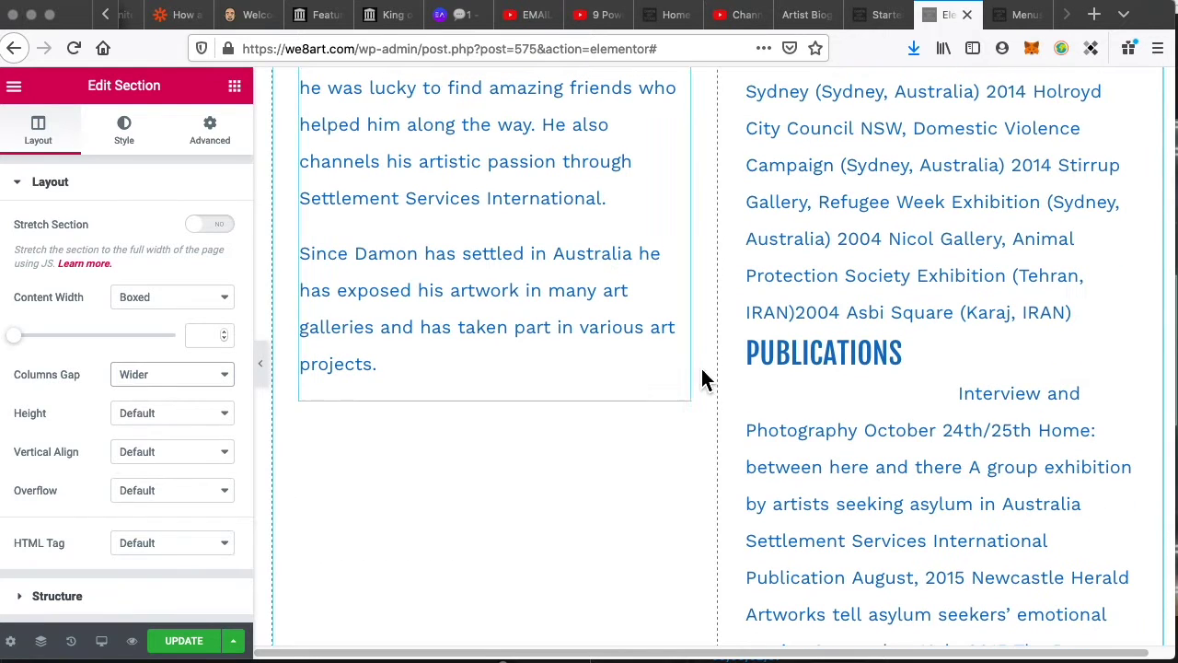
pyautogui.click(840, 357)
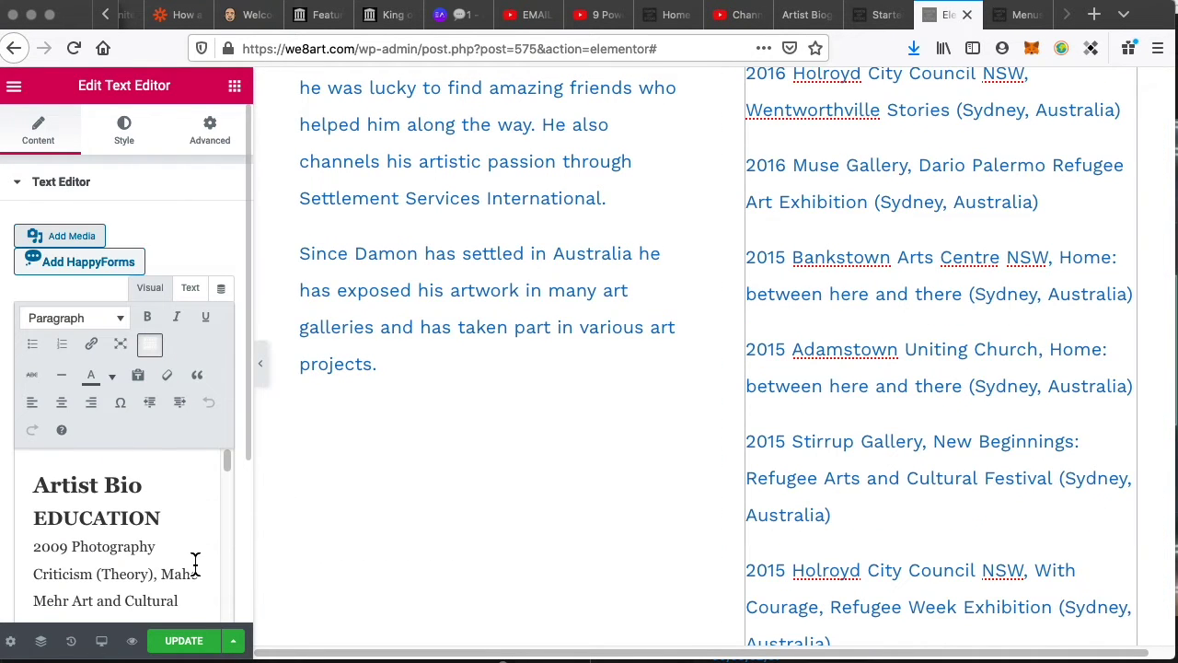
pyautogui.scroll(-3, 194, 560)
pyautogui.scroll(5, 736, 394)
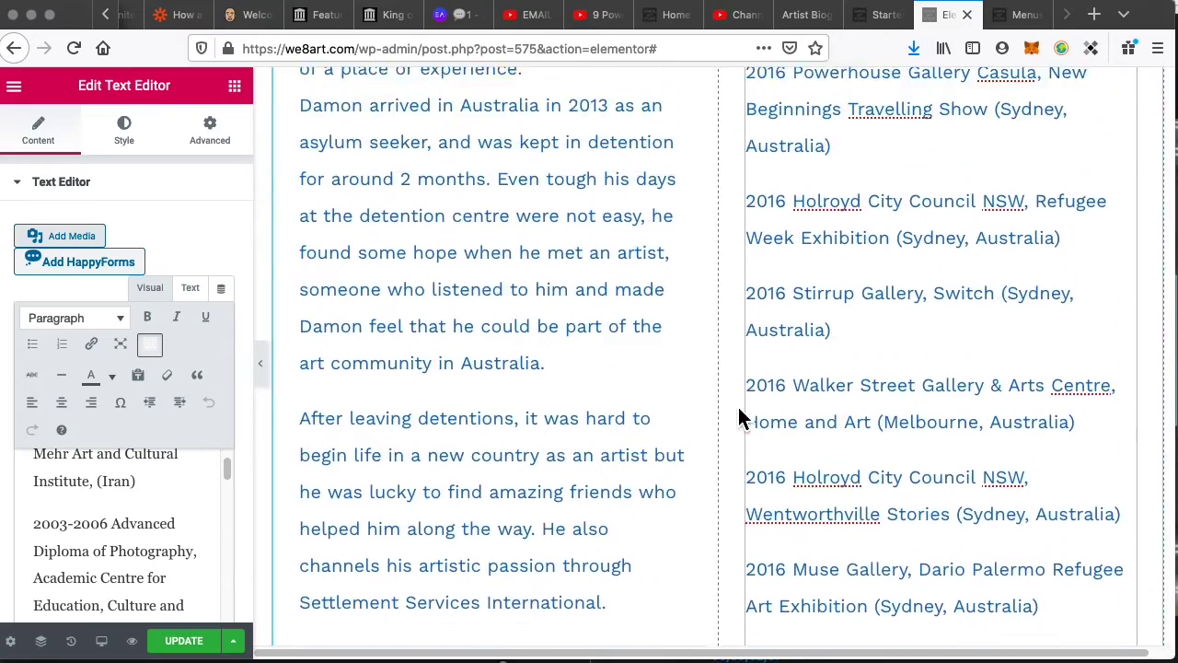
pyautogui.scroll(-10, 742, 415)
pyautogui.scroll(5, 660, 383)
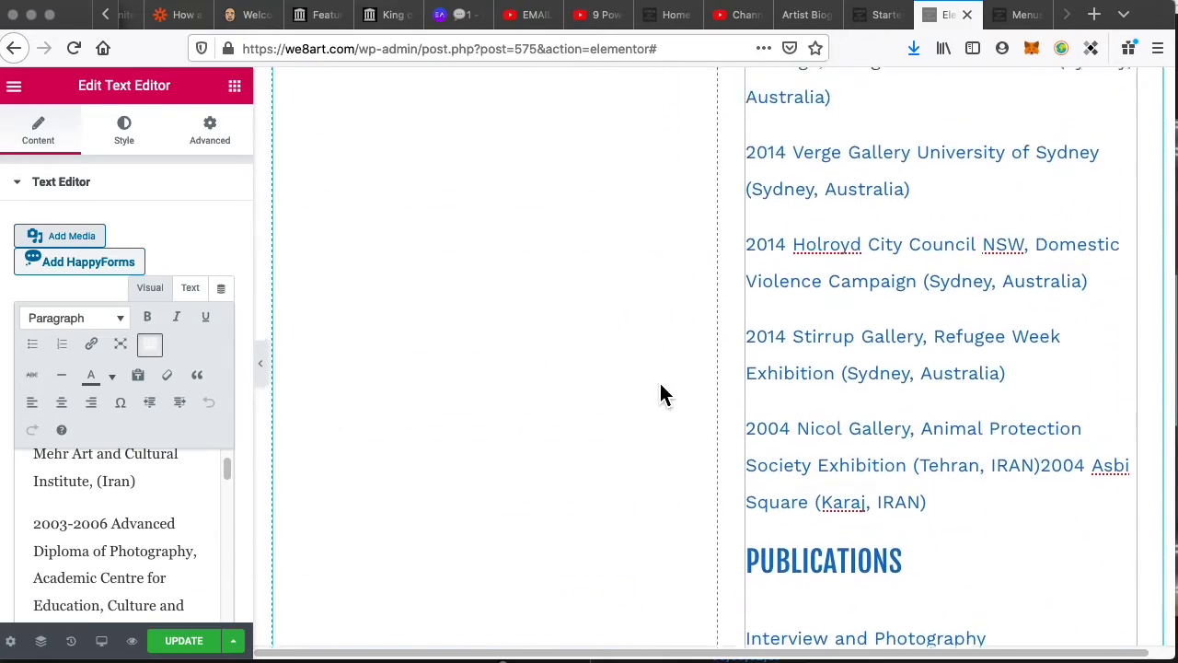
pyautogui.scroll(-5, 657, 383)
pyautogui.scroll(-8, 658, 387)
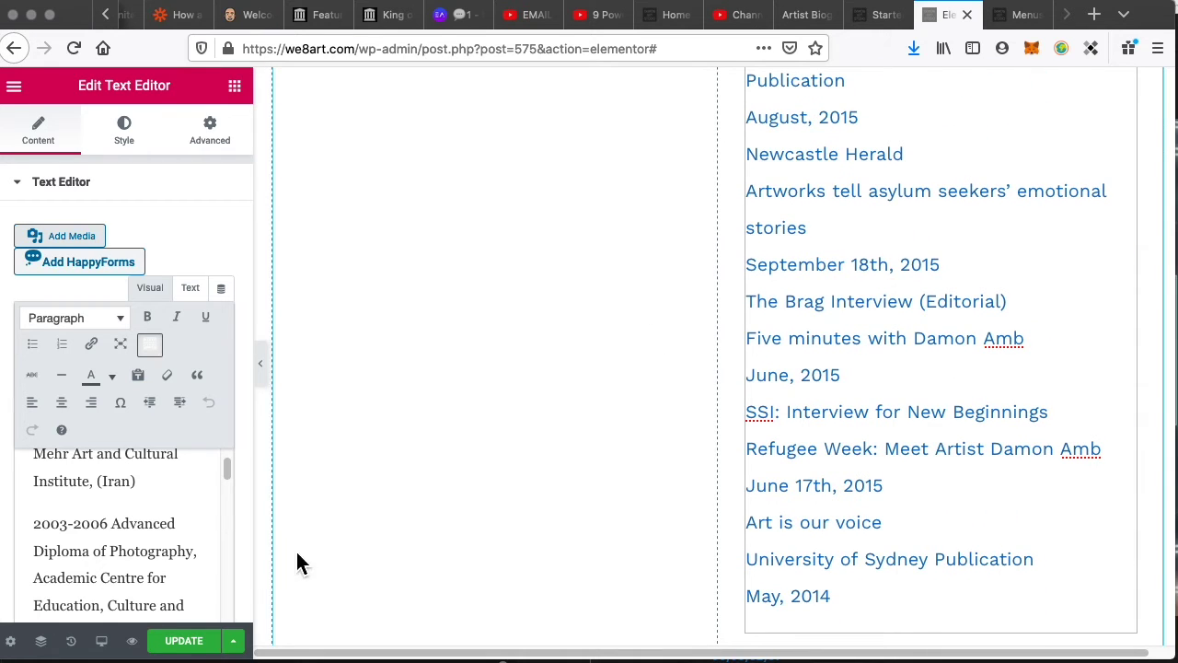
pyautogui.scroll(10, 552, 414)
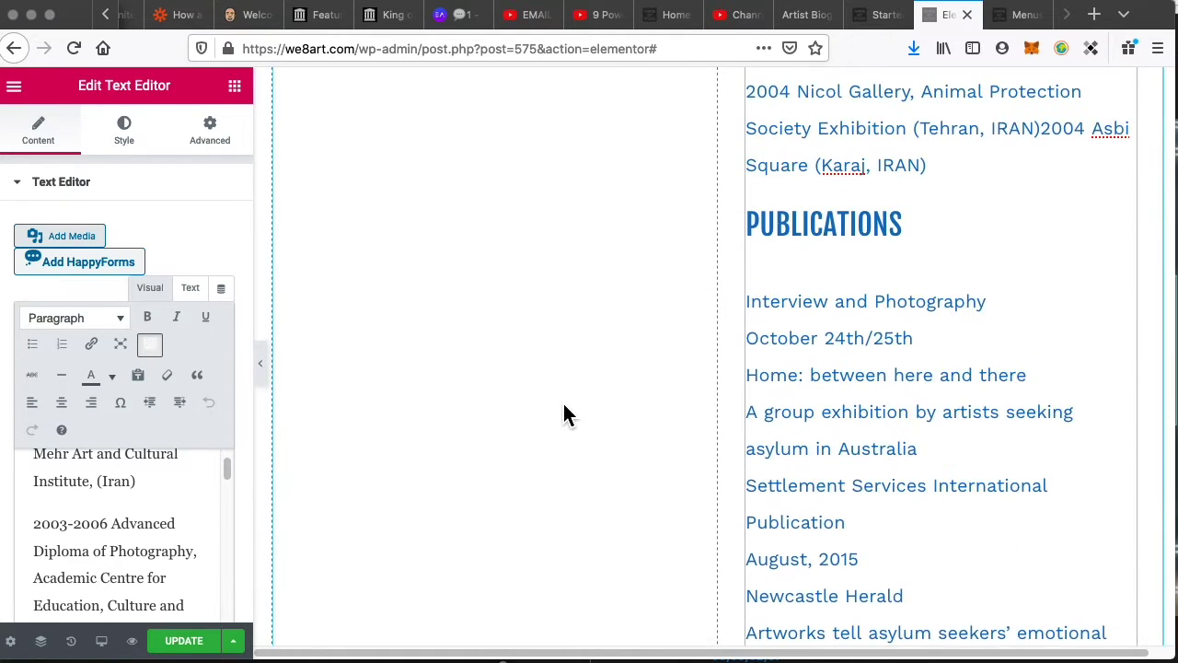
pyautogui.scroll(10, 580, 387)
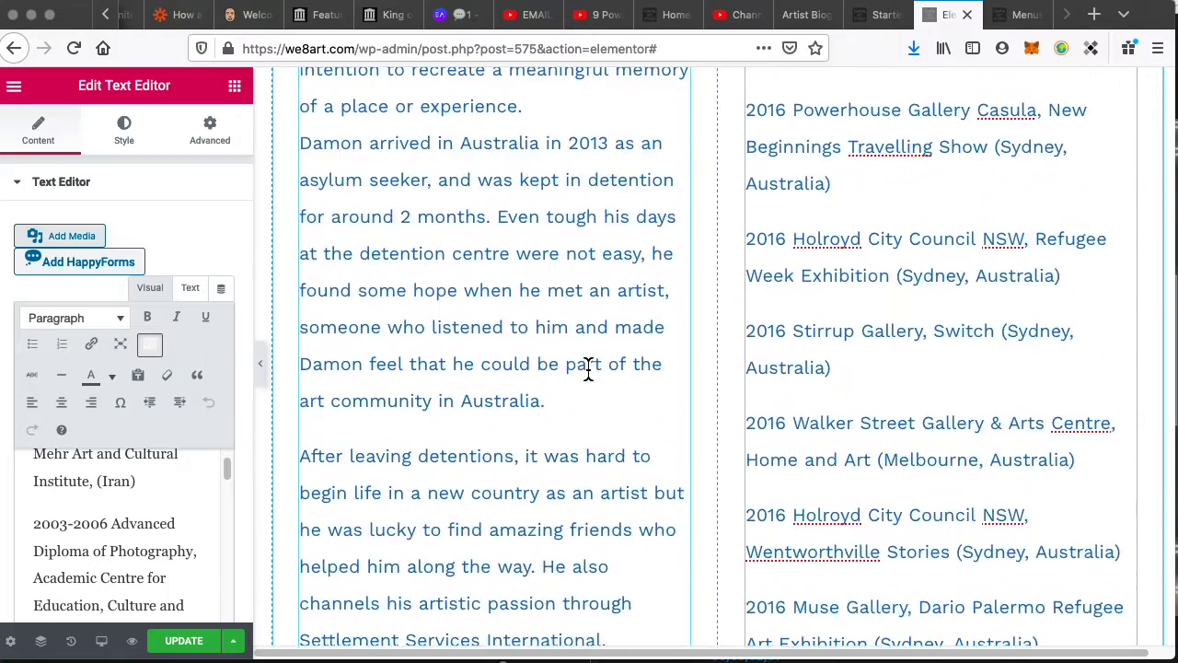
pyautogui.scroll(10, 583, 371)
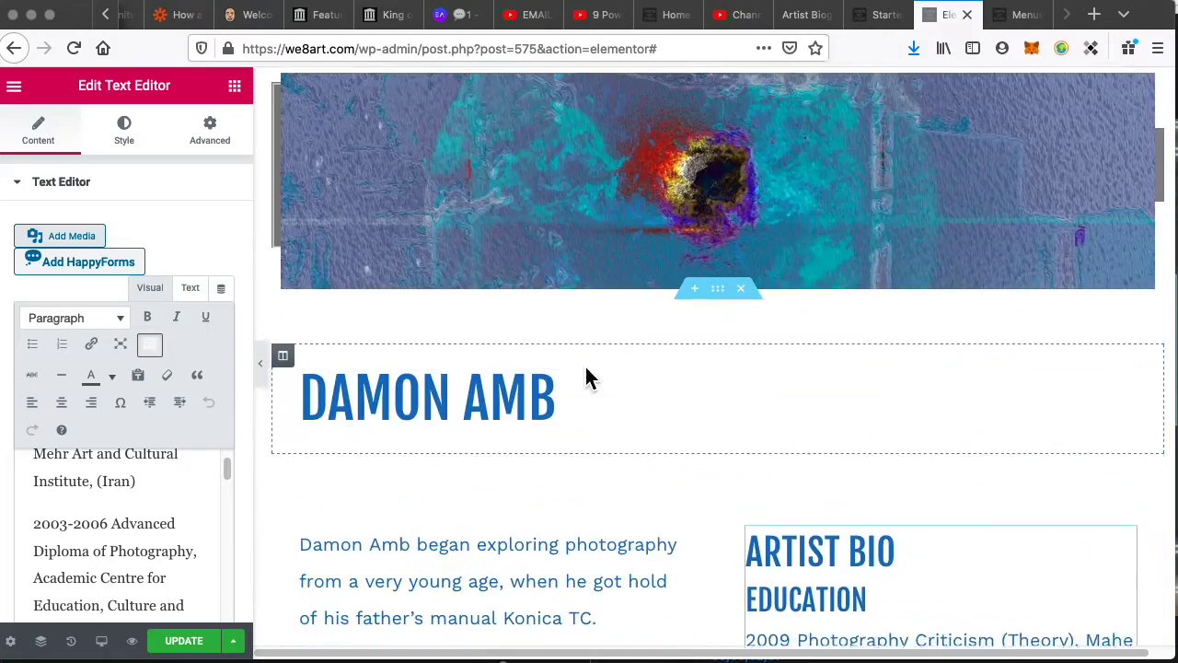
# - Duplicate the two-column biography section
pyautogui.scroll(-2, 660, 365)
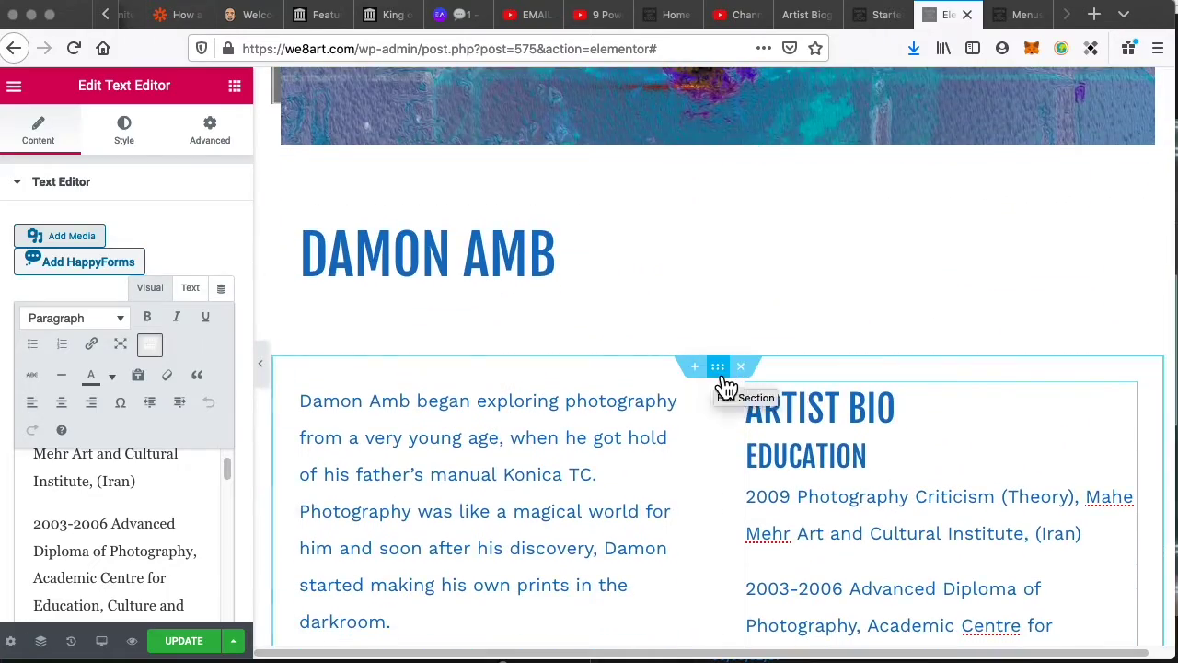
pyautogui.rightClick(723, 378)
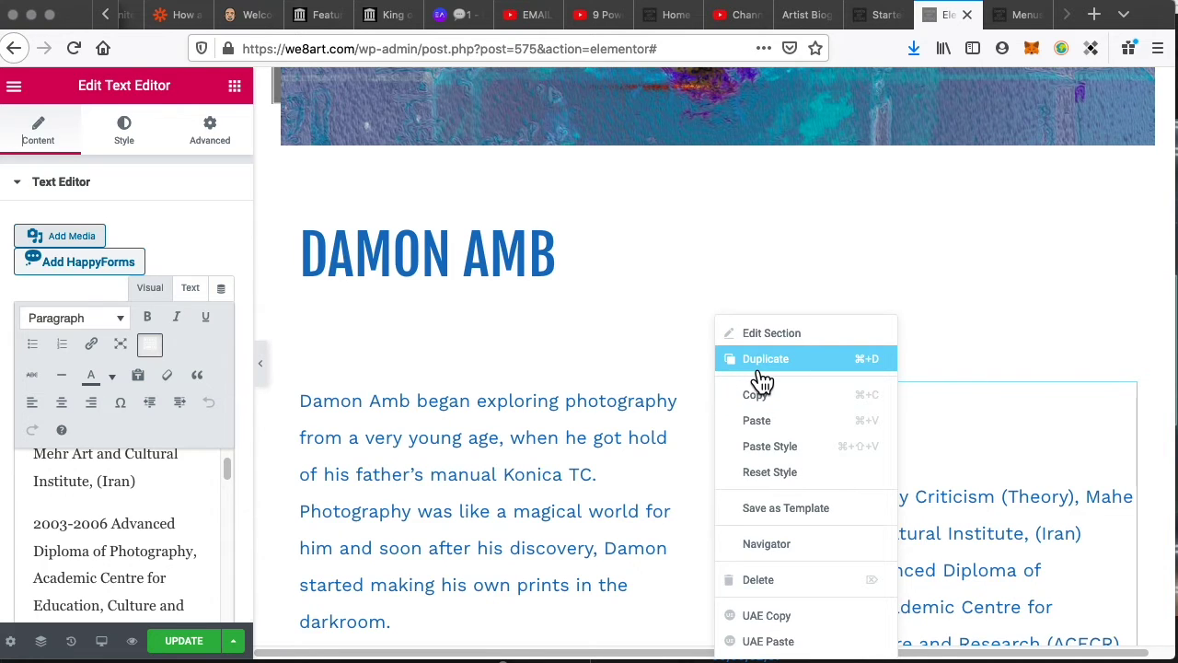
pyautogui.click(760, 369)
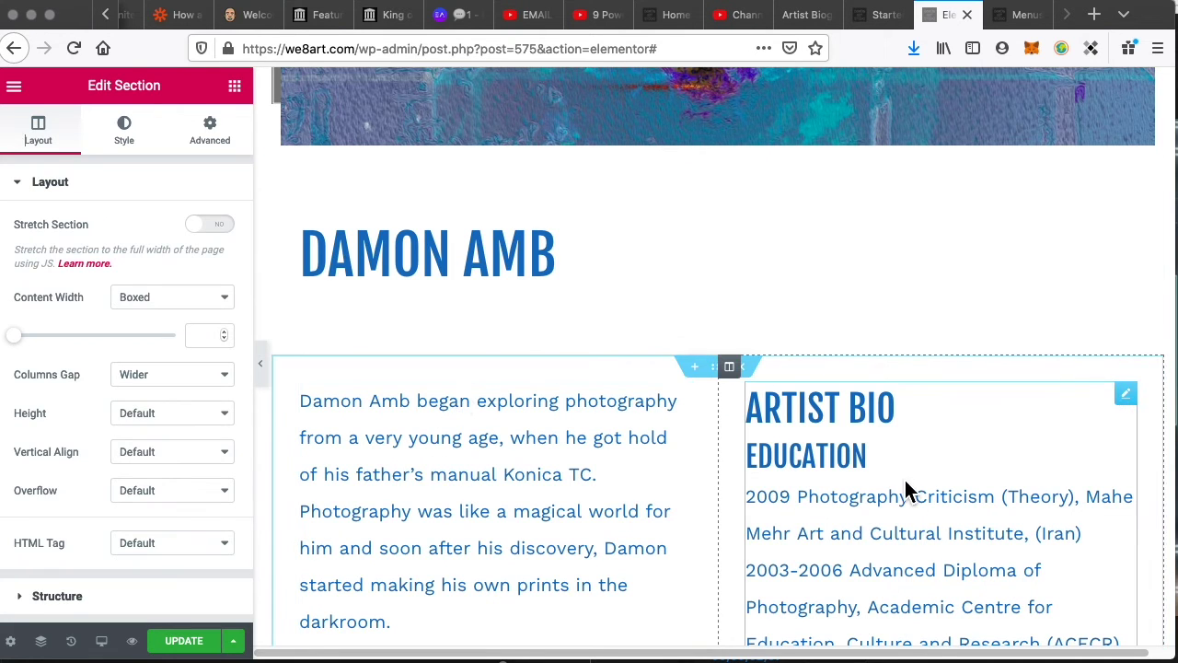
# - Cut the Publications heading and all its entries from the Artist Bio column of the original section, including the leftover blank line
pyautogui.scroll(-15, 905, 492)
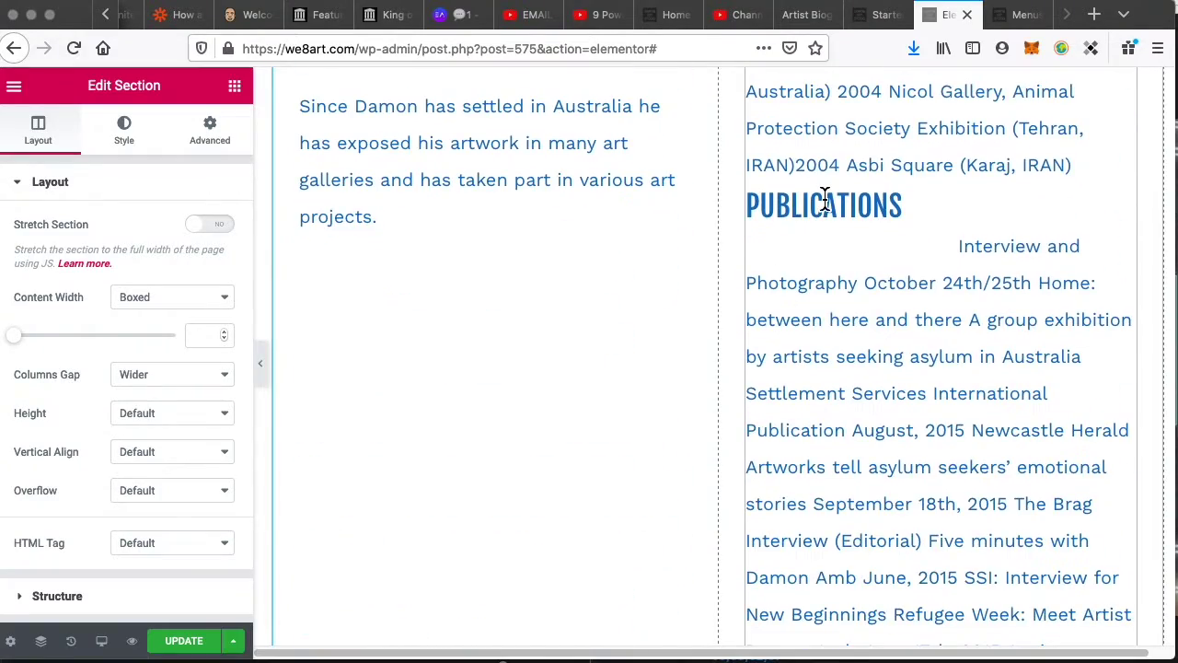
pyautogui.click(825, 201)
pyautogui.tripleClick(823, 204)
pyautogui.click(834, 221)
pyautogui.scroll(1, 833, 235)
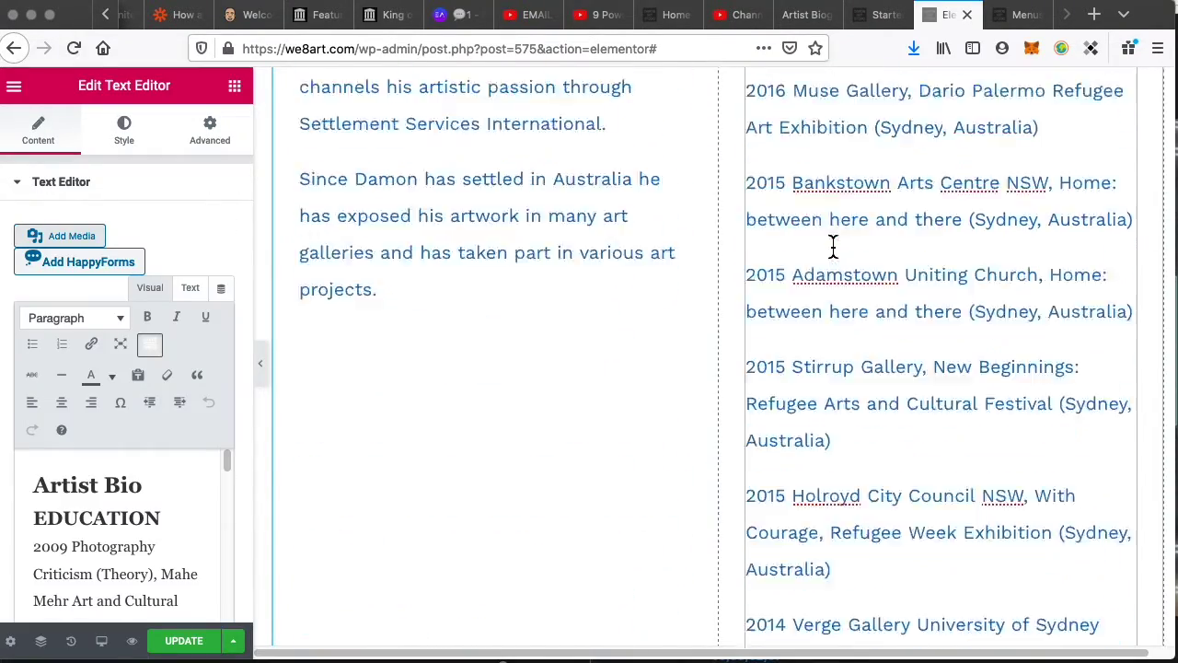
pyautogui.scroll(9, 833, 246)
pyautogui.scroll(-20, 811, 289)
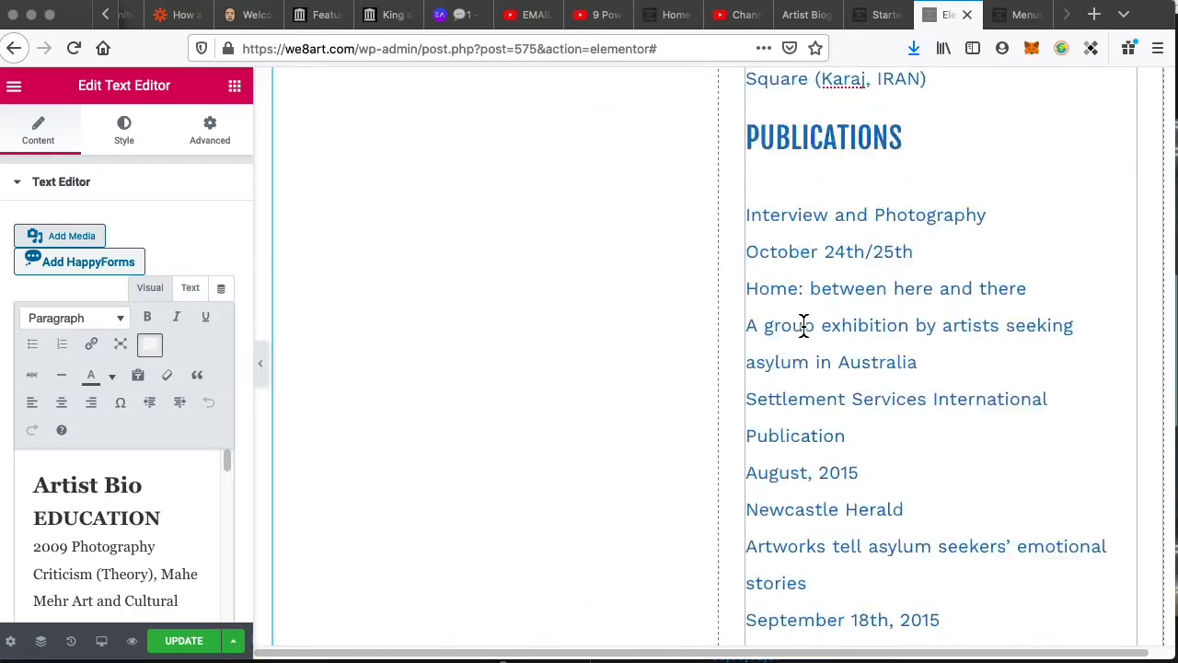
pyautogui.scroll(-1, 804, 325)
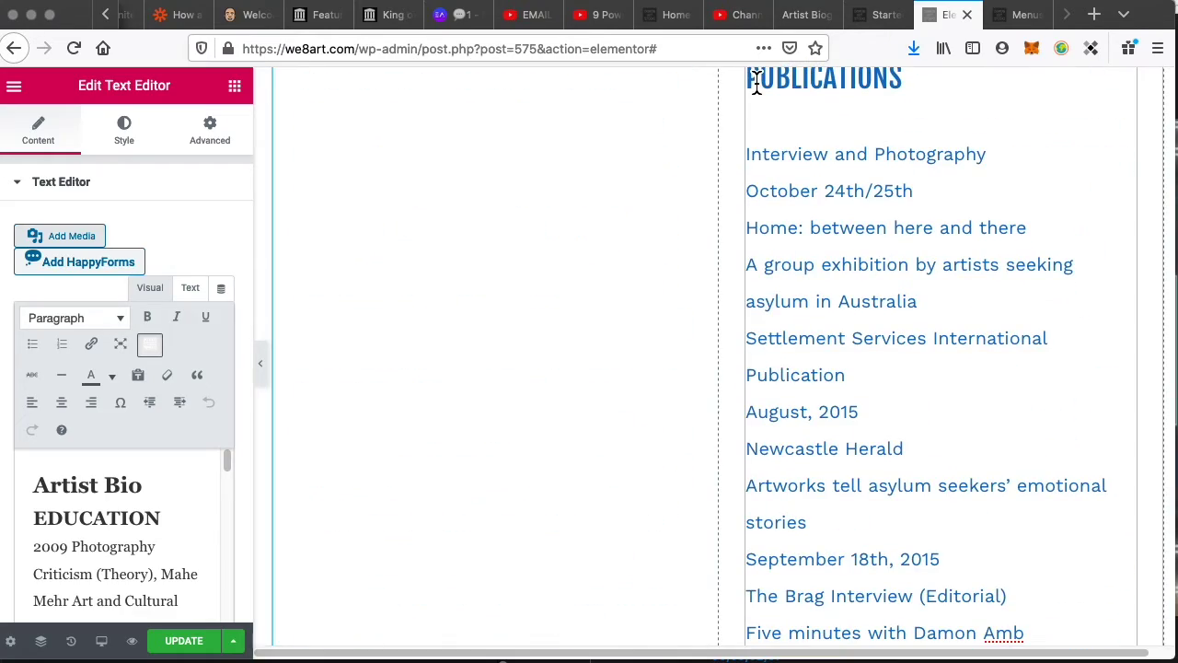
pyautogui.moveTo(750, 78); pyautogui.dragTo(823, 211)
pyautogui.scroll(-15, 823, 211)
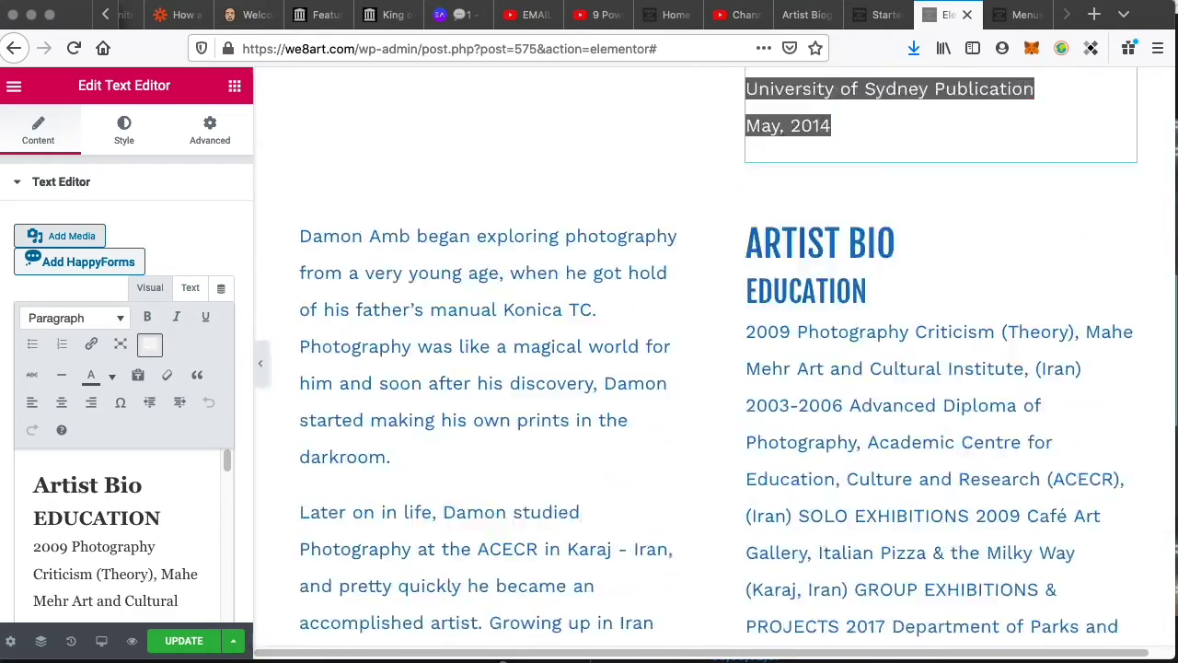
pyautogui.scroll(-8, 876, 193)
pyautogui.scroll(8, 934, 263)
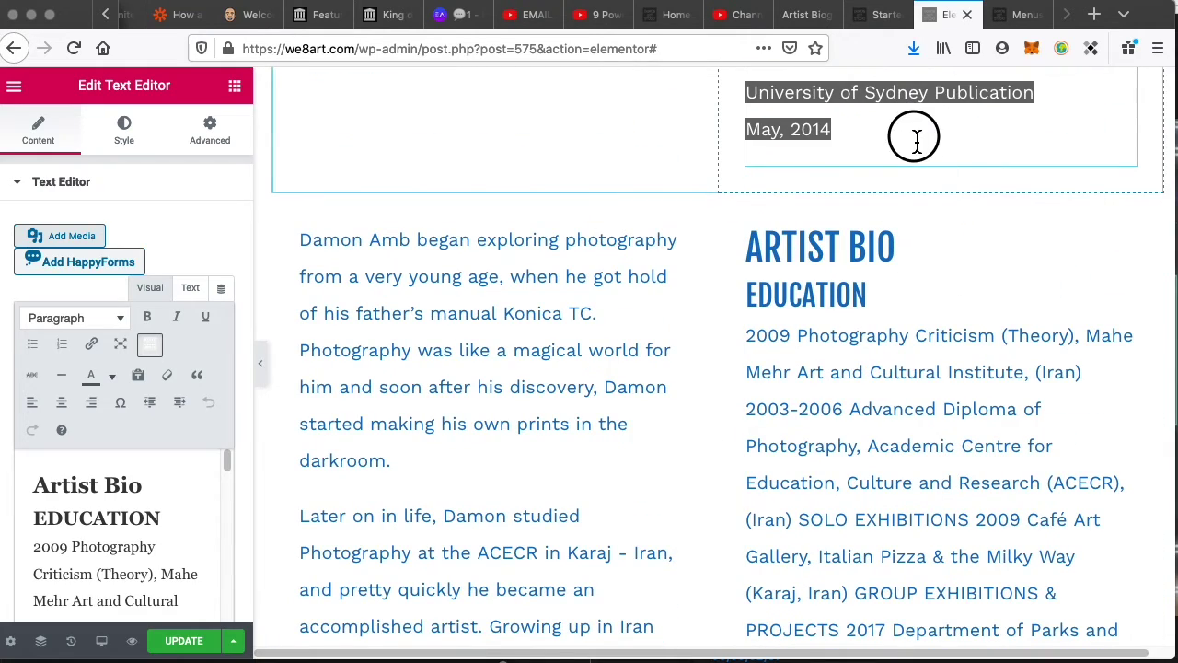
pyautogui.press('BackSpace')
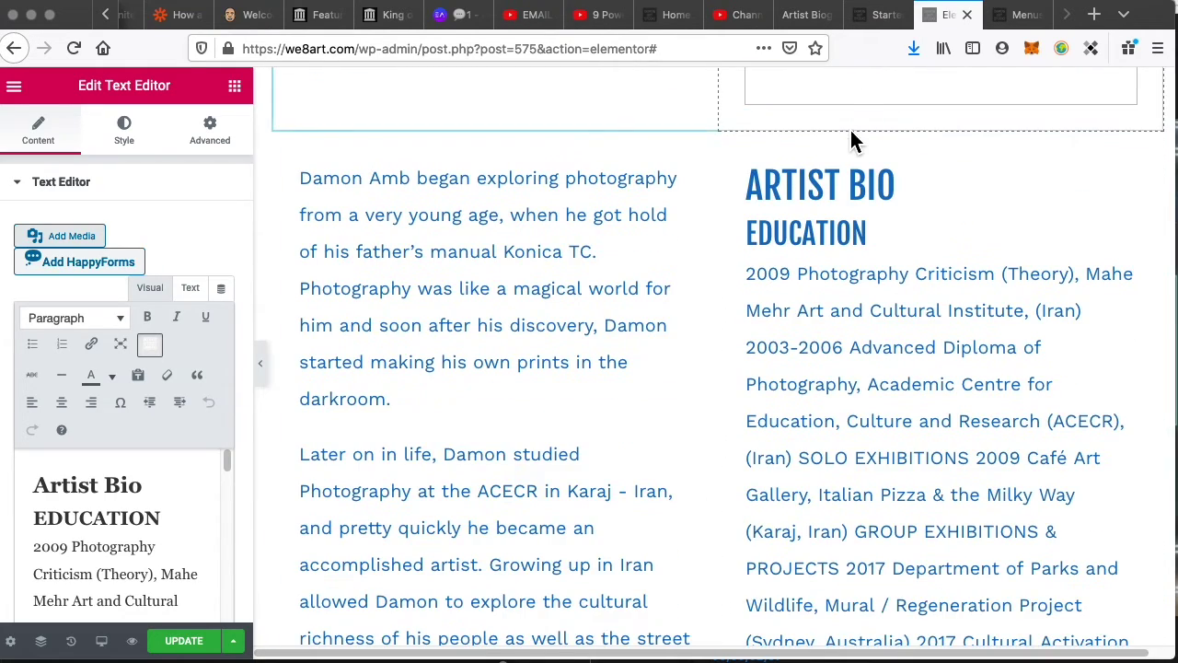
pyautogui.press('BackSpace')
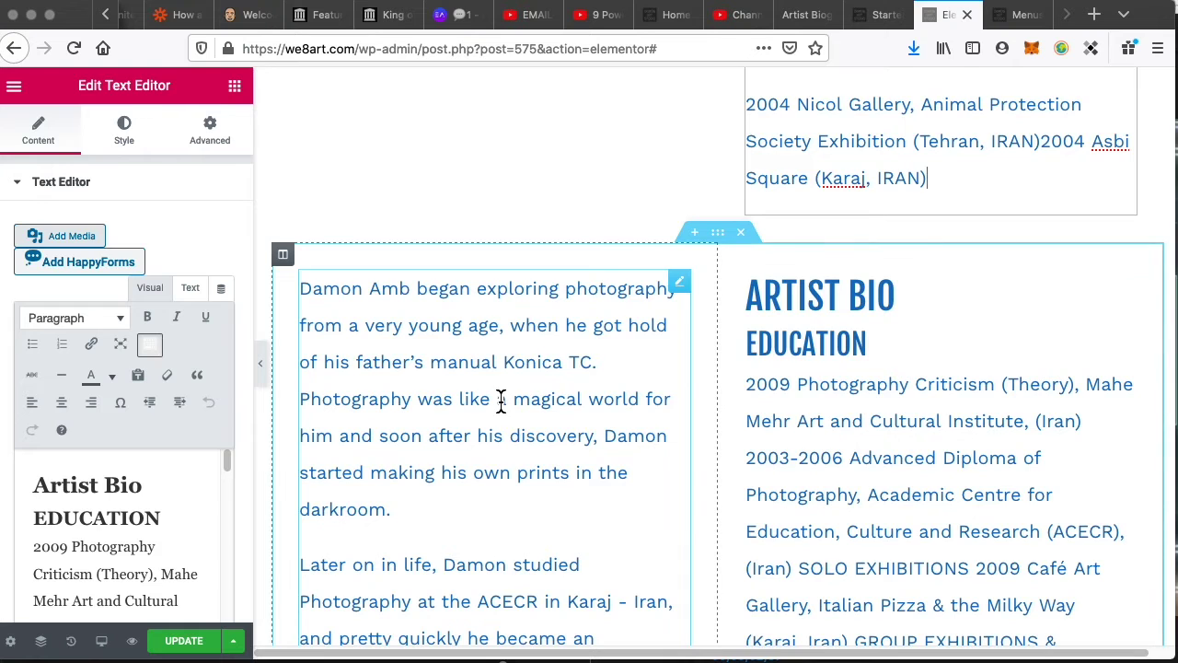
# - Replace the biography text in the first column of the duplicated section with the cut Publications heading and entries
pyautogui.click(430, 401)
pyautogui.hotkey('ctrl', 'a')
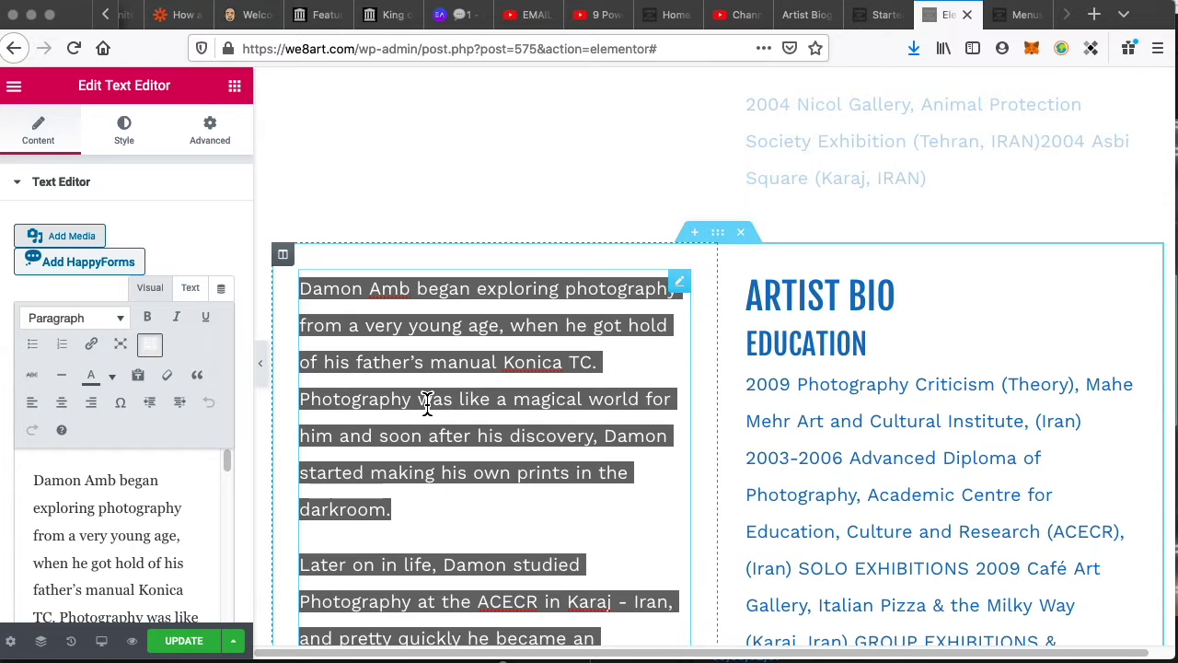
pyautogui.rightClick(428, 403)
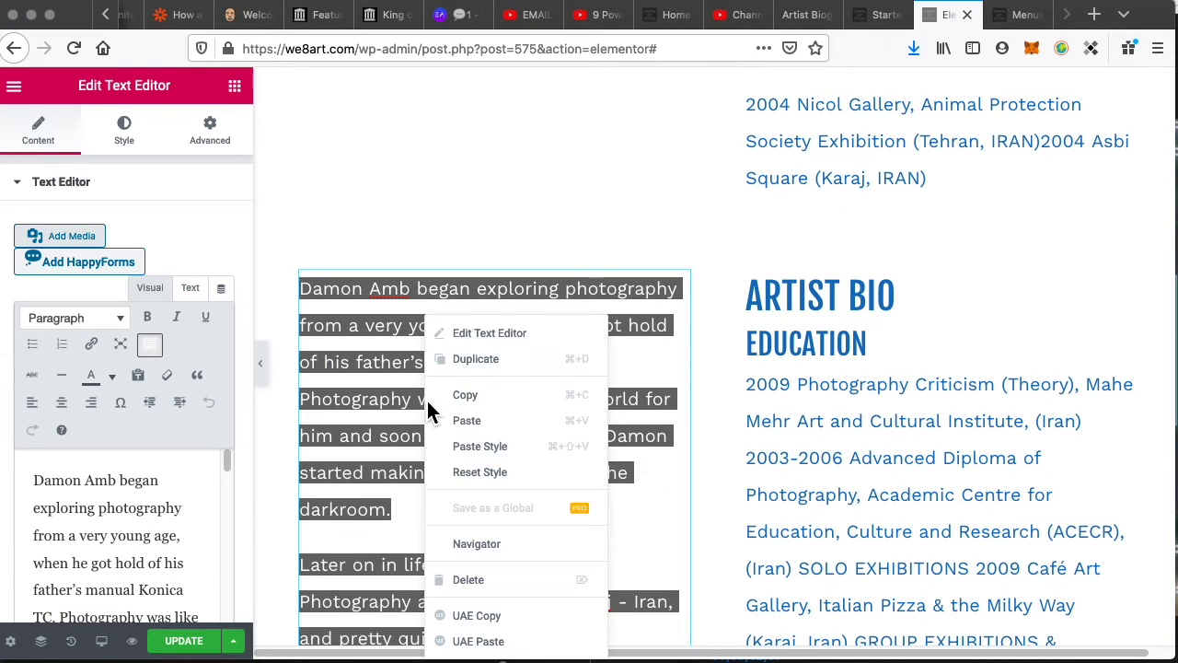
pyautogui.click(505, 424)
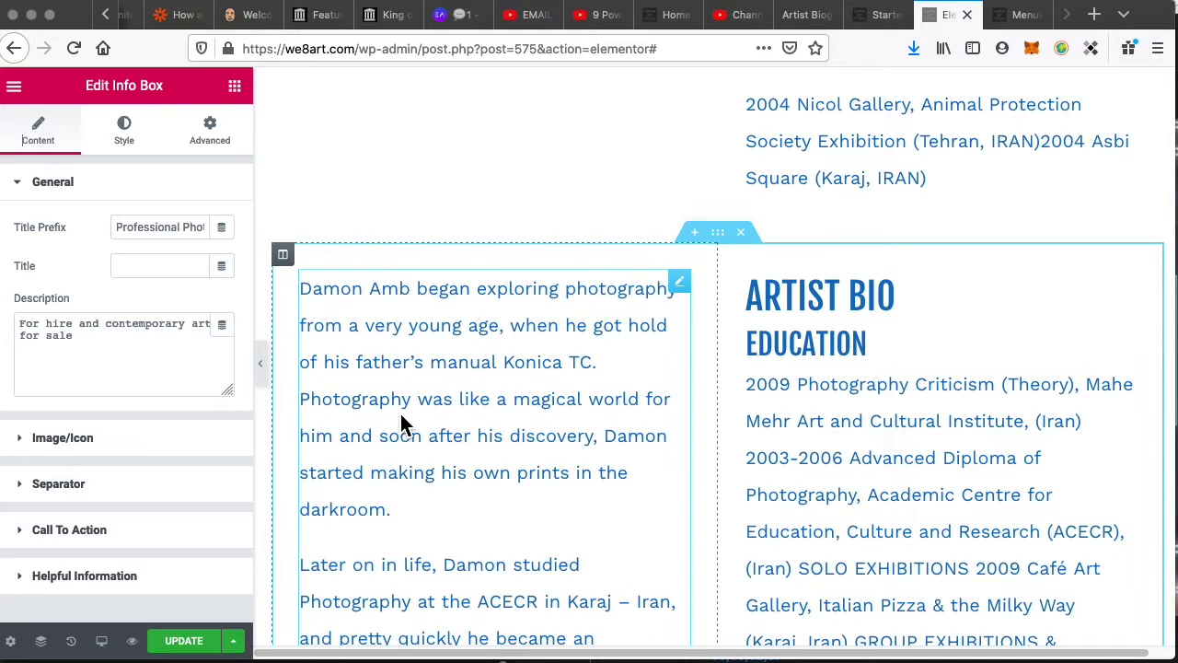
pyautogui.click(401, 424)
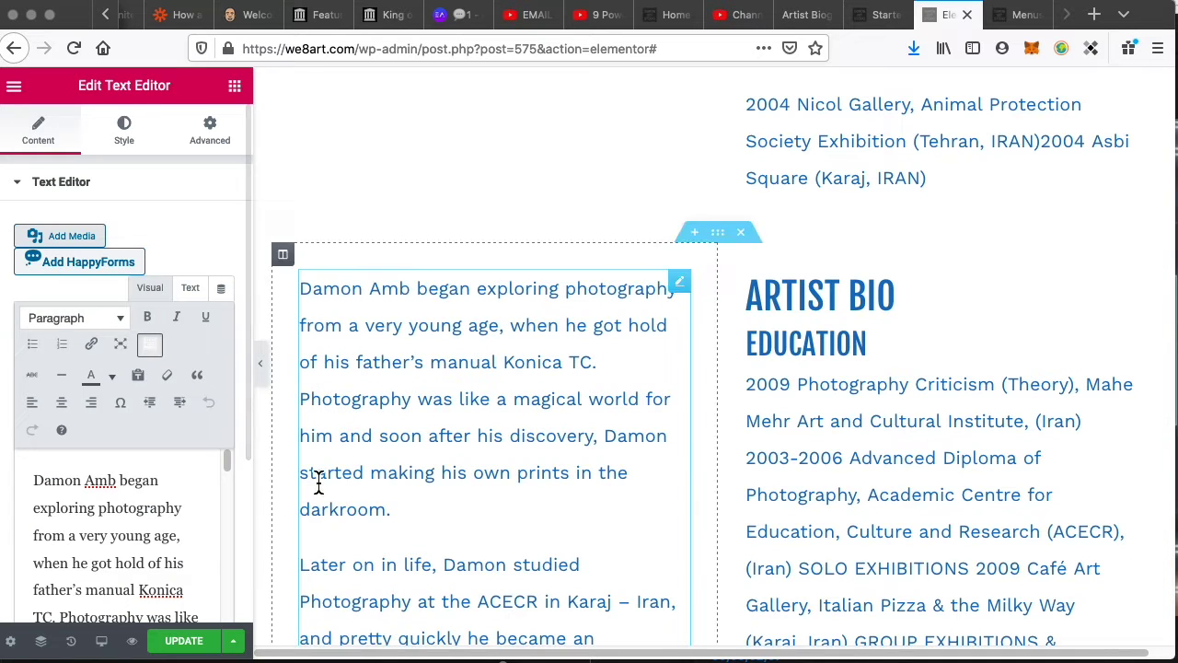
pyautogui.scroll(-3, 212, 481)
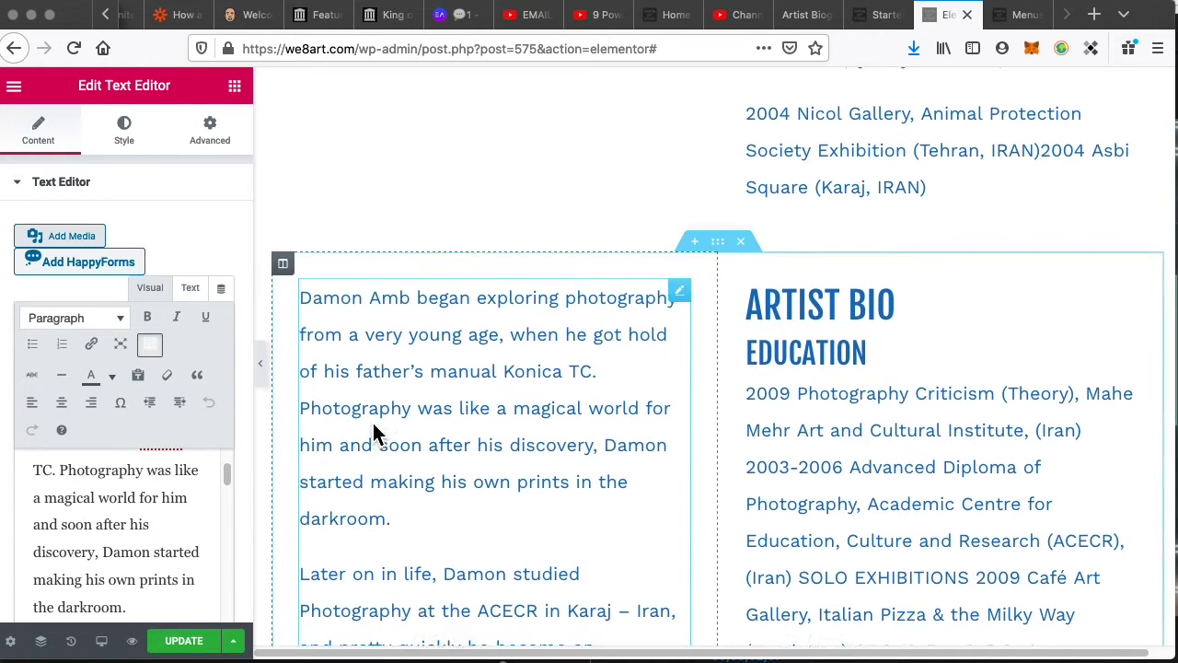
pyautogui.scroll(5, 368, 429)
pyautogui.scroll(-6, 368, 429)
pyautogui.tripleClick(189, 472)
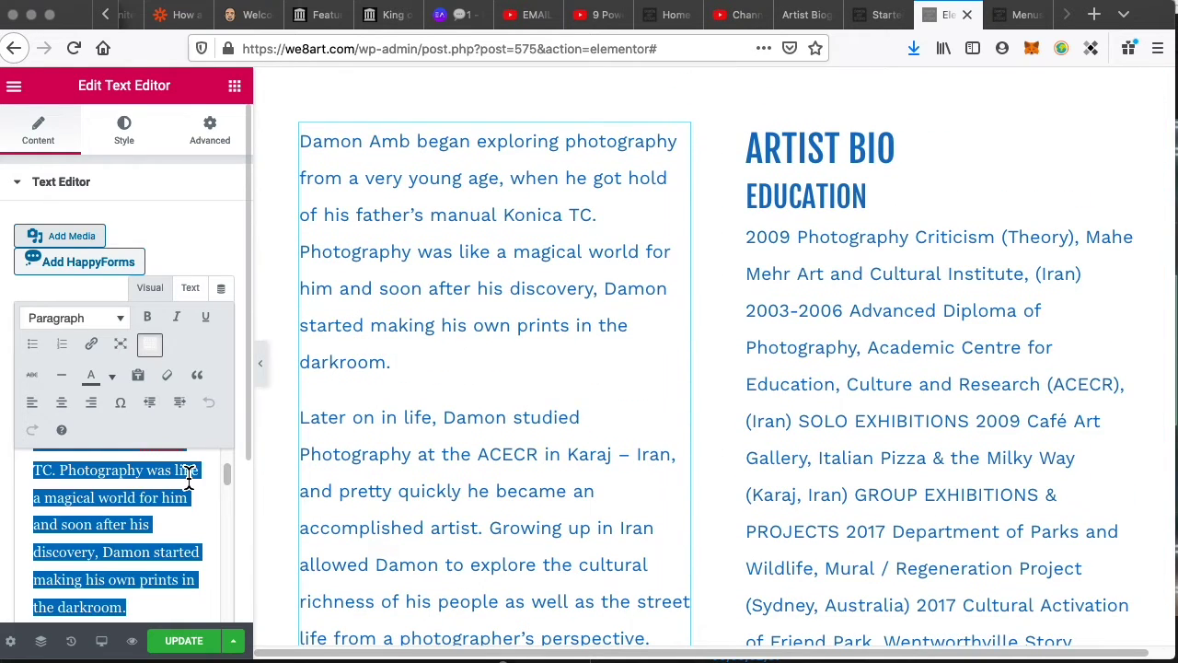
pyautogui.hotkey('ctrl', 'v')
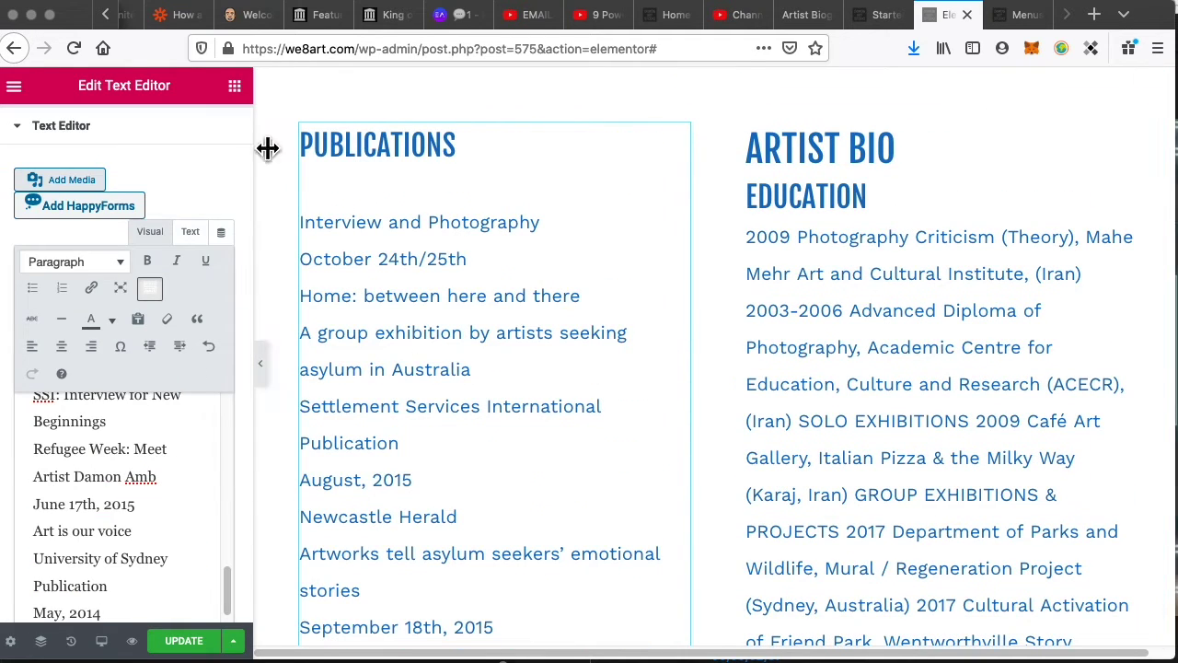
# - Delete all the Artist Bio text from the second column of the duplicated section
pyautogui.click(860, 190)
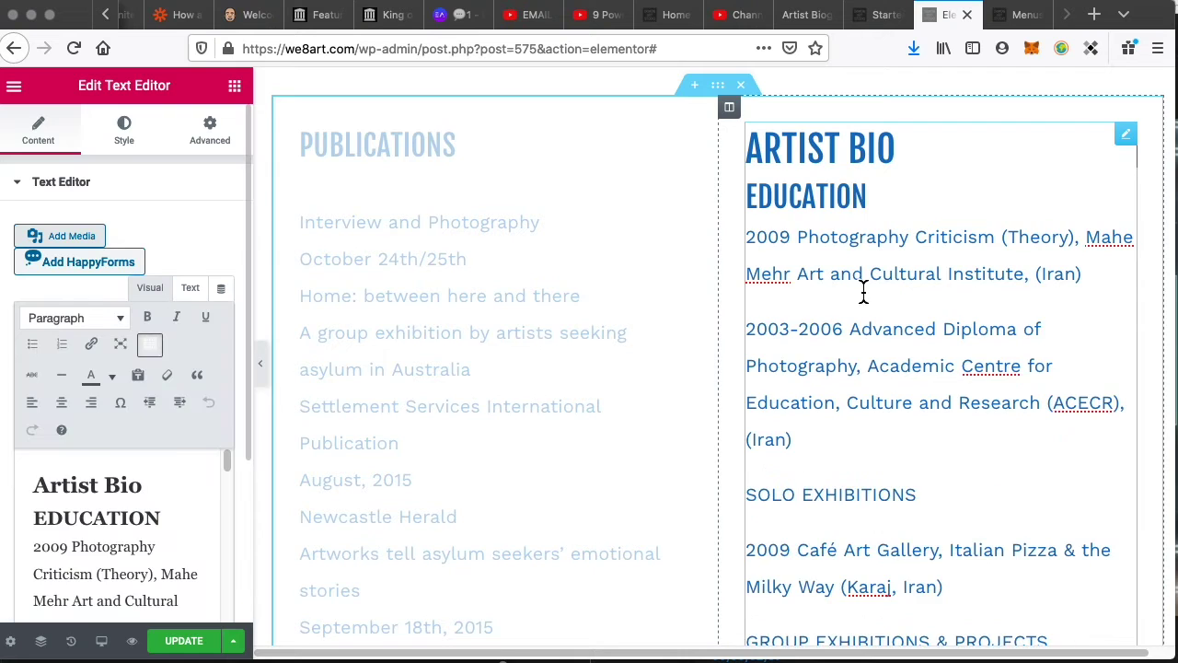
pyautogui.hotkey('ctrl', 'a')
pyautogui.click(91, 492)
pyautogui.hotkey('ctrl', 'a')
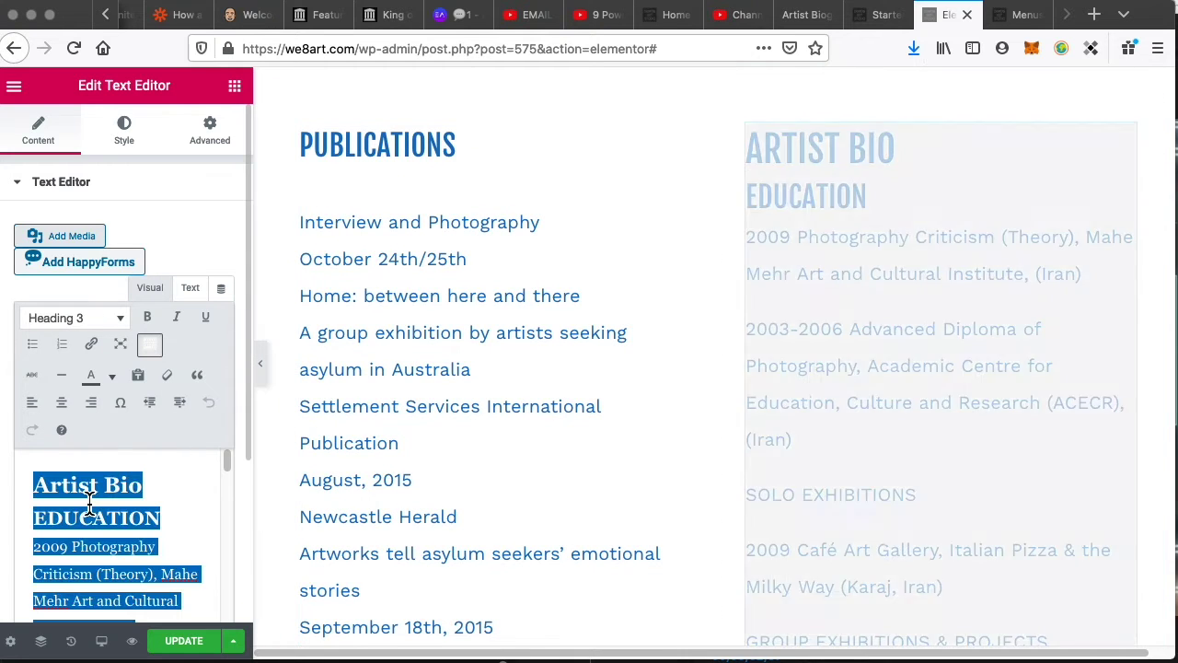
pyautogui.press('BackSpace')
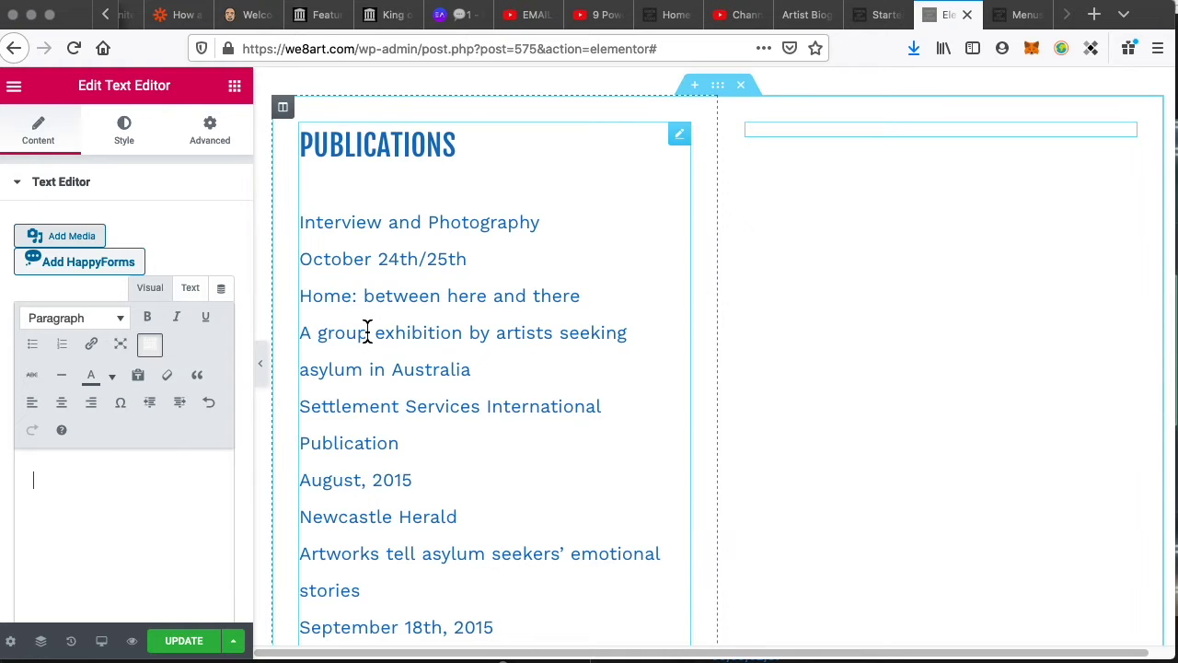
pyautogui.scroll(5, 437, 354)
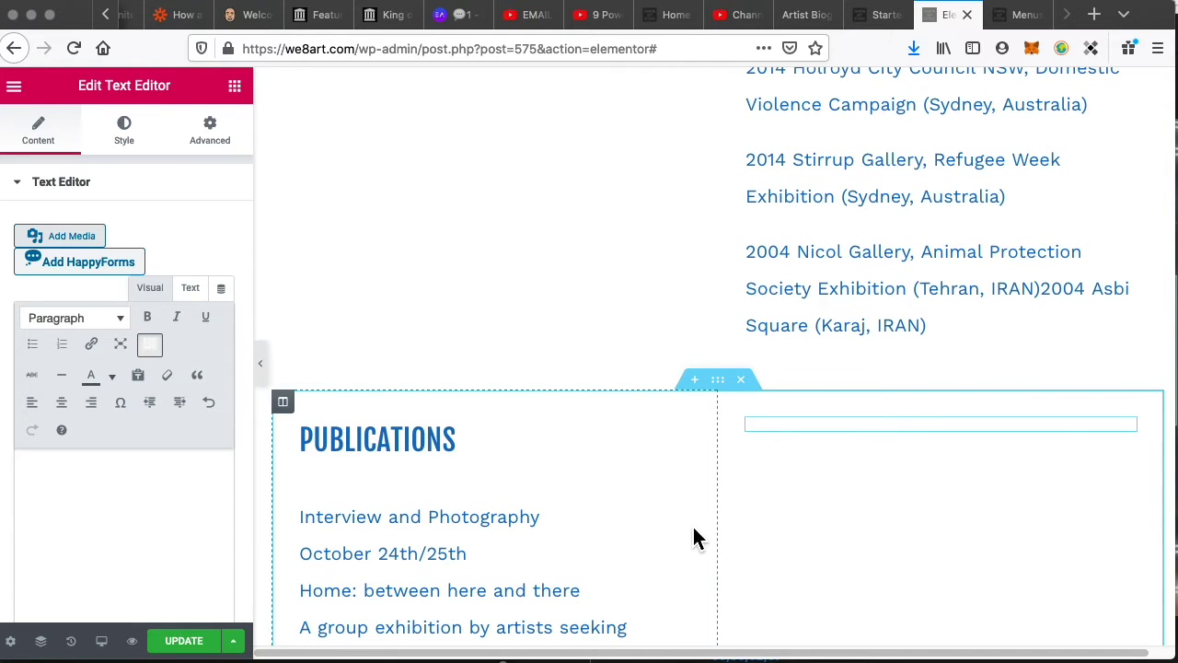
pyautogui.scroll(10, 842, 451)
pyautogui.scroll(-2, 342, 334)
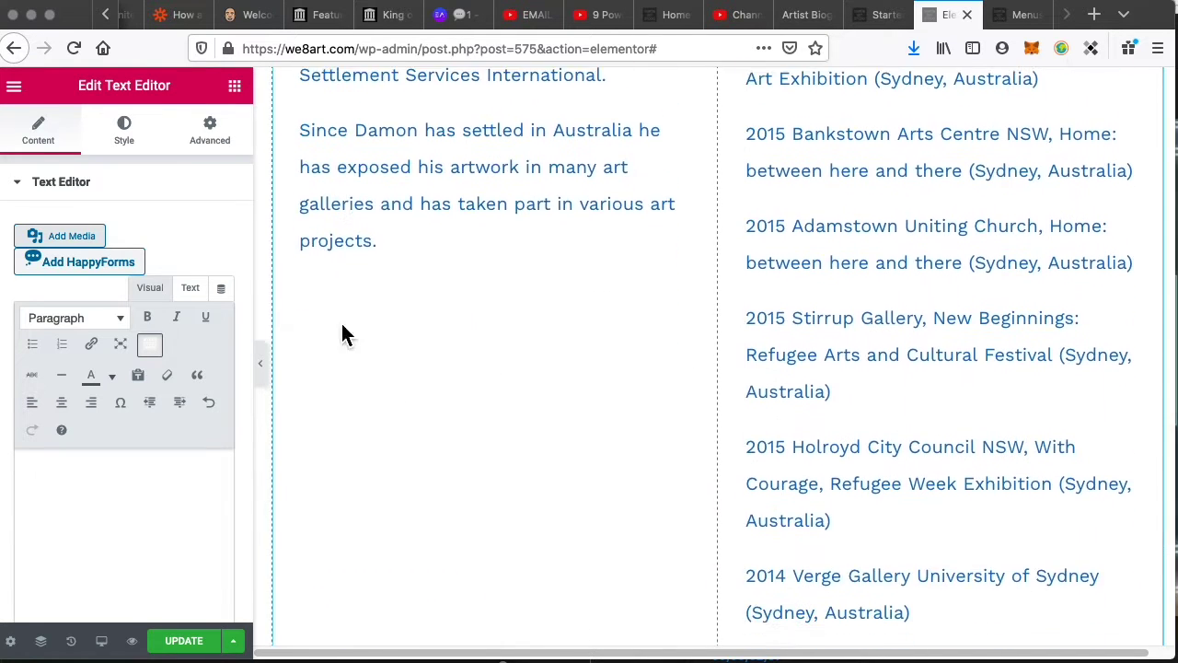
# - Move the Publications text block below the biography in the original section's first column and delete the emptied duplicate section
pyautogui.scroll(-10, 598, 552)
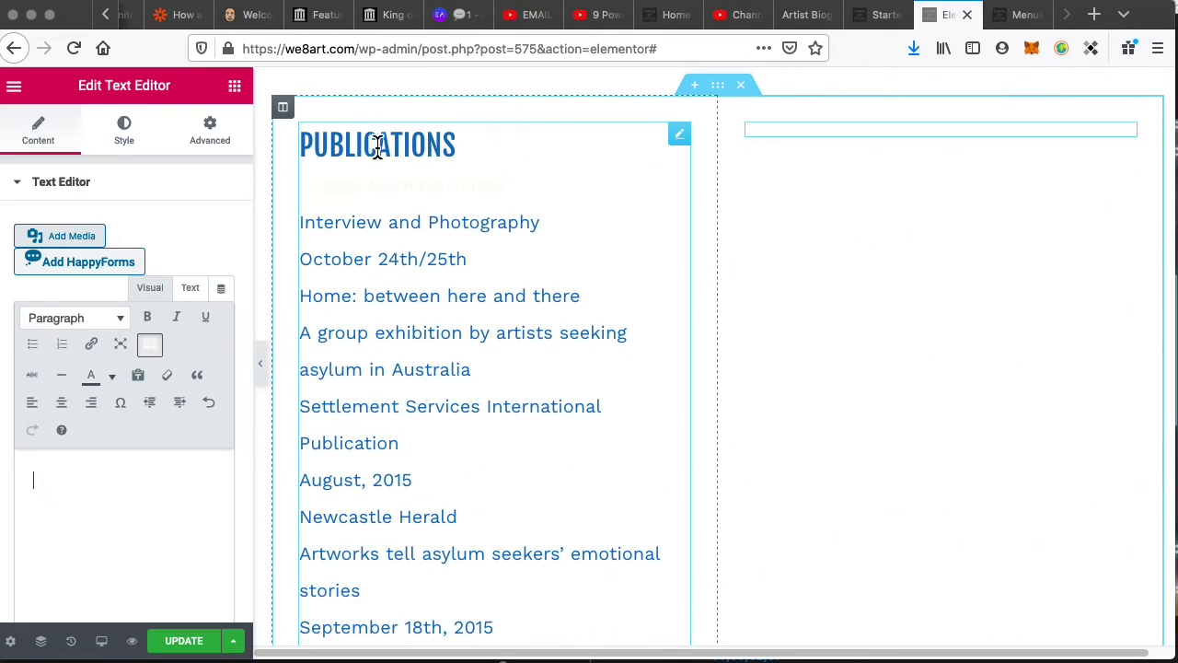
pyautogui.moveTo(681, 133); pyautogui.dragTo(380, 216)
pyautogui.scroll(-6, 749, 399)
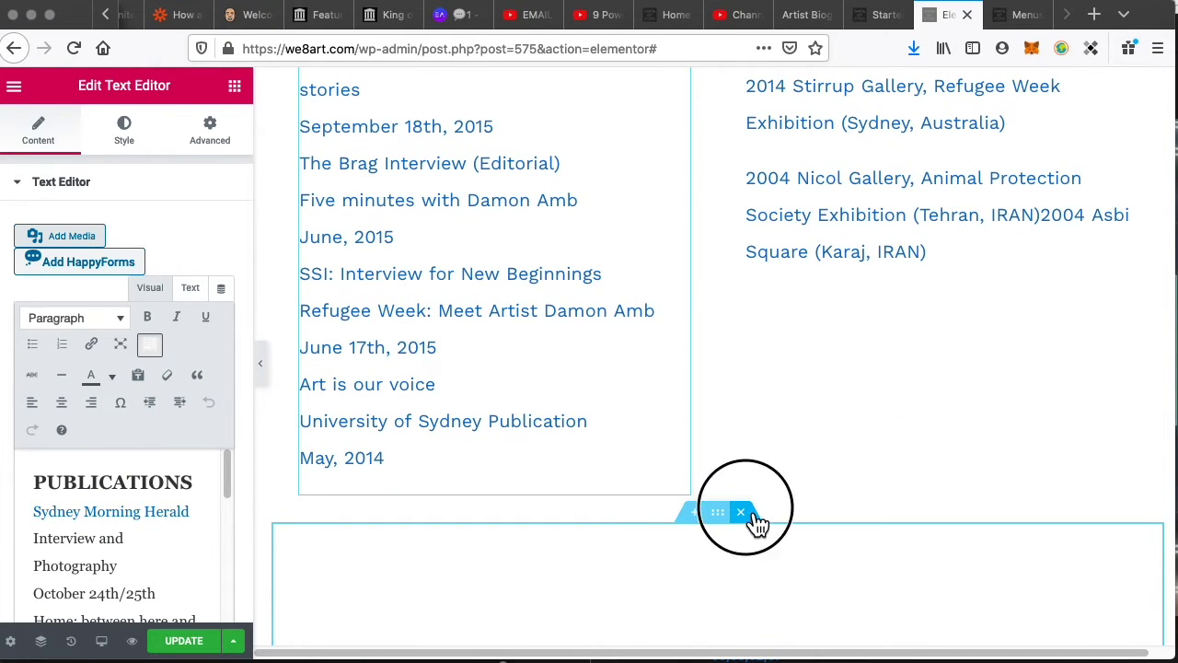
pyautogui.scroll(4, 778, 437)
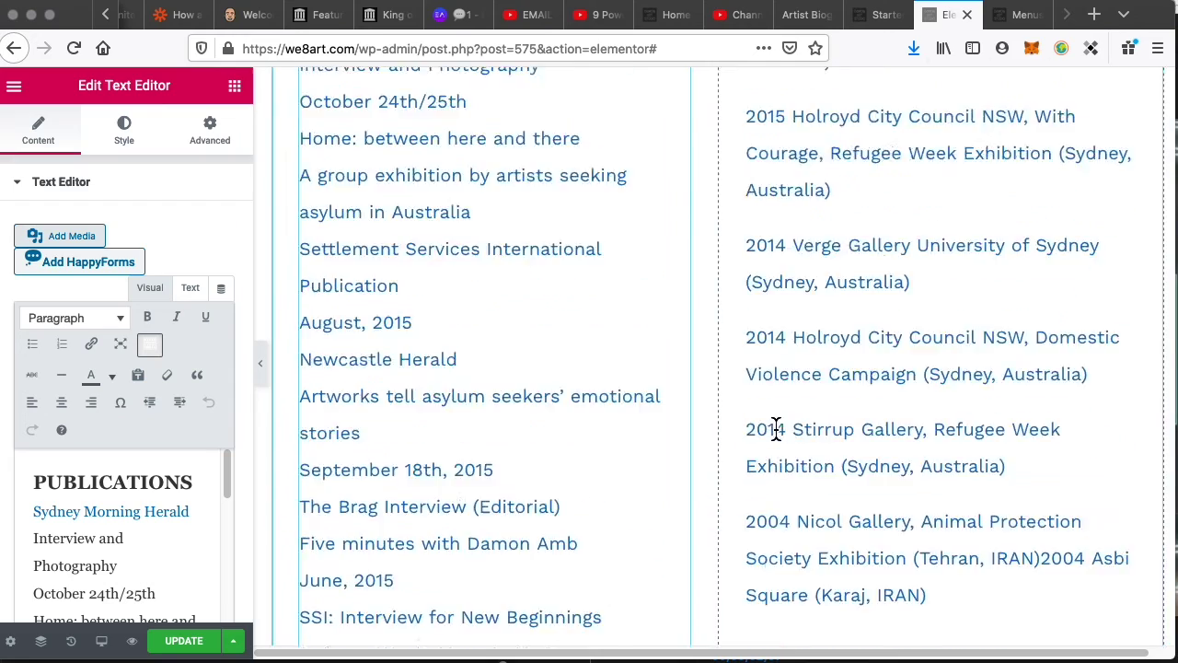
# - Update the page and review the live Artist Biography page from the banner down to the Publications entries
pyautogui.scroll(10, 776, 429)
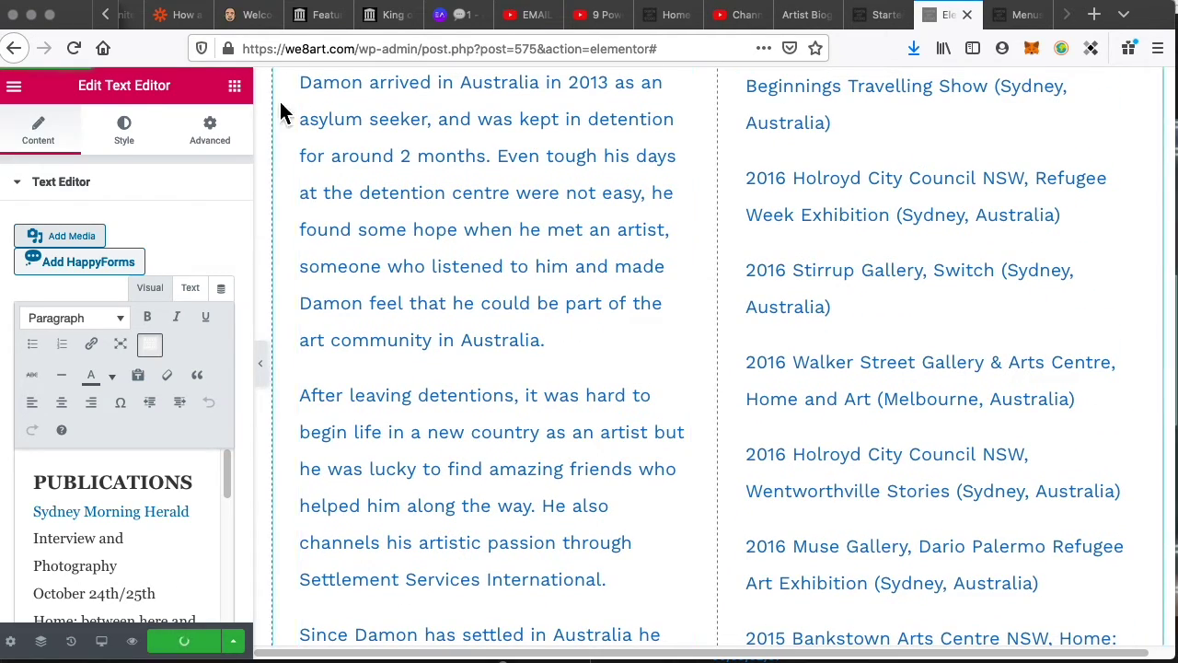
pyautogui.click(30, 87)
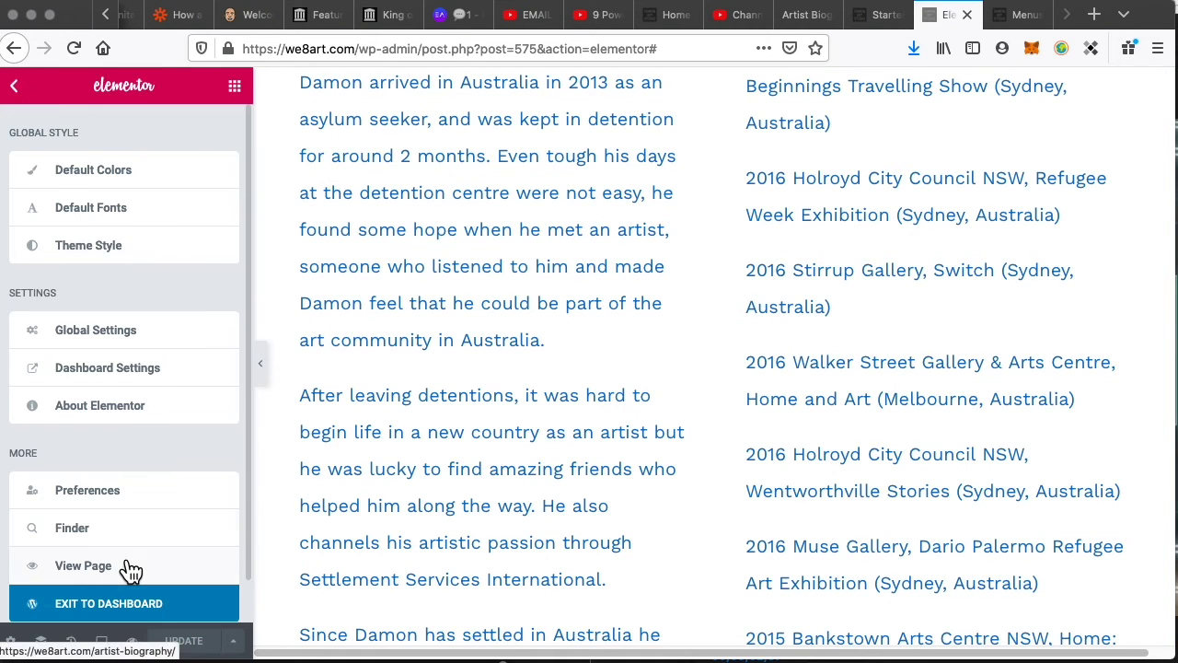
pyautogui.click(83, 565)
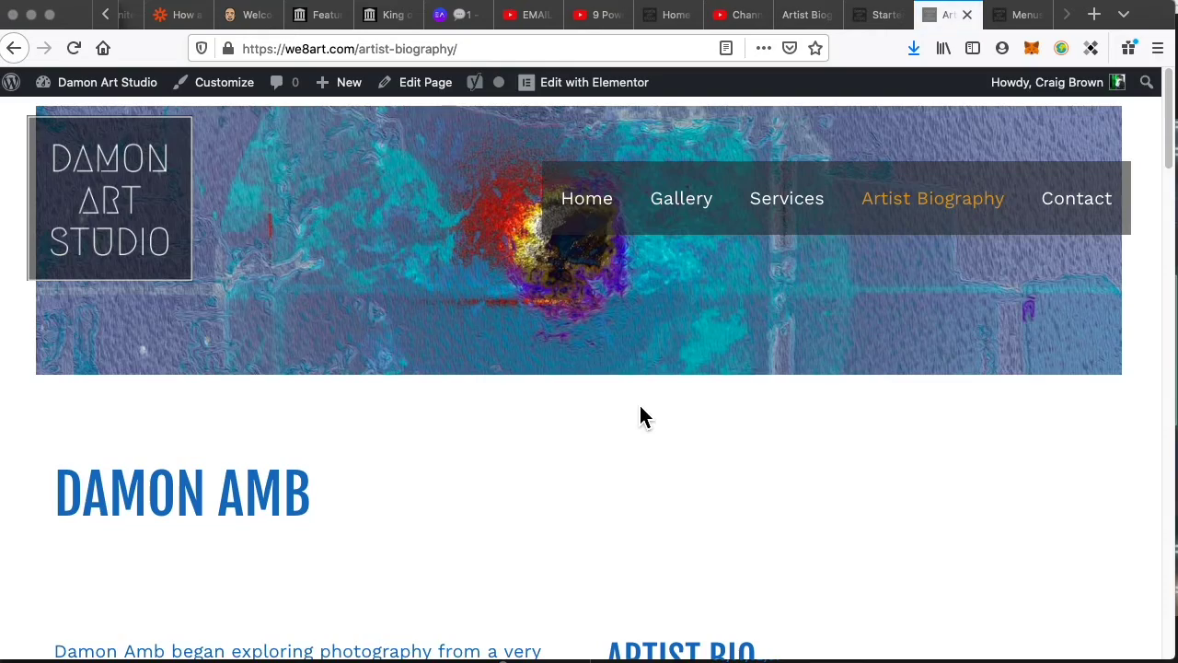
pyautogui.scroll(-1, 641, 416)
pyautogui.scroll(-10, 641, 416)
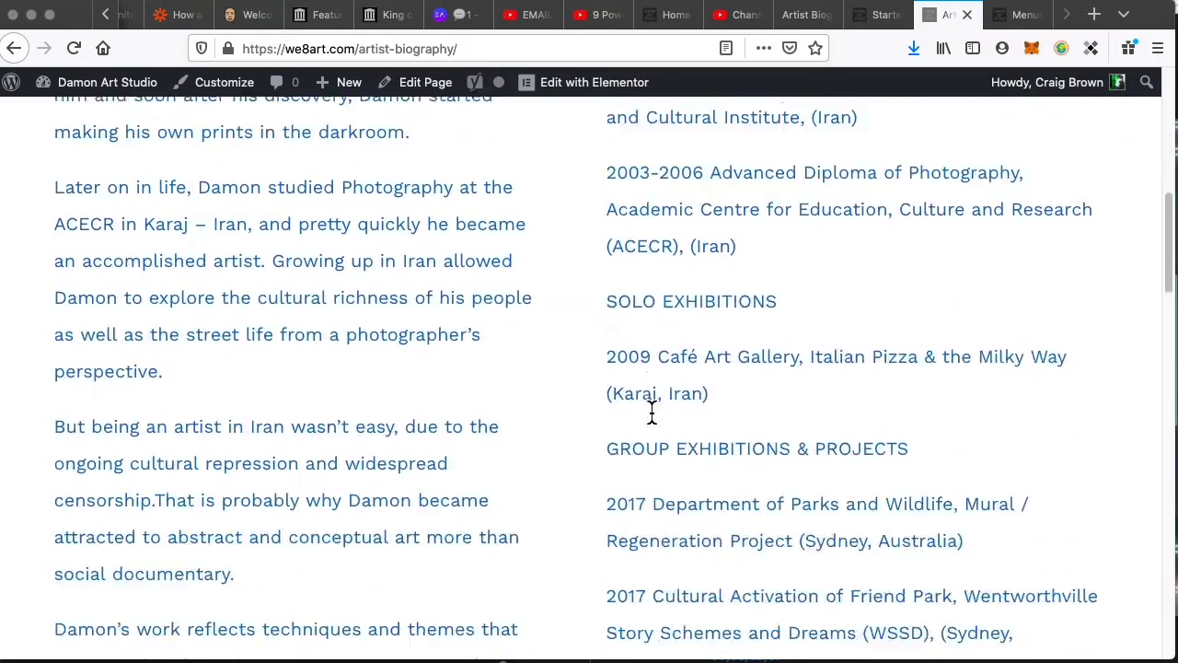
pyautogui.scroll(-12, 650, 451)
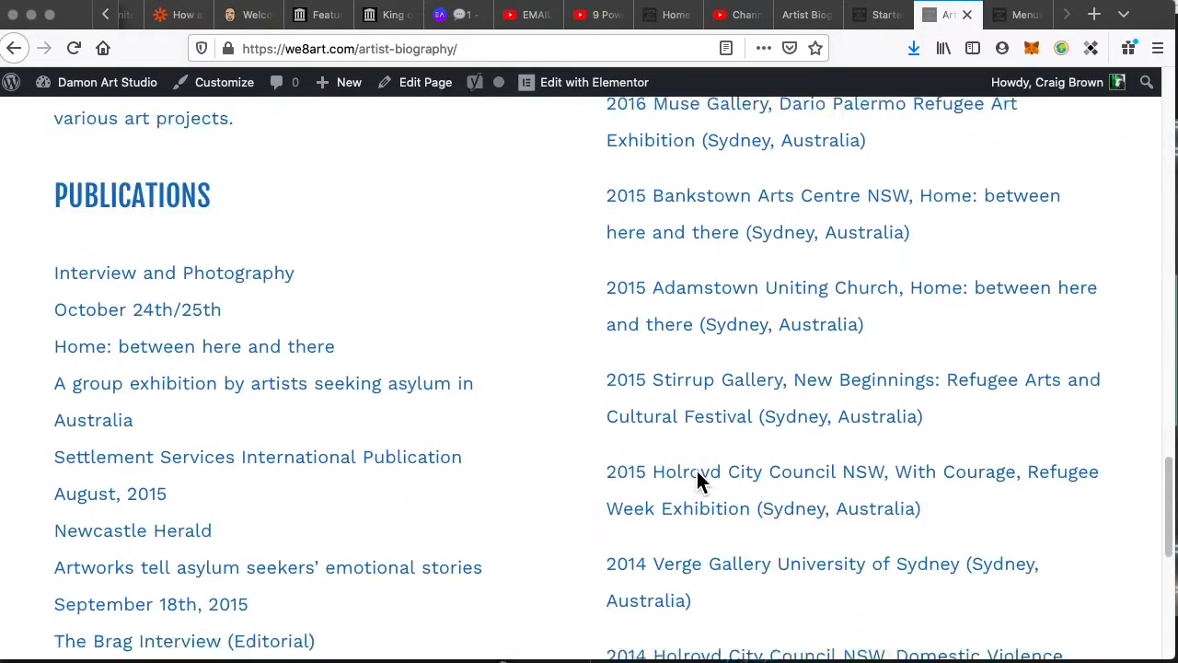
pyautogui.scroll(-2, 726, 429)
pyautogui.scroll(20, 781, 402)
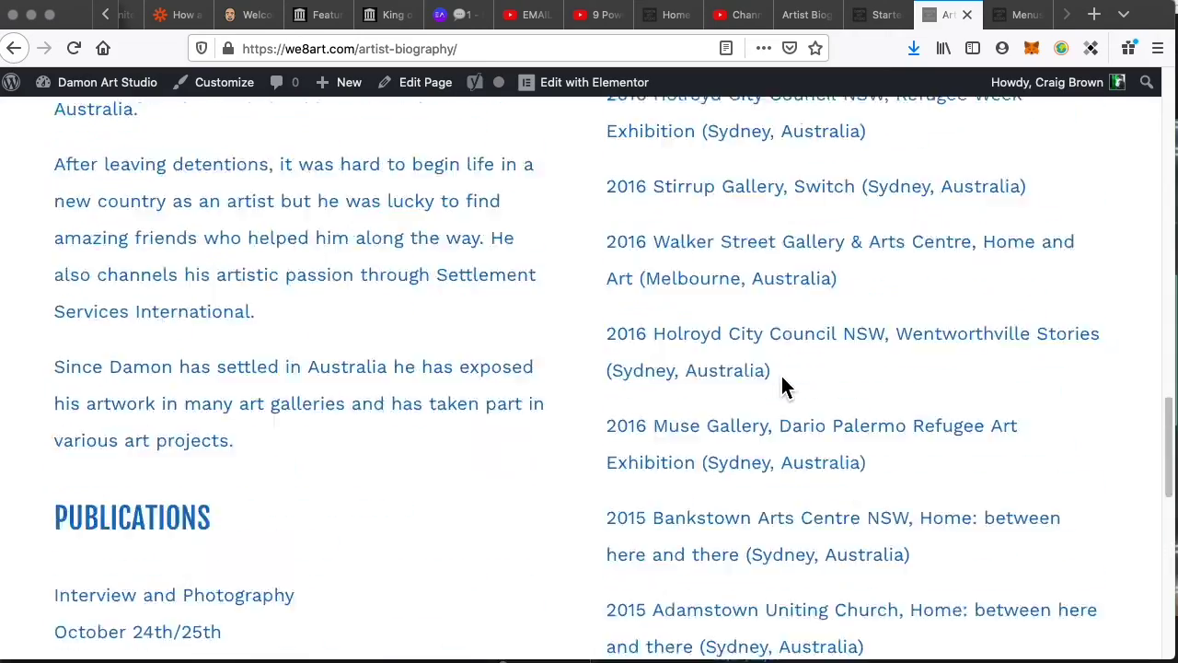
pyautogui.scroll(3, 794, 387)
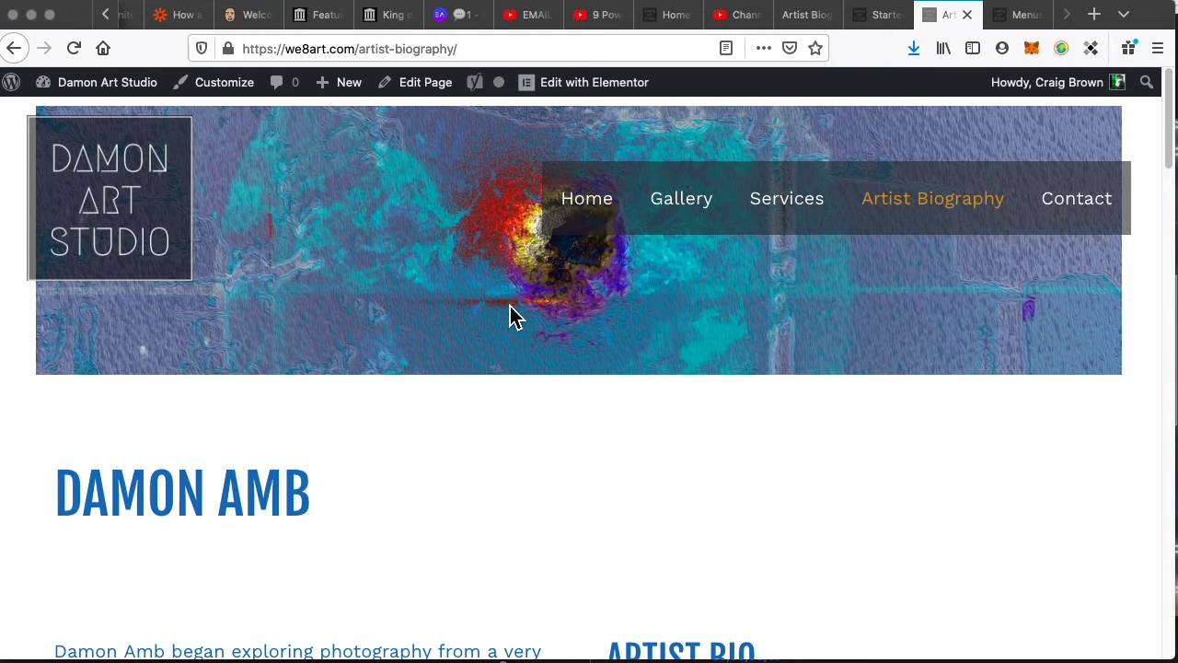
# - Reopen the page in Elementor and set the banner section's content width to Full Width
pyautogui.click(582, 89)
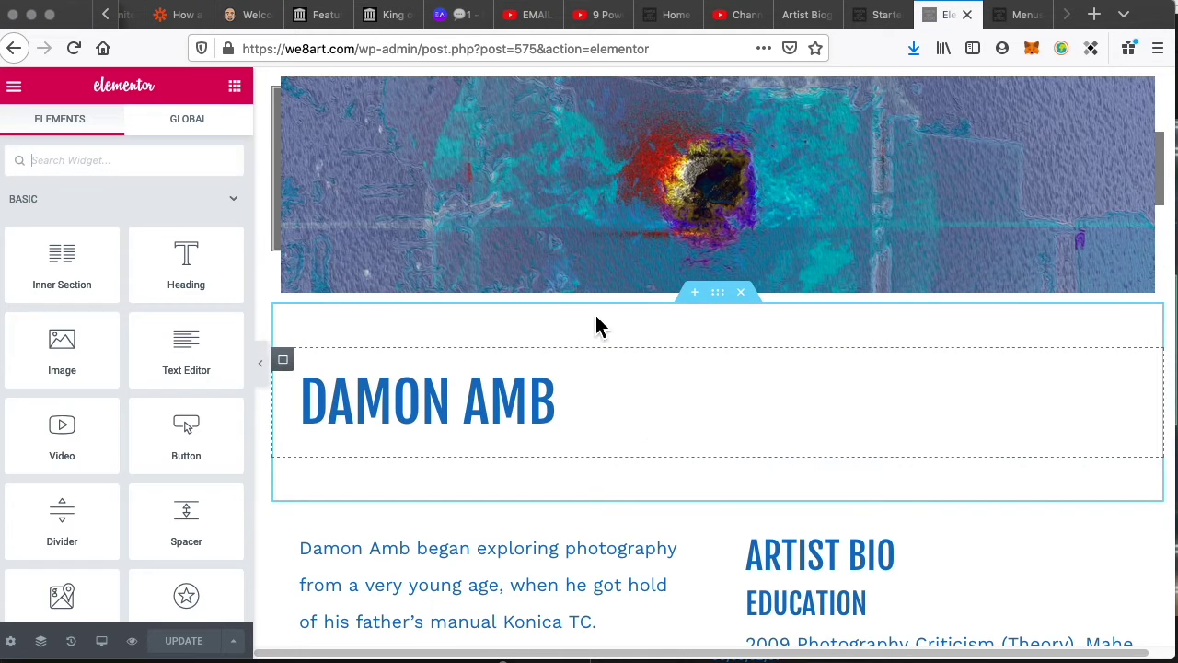
pyautogui.click(560, 227)
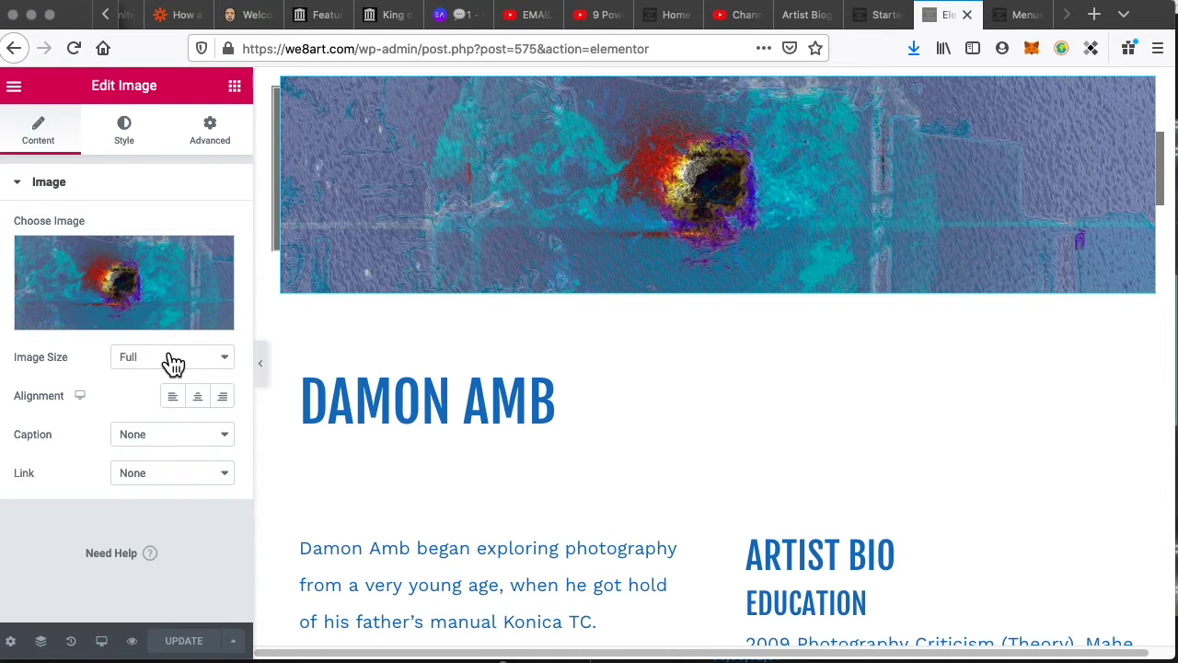
pyautogui.click(718, 79)
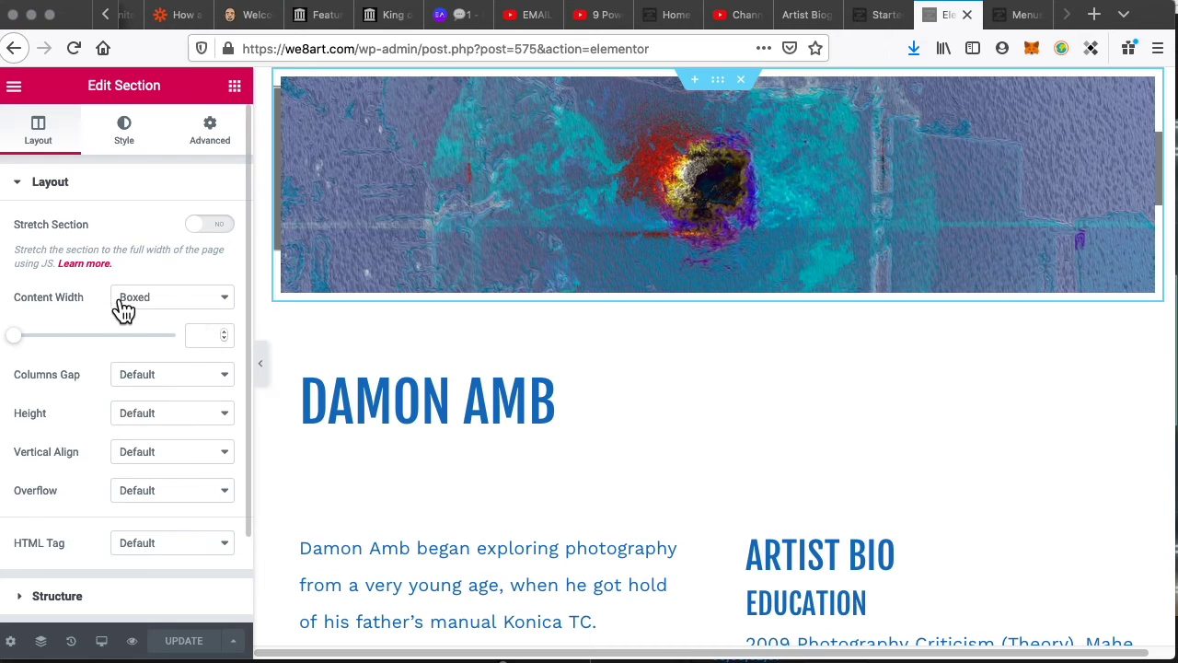
pyautogui.click(138, 297)
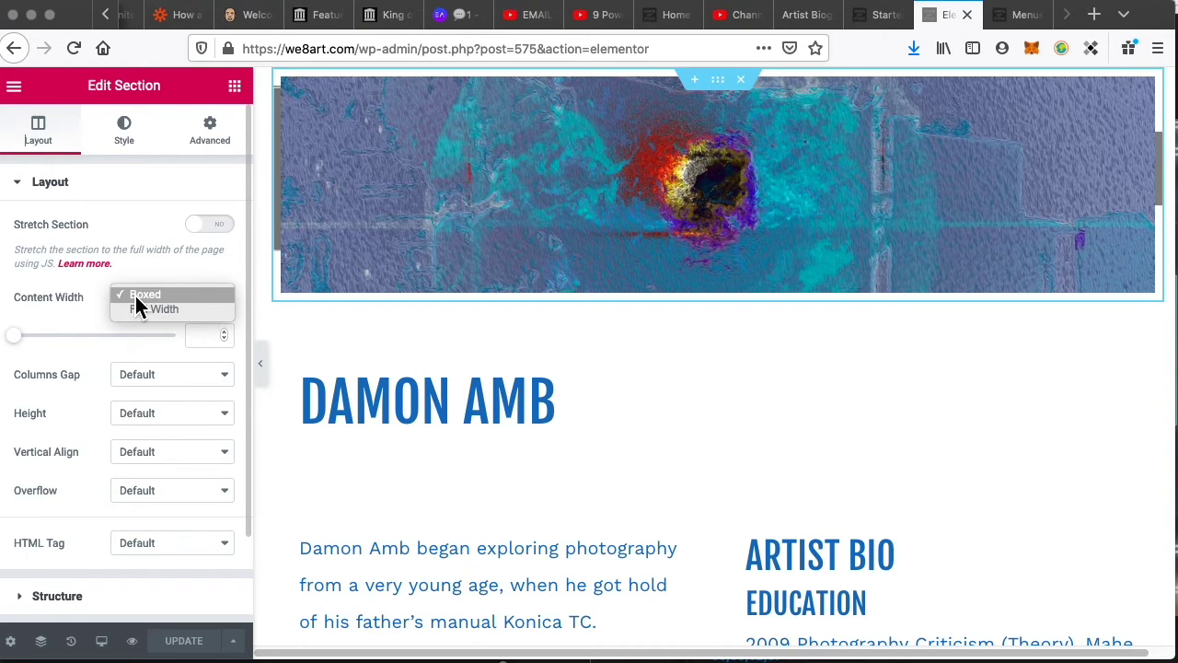
pyautogui.click(203, 310)
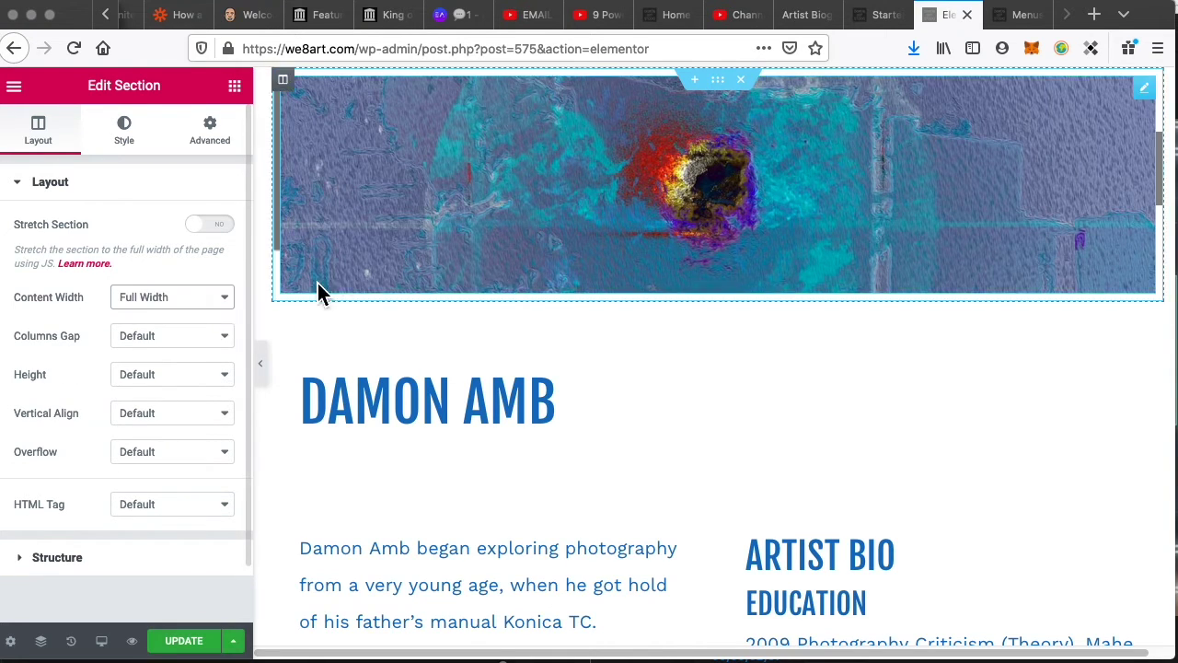
# - Check the banner image's pixel dimensions in the media library, and view the updated page live
pyautogui.click(438, 182)
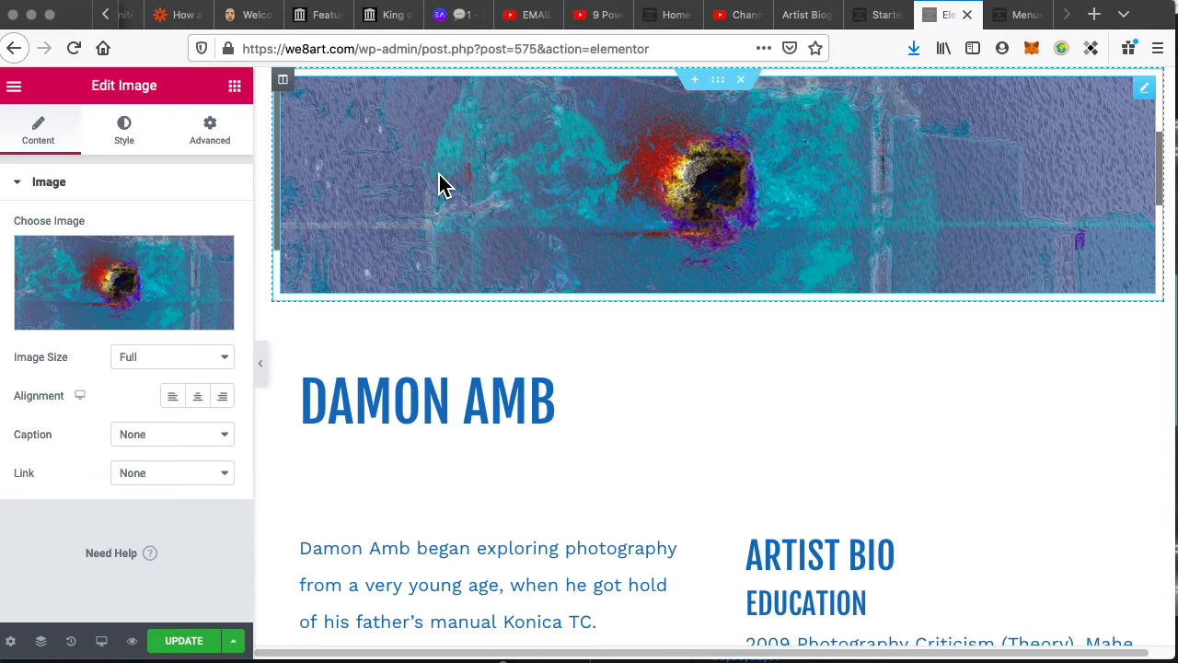
pyautogui.click(133, 277)
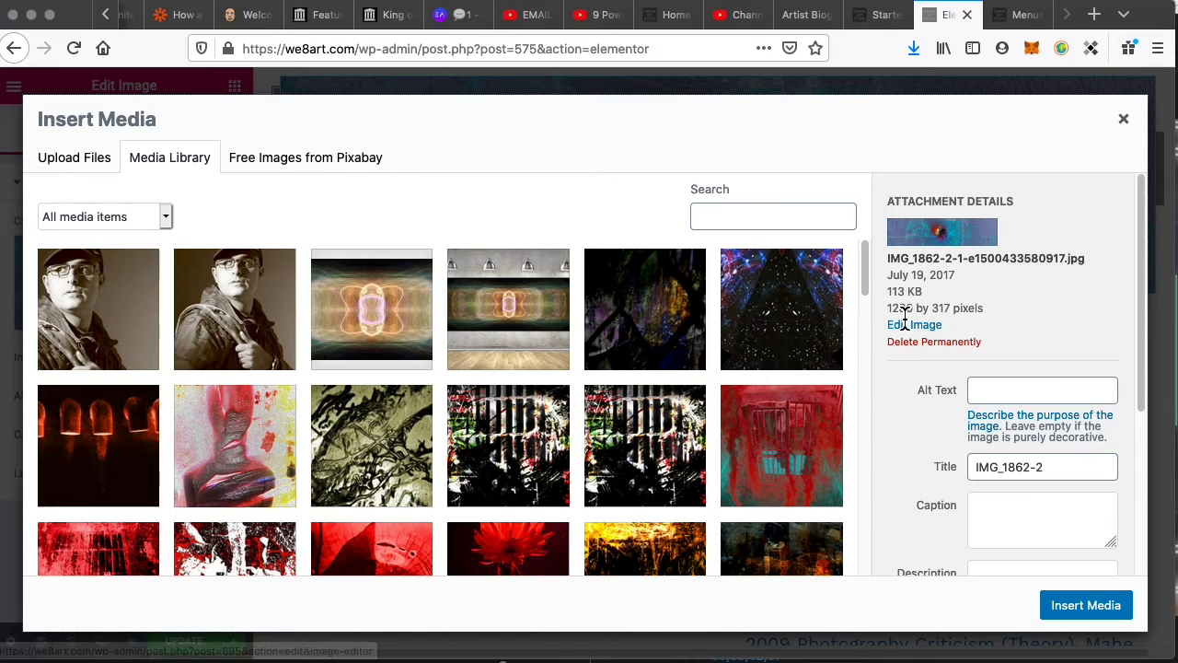
pyautogui.click(1124, 119)
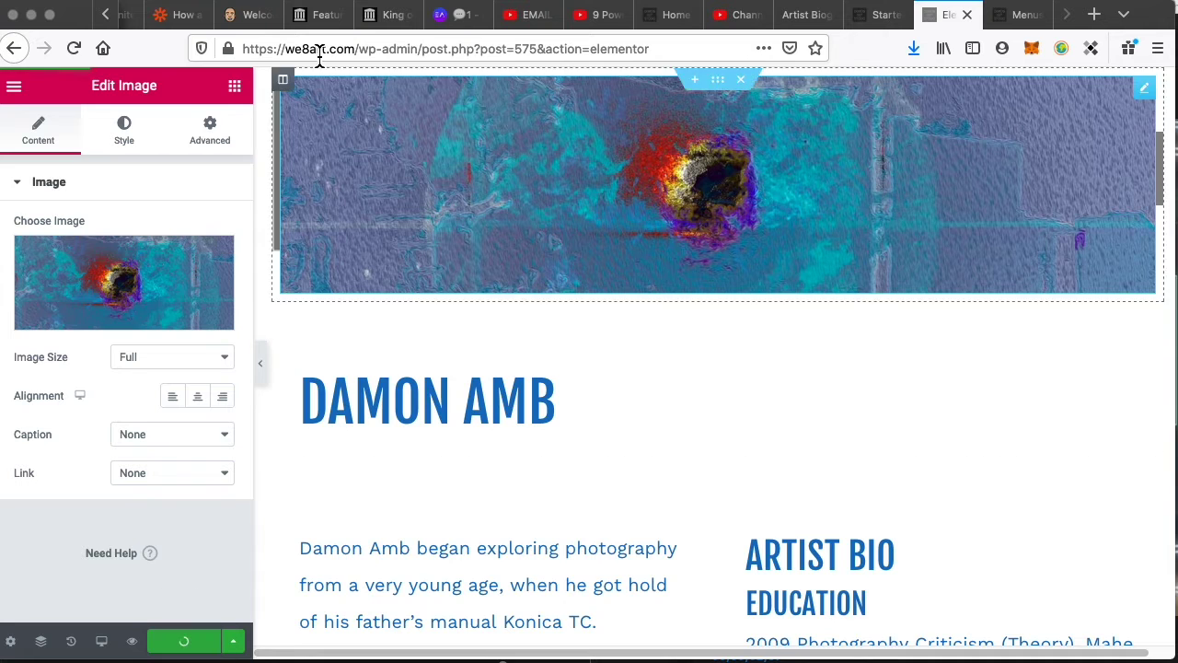
pyautogui.click(15, 89)
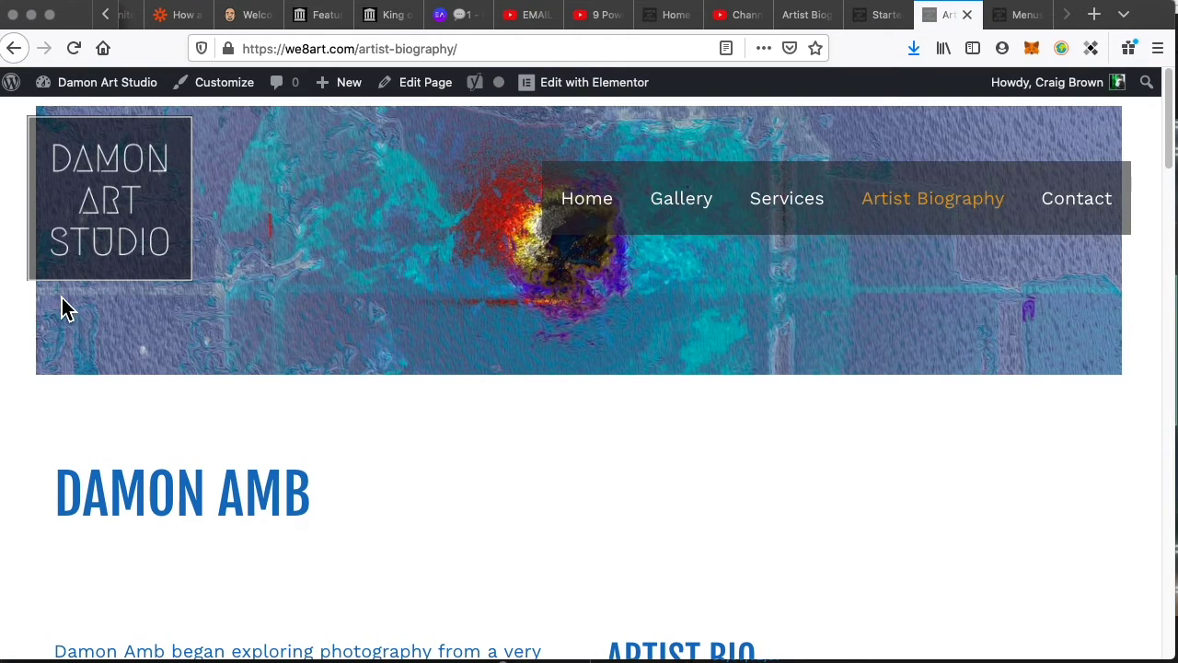
# - Reopen the page in Elementor and delete the image widget from the banner section
pyautogui.click(603, 92)
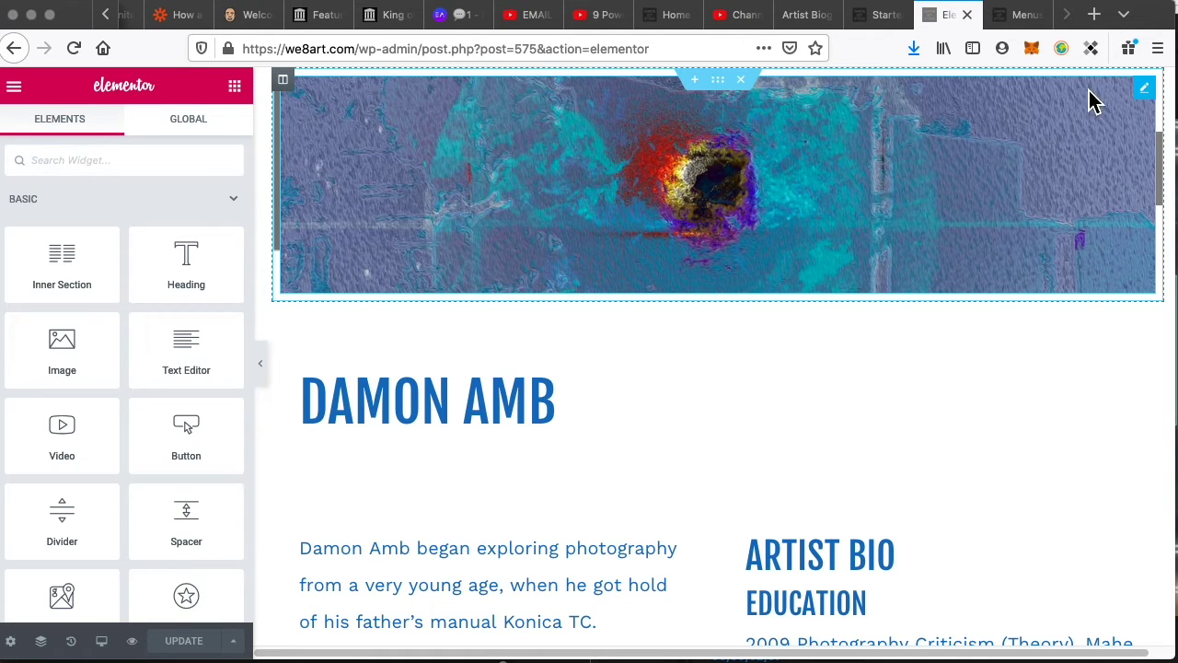
pyautogui.rightClick(1153, 103)
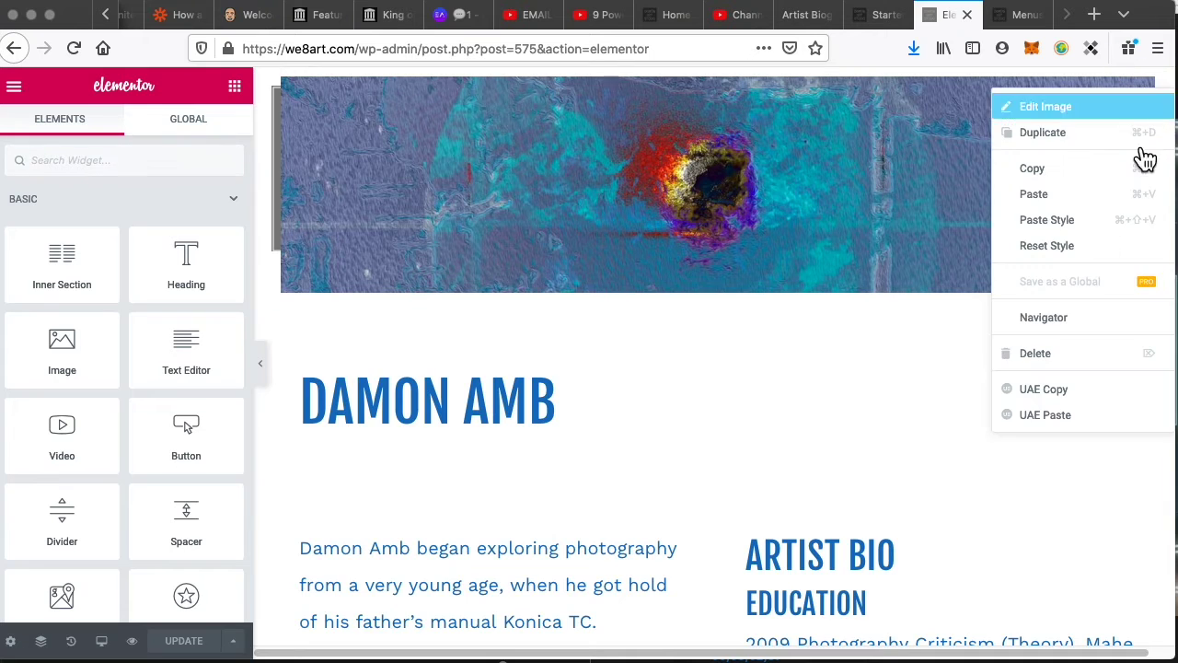
pyautogui.click(1074, 362)
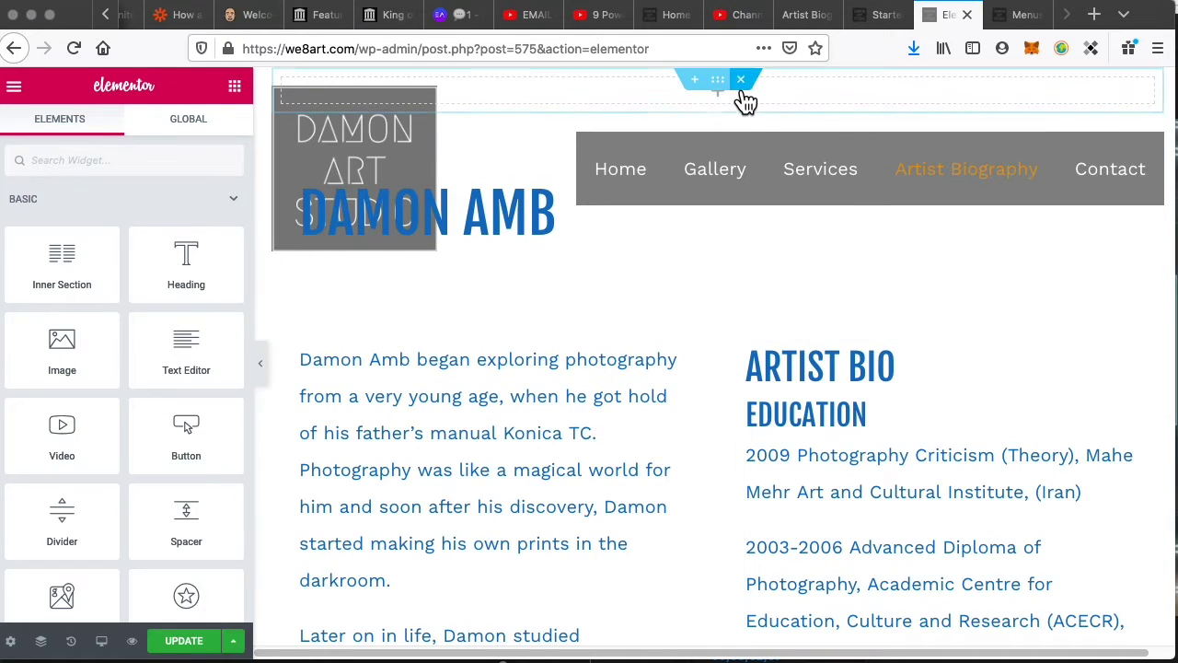
# - Give the emptied banner section a classic background using the image IMG_1862-2 from the media library
pyautogui.click(720, 81)
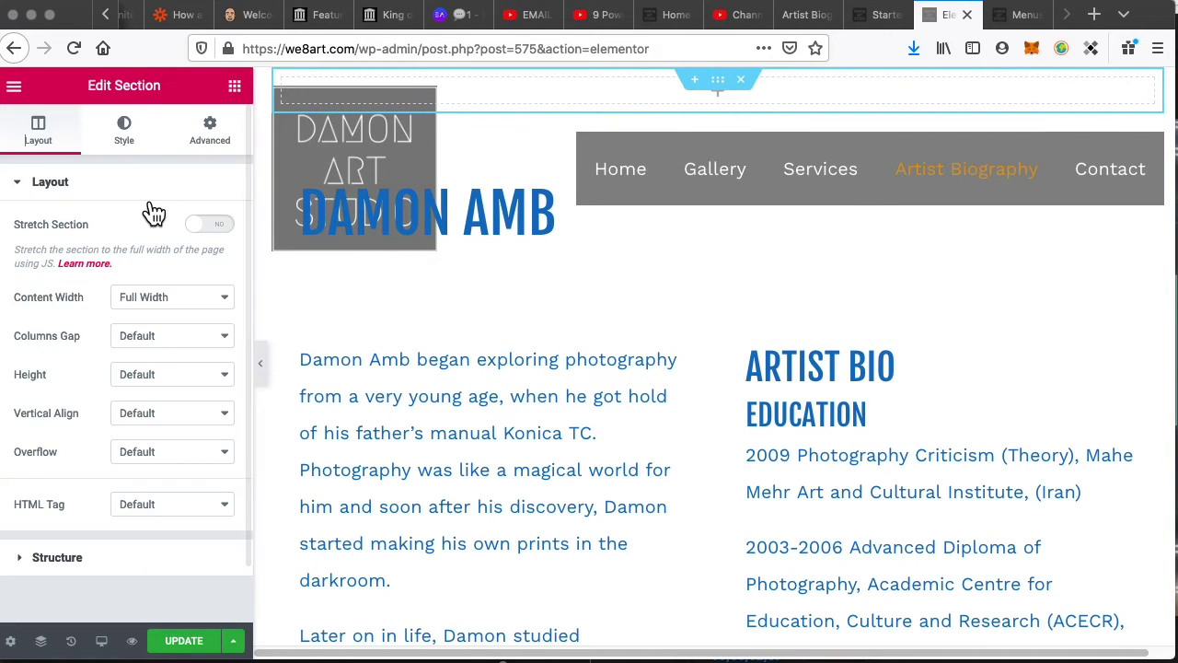
pyautogui.click(136, 134)
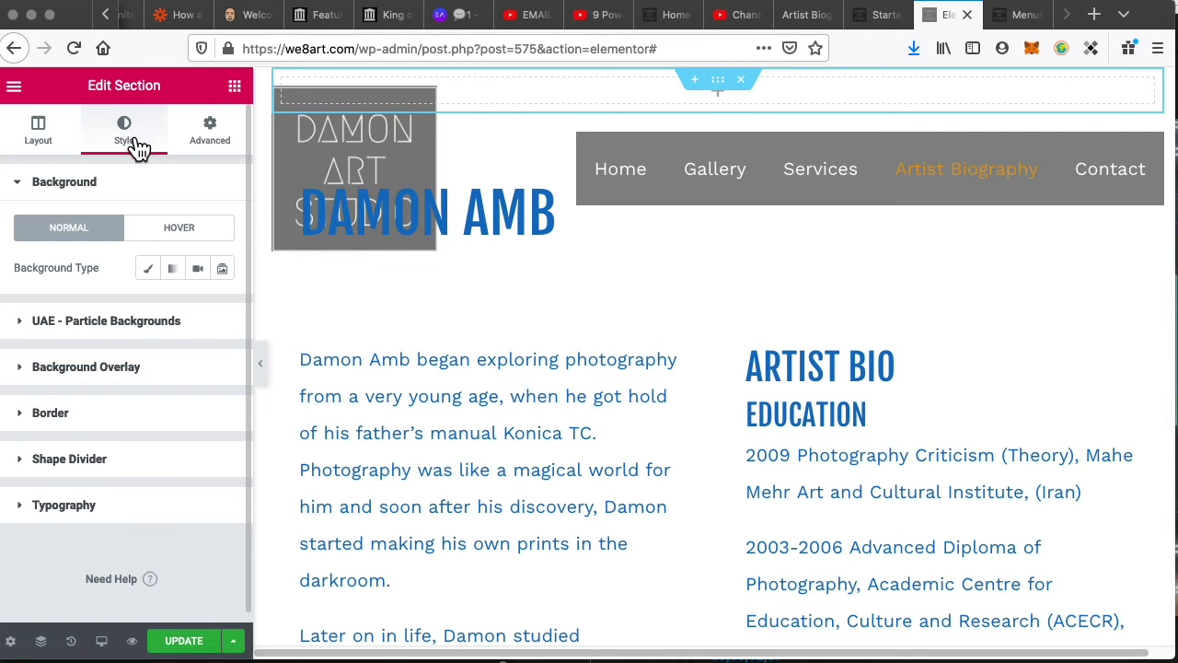
pyautogui.click(151, 271)
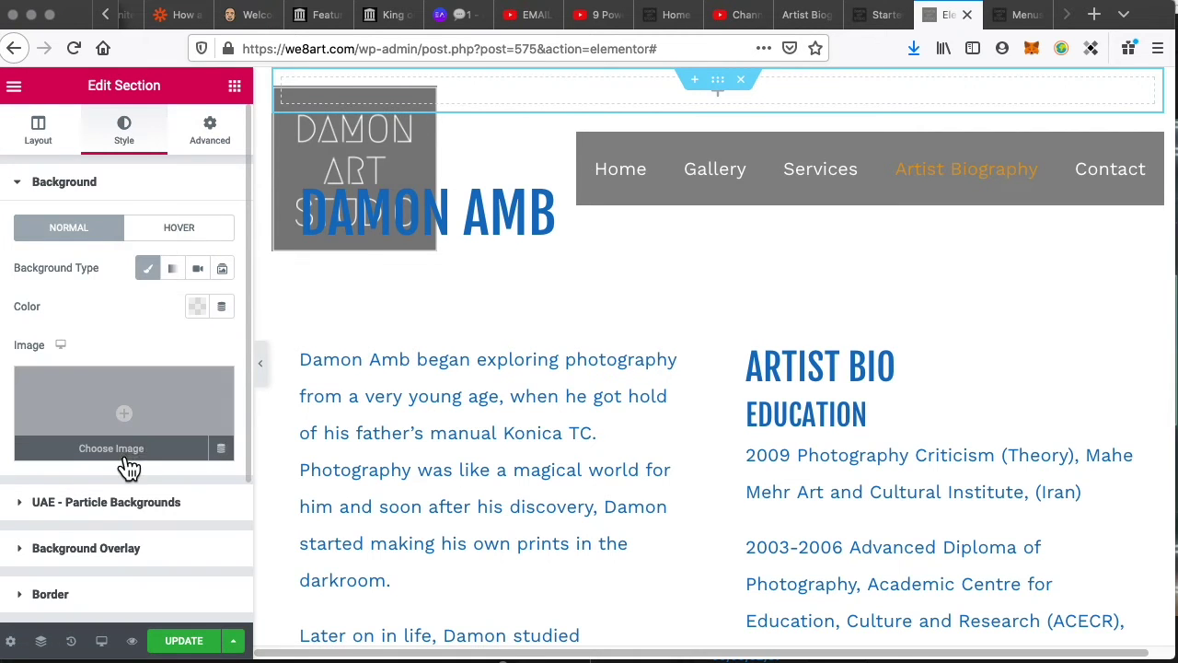
pyautogui.click(133, 426)
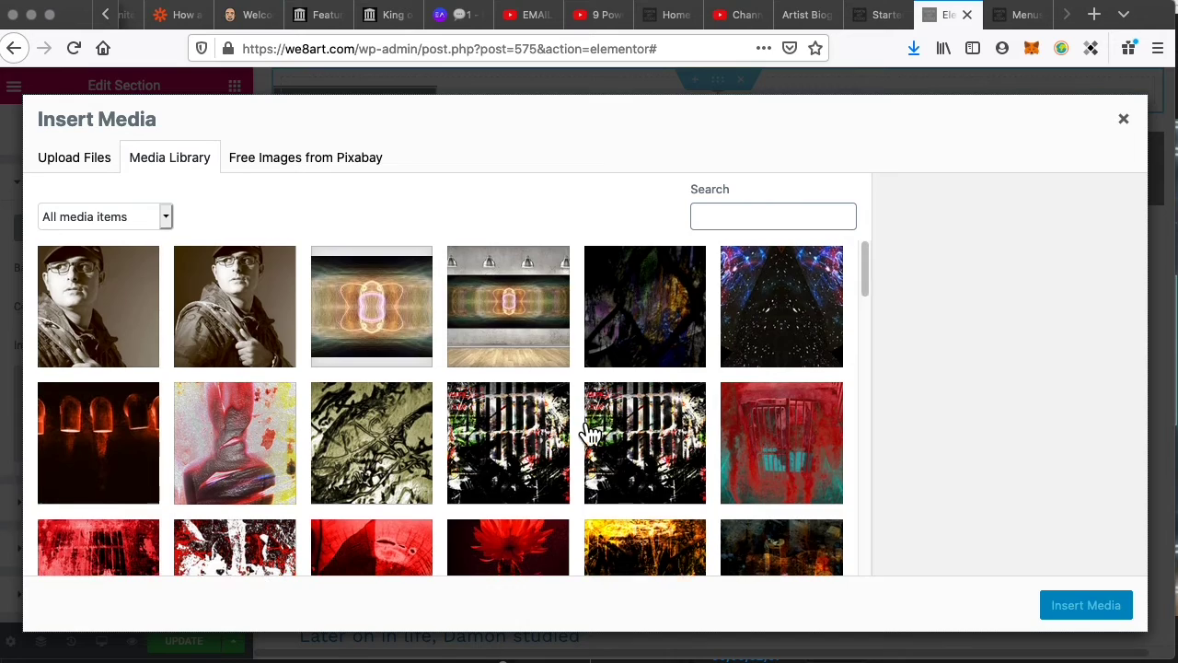
pyautogui.scroll(-5, 552, 387)
pyautogui.click(636, 329)
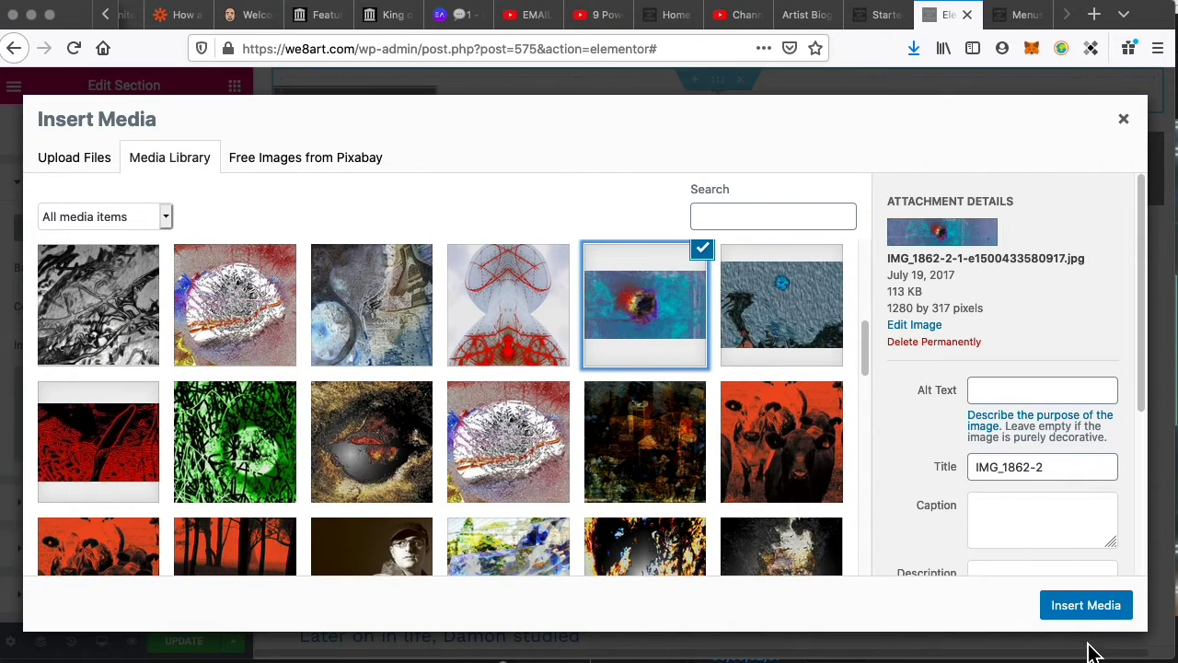
pyautogui.click(1086, 611)
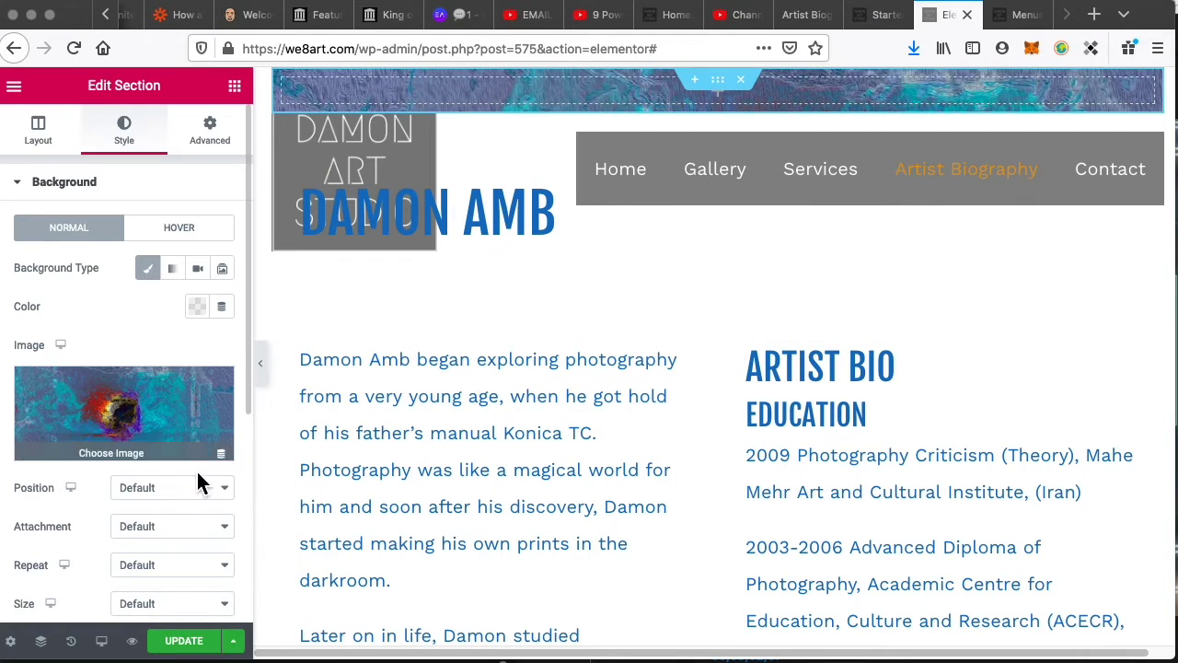
# - Set the banner section's background image to position Center Center, attachment Scroll, repeat Repeat and size Cover
pyautogui.click(163, 488)
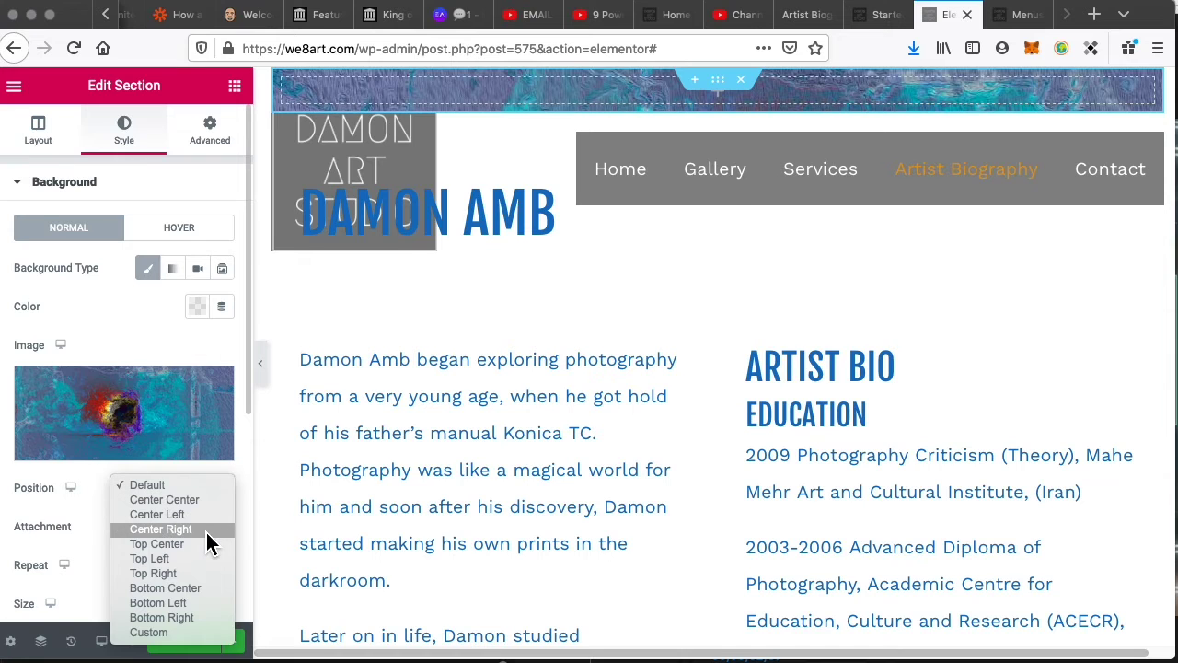
pyautogui.click(201, 504)
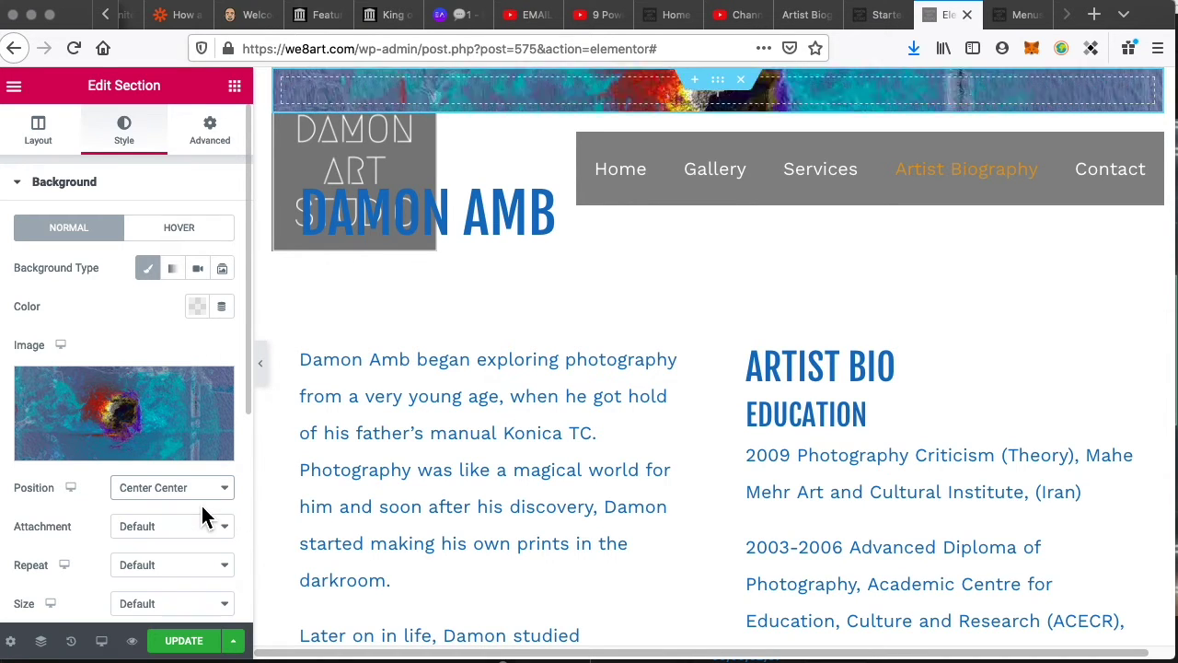
pyautogui.click(175, 528)
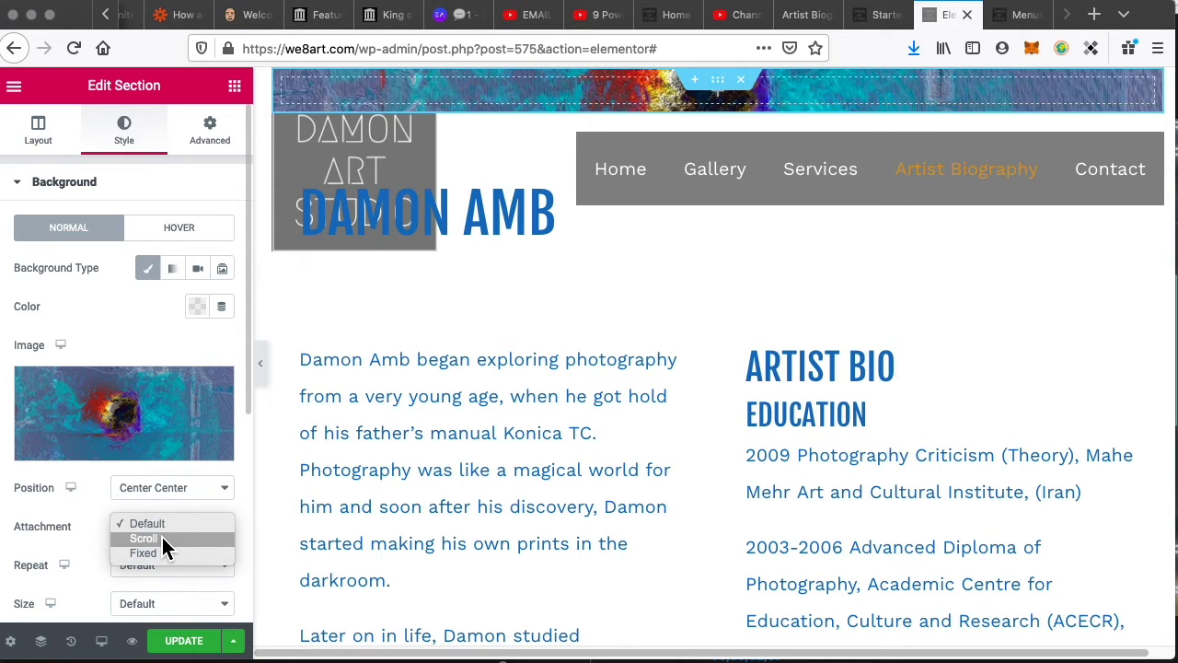
pyautogui.click(162, 537)
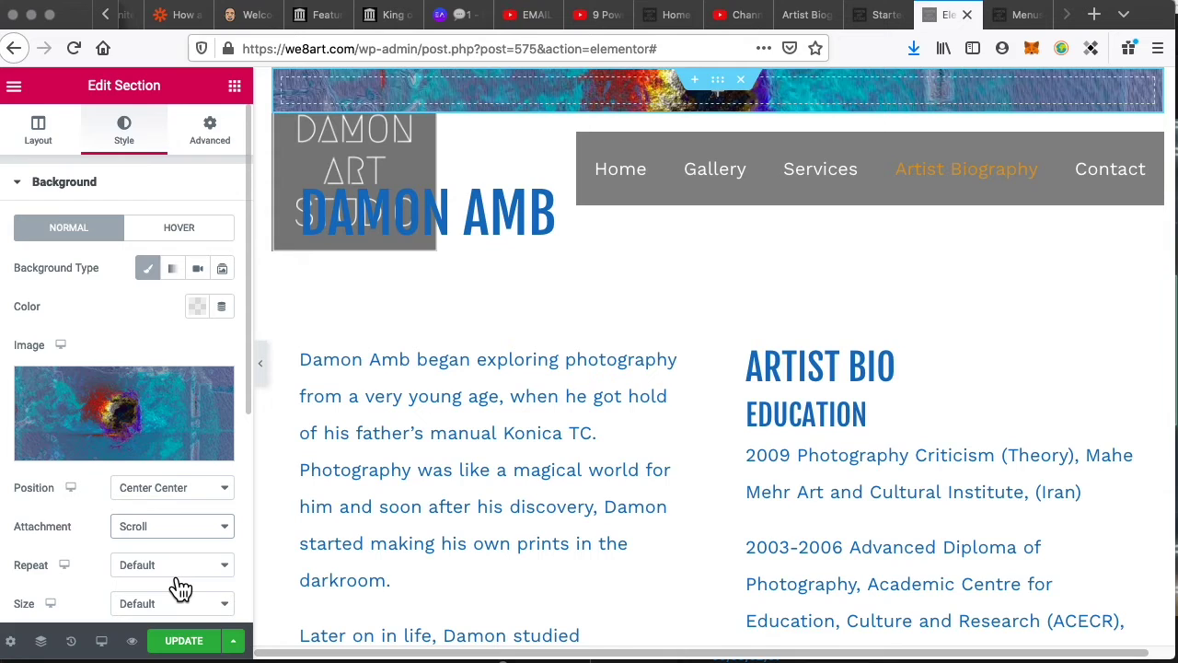
pyautogui.click(173, 570)
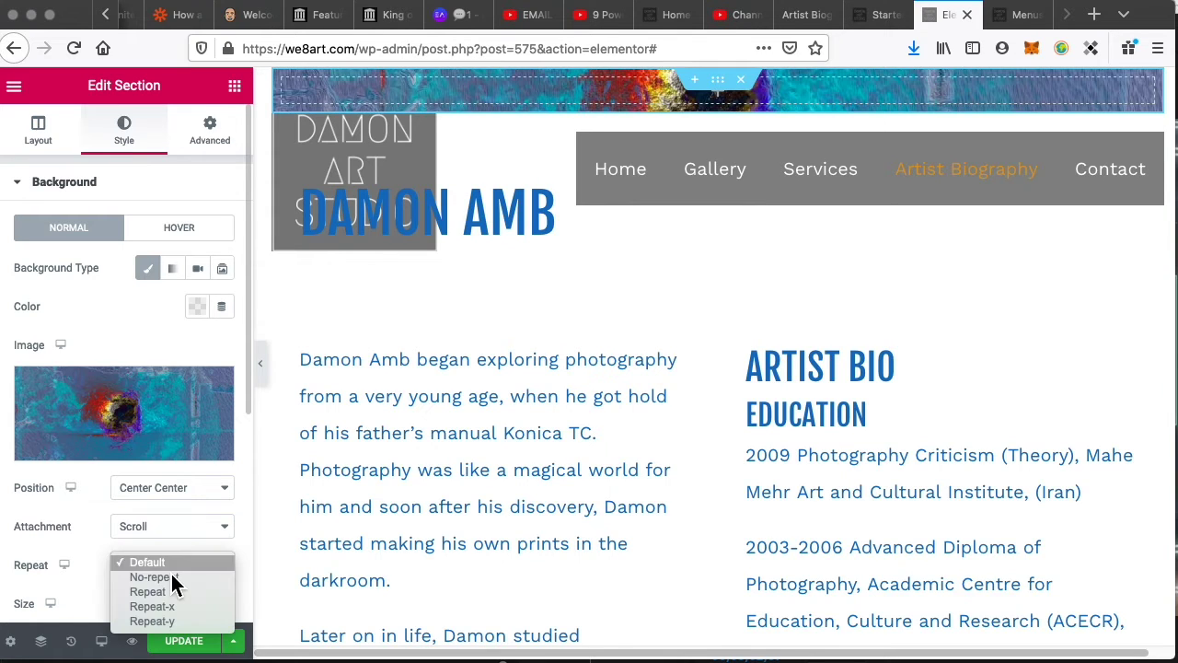
pyautogui.click(172, 578)
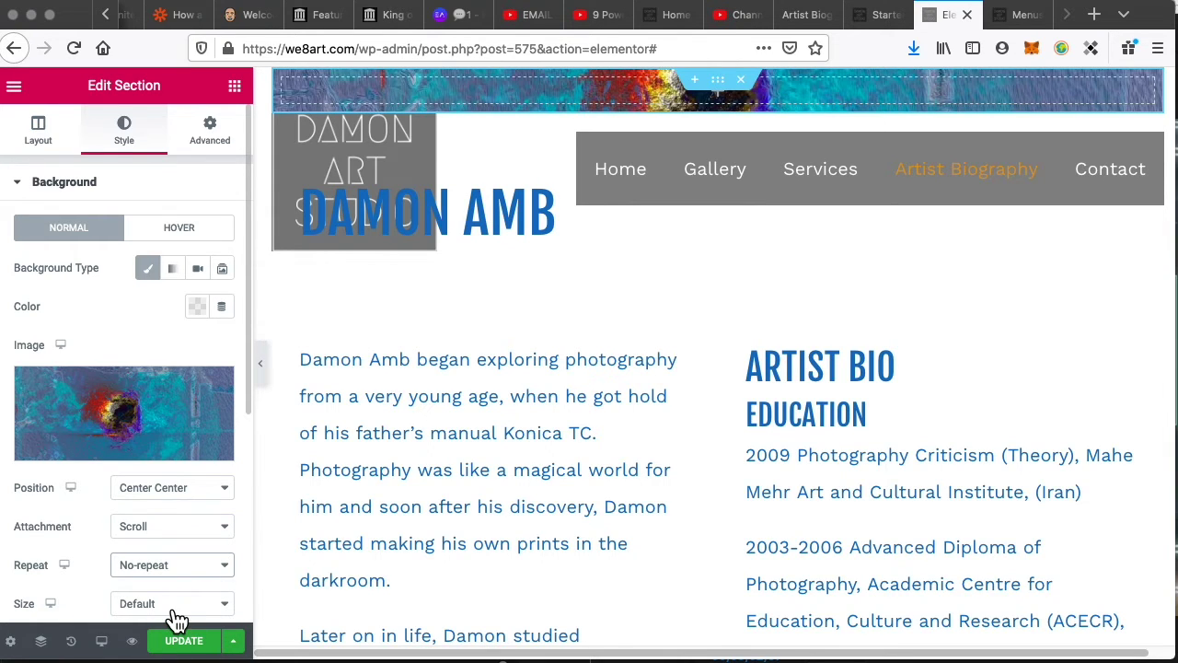
pyautogui.click(162, 567)
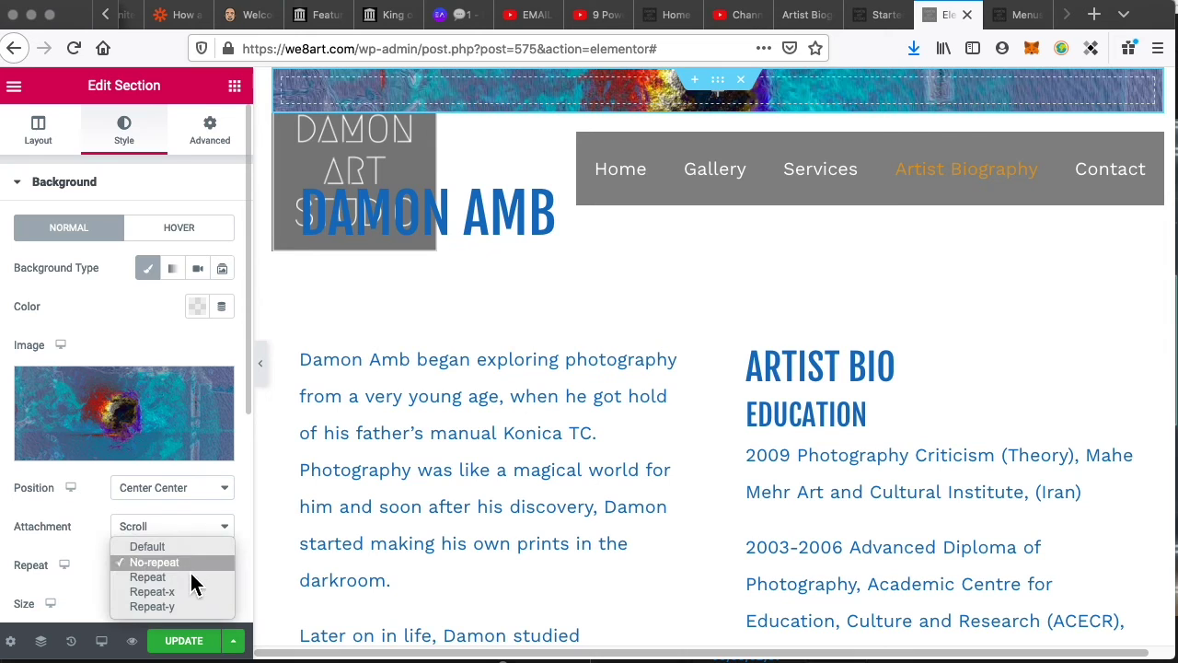
pyautogui.click(193, 578)
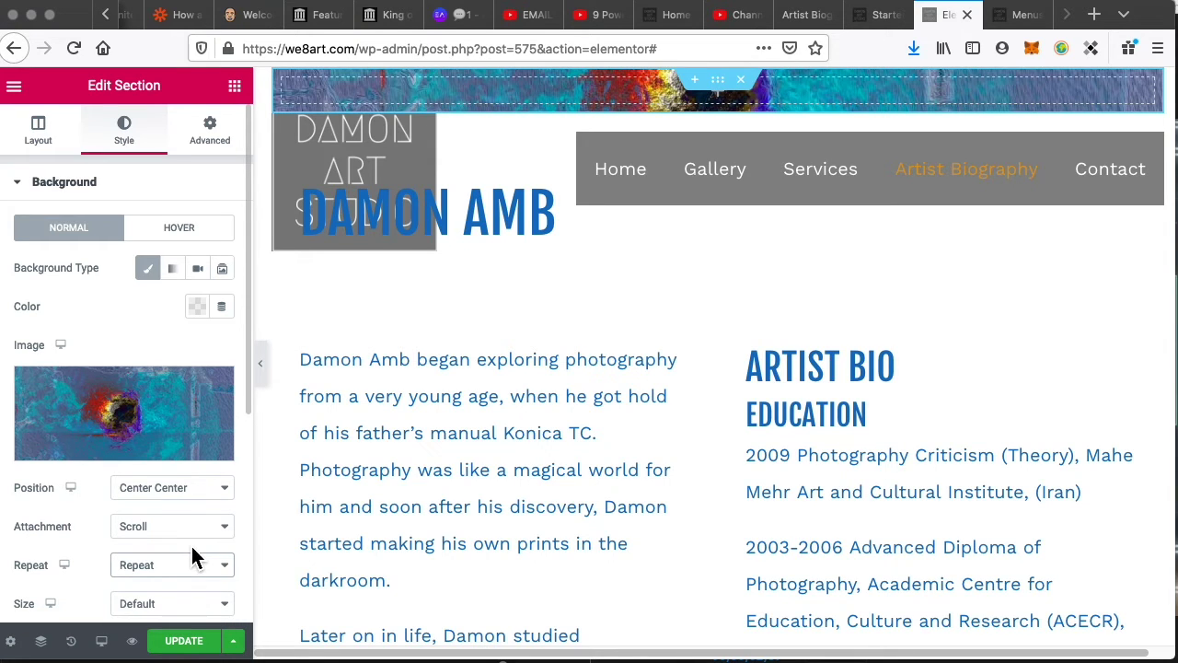
pyautogui.click(176, 609)
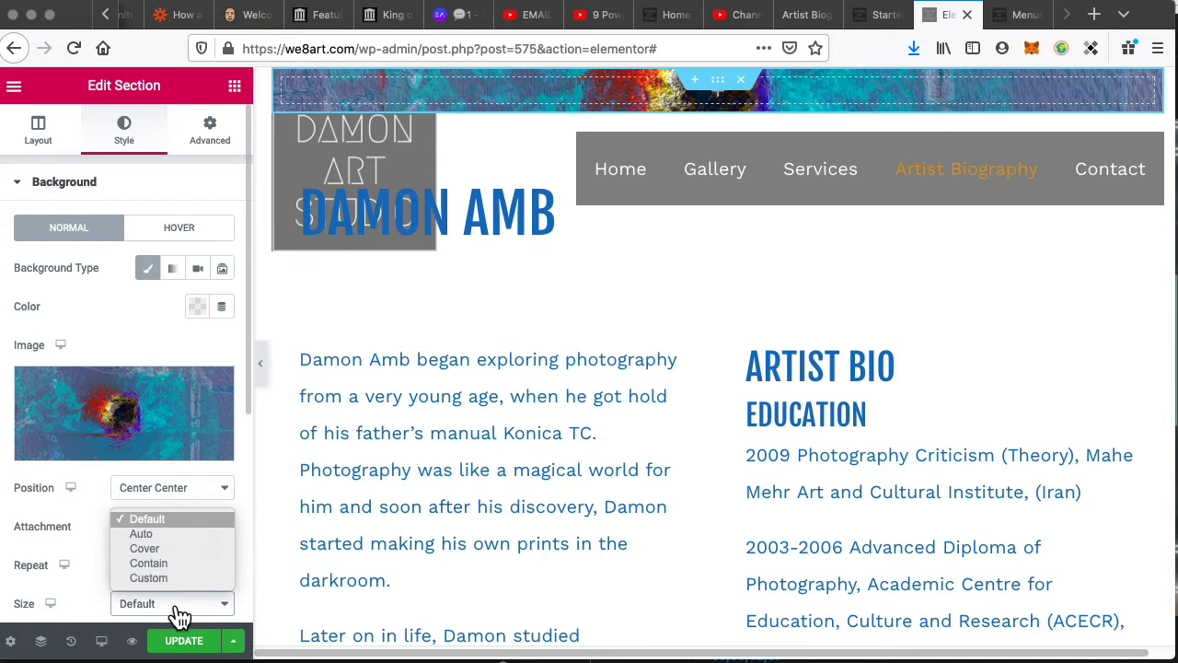
pyautogui.click(171, 549)
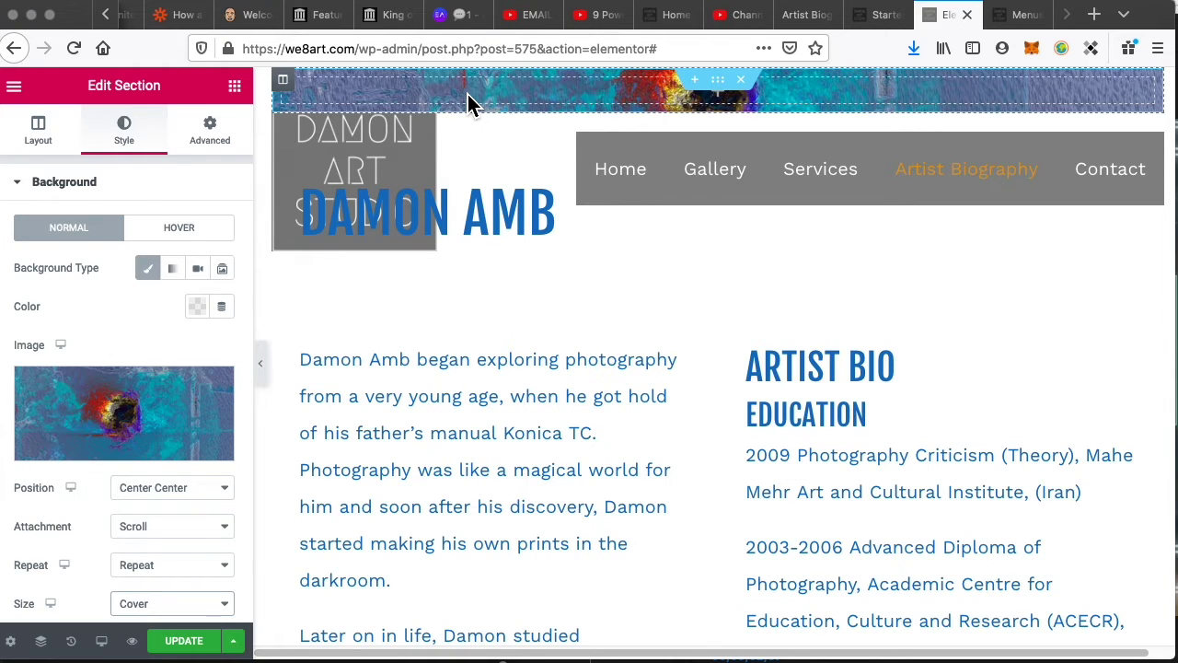
# - Unlink the banner section's padding values, switch their unit to percent, and set the top and bottom padding to 40
pyautogui.click(210, 134)
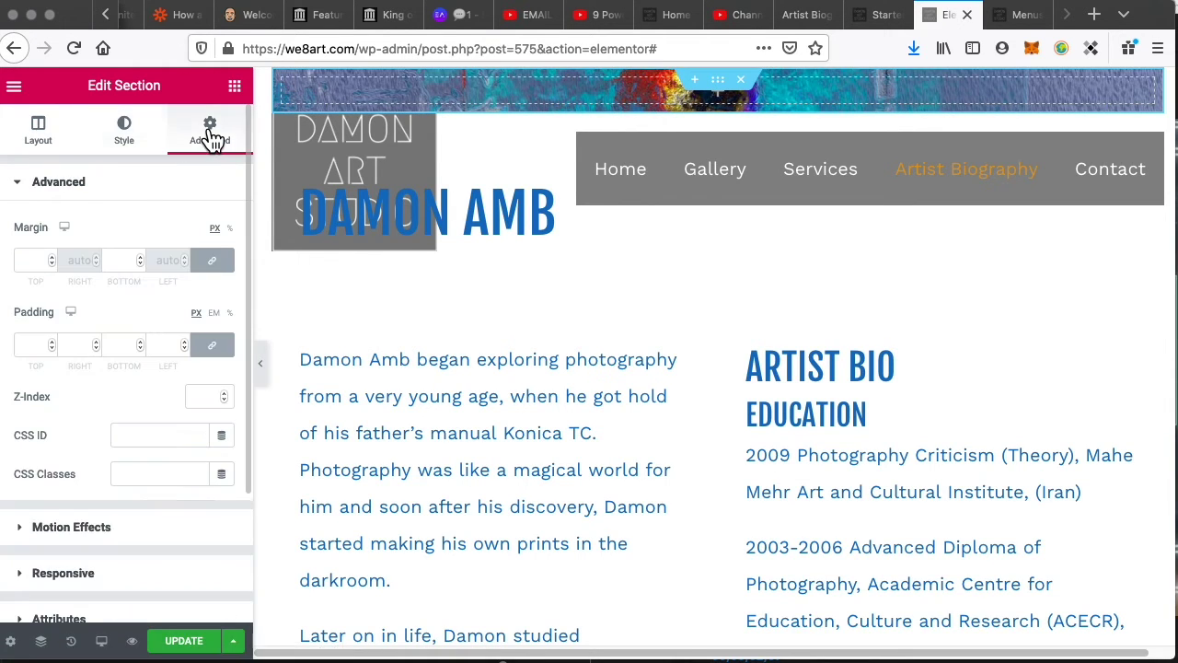
pyautogui.click(217, 350)
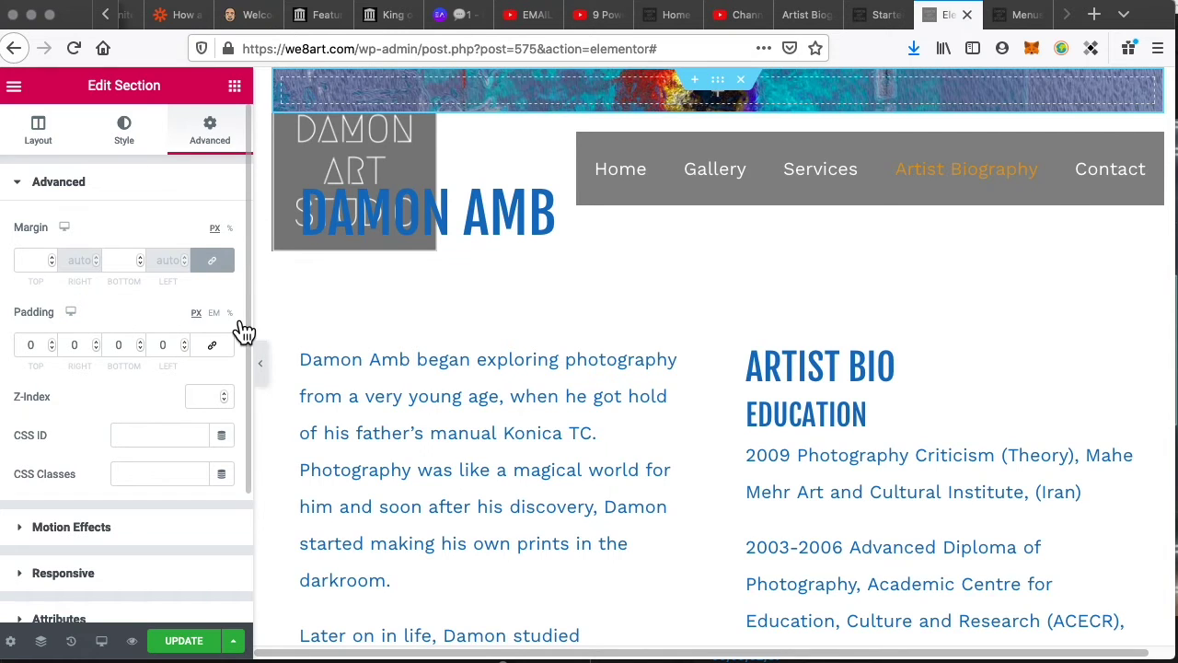
pyautogui.click(231, 316)
pyautogui.click(28, 348)
pyautogui.write('40')
pyautogui.press('Tab')
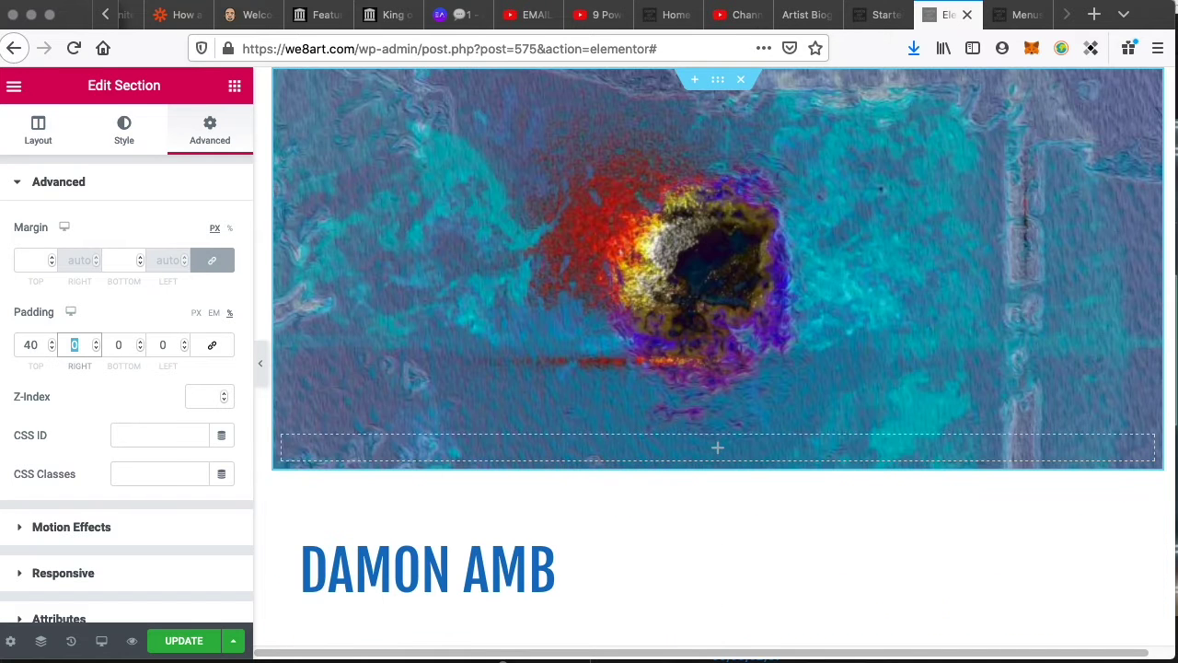
pyautogui.press('Tab')
pyautogui.press('Tab')
pyautogui.click(118, 345)
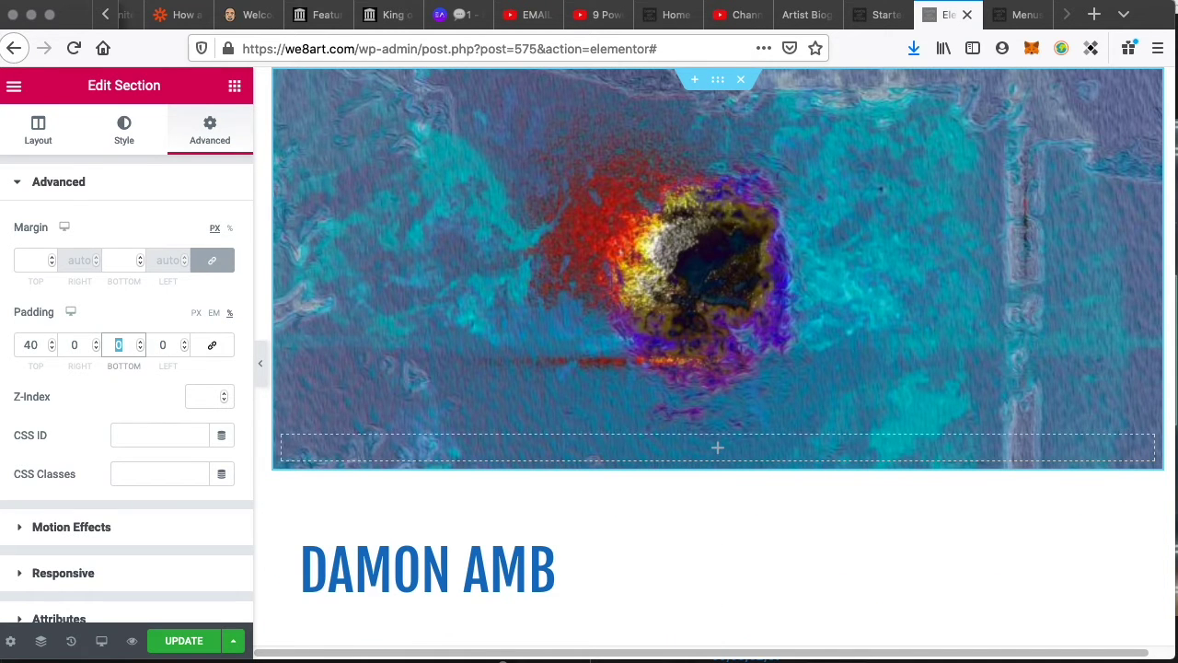
pyautogui.write('40')
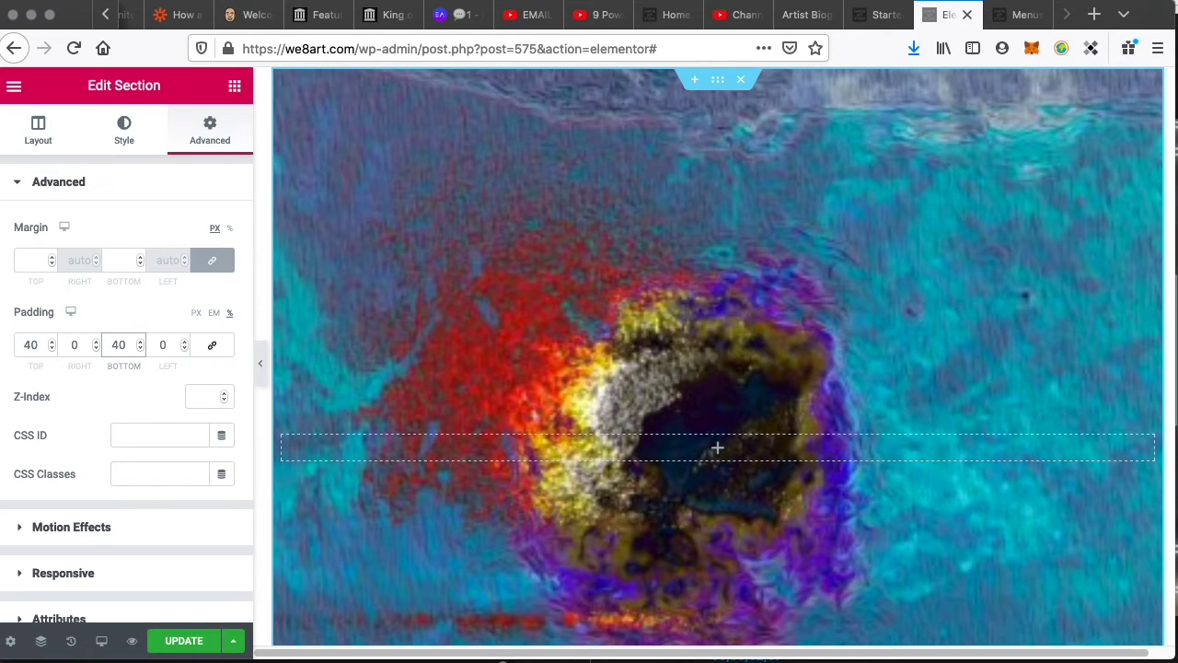
# - Reduce the banner section's top and bottom padding to 20 percent
pyautogui.hotkey('shift', 'Tab')
pyautogui.hotkey('shift', 'Tab')
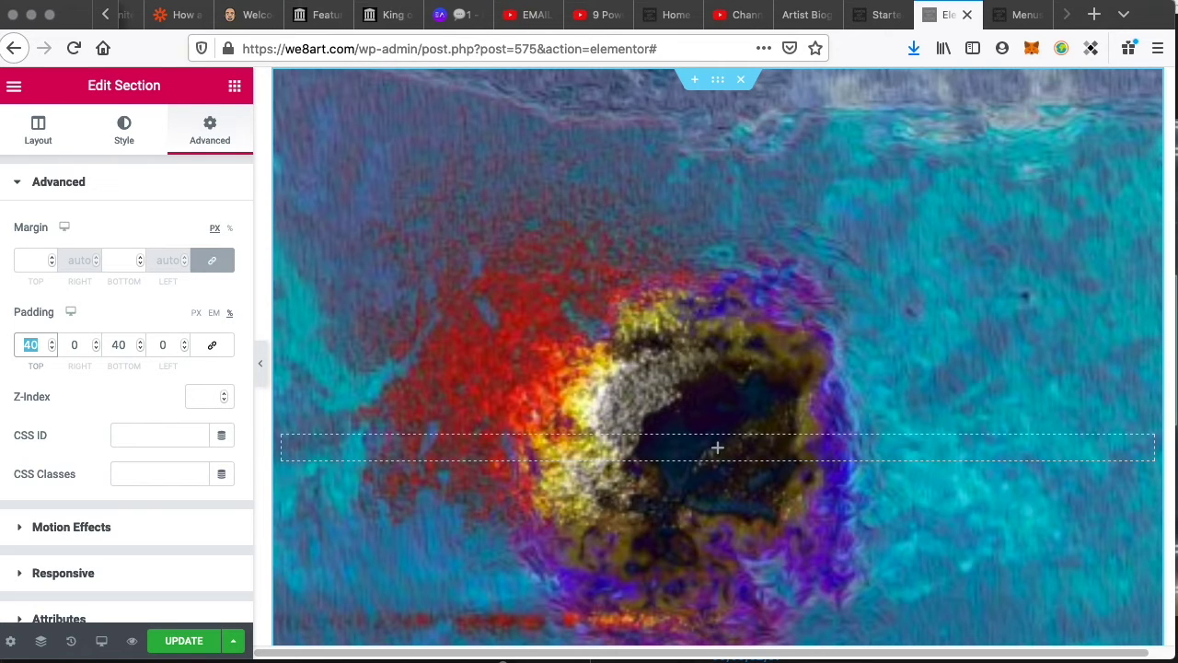
pyautogui.write('20')
pyautogui.press('Tab')
pyautogui.press('Tab')
pyautogui.write('20')
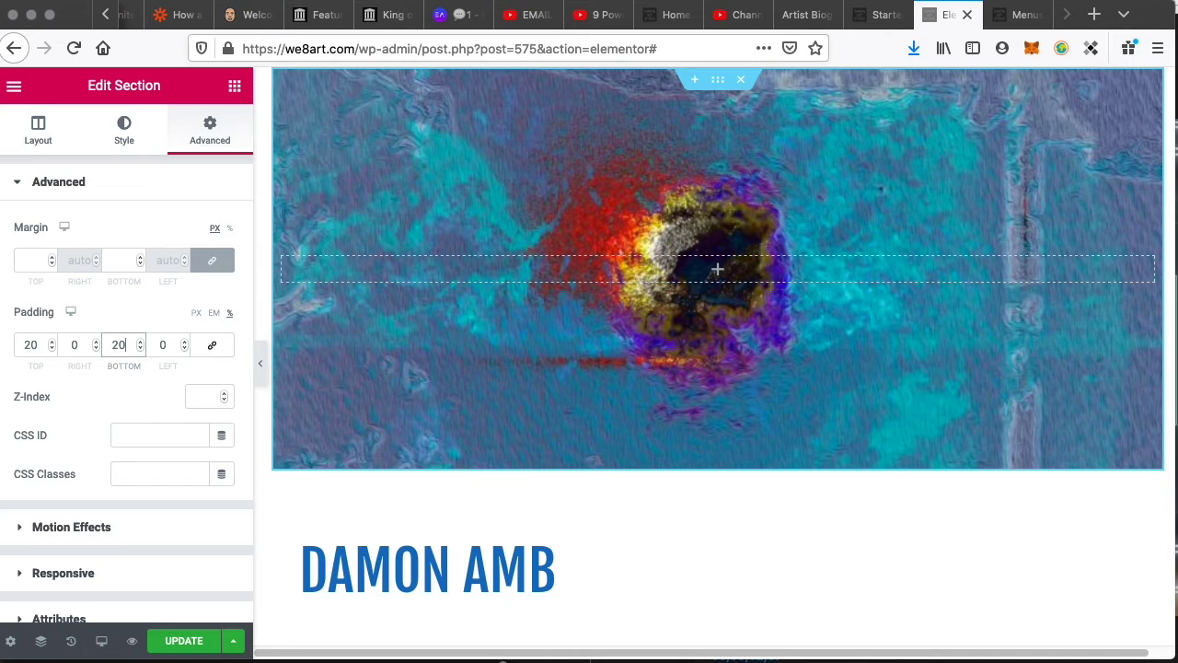
# - Set the banner section's top and bottom padding to 15 percent and update the page
pyautogui.hotkey('shift', 'Tab')
pyautogui.hotkey('shift', 'Tab')
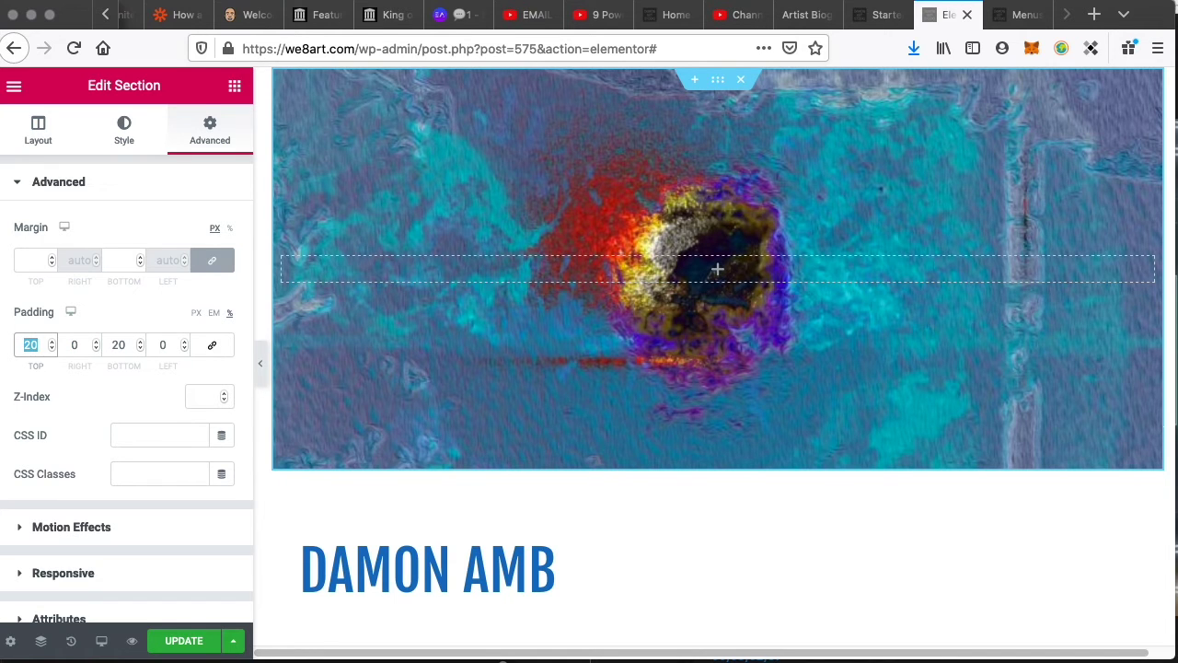
pyautogui.write('15')
pyautogui.press('Tab')
pyautogui.press('Tab')
pyautogui.write('15')
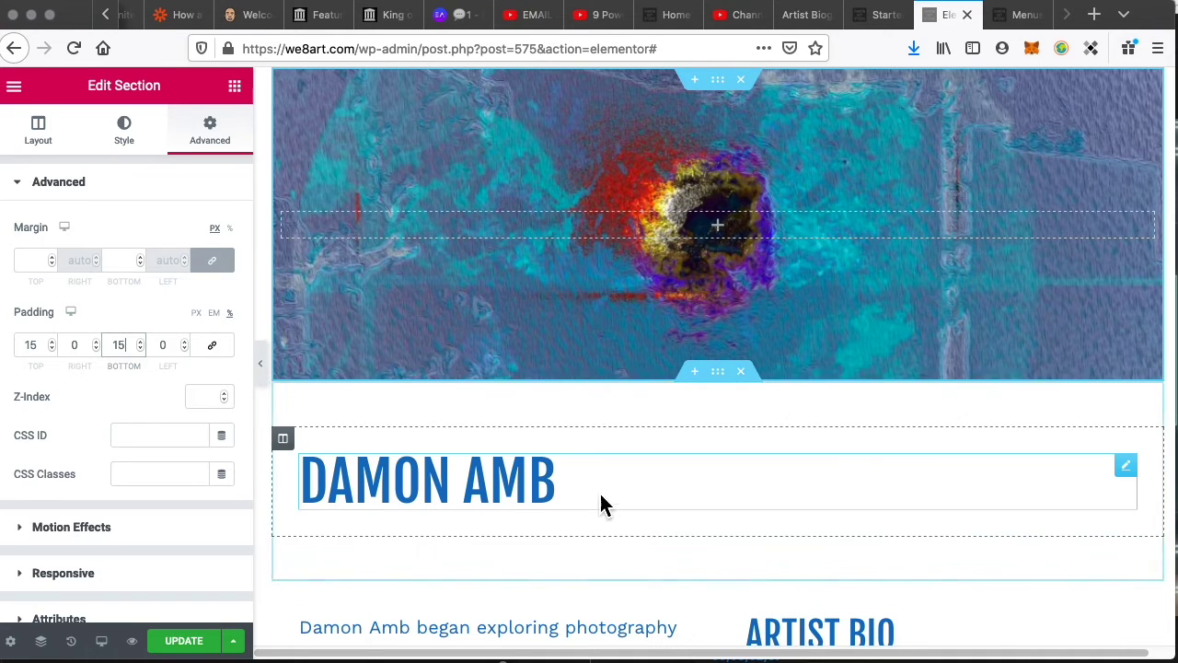
pyautogui.click(187, 650)
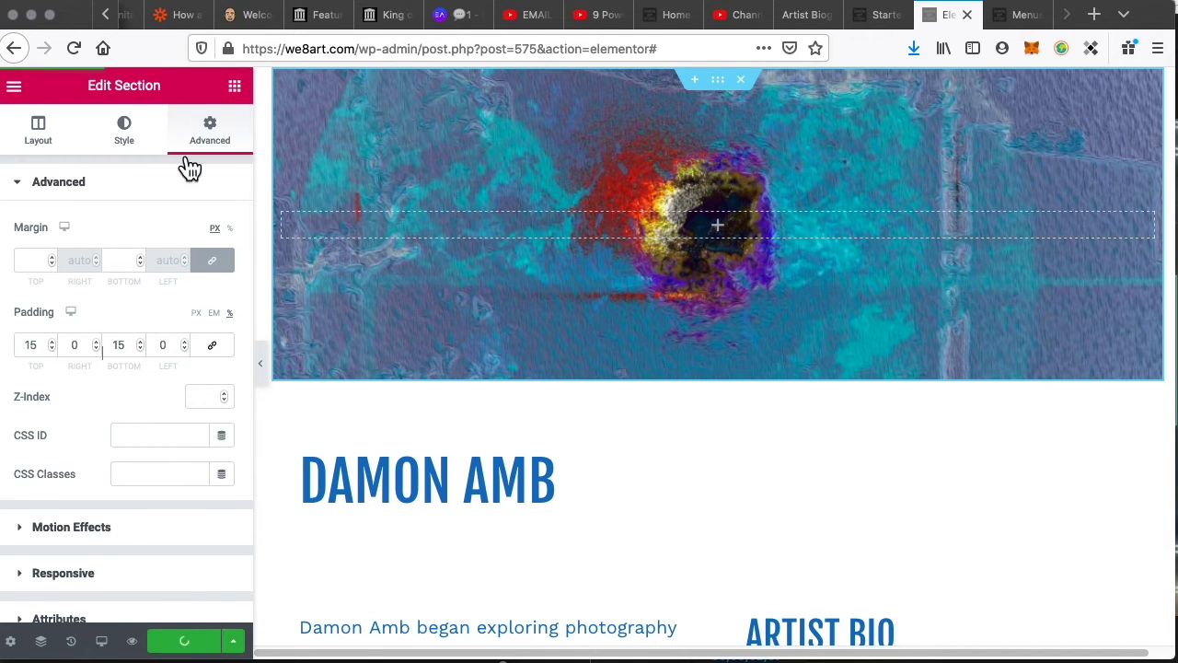
# - View the live Artist Biography page and examine how the banner spans the page and moves with the content
pyautogui.click(15, 89)
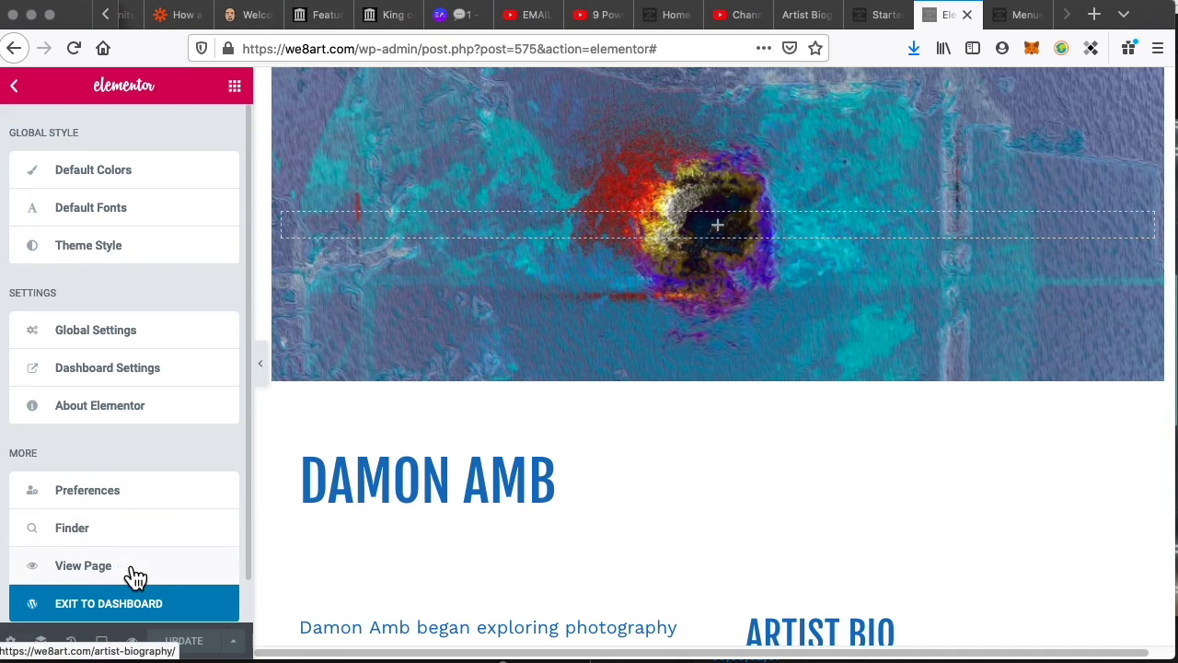
pyautogui.click(173, 563)
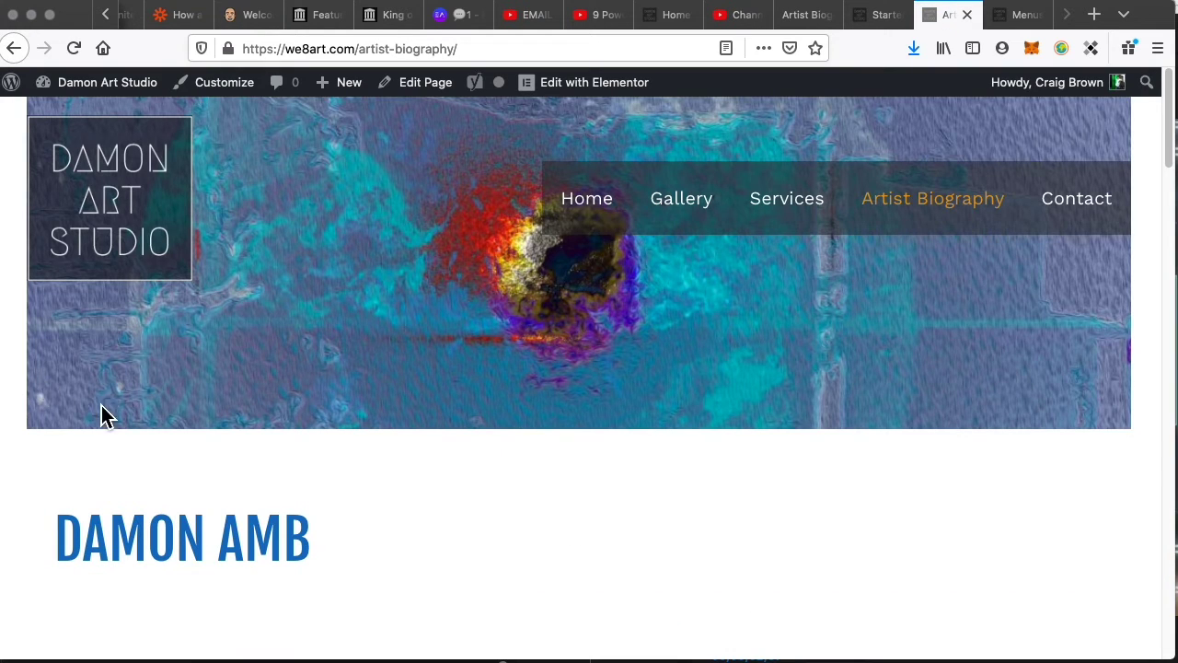
pyautogui.scroll(-4, 500, 544)
pyautogui.scroll(4, 513, 539)
pyautogui.scroll(-5, 1055, 258)
pyautogui.scroll(1, 1045, 251)
pyautogui.scroll(3, 855, 321)
pyautogui.scroll(-10, 856, 298)
pyautogui.scroll(10, 564, 326)
pyautogui.scroll(-5, 488, 282)
pyautogui.scroll(5, 497, 281)
# - Reopen the page in Elementor and check the banner section's content width and padding settings
pyautogui.click(600, 94)
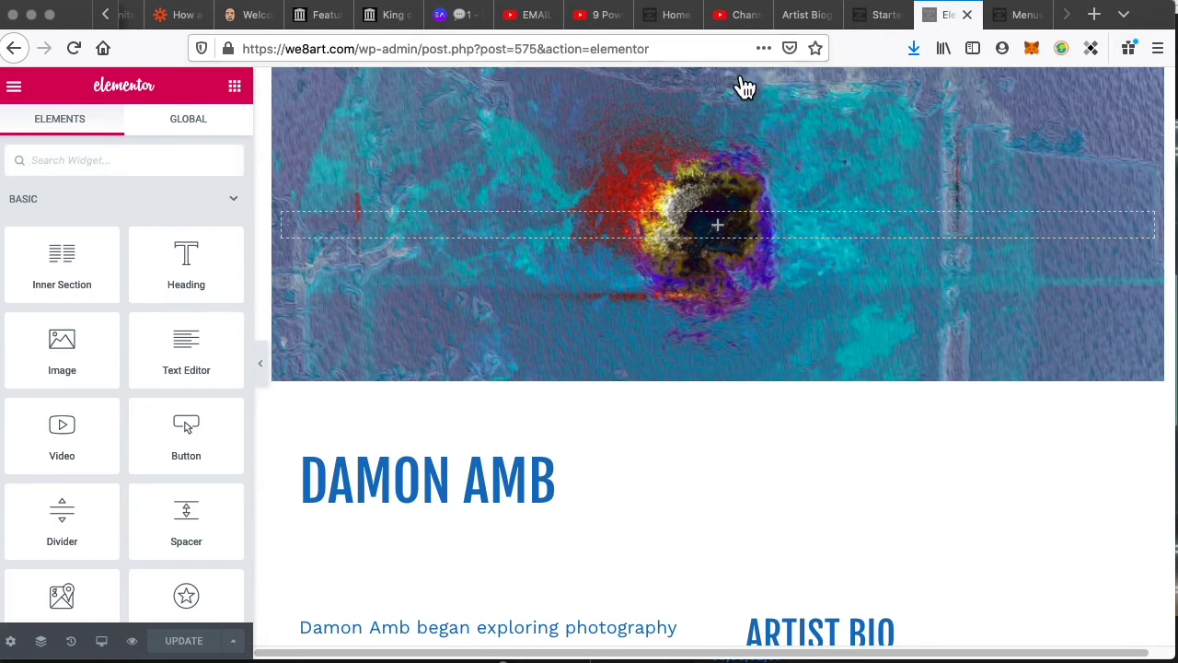
pyautogui.click(727, 81)
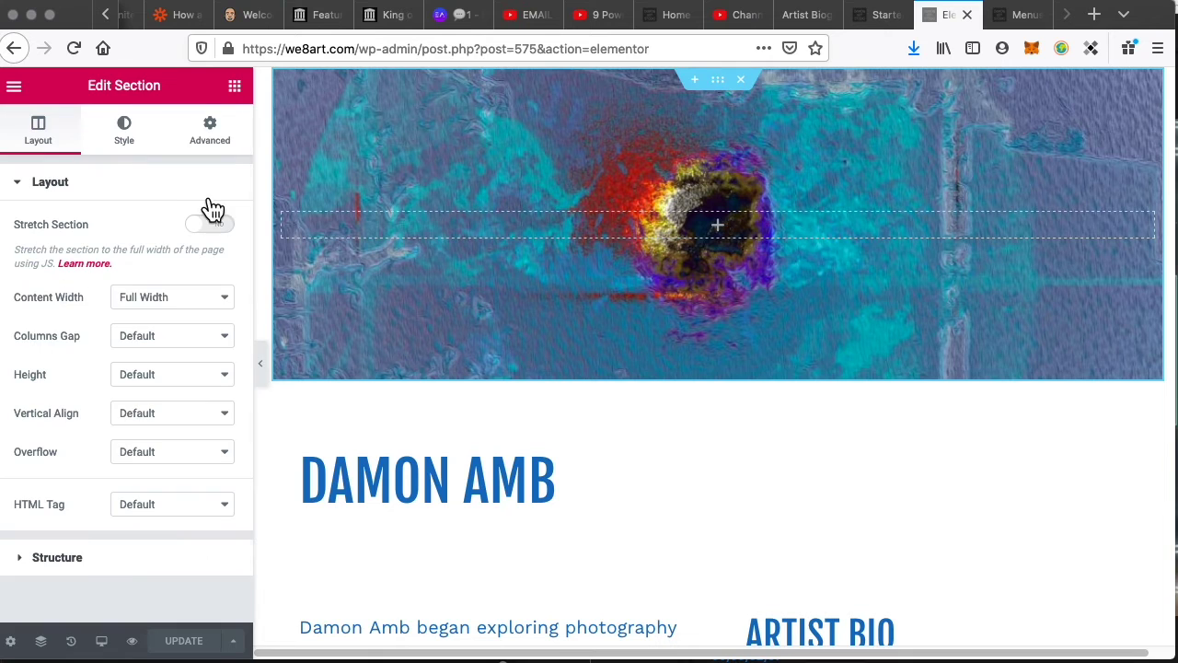
pyautogui.click(155, 296)
pyautogui.click(173, 223)
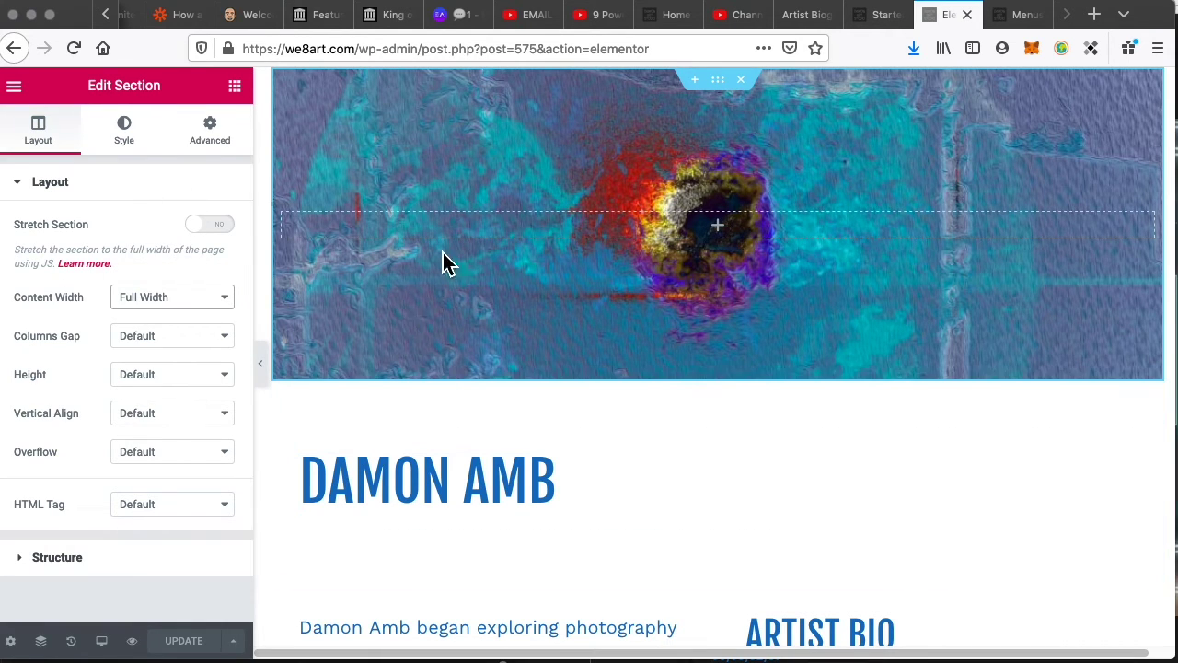
pyautogui.click(208, 145)
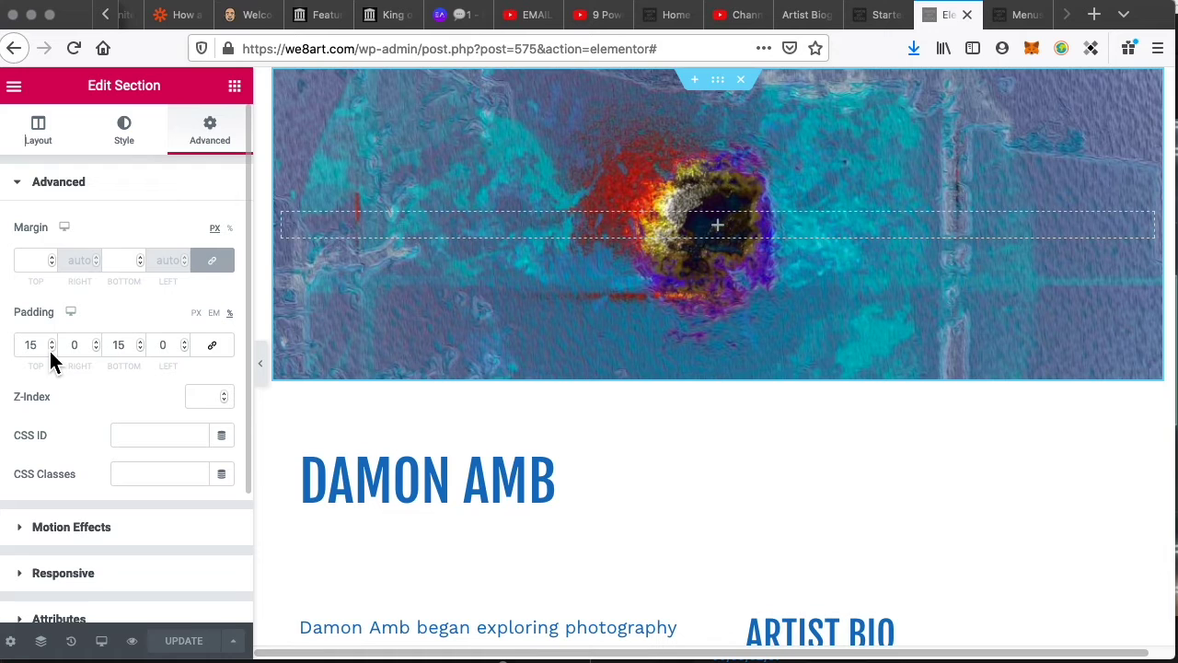
pyautogui.click(48, 138)
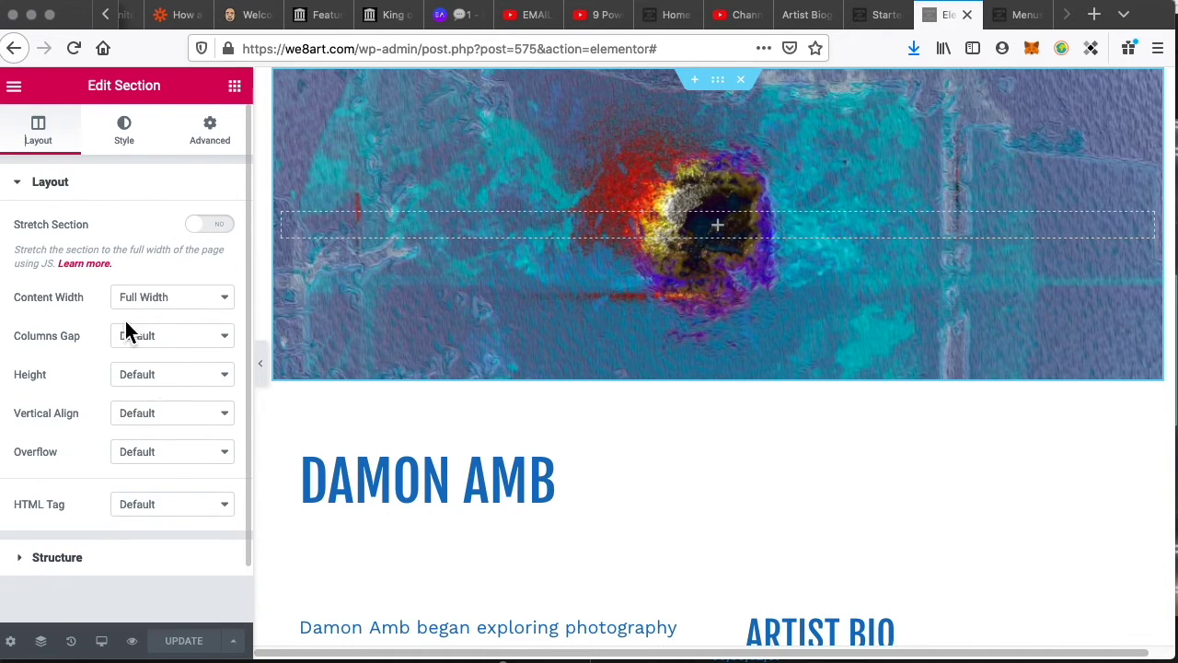
# - Change the banner background's attachment to Fixed and its repeat to No-repeat
pyautogui.click(137, 142)
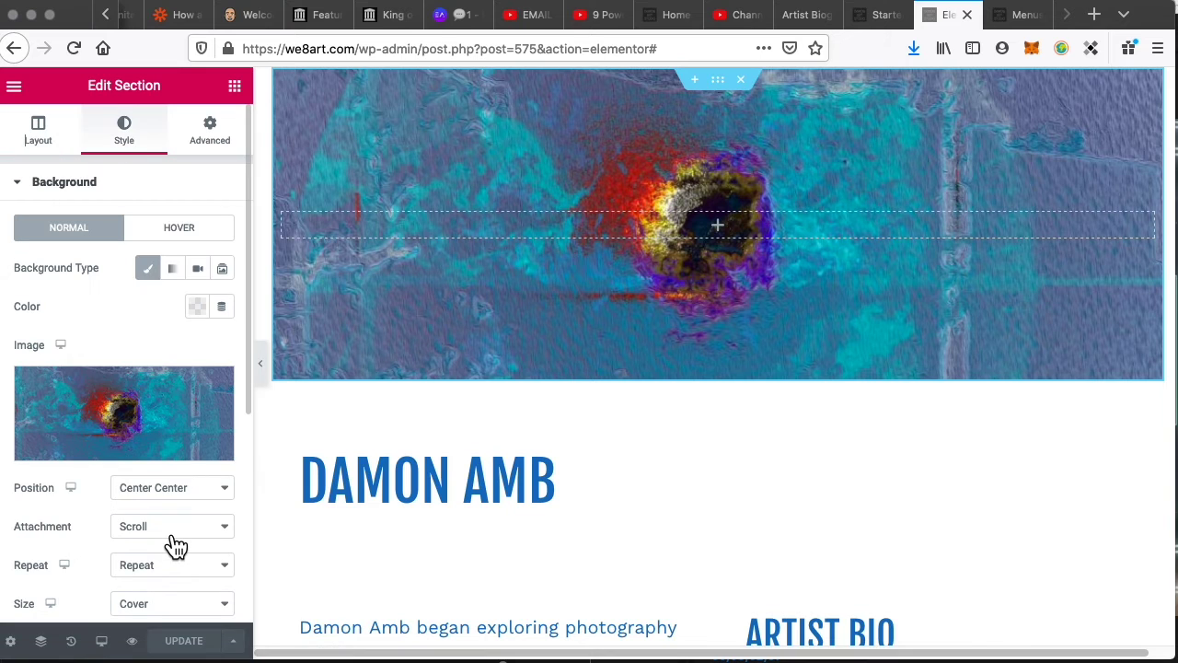
pyautogui.click(173, 538)
pyautogui.click(178, 541)
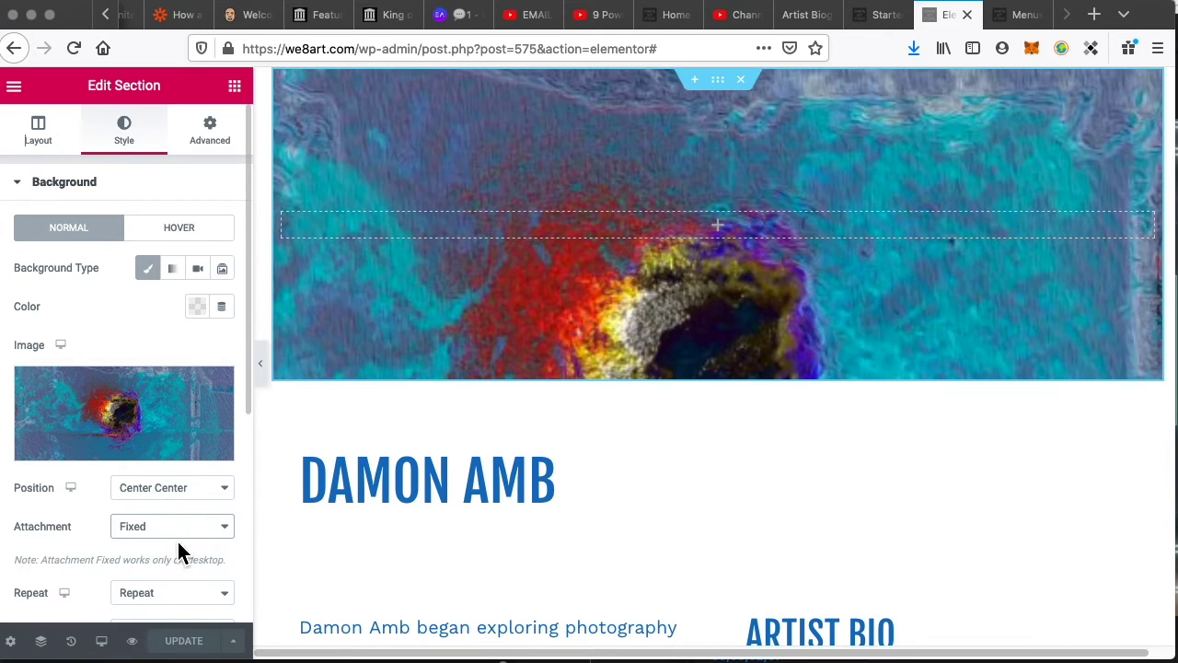
pyautogui.click(164, 593)
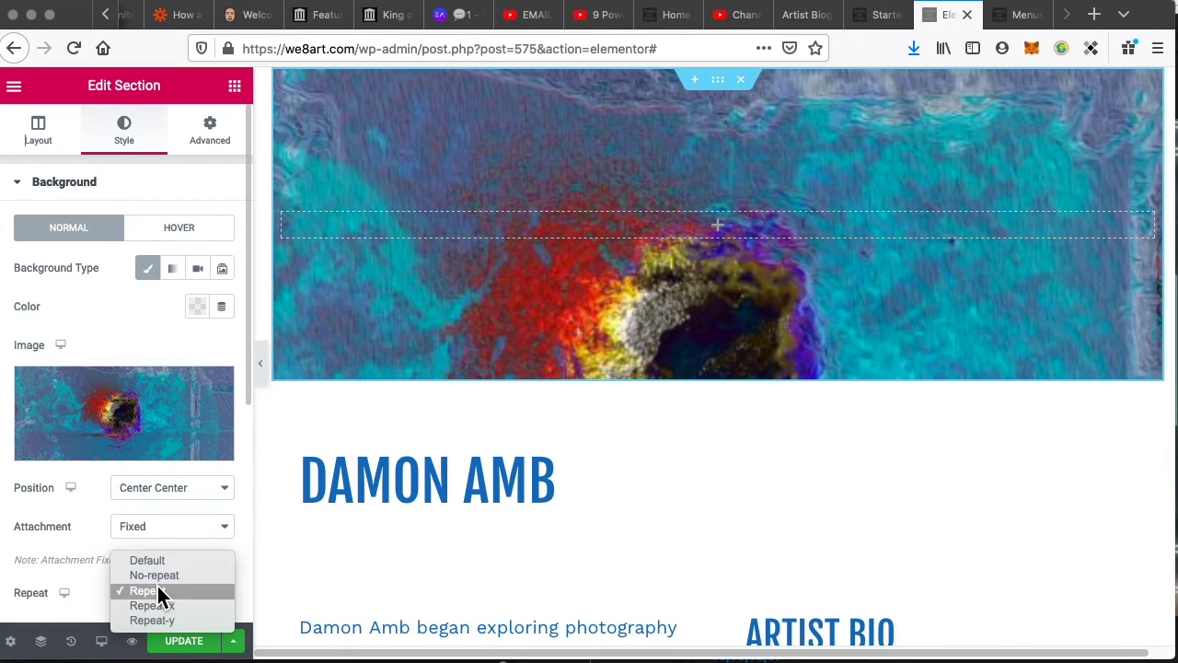
pyautogui.click(155, 575)
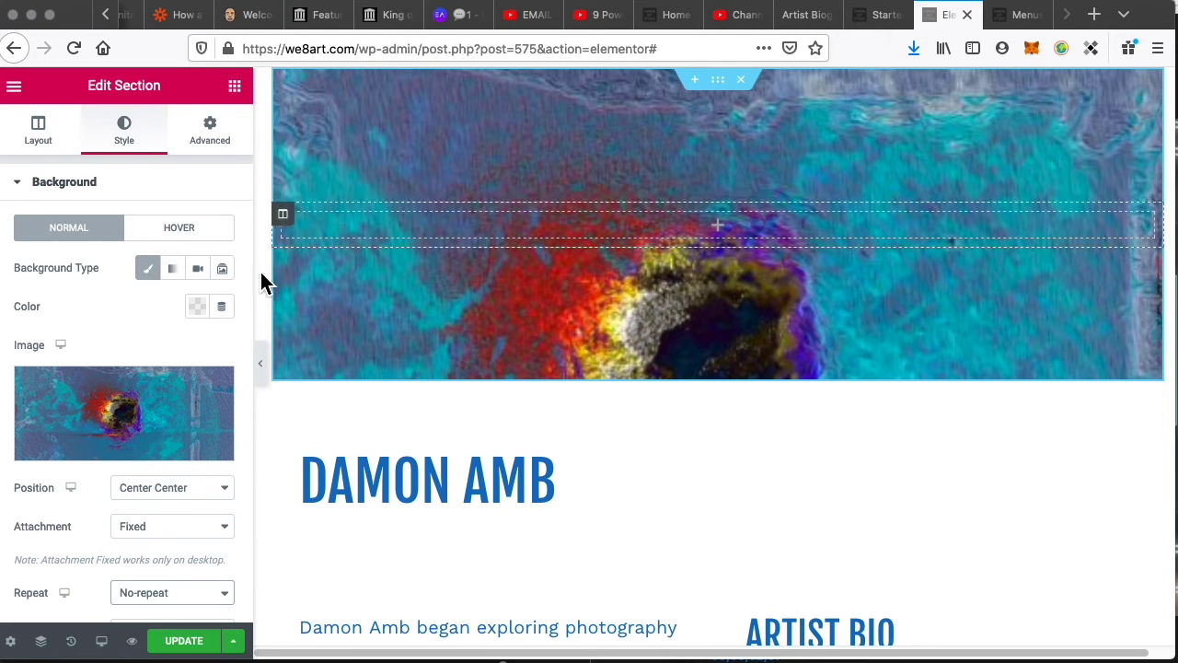
# - Update the page, exit to its WordPress editor, and bring up the template setting in Page Attributes
pyautogui.click(14, 90)
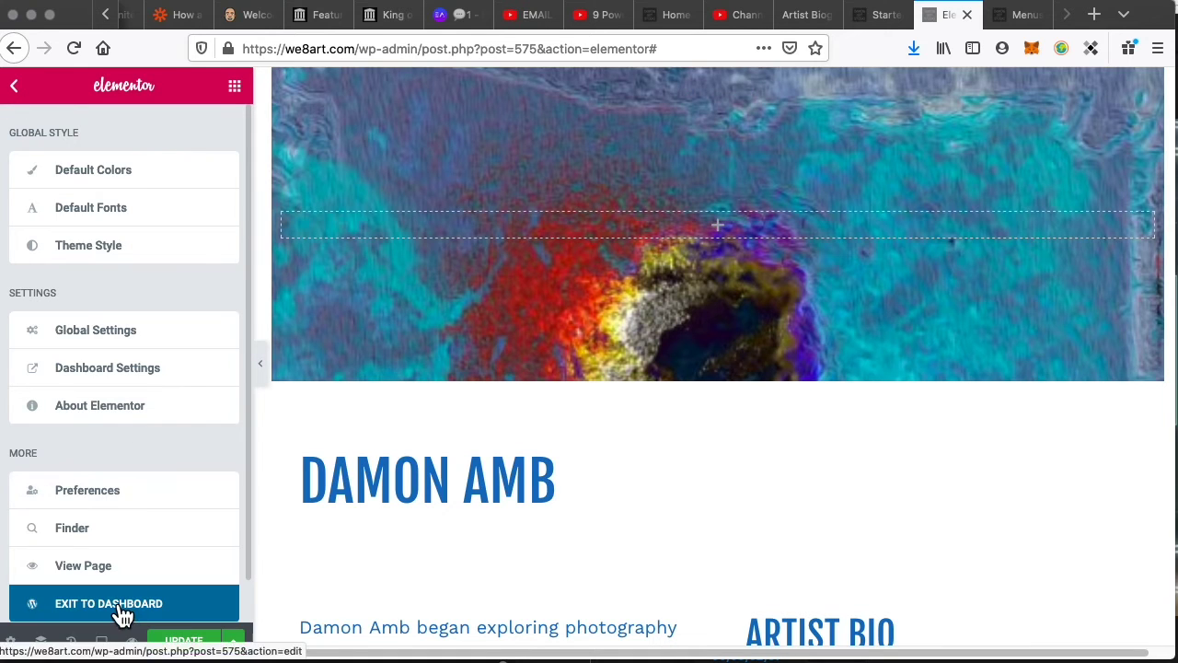
pyautogui.click(177, 643)
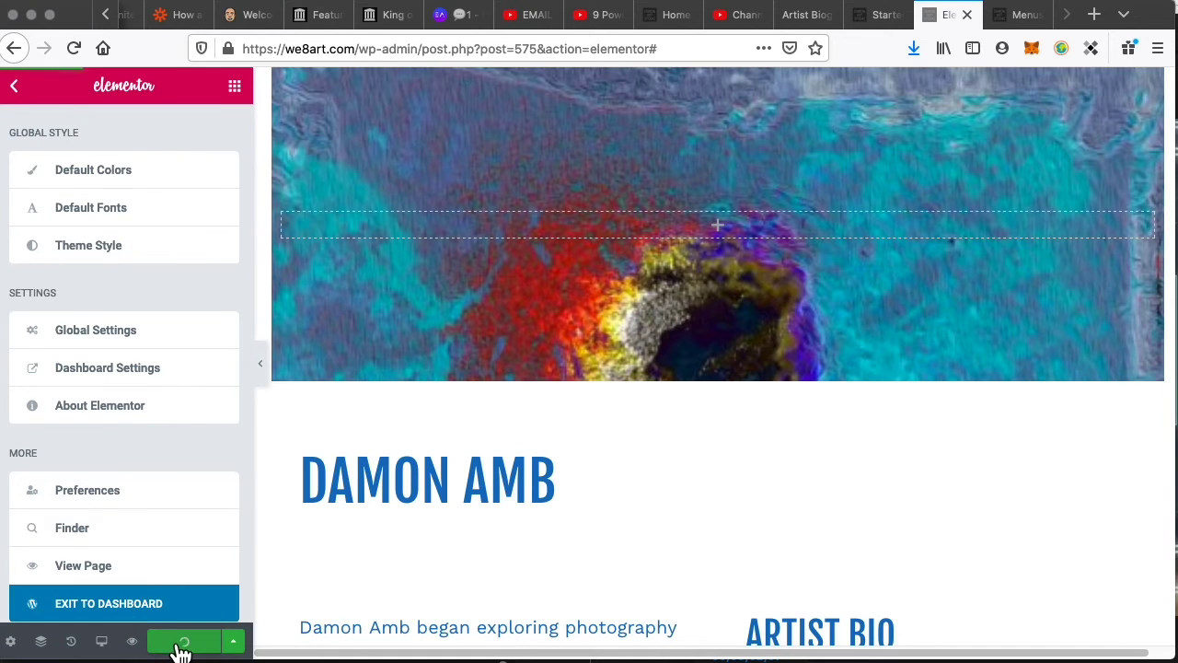
pyautogui.click(129, 623)
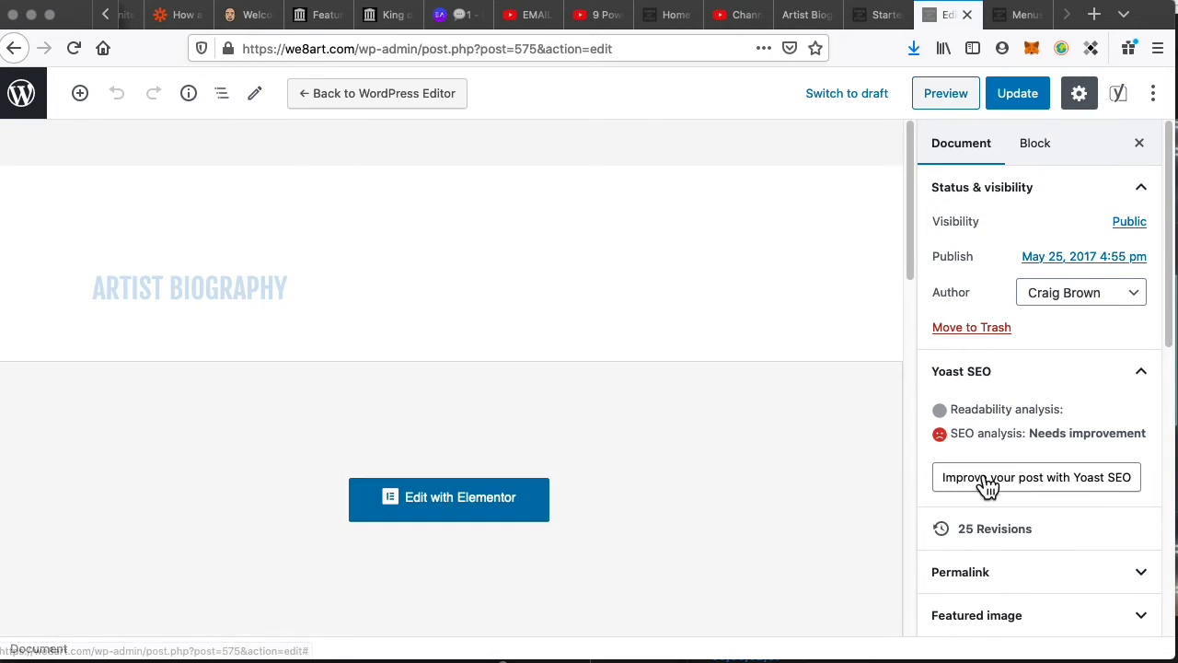
pyautogui.scroll(-5, 1025, 492)
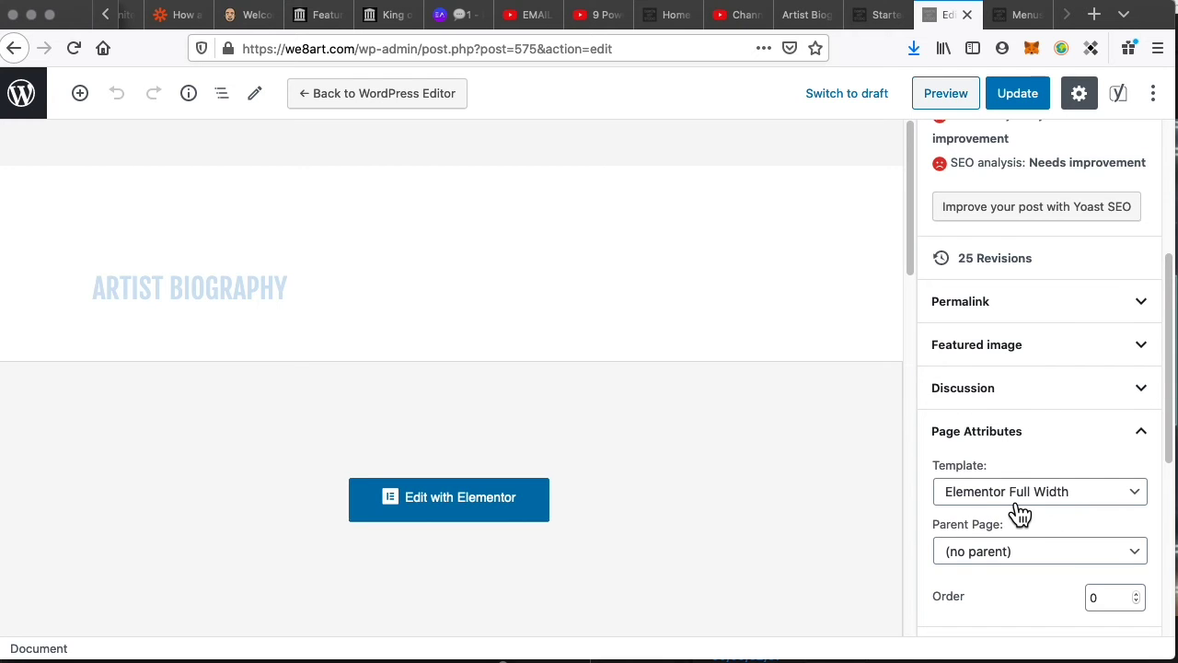
# - Set the page's Astra content layout to Full Width / Stretched and update the page
pyautogui.scroll(-6, 970, 558)
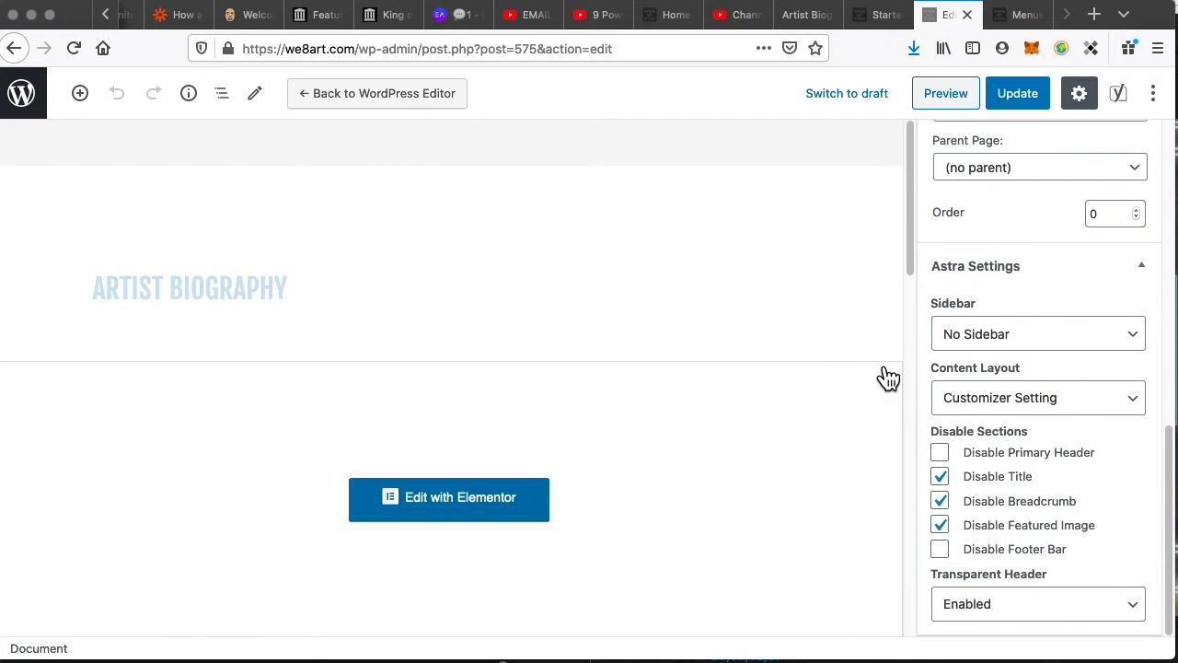
pyautogui.click(1030, 403)
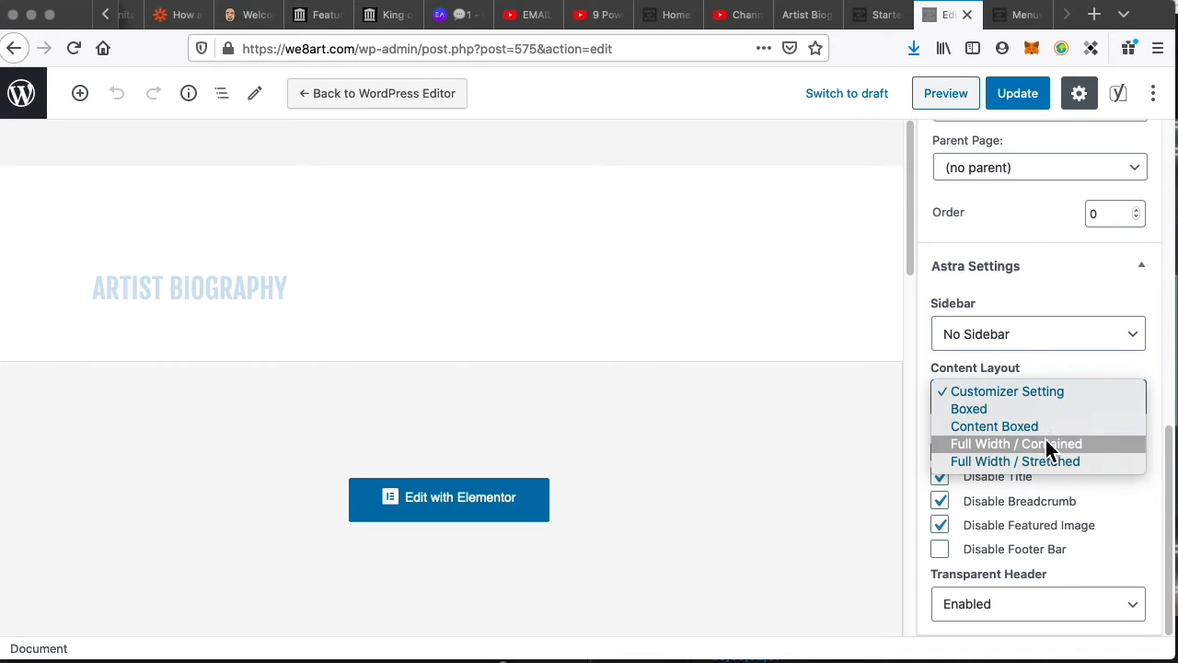
pyautogui.click(1080, 462)
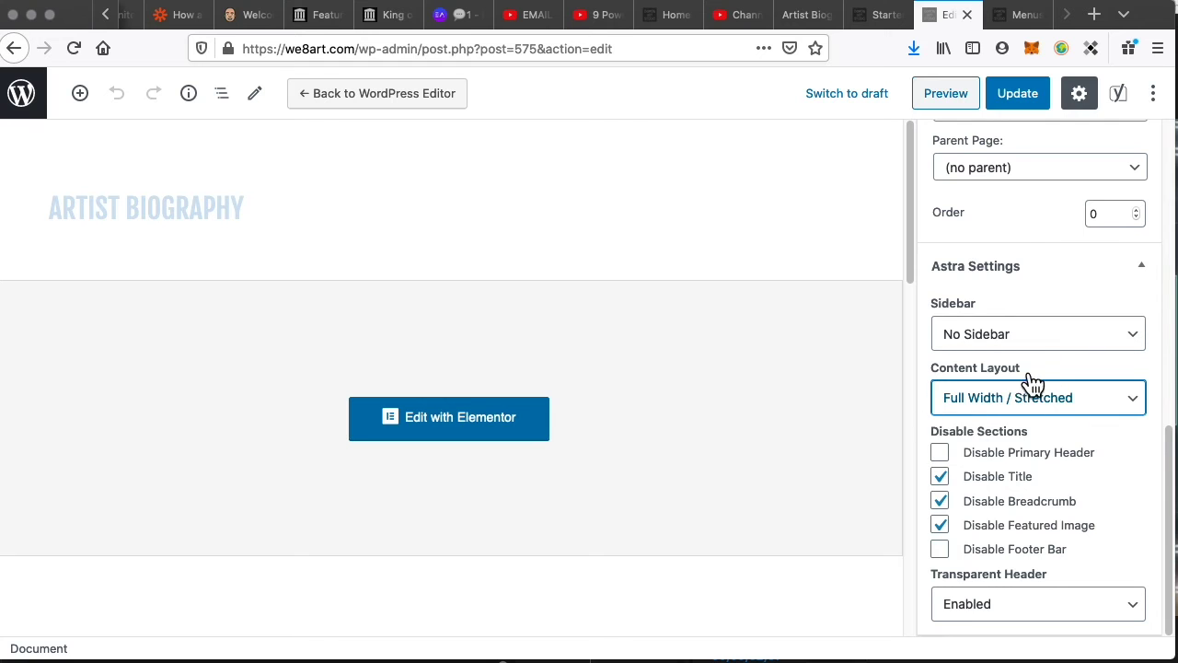
pyautogui.click(1014, 103)
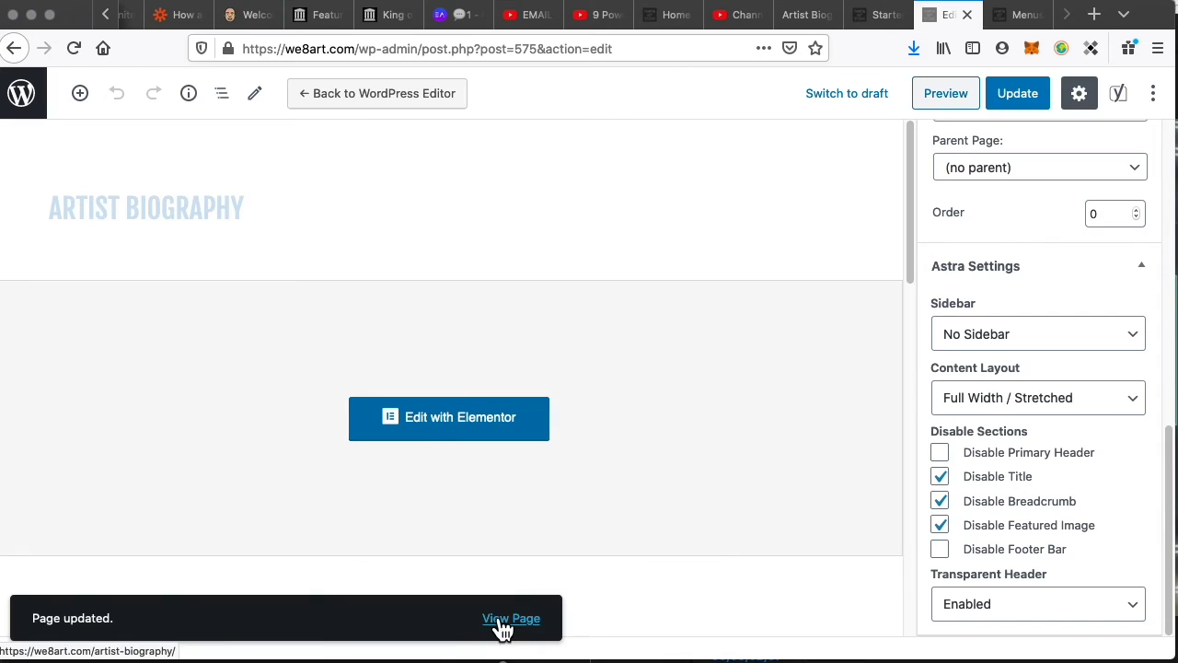
# - View the live Artist Biography page and examine the stretched fixed banner and the biography columns down to the footer
pyautogui.click(515, 623)
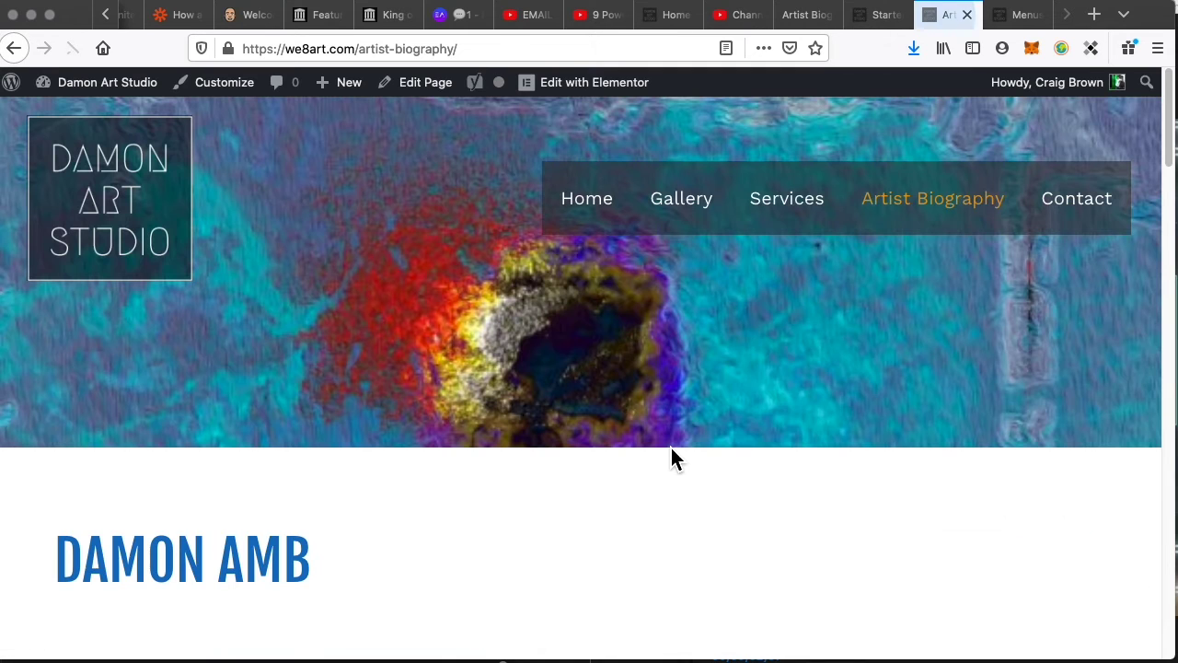
pyautogui.scroll(-3, 488, 438)
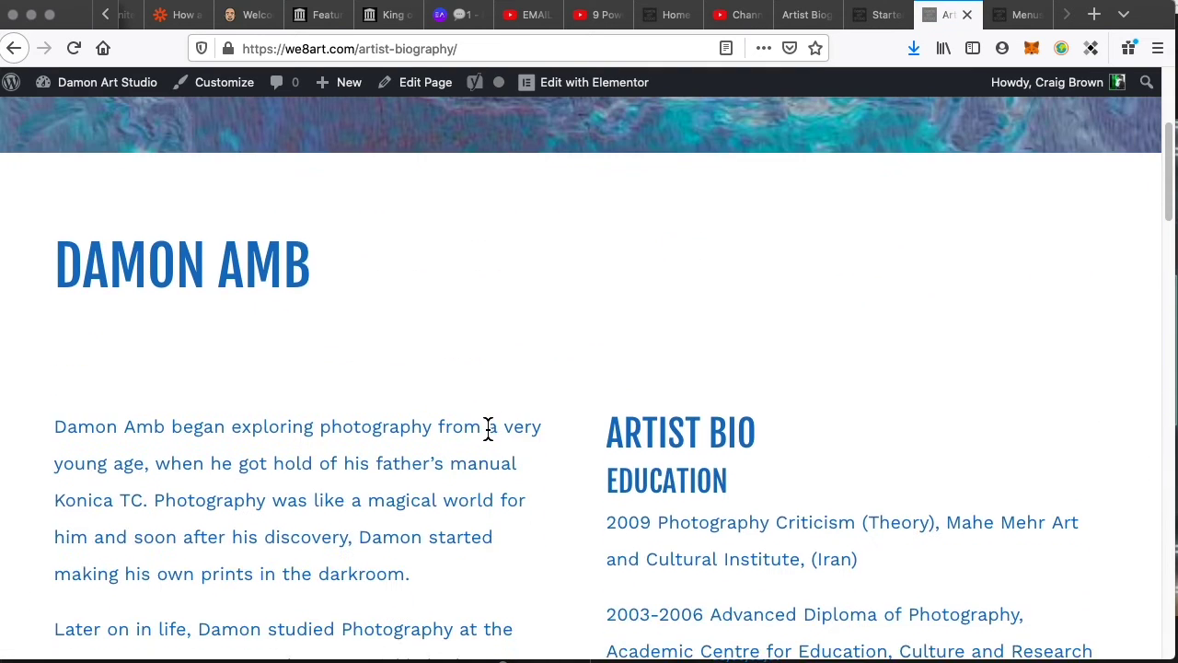
pyautogui.scroll(3, 487, 437)
pyautogui.scroll(-2, 488, 437)
pyautogui.scroll(-3, 486, 432)
pyautogui.scroll(4, 486, 440)
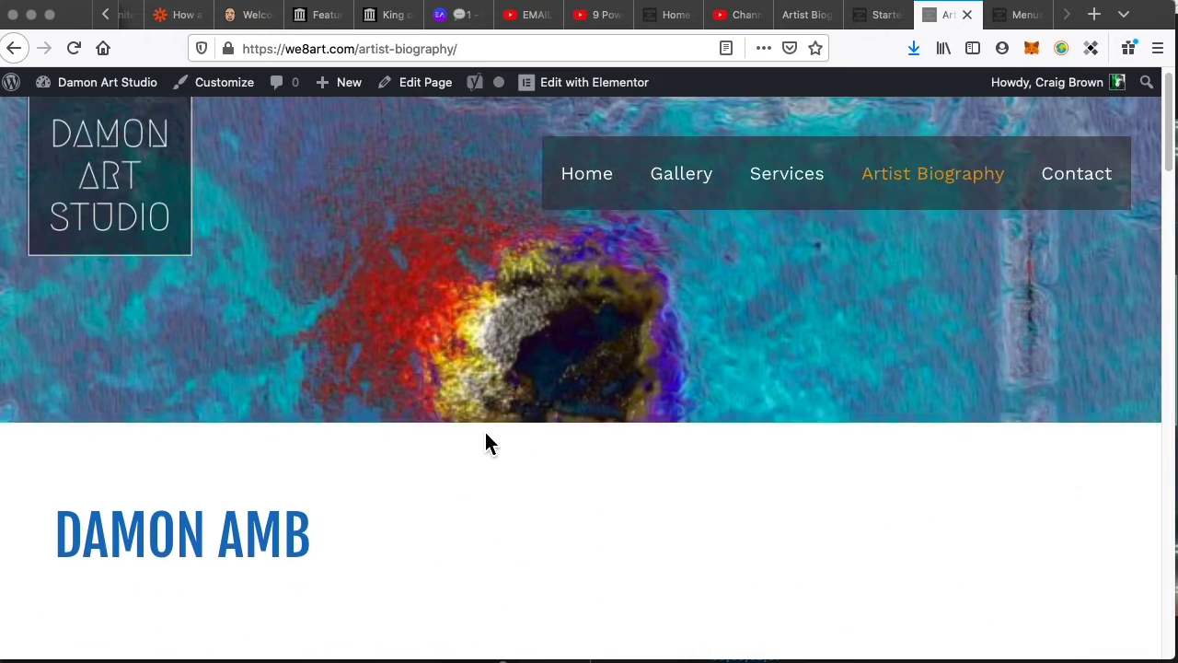
pyautogui.scroll(-3, 466, 392)
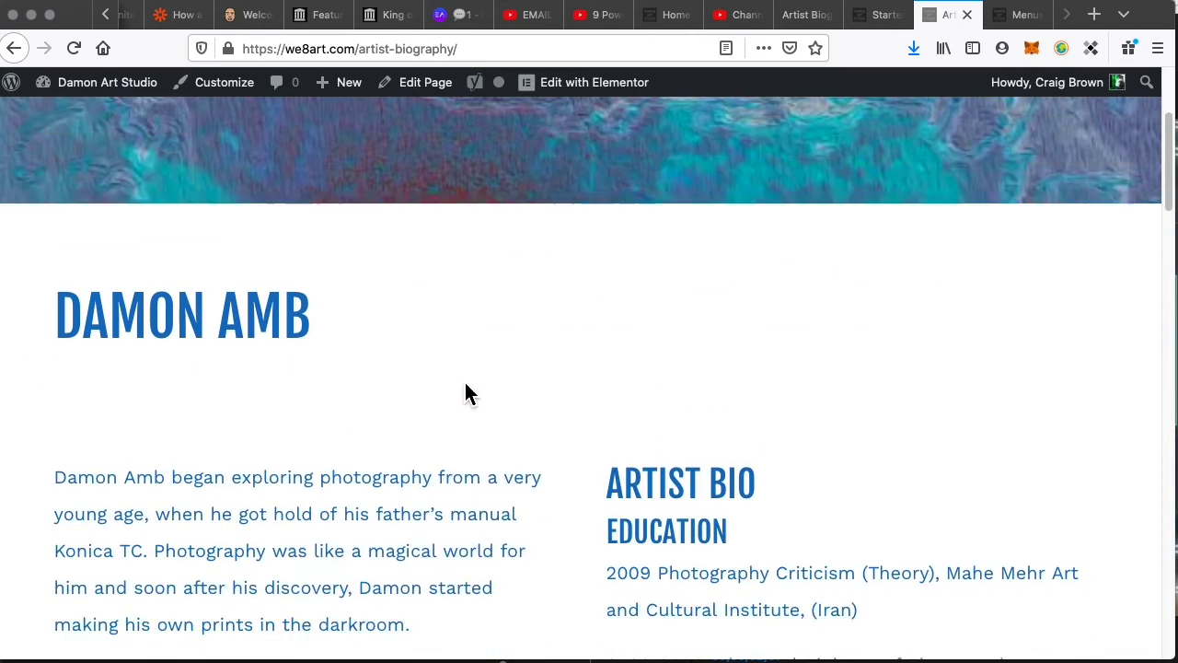
pyautogui.scroll(3, 466, 394)
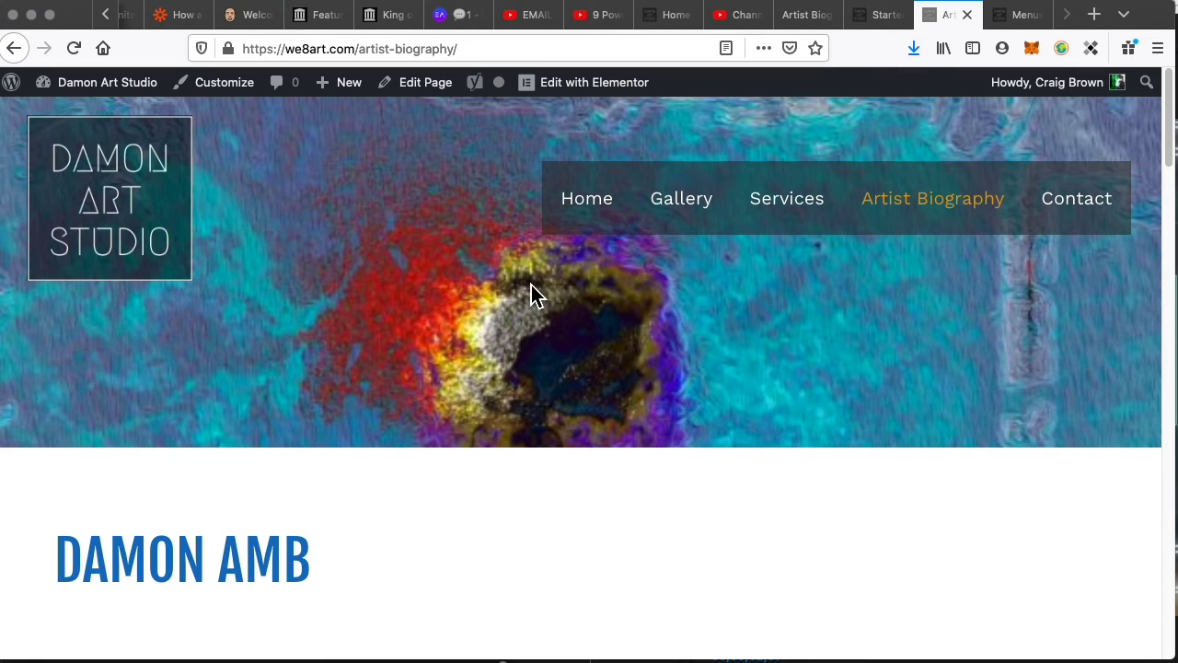
pyautogui.scroll(-10, 411, 442)
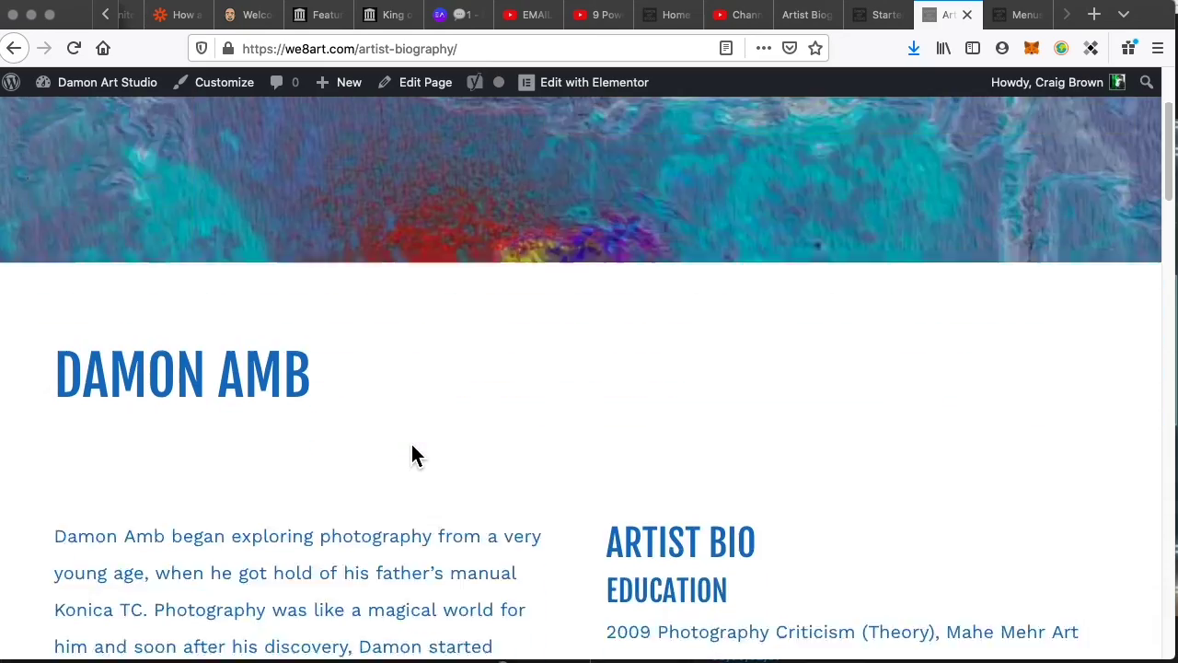
pyautogui.scroll(-13, 484, 378)
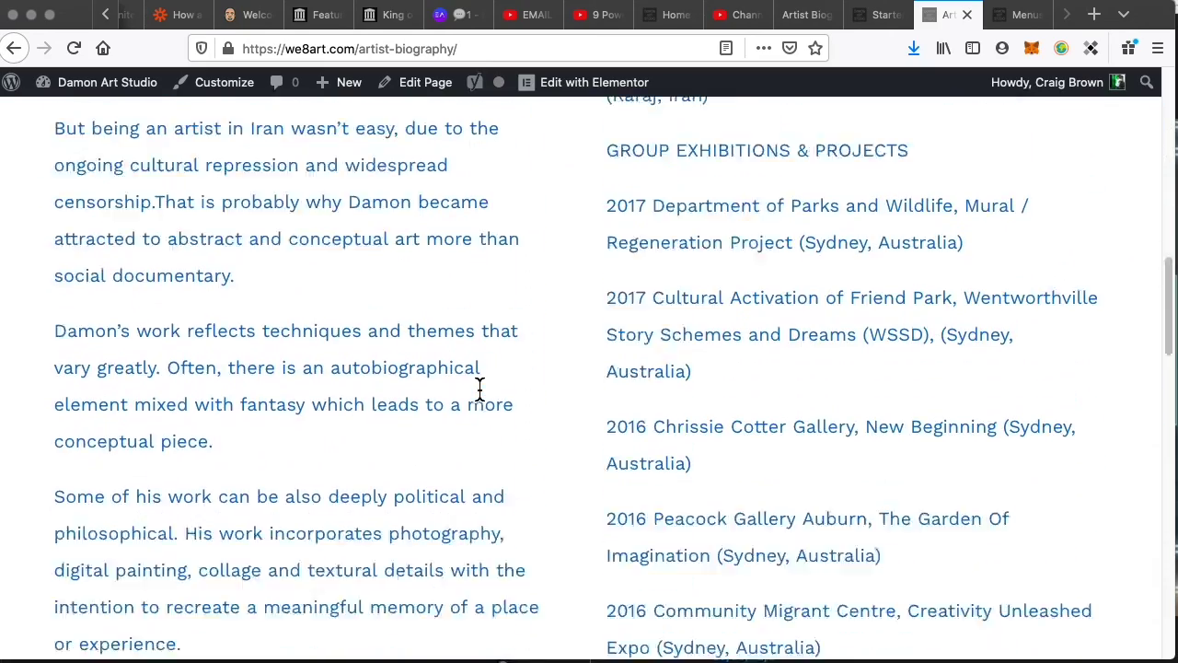
pyautogui.scroll(-5, 497, 389)
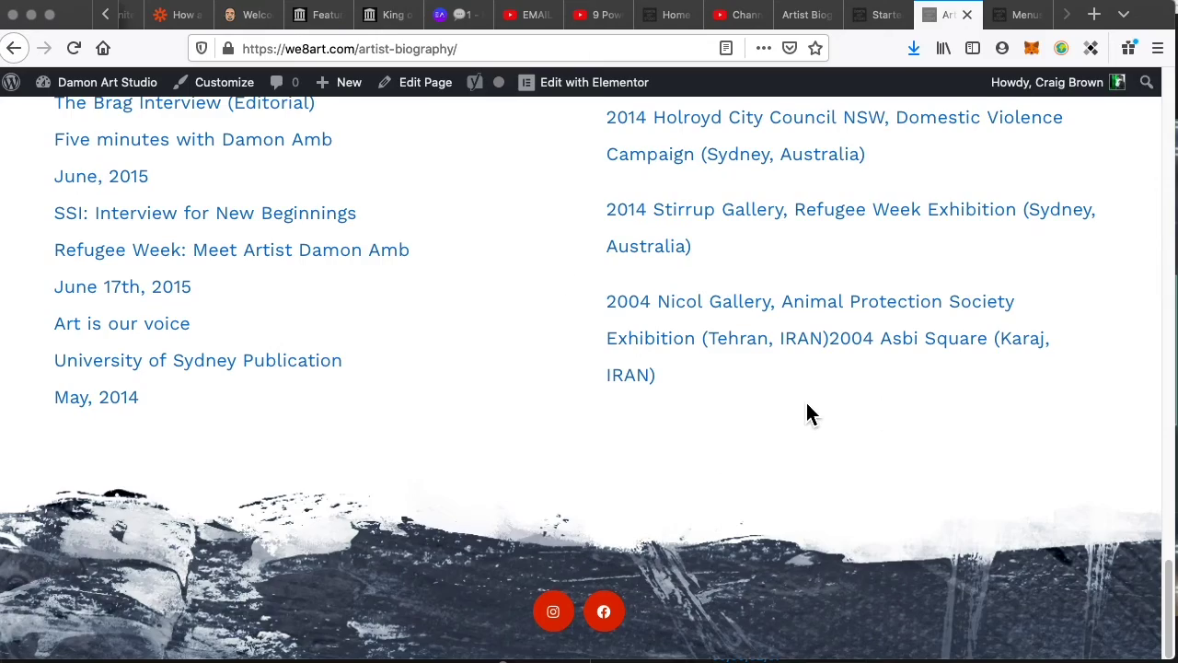
pyautogui.scroll(20, 795, 398)
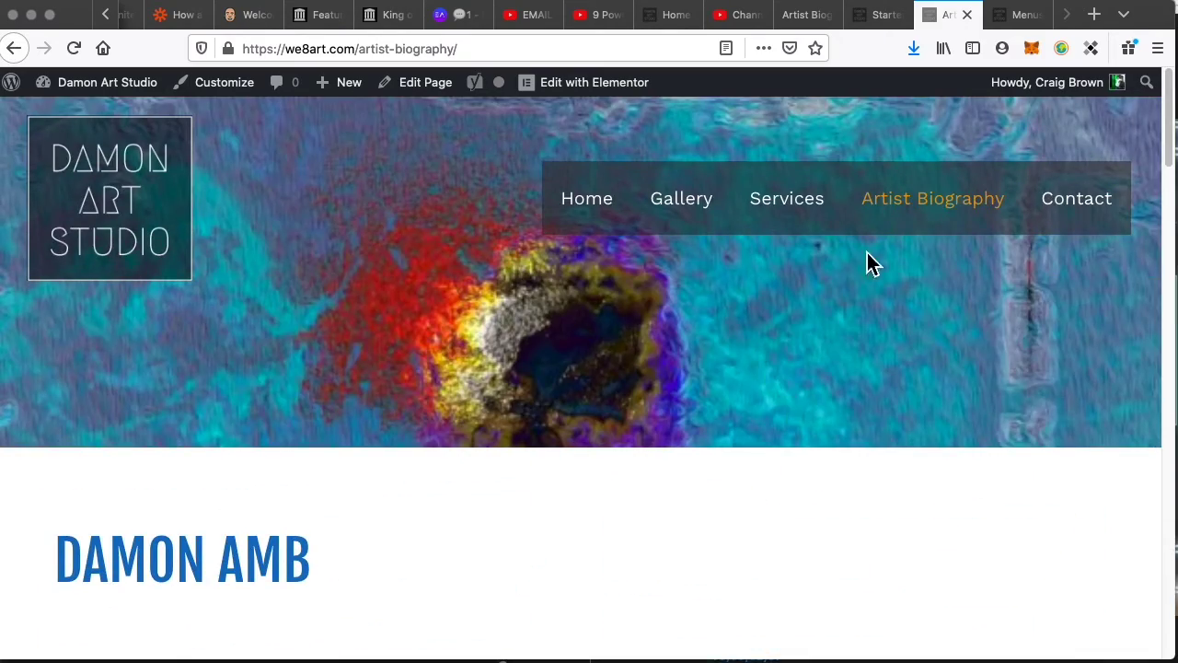
# - Browse the live site's Gallery, Services, Artist Biography and Home pages and review the home page's content
pyautogui.click(694, 210)
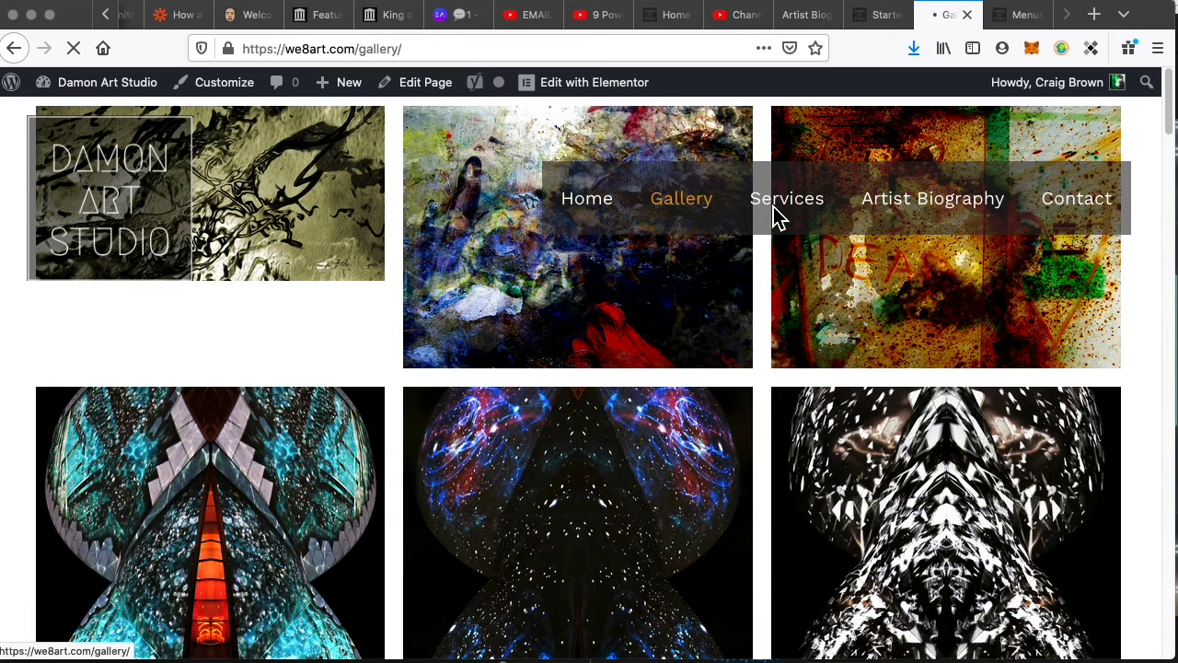
pyautogui.click(781, 215)
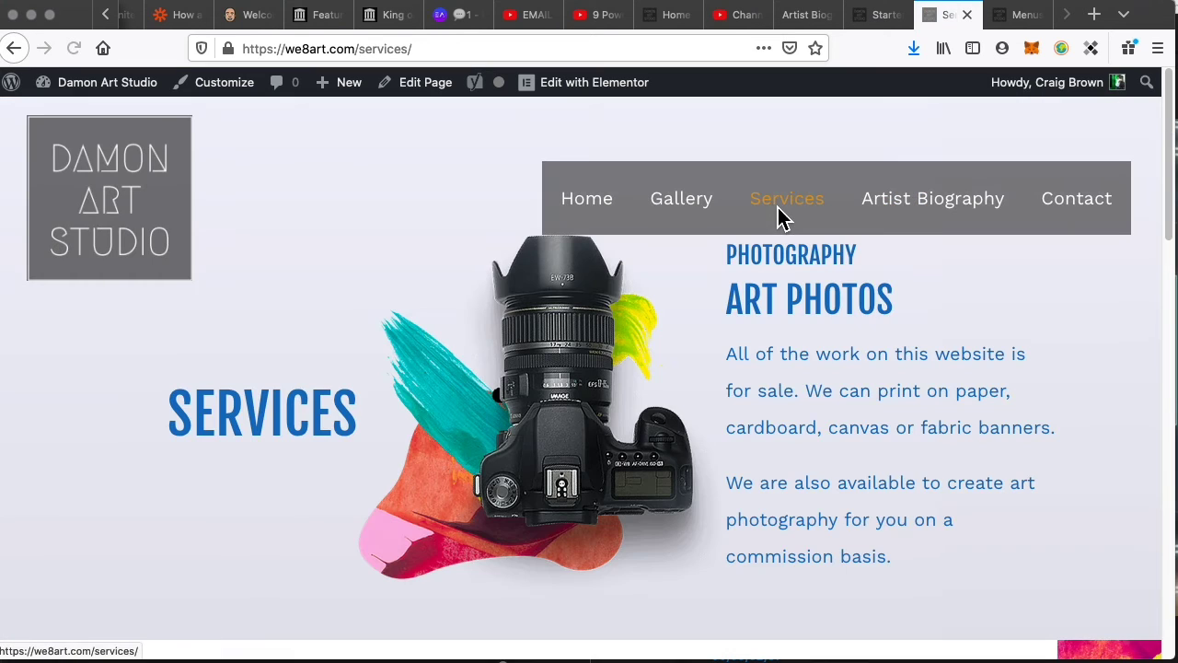
pyautogui.click(948, 209)
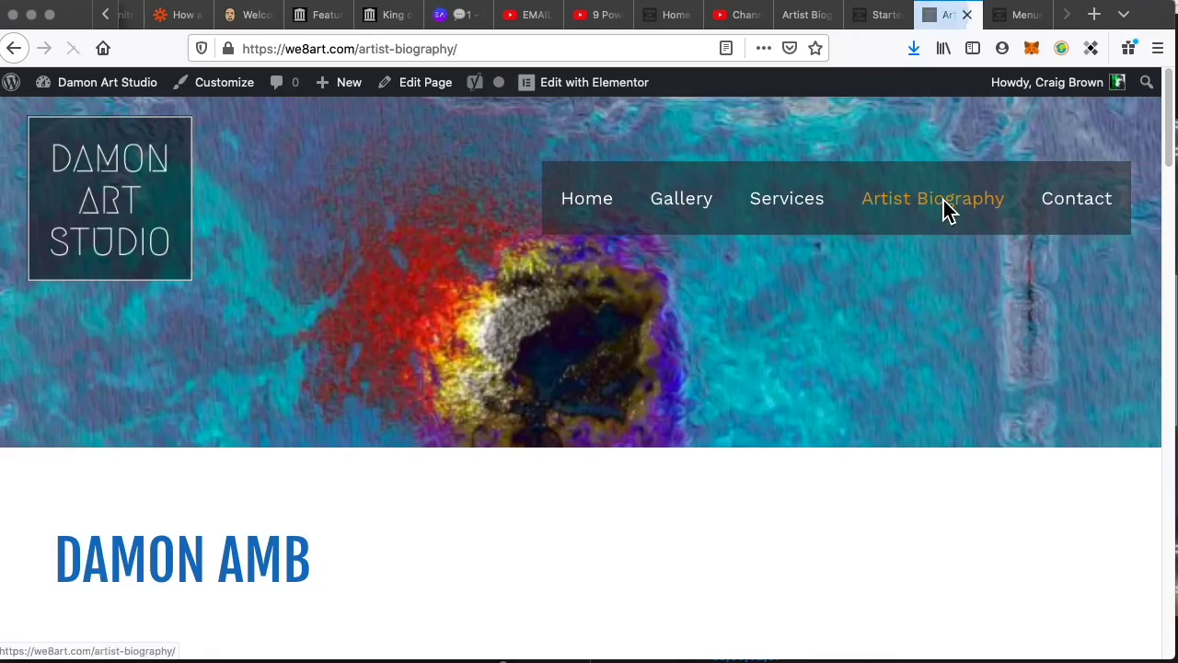
pyautogui.click(585, 201)
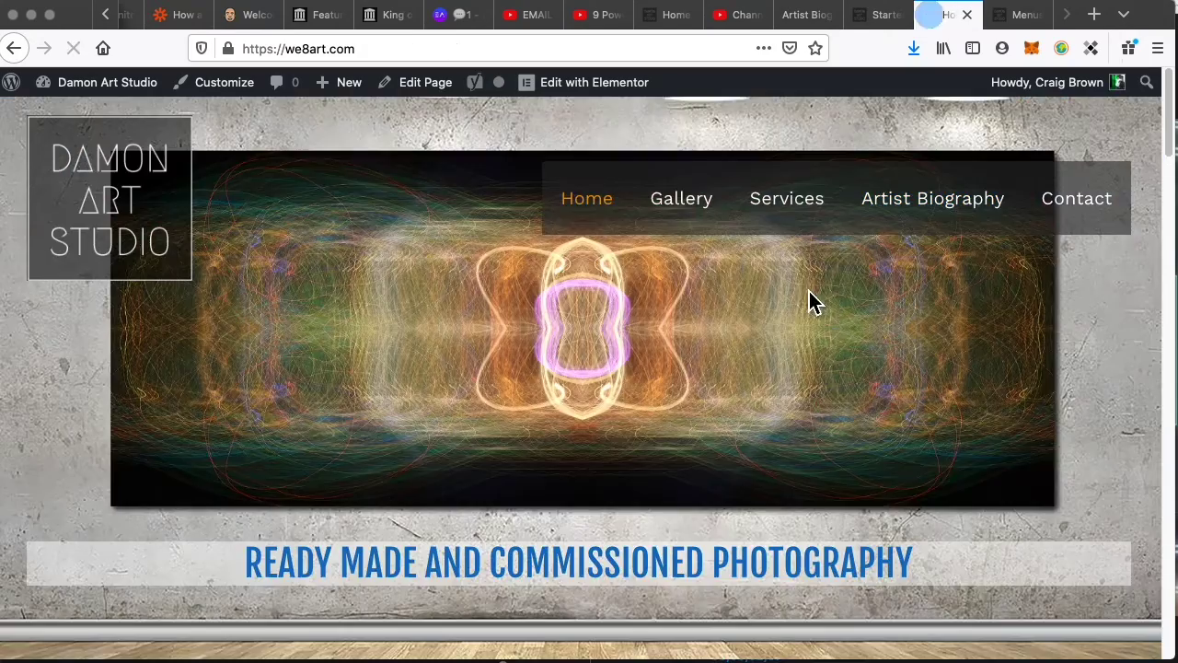
pyautogui.scroll(-10, 718, 359)
pyautogui.scroll(-15, 734, 370)
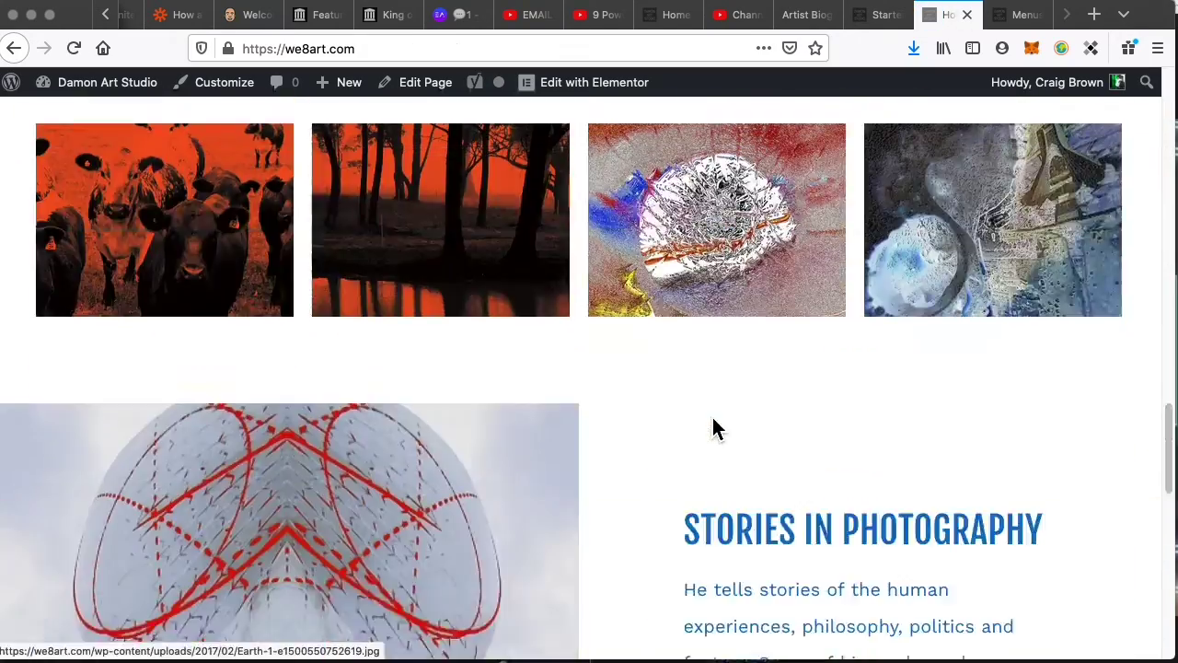
pyautogui.scroll(8, 719, 426)
pyautogui.scroll(10, 719, 426)
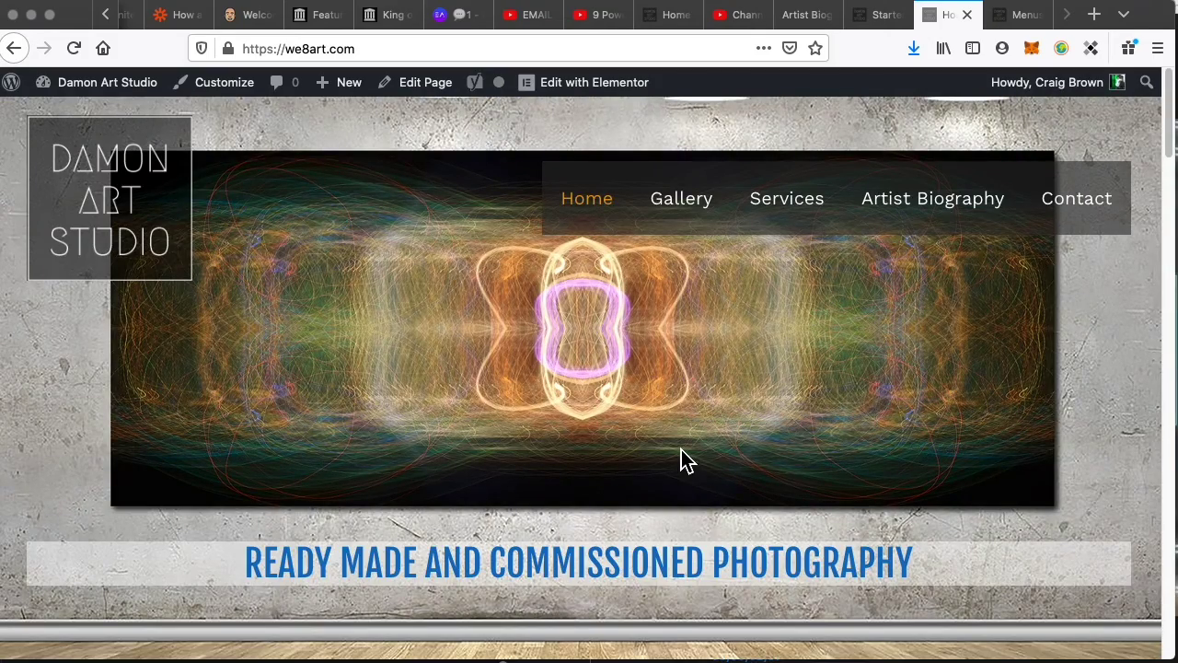
# - Compare the web addresses of the rebuilt site and the original artist site, and return to the rebuilt home page
pyautogui.click(309, 52)
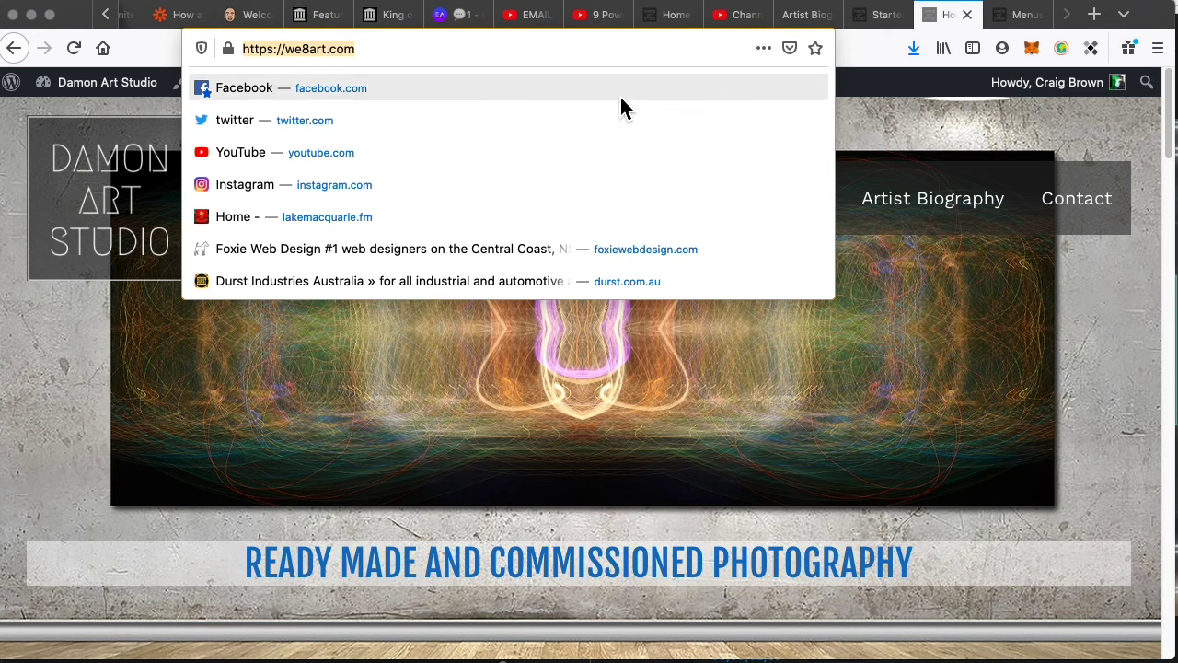
pyautogui.click(823, 15)
pyautogui.click(292, 50)
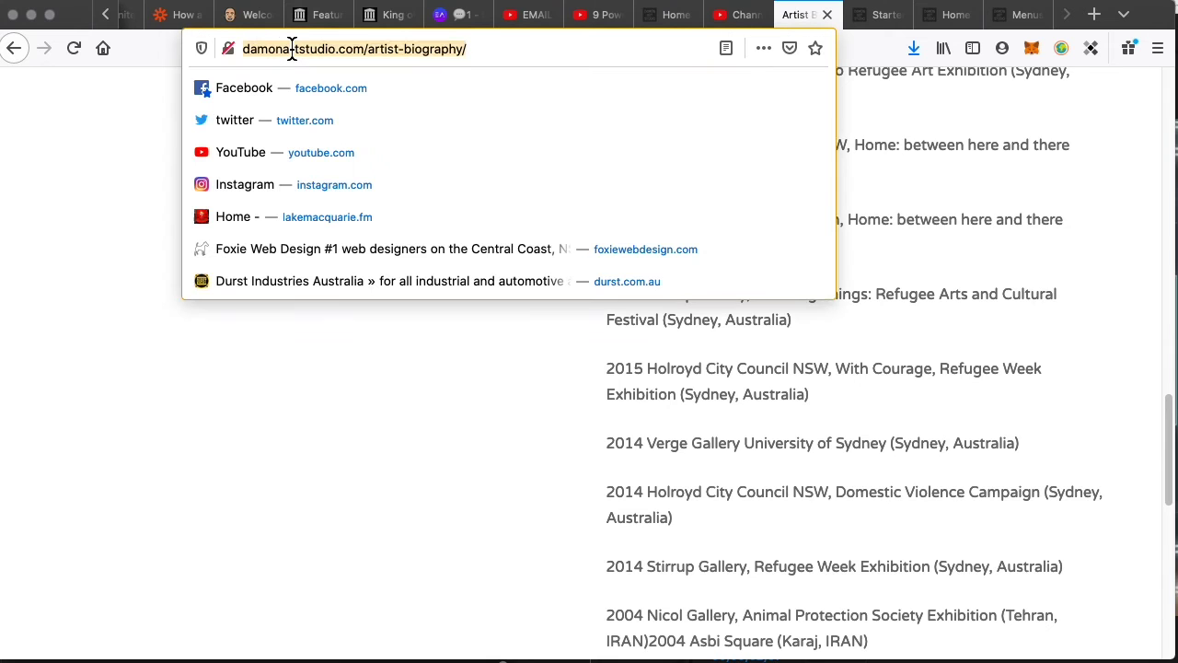
pyautogui.moveTo(292, 50); pyautogui.dragTo(346, 48)
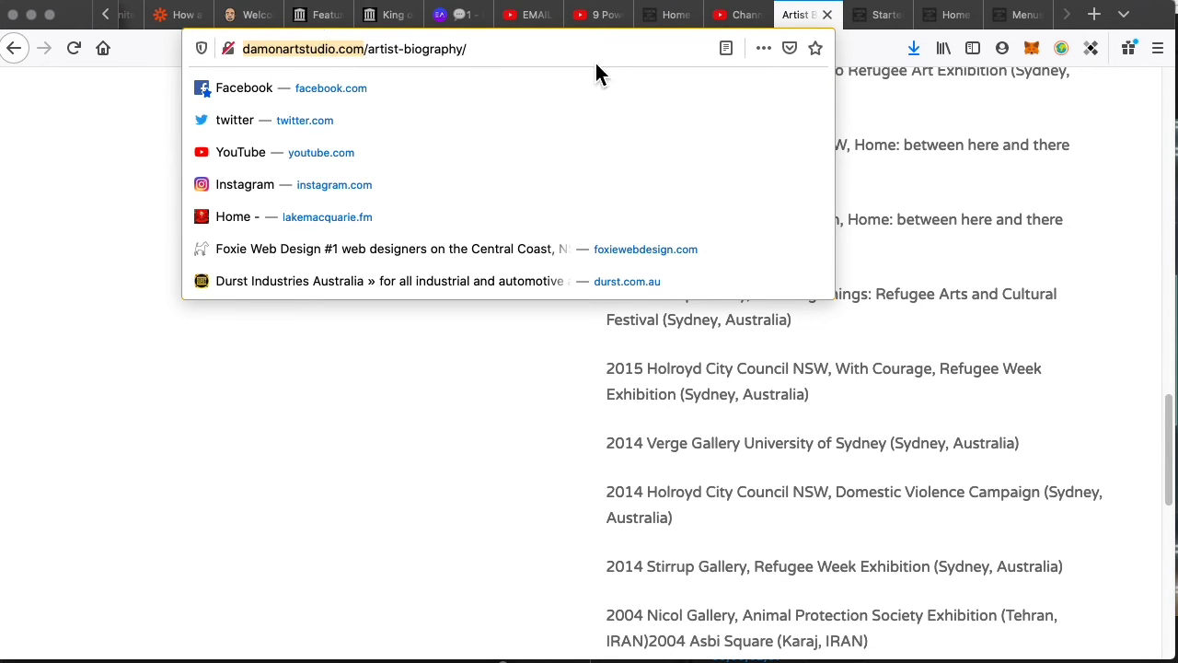
pyautogui.click(1018, 20)
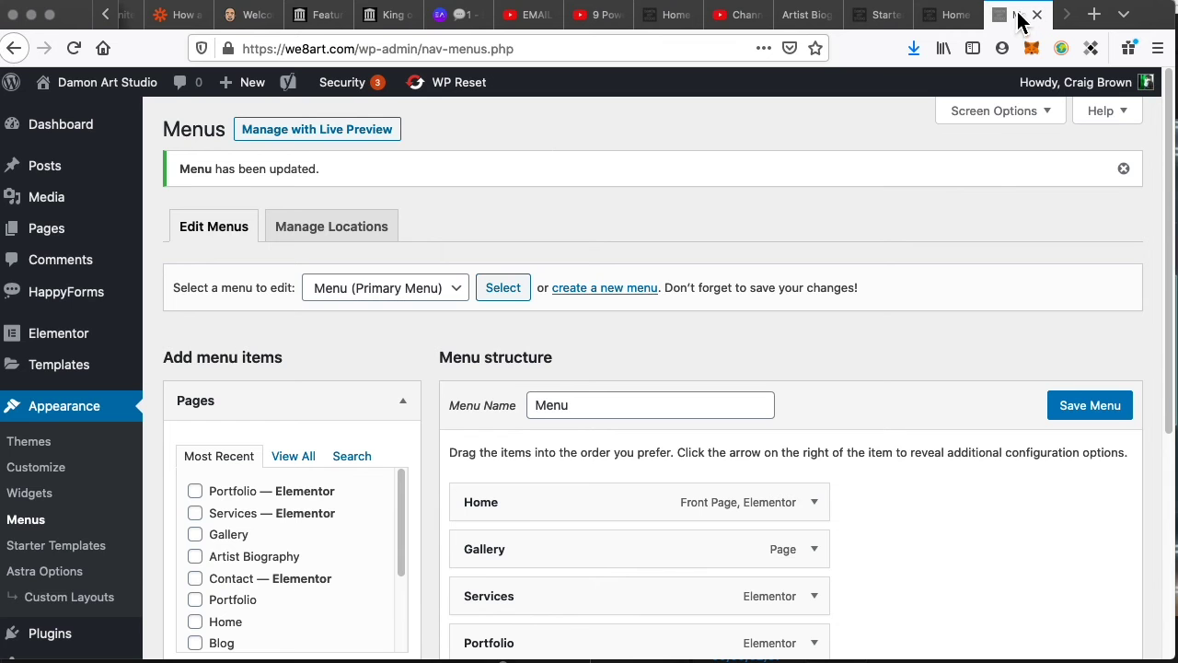
pyautogui.click(951, 17)
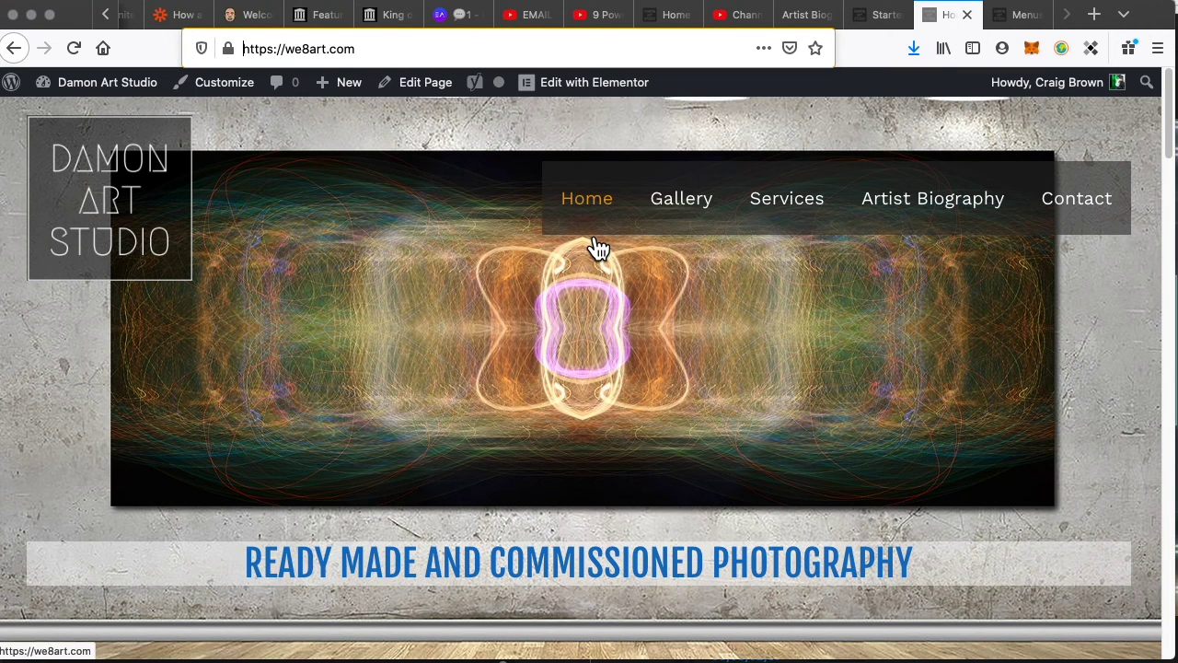